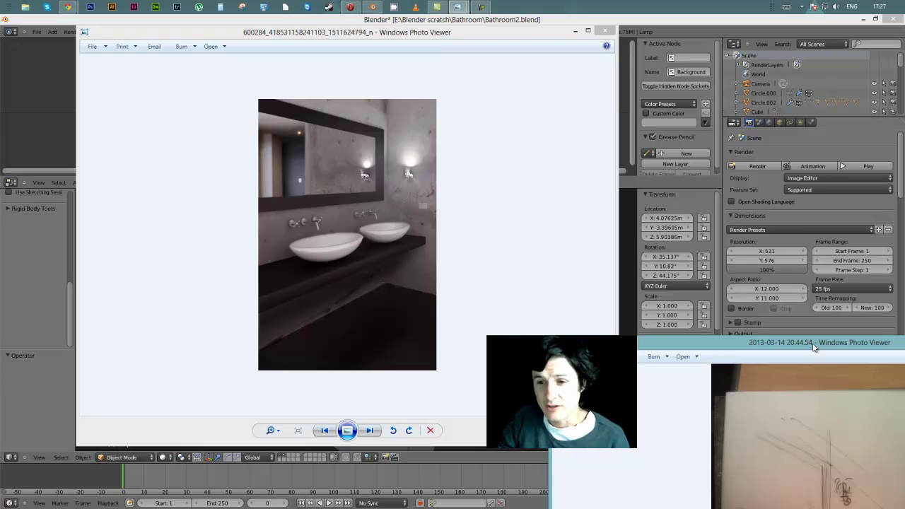
Step: Examine the bathroom pencil sketch, the reference photo and the modelled bathroom scene from outside and through its camera
mouse_move(812, 349)
mouse_down()
mouse_move(724, 336)
mouse_move(425, 68)
mouse_move(425, 34)
mouse_up()
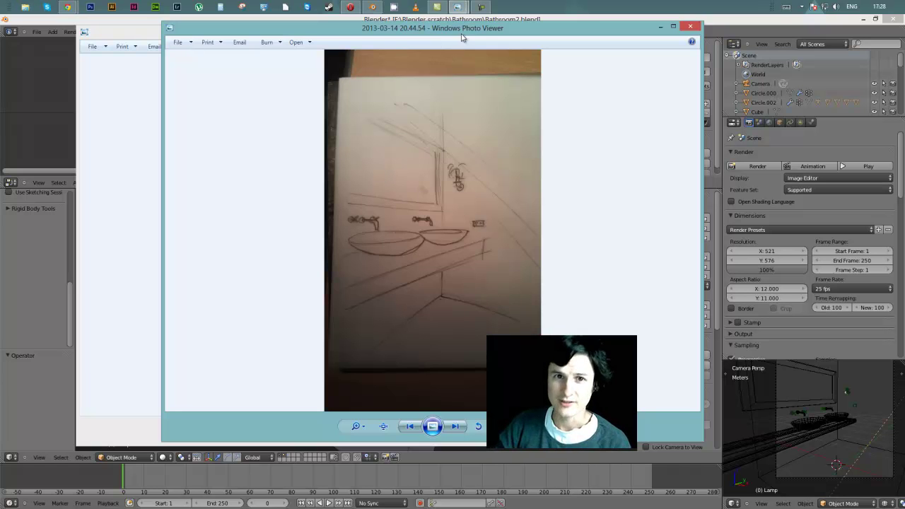
click(692, 28)
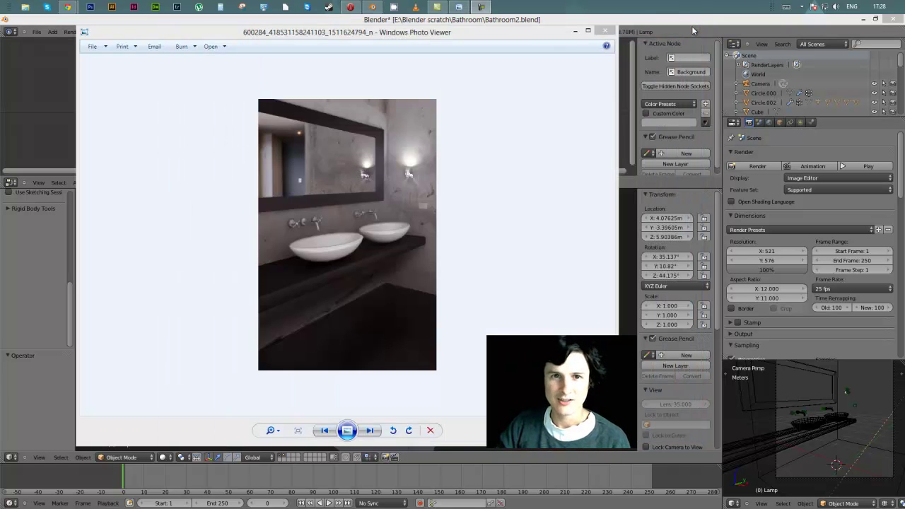
drag(467, 37, 901, 44)
click(380, 298)
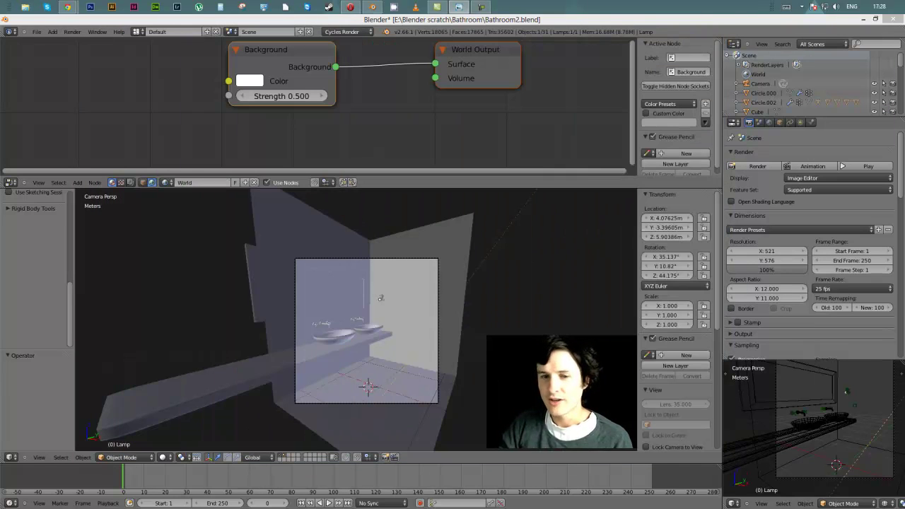
middle_drag(371, 328, 455, 331)
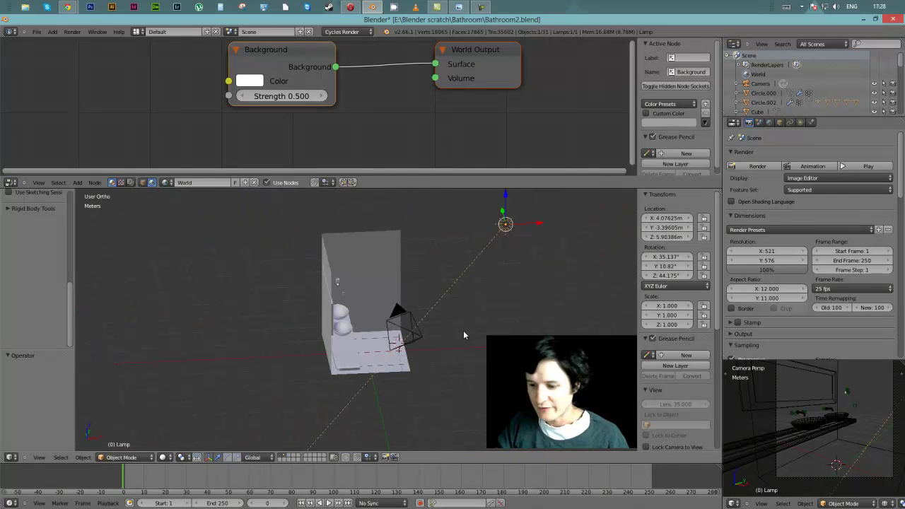
key(KP_0)
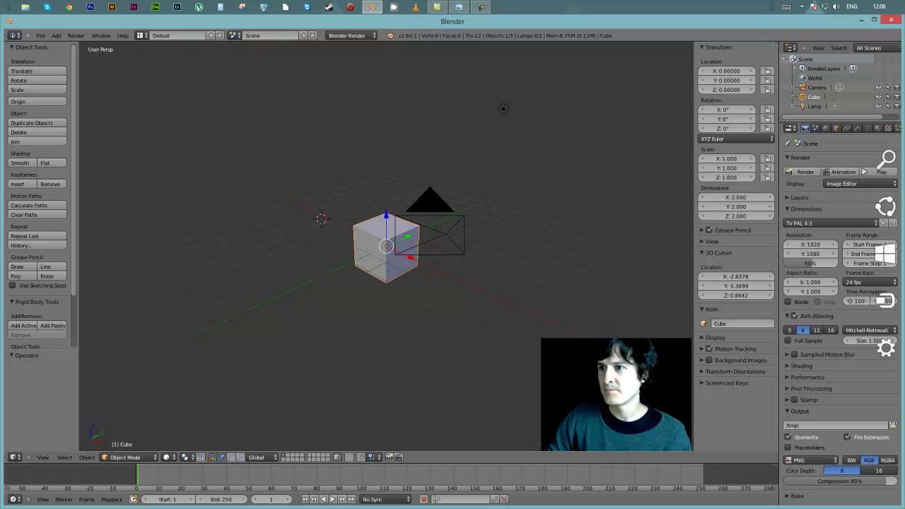
click(459, 7)
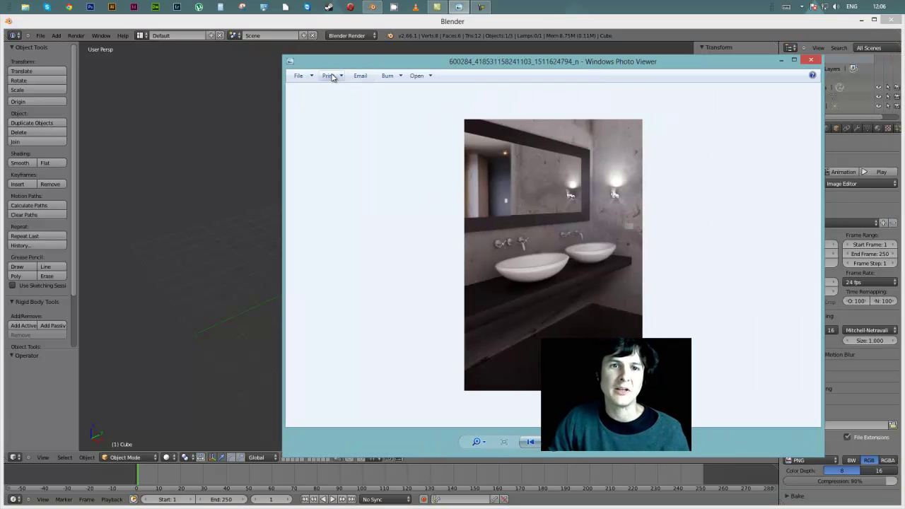
key(alt+F4)
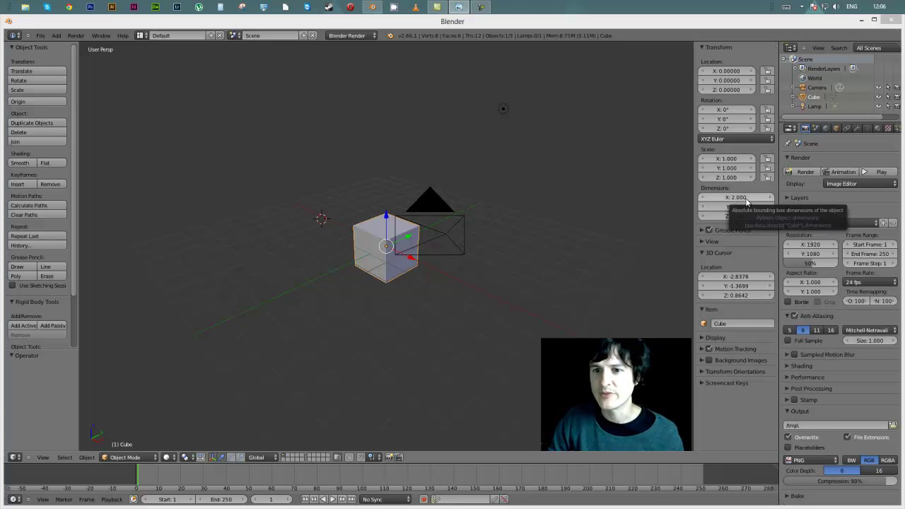
Step: Set the scene's unit system to Metric
click(816, 130)
click(790, 211)
click(790, 210)
click(790, 210)
click(791, 210)
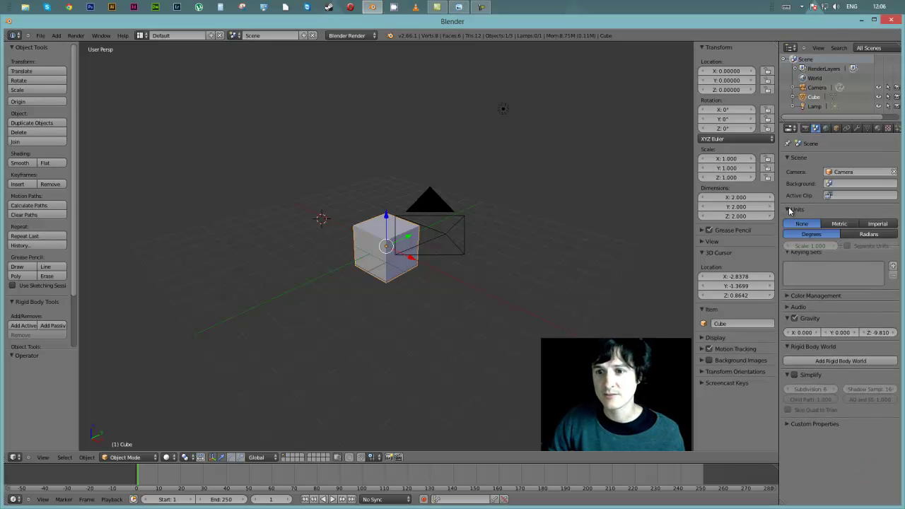
click(840, 225)
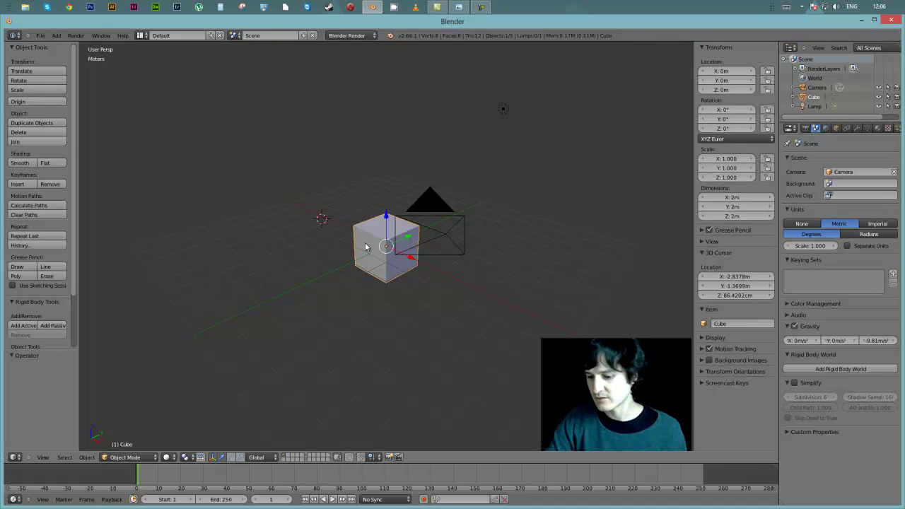
Step: Delete the default cube and switch the viewport to the top view
key(x)
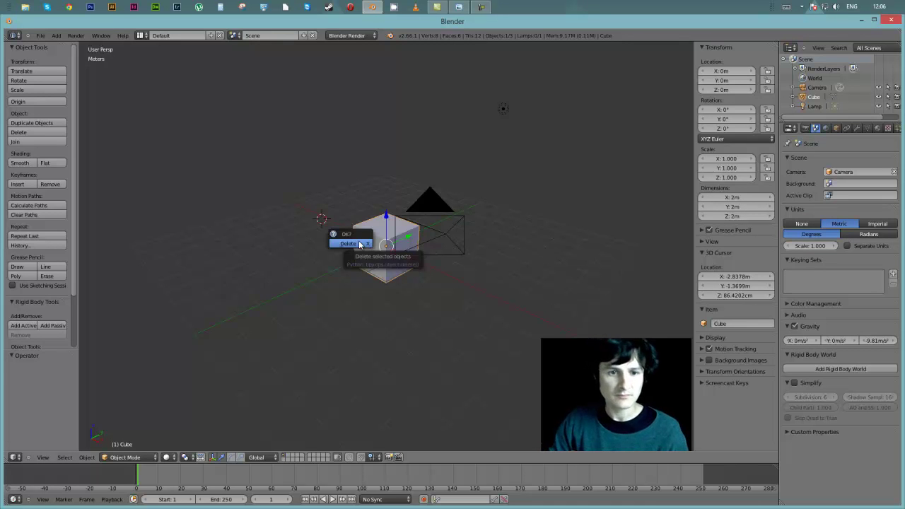
click(359, 245)
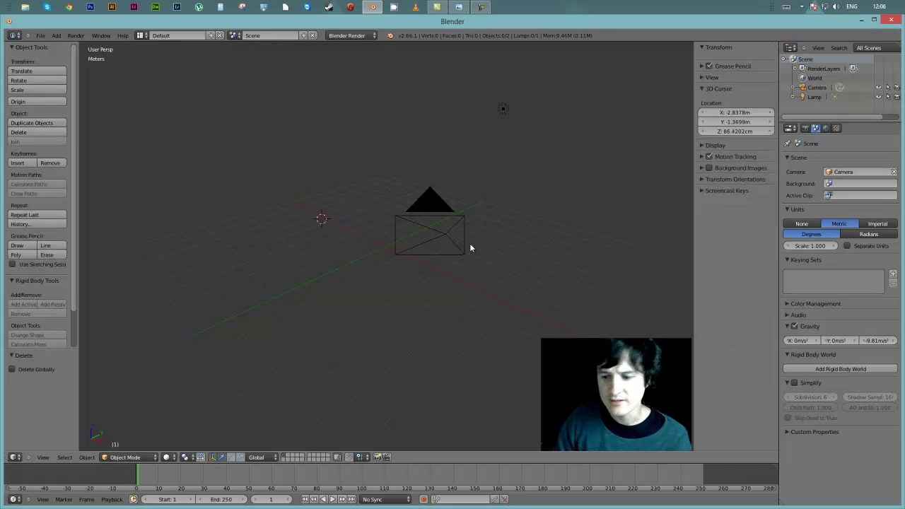
key(KP_7)
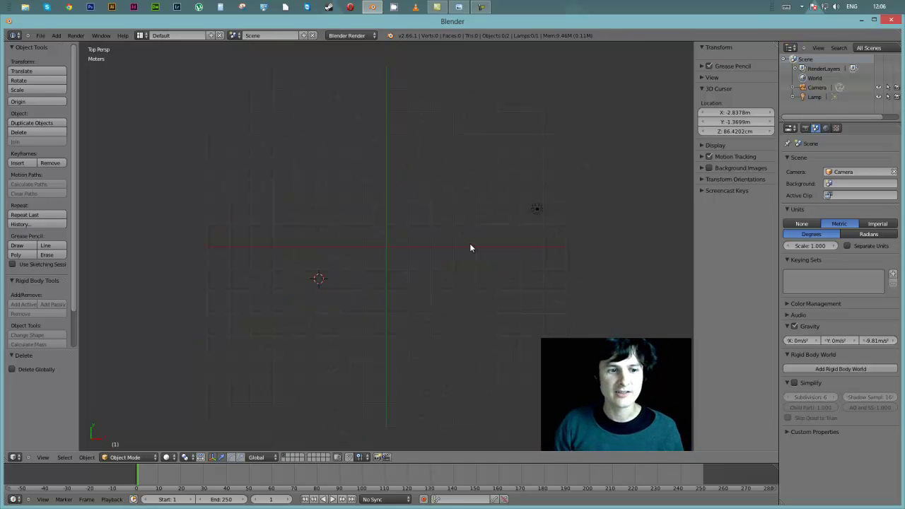
Step: Start the Screencast Keys display in the viewport and collapse its settings
click(704, 191)
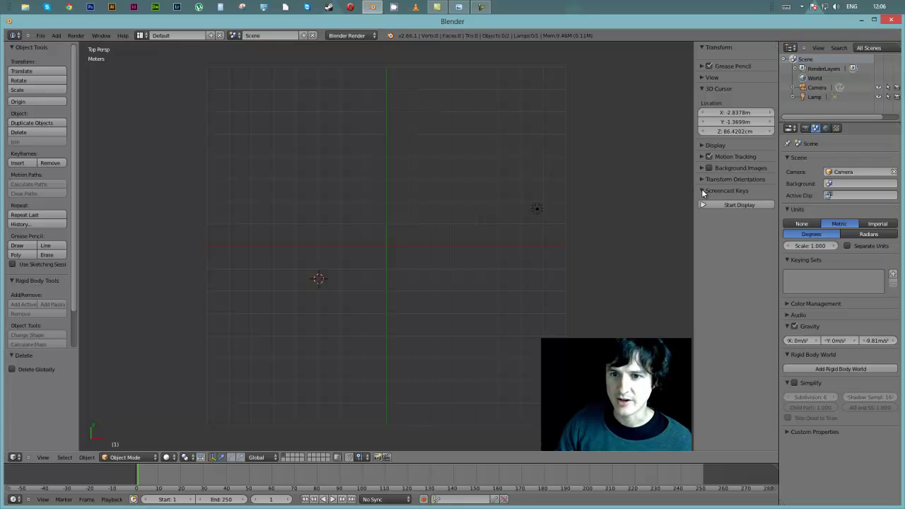
click(714, 205)
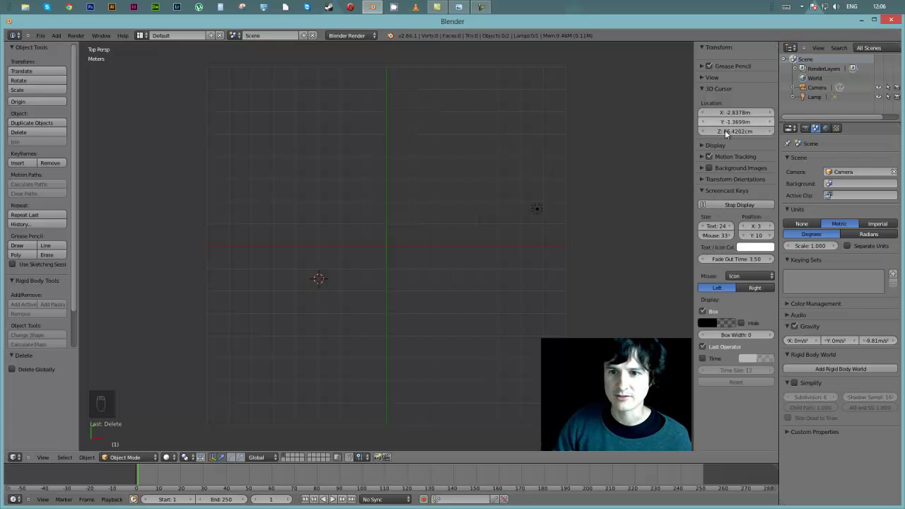
click(704, 190)
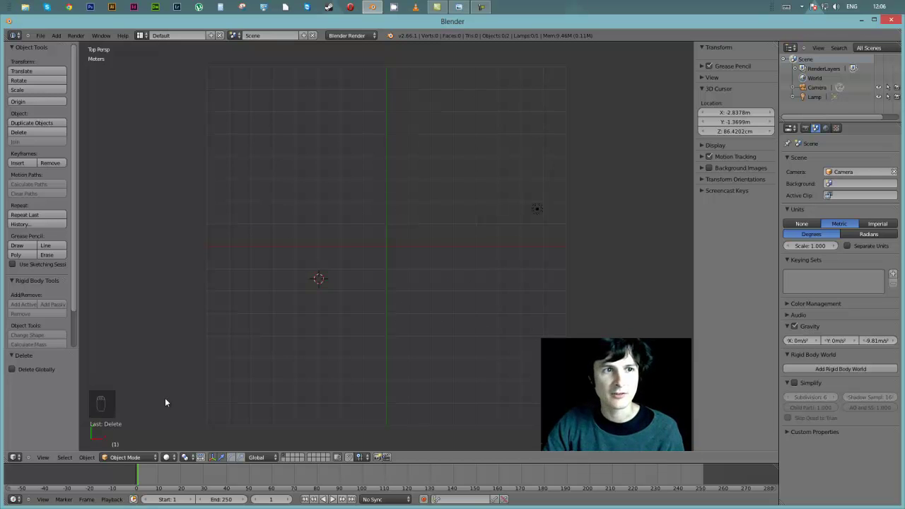
Step: In the top orthographic view, place the 3D cursor near the origin and add a plane mesh there
key(KP_5)
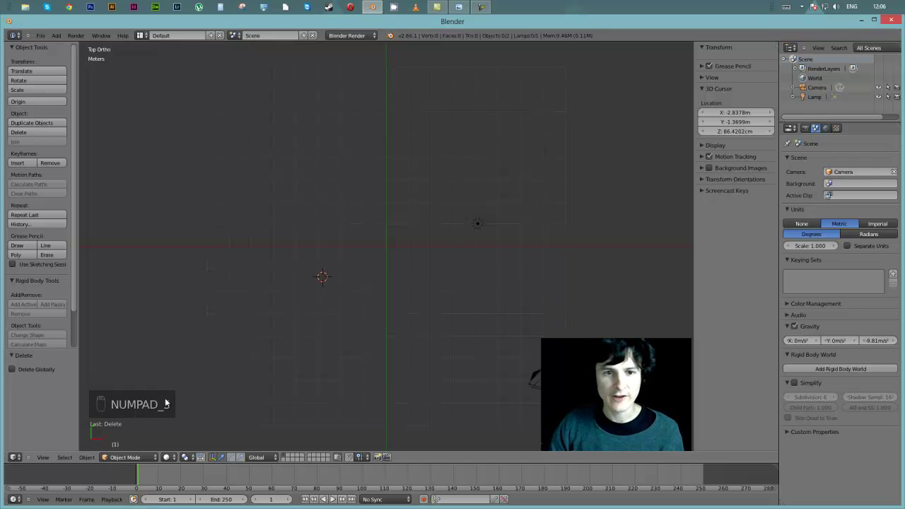
scroll(173, 399, down, 3)
scroll(184, 395, up, 2)
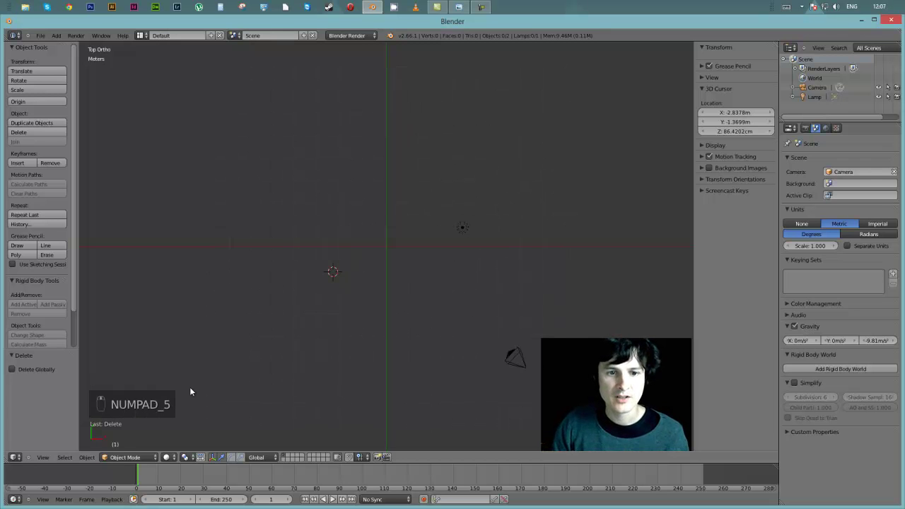
click(387, 246)
key(shift+a)
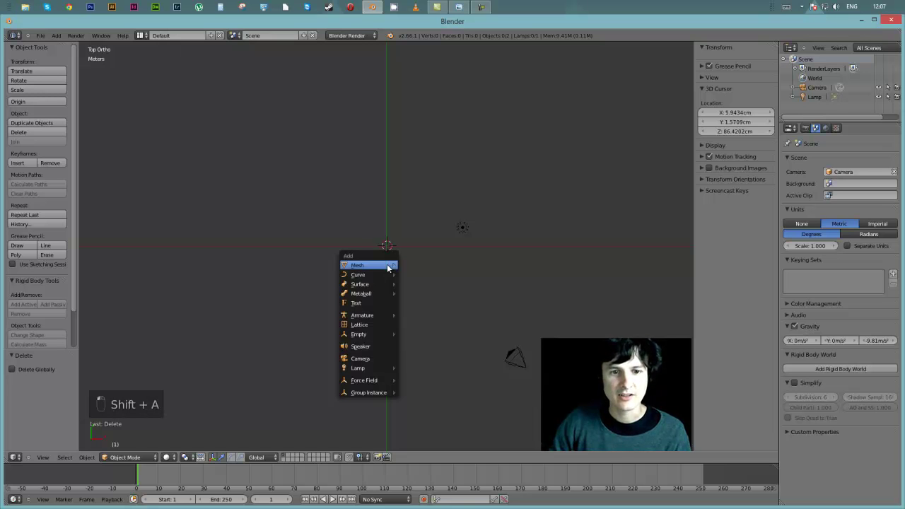
mouse_move(387, 265)
click(424, 265)
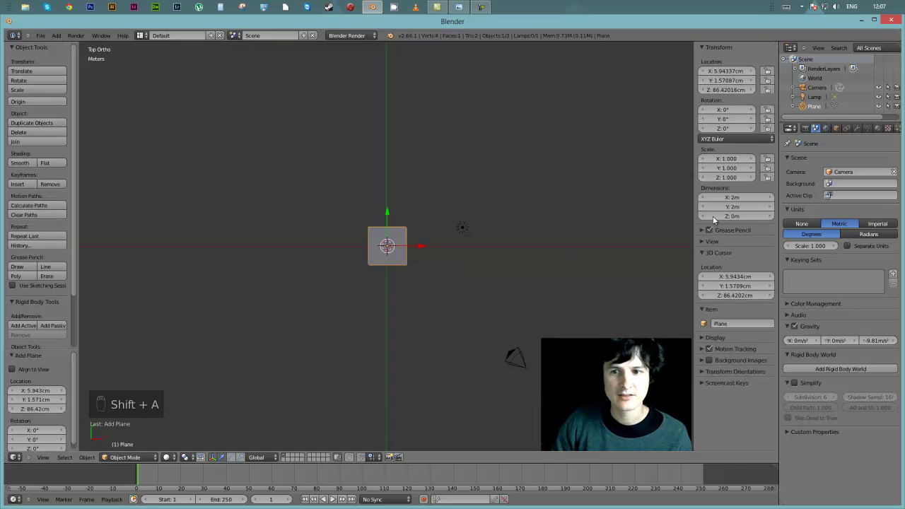
Step: Set the plane's location to 0 on the X, Y and Z axes
middle_drag(425, 247, 437, 216)
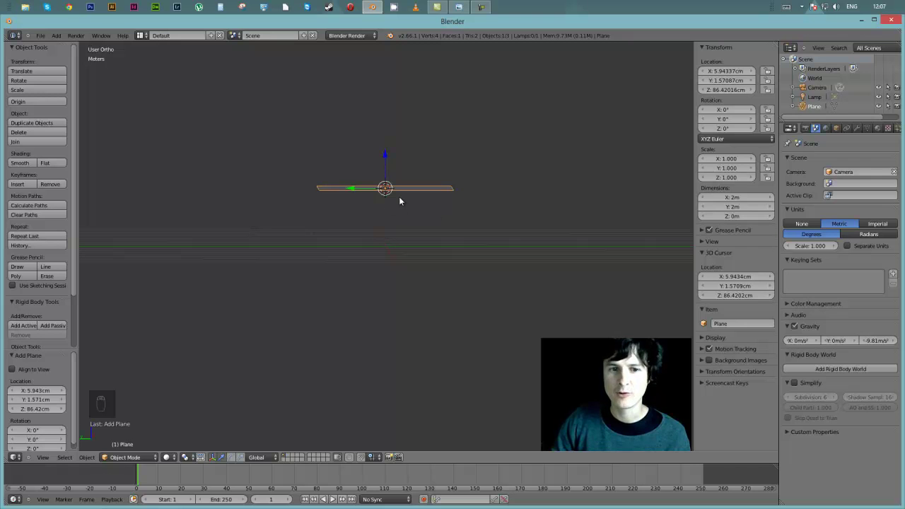
middle_drag(382, 281, 339, 313)
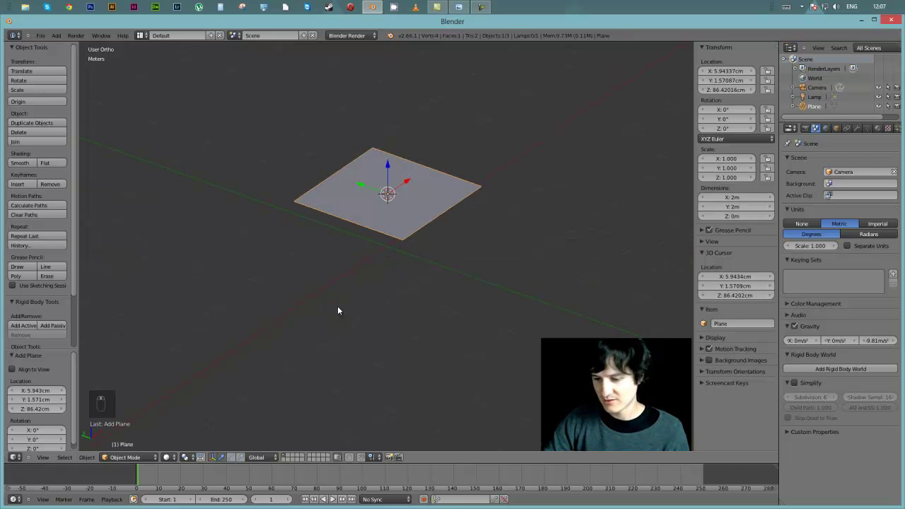
key(KP_1)
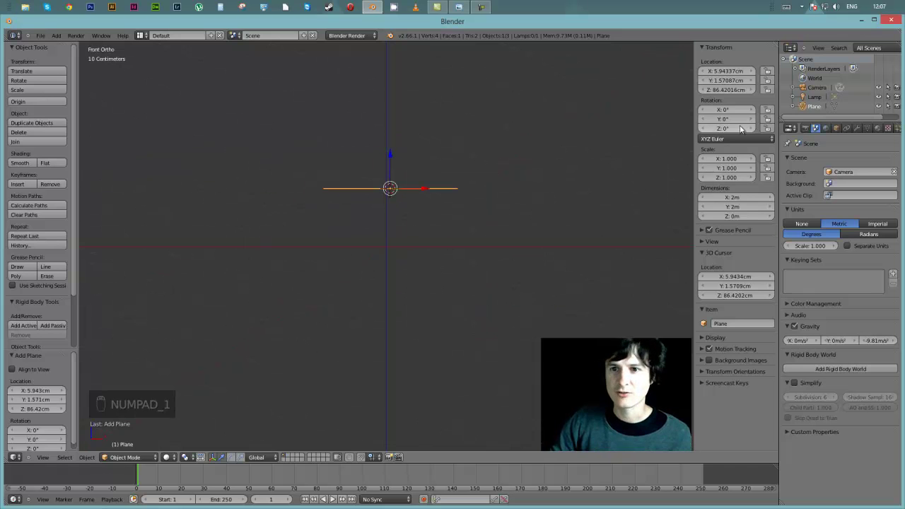
click(733, 90)
text(0)
key(Return)
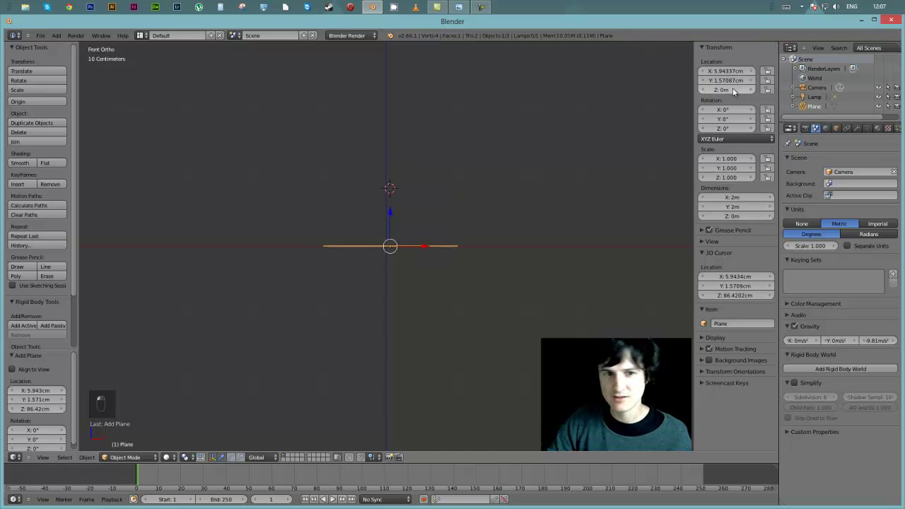
click(729, 80)
text(0)
key(Return)
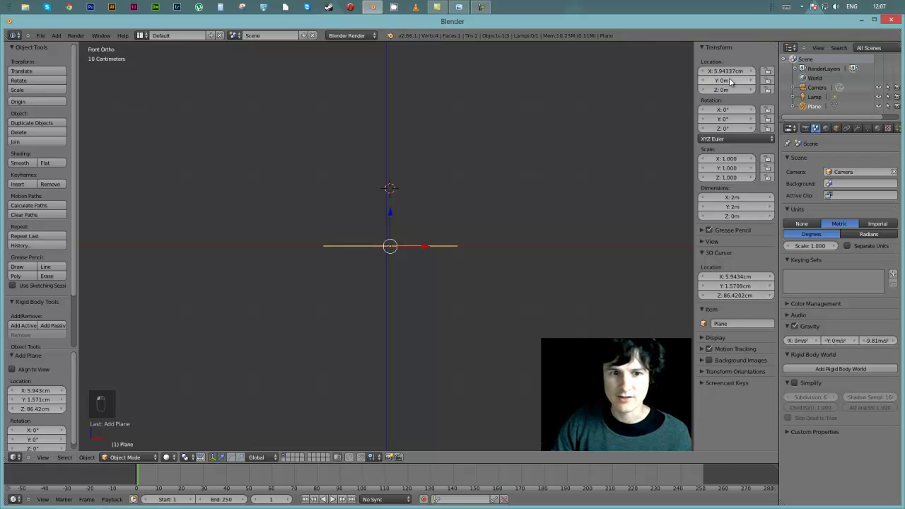
click(736, 71)
text(0)
key(Return)
middle_drag(339, 174, 385, 249)
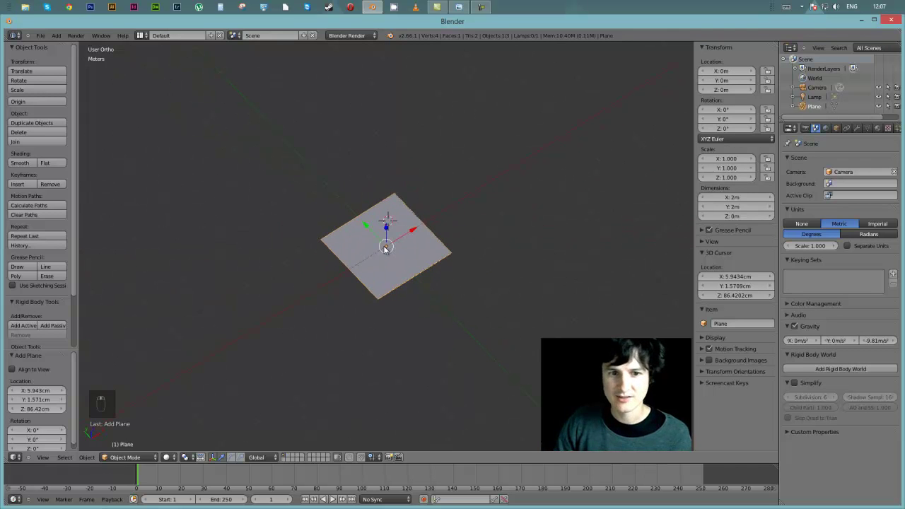
Step: Set the plane's X and Y dimensions to 3.5 m each
click(752, 201)
text(3)
key(Return)
click(747, 201)
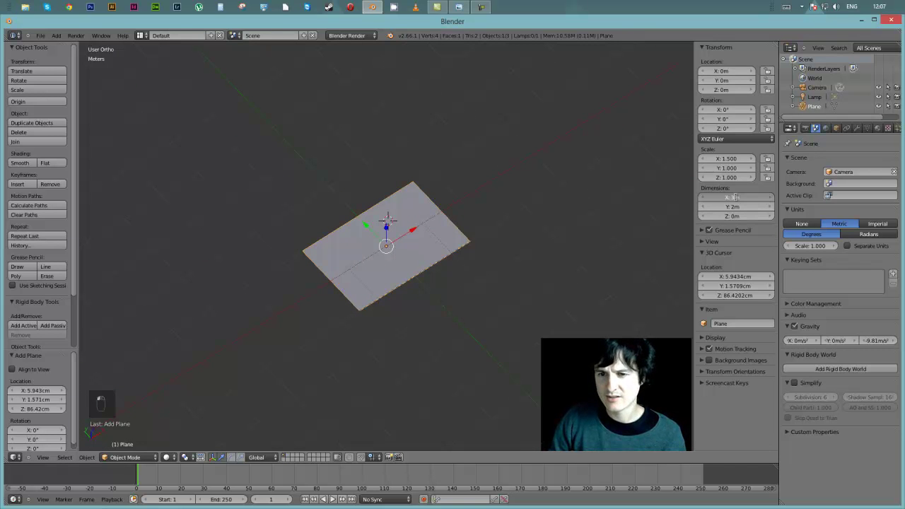
text(3.5)
key(Return)
click(734, 206)
text(3.5)
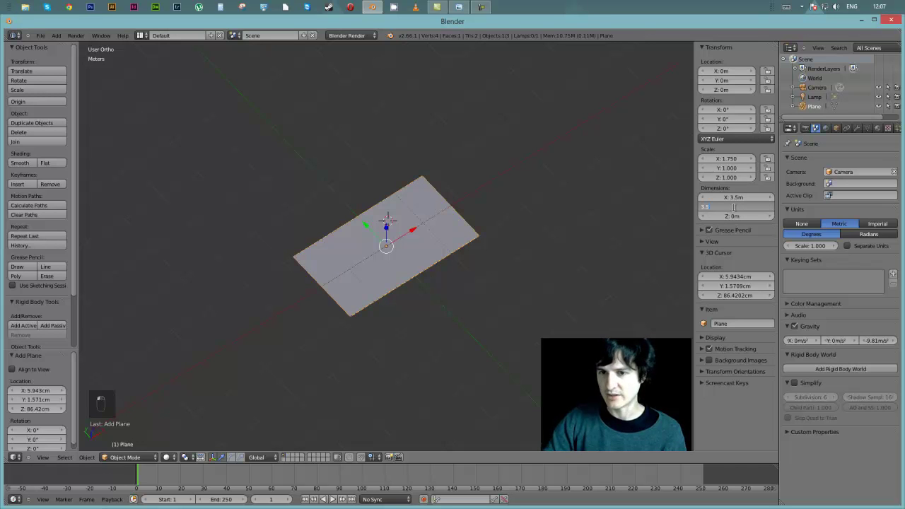
key(Return)
middle_drag(387, 238, 411, 220)
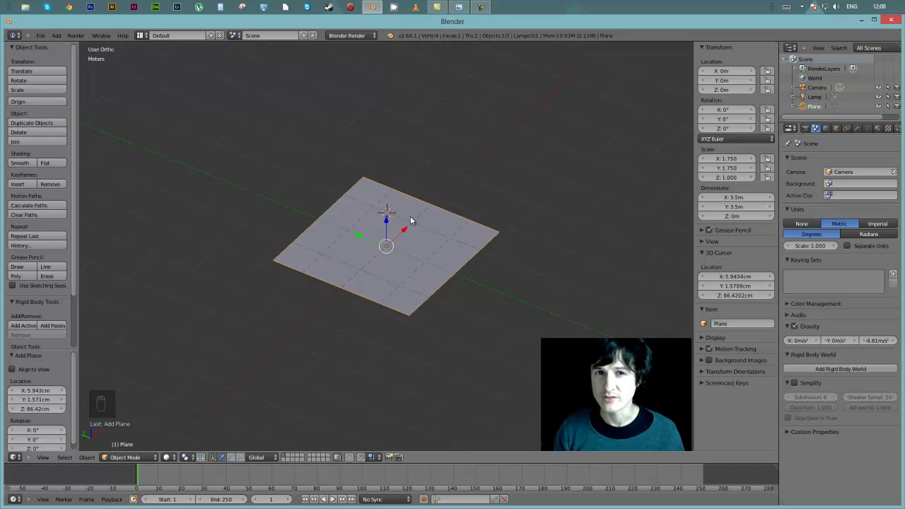
Step: Switch the viewport to perspective and view the plane through the scene camera
middle_drag(401, 226, 442, 225)
key(KP_5)
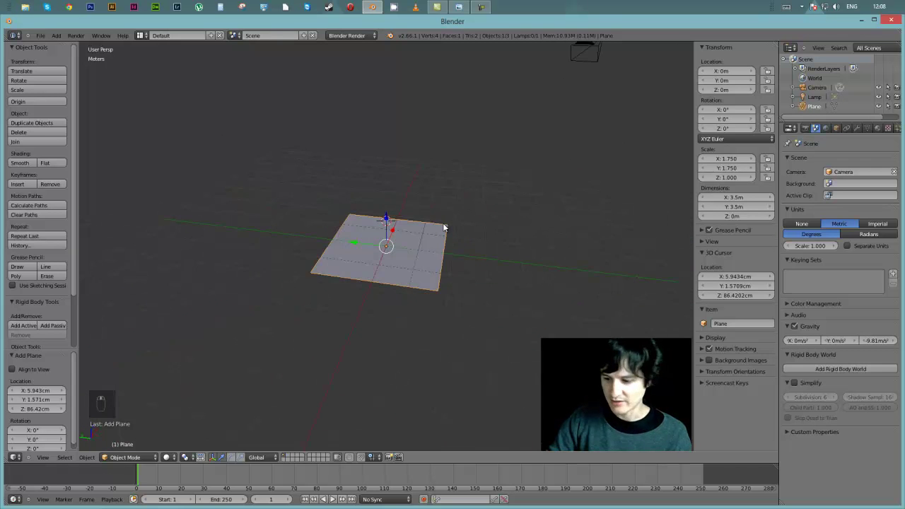
key(KP_0)
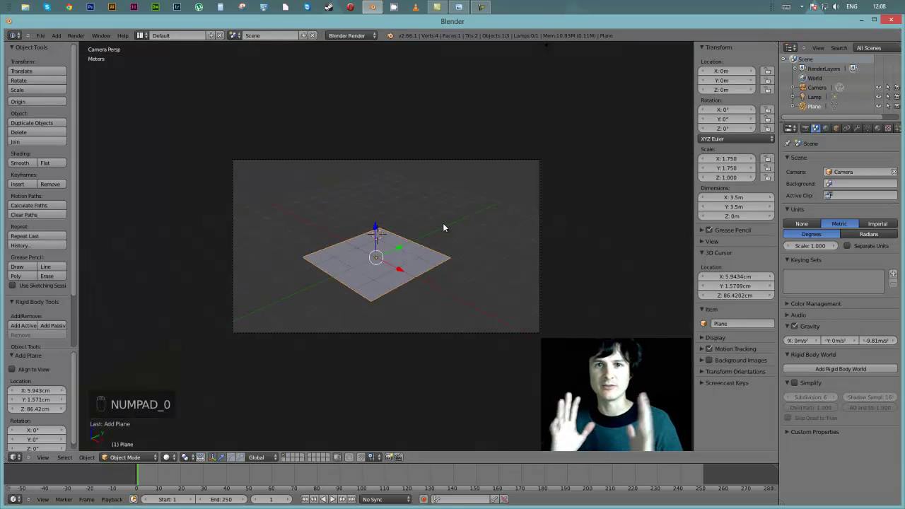
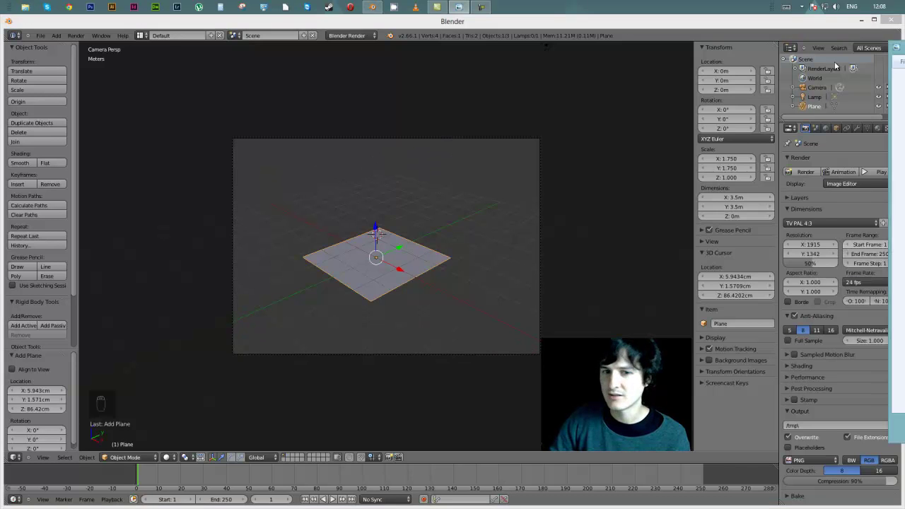
Step: Set the render resolution to X 1900 and Y 2866 to match the reference photo's portrait proportions
click(459, 7)
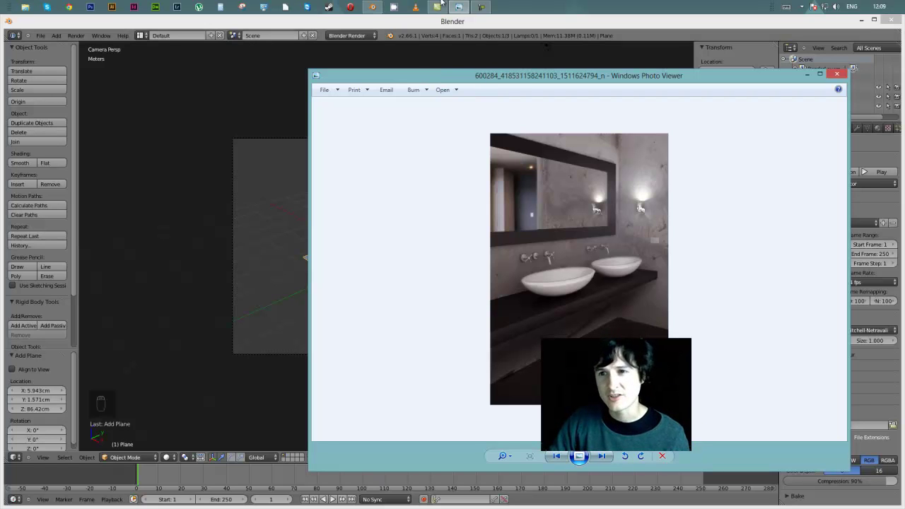
click(836, 74)
drag(810, 254, 876, 253)
drag(813, 245, 828, 245)
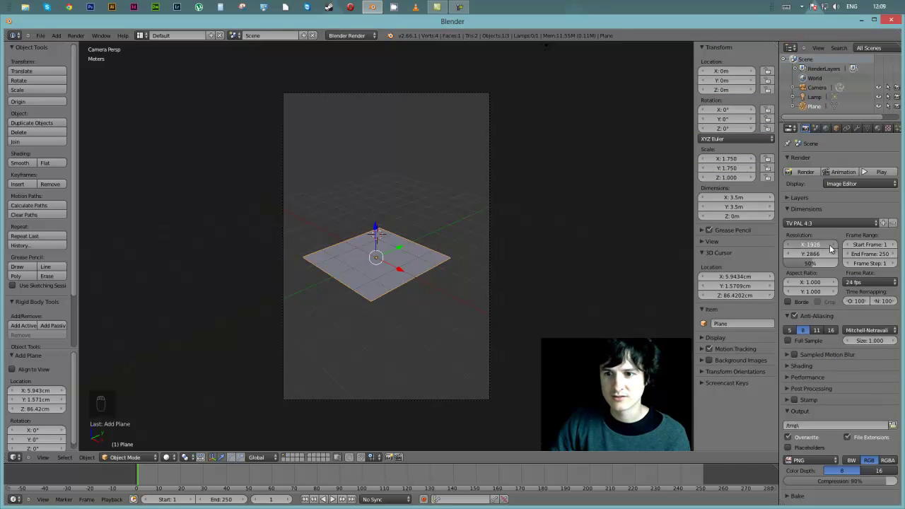
click(821, 244)
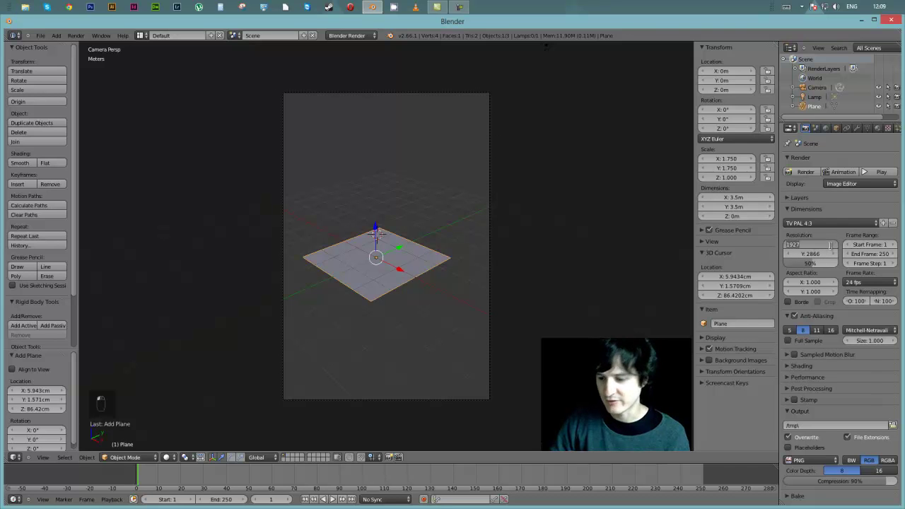
text(1900)
key(Return)
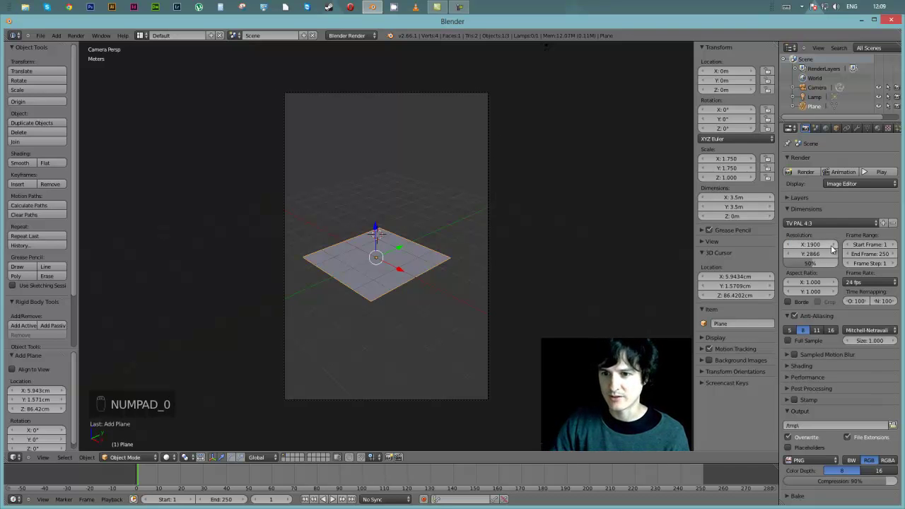
Step: Set the render resolution's Y value to 2800
drag(827, 254, 825, 259)
click(820, 255)
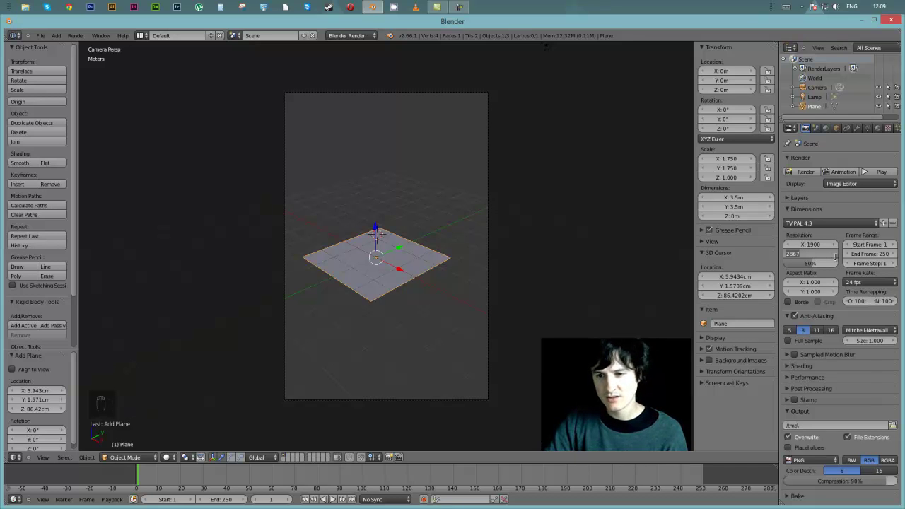
text(180)
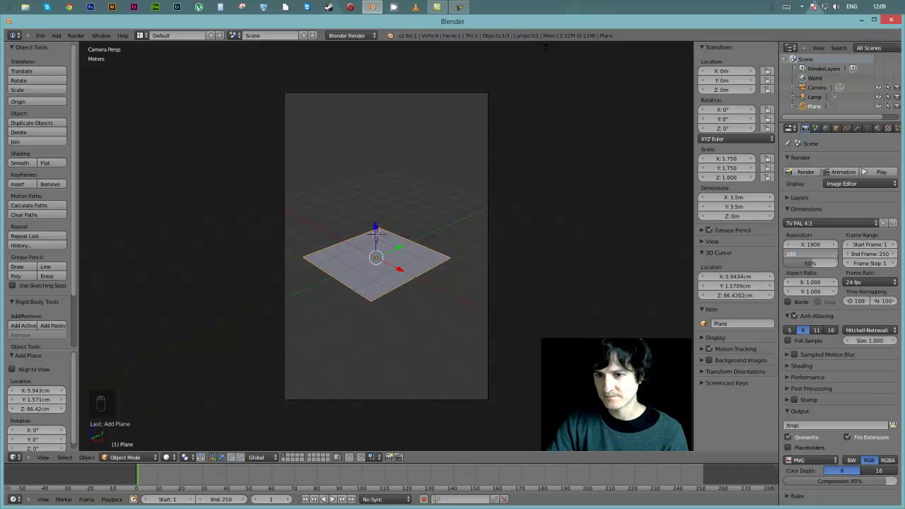
text(0)
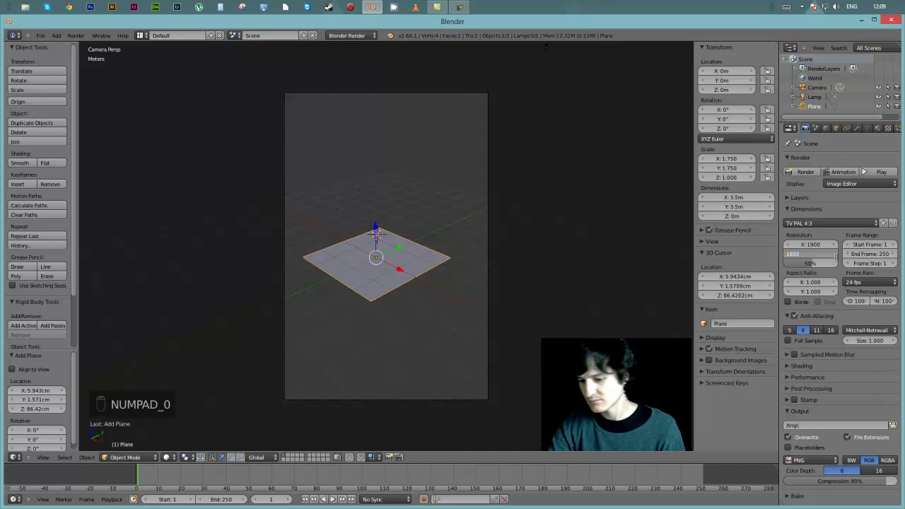
key(BackSpace)
key(BackSpace)
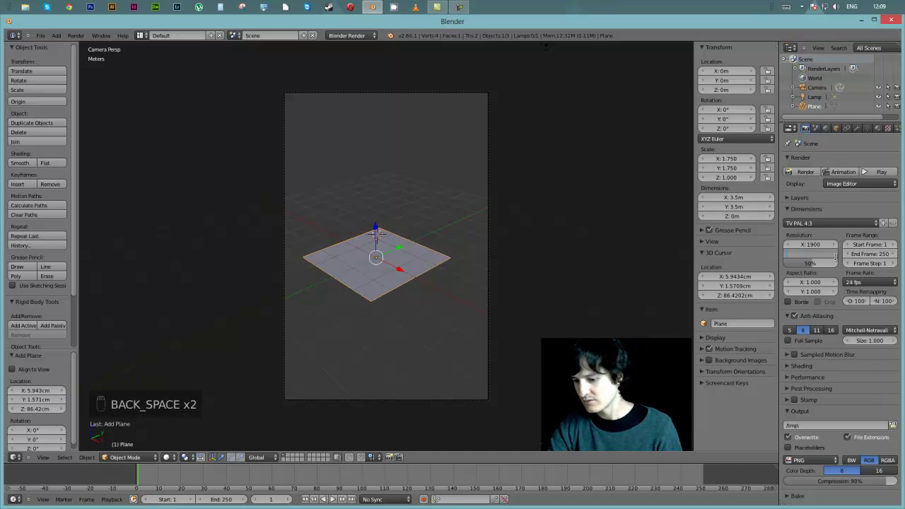
text(00)
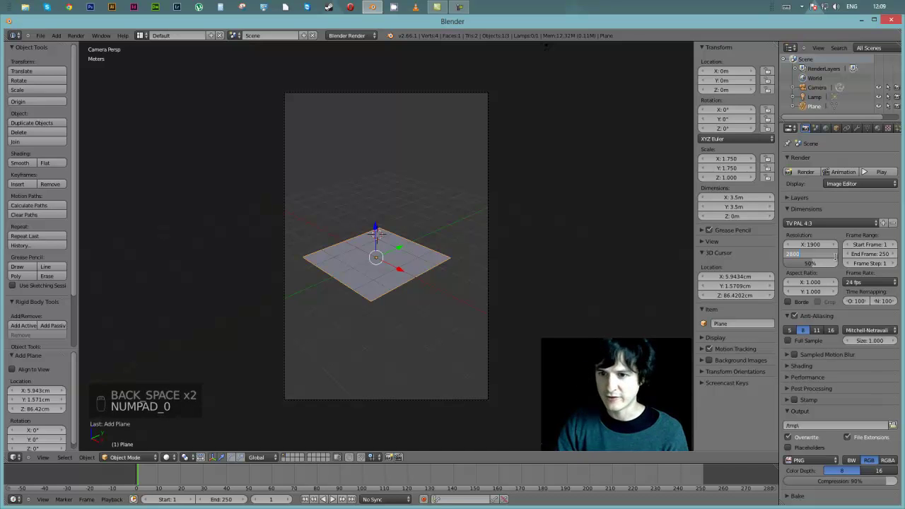
key(Return)
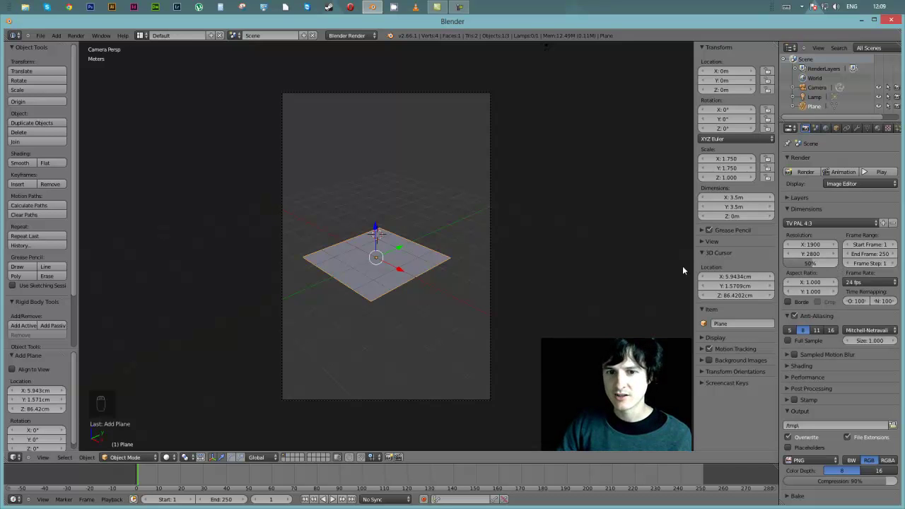
Step: In top orthographic view, move the camera closer to the plane, to about X 3.31 m and Y -2.77 m
key(KP_7)
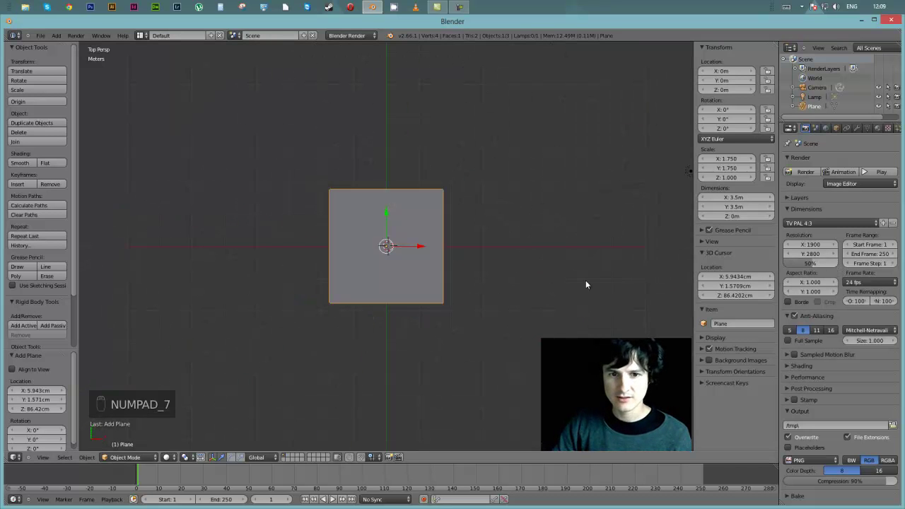
scroll(585, 283, down, 5)
key(KP_5)
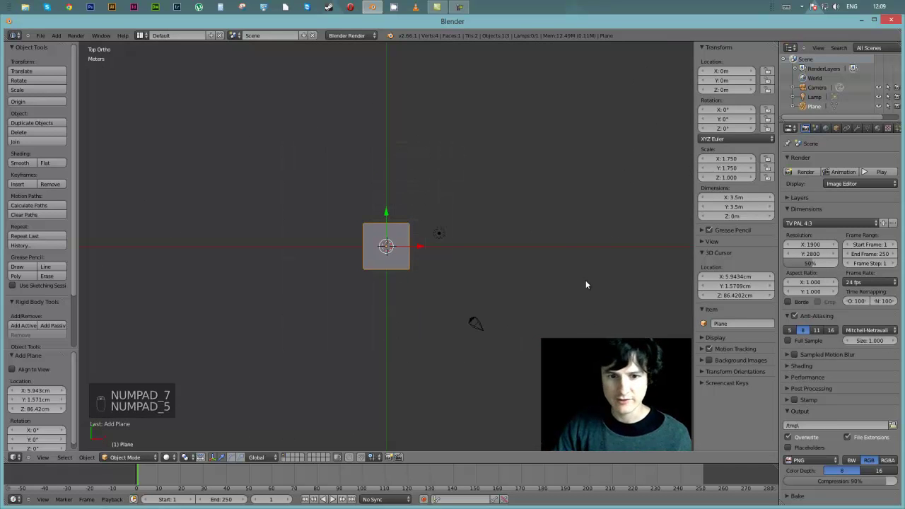
right_click(478, 326)
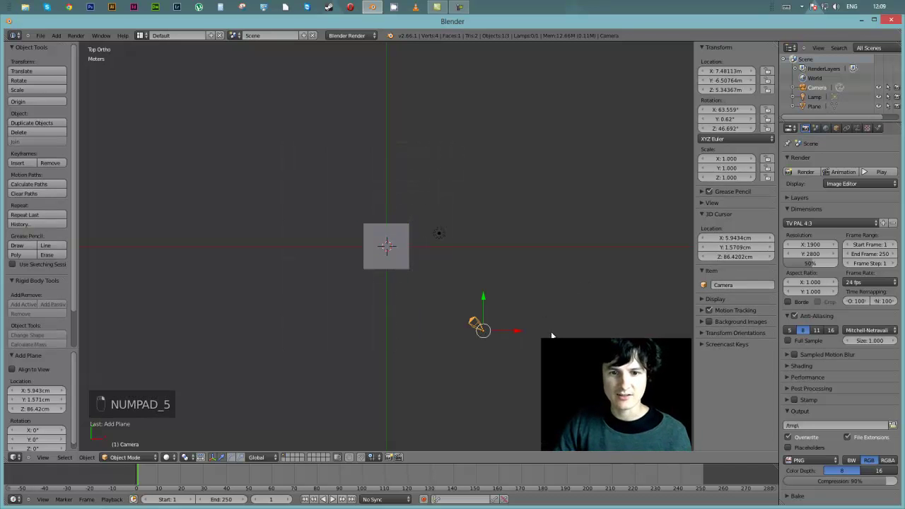
drag(521, 333, 443, 331)
drag(403, 304, 410, 224)
drag(434, 261, 454, 266)
drag(429, 233, 429, 259)
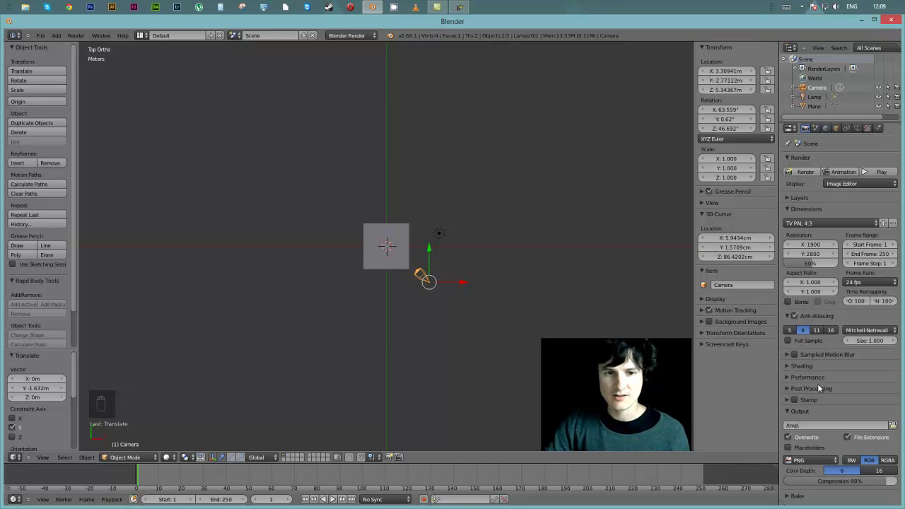
Step: Looking through the camera, lower it about 2.51 m along Z and shift it about -0.56 m along X
key(KP_0)
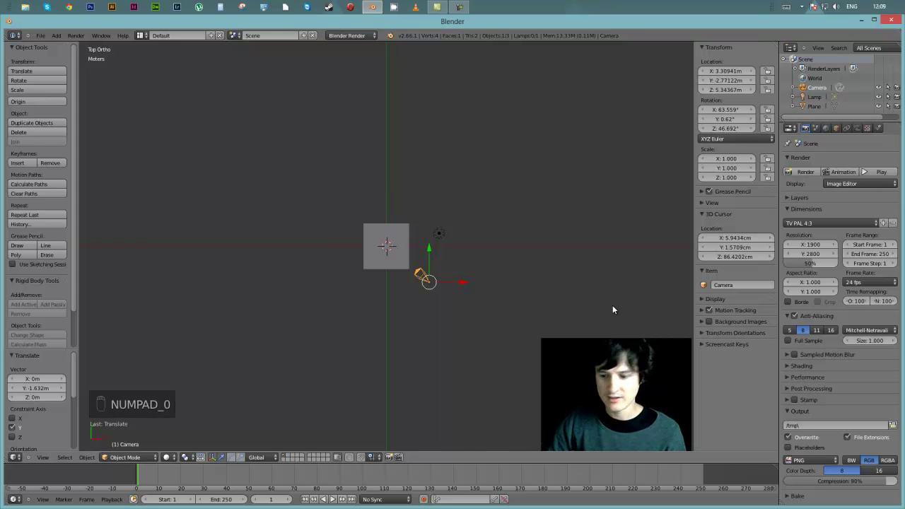
key(KP_0)
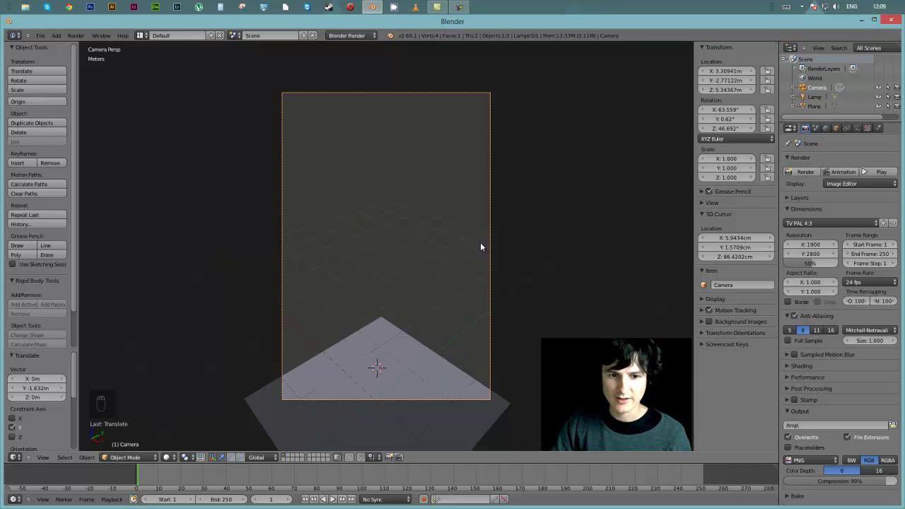
key(g)
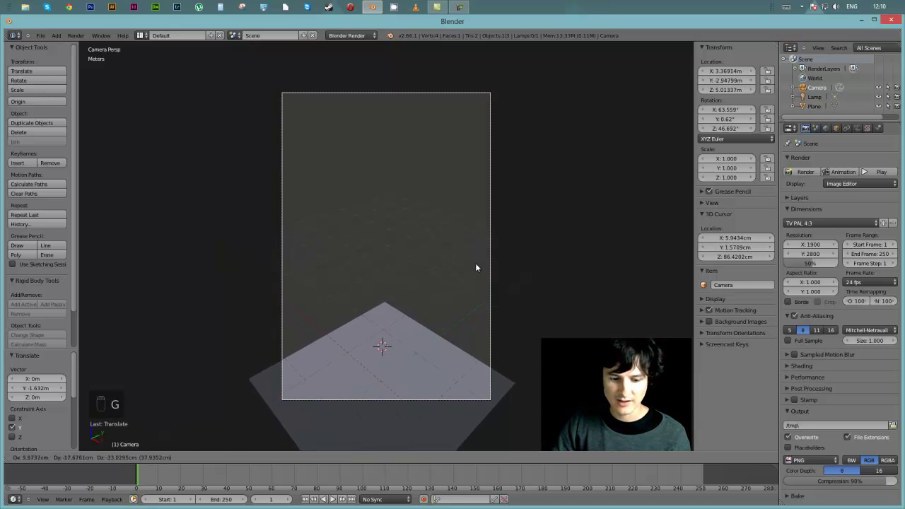
key(z)
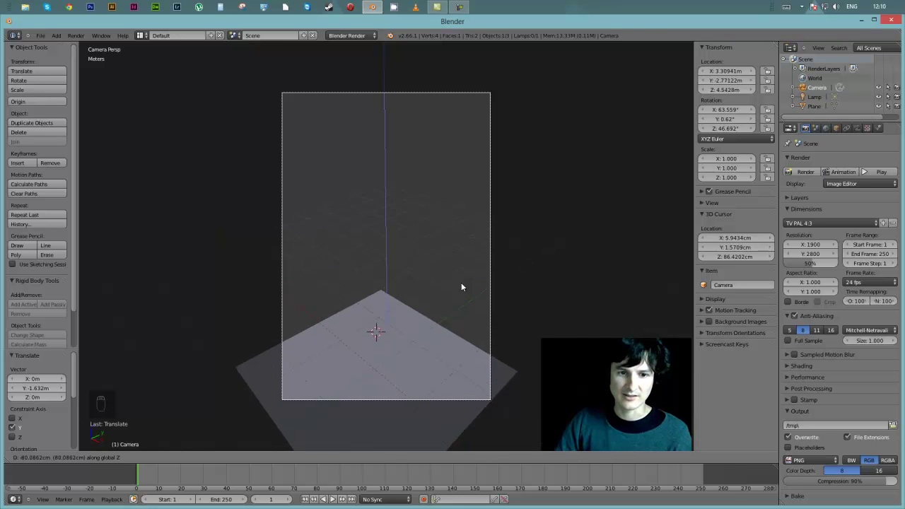
click(458, 348)
key(g)
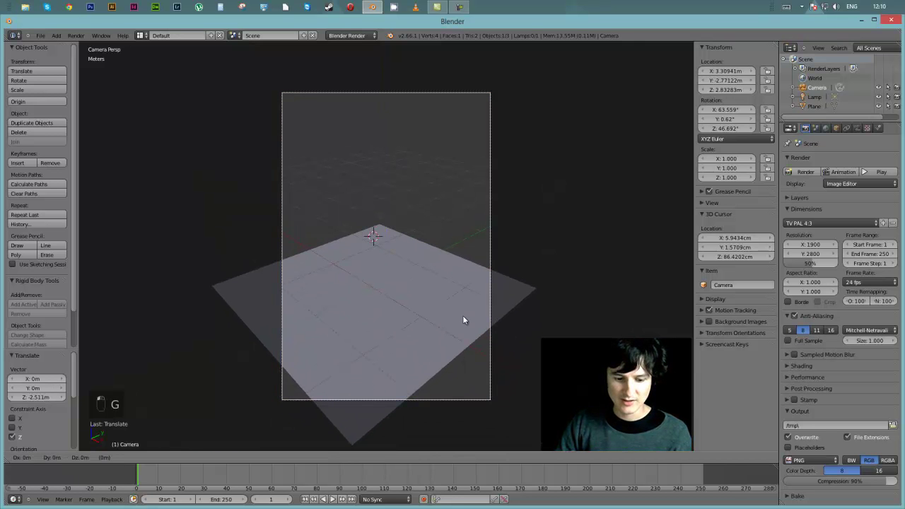
key(x)
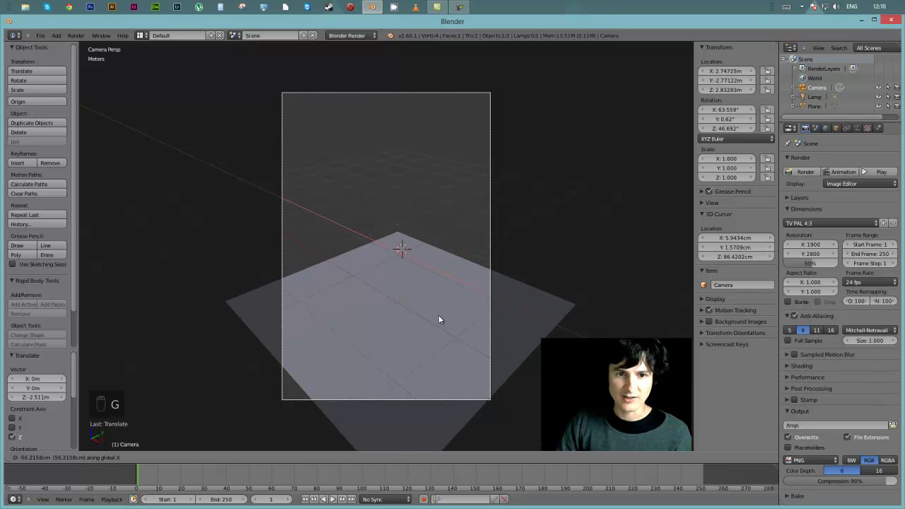
click(439, 317)
Step: Extrude the floor plane's two adjoining back edges about 3.68 m up along Z to form two walls
middle_drag(492, 277, 454, 276)
right_click(479, 293)
key(KP_5)
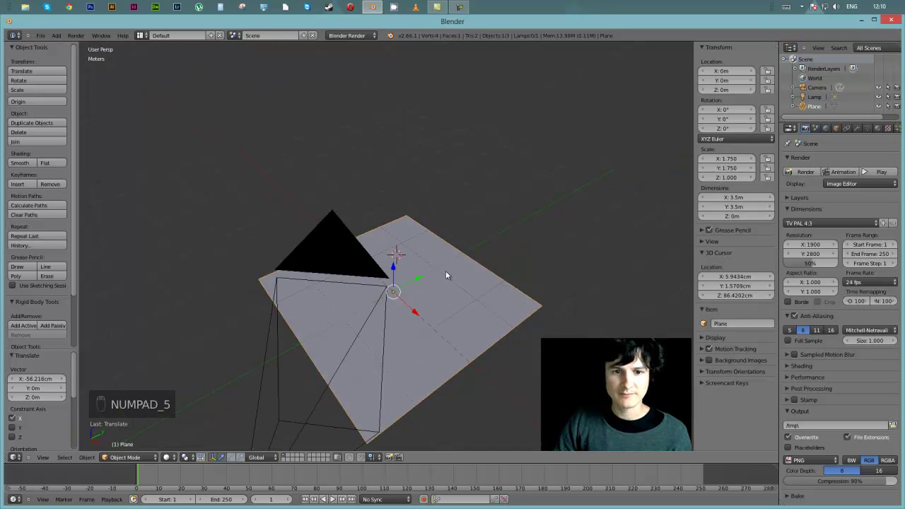
middle_drag(400, 265, 429, 254)
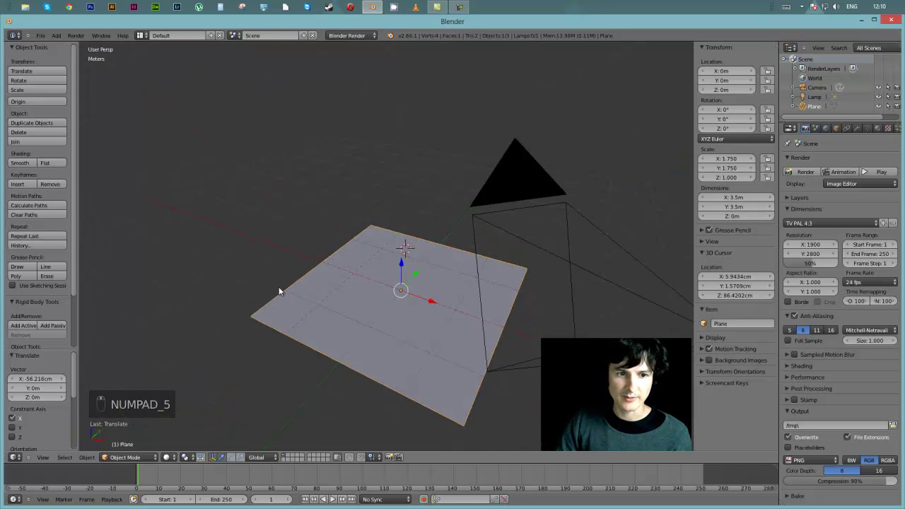
key(Tab)
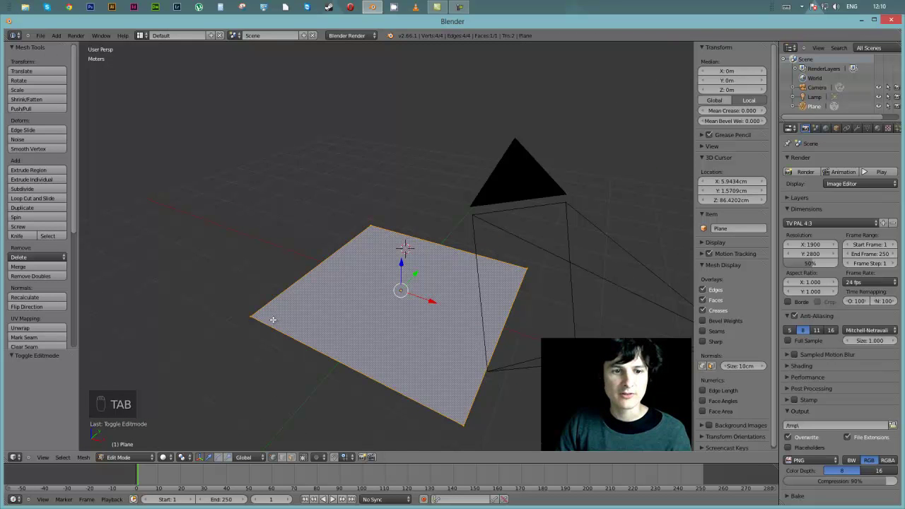
right_click(253, 318)
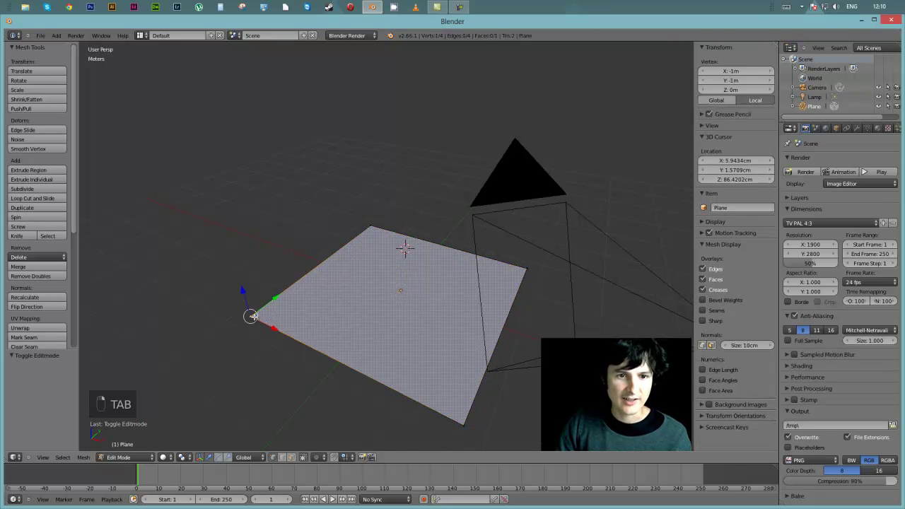
shift+right_click(368, 222)
shift+right_click(526, 268)
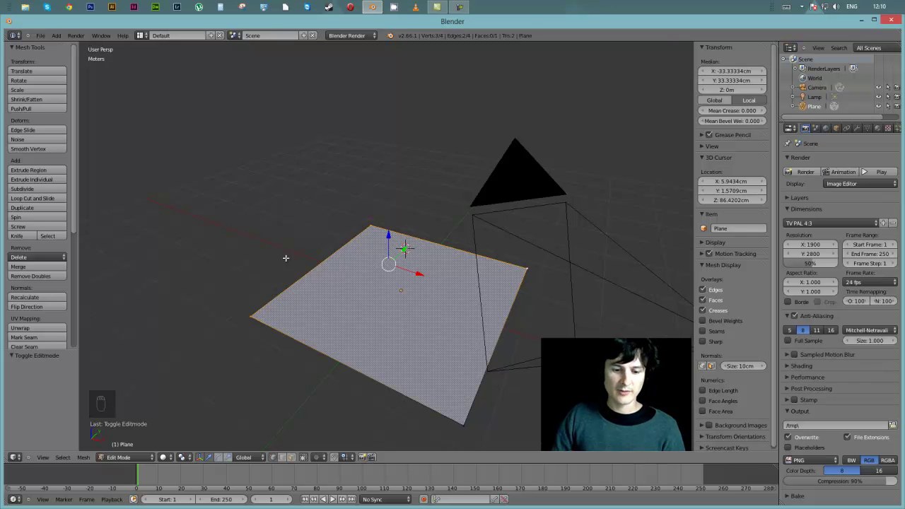
key(e)
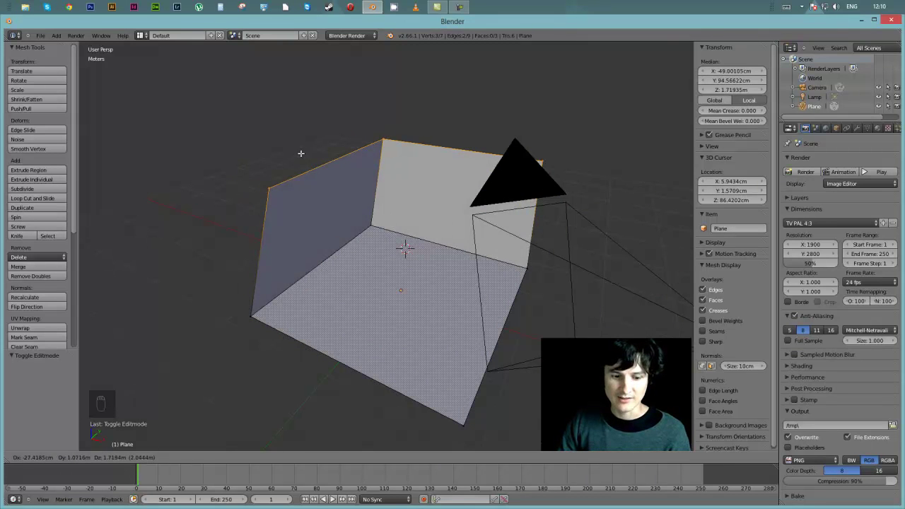
key(z)
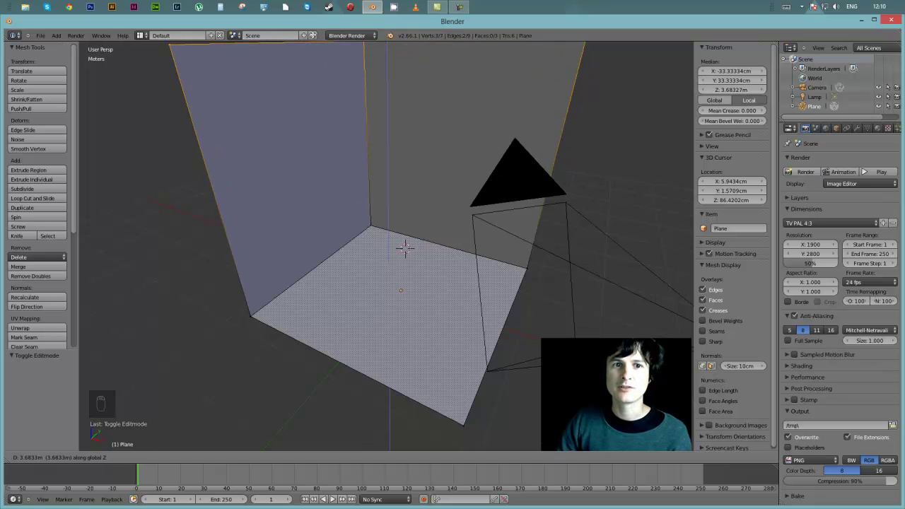
click(438, 143)
key(KP_0)
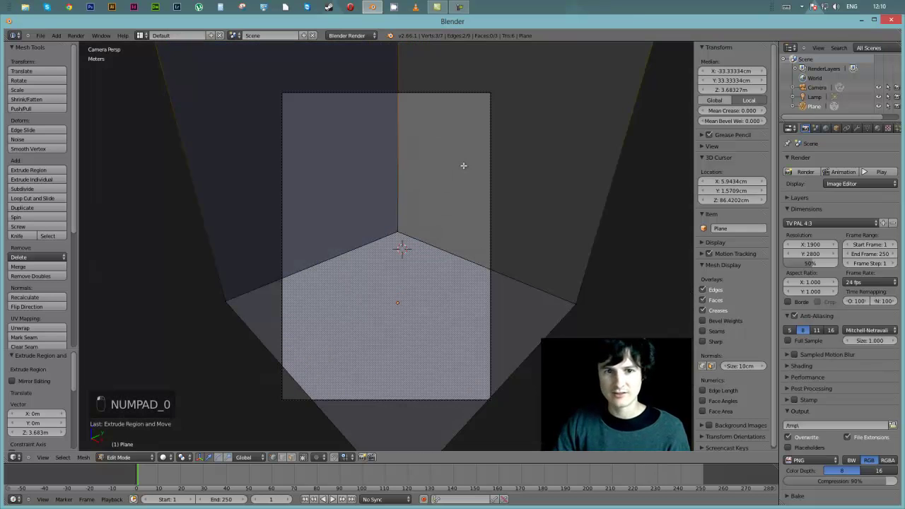
Step: Leave mesh editing and reposition the camera from the top view to about X 2.48 m and Y -2.60 m
scroll(464, 165, down, 4)
middle_drag(467, 165, 481, 140)
scroll(448, 152, down, 3)
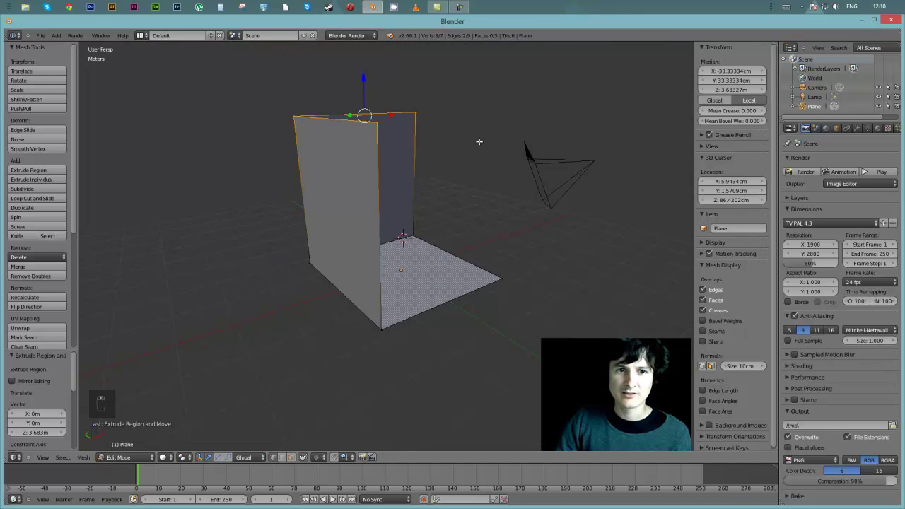
middle_drag(407, 113, 290, 113)
key(KP_0)
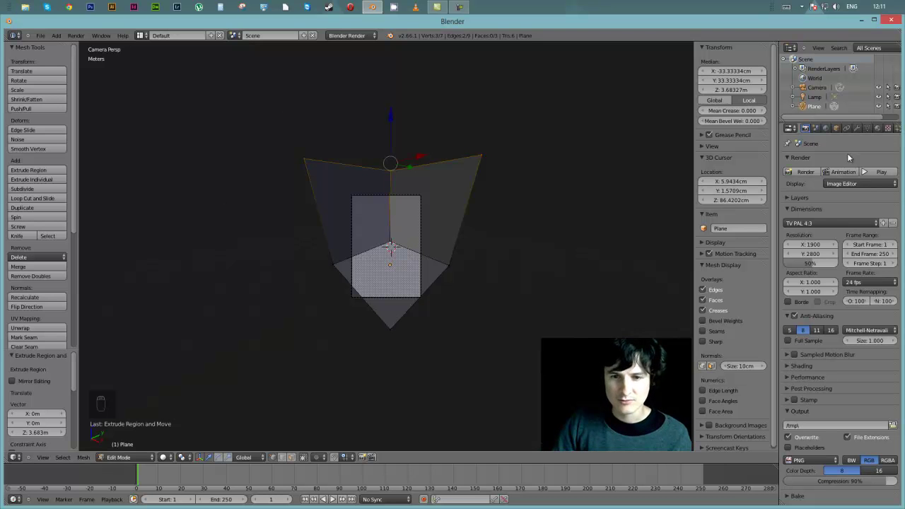
key(KP_7)
key(Tab)
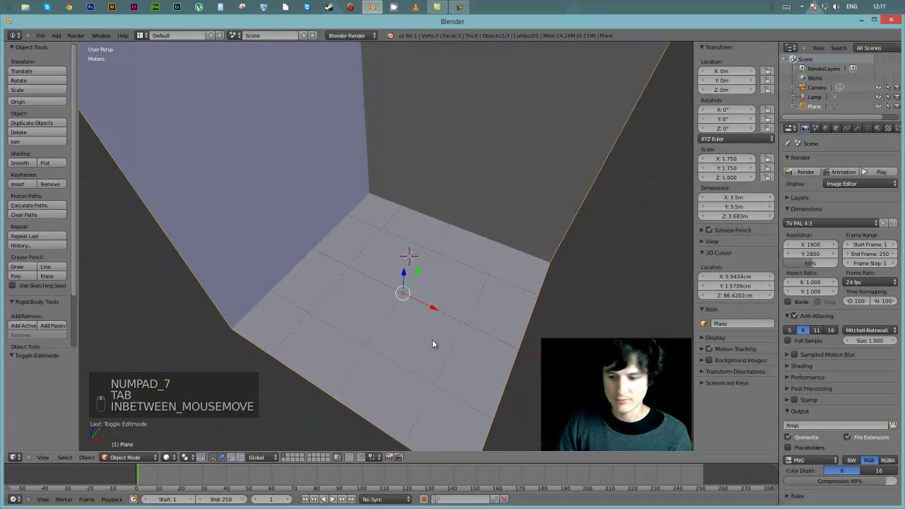
key(KP_7)
scroll(432, 344, down, 4)
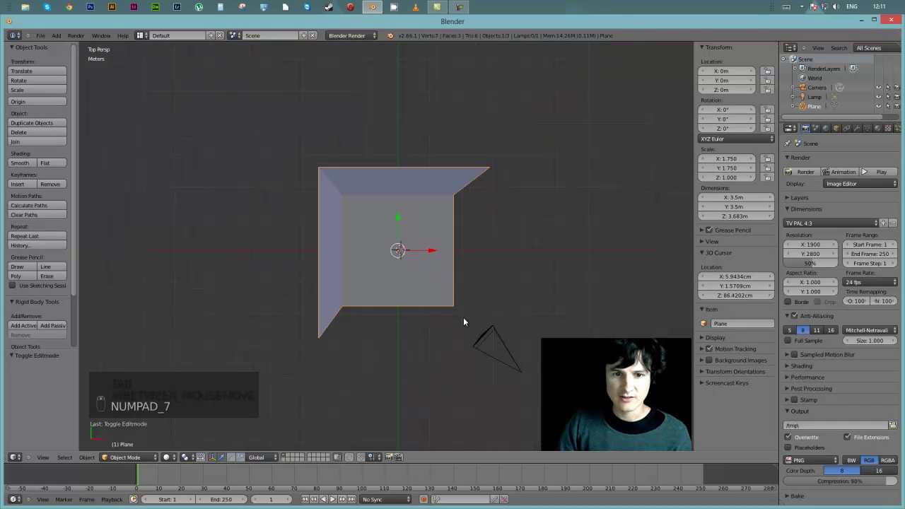
right_click(498, 342)
drag(536, 373, 507, 343)
key(KP_0)
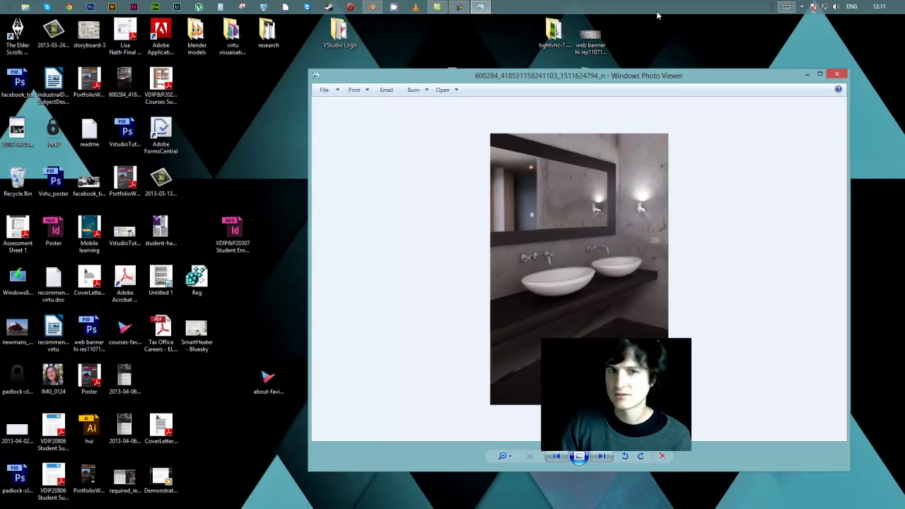
Step: Compare the bathroom reference photo in Windows Photo Viewer with the camera's framing of the room corner in Blender, and minimize the photo
click(375, 8)
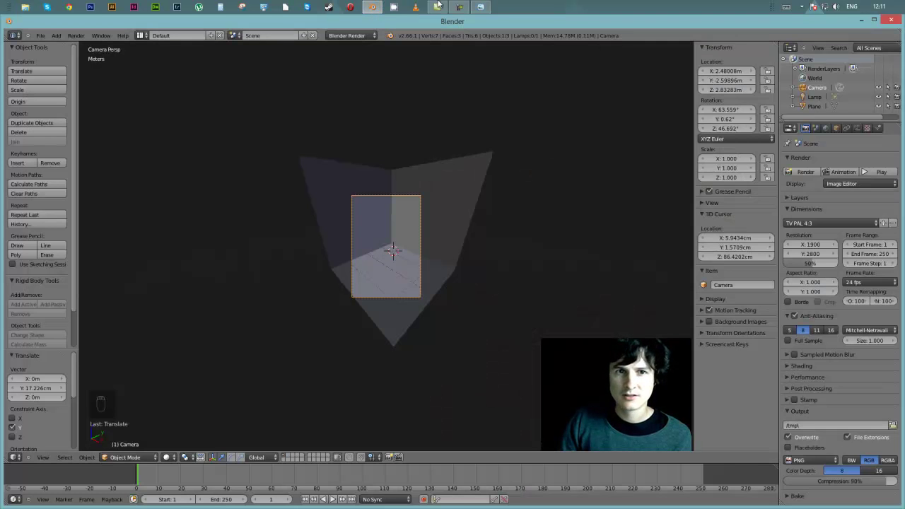
click(478, 7)
drag(548, 78, 37, 62)
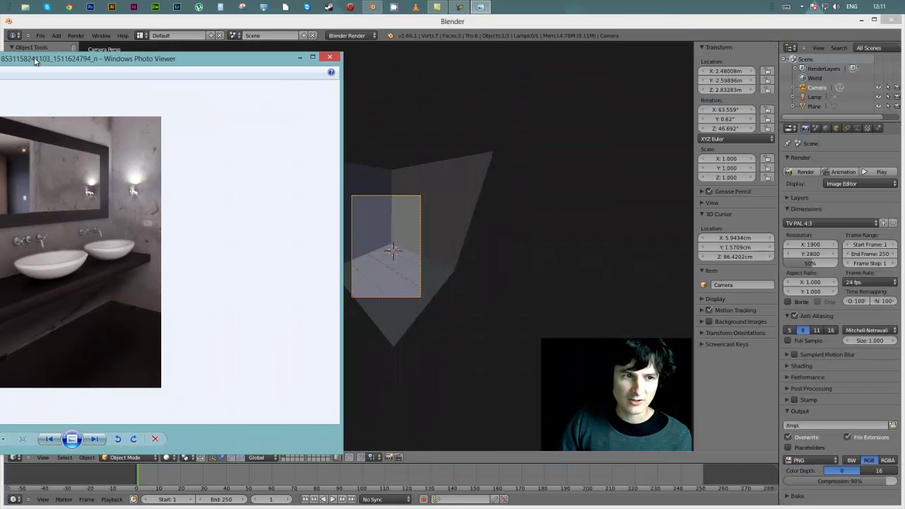
drag(127, 62, 532, 62)
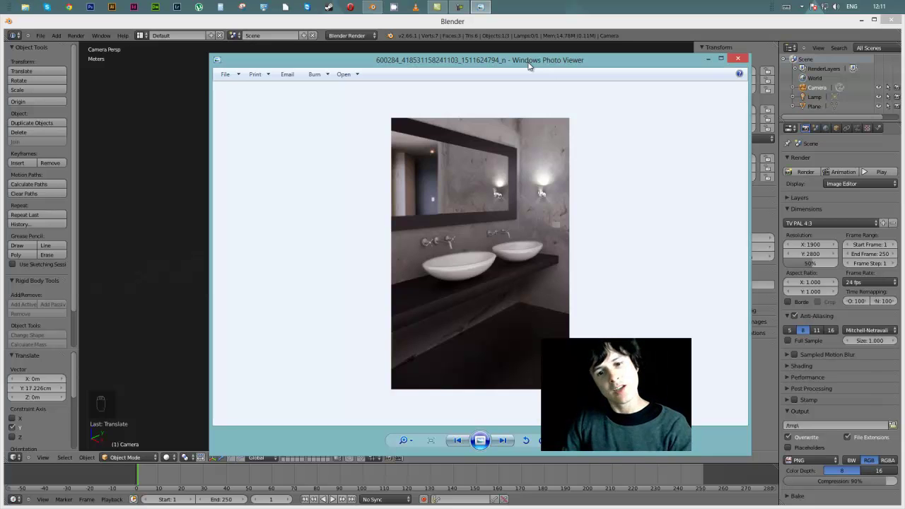
key(alt+F4)
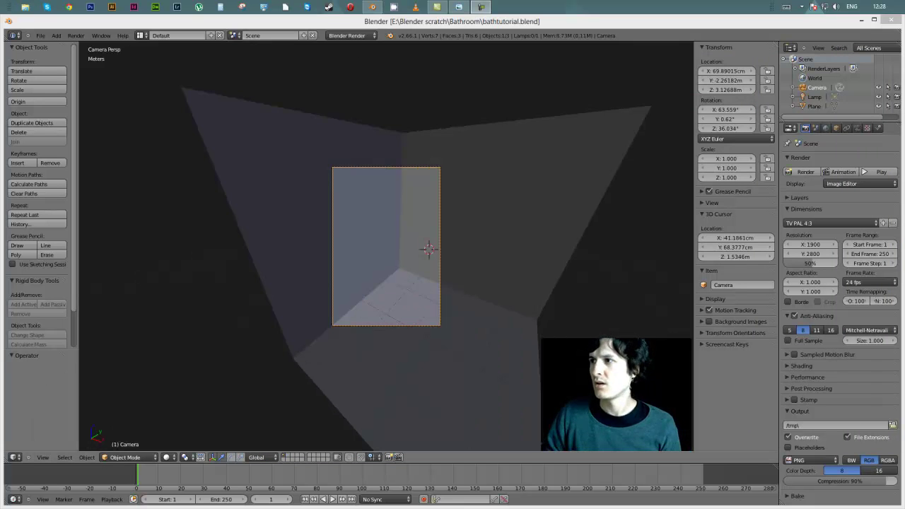
click(458, 7)
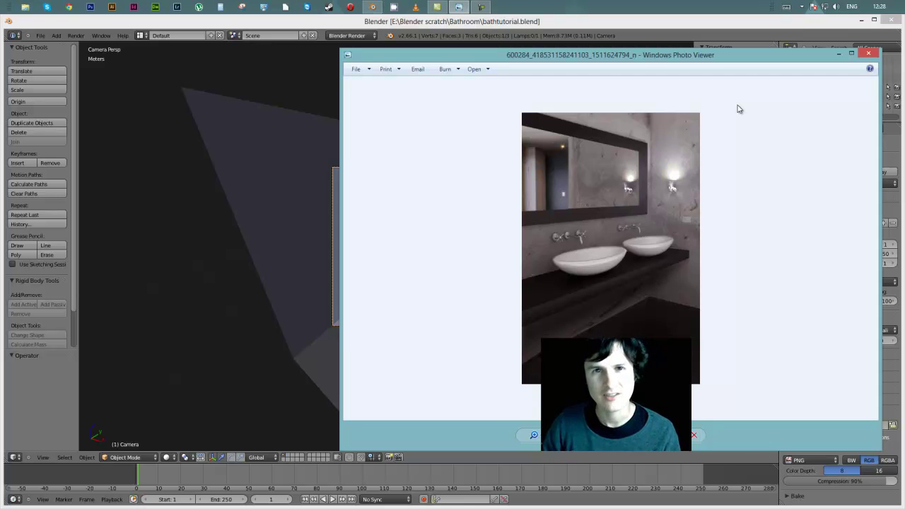
click(838, 54)
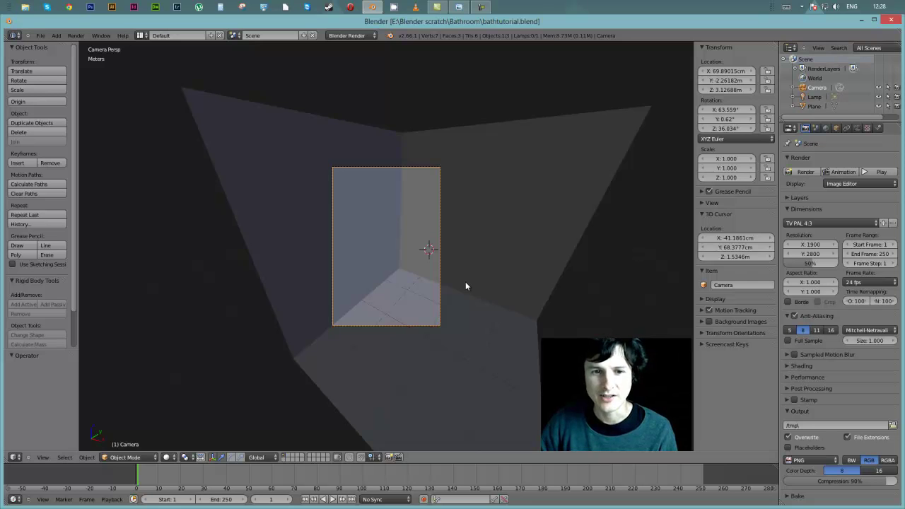
Step: Add a cube at the 3D cursor inside the room from the top view and inspect it against the walls
key(KP_7)
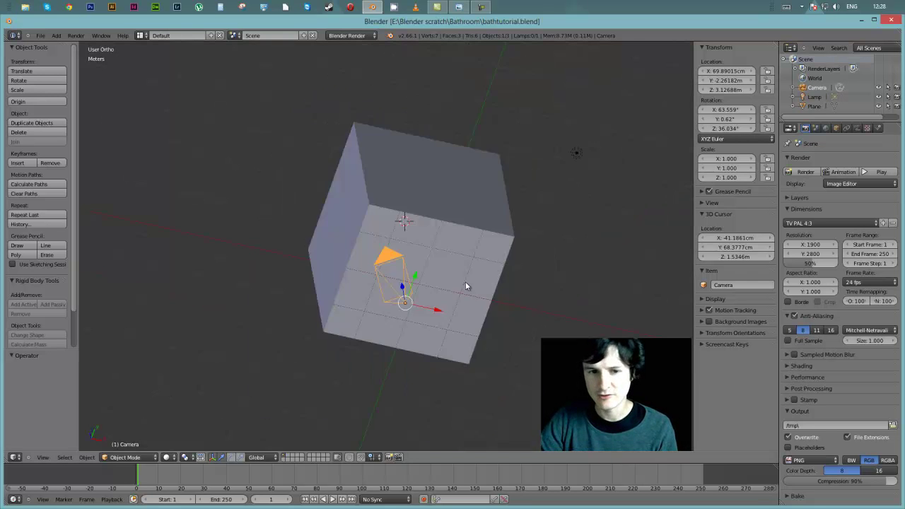
scroll(434, 282, down, 1)
scroll(434, 281, up, 3)
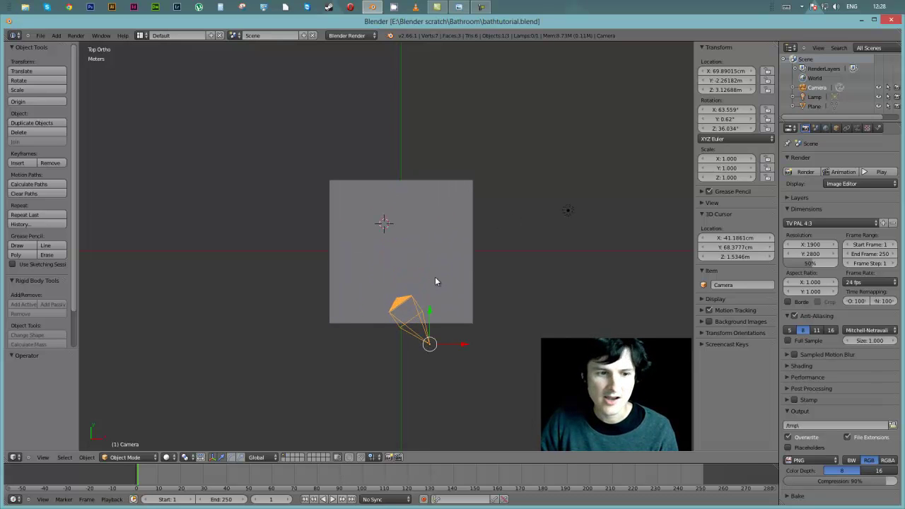
key(shift+a)
mouse_move(435, 280)
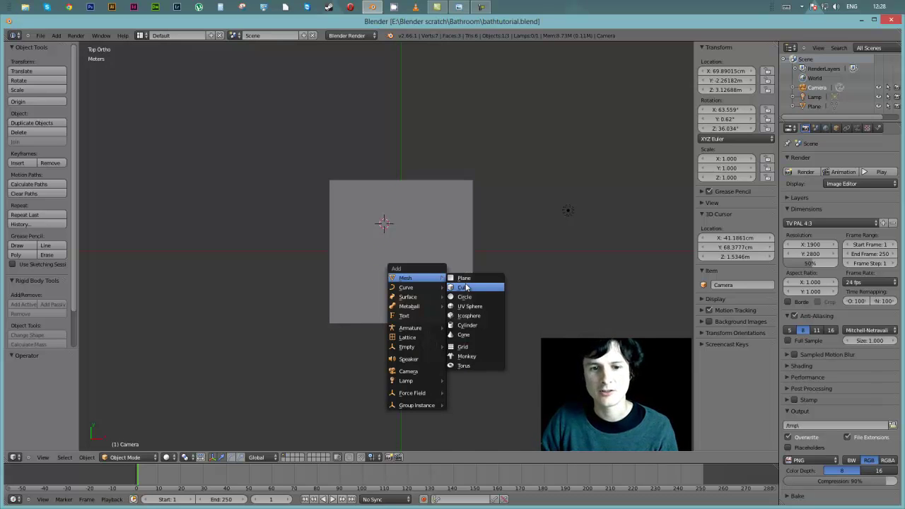
click(466, 287)
middle_drag(466, 281, 417, 222)
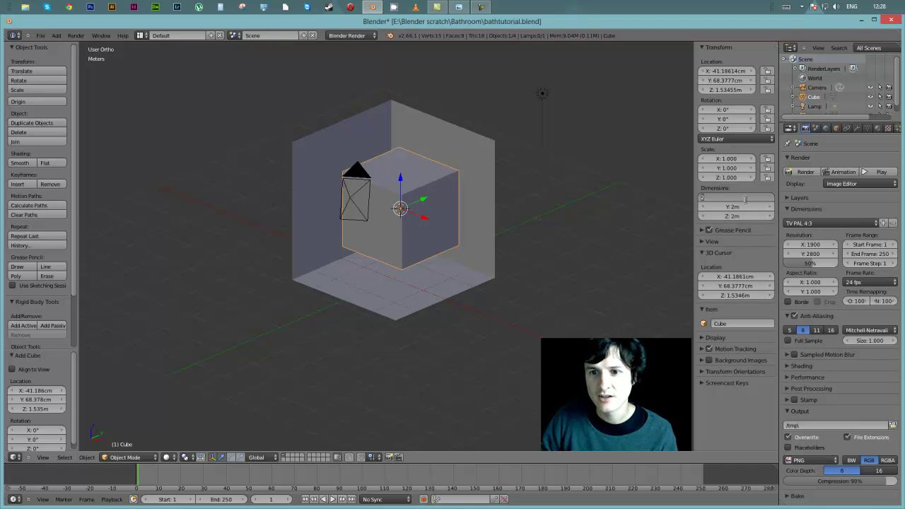
middle_drag(451, 208, 480, 208)
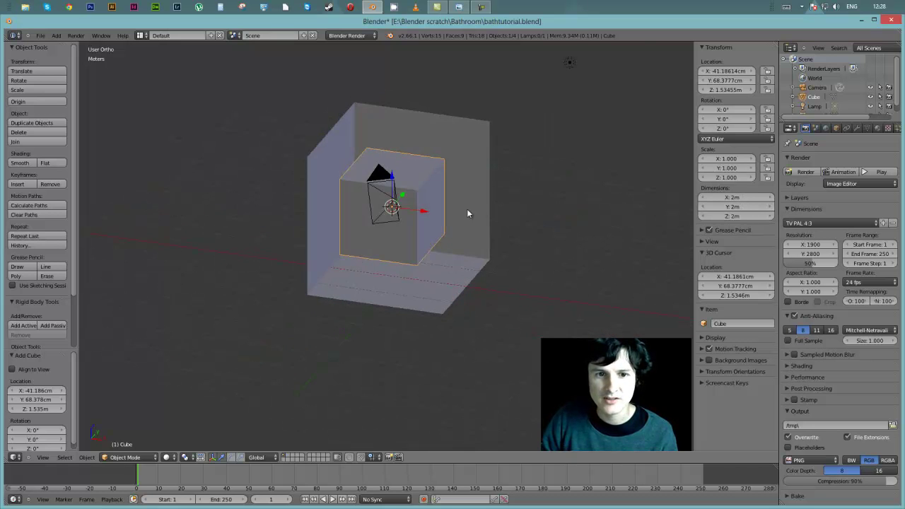
scroll(403, 211, up, 5)
middle_drag(412, 205, 396, 216)
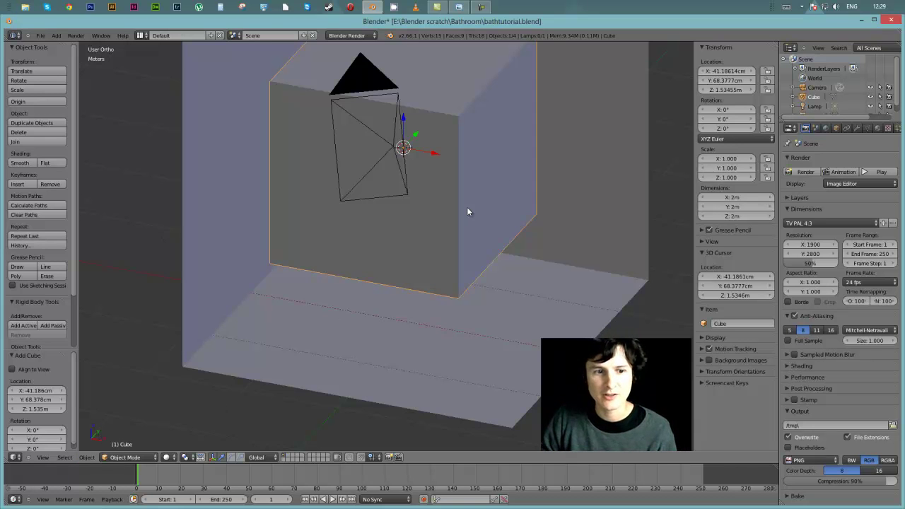
Step: Turn on the Screencast Keys display in the 3D viewport
click(713, 383)
click(716, 397)
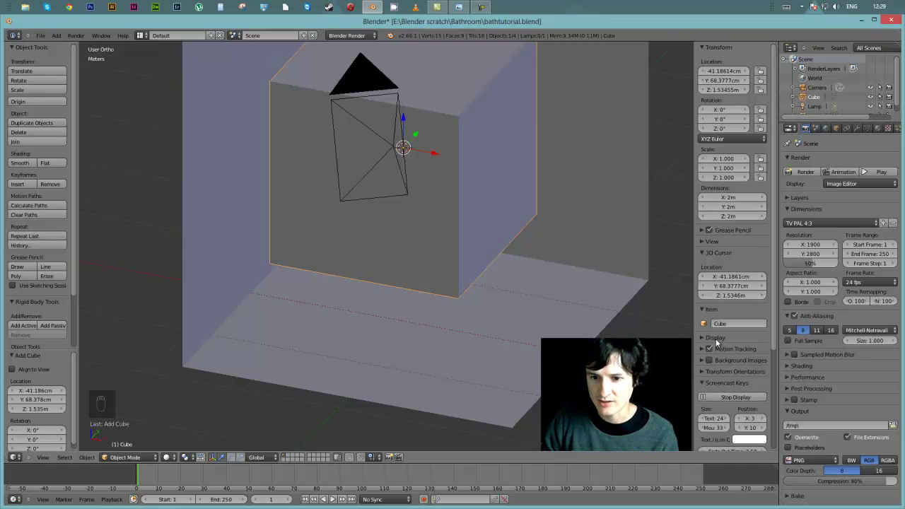
middle_drag(537, 229, 500, 226)
scroll(451, 174, up, 5)
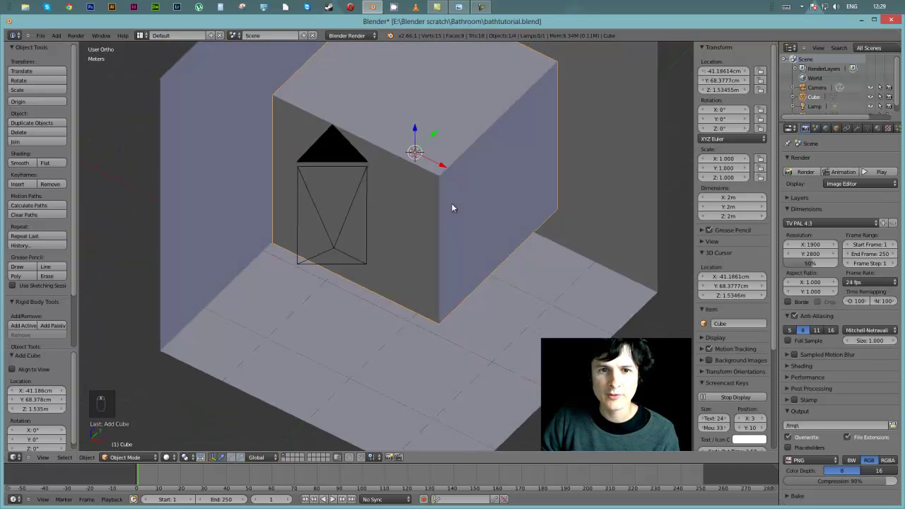
middle_drag(452, 208, 359, 87)
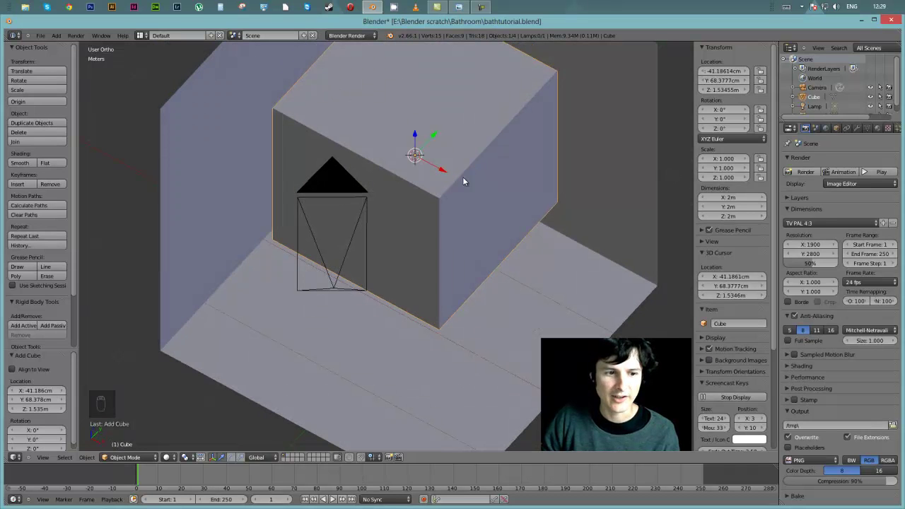
Step: Flatten the cube into a slab by setting its X dimension to 0.4 m and its Z dimension to 0.06 m
click(735, 198)
text(0.4)
key(Return)
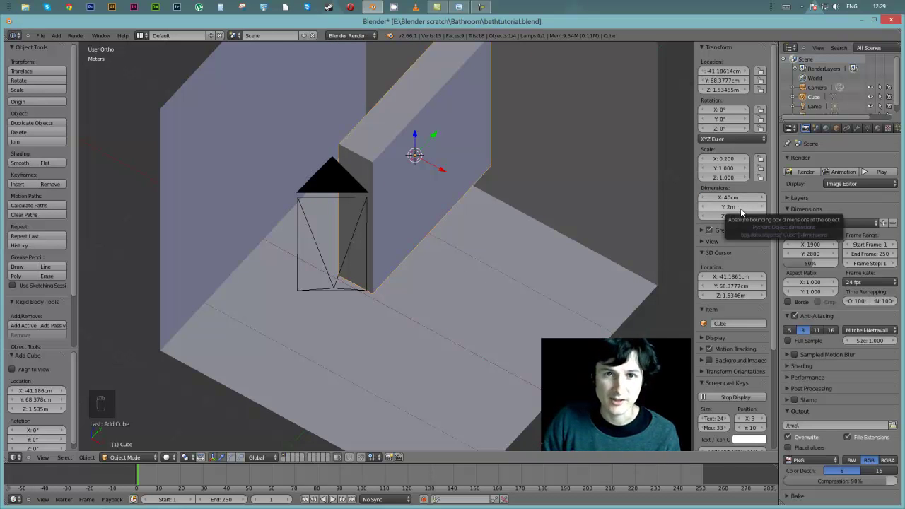
click(721, 215)
key(BackSpace)
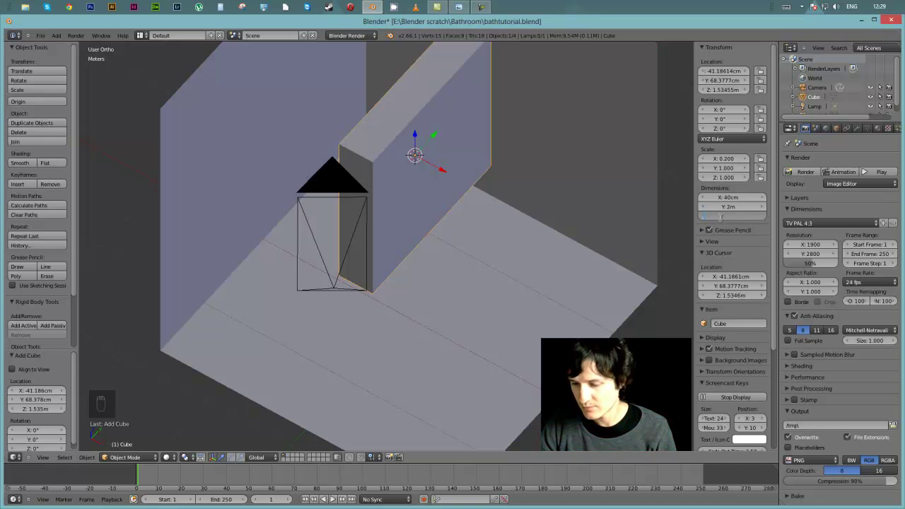
text(2)
key(Return)
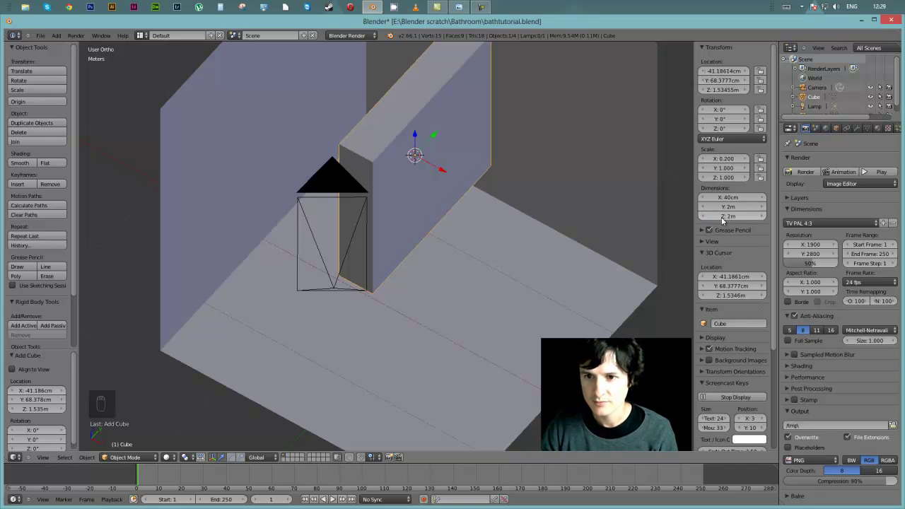
click(721, 216)
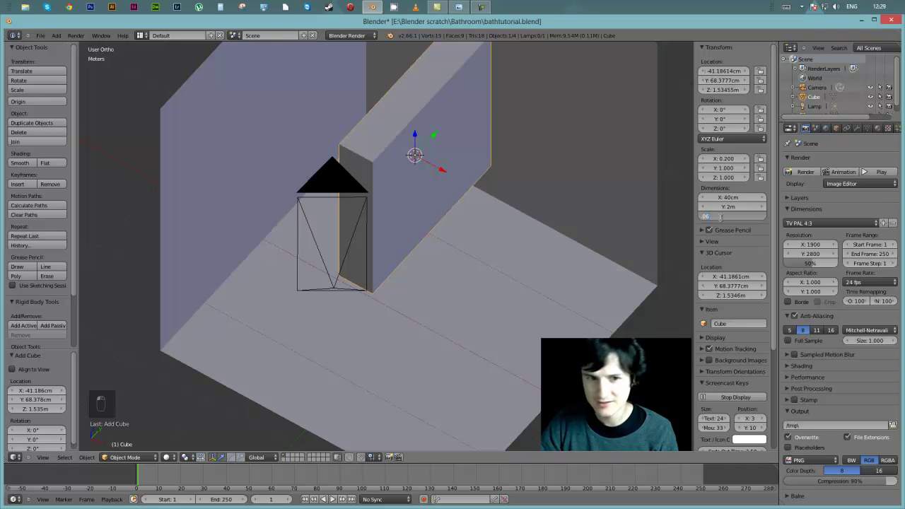
text(.06)
key(Return)
middle_drag(592, 229, 531, 176)
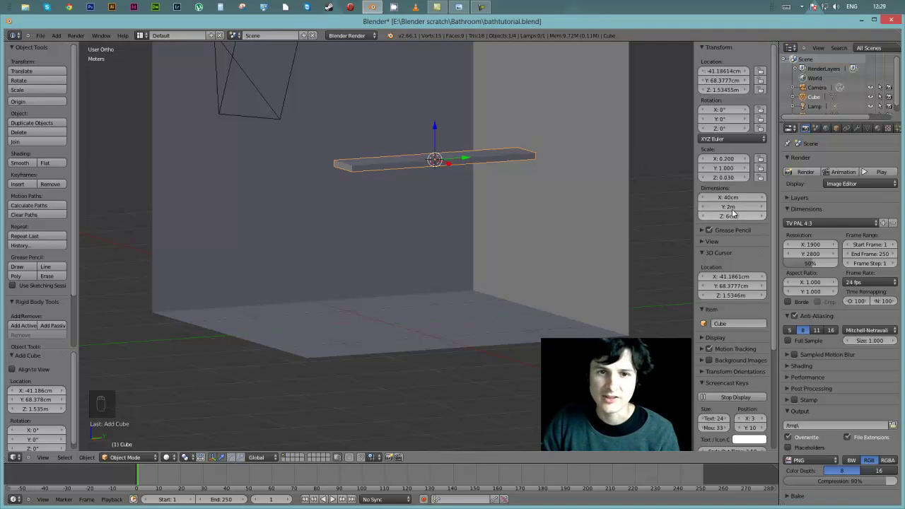
Step: Lengthen the slab by setting its Y dimension to 3.5 m
middle_drag(531, 203, 563, 253)
drag(731, 209, 769, 209)
middle_drag(596, 195, 545, 184)
scroll(551, 183, down, 5)
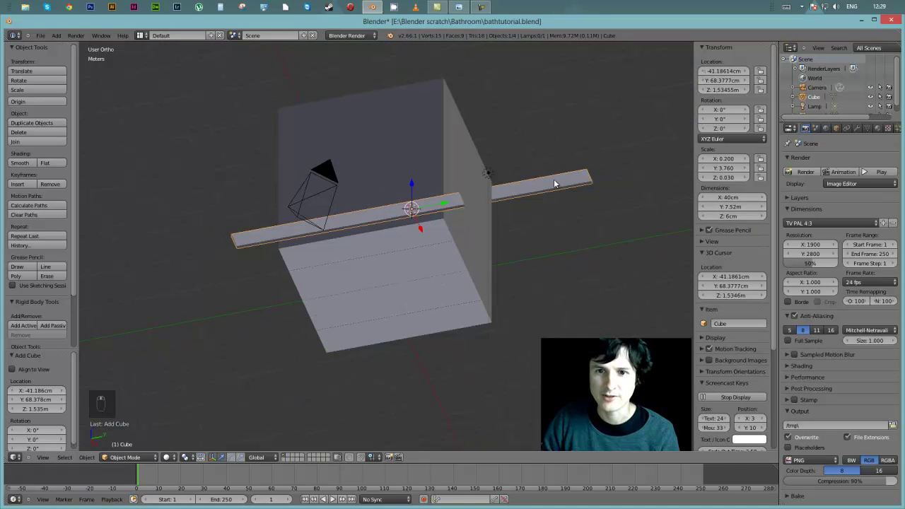
click(739, 208)
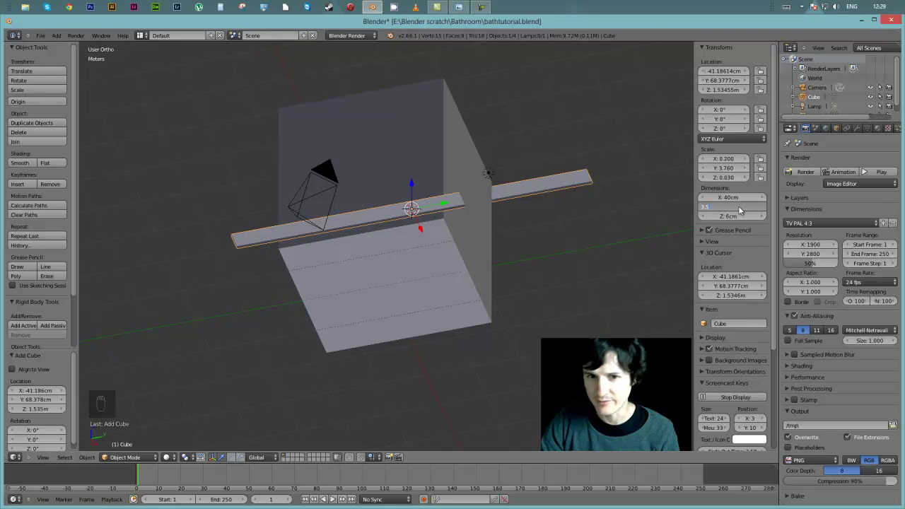
key(Return)
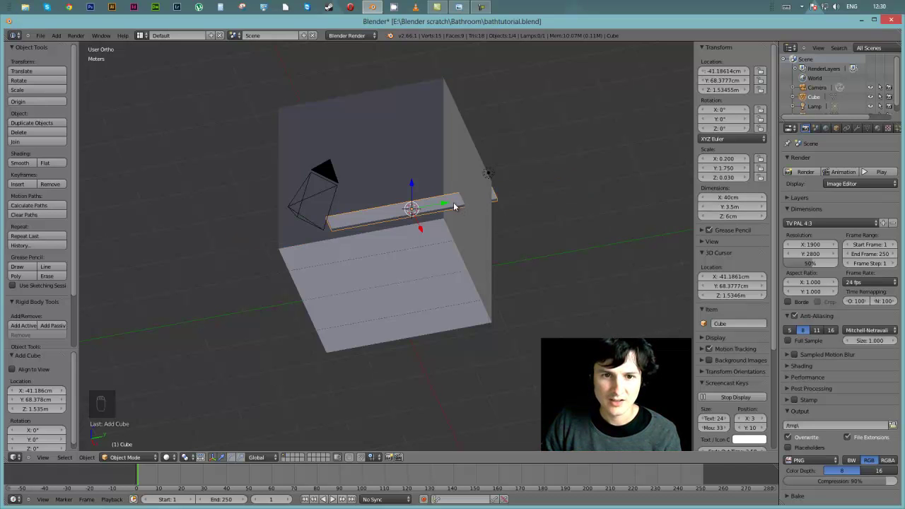
Step: Move the slab about -0.66 m along Y and check its placement through the camera
drag(456, 206, 415, 209)
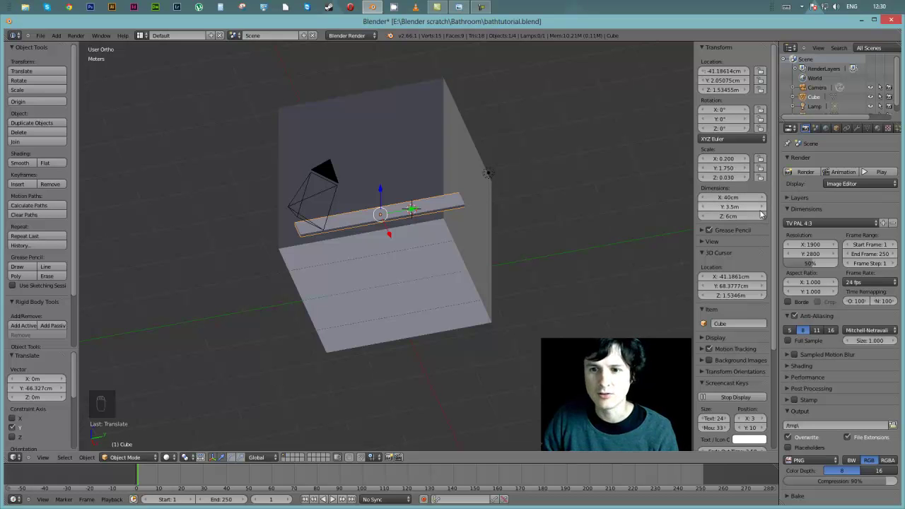
key(KP_0)
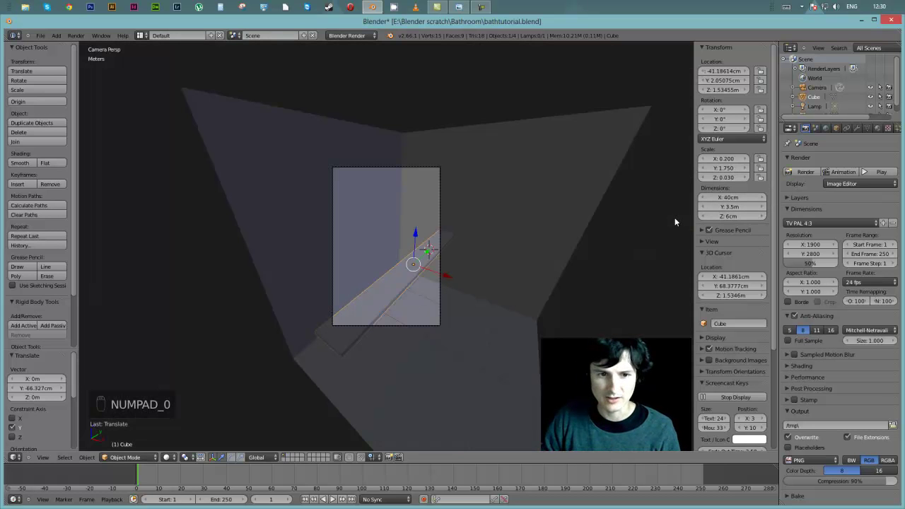
mouse_move(673, 217)
middle_down()
mouse_move(683, 219)
mouse_move(618, 230)
mouse_move(672, 228)
middle_up()
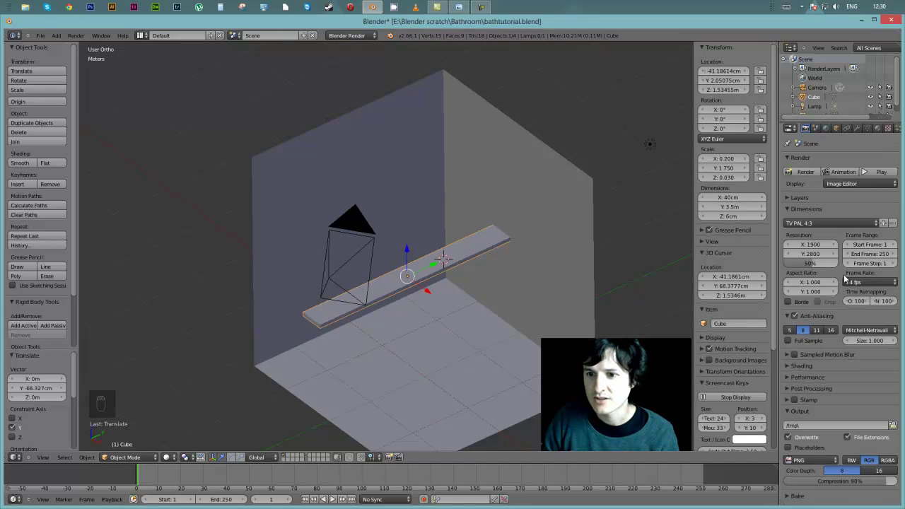
Step: Set the slab's Y dimension to 5 m and shift it about -0.63 m along Y
click(734, 206)
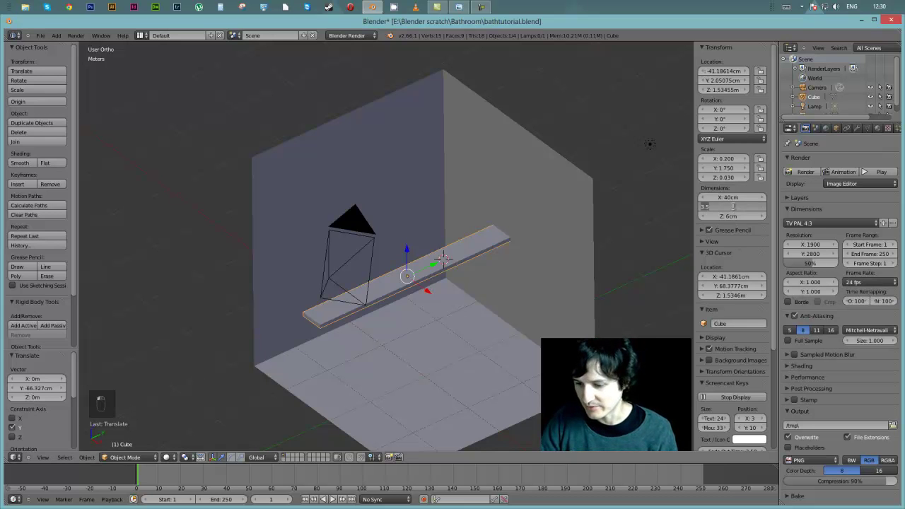
text(5)
key(Return)
middle_drag(671, 282, 498, 260)
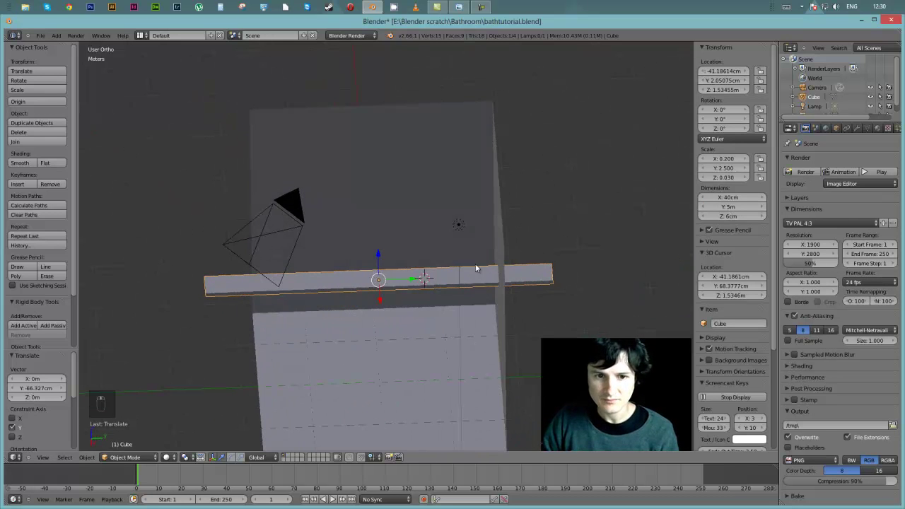
key(g)
key(y)
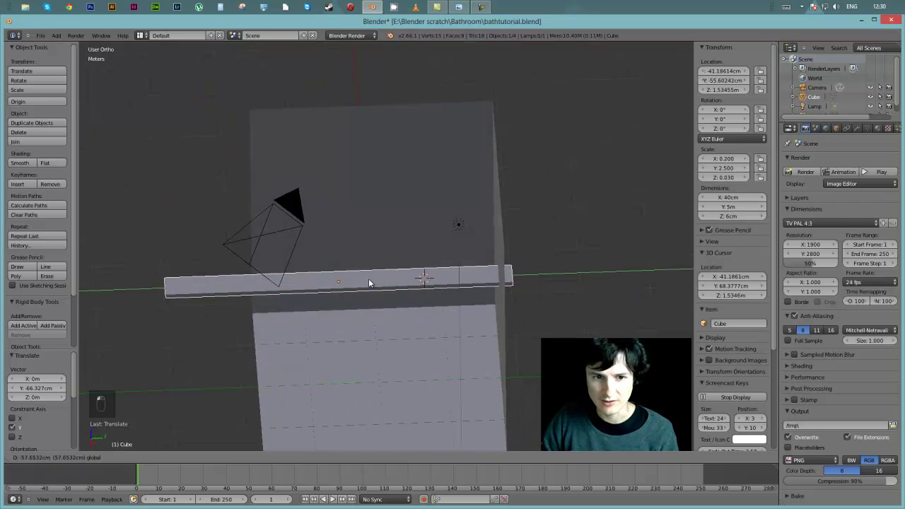
click(366, 281)
middle_drag(378, 278, 480, 280)
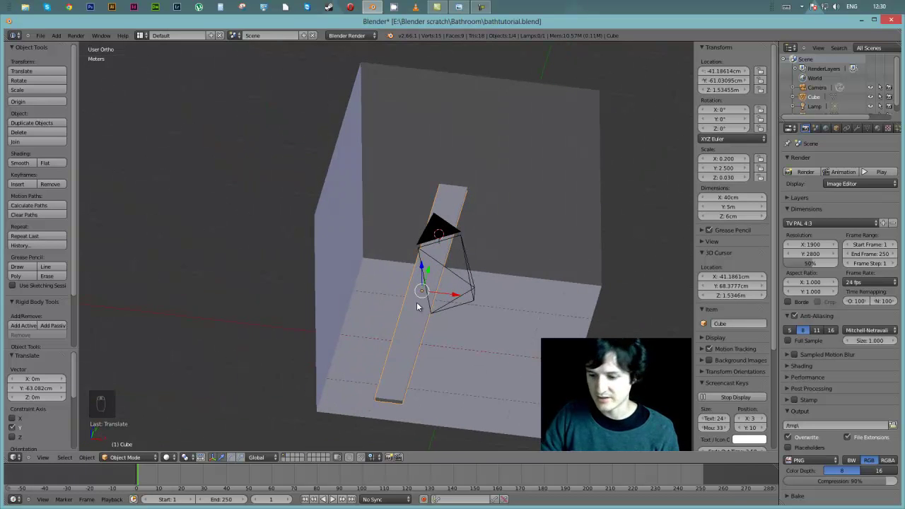
Step: In the wireframe top view, move the slab about -1.15 m along X against the side wall, then restore solid shading
key(KP_7)
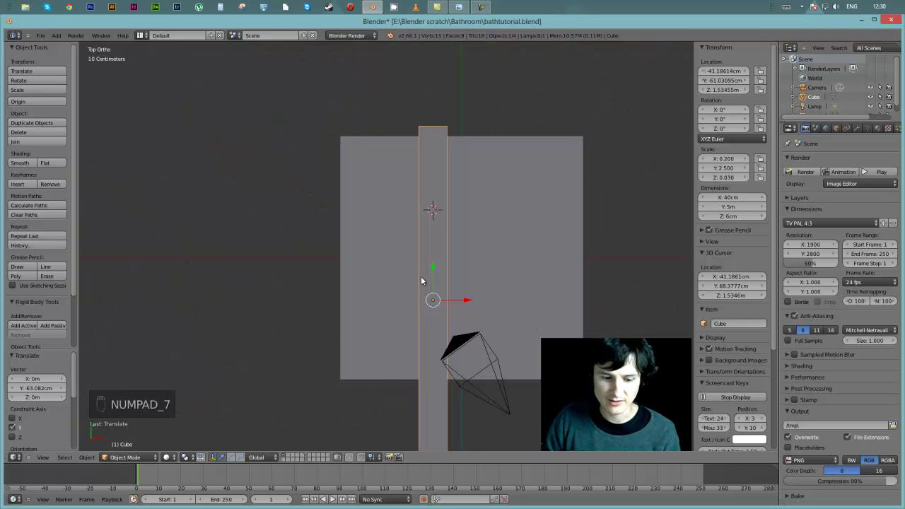
key(z)
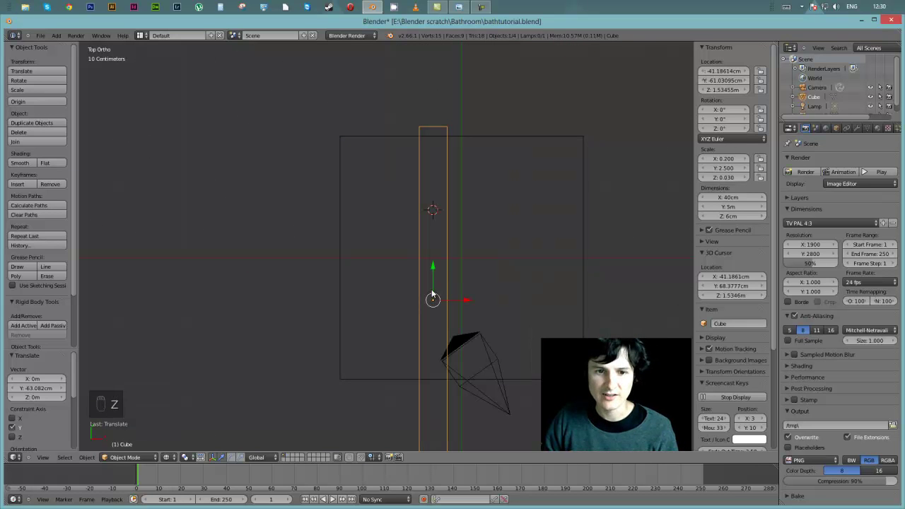
drag(467, 300, 385, 302)
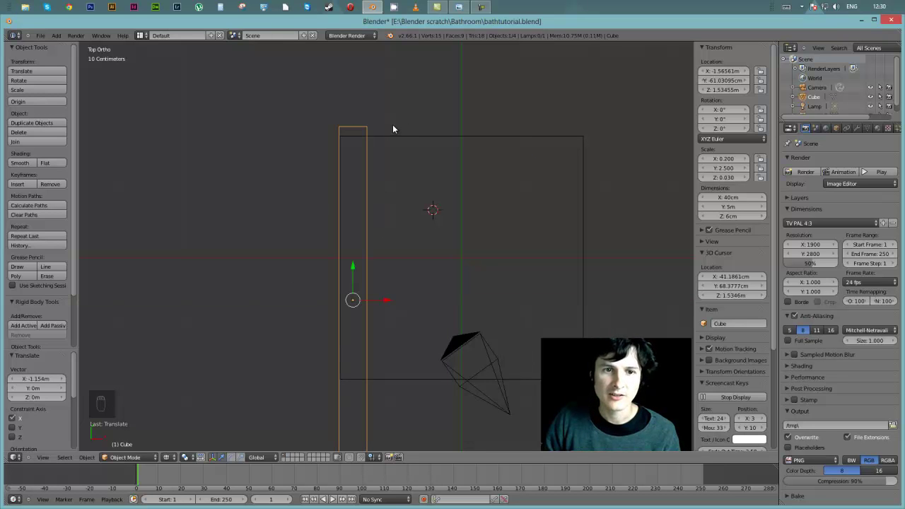
key(z)
middle_drag(513, 194, 417, 173)
middle_drag(572, 202, 535, 196)
middle_drag(530, 273, 426, 276)
scroll(426, 275, down, 3)
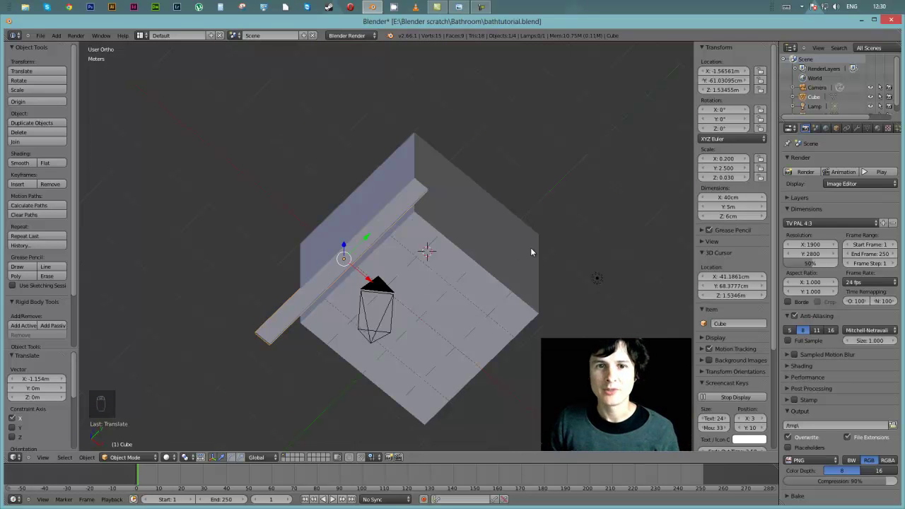
Step: Look through the camera and place the bathroom reference photo in a shrunken Windows Photo Viewer window beside the camera frame
key(KP_0)
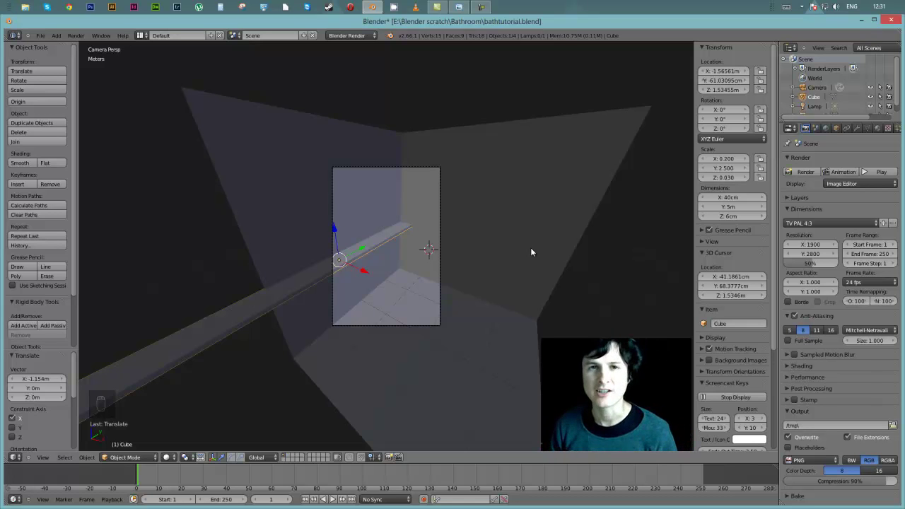
middle_drag(425, 225, 481, 247)
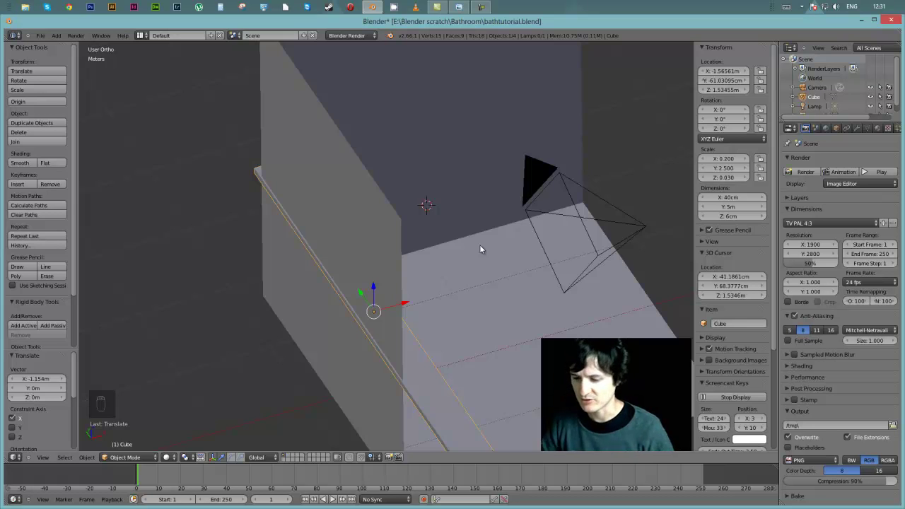
key(KP_0)
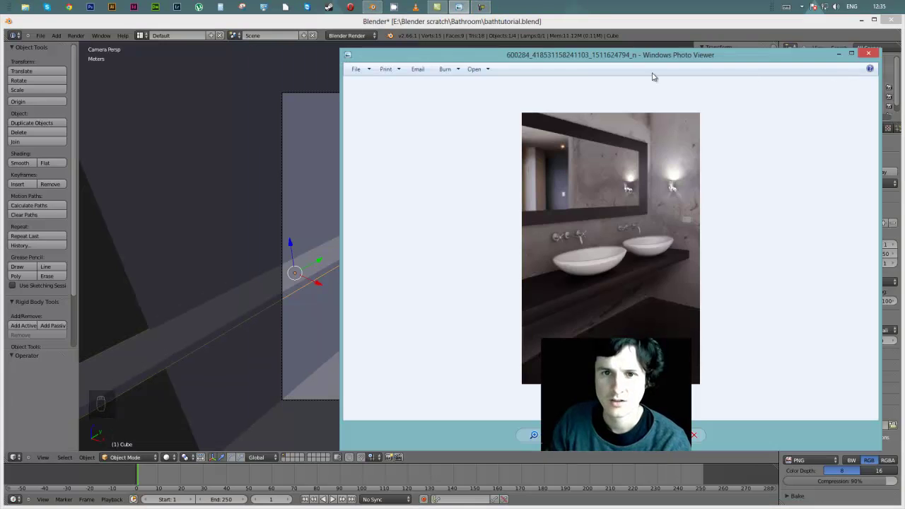
drag(602, 55, 52, 64)
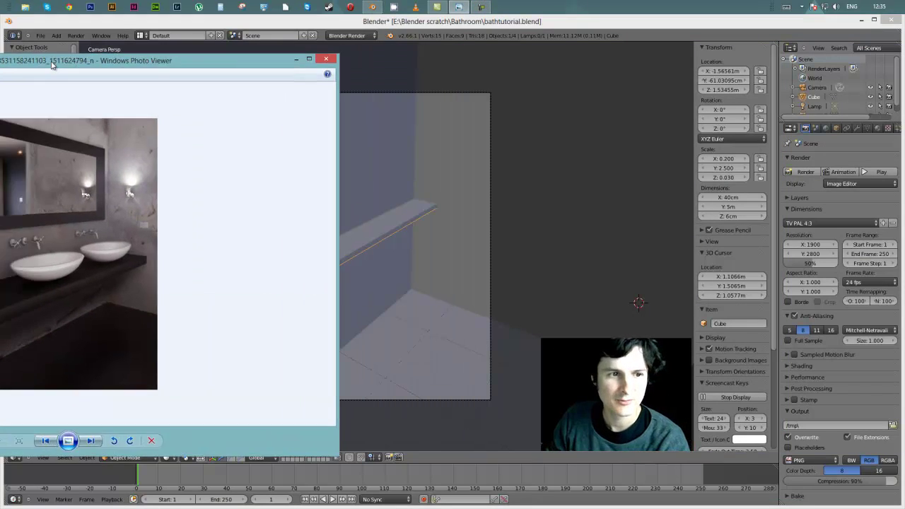
drag(258, 65, 741, 88)
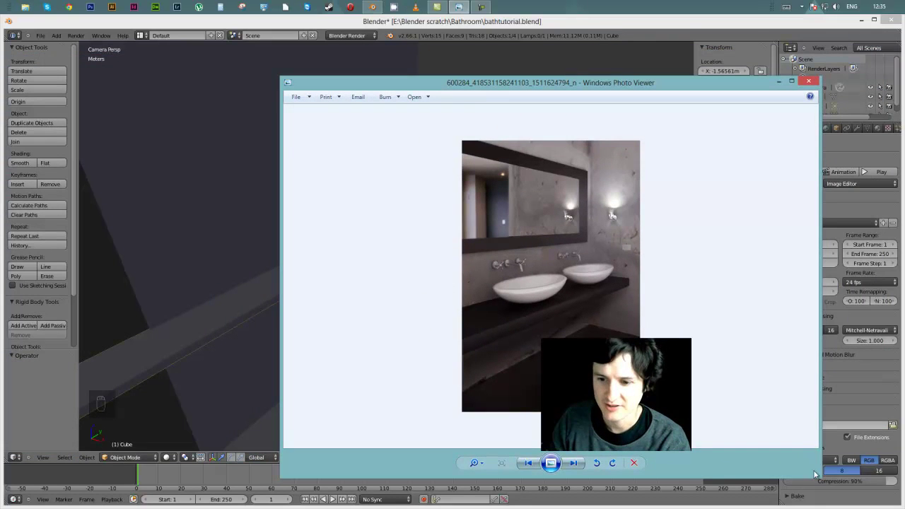
drag(819, 478, 497, 420)
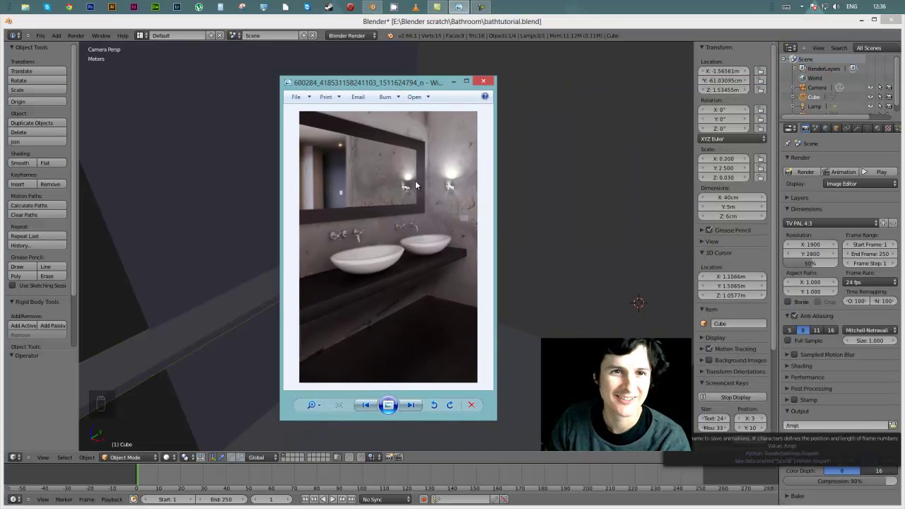
drag(412, 85, 637, 83)
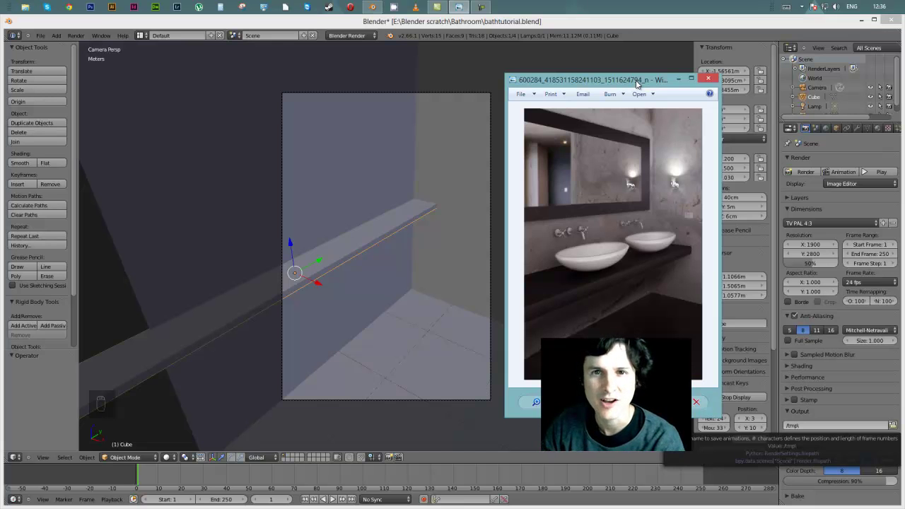
Step: Close the reference photo and set the slab's Z location to 0.8 m in the wireframe front view
drag(637, 83, 689, 83)
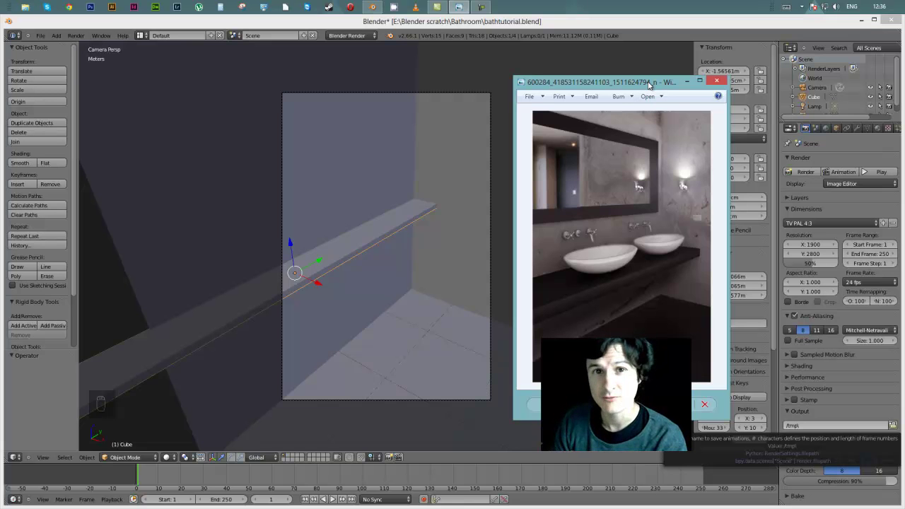
key(alt+F4)
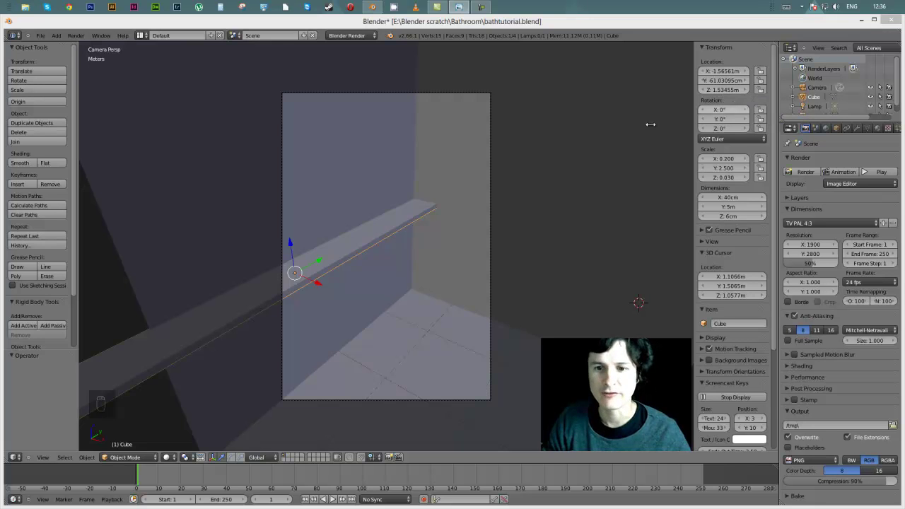
click(536, 261)
key(KP_1)
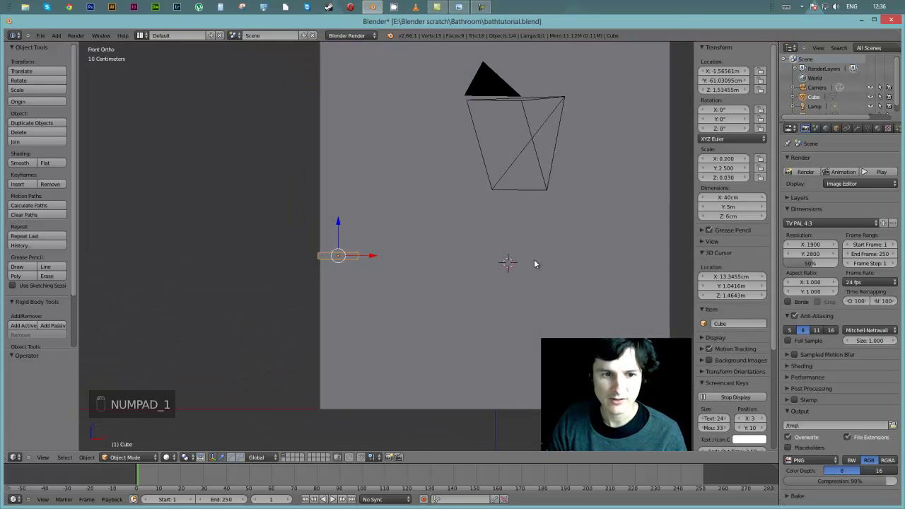
scroll(534, 261, down, 1)
key(z)
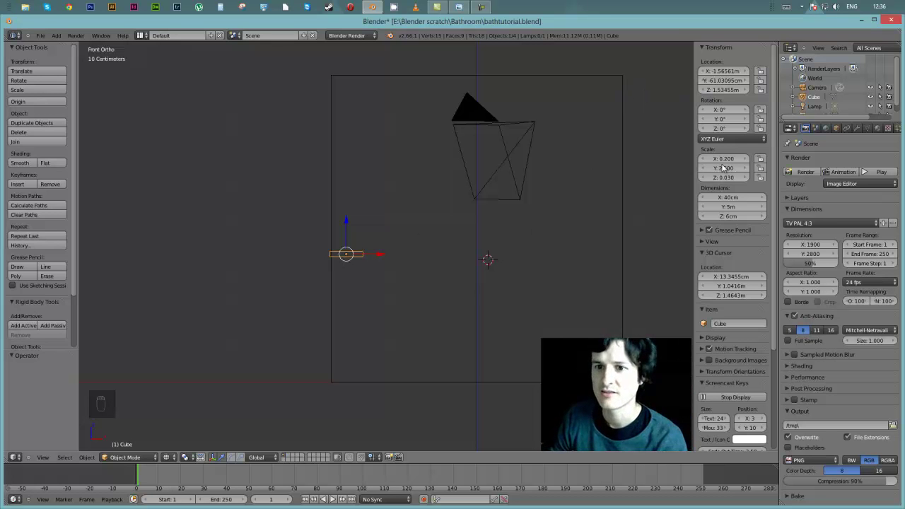
drag(725, 90, 728, 89)
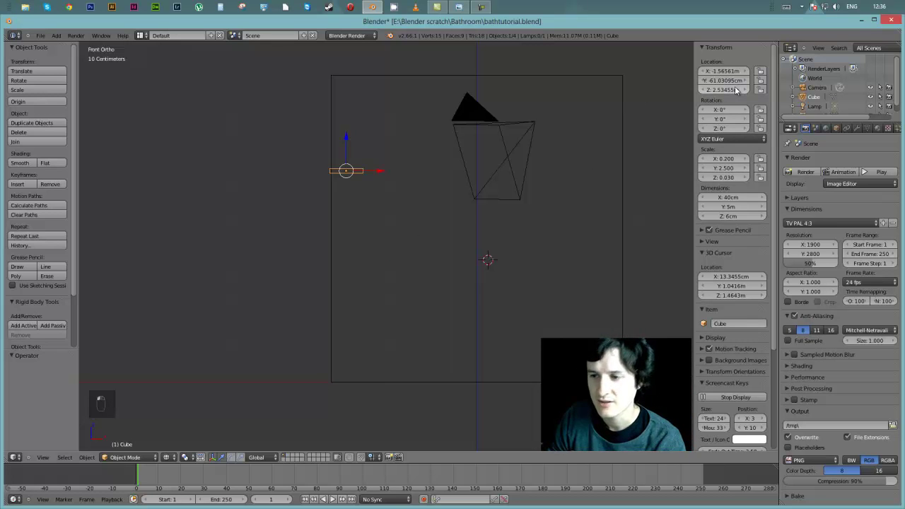
click(725, 90)
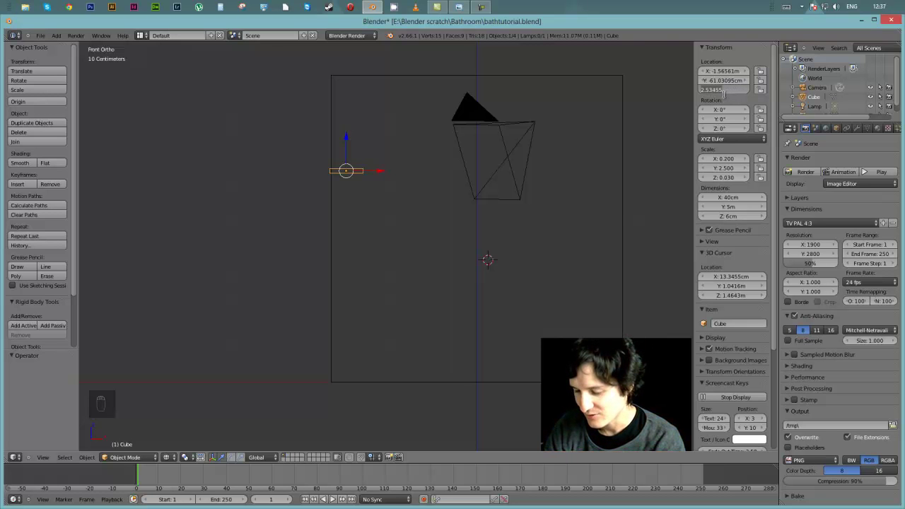
key(BackSpace)
text(0.8)
key(Return)
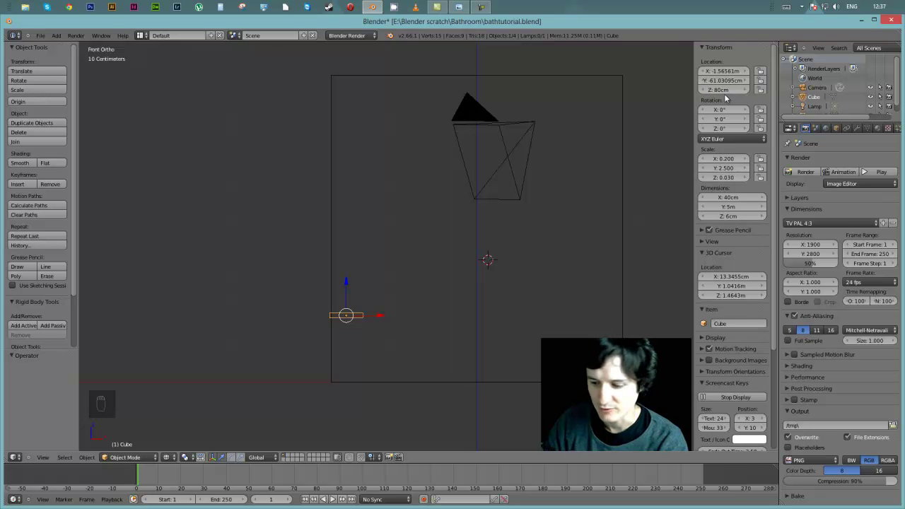
Step: Compare the lowered slab through the camera with the bathroom reference photo, then close the photo
key(KP_0)
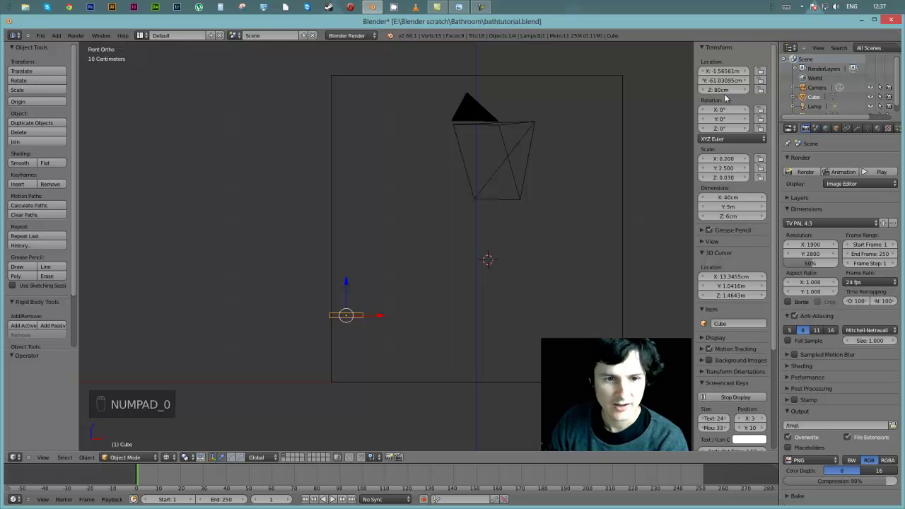
key(KP_0)
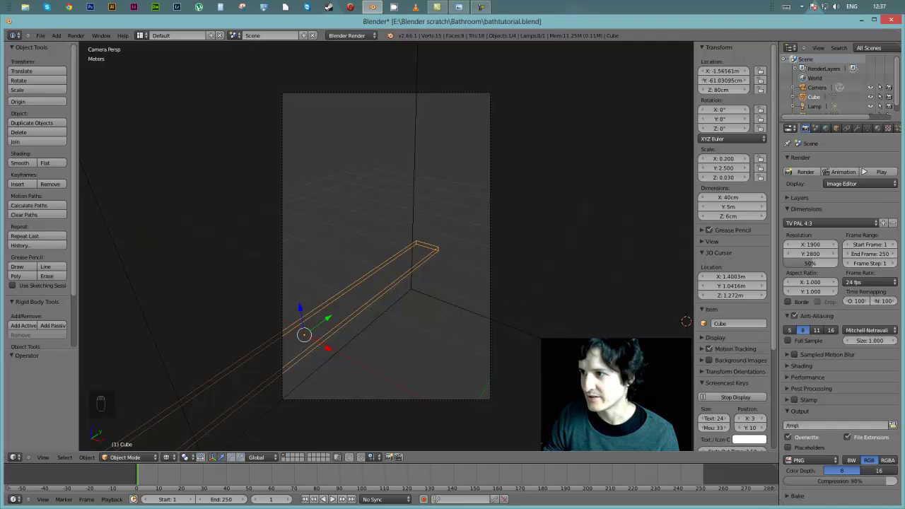
drag(904, 99, 604, 91)
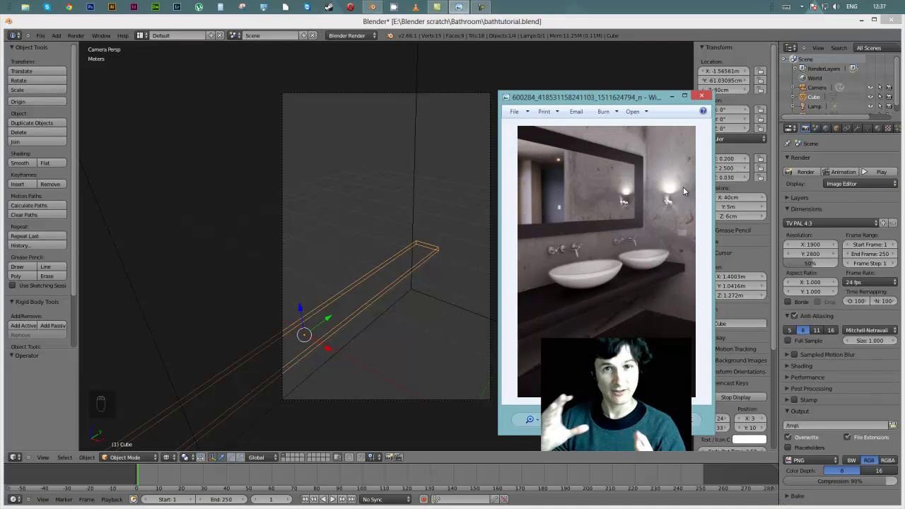
click(702, 96)
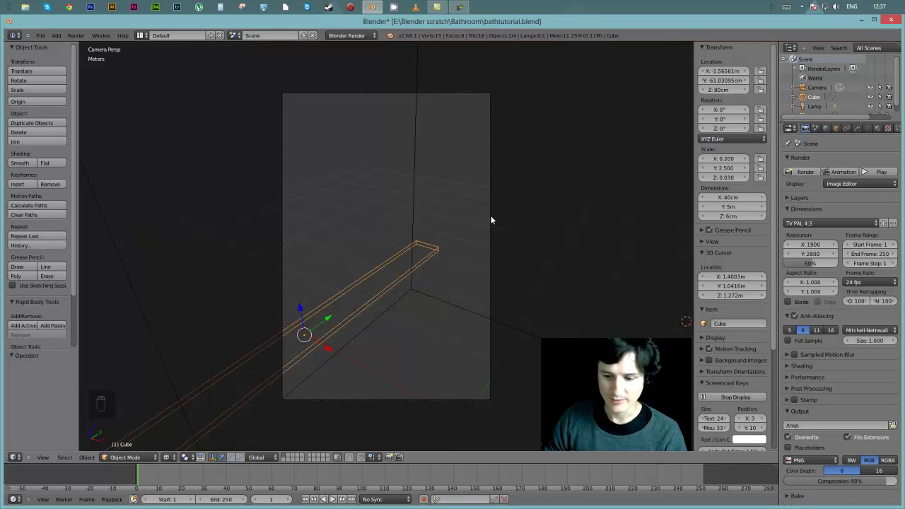
Step: Select the camera from the top view, return to the camera view and consult the bathroom reference photo
key(KP_7)
right_click(503, 377)
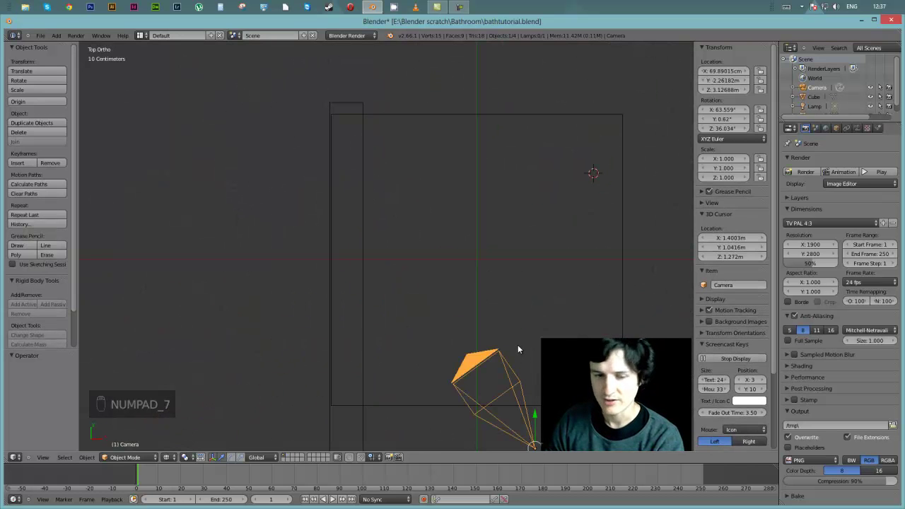
key(KP_0)
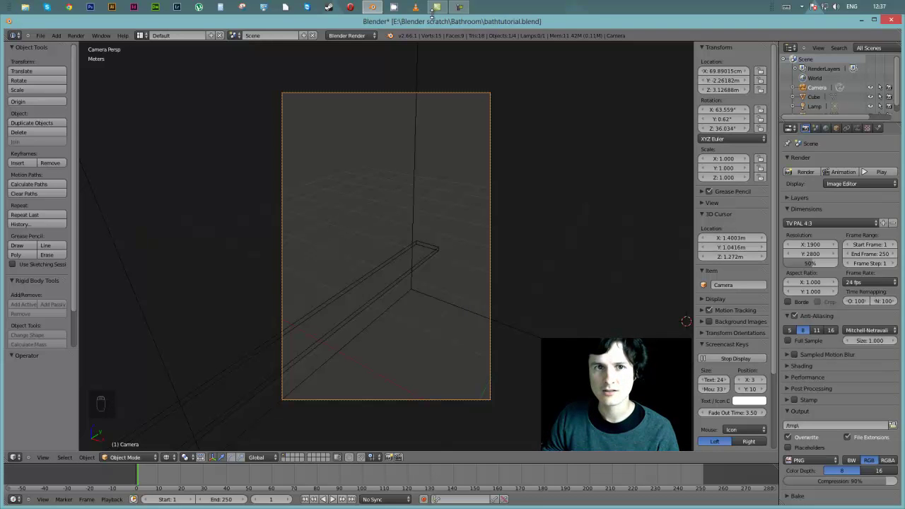
click(298, 8)
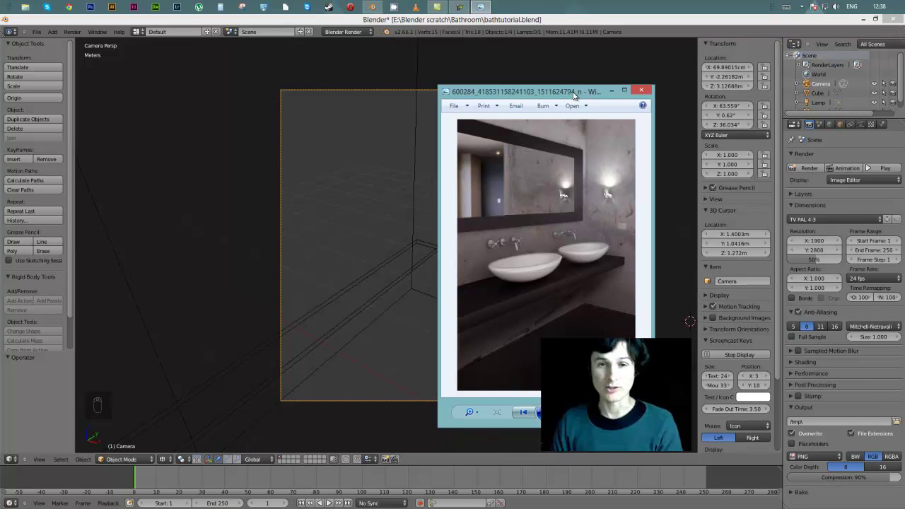
drag(575, 94, 904, 95)
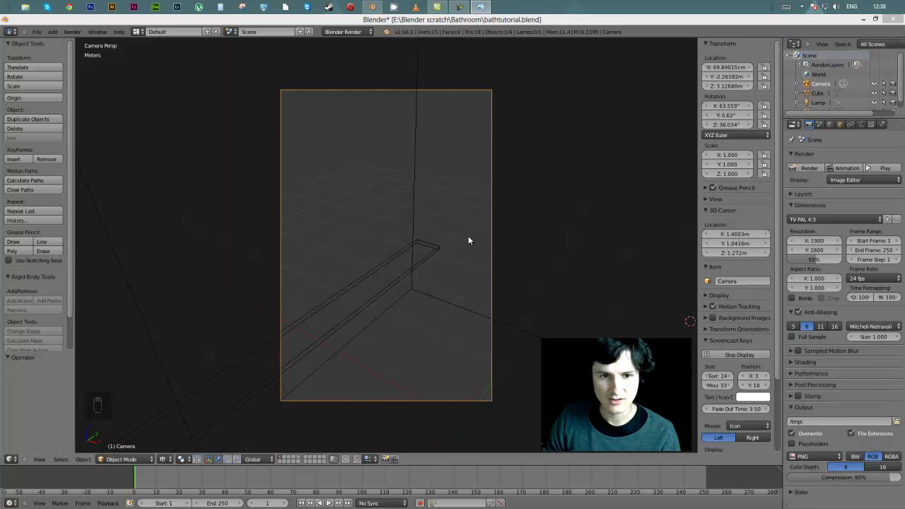
Step: Lower the camera about 1.1 m along the global Z axis
key(g)
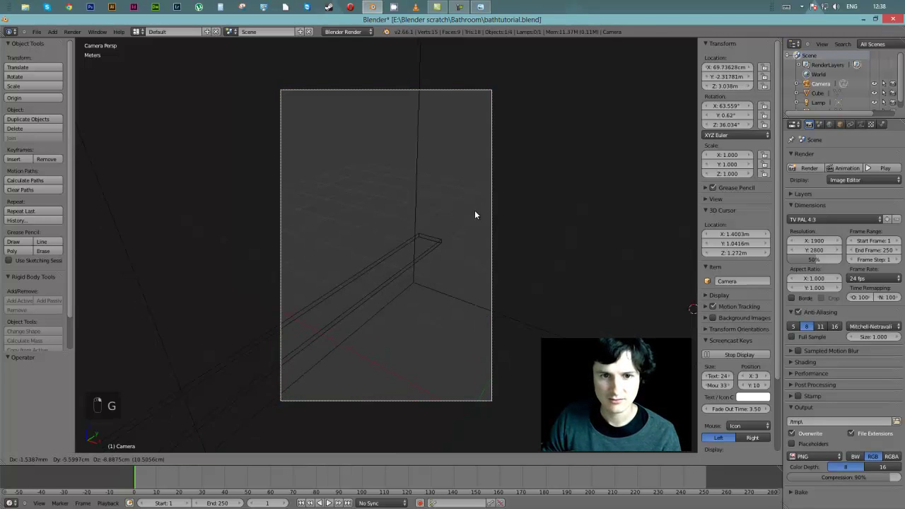
key(z)
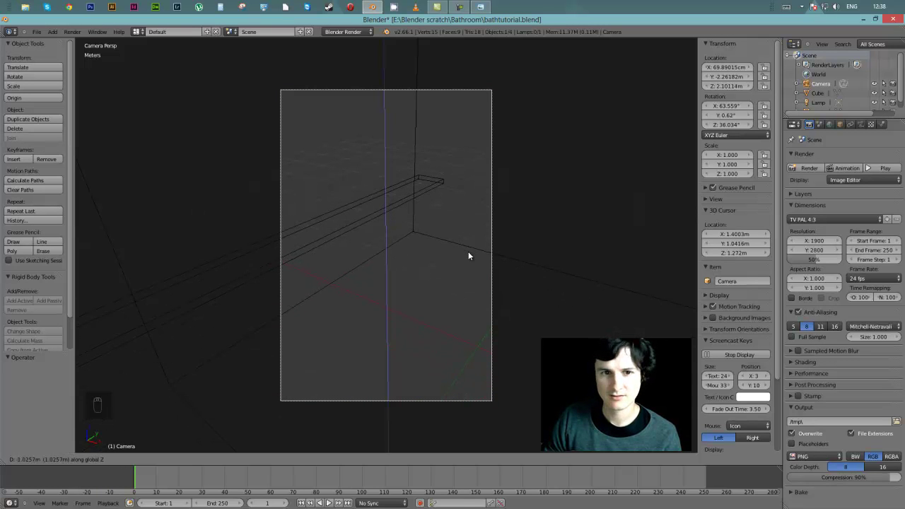
click(467, 260)
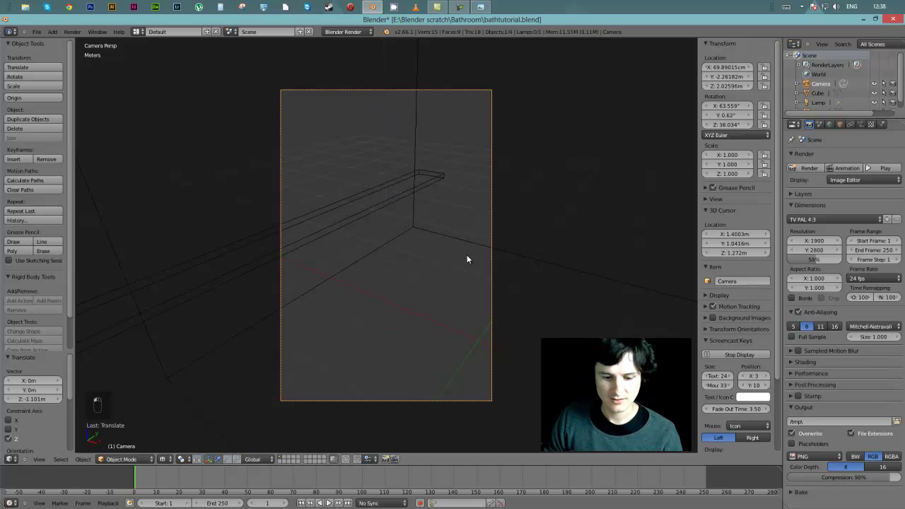
Step: Shift the camera about -0.43 m along X and raise it about 0.26 m along Z
key(g)
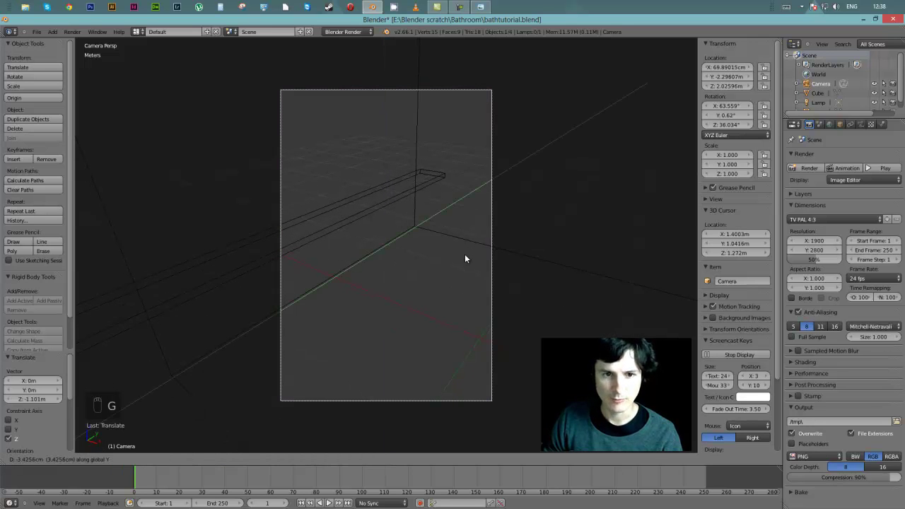
key(x)
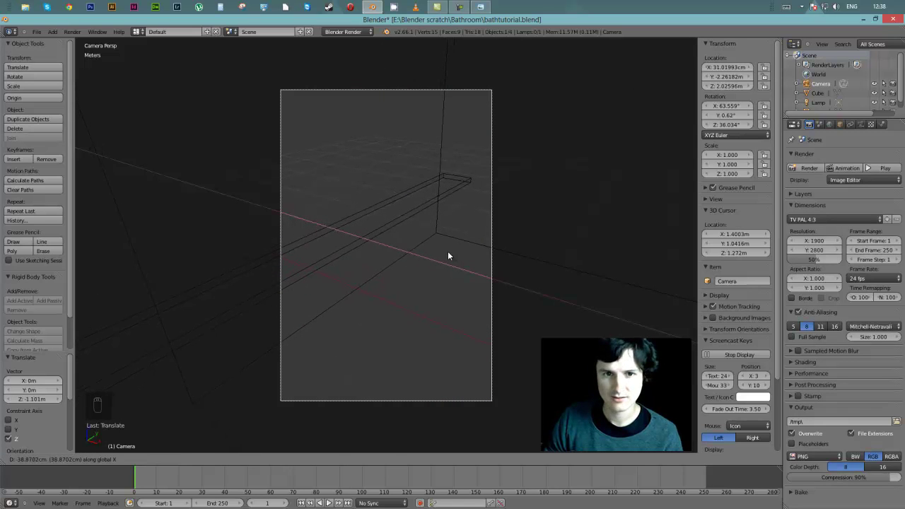
click(447, 251)
key(g)
key(z)
click(451, 243)
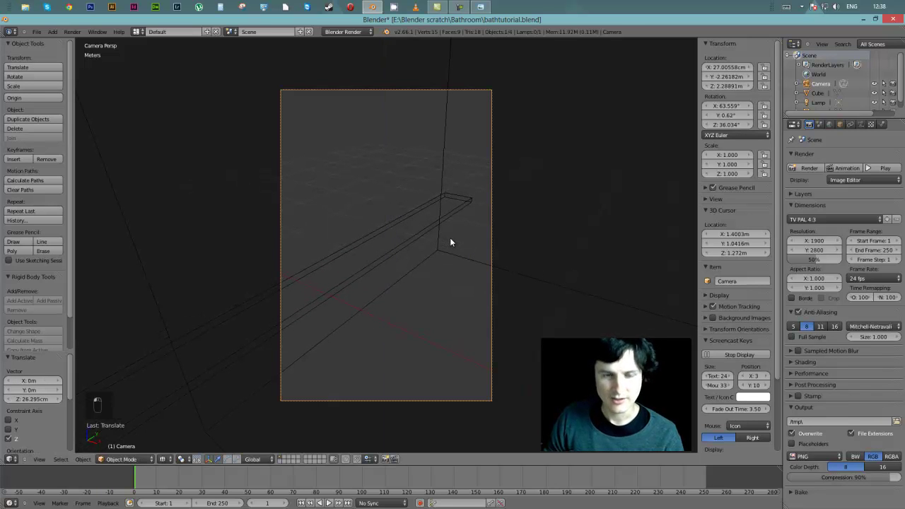
key(r)
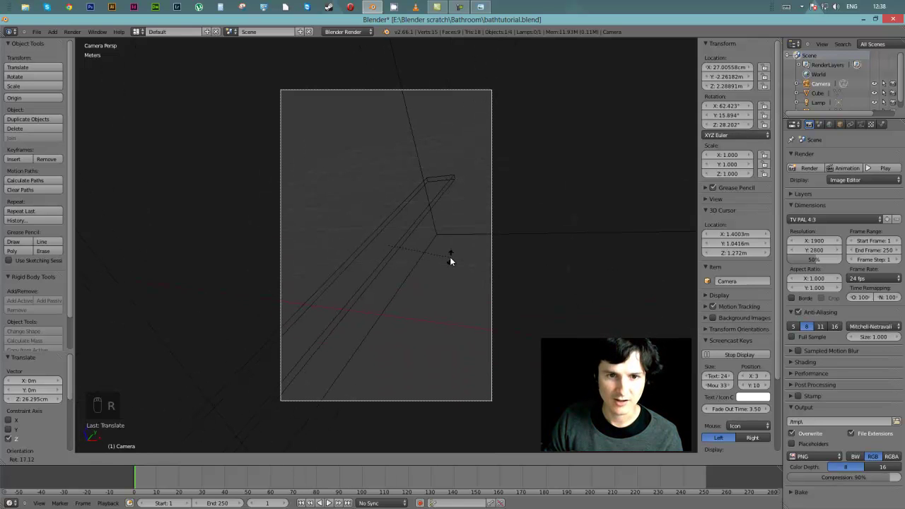
key(x)
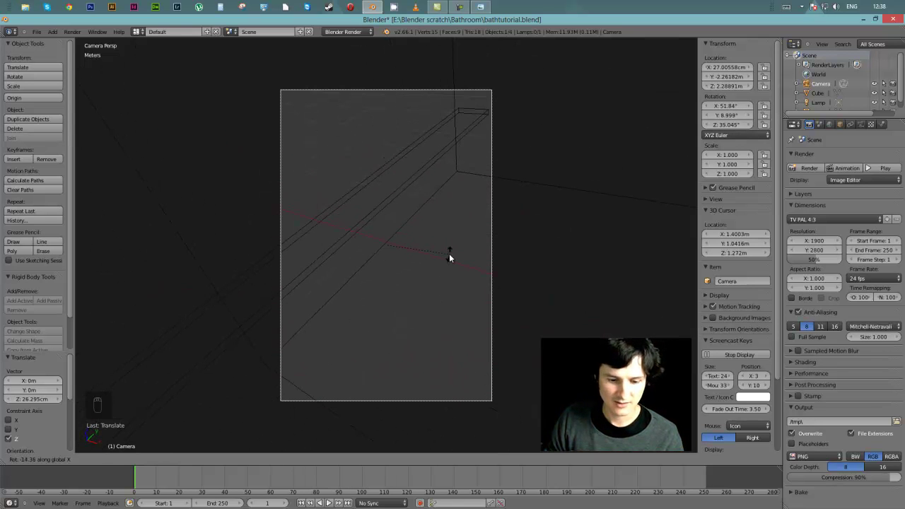
key(y)
key(y)
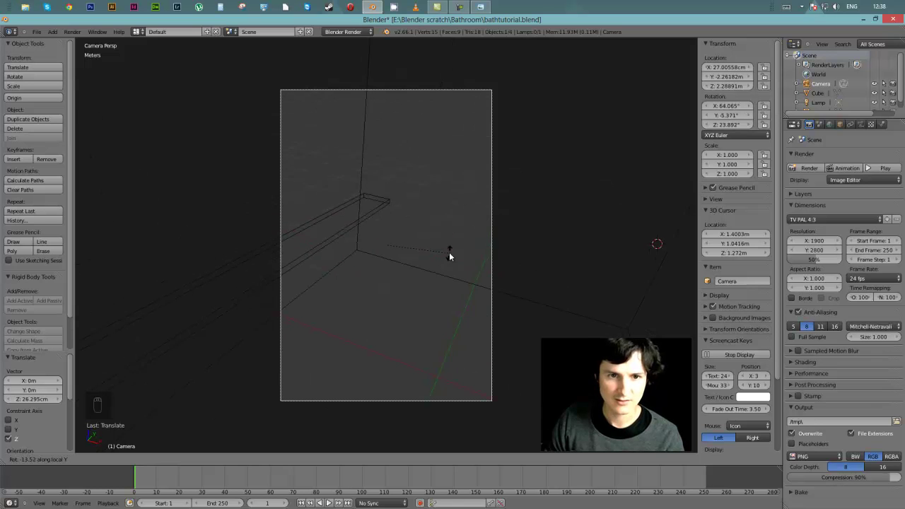
key(x)
key(x)
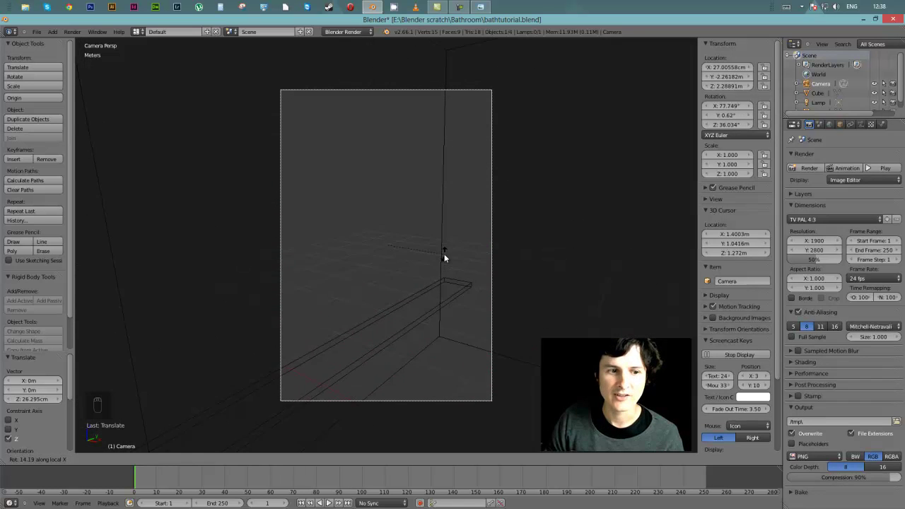
click(445, 242)
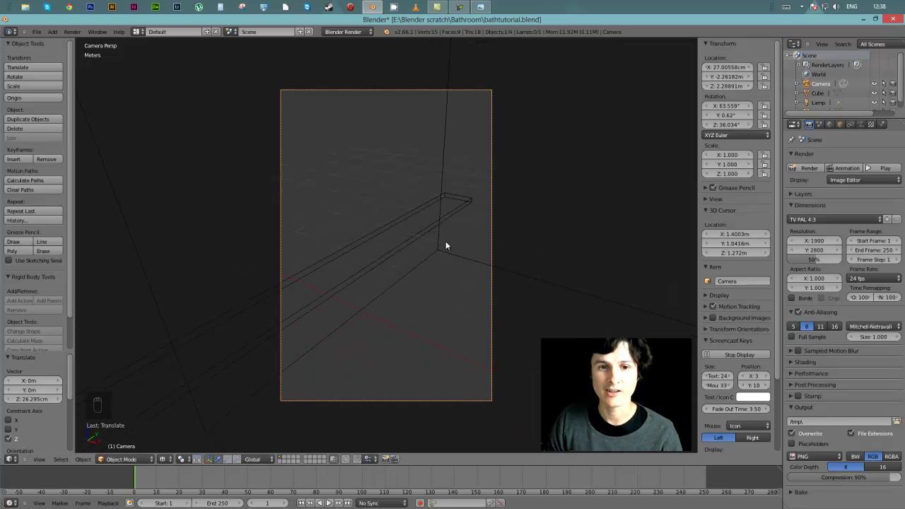
Step: Tilt the camera about 11.35° around its local X axis and lower it about 0.44 m along Z
key(r)
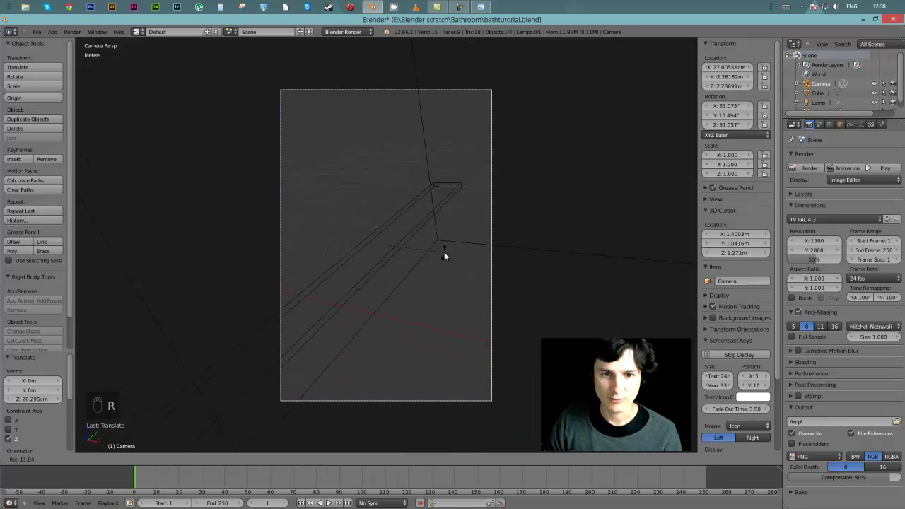
key(x)
key(x)
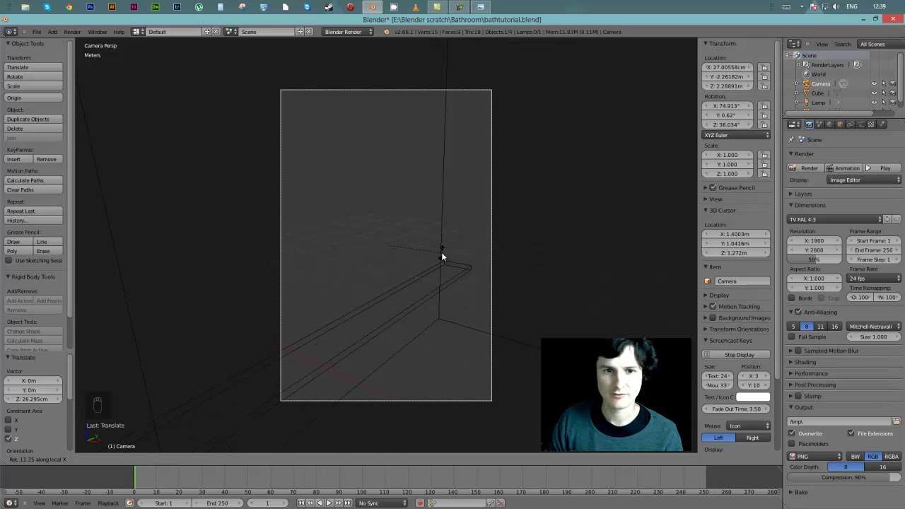
click(441, 253)
key(g)
key(z)
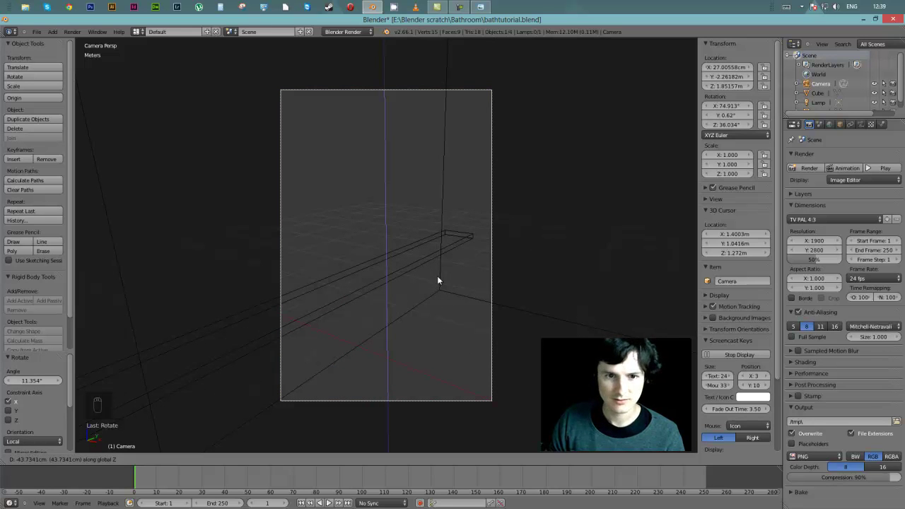
click(438, 280)
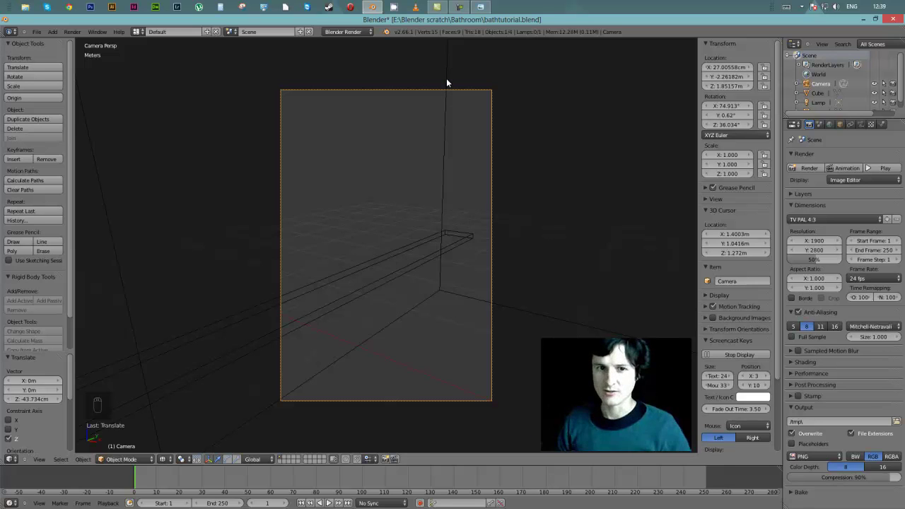
Step: Roll the camera about 1.85° so the room's corner edge stands vertical, and check the framing against the reference photo
key(r)
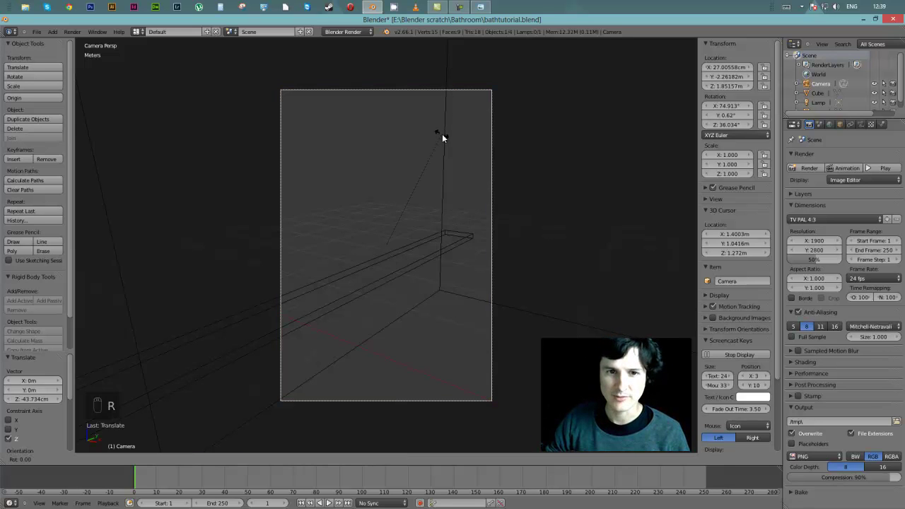
click(444, 136)
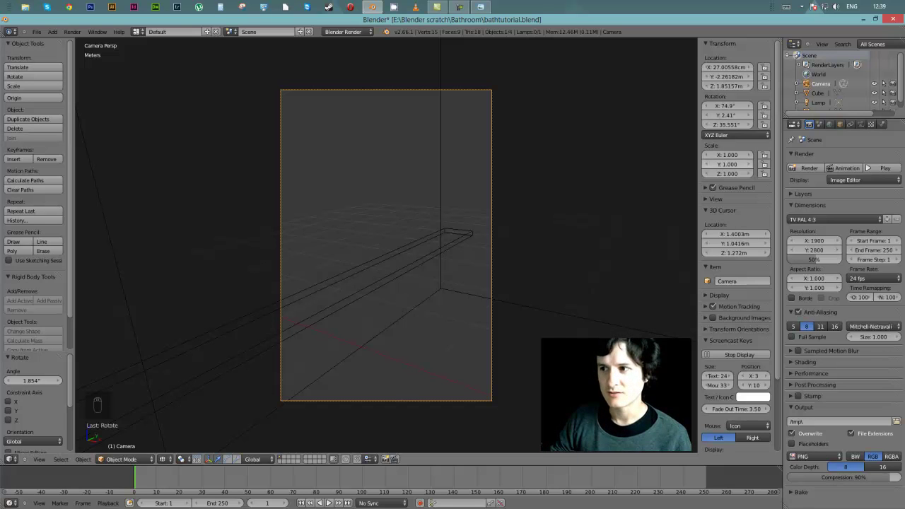
key(alt+Tab)
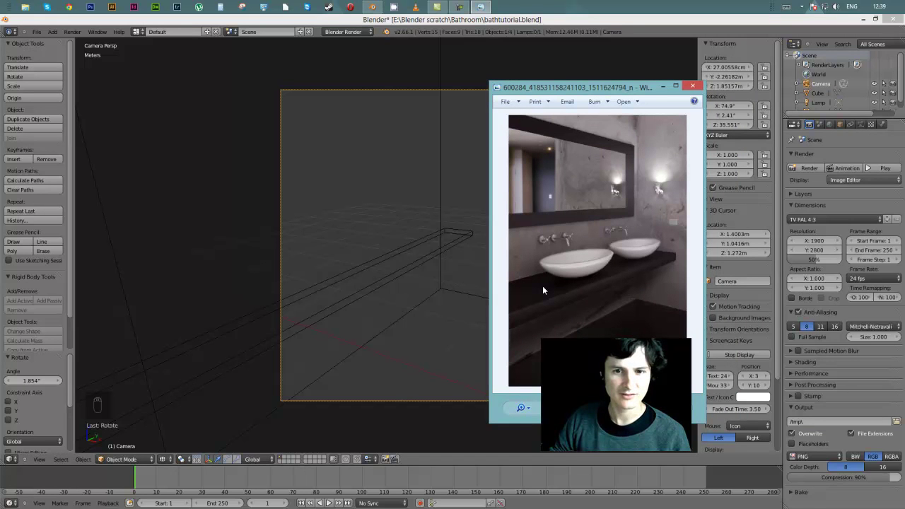
click(693, 87)
Step: Set the counter slab's X dimension to 850 mm and its Y dimension to 5 m
right_click(474, 230)
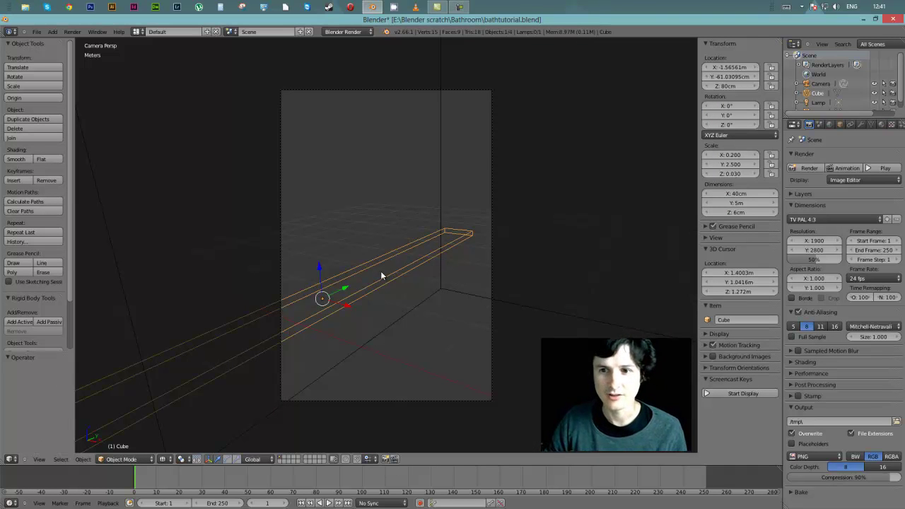
click(751, 193)
text(850)
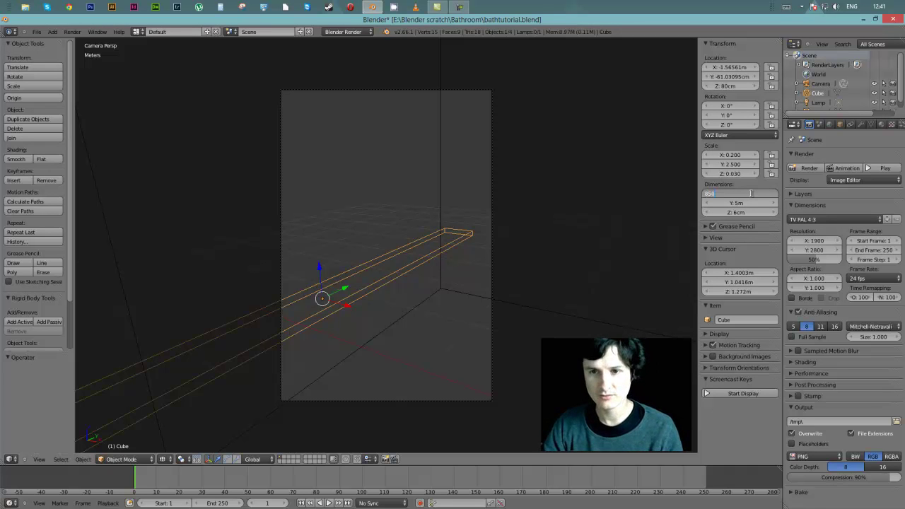
text(mm)
key(Return)
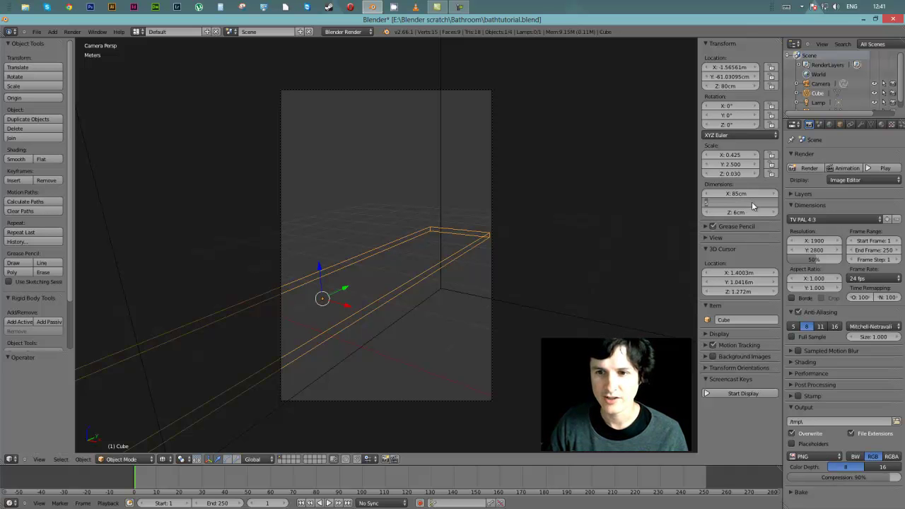
text(5)
key(Return)
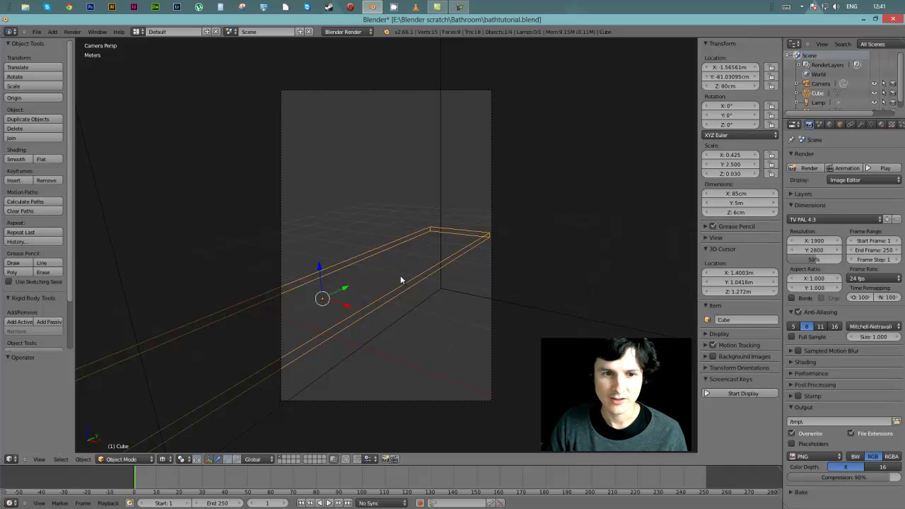
Step: Shift the counter slab about 20 cm along X to line its back edge up with the wall, and check it through the camera
scroll(400, 280, down, 4)
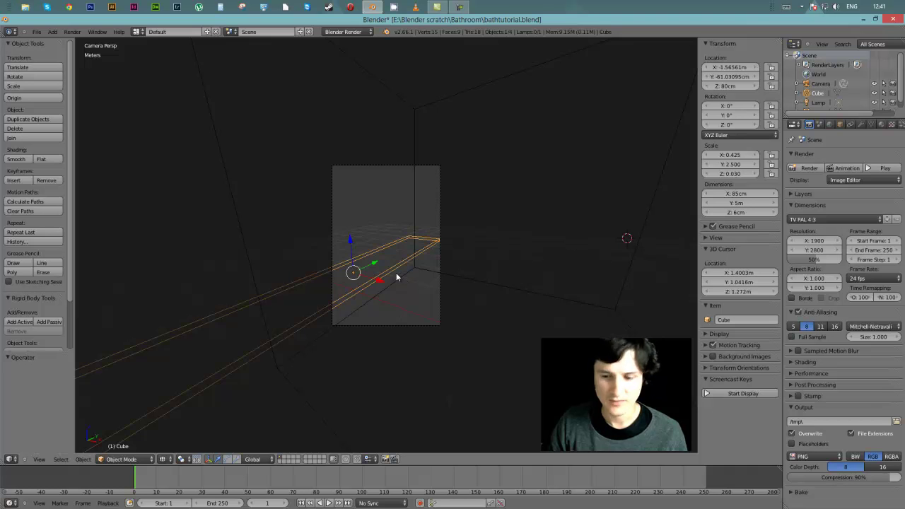
key(KP_7)
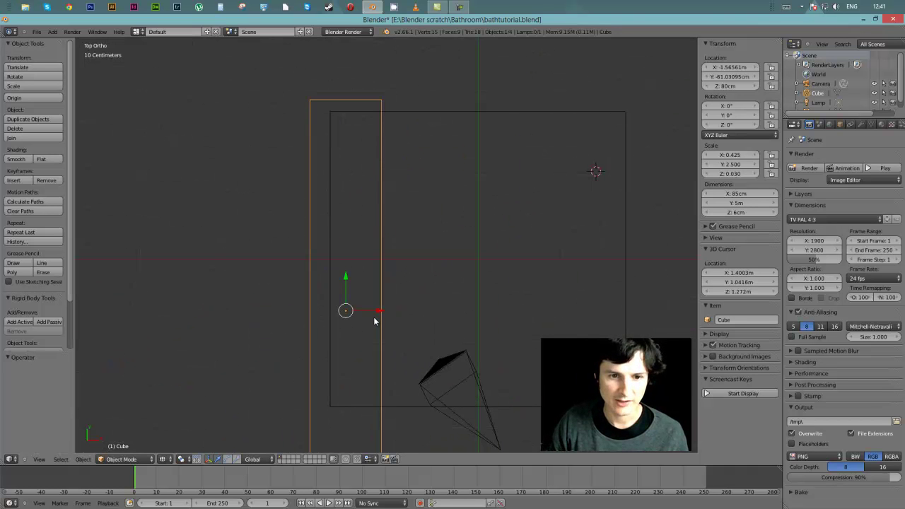
drag(375, 313, 391, 309)
key(KP_0)
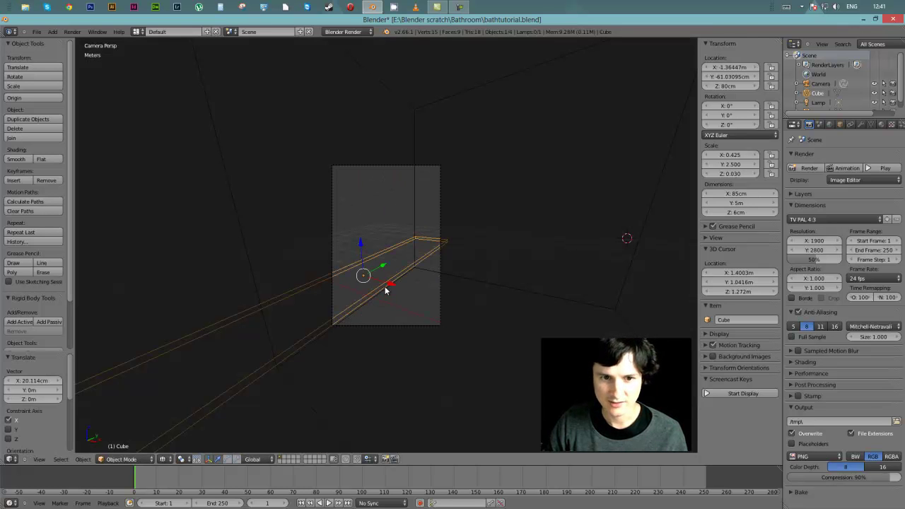
key(KP_7)
key(KP_0)
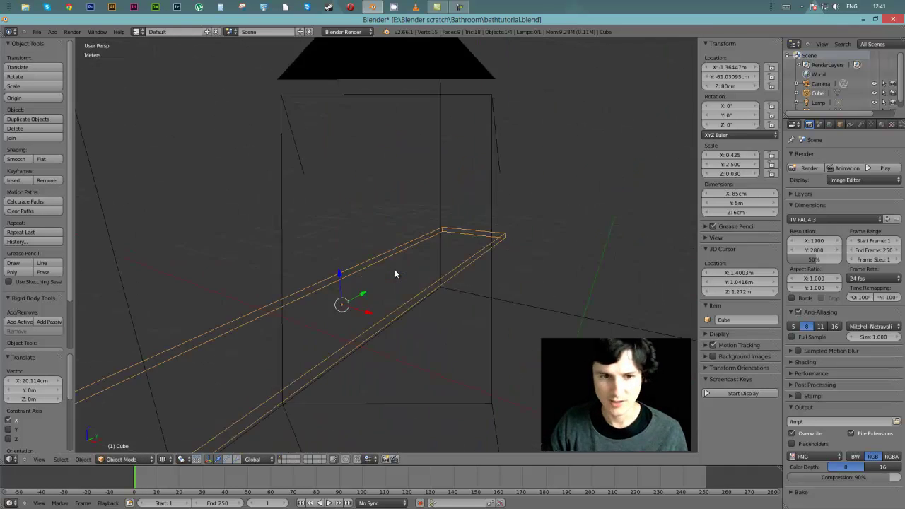
Step: Move the camera in plan farther back from the room corner, to about X 1.41 m and Y -2.78 m
key(KP_7)
scroll(461, 333, down, 5)
right_click(421, 311)
right_click(429, 322)
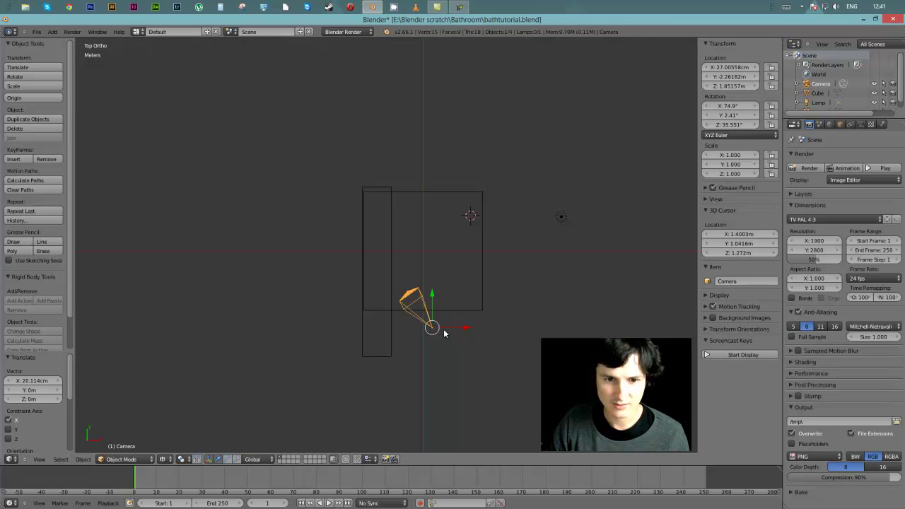
drag(447, 328, 487, 345)
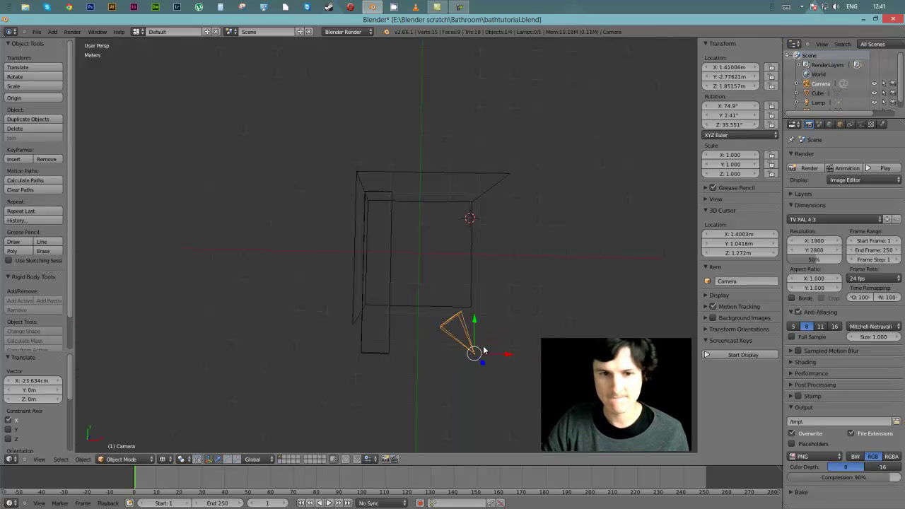
key(KP_0)
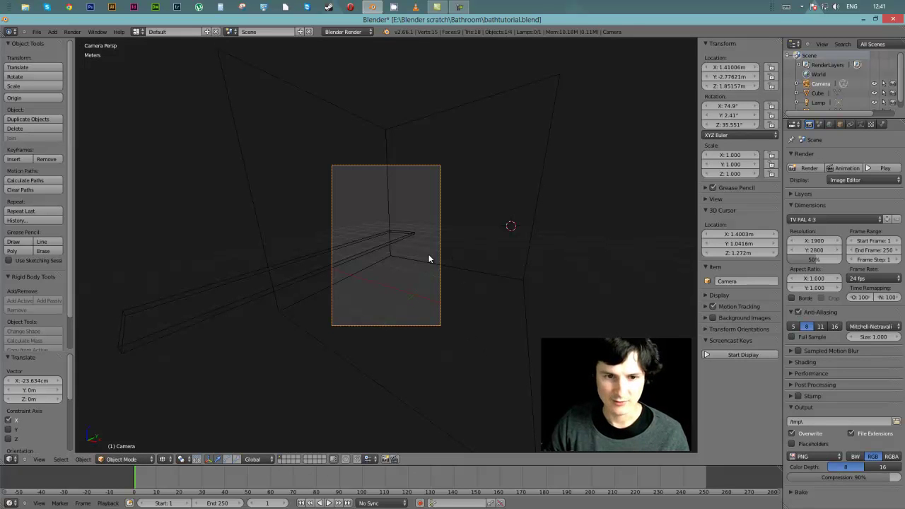
Step: Shift the camera about -53 cm along the global X axis and check the framing
key(g)
key(x)
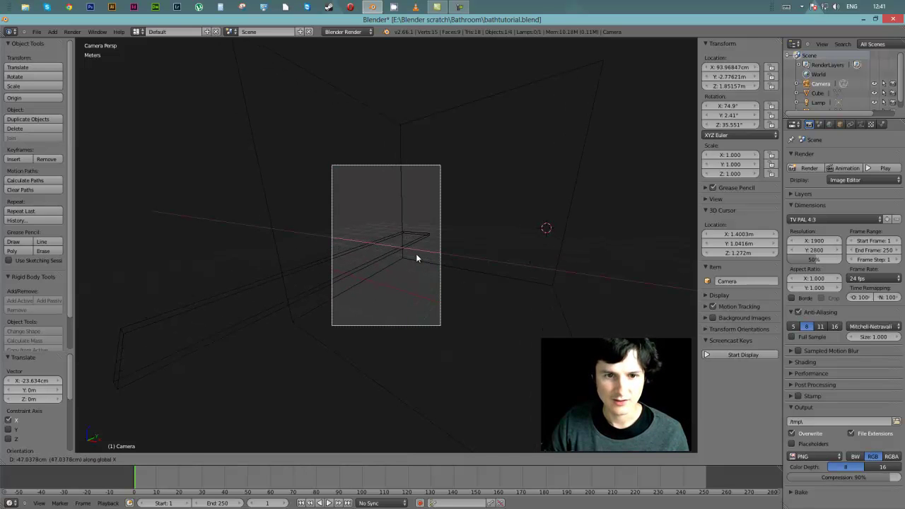
click(416, 257)
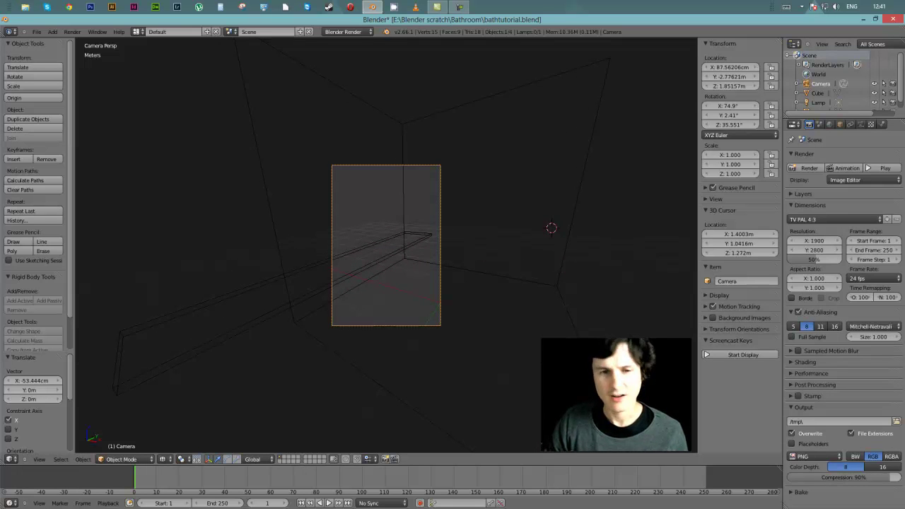
scroll(479, 212, up, 3)
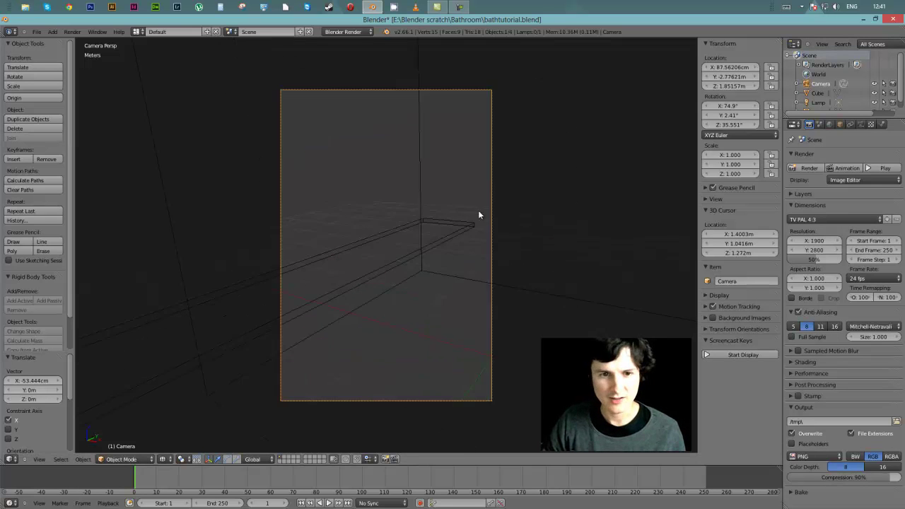
scroll(478, 210, up, 1)
scroll(492, 213, down, 1)
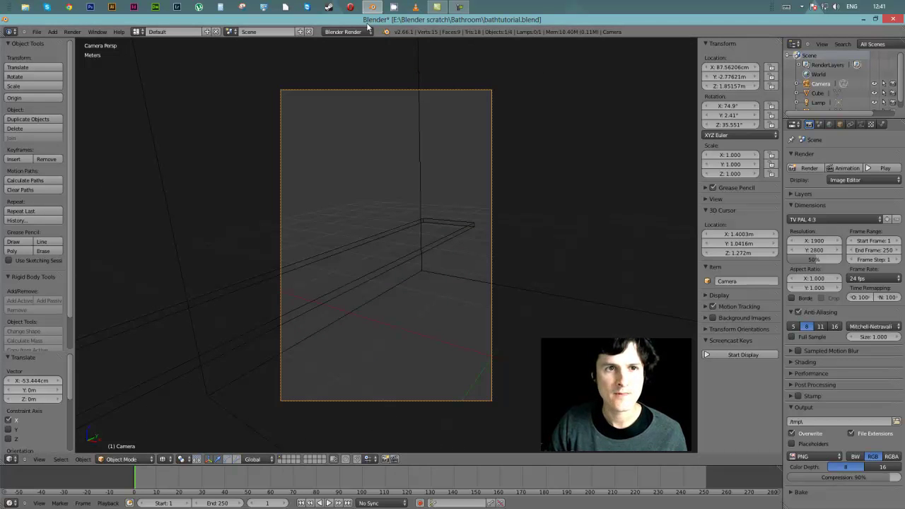
Step: Open the bathroom reference photo from the desktop and place it over the maximized Blender window beside the camera frame for comparison
drag(367, 19, 368, 176)
double_click(125, 83)
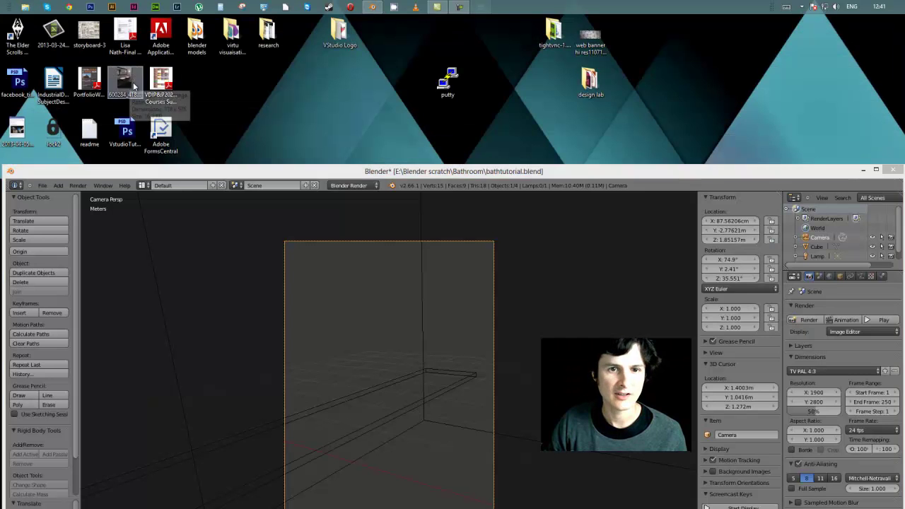
click(439, 175)
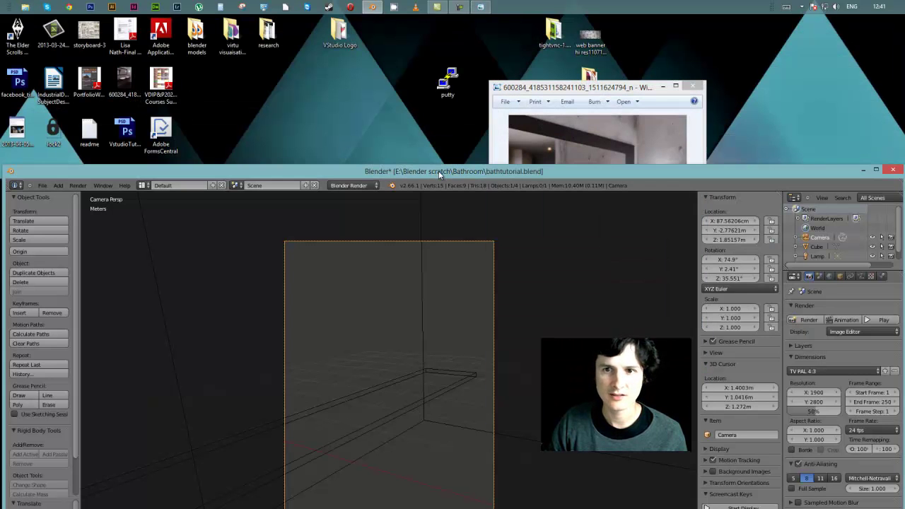
click(601, 86)
click(692, 86)
drag(582, 170, 581, 67)
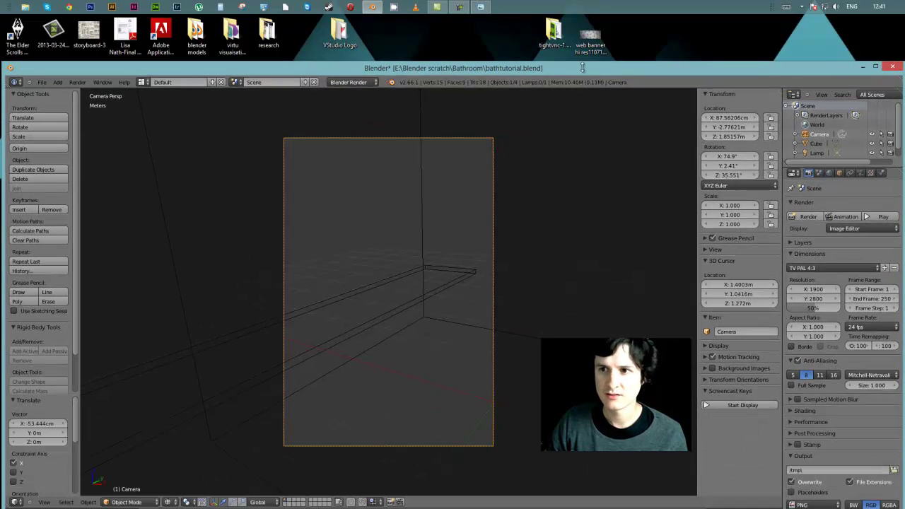
click(874, 67)
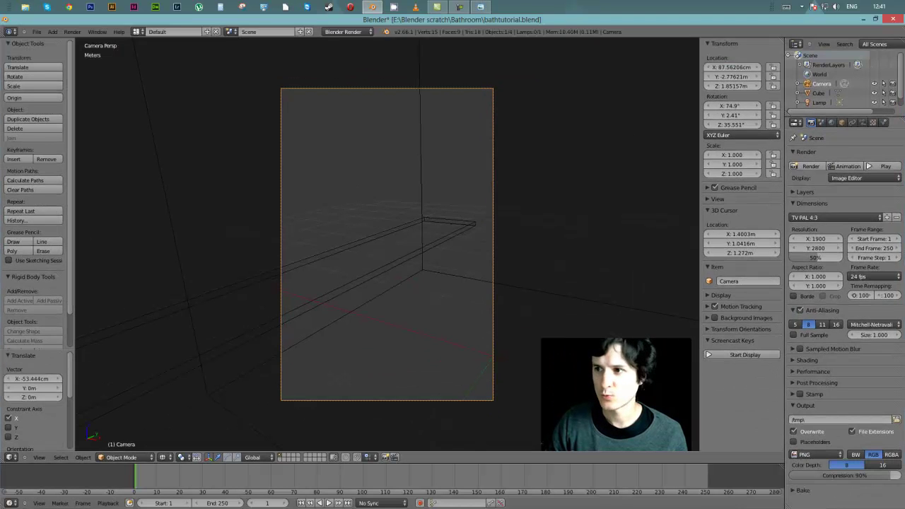
key(alt+Tab)
drag(741, 92, 573, 91)
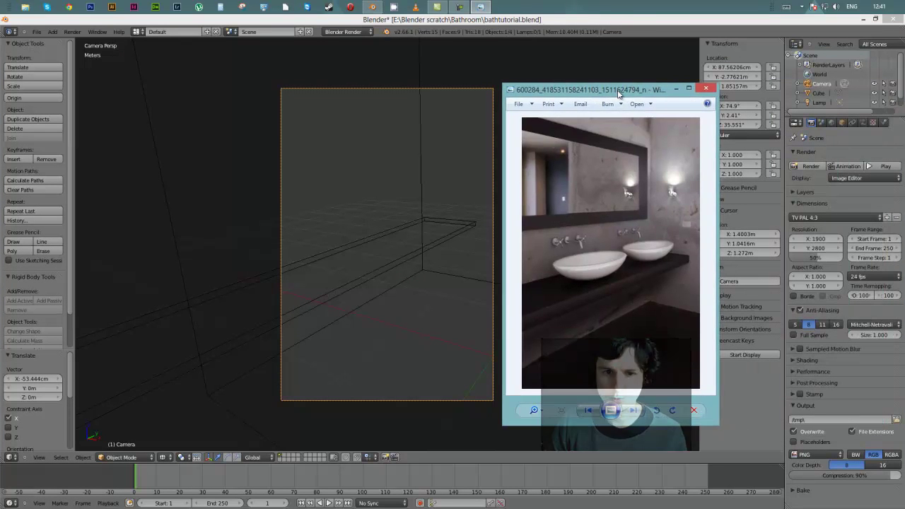
click(453, 196)
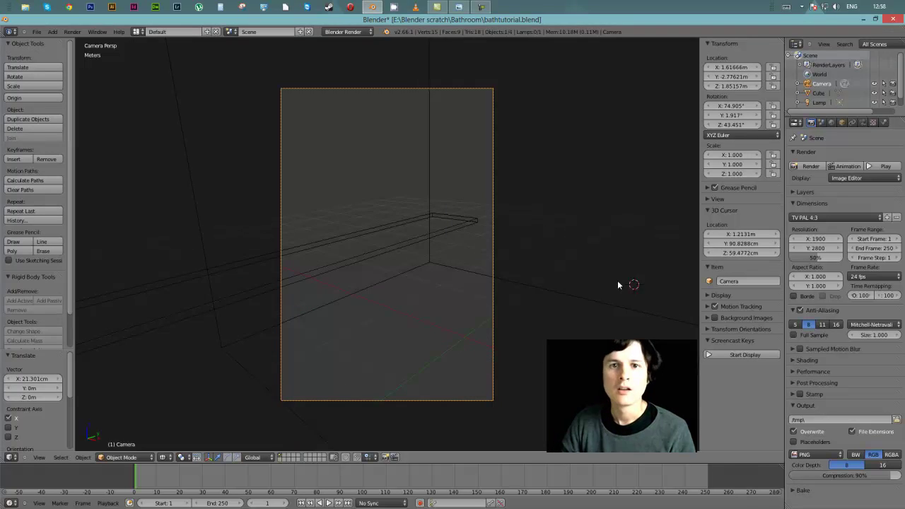
Step: Set the counter slab's Z dimension to 12 cm and compare its thickness with the reference photo
right_click(410, 232)
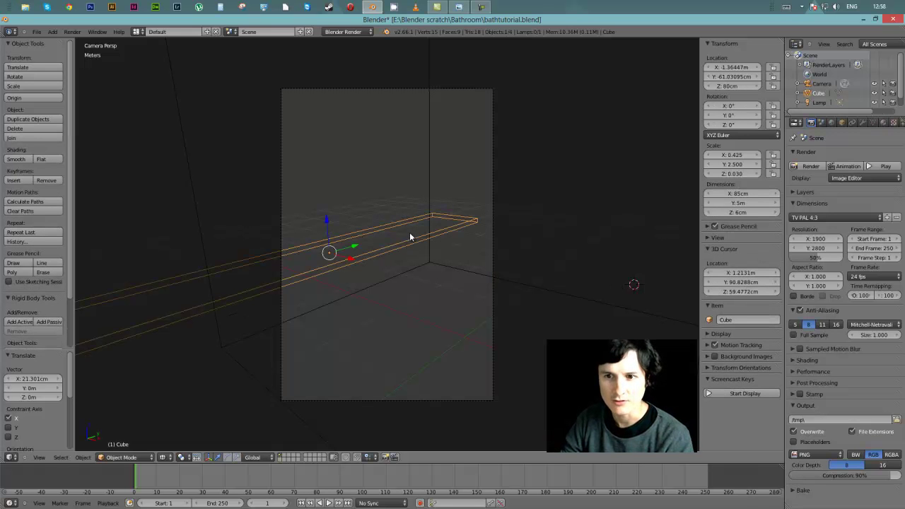
click(745, 212)
text(1)
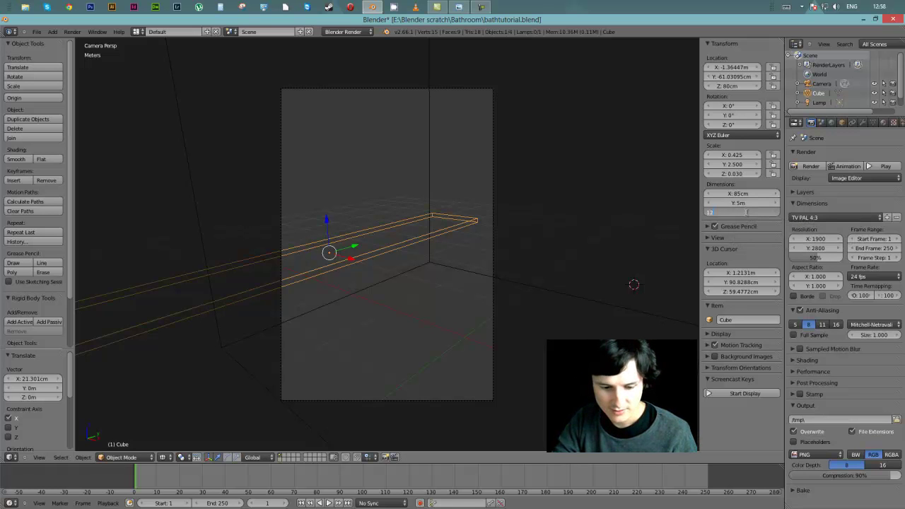
text(2)
key(Return)
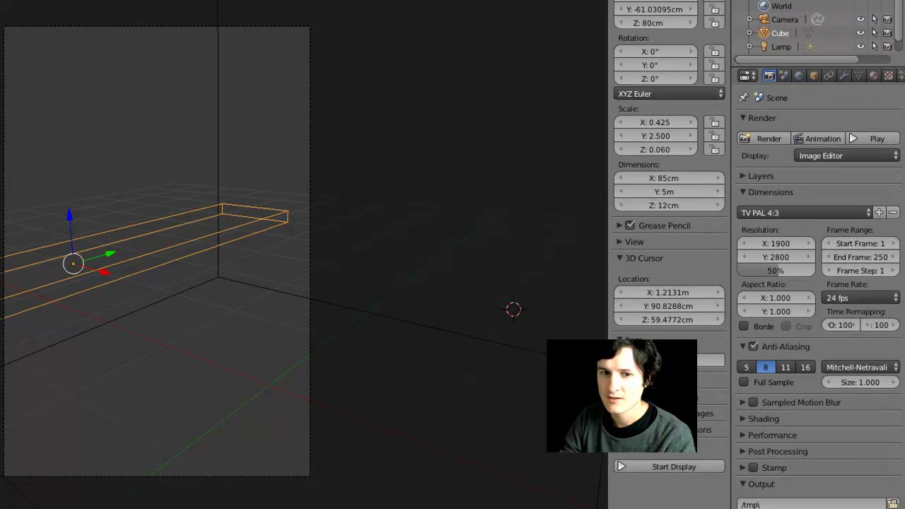
click(470, 3)
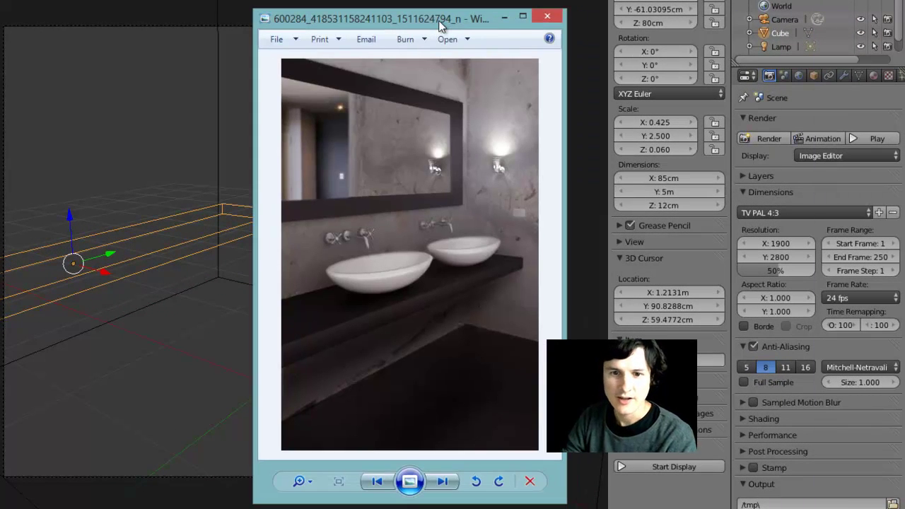
key(alt+Tab)
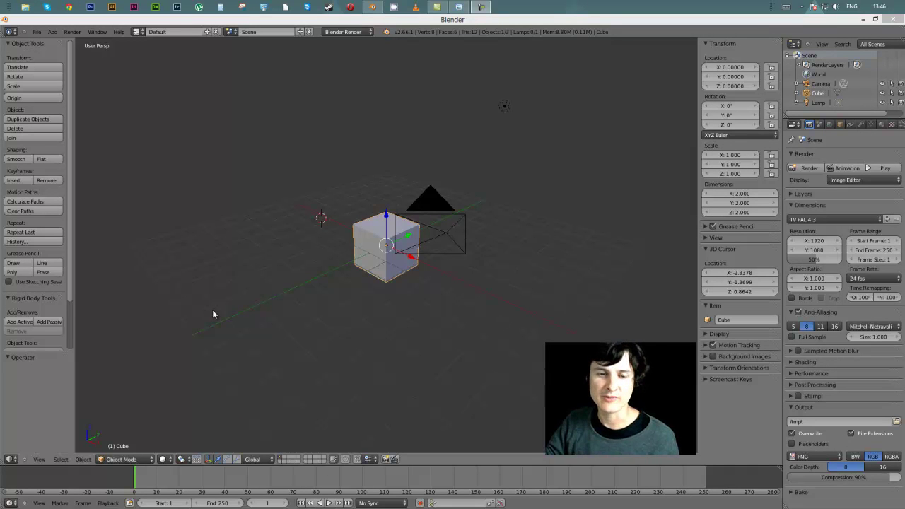
Step: Study the basin shape in the reference photo and add a UV sphere at the 3D cursor in the new scene
middle_drag(281, 169, 341, 180)
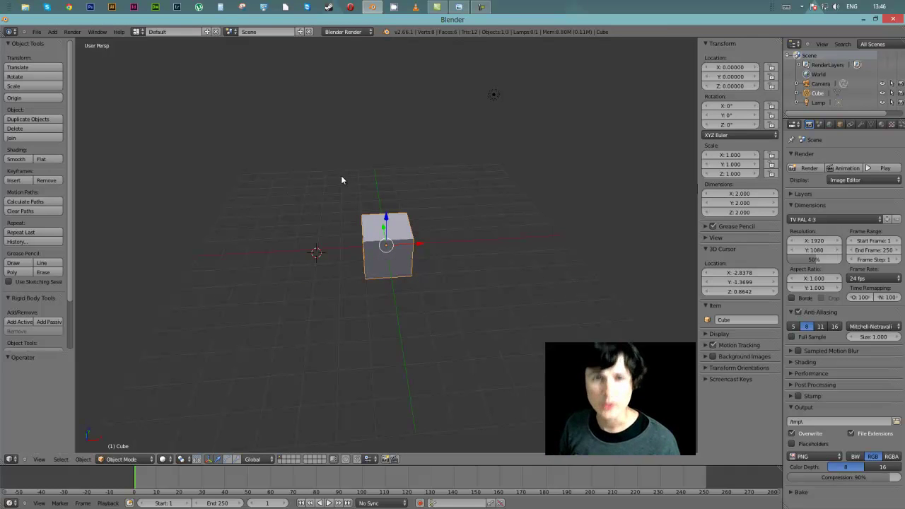
middle_drag(343, 176, 450, 233)
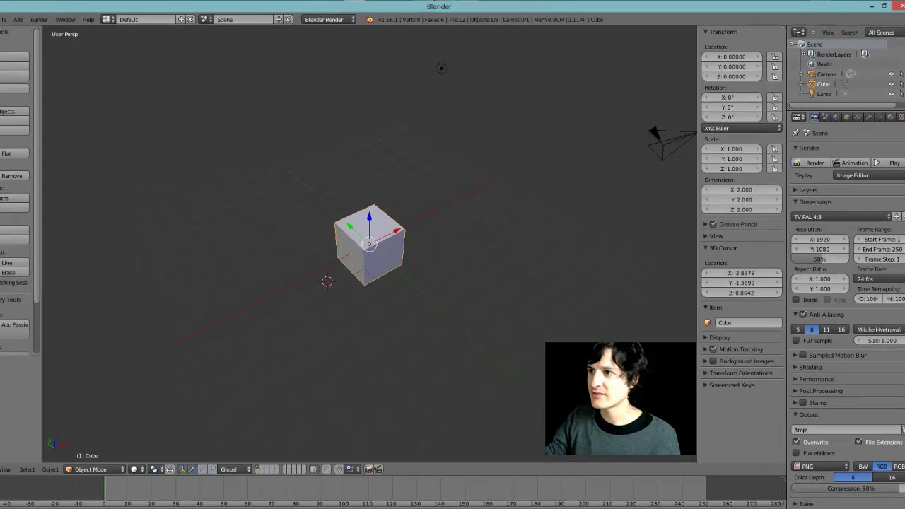
key(alt+Tab)
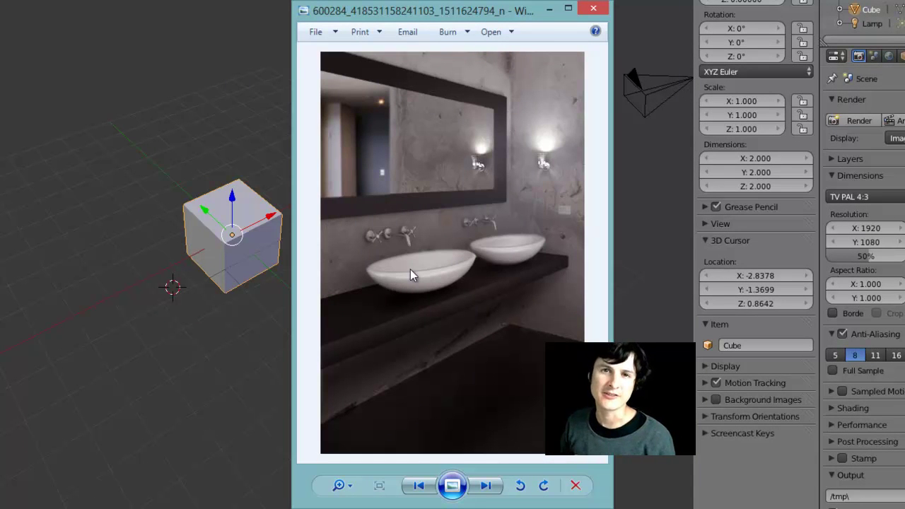
key(alt+Tab)
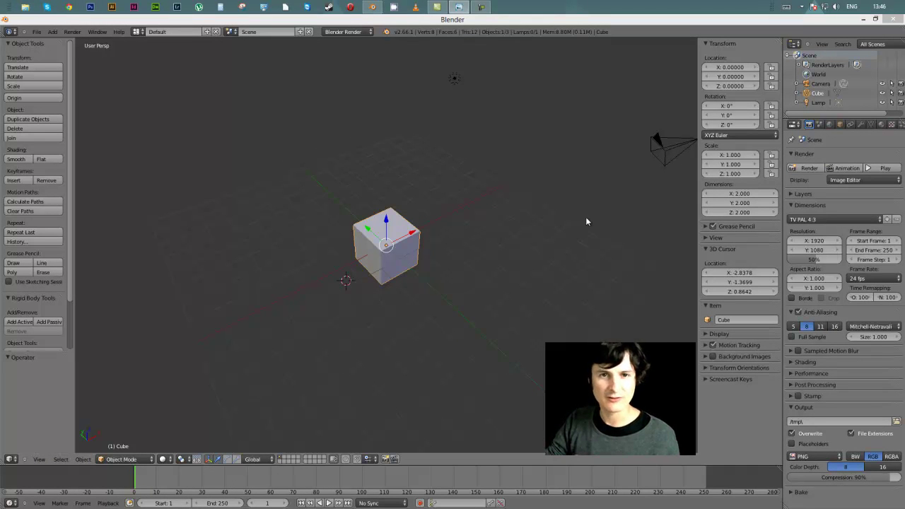
middle_drag(587, 220, 407, 224)
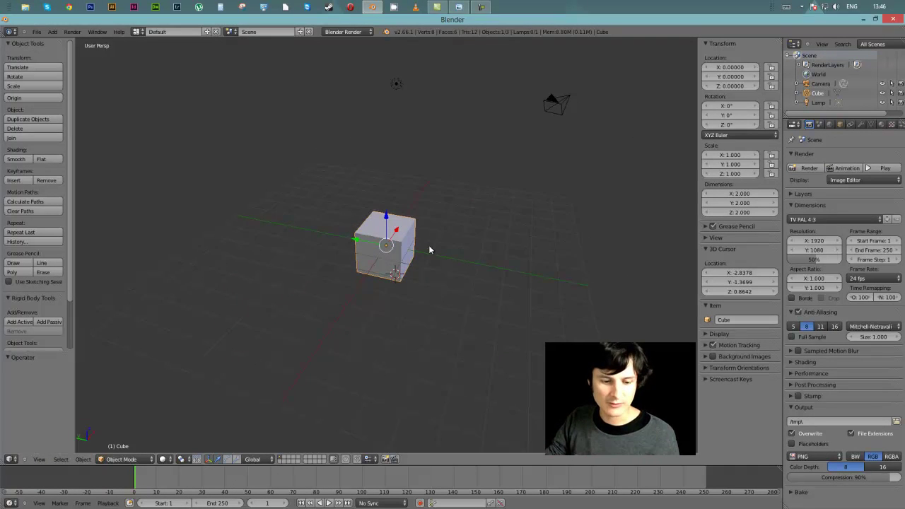
key(shift+a)
mouse_move(462, 247)
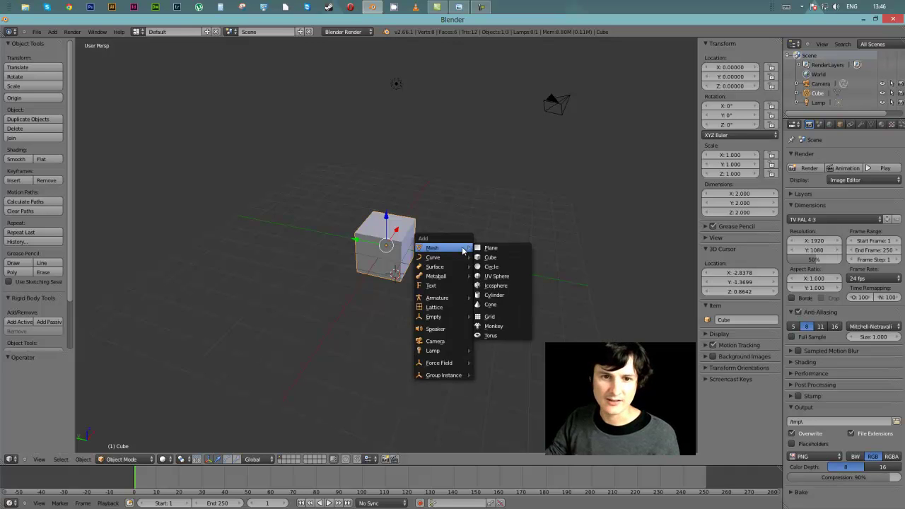
click(507, 277)
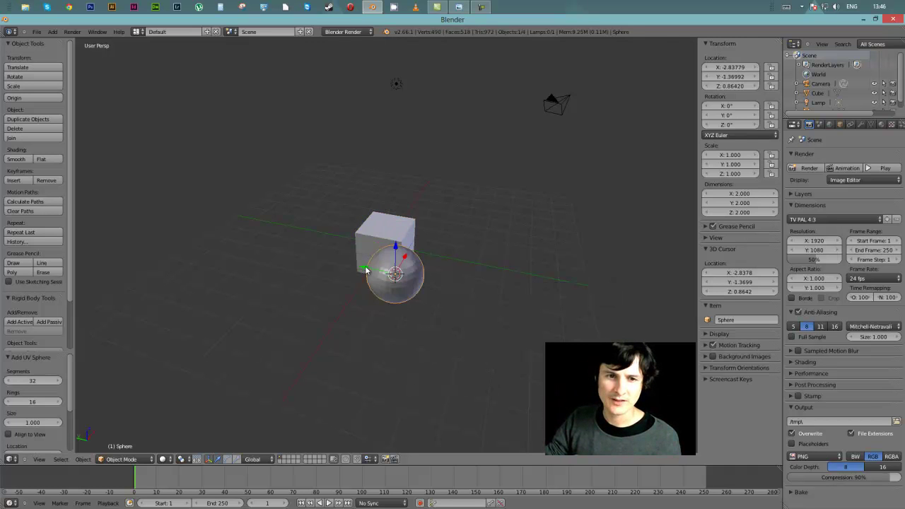
Step: Move the sphere about -2.41 units along Y, clear of the cube, and inspect its faceted surface up close
key(g)
key(y)
click(435, 278)
middle_drag(435, 277, 491, 278)
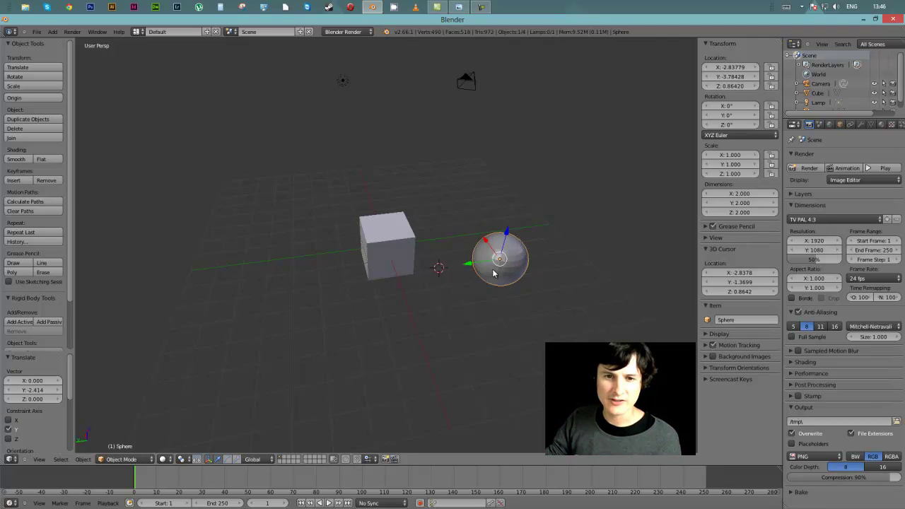
scroll(618, 260, up, 3)
middle_drag(617, 260, 540, 237)
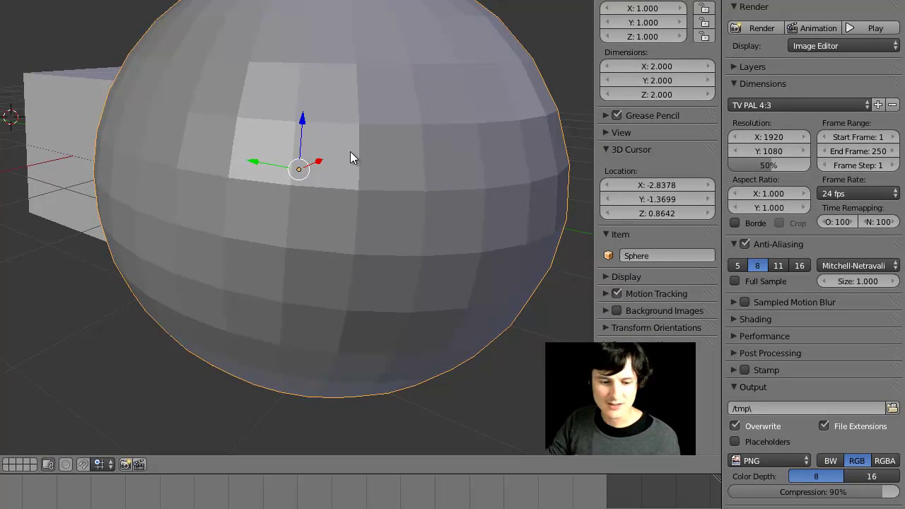
Step: Examine the sphere's individual faces in face select mode, in both solid and wireframe shading
key(Tab)
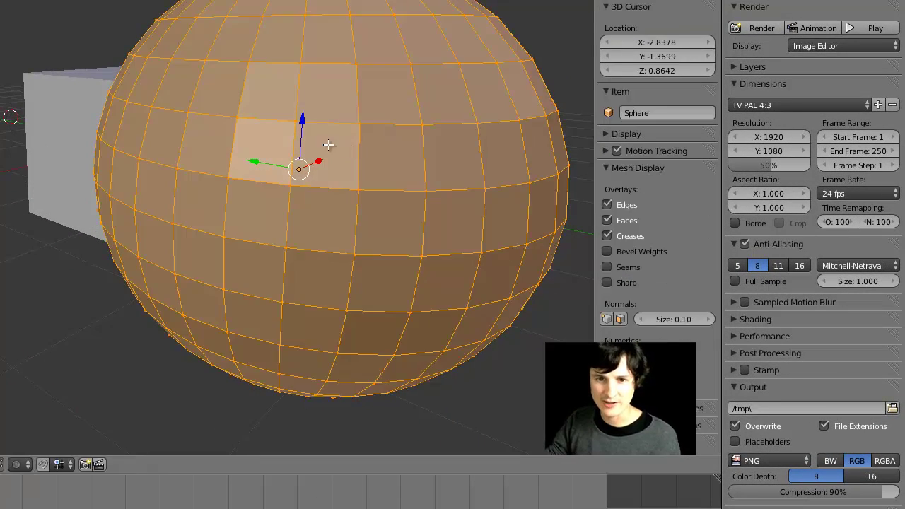
key(ctrl+Tab)
click(311, 166)
right_click(327, 156)
right_click(338, 108)
right_click(282, 101)
right_click(280, 135)
key(z)
right_click(341, 117)
right_click(386, 203)
right_click(427, 279)
right_click(441, 93)
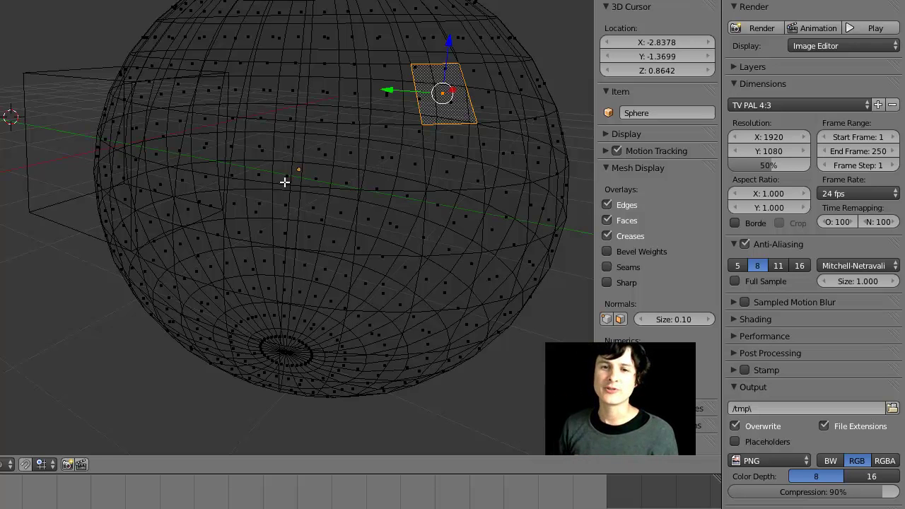
key(z)
middle_drag(291, 135, 316, 146)
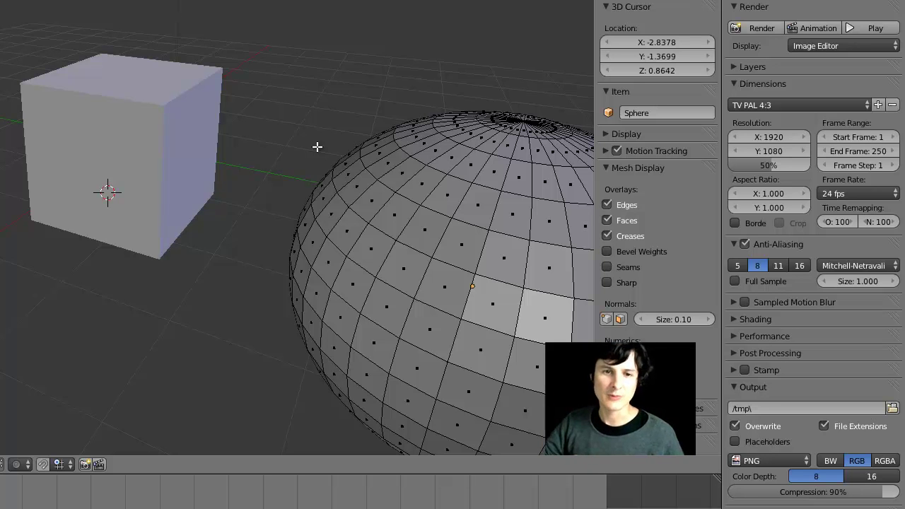
Step: Edit the cube in wireframe, switch to vertex select mode and inspect its corner vertices
key(Tab)
right_click(161, 105)
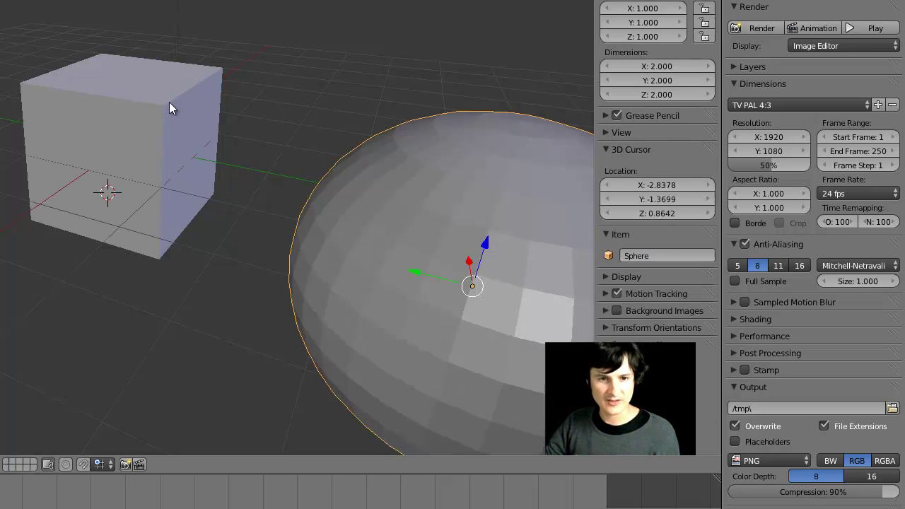
key(Tab)
mouse_move(162, 105)
middle_down()
mouse_move(183, 103)
mouse_move(162, 71)
mouse_move(250, 104)
mouse_move(203, 126)
mouse_move(317, 165)
middle_up()
key(z)
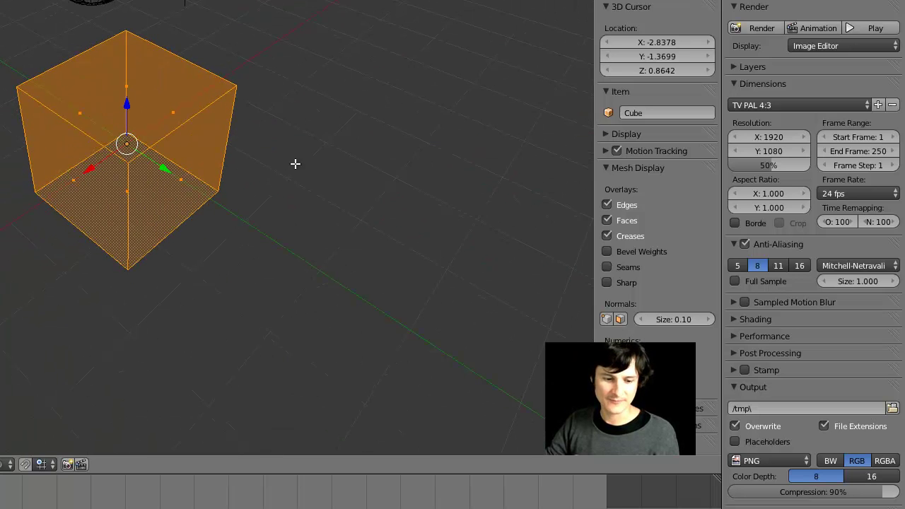
key(ctrl+Tab)
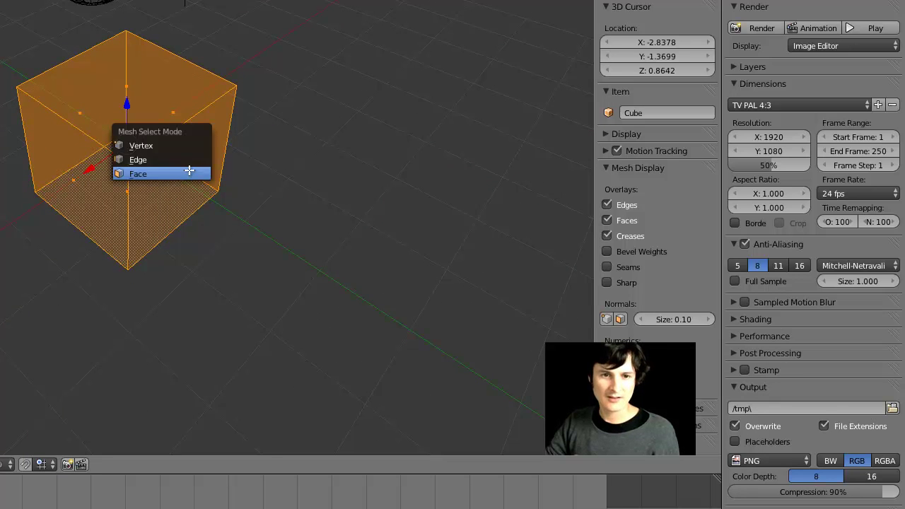
click(181, 146)
key(a)
right_click(236, 100)
right_click(231, 175)
middle_drag(336, 111, 417, 81)
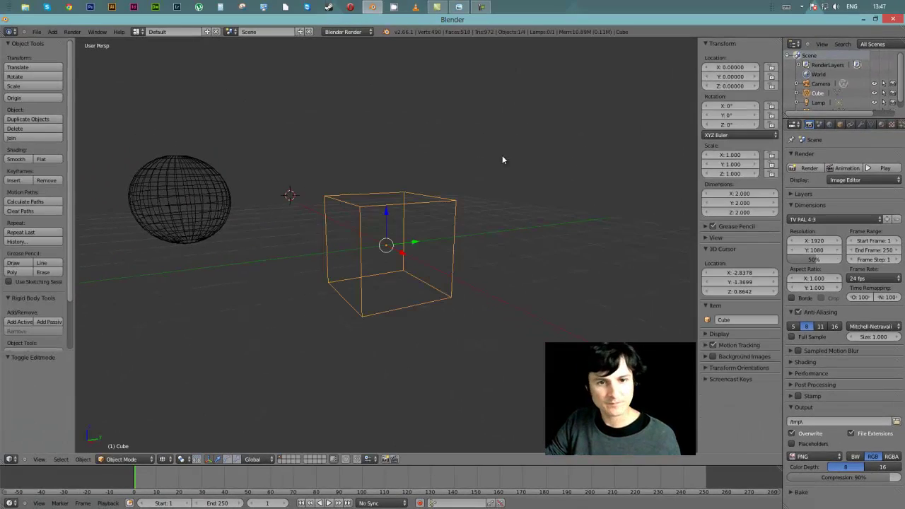
Step: Add a Subdivision Surface modifier to the cube and show it in solid shading
middle_drag(457, 182, 478, 195)
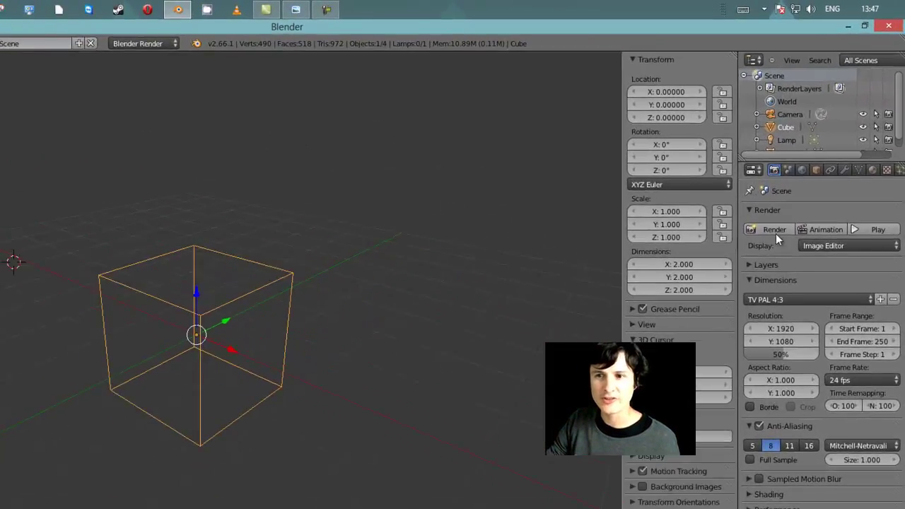
click(847, 165)
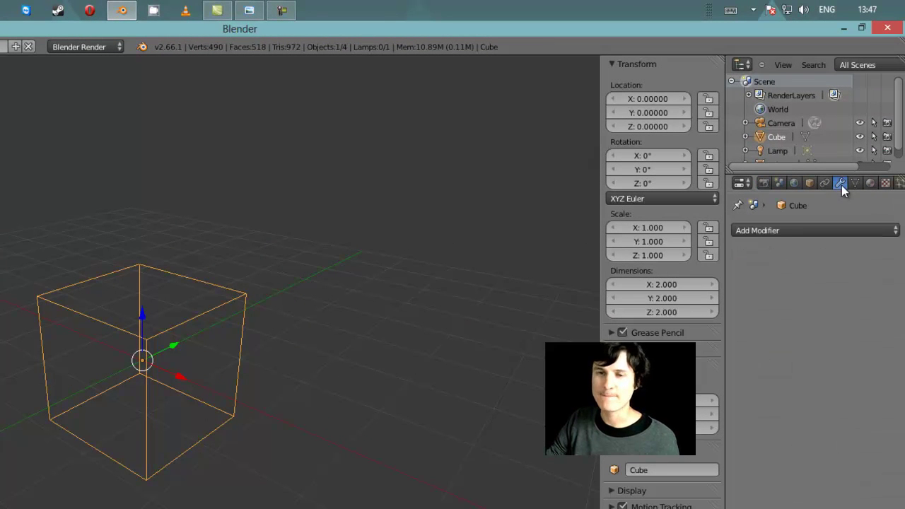
click(813, 230)
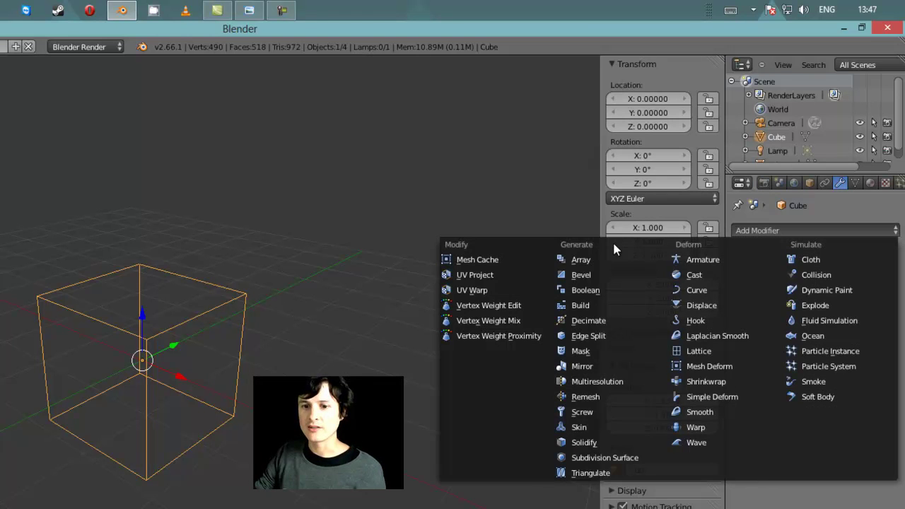
click(597, 457)
key(z)
middle_drag(405, 268, 457, 268)
scroll(389, 252, up, 3)
scroll(457, 267, down, 2)
Step: Start the Screencast Keys display and compare the subdivided cube with the UV sphere from several angles
click(730, 379)
click(739, 393)
scroll(495, 205, down, 2)
middle_drag(485, 191, 462, 242)
scroll(488, 205, up, 2)
scroll(555, 232, down, 2)
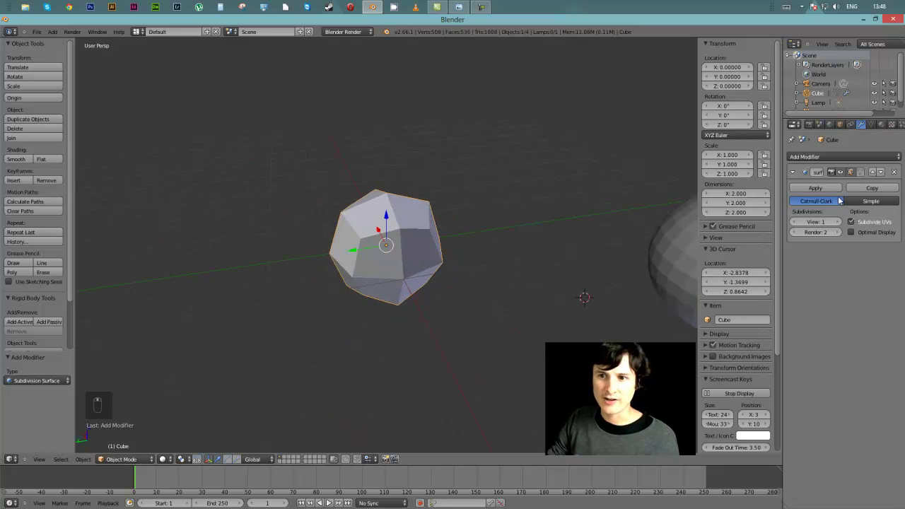
middle_drag(424, 268, 363, 233)
scroll(417, 237, down, 2)
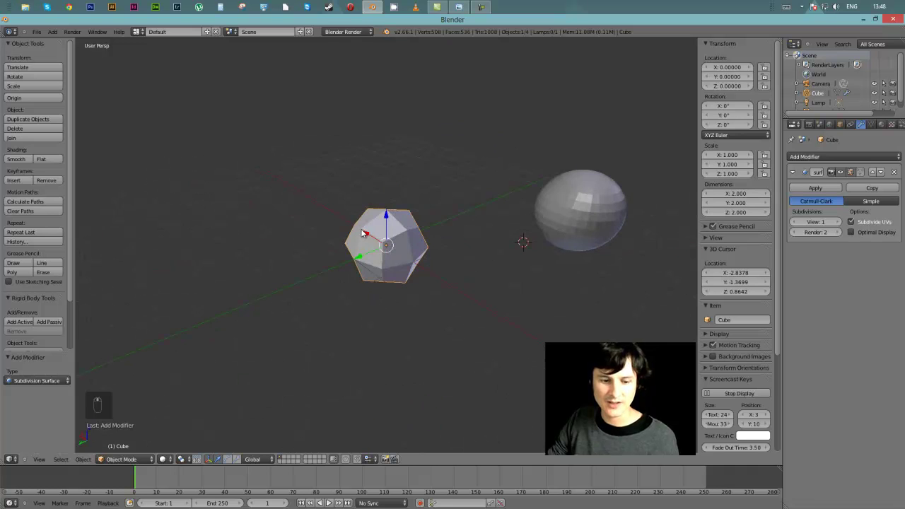
Step: Try moving one upper corner vertex of the cube about -0.743 units along X to deform the subdivided shape
key(Tab)
scroll(361, 229, up, 2)
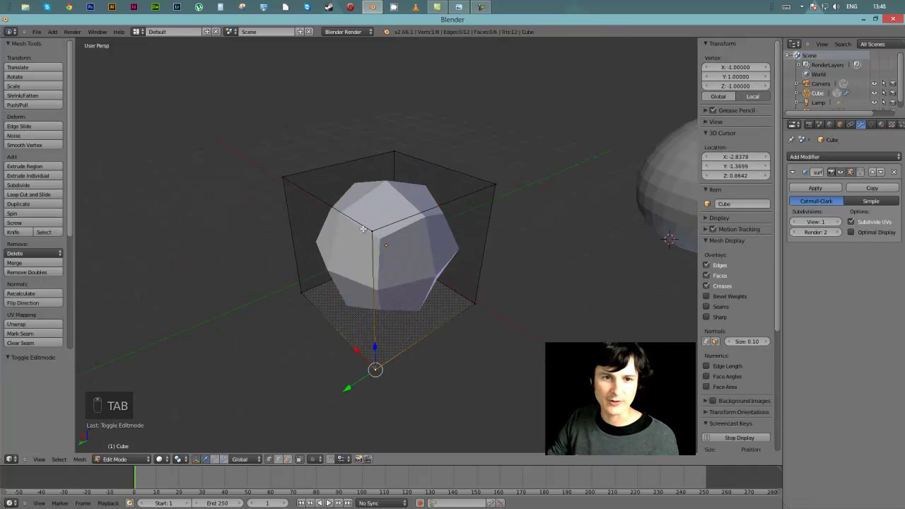
right_click(373, 231)
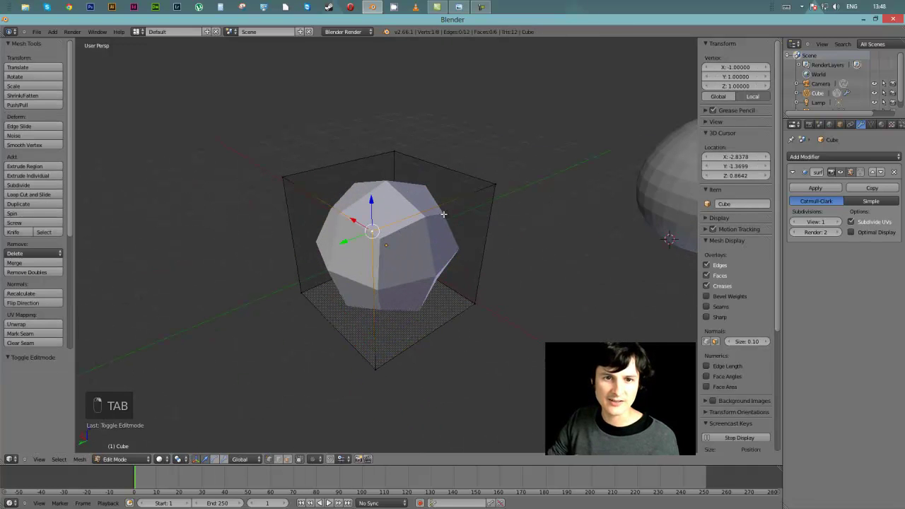
right_click(495, 184)
drag(472, 175, 526, 193)
click(527, 193)
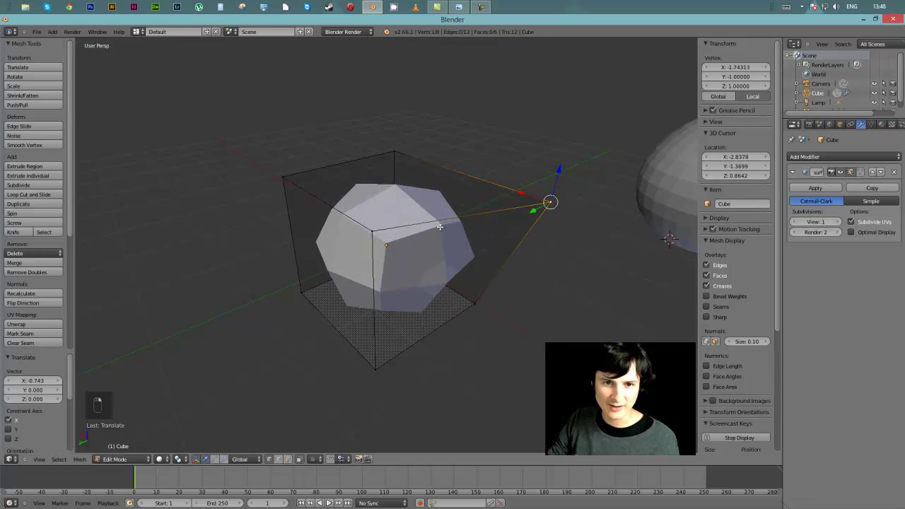
Step: Undo the corner vertex moves in wireframe and return the cube to object mode
key(z)
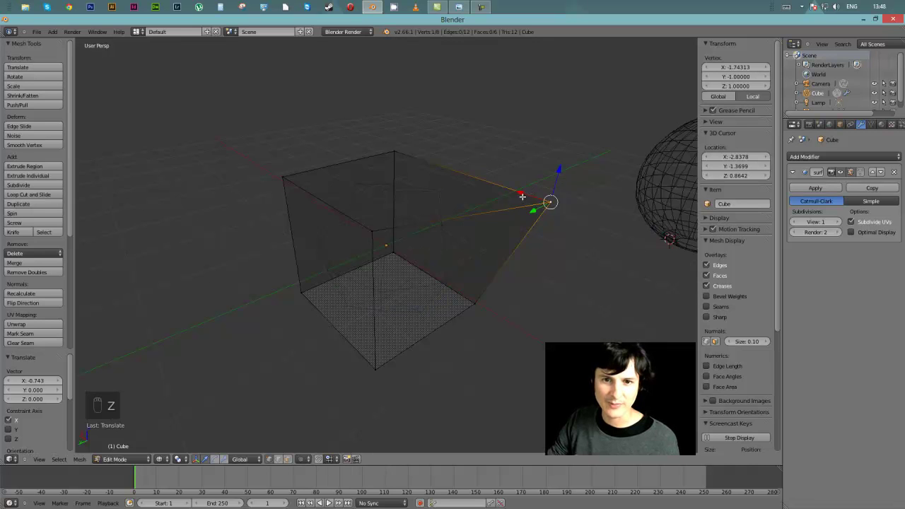
drag(522, 193, 494, 185)
key(ctrl+z)
key(ctrl+z)
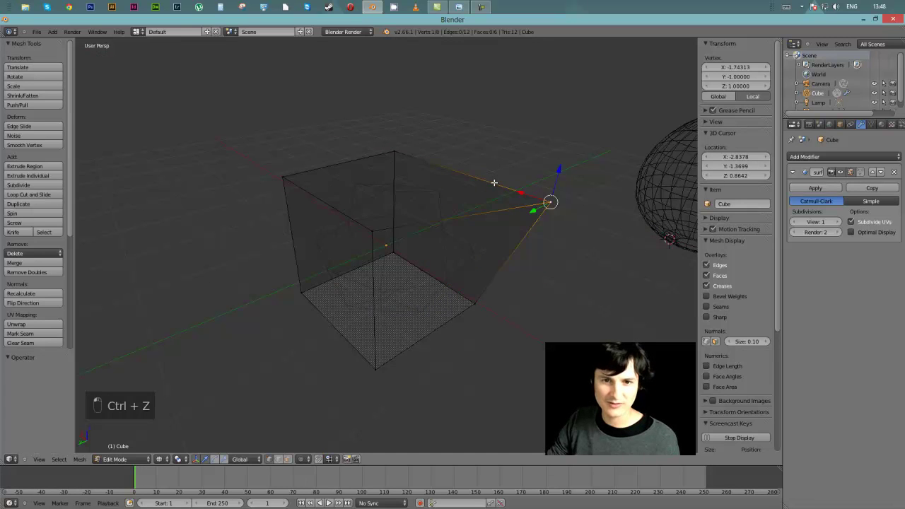
middle_drag(494, 183, 376, 236)
key(Tab)
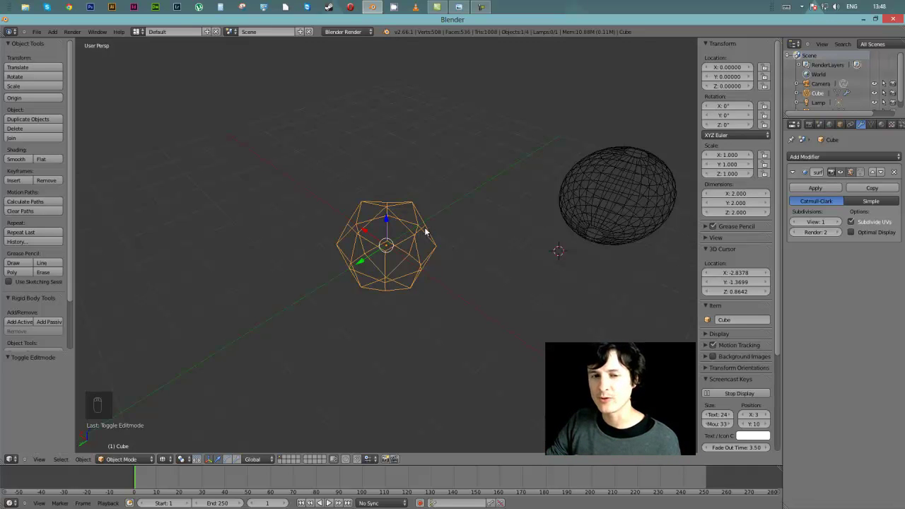
Step: Compare the cube's editing cage with its subdivided result, and restore solid shading in object mode
scroll(416, 232, down, 2)
key(Tab)
middle_drag(407, 234, 448, 238)
key(Tab)
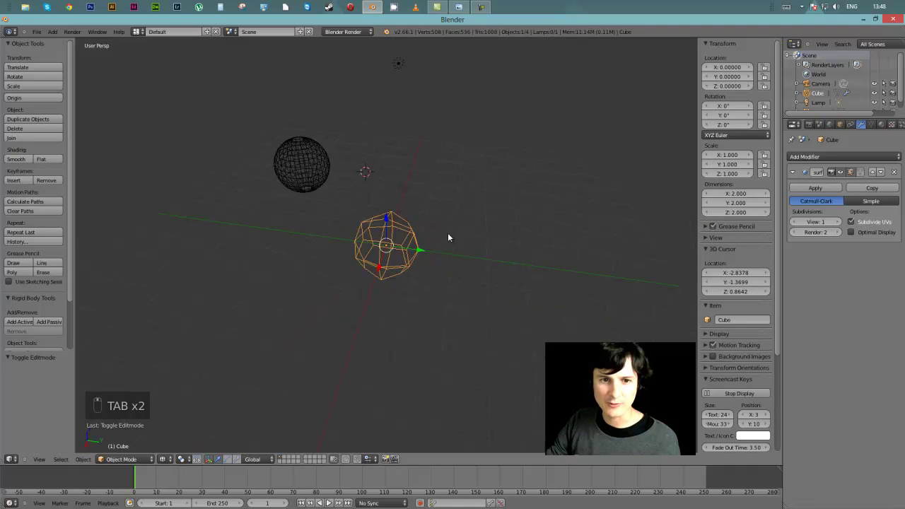
key(z)
middle_drag(381, 259, 414, 246)
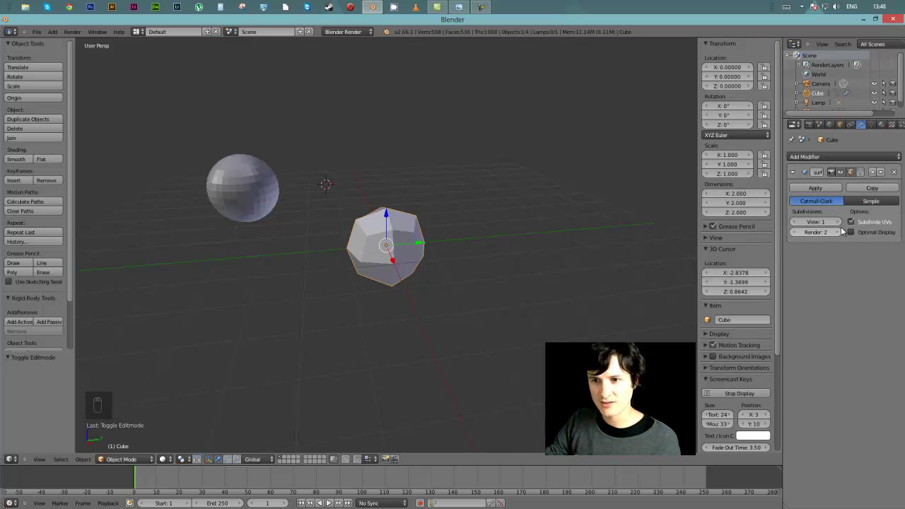
Step: Try several viewport subdivision levels on the cube's Subdivision Surface modifier and settle on View 2
click(838, 222)
click(839, 222)
click(838, 222)
click(792, 222)
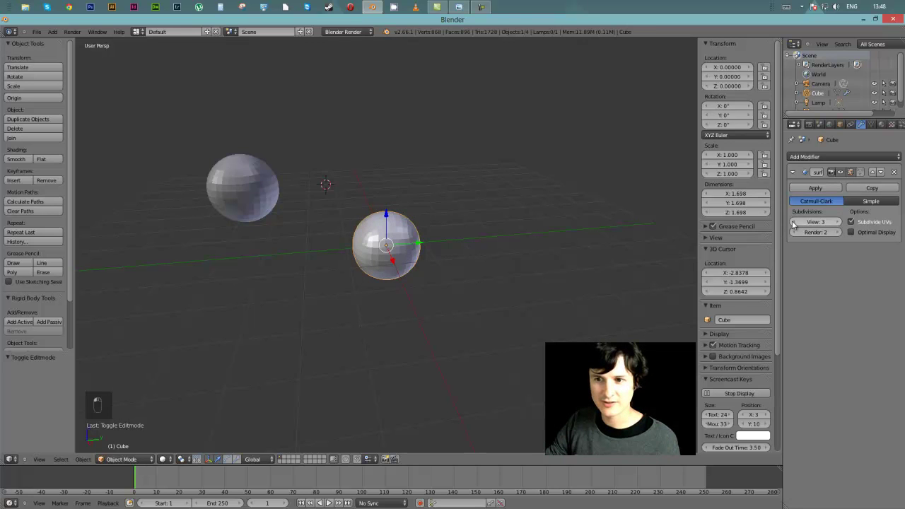
click(793, 222)
click(837, 222)
click(837, 222)
click(800, 223)
click(798, 222)
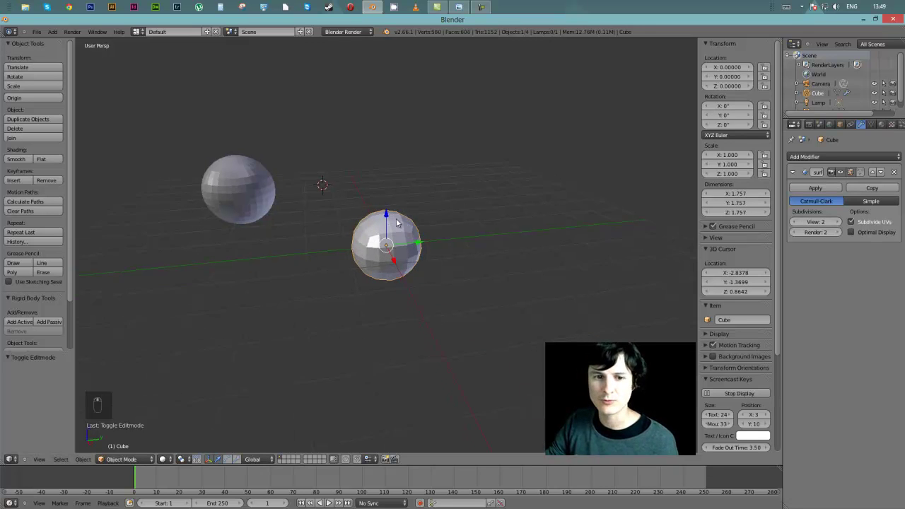
Step: Apply smooth shading to the subdivided cube and inspect its surface
middle_drag(391, 225, 447, 221)
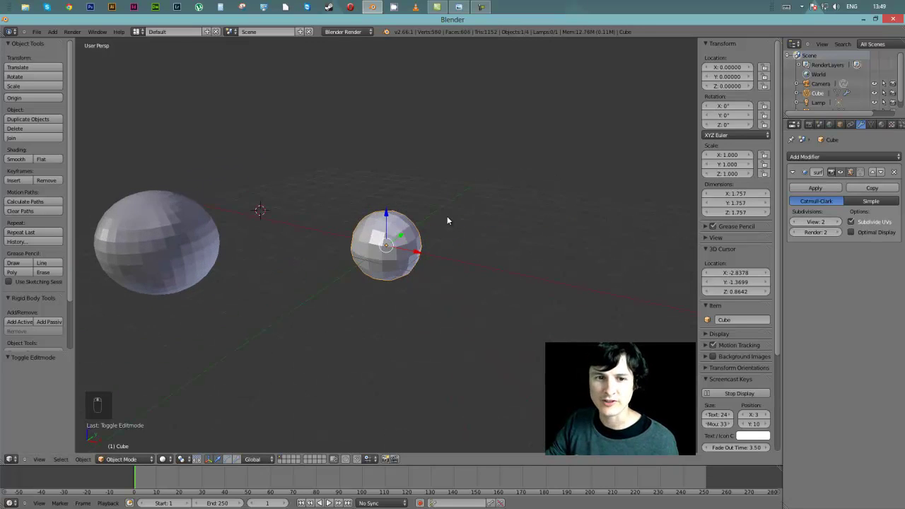
click(17, 160)
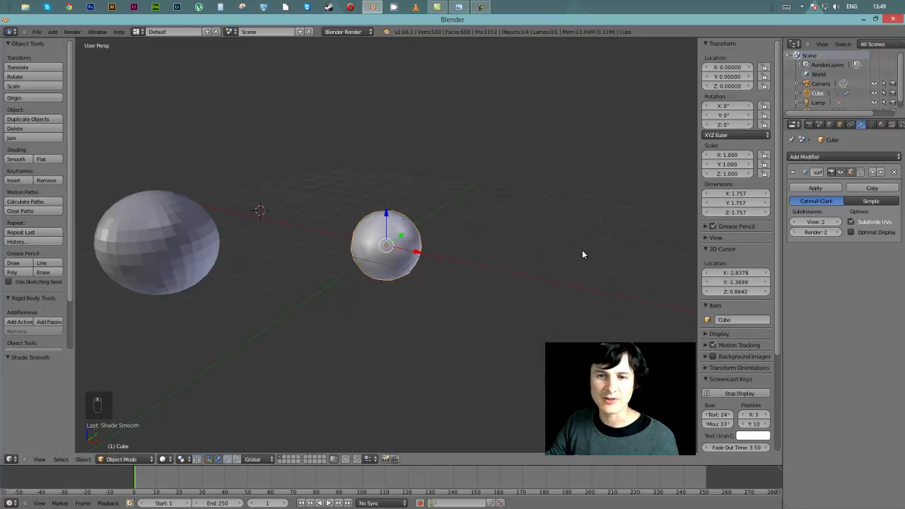
middle_drag(395, 253, 442, 255)
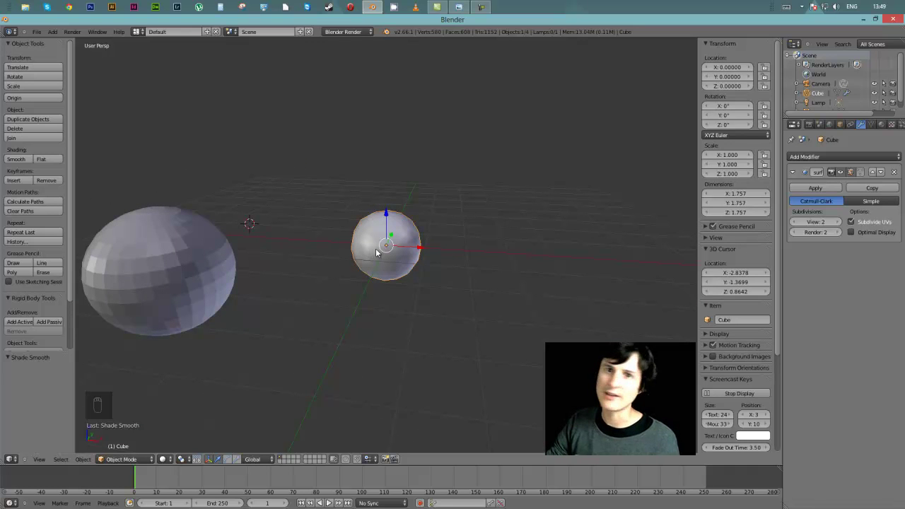
Step: Try pulling an upper corner vertex of the smoothed cube along X, and undo the move
key(Tab)
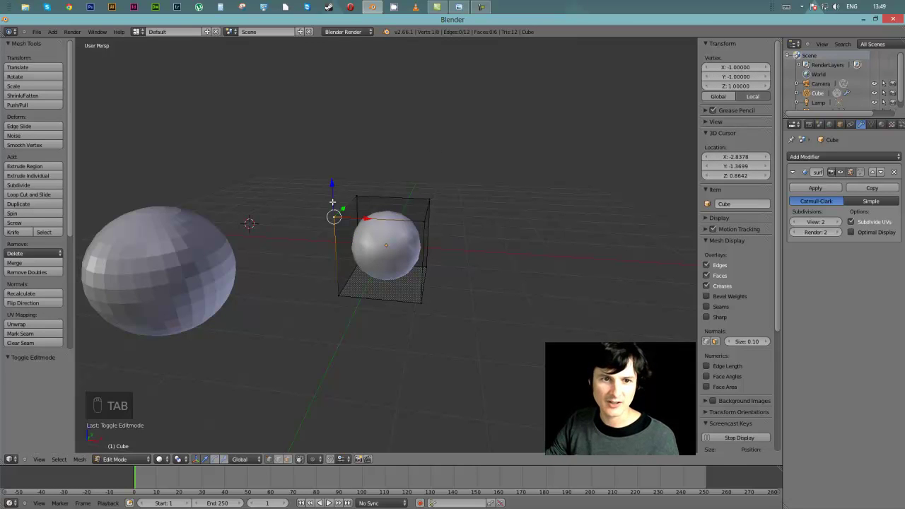
drag(346, 218, 273, 212)
key(ctrl+z)
middle_drag(307, 214, 476, 244)
key(Tab)
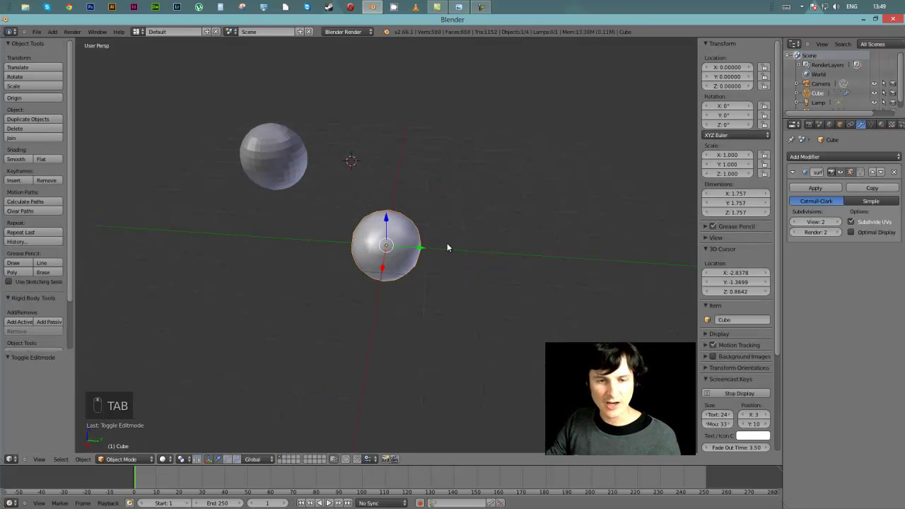
Step: Add a centred horizontal loop cut around the cube at mid-height
key(Tab)
scroll(396, 252, up, 2)
mouse_move(396, 252)
middle_down()
mouse_move(403, 208)
mouse_move(396, 248)
middle_up()
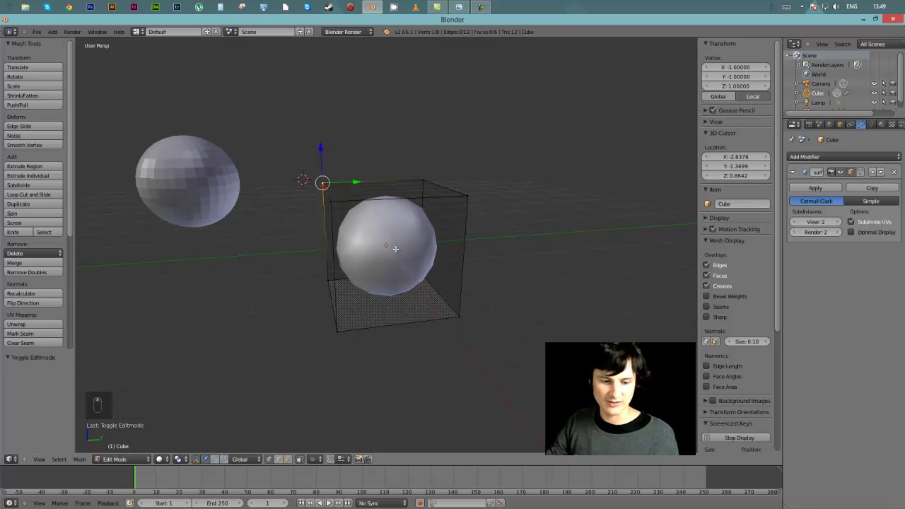
key(ctrl+r)
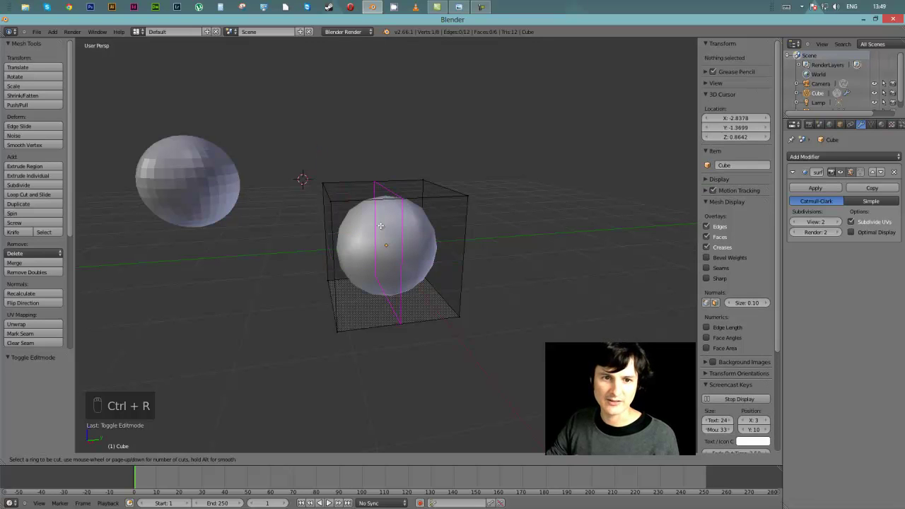
click(340, 247)
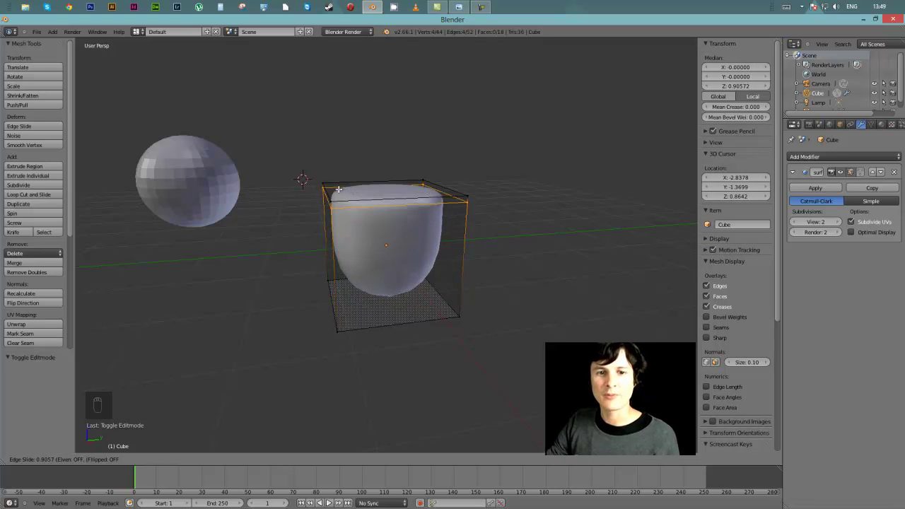
right_click(350, 253)
middle_drag(441, 266, 492, 259)
Step: Delete the cube's four top vertices to leave an open bowl shape
right_click(438, 188)
shift+right_click(447, 188)
shift+right_click(349, 187)
shift+right_click(310, 190)
middle_drag(335, 197, 375, 230)
key(Delete)
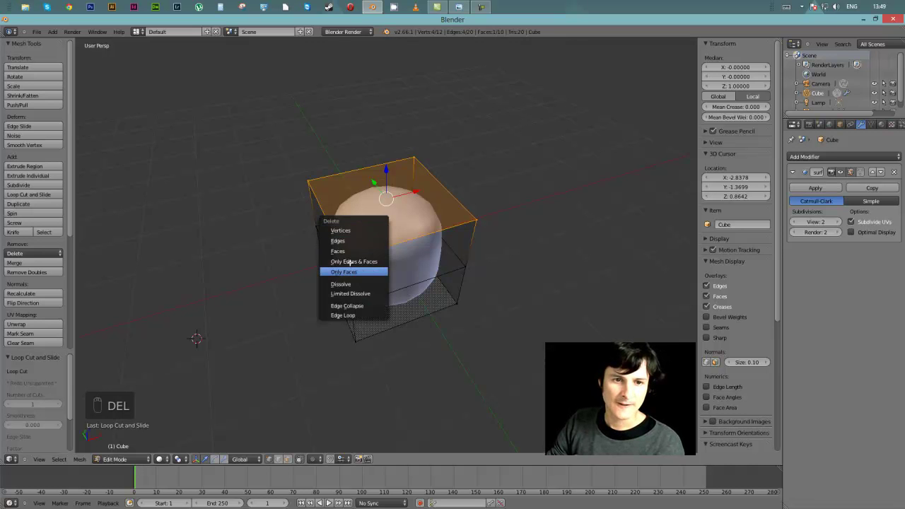
click(340, 230)
middle_drag(382, 212, 448, 229)
scroll(429, 275, up, 5)
scroll(429, 274, down, 3)
middle_drag(496, 129, 470, 230)
Step: Select the four vertices on the bowl cage's -Y side and move them about -0.643 units along Y
right_click(508, 221)
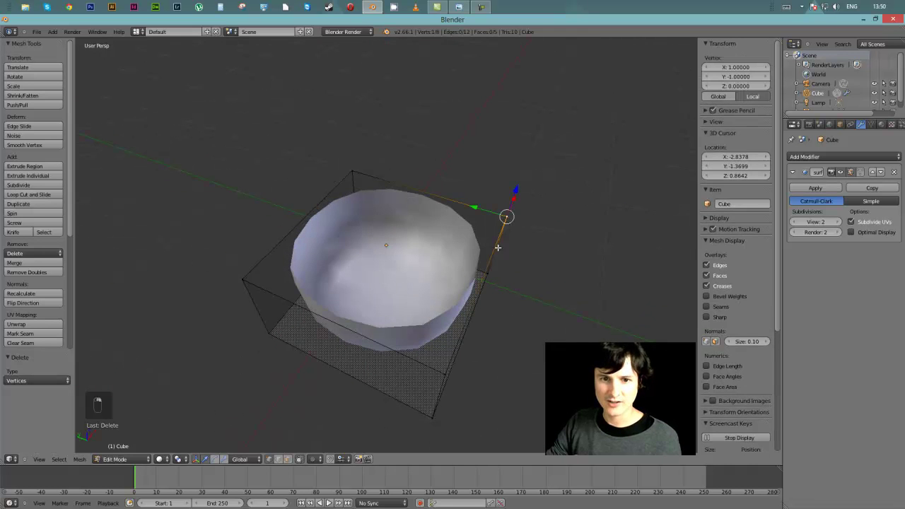
shift+right_click(487, 274)
shift+right_click(445, 374)
shift+right_click(434, 415)
middle_drag(469, 376, 491, 399)
drag(434, 269, 500, 272)
middle_drag(499, 272, 460, 238)
Step: Select the four bottom vertices of the bowl's cage and scale them uniformly by about 0.508
right_click(360, 241)
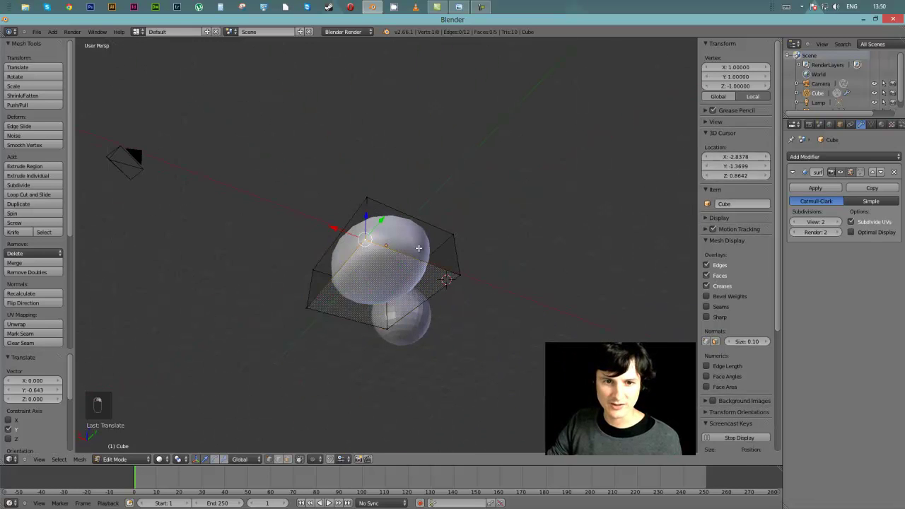
shift+right_click(456, 273)
shift+right_click(310, 310)
shift+right_click(309, 309)
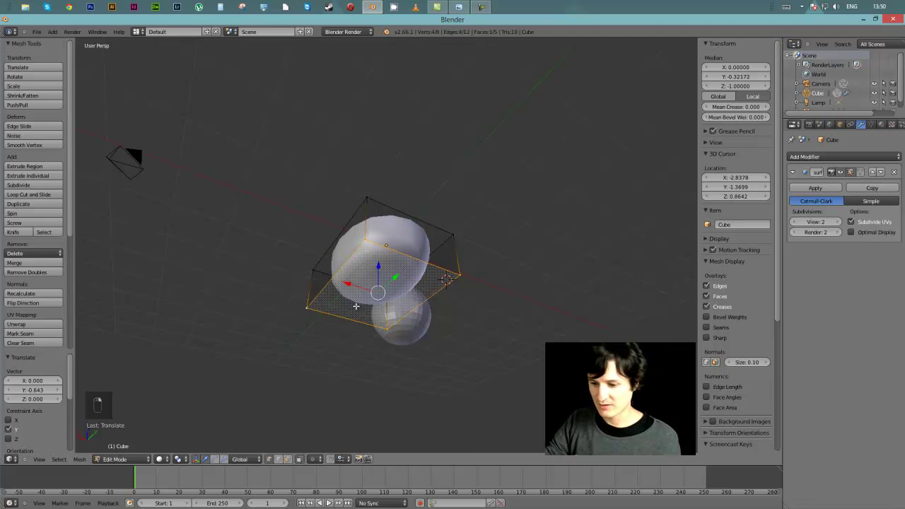
key(KP_7)
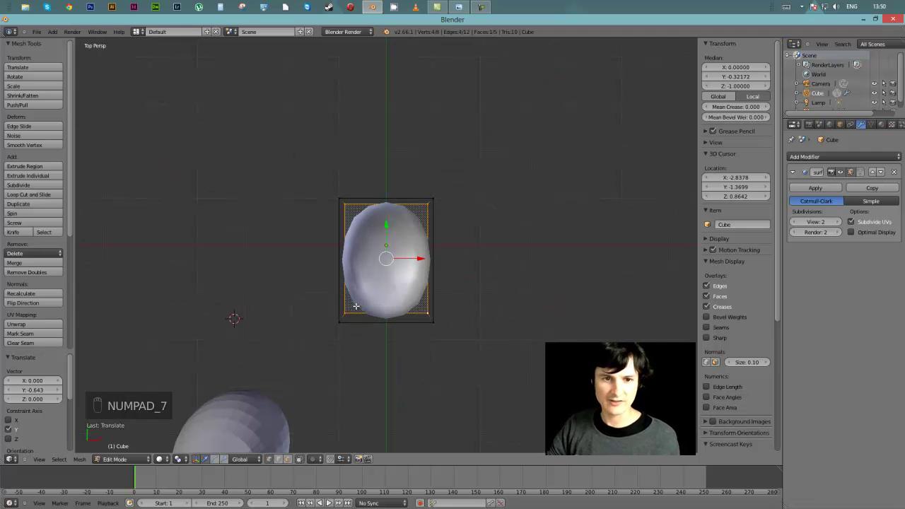
middle_drag(355, 306, 499, 222)
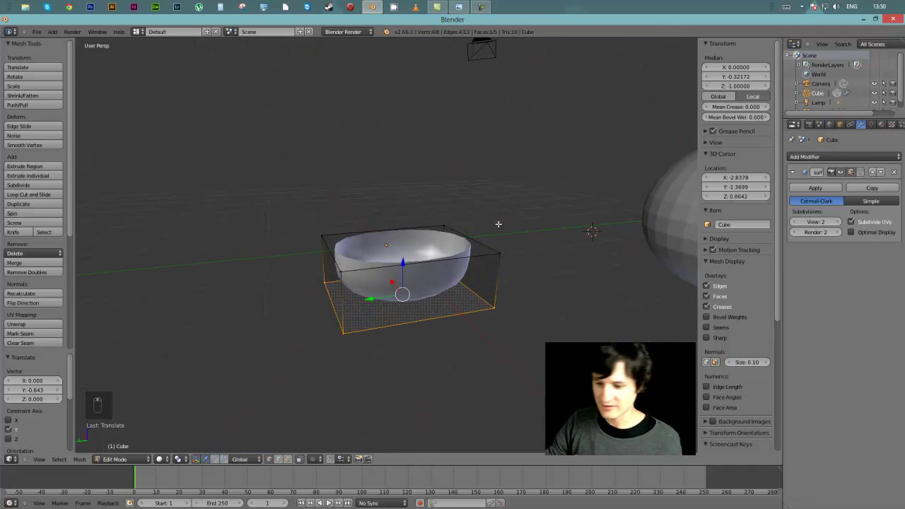
key(KP_7)
key(KP_7)
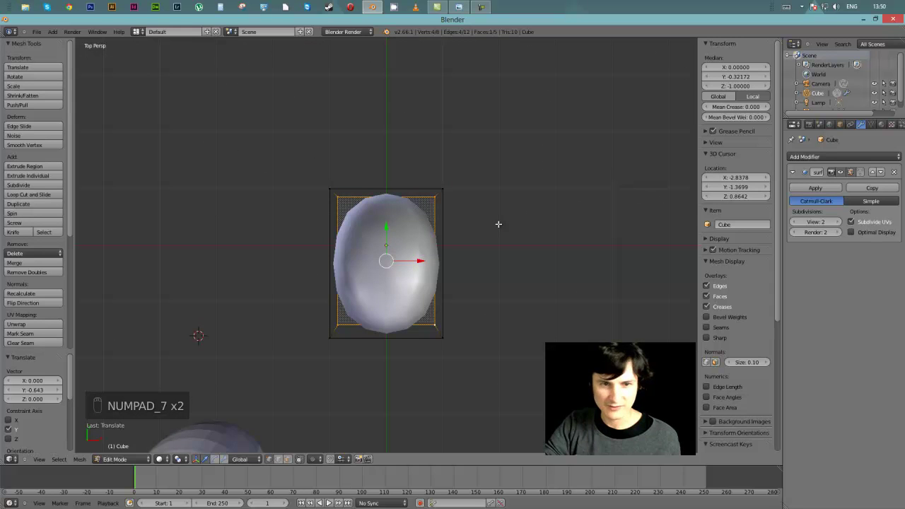
key(shift+KP_7)
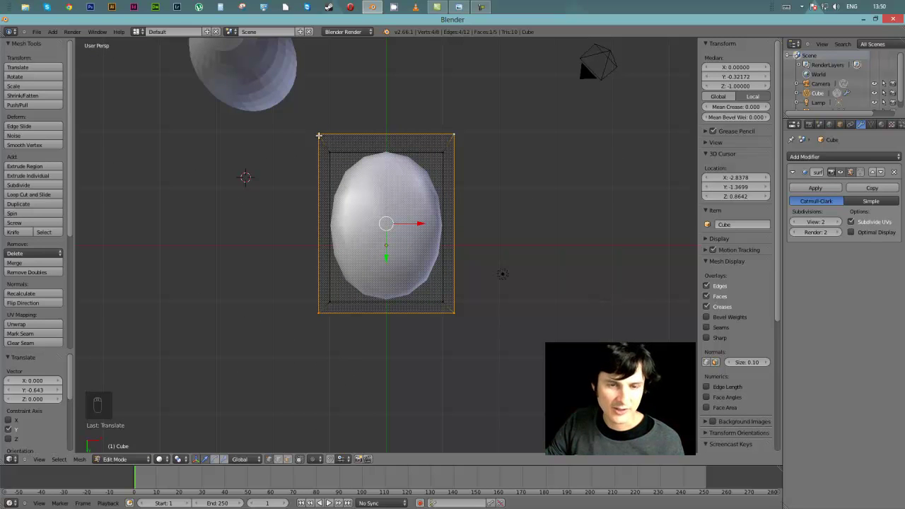
key(s)
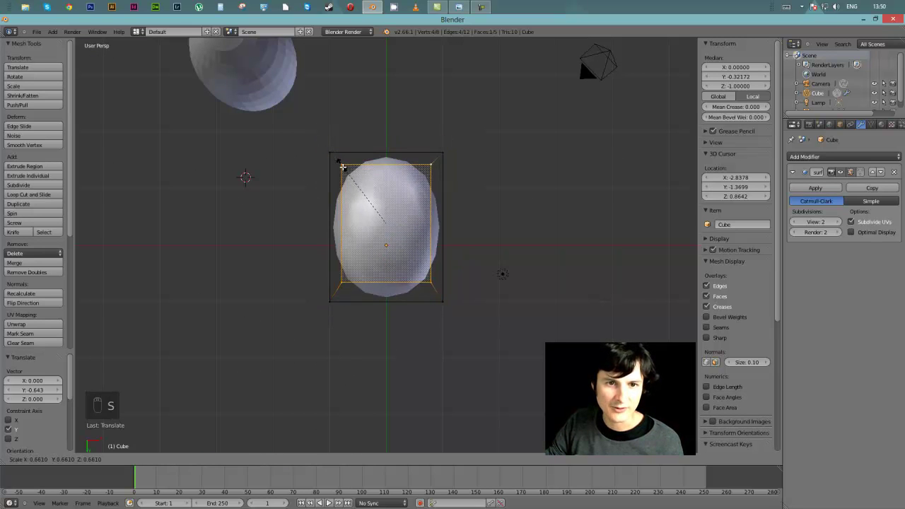
click(354, 178)
Step: Select the four rim vertices of the bowl's cage and move them about -0.211 units along Z
middle_drag(354, 178, 328, 243)
right_click(328, 244)
shift+right_click(466, 245)
shift+right_click(465, 240)
shift+right_click(492, 247)
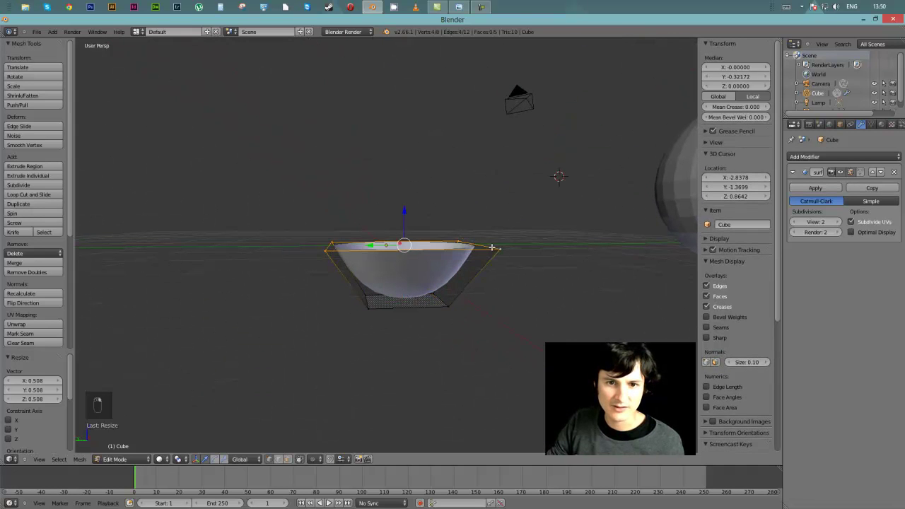
key(g)
key(z)
click(404, 226)
middle_drag(404, 226, 367, 275)
middle_drag(394, 232, 462, 254)
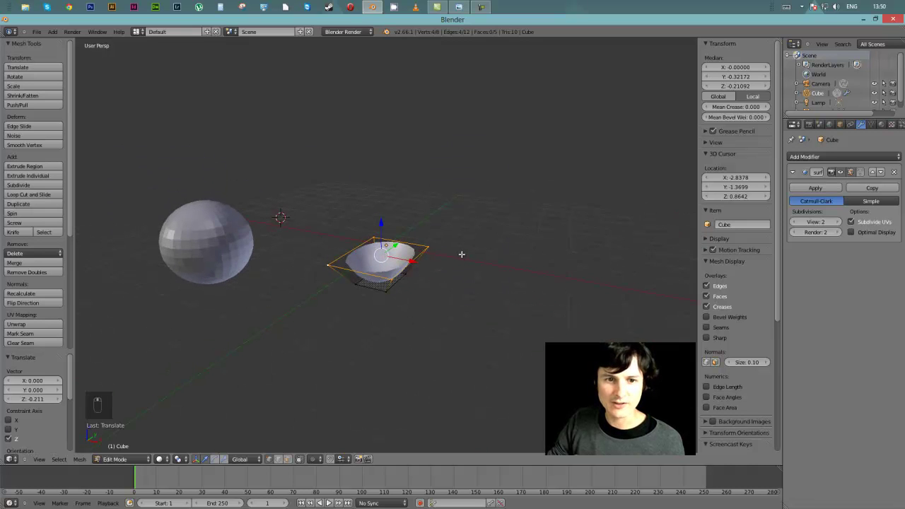
Step: Return to Object Mode and move the bowl up about 1.239 units along Z and about -2.230 units along Y
key(Tab)
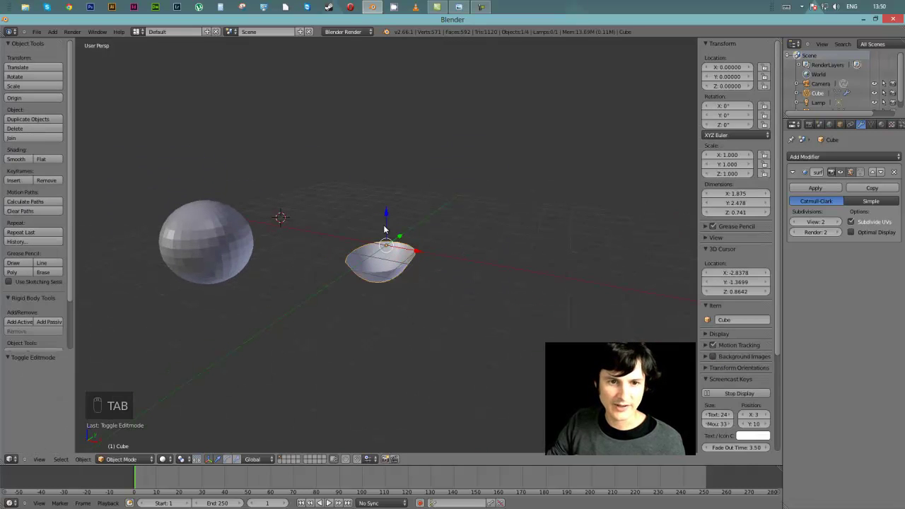
key(g)
key(z)
click(388, 182)
drag(416, 212, 347, 227)
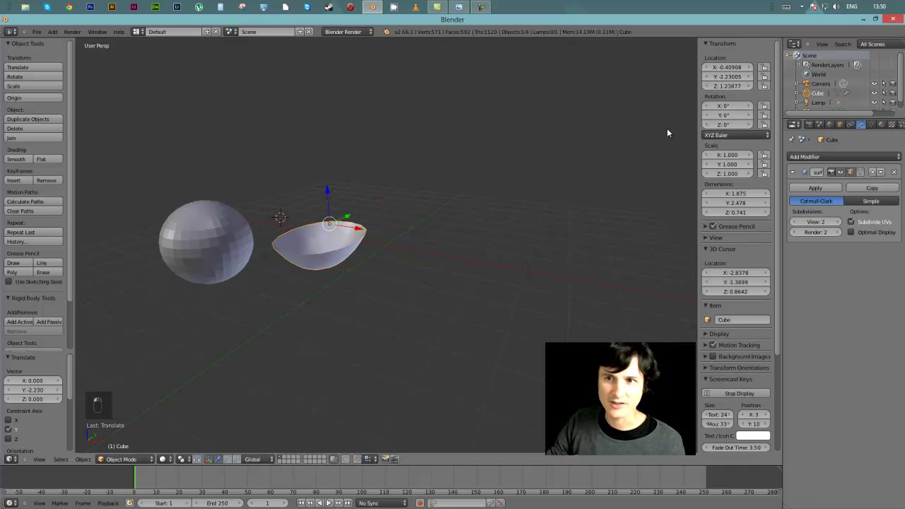
Step: Render the scene to check the bowl's faceting, and close the render view
click(810, 125)
click(809, 168)
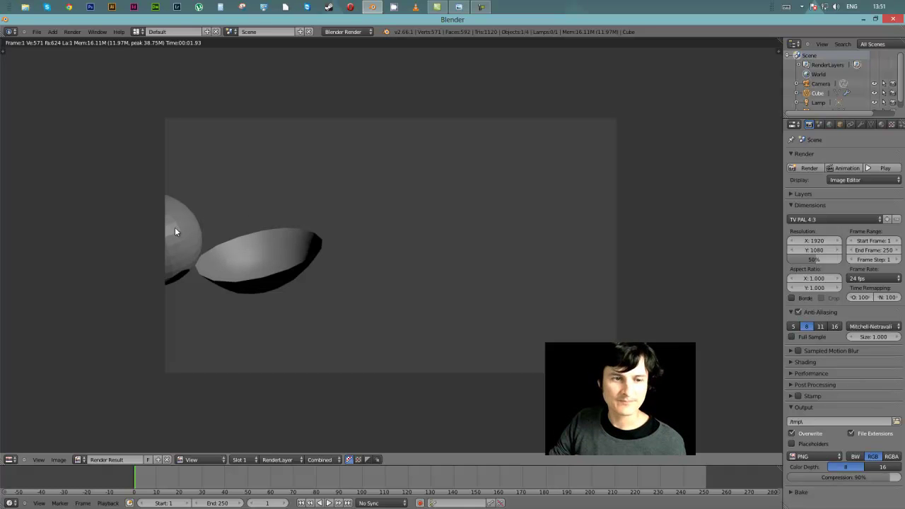
key(Tab)
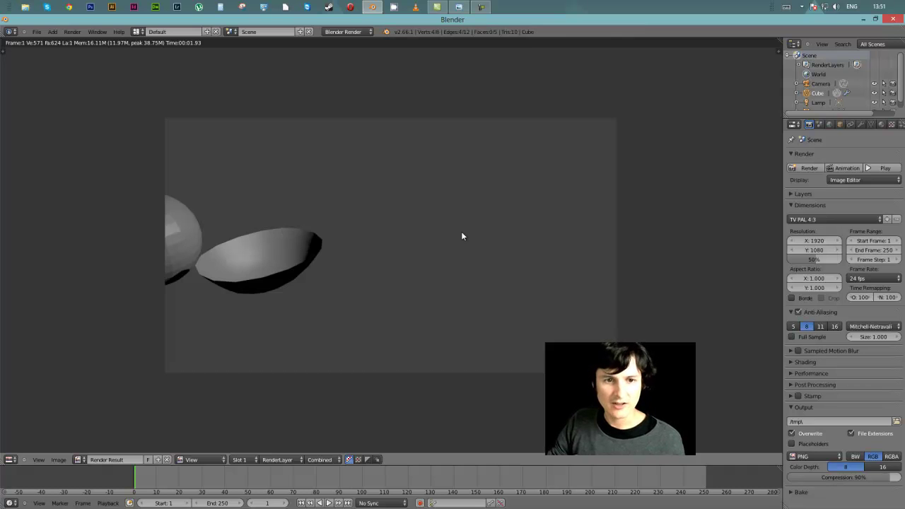
key(Escape)
Step: Compare smooth and flat shading on the bowl object, and leave it shaded smooth
middle_drag(494, 228, 293, 222)
scroll(328, 255, up, 3)
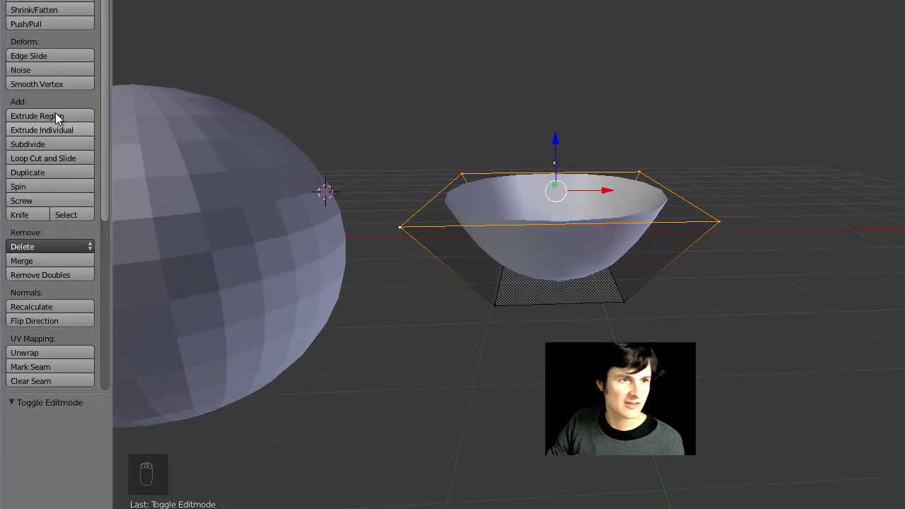
scroll(64, 106, down, 2)
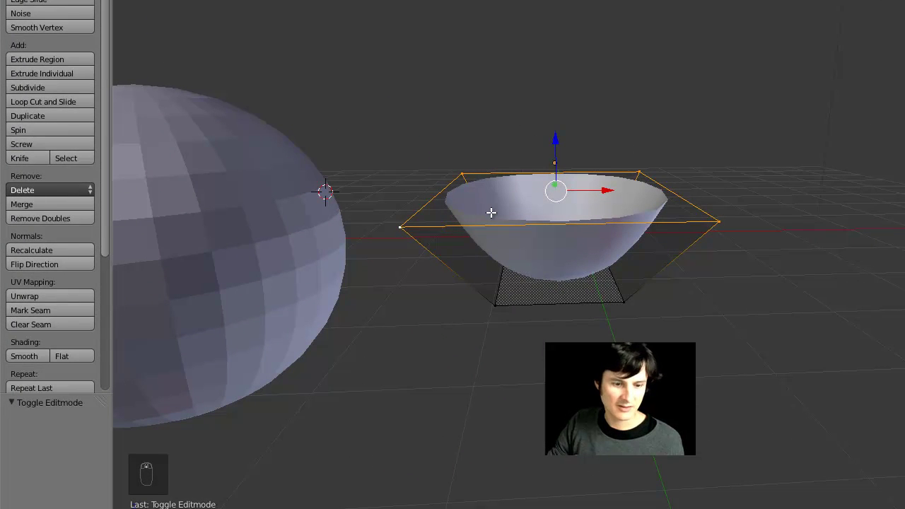
key(Tab)
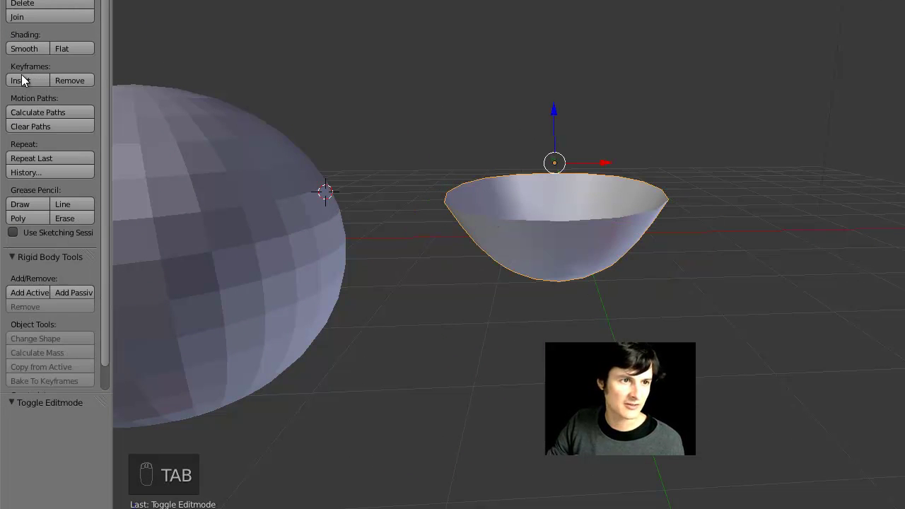
click(23, 50)
click(78, 48)
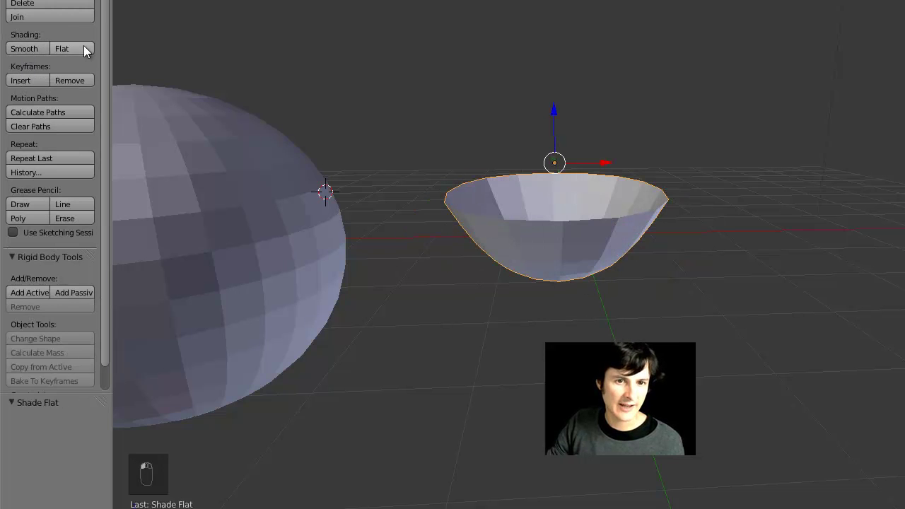
middle_drag(509, 196, 376, 200)
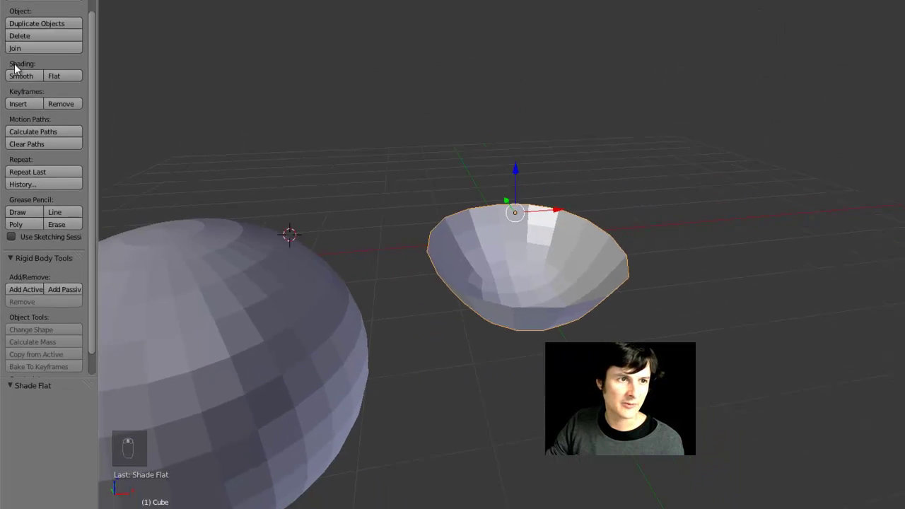
click(24, 48)
middle_drag(437, 228, 286, 249)
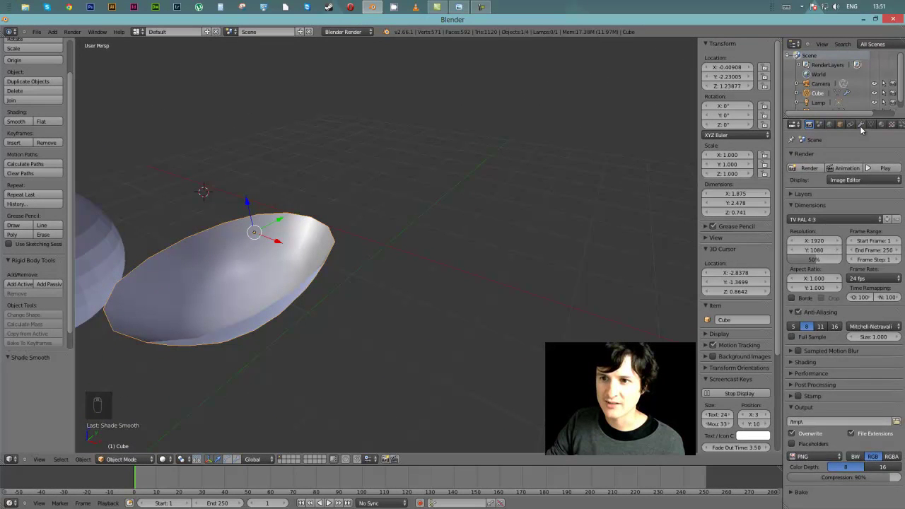
Step: Set the bowl's Subdivision Surface levels to 3 for both render and view
click(861, 125)
click(839, 232)
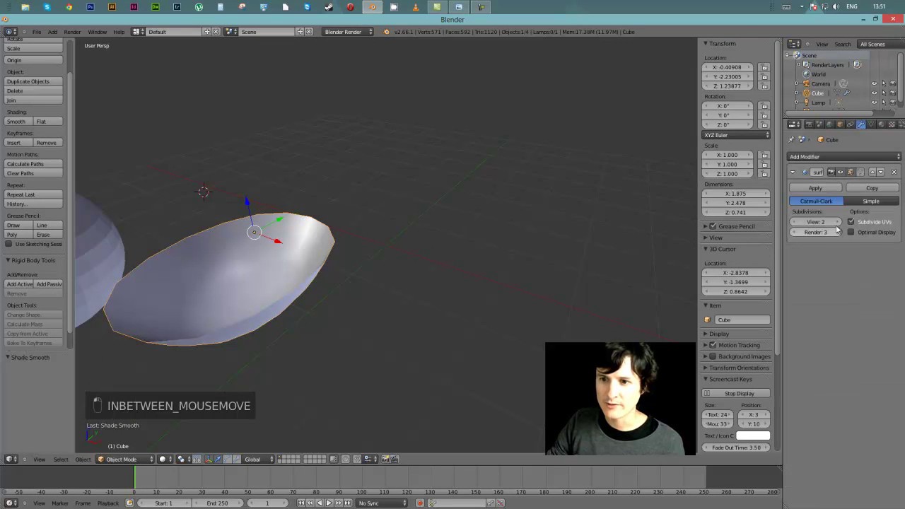
click(838, 222)
middle_drag(548, 263, 340, 280)
Step: Render the smoothed bowl again to inspect its surface, and close the render view
click(810, 124)
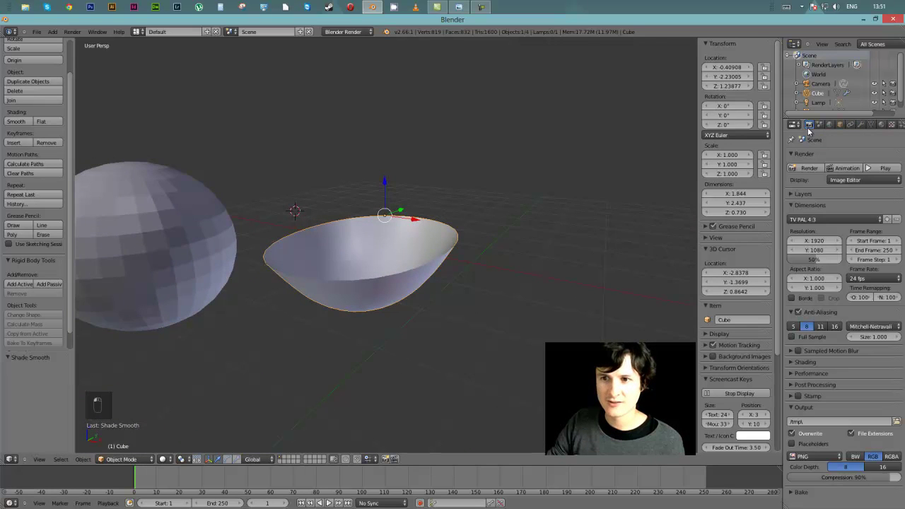
click(807, 169)
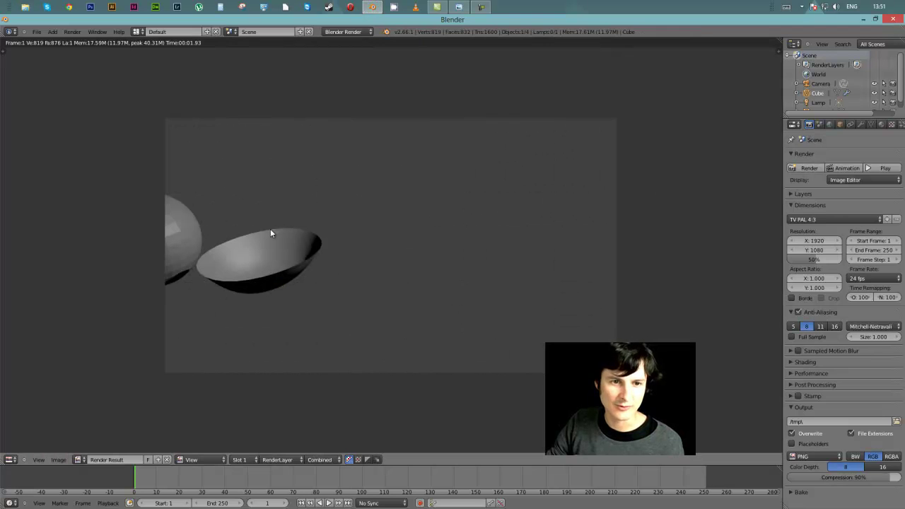
key(Tab)
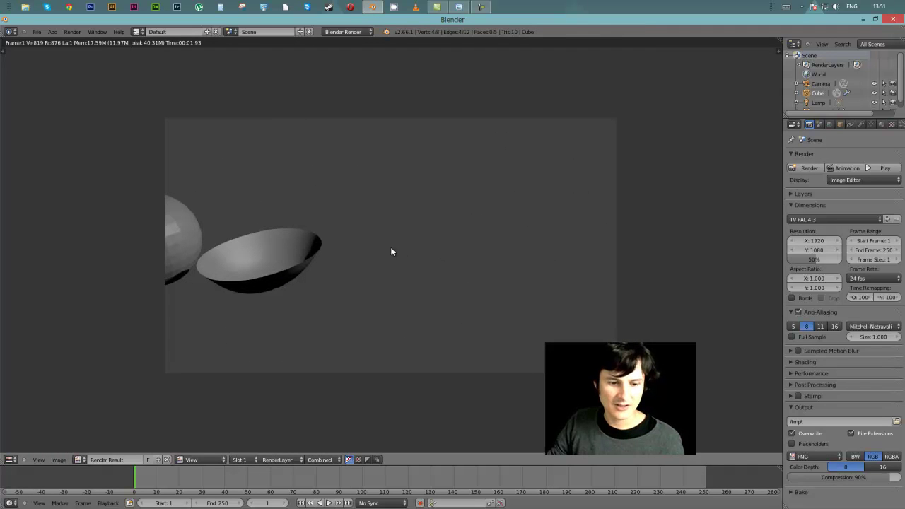
key(Escape)
Step: Try moving one rim corner vertex of the bowl's cage about 1.258 units along X, and undo the move
middle_drag(297, 275, 317, 294)
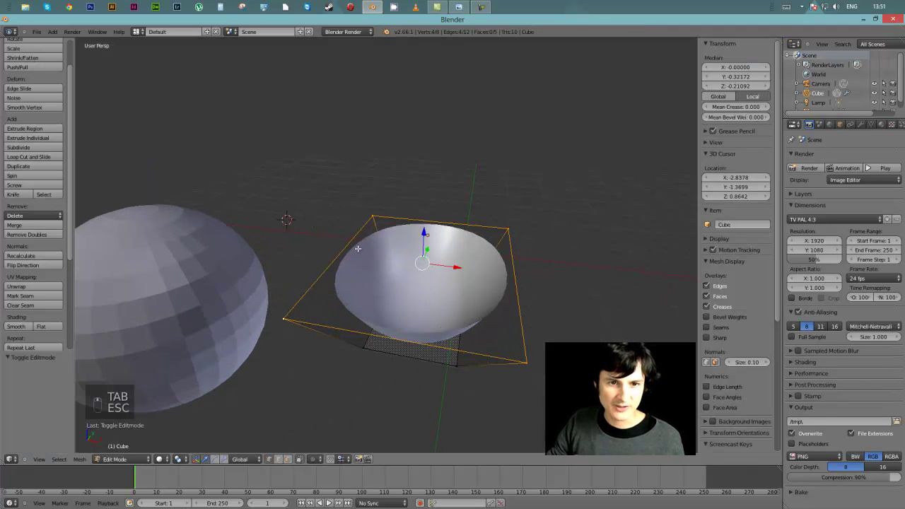
right_click(509, 221)
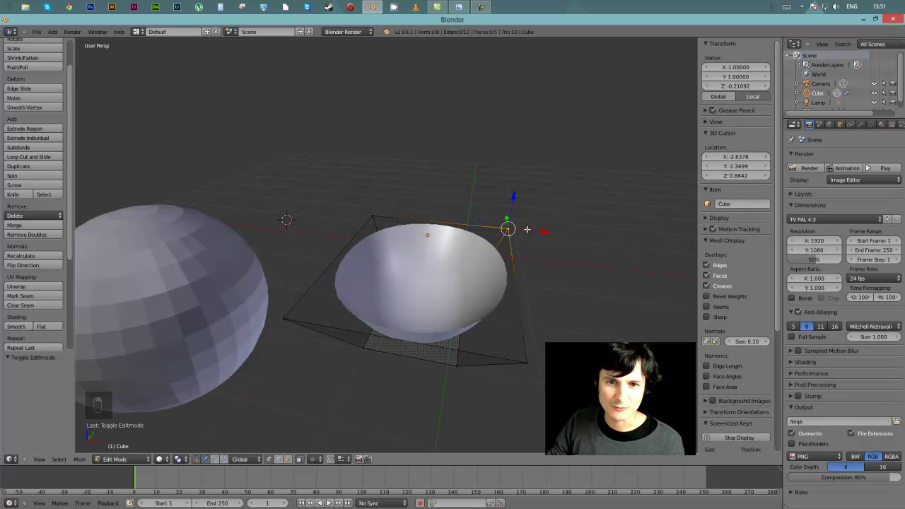
key(g)
key(x)
click(615, 226)
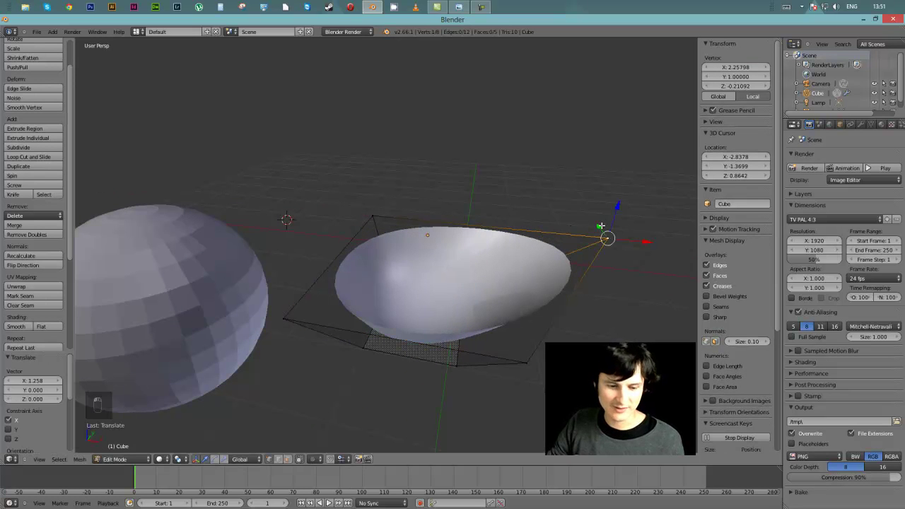
key(ctrl+z)
key(Tab)
Step: Select four neighbouring vertices forming a face on the sphere's upper side and move them about 0.425 units along X
right_click(179, 278)
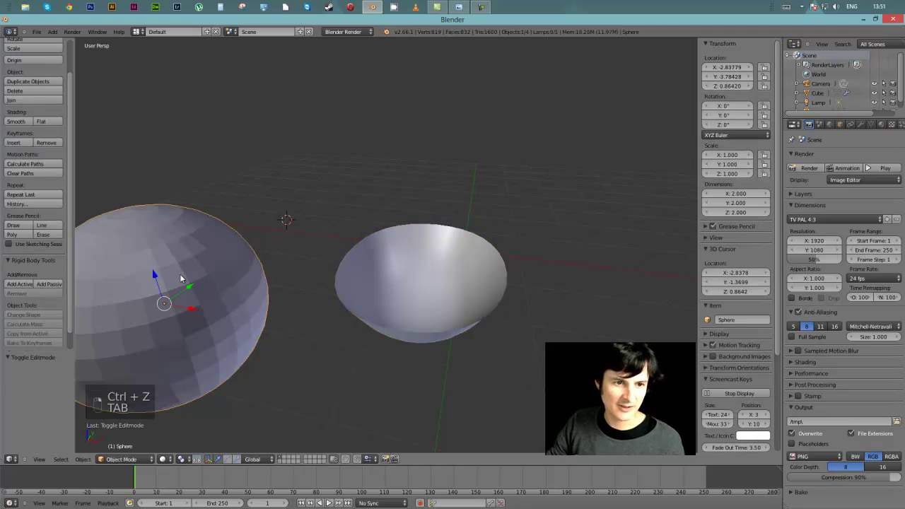
key(Tab)
middle_drag(182, 273, 207, 277)
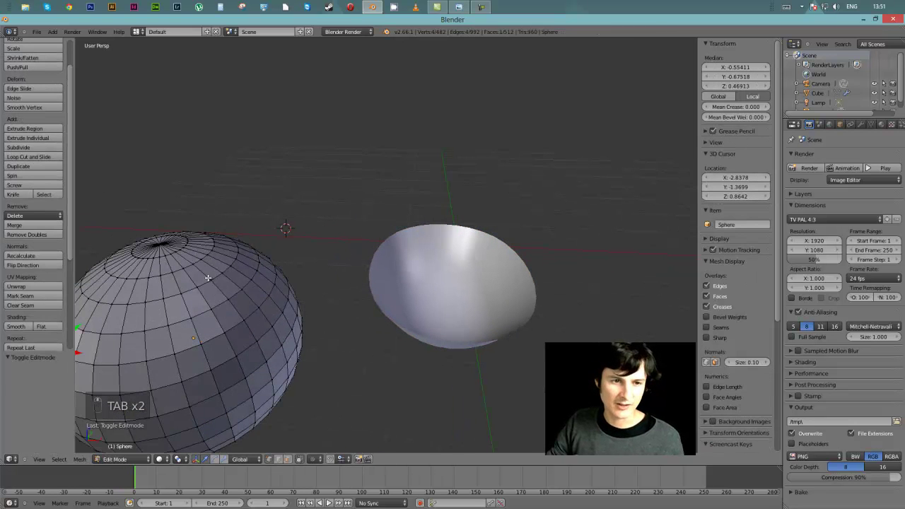
right_click(215, 282)
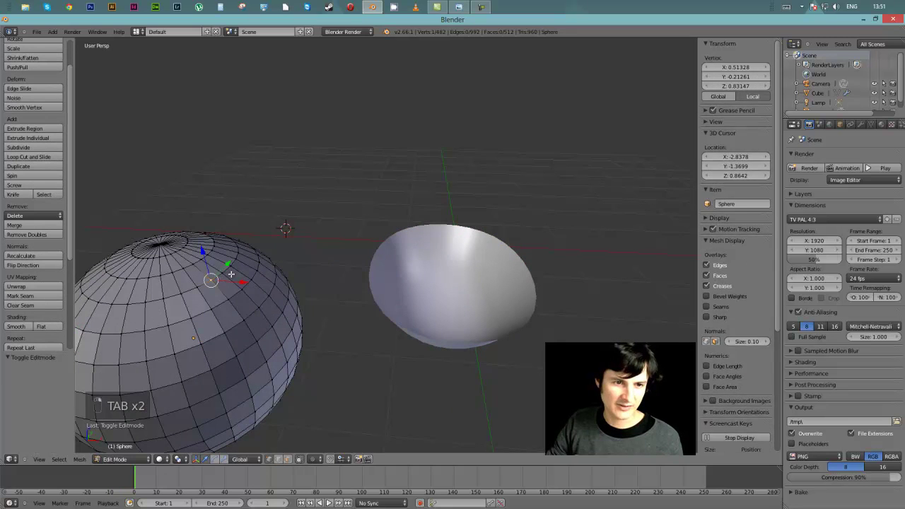
shift+right_click(225, 283)
key(g)
key(x)
click(314, 287)
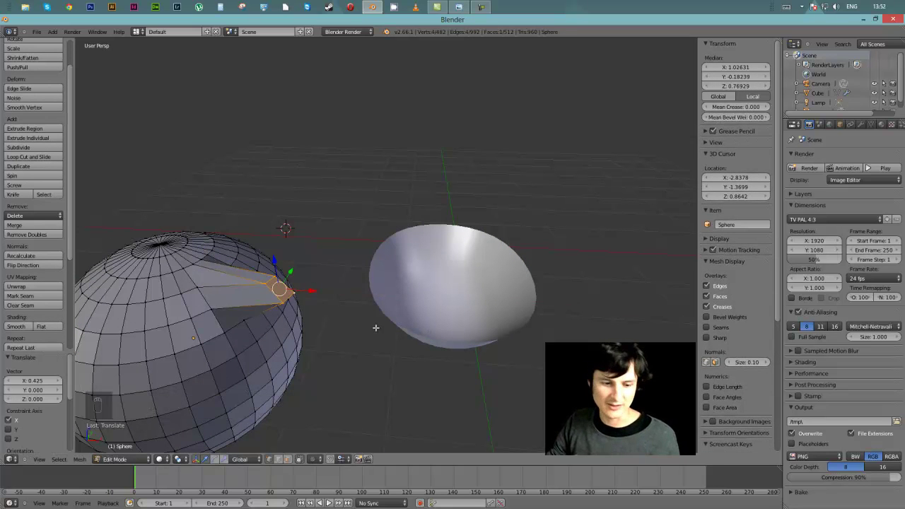
key(Escape)
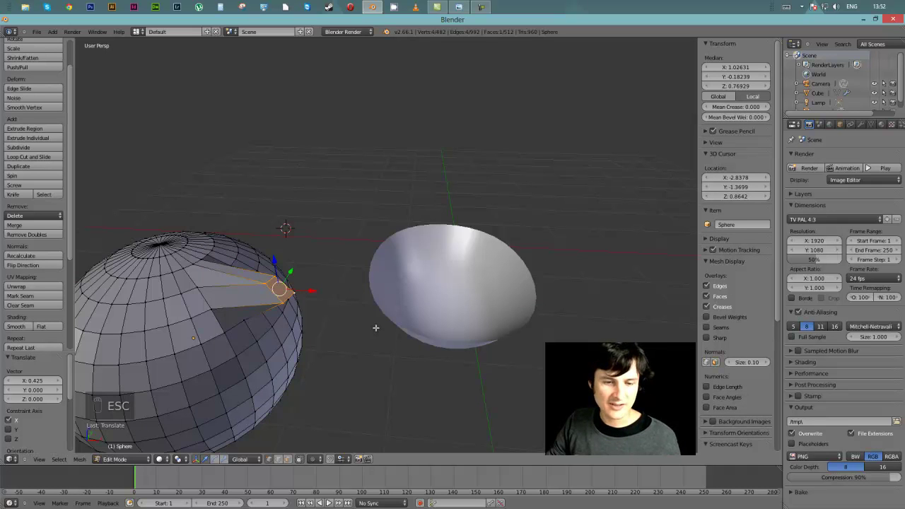
middle_drag(462, 297, 494, 264)
middle_drag(520, 225, 357, 279)
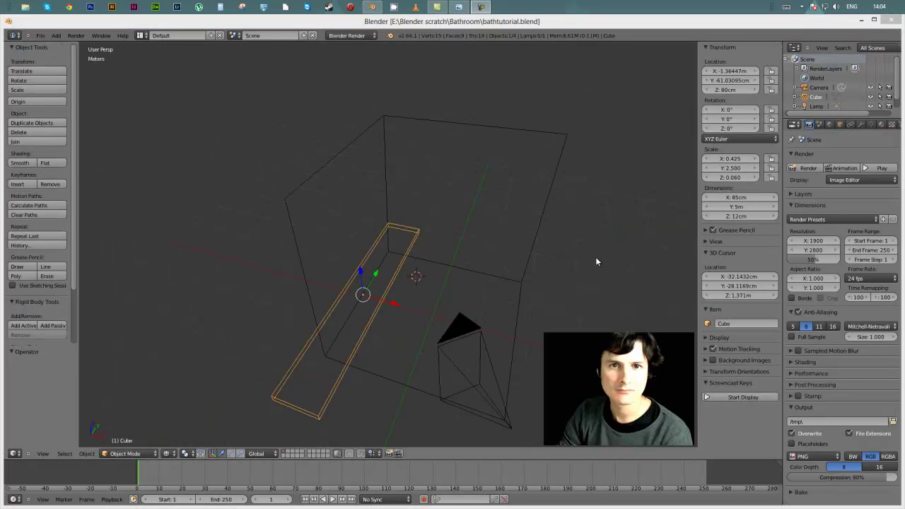
Step: Add a new cube mesh at the 3D cursor in the bathroom scene
middle_drag(596, 262, 420, 317)
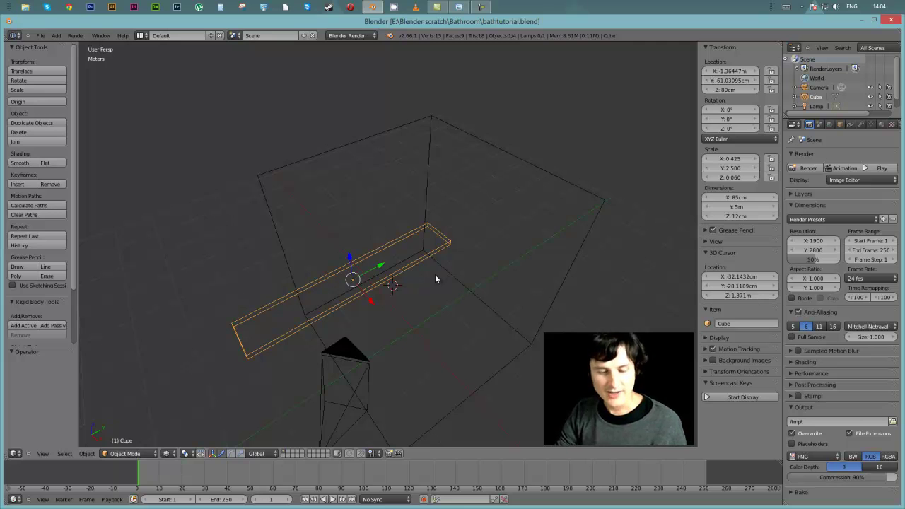
key(shift+a)
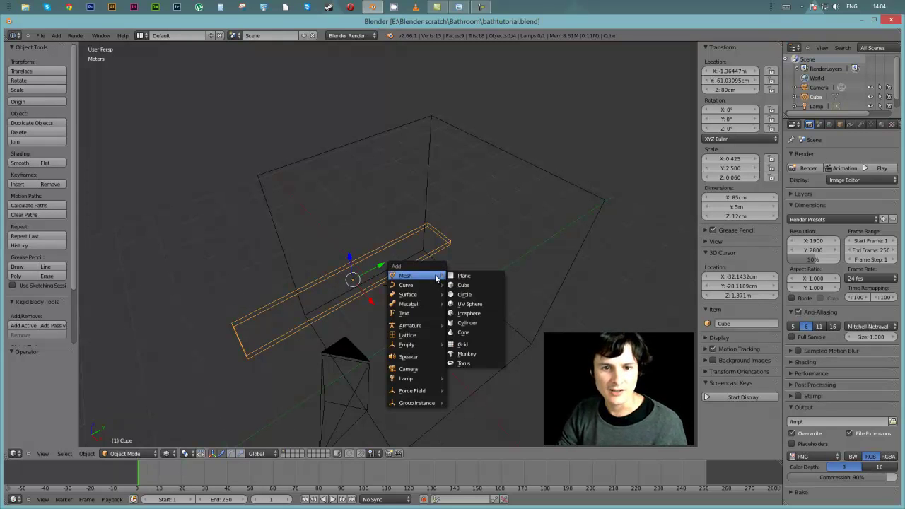
click(463, 285)
middle_drag(452, 283, 422, 263)
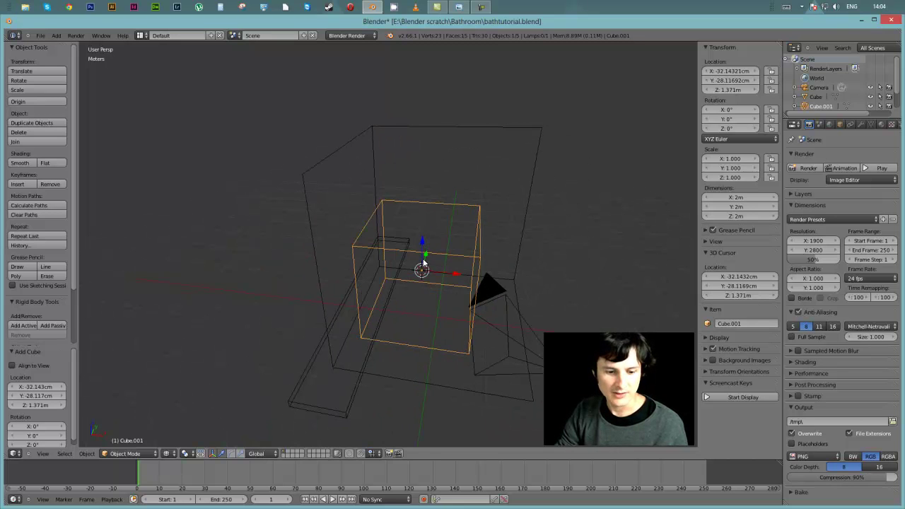
Step: Add a Subdivision Surface modifier to the new cube
click(860, 124)
click(836, 155)
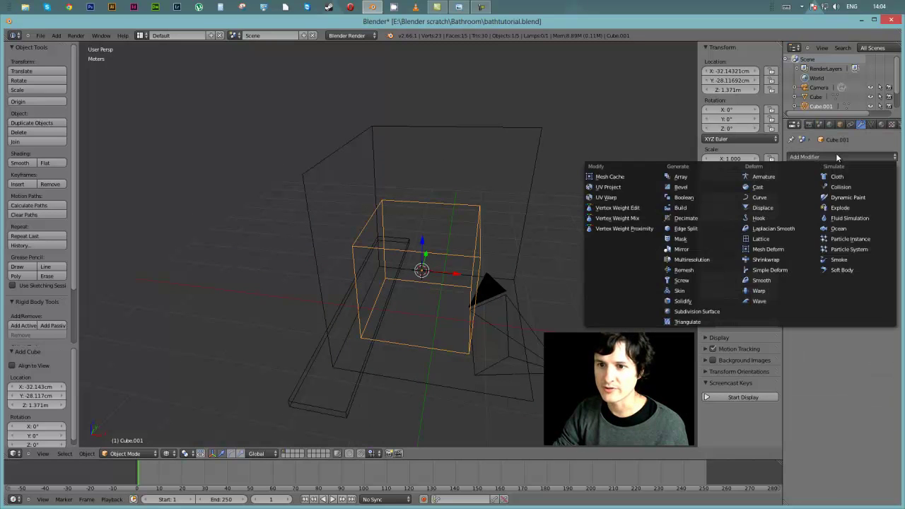
click(710, 312)
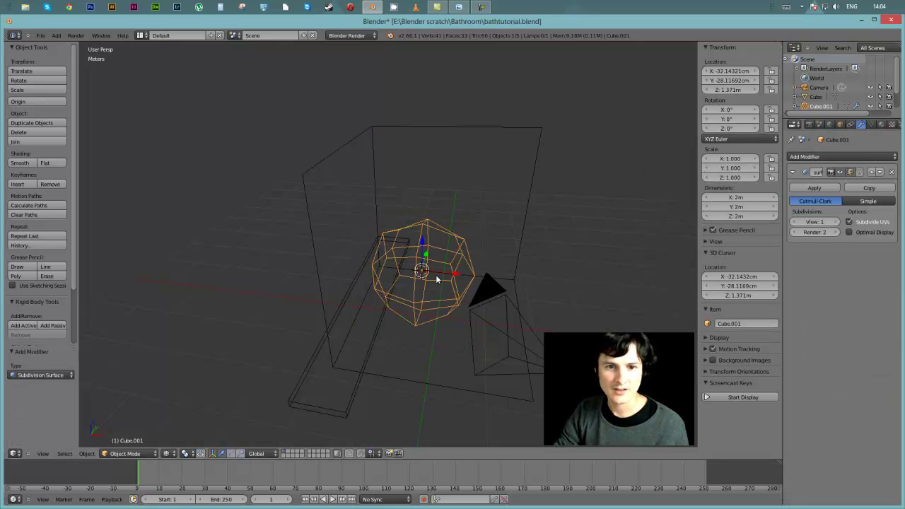
Step: Try three subdivisions for both the view and render levels on the cube's modifier
click(835, 223)
click(834, 232)
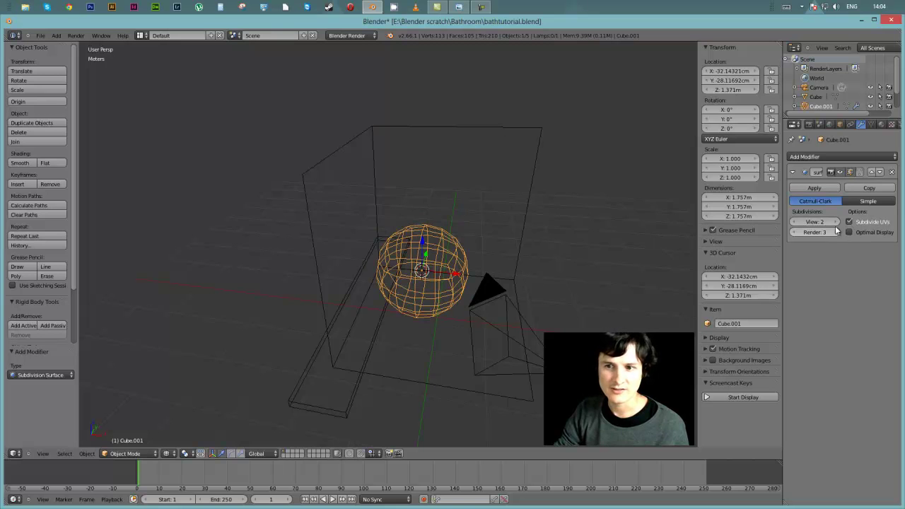
click(835, 222)
middle_drag(474, 269, 437, 273)
scroll(436, 273, up, 4)
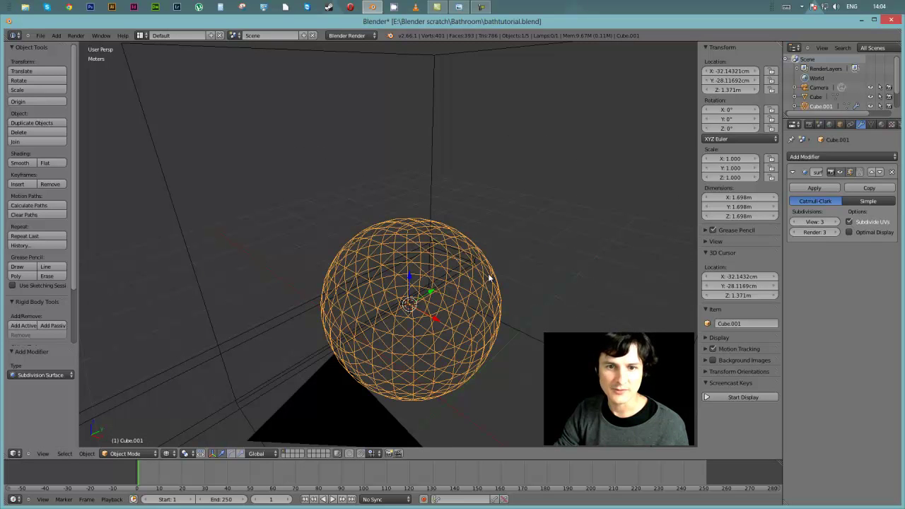
Step: Set the modifier's view and render subdivisions to 2 each
click(795, 222)
click(794, 233)
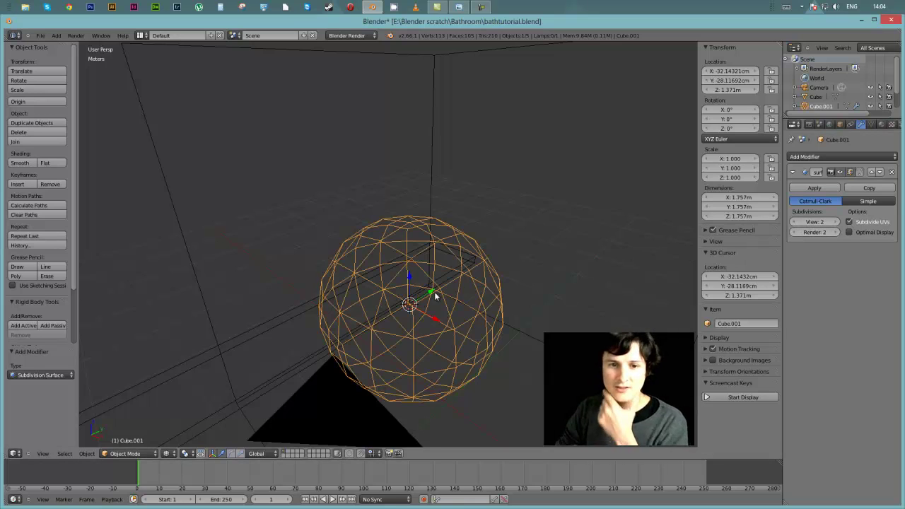
scroll(433, 298, down, 3)
middle_drag(434, 300, 485, 318)
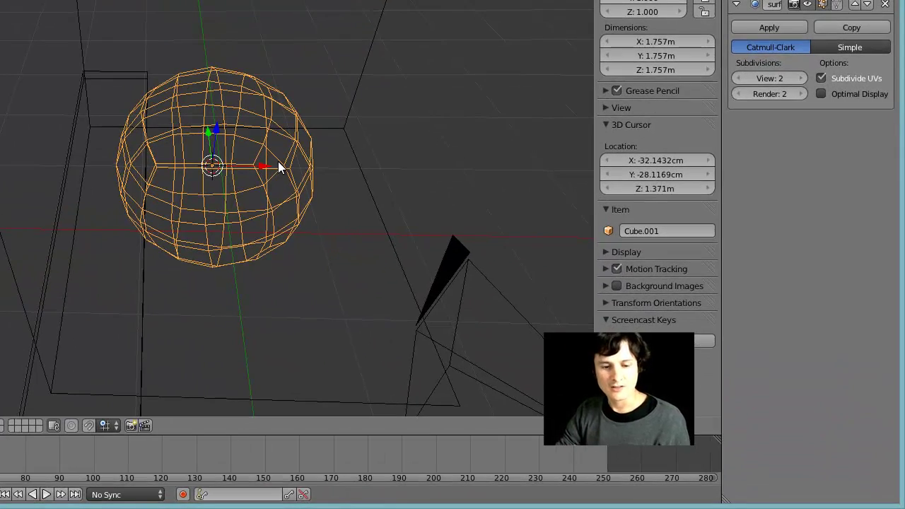
Step: Enter mesh editing on the cube and add one horizontal loop cut around the middle of its cage
key(Tab)
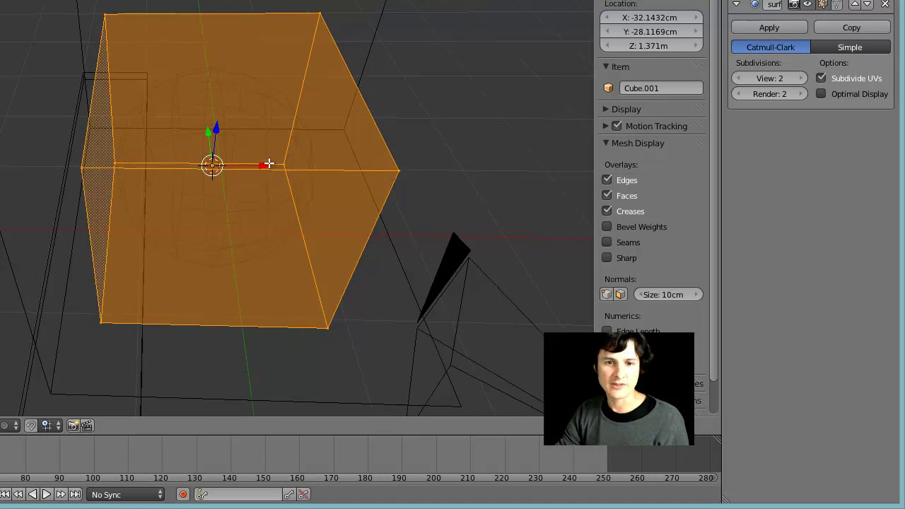
middle_drag(268, 166, 263, 126)
key(a)
key(ctrl+r)
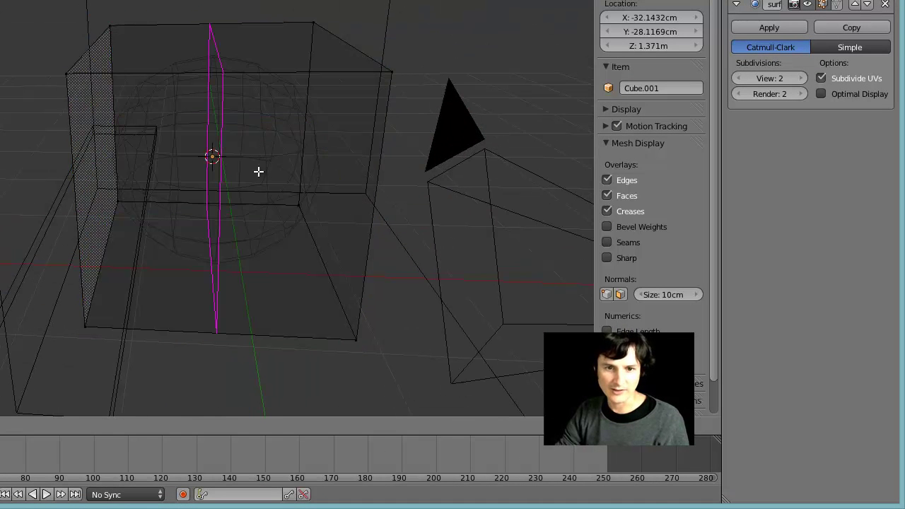
click(282, 183)
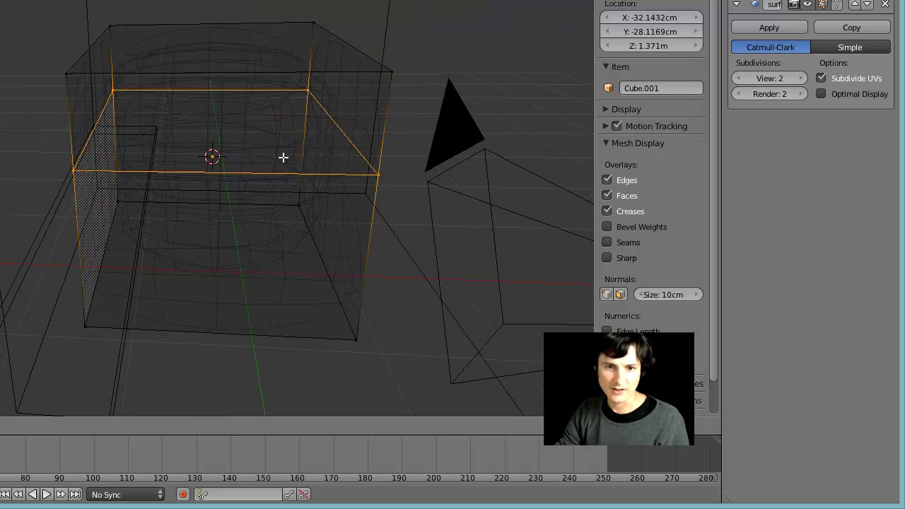
click(291, 166)
Step: Compare the subdivided cube in wireframe and solid shading, and examine its rounded form against the cage
middle_drag(297, 168, 185, 168)
key(z)
key(z)
key(z)
key(z)
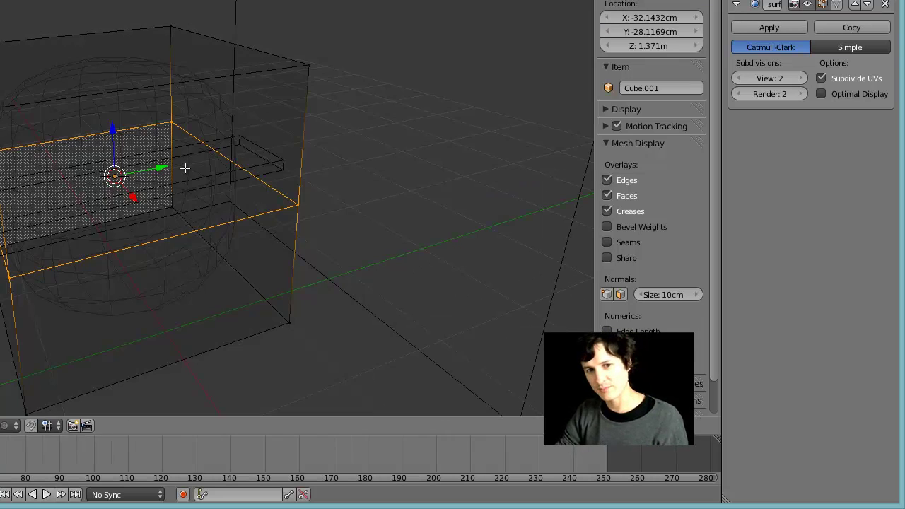
key(z)
key(z)
key(z)
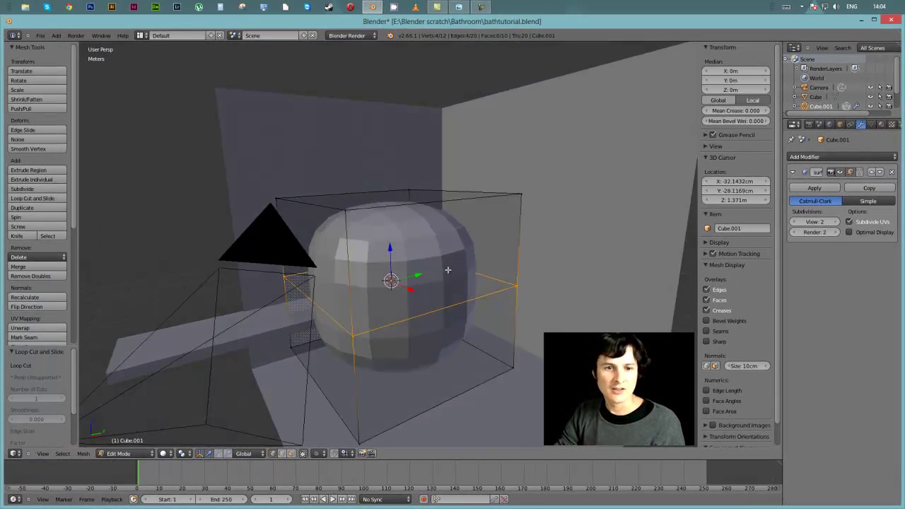
scroll(448, 270, up, 2)
middle_drag(416, 280, 479, 299)
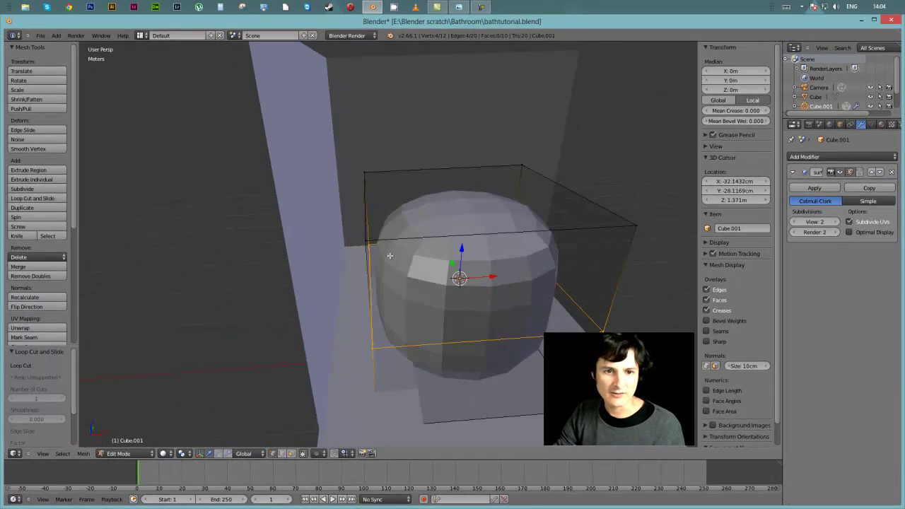
Step: Select the four upper corner vertices of the cage and delete them to open the top of the shape
right_click(369, 241)
shift+right_click(382, 173)
shift+right_click(525, 163)
shift+right_click(633, 224)
key(x)
click(597, 225)
Step: Select the four vertices of the cage's side face on the positive Y side and move them outward along Y
middle_drag(471, 233, 408, 242)
right_click(428, 237)
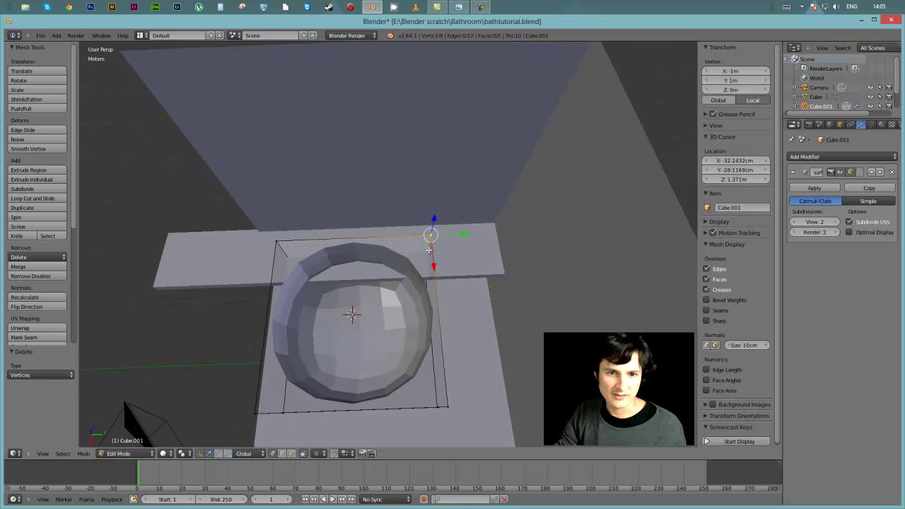
key(KP_8)
key(KP_8)
key(z)
key(KP_8)
key(KP_8)
shift+right_click(430, 310)
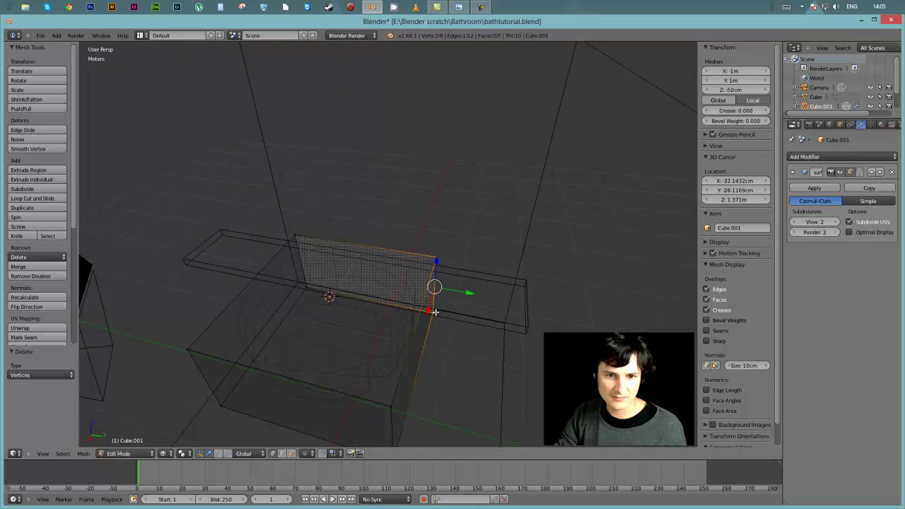
shift+middle_drag(407, 407, 416, 380)
shift+right_click(404, 415)
shift+right_click(406, 424)
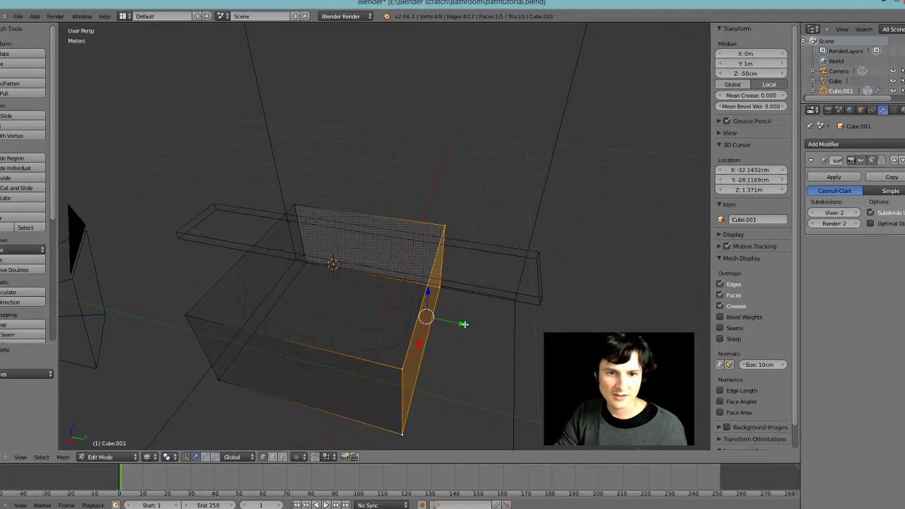
drag(463, 324, 523, 312)
key(ctrl+space)
Step: Select the four rim vertices of the open cage in solid shading and lower them along Z
mouse_move(553, 279)
middle_down()
mouse_move(497, 252)
mouse_move(570, 214)
mouse_move(498, 203)
mouse_move(446, 236)
mouse_move(369, 200)
middle_up()
key(z)
right_click(212, 150)
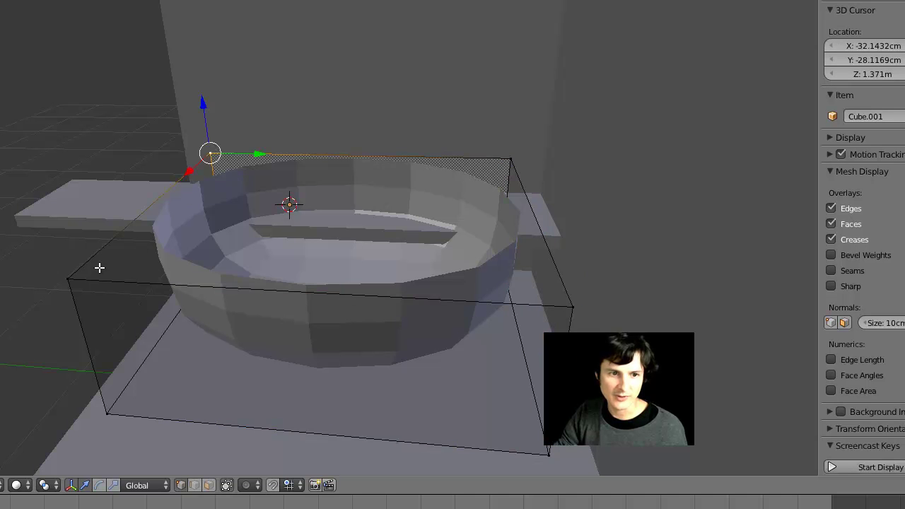
shift+right_click(84, 277)
shift+right_click(504, 162)
shift+right_click(571, 306)
drag(336, 159, 332, 191)
middle_drag(332, 191, 424, 188)
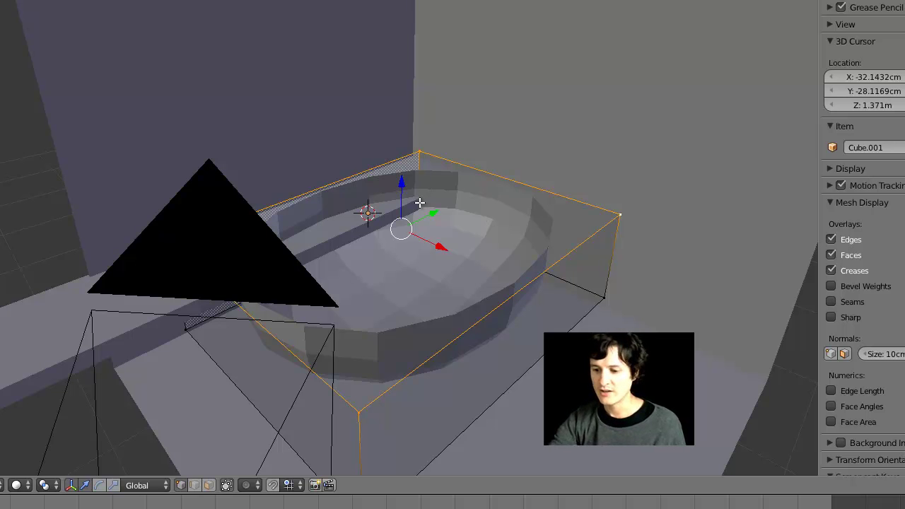
Step: Isolate the bowl in local view, select the four base vertices of its cage and scale them inward
key(KP_Divide)
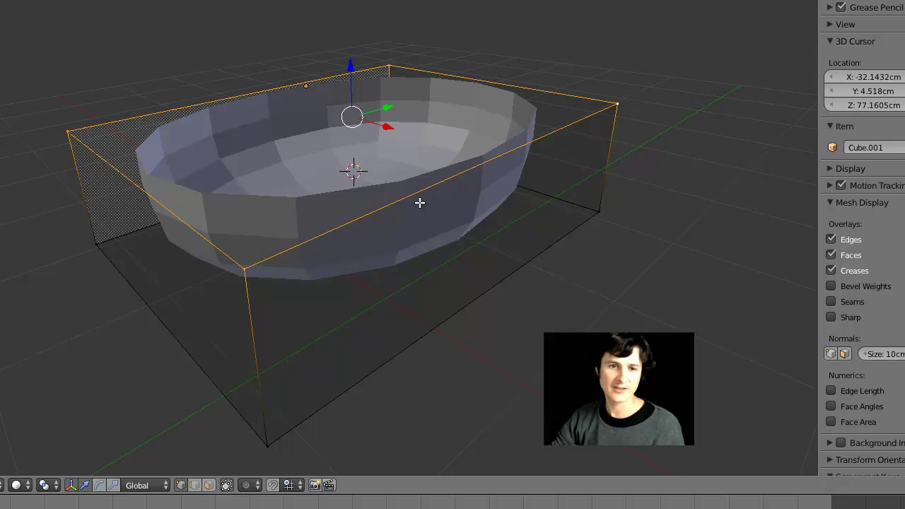
middle_drag(416, 168, 638, 69)
right_click(639, 65)
shift+right_click(570, 275)
shift+right_click(230, 304)
shift+right_click(39, 159)
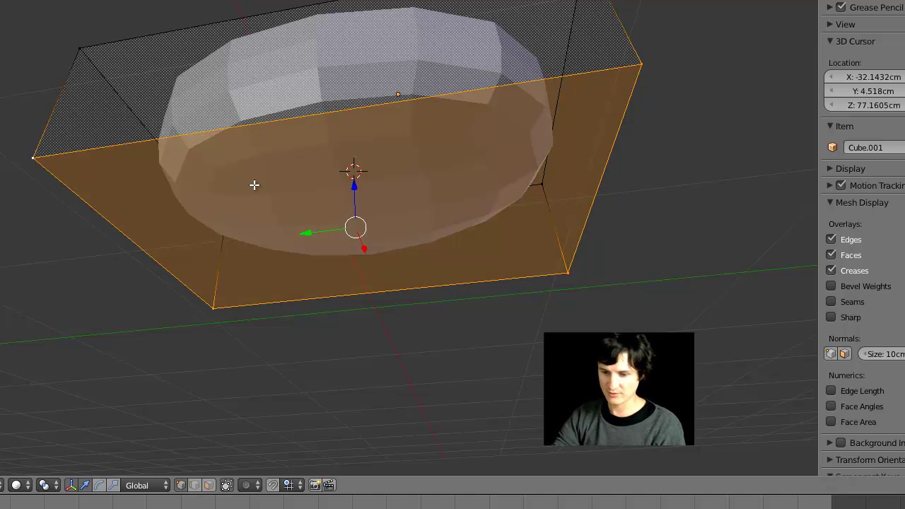
key(ctrl+KP_7)
key(s)
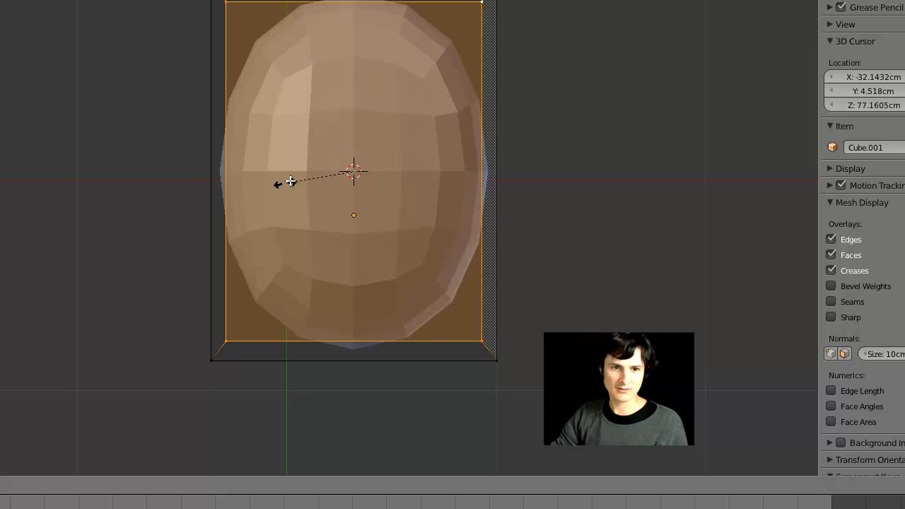
click(304, 175)
Step: Return to Object Mode, apply smooth shading to the bowl and bring back the full bathroom scene
scroll(870, 424, down, 2)
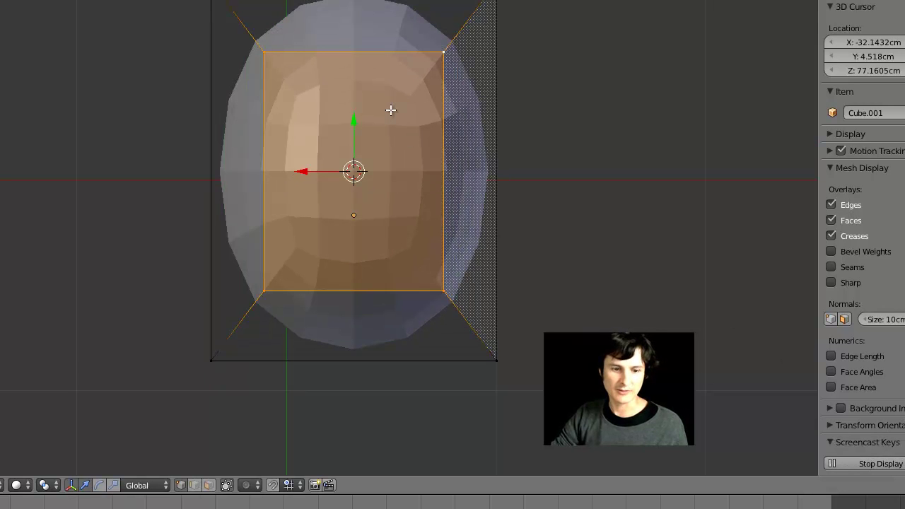
middle_drag(393, 119, 562, 320)
key(Tab)
middle_drag(438, 235, 413, 157)
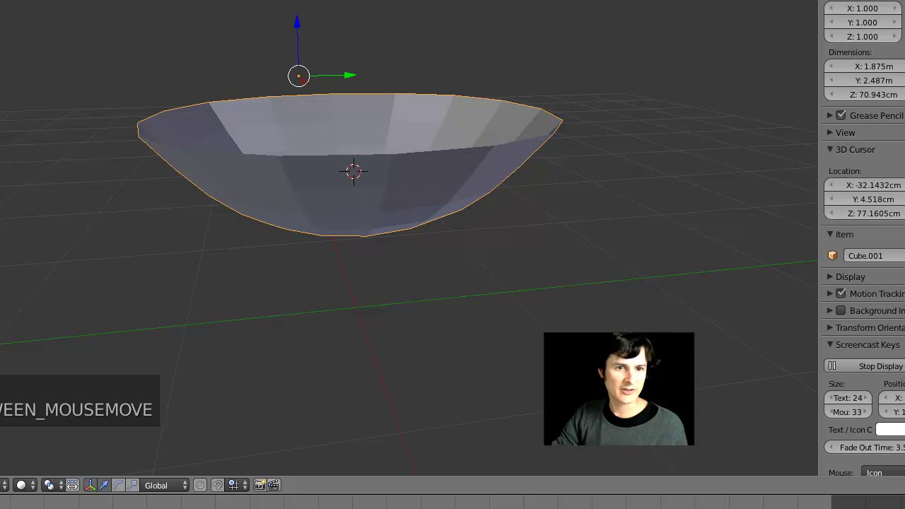
mouse_move(108, 75)
middle_down()
mouse_move(259, 186)
mouse_move(308, 92)
mouse_move(259, 105)
middle_up()
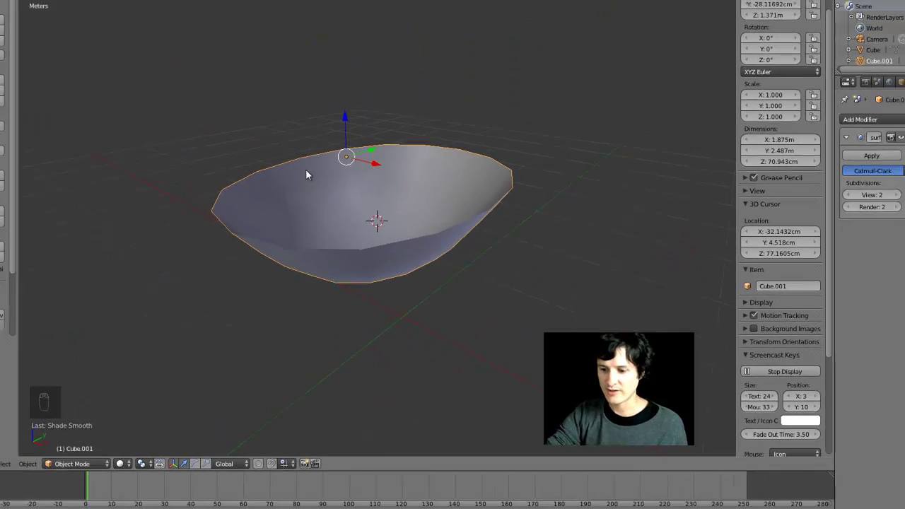
key(KP_Divide)
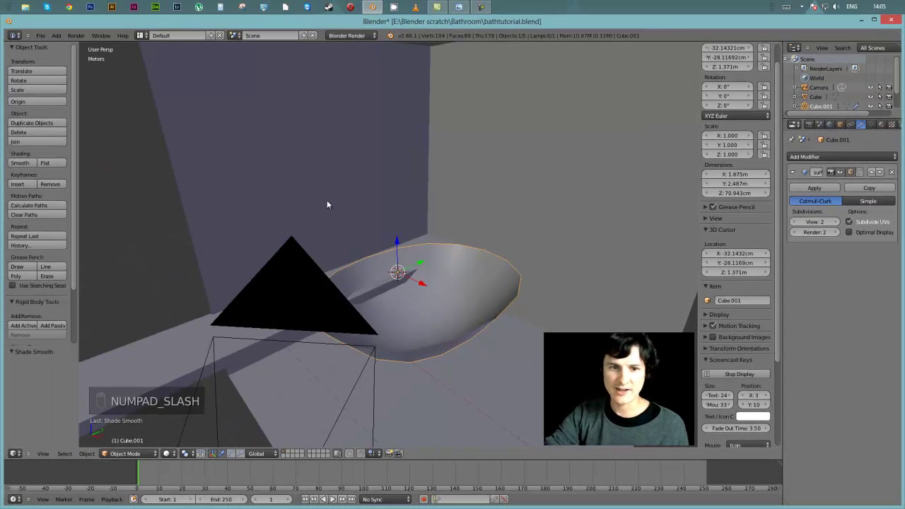
Step: Scale the whole basin uniformly to about 0.426 in the top view
scroll(329, 203, down, 5)
middle_drag(423, 214, 389, 253)
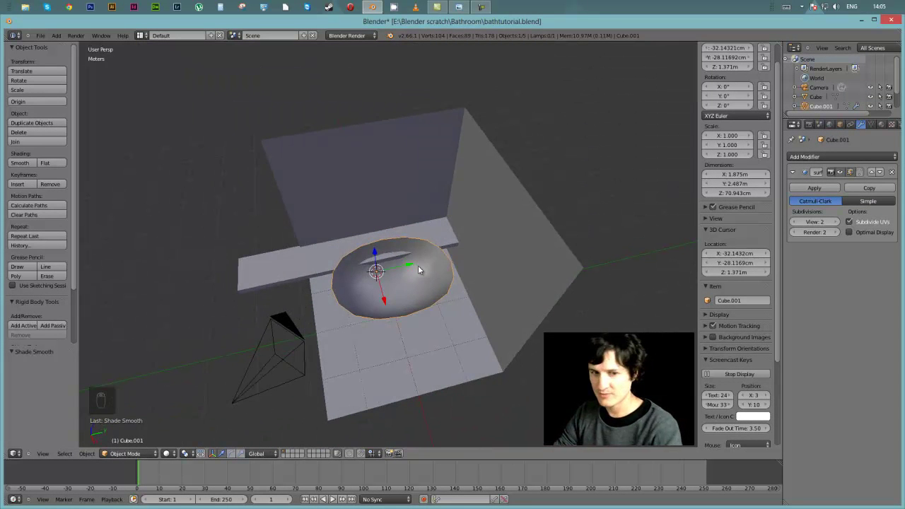
key(KP_7)
key(s)
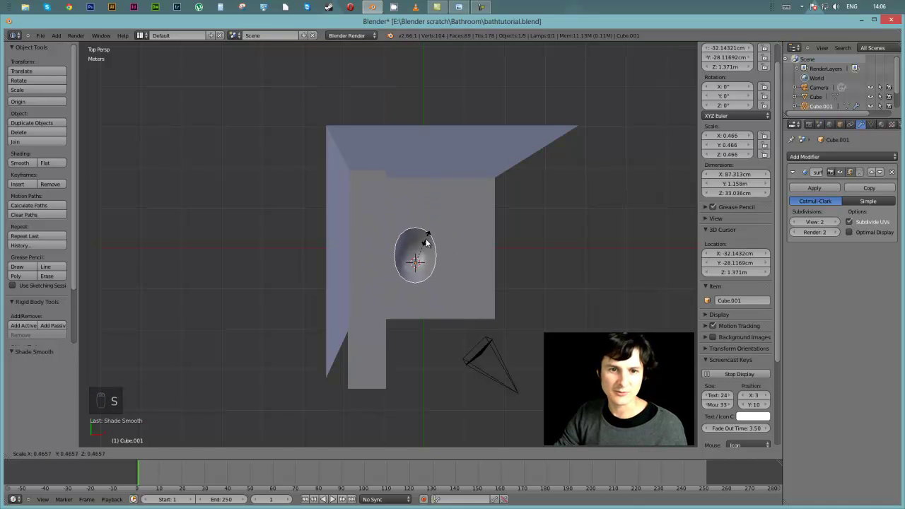
click(433, 245)
Step: Move the basin over the counter, about -1.005 m along X and about 44.9 cm along Y
key(g)
key(x)
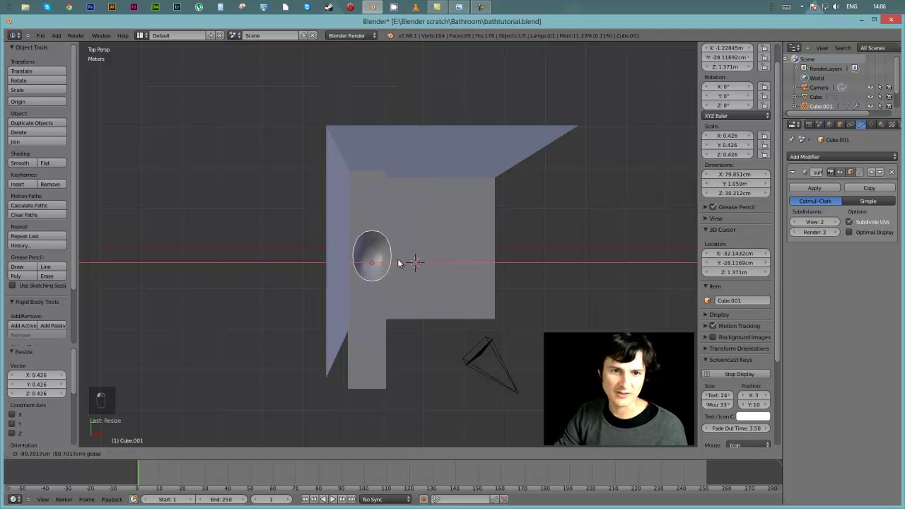
click(393, 263)
key(g)
key(y)
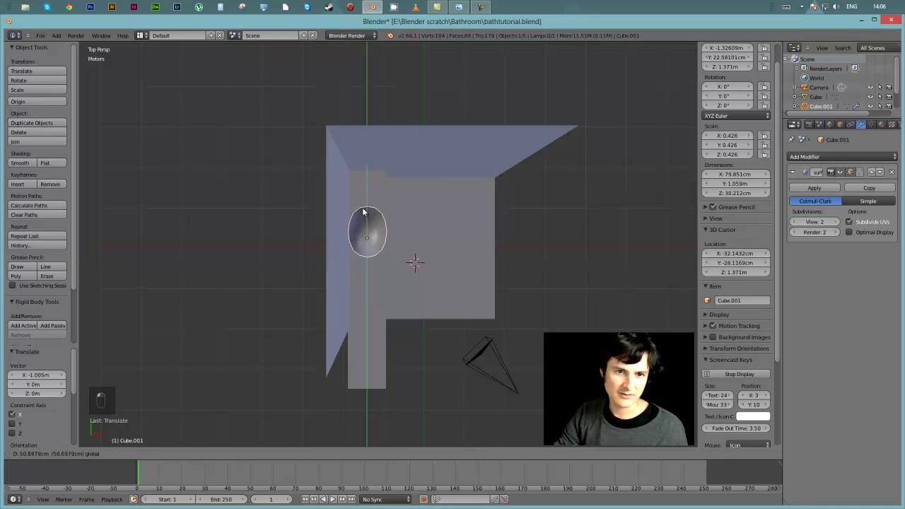
click(446, 248)
Step: Shift the basin about 18.5 cm along X, move it back about 15.6 cm, and check the placement through the camera
middle_drag(447, 249, 448, 244)
key(KP_0)
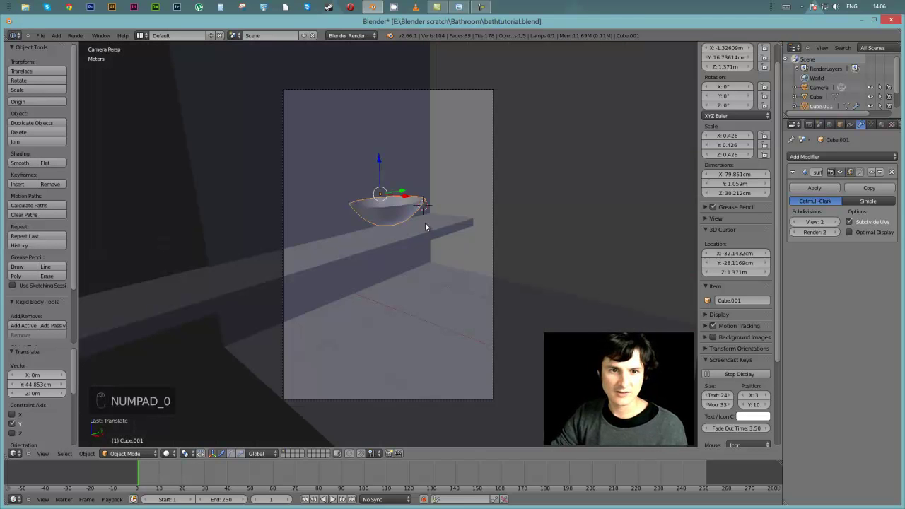
drag(406, 205, 417, 205)
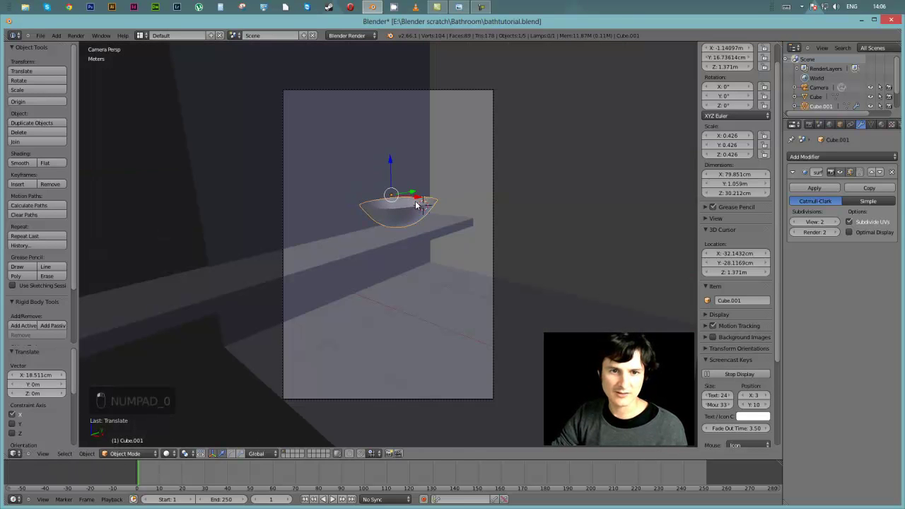
key(KP_7)
drag(413, 246, 405, 239)
key(KP_0)
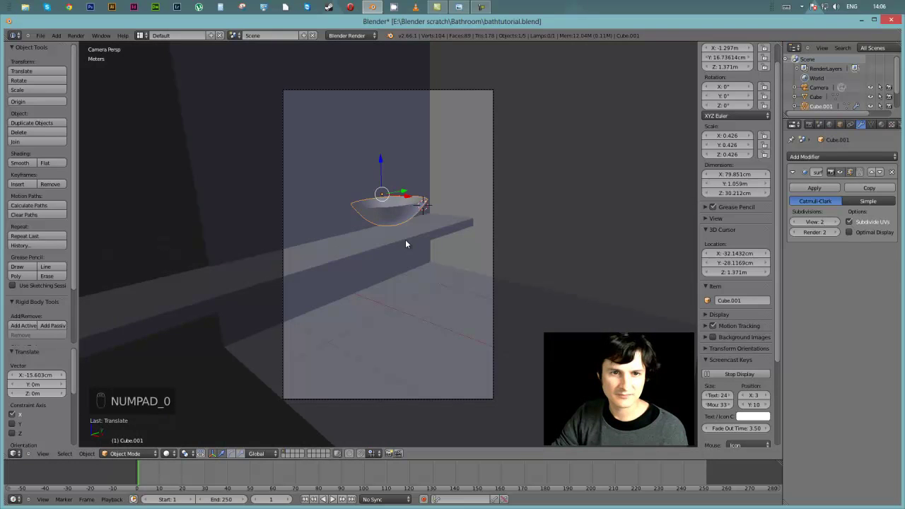
middle_drag(405, 244, 395, 264)
key(KP_0)
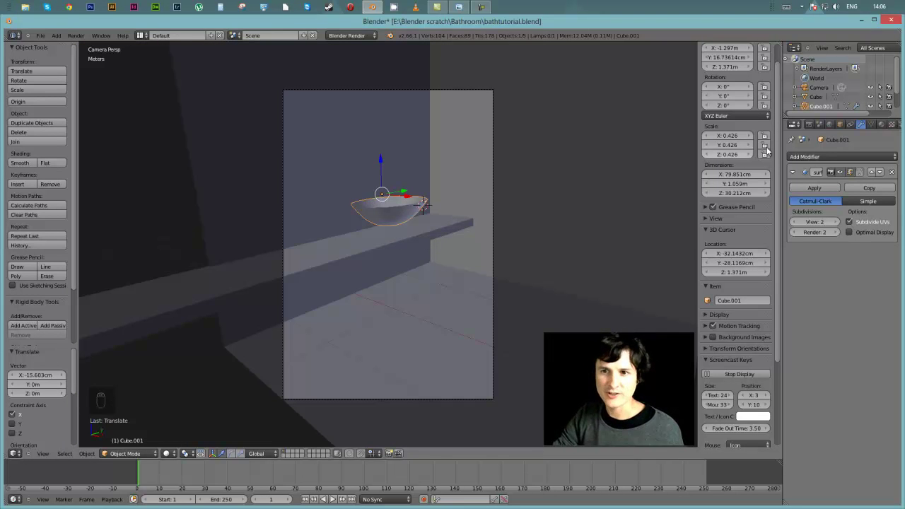
Step: Render the scene to examine the basin and its shadow on the counter, and close the render view
click(809, 125)
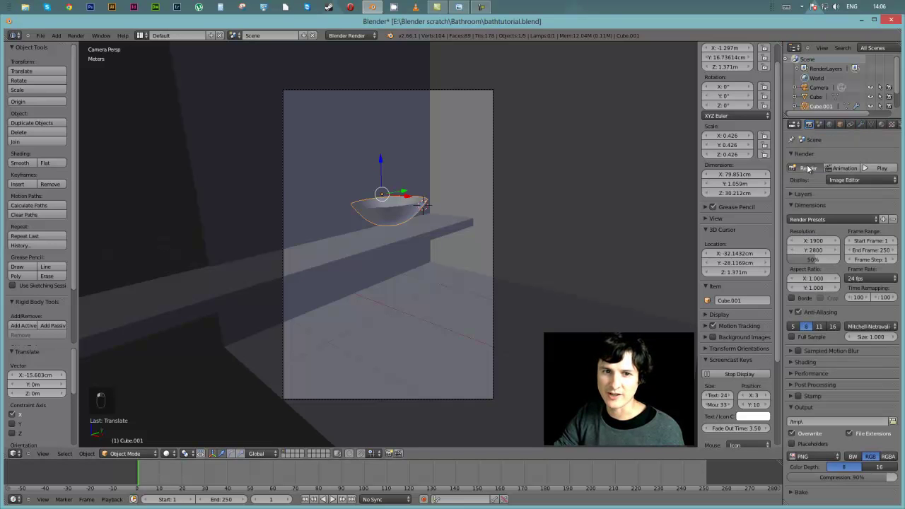
click(808, 167)
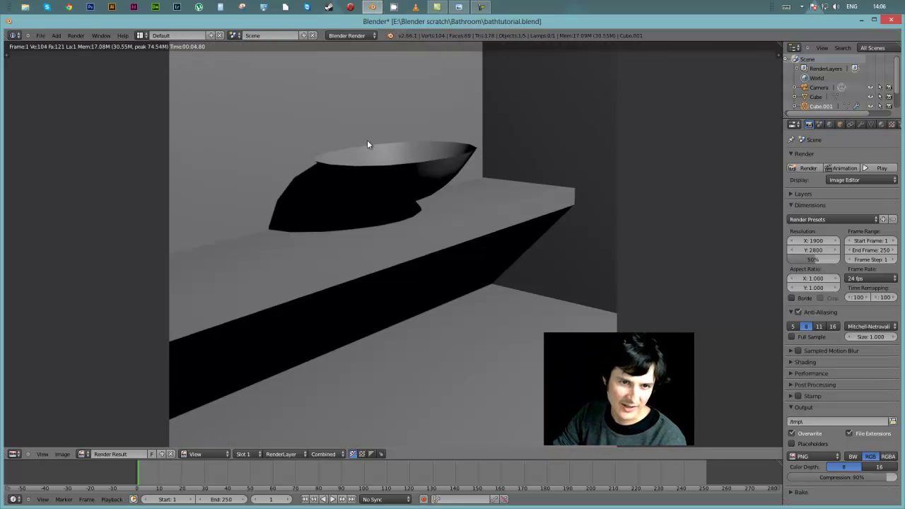
click(859, 125)
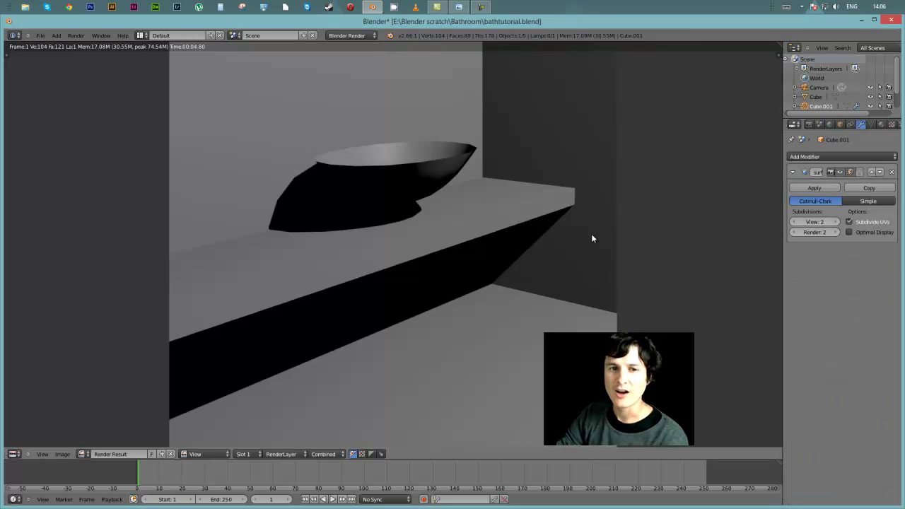
key(Escape)
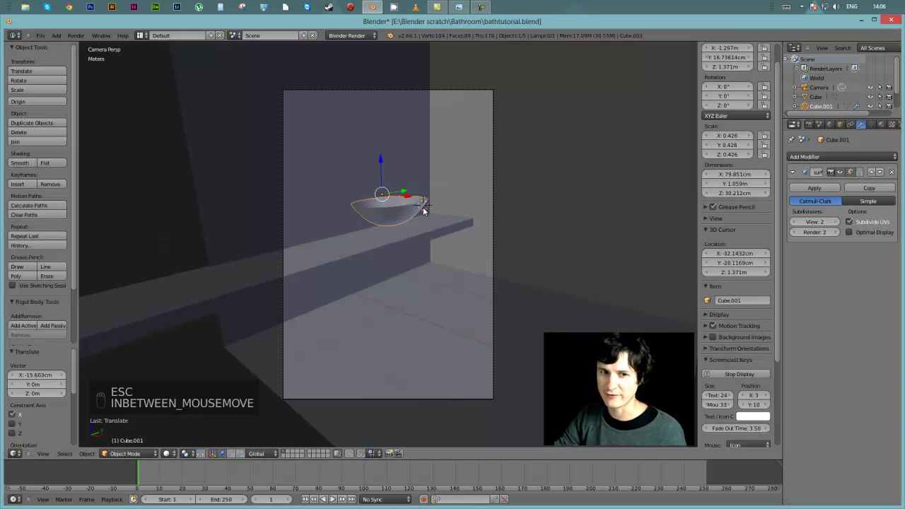
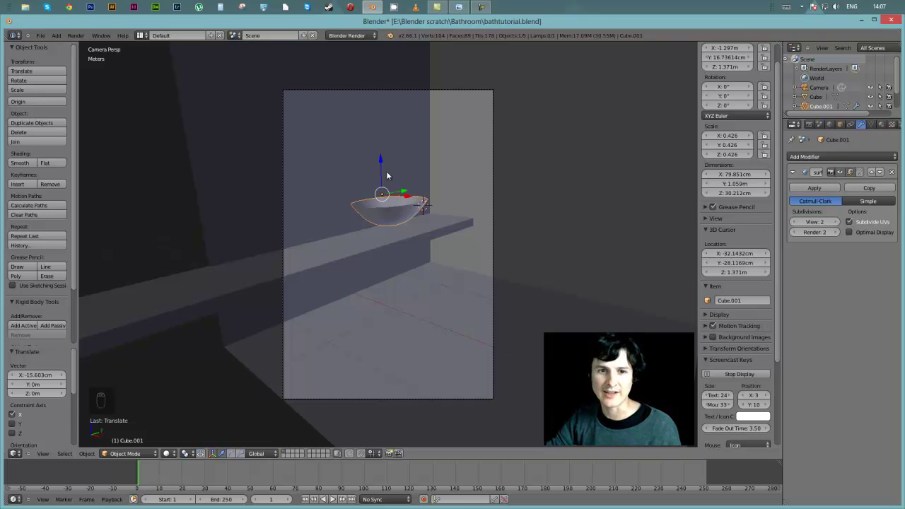
Step: Lower the basin about 10 cm along Z towards the counter in the front orthographic wireframe view
key(KP_1)
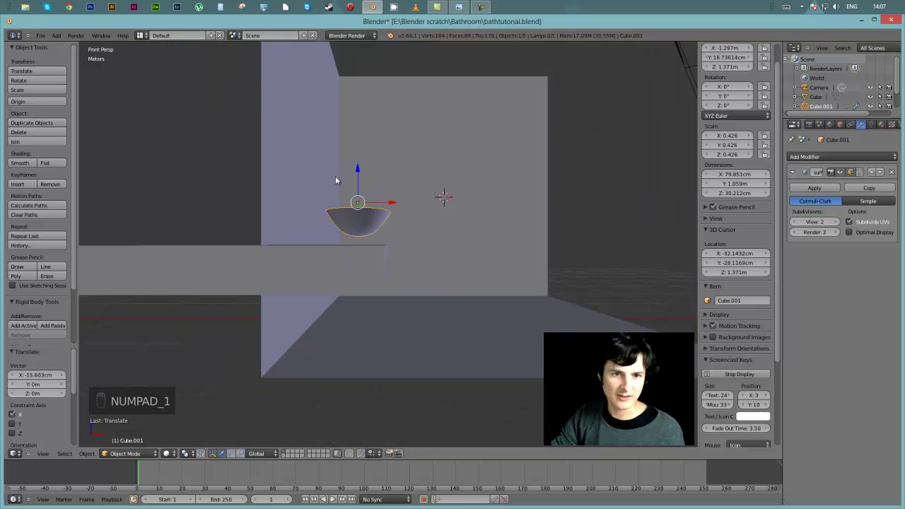
key(KP_5)
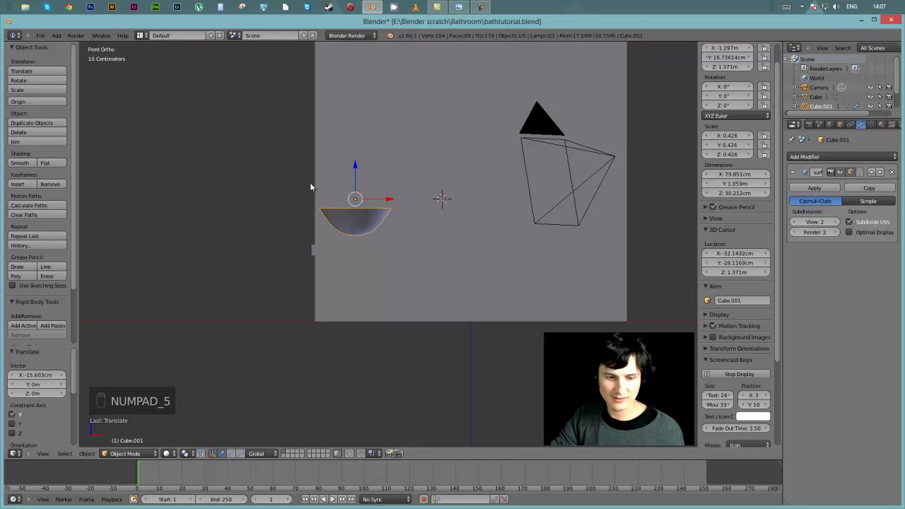
key(z)
key(g)
key(z)
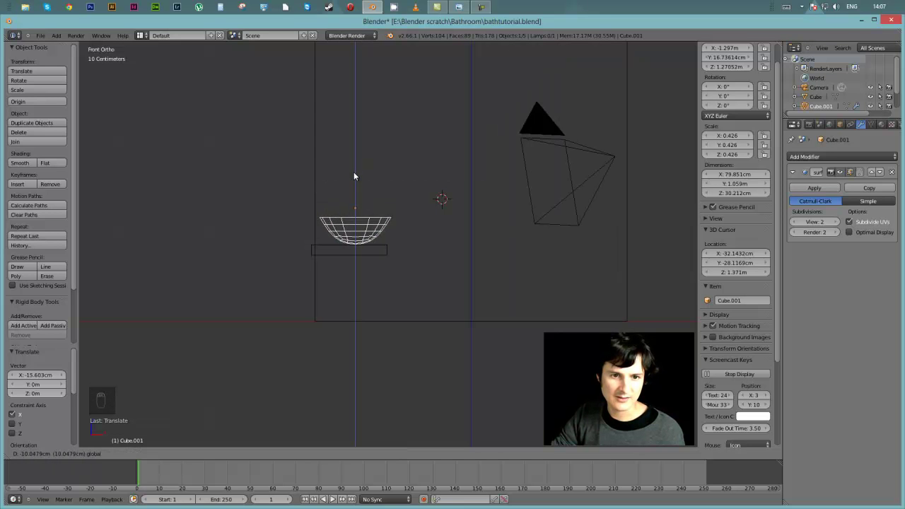
Step: Lower the basin about 10.6 cm along Z onto the counter and check its placement in camera view
click(354, 176)
middle_drag(444, 188, 417, 199)
key(KP_0)
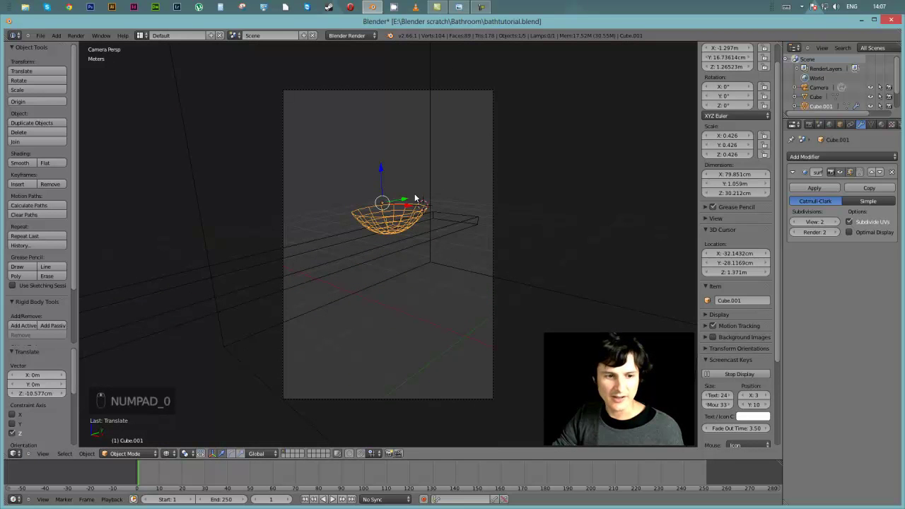
key(Tab)
key(Tab)
Step: Switch the viewport to solid shading and inspect the inside of the basin up close
middle_drag(410, 200, 416, 218)
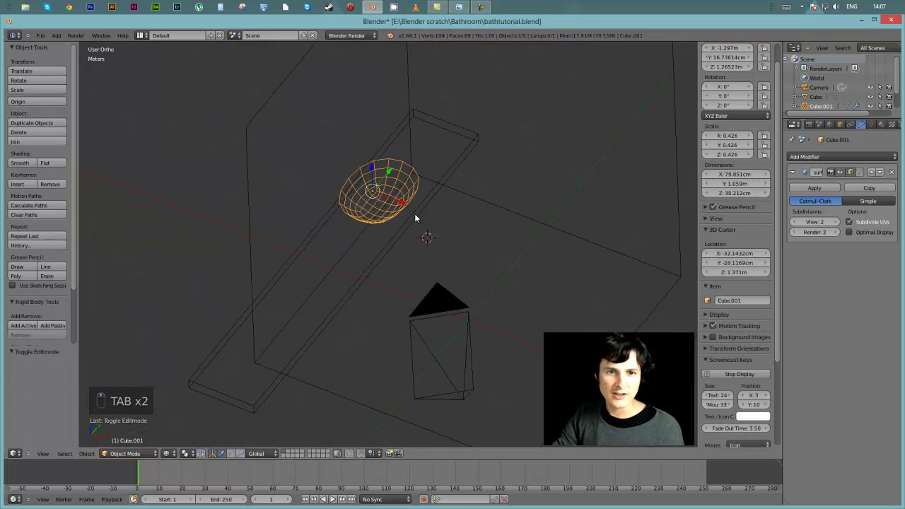
scroll(414, 214, up, 3)
key(z)
scroll(410, 208, up, 5)
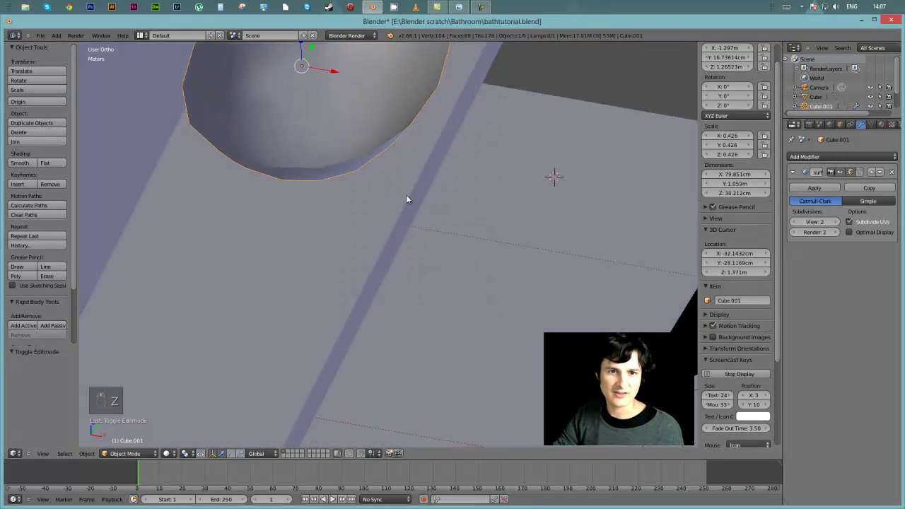
middle_drag(407, 199, 426, 265)
scroll(391, 157, down, 3)
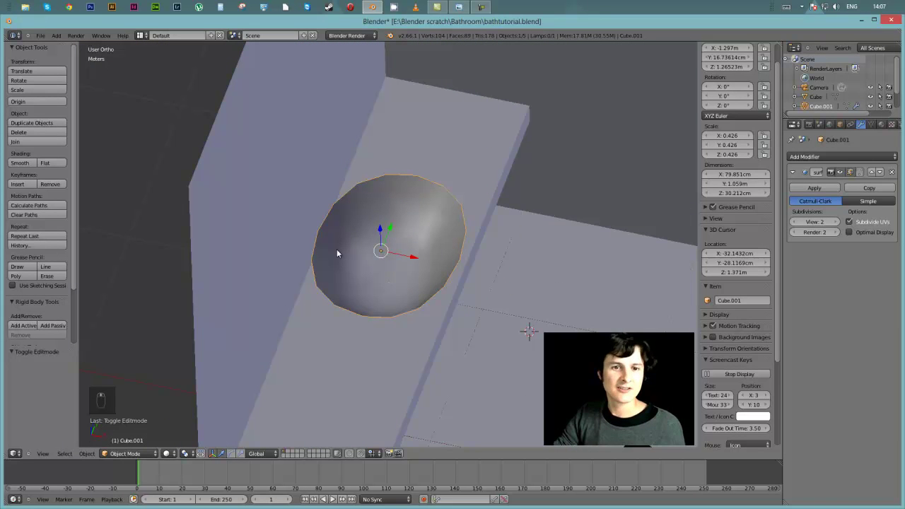
Step: Add a Solidify modifier to the basin below its existing Subdivision Surface modifier
click(863, 157)
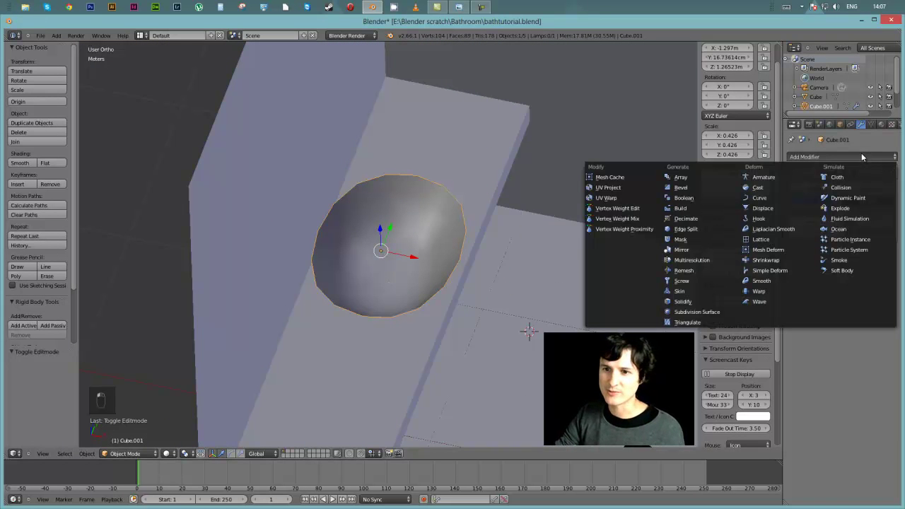
click(697, 308)
middle_drag(414, 269, 406, 270)
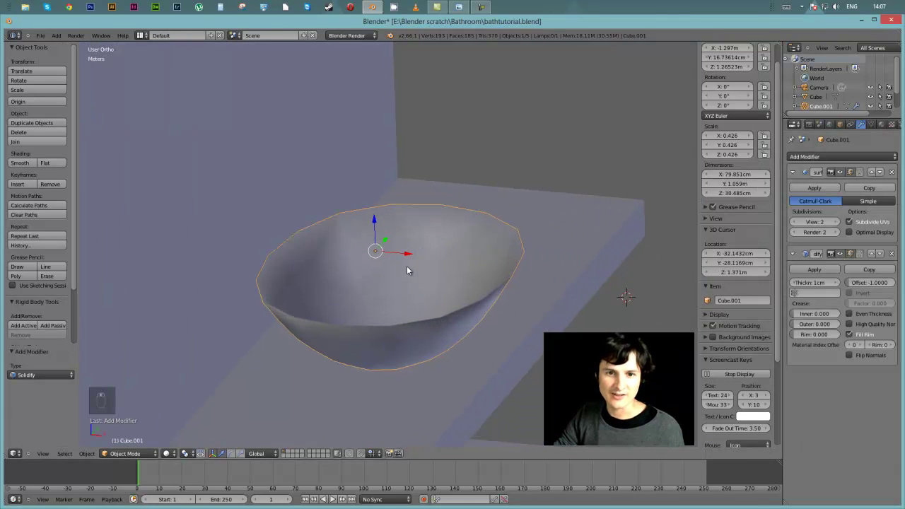
Step: Set the basin's Solidify thickness to 100 mm
click(820, 281)
text(100mm)
key(Return)
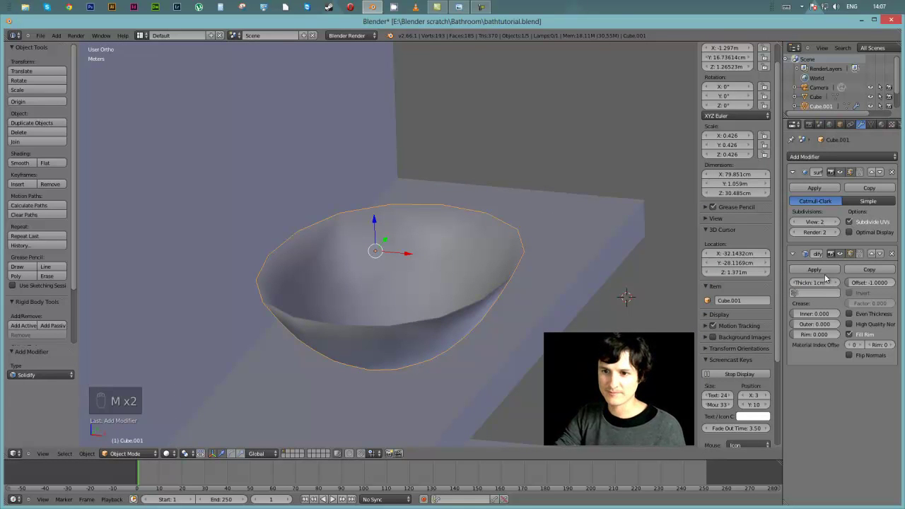
click(822, 281)
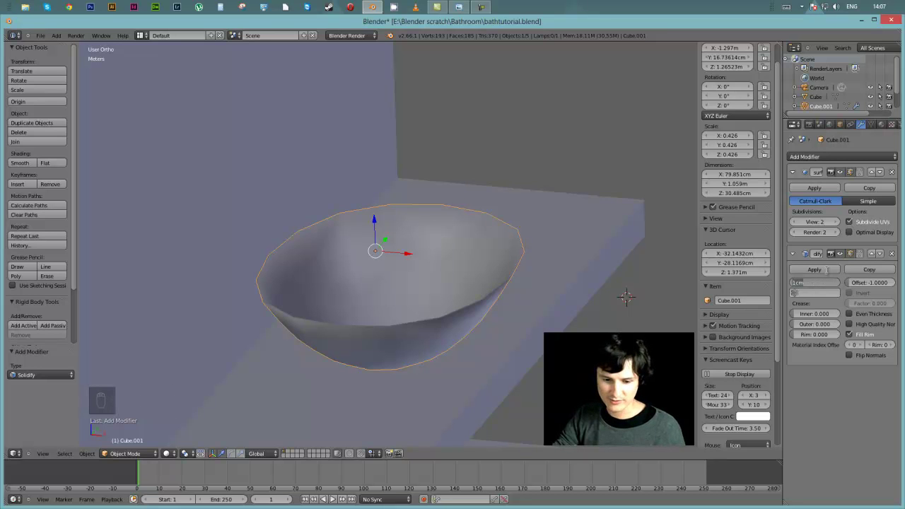
text(100mm)
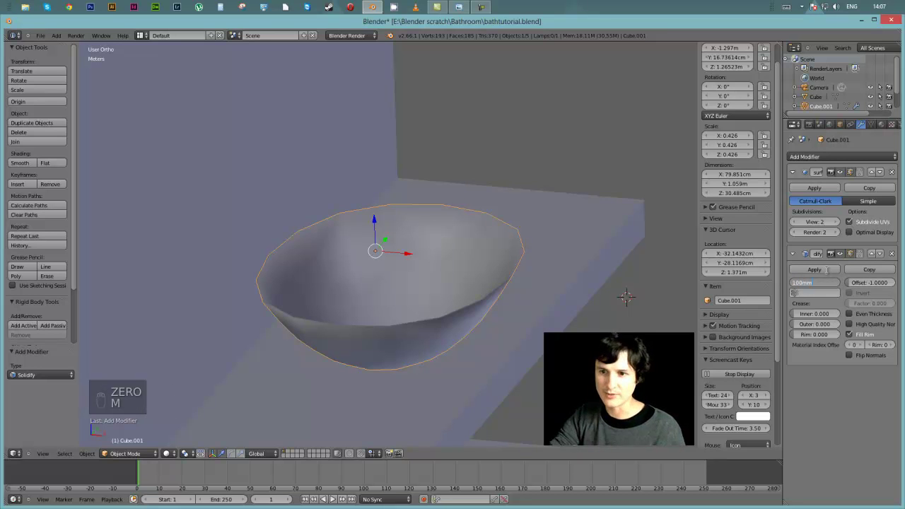
key(Return)
mouse_move(378, 300)
middle_down()
mouse_move(349, 323)
mouse_move(381, 312)
middle_up()
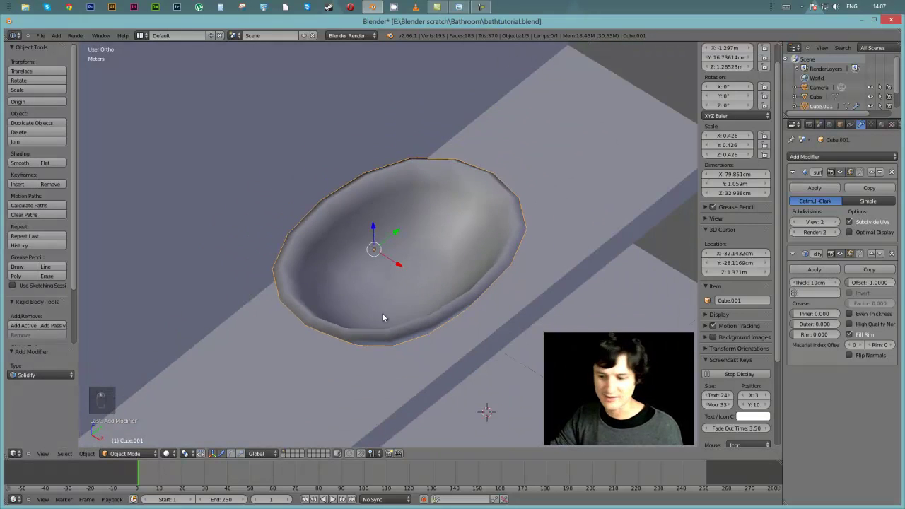
Step: Set the basin's Solidify thickness to 8 cm and check the rim in camera view
key(KP_0)
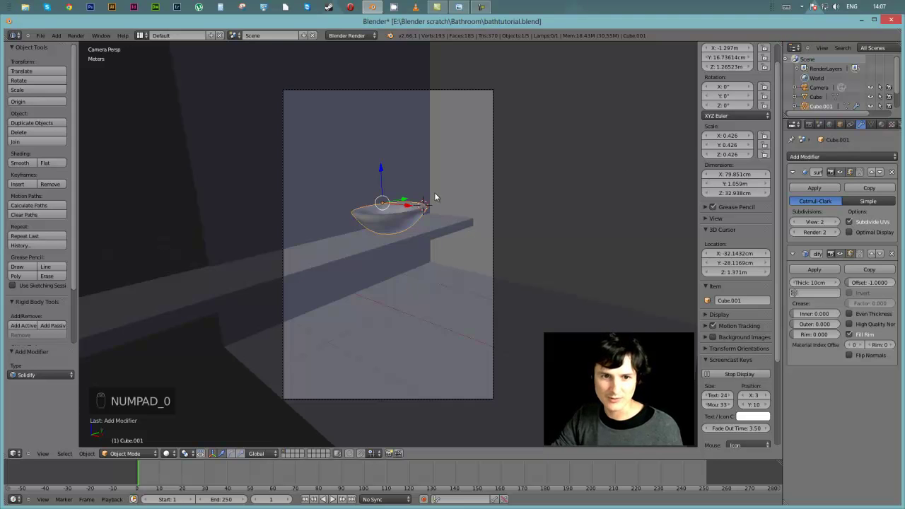
scroll(417, 198, up, 3)
scroll(418, 198, down, 1)
middle_drag(417, 198, 432, 233)
click(822, 282)
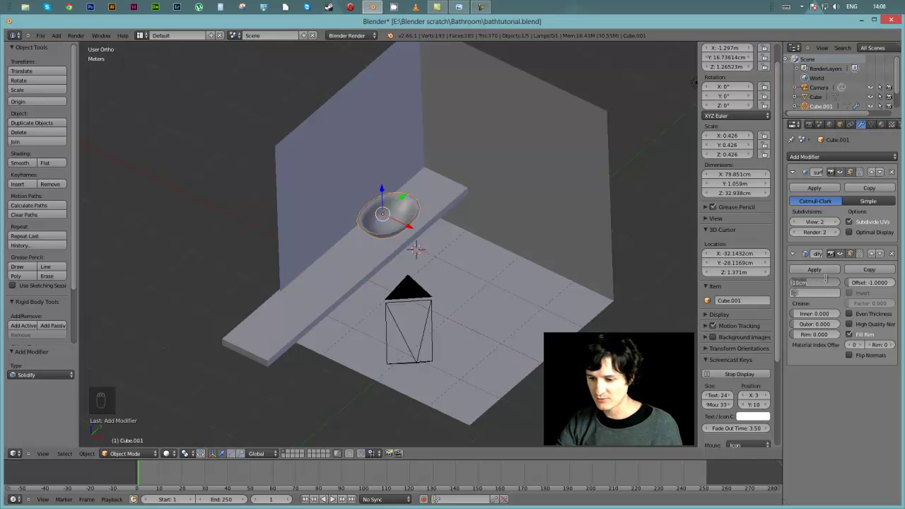
key(BackSpace)
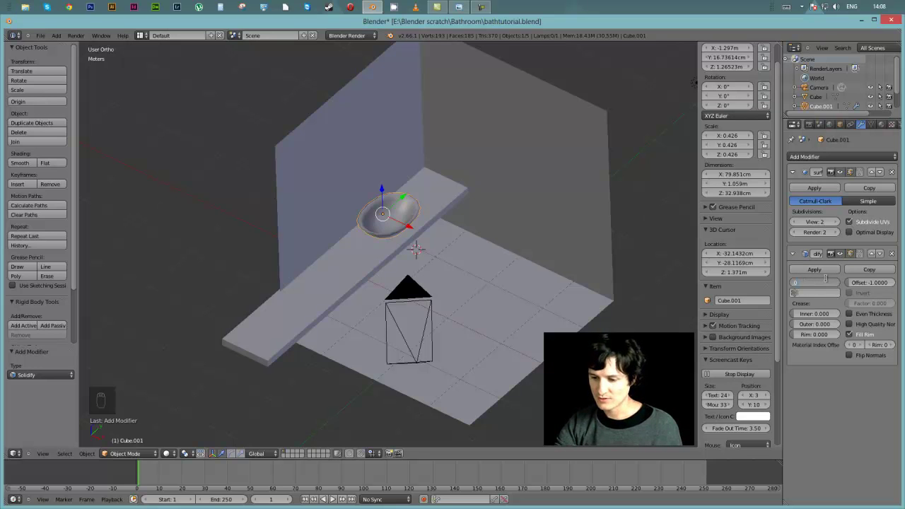
text(8)
key(Return)
key(KP_0)
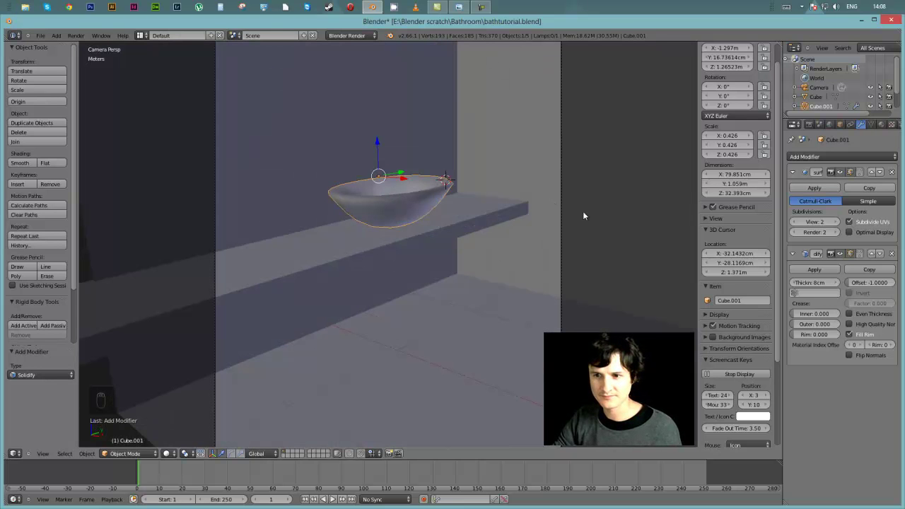
Step: Set the basin's Solidify thickness to 0.05 m (5 cm)
click(816, 283)
text(0)
text(.05)
key(KP_Enter)
key(KP_Enter)
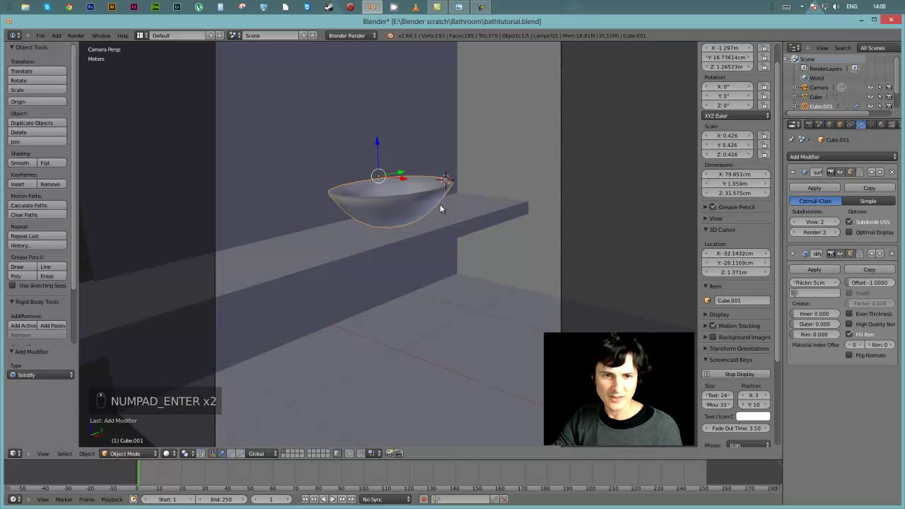
Step: Leave the camera view and save the scene over the existing bathtutorial.blend file
key(KP_0)
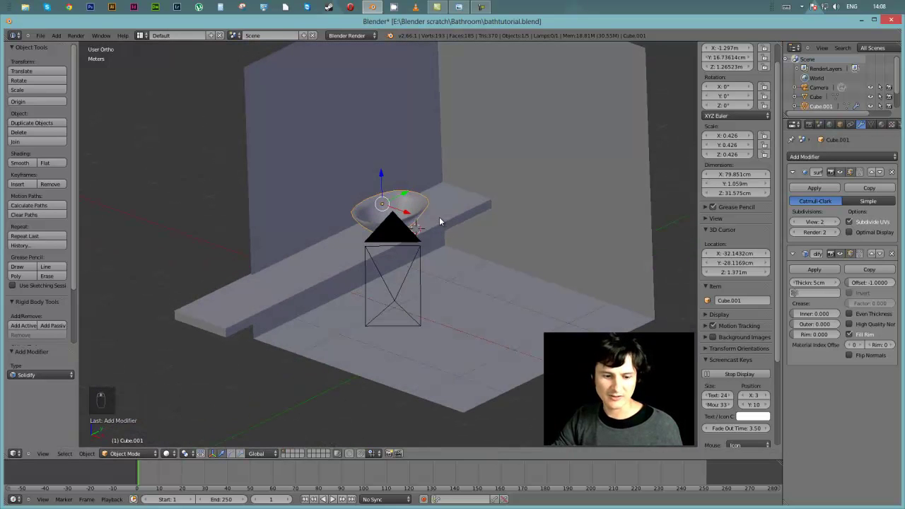
key(ctrl+s)
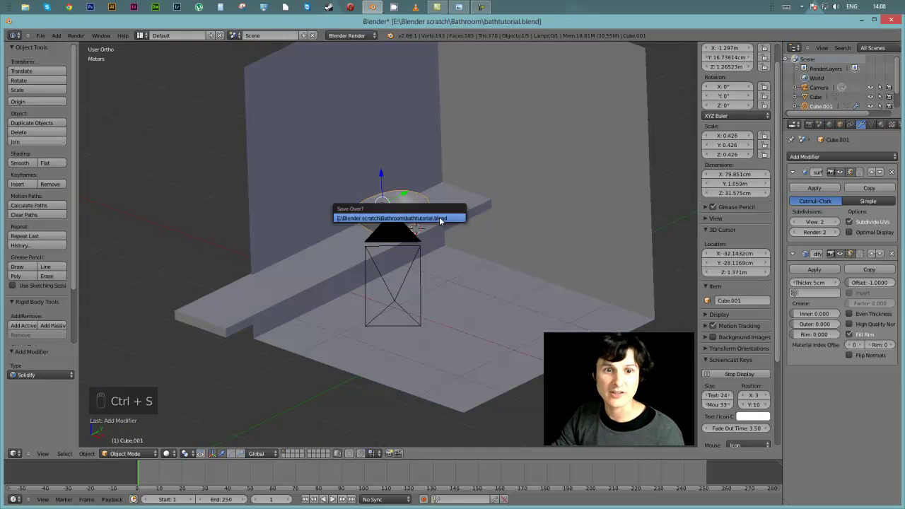
click(439, 218)
Step: Try resizing the basin by setting its Y dimension to 70 cm and its X dimension to 35 cm
middle_drag(451, 222, 430, 184)
scroll(410, 228, up, 4)
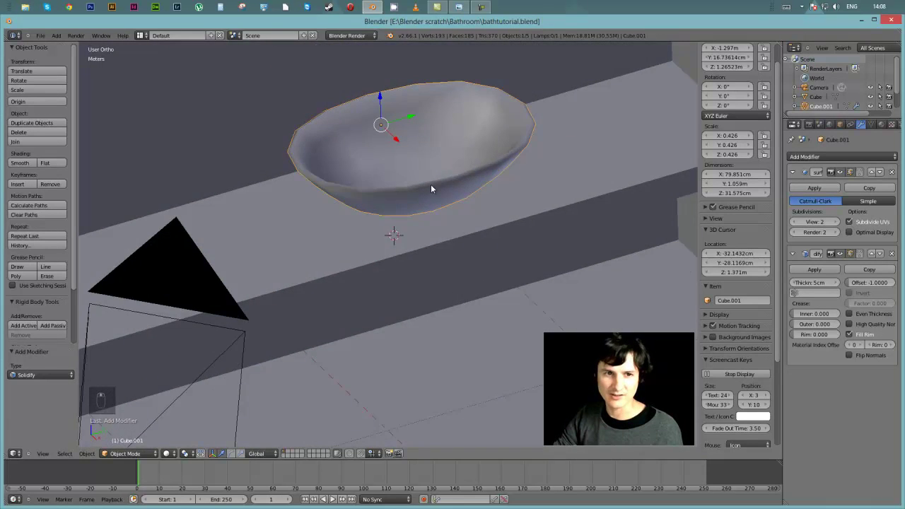
scroll(452, 212, up, 4)
middle_drag(475, 229, 443, 191)
scroll(442, 192, down, 5)
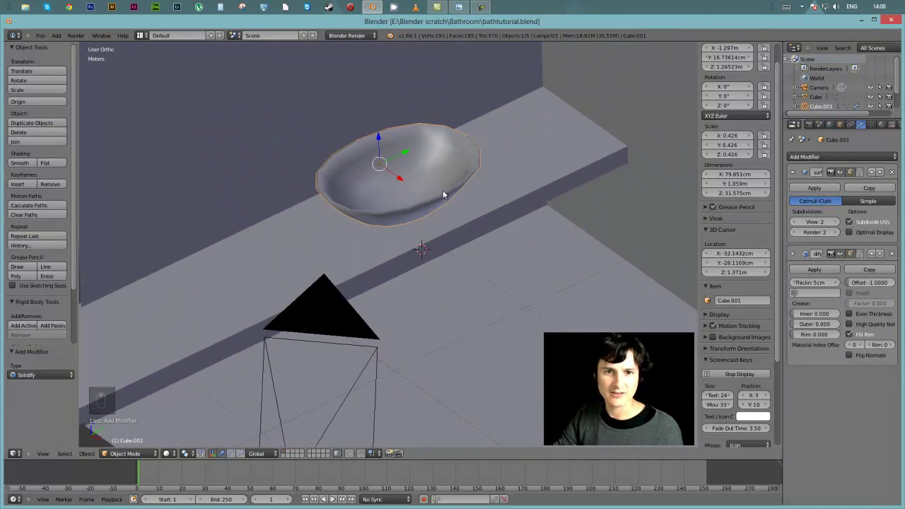
key(KP_0)
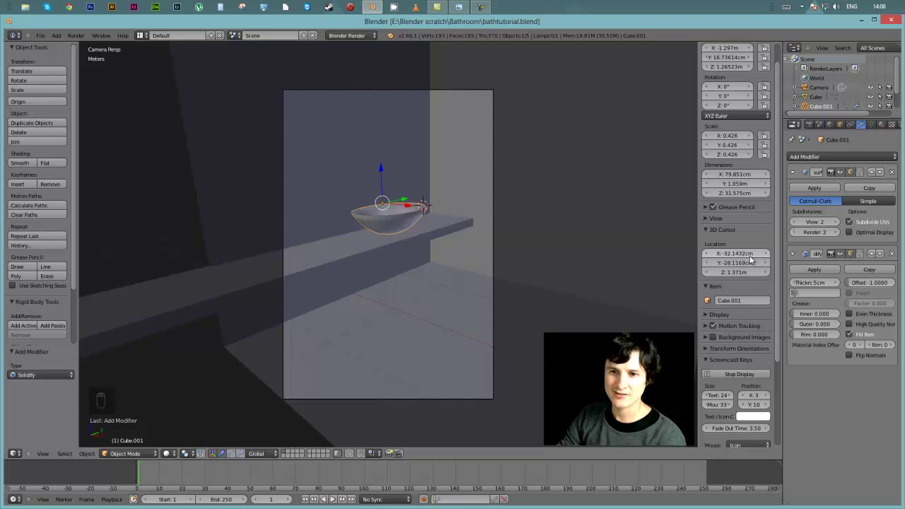
scroll(733, 258, up, 1)
scroll(733, 258, up, 1)
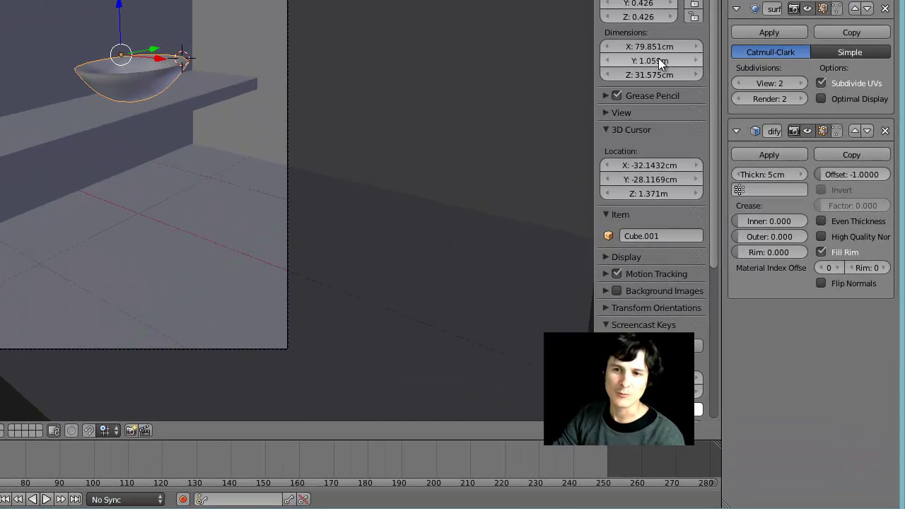
click(739, 205)
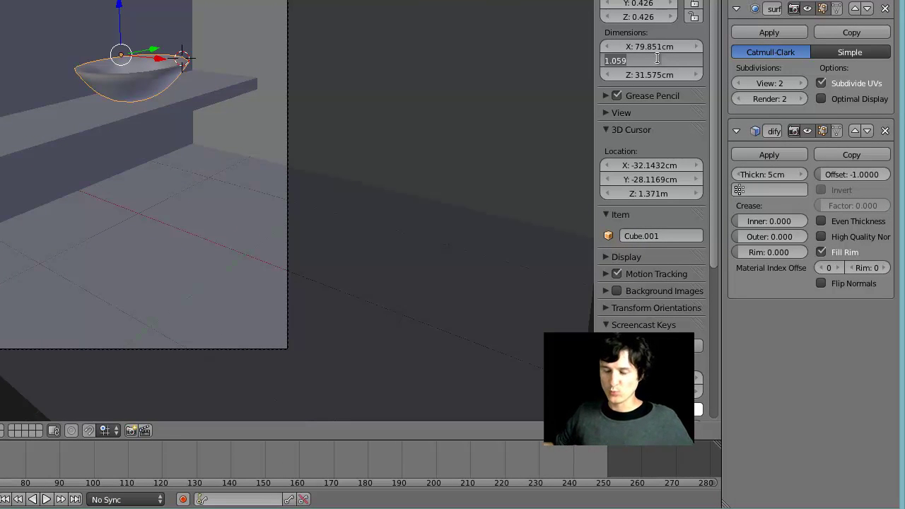
text(70)
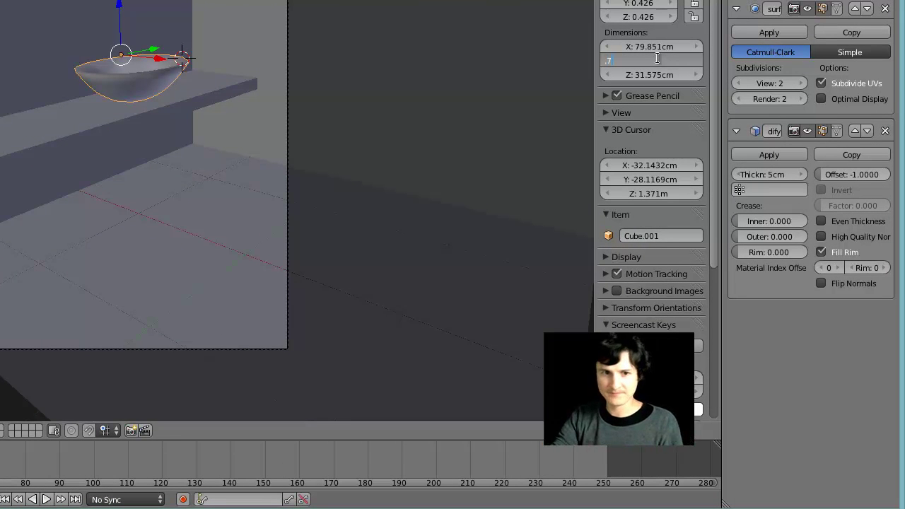
key(Return)
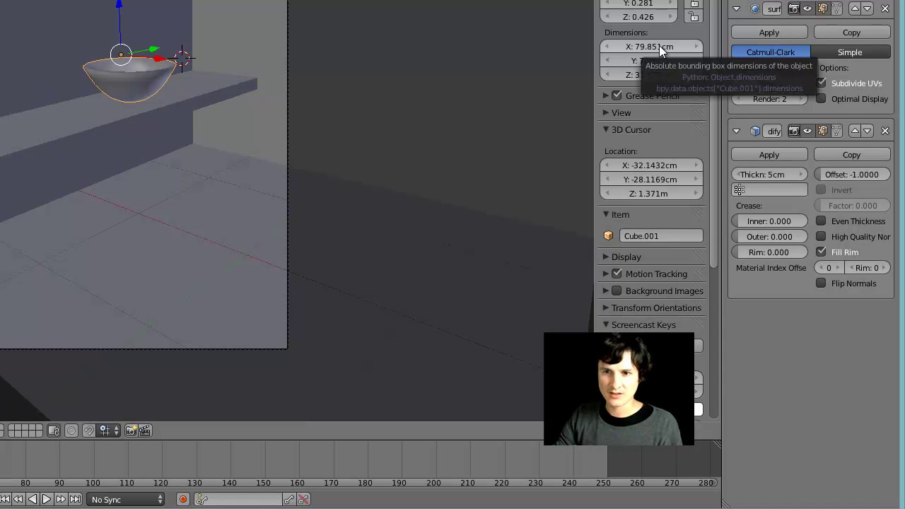
click(659, 46)
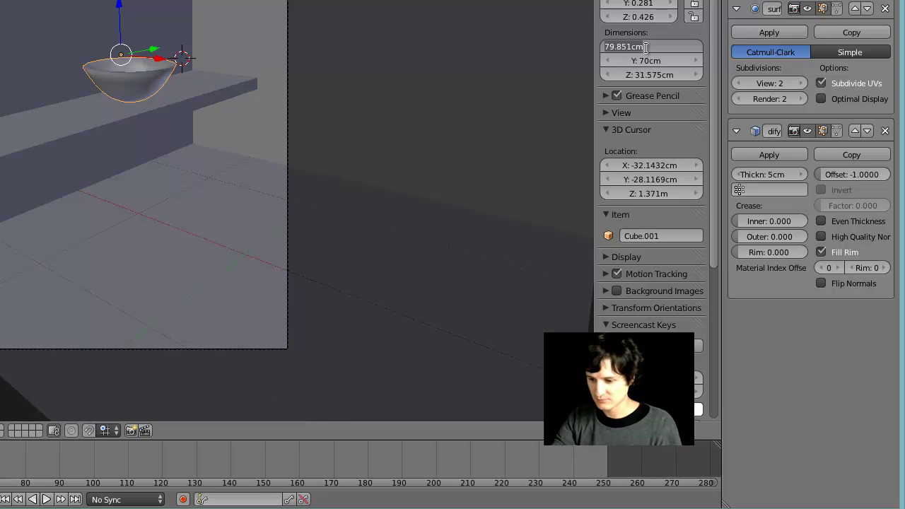
text(35cm)
key(Return)
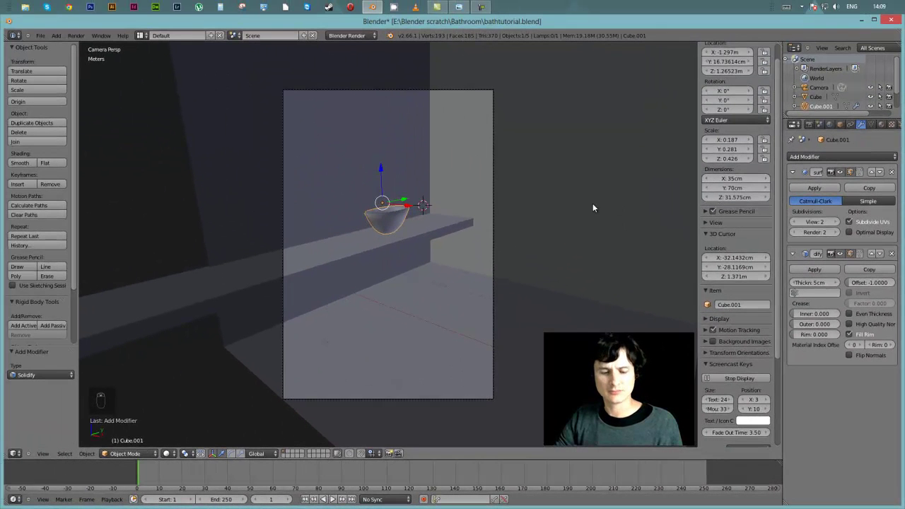
Step: Undo the basin's Y and X dimension changes
key(ctrl+z)
key(ctrl+z)
middle_drag(587, 116, 424, 212)
scroll(396, 212, up, 5)
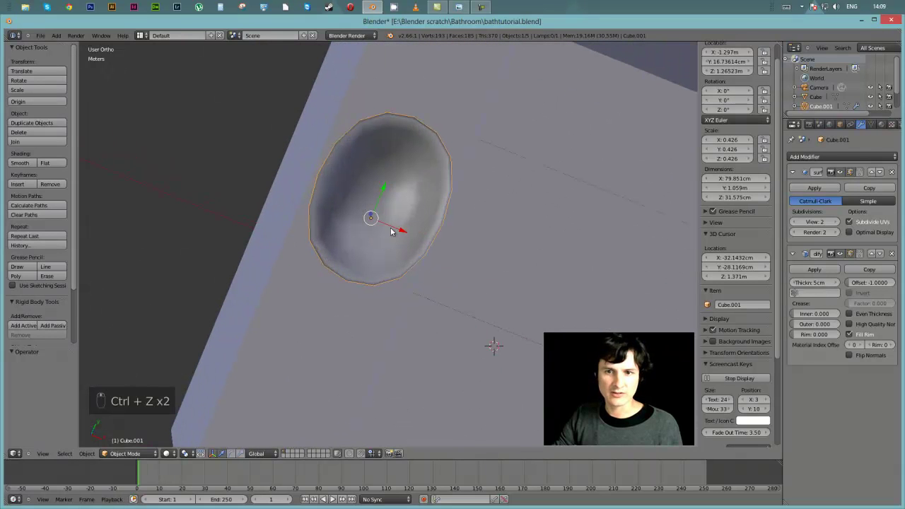
Step: Try scaling the whole basin uniformly by about 0.7 in top view
key(KP_7)
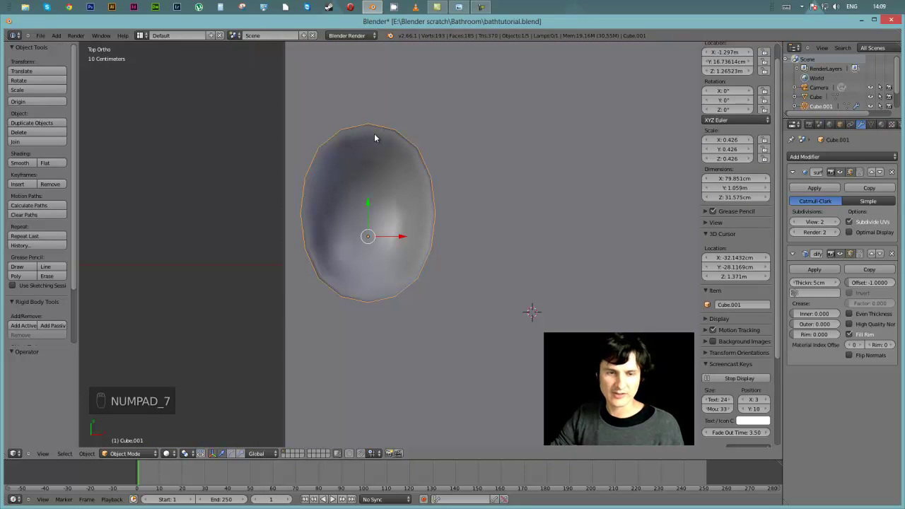
key(s)
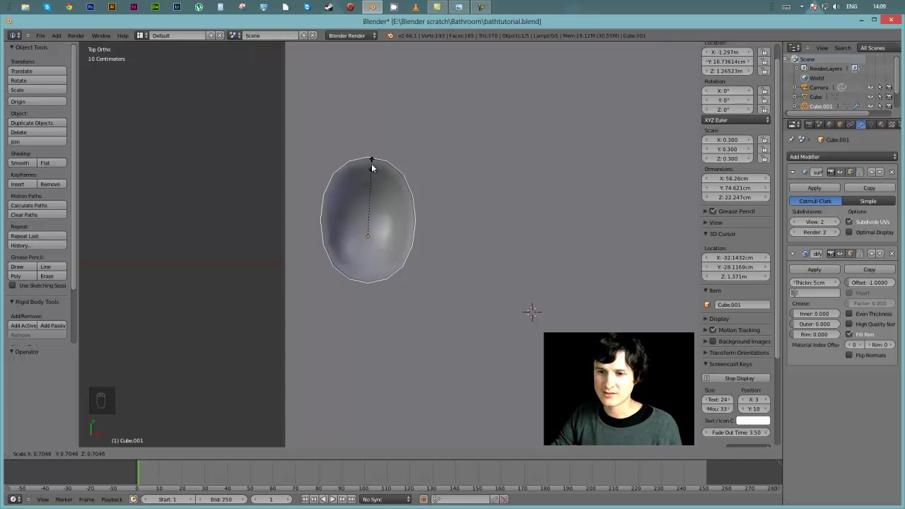
click(372, 168)
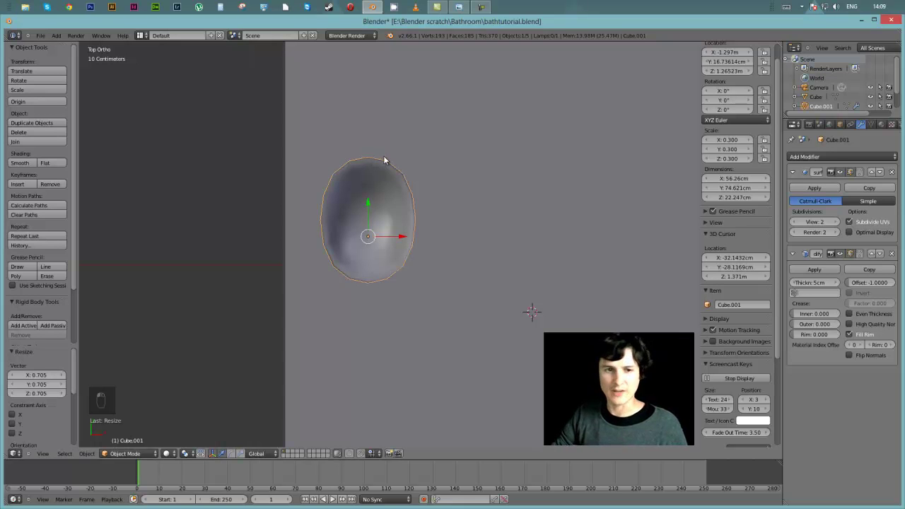
Step: Try lowering the scaled basin along Z toward the counter in front view with wireframe shading
key(KP_1)
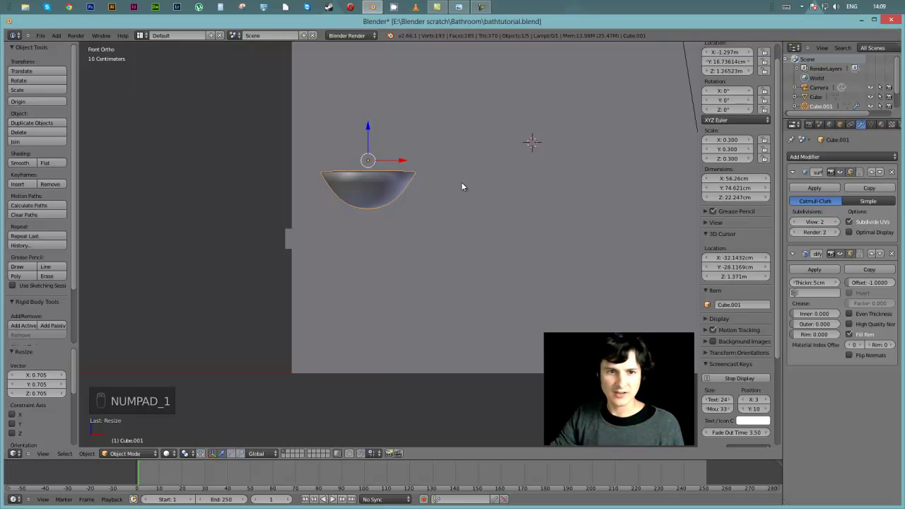
key(z)
drag(368, 133, 365, 151)
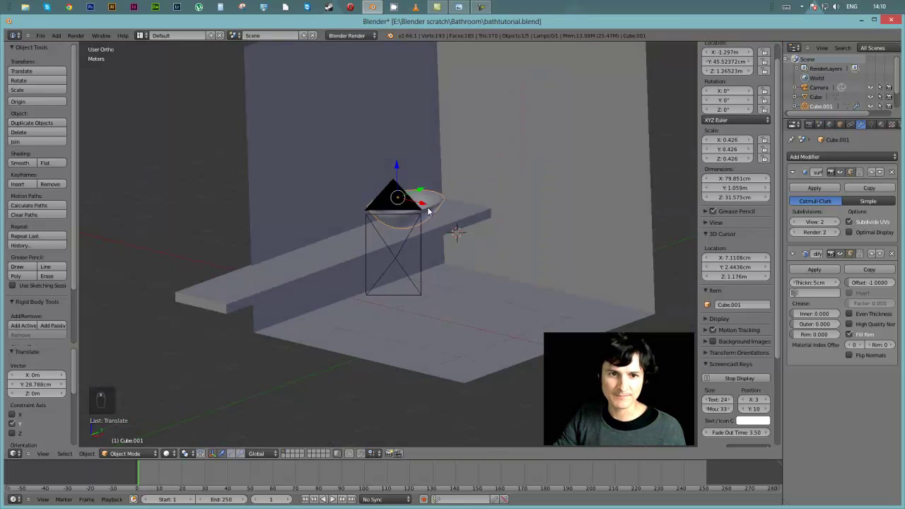
Step: Move the basin about 9 cm along Y toward the back wall end of the counter
middle_drag(427, 210, 412, 156)
drag(408, 180, 432, 172)
middle_drag(432, 172, 429, 191)
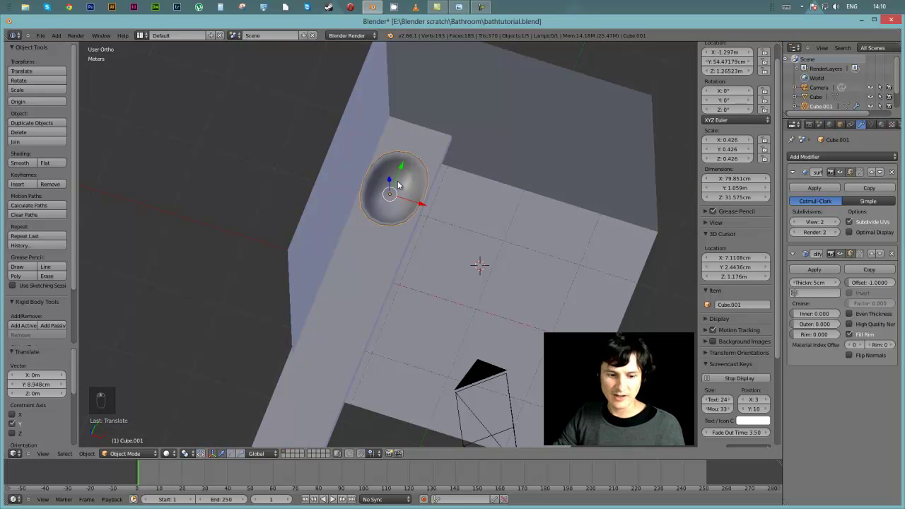
Step: Duplicate the basin and place the copy about 1.29 m along negative Y on the counter
key(shift+d)
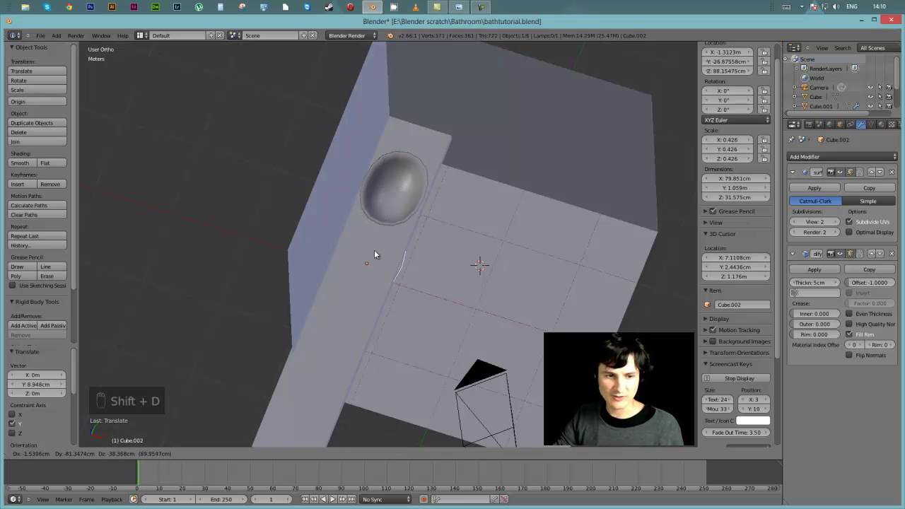
key(y)
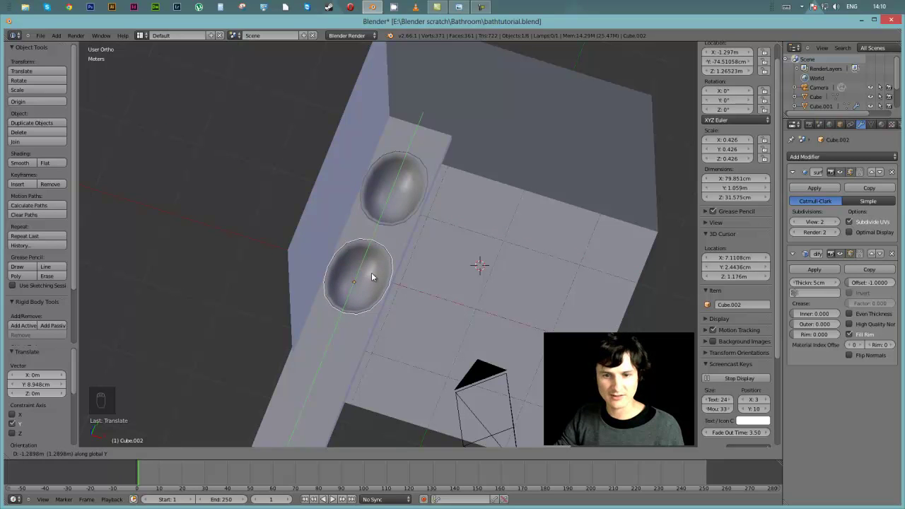
click(372, 274)
Step: Compare the two basins in camera view with the reference bathroom photo, moving the photo window aside
key(KP_0)
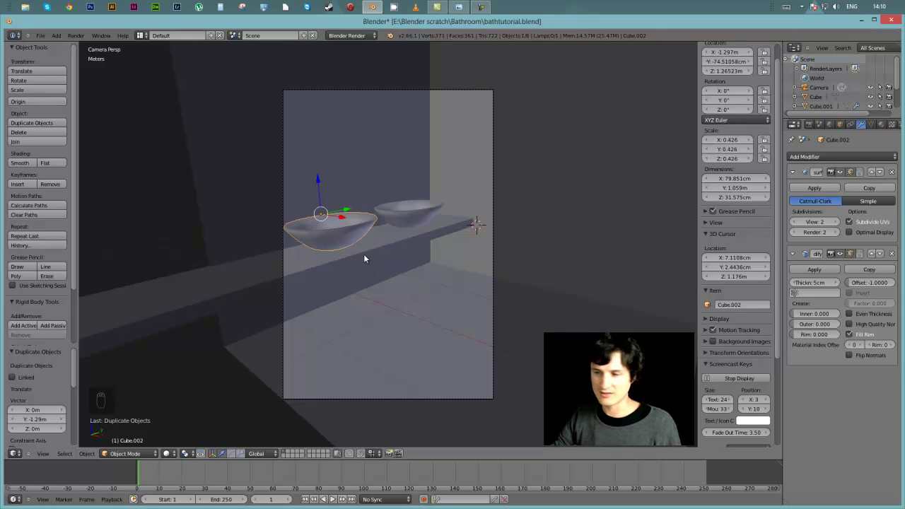
key(alt+Tab)
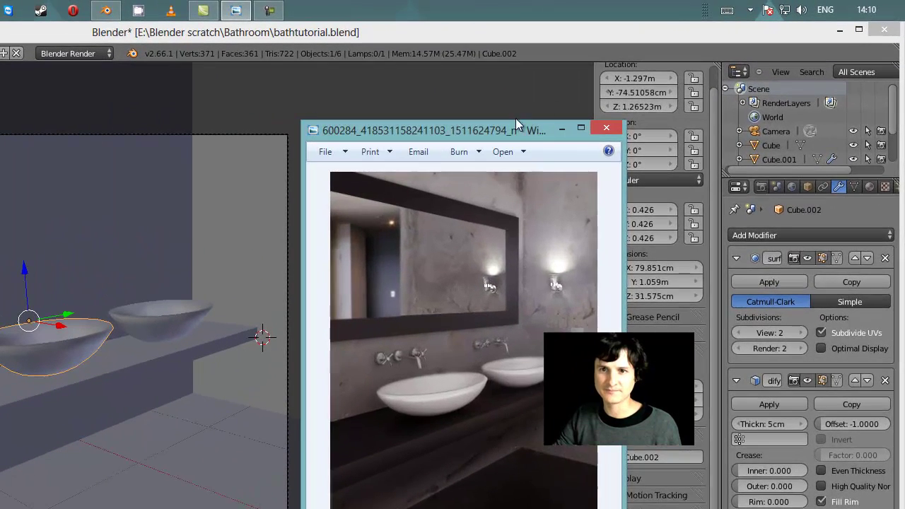
drag(516, 125, 904, 129)
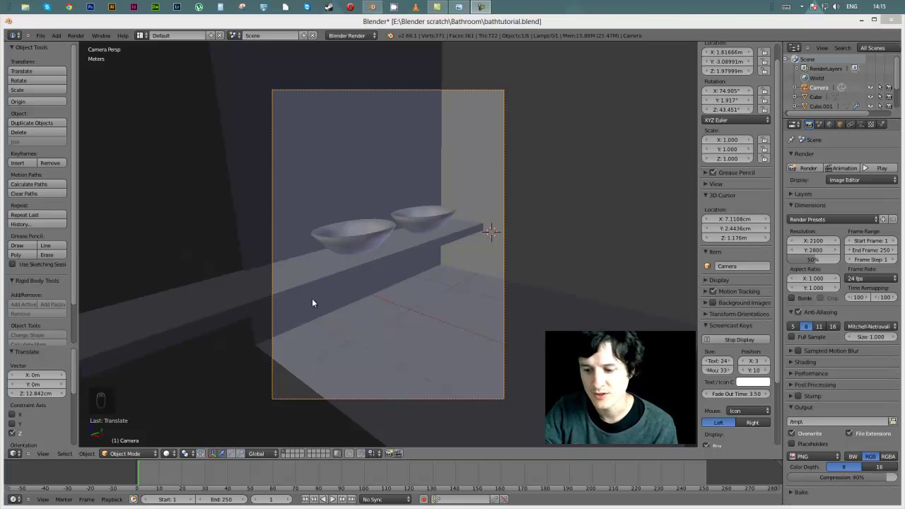
Step: Extend the room by moving the three front vertices of its wall and floor mesh about 98 cm along negative Y
key(KP_7)
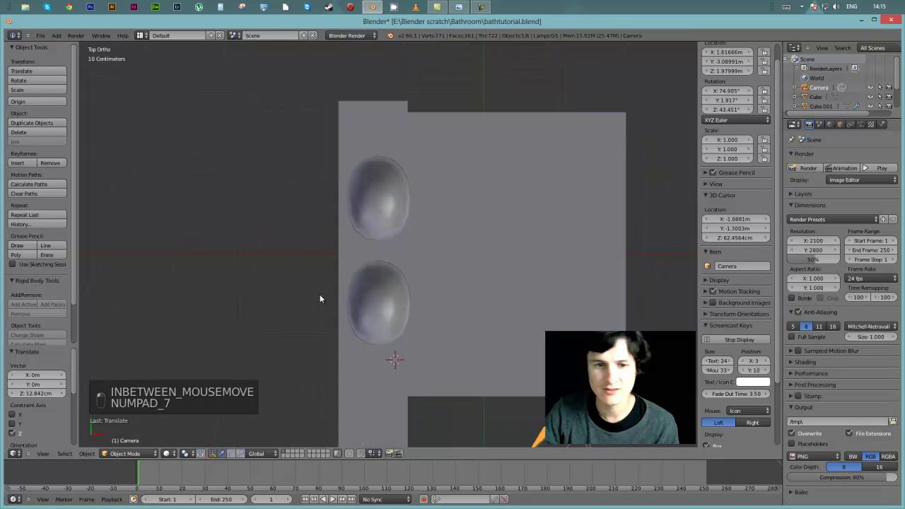
key(z)
middle_drag(393, 310, 355, 389)
right_click(349, 397)
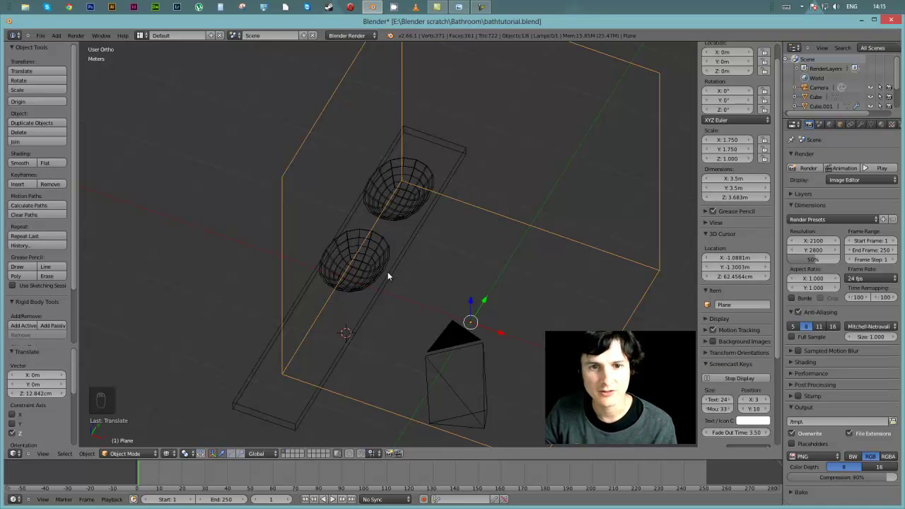
key(Tab)
scroll(388, 271, down, 3)
middle_drag(370, 240, 325, 205)
right_click(323, 183)
shift+right_click(321, 290)
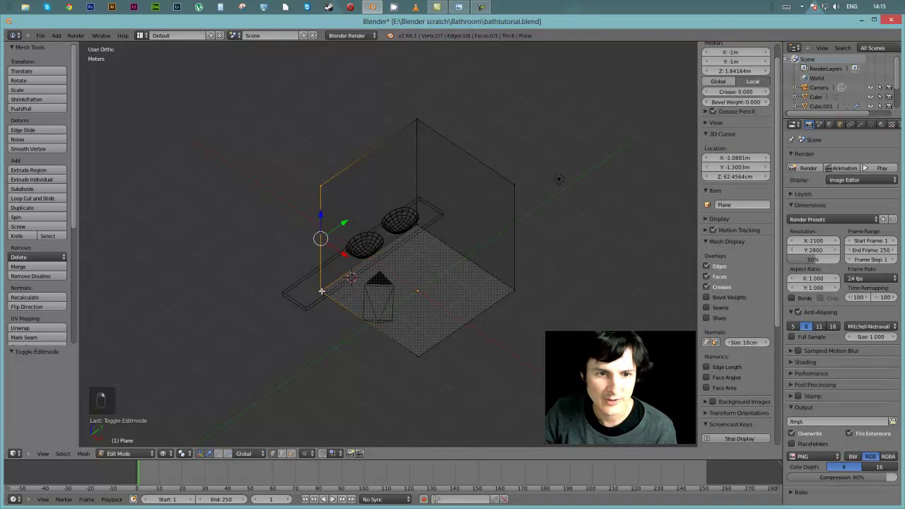
shift+right_click(416, 354)
key(g)
key(y)
click(349, 276)
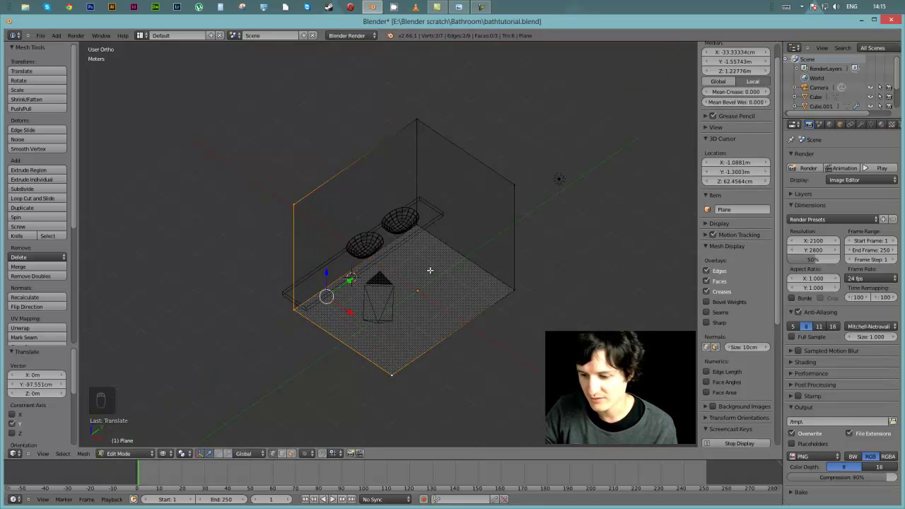
Step: Leave mesh editing and check the extended room through the camera with solid shading
key(KP_0)
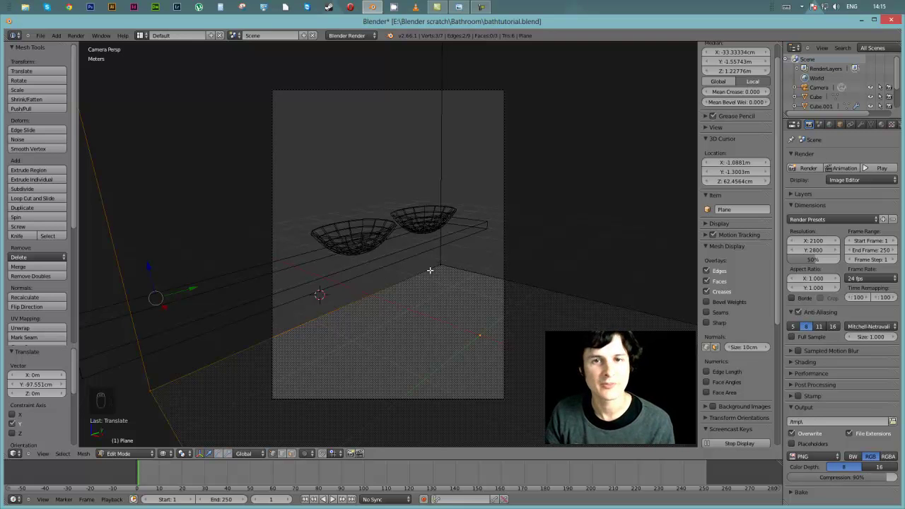
key(Tab)
middle_drag(430, 270, 418, 232)
key(KP_0)
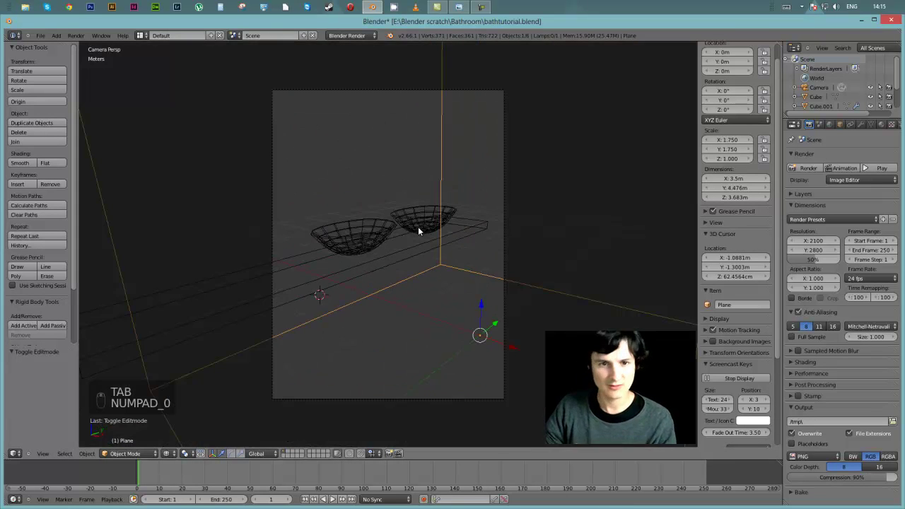
key(z)
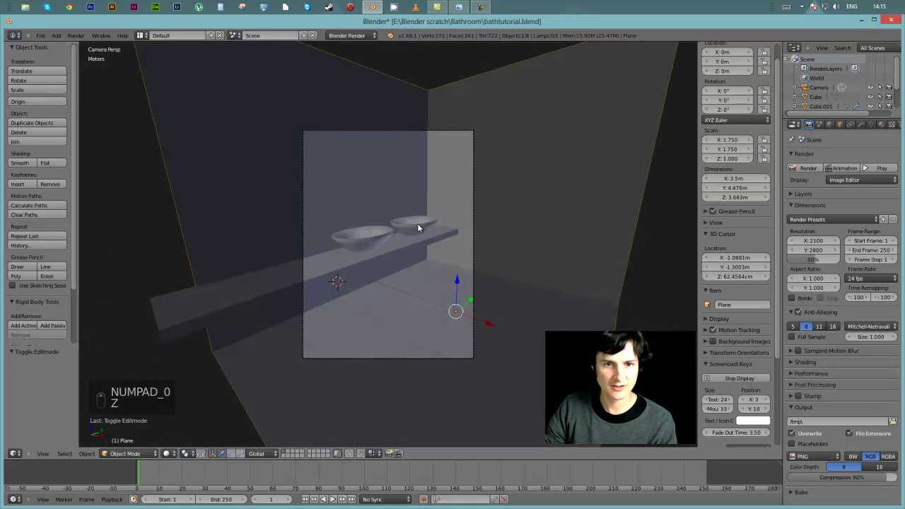
middle_click(417, 228)
key(KP_0)
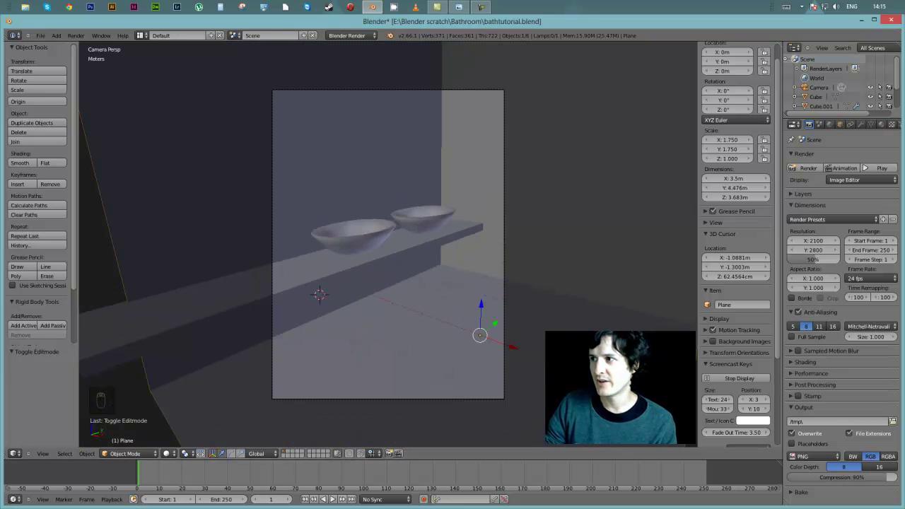
Step: Examine the mirror and basins in the reference bathroom photo and close the photo
click(458, 7)
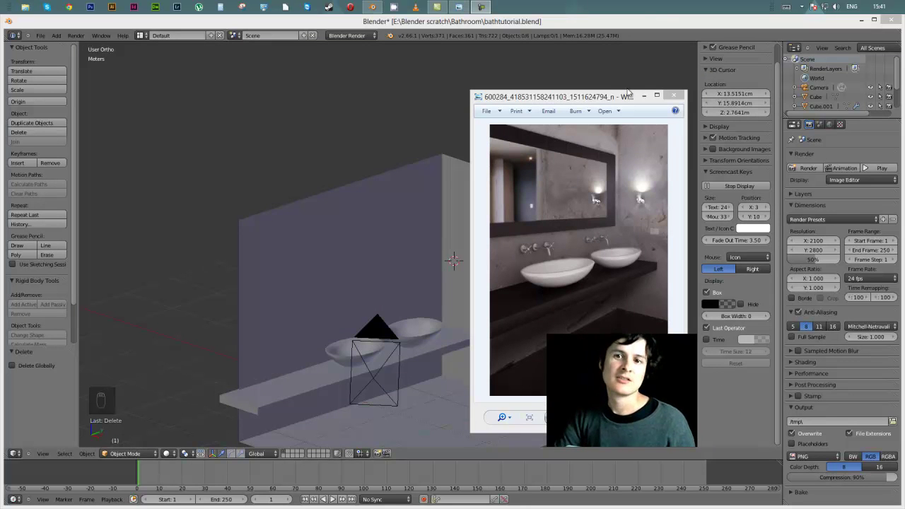
click(673, 95)
Step: Set the 3D cursor at the far edge of the back wall and add a plane mesh there in top view
click(600, 244)
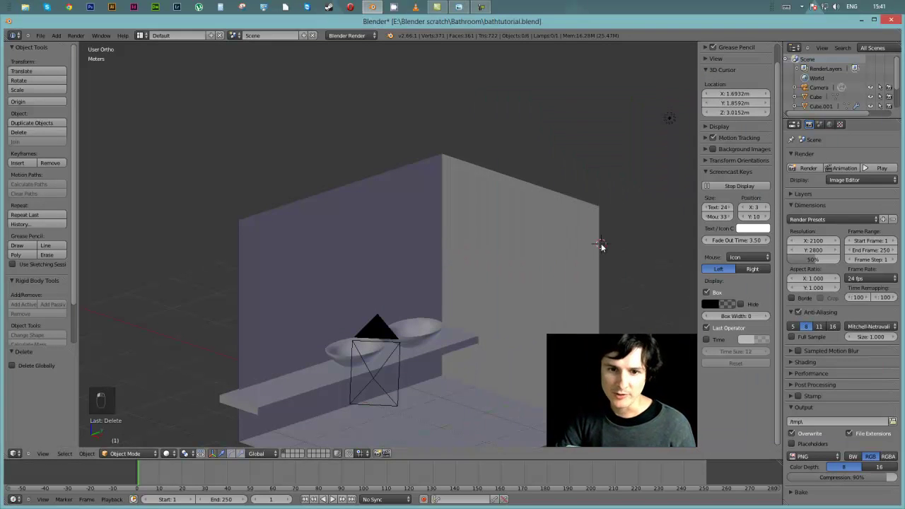
key(KP_7)
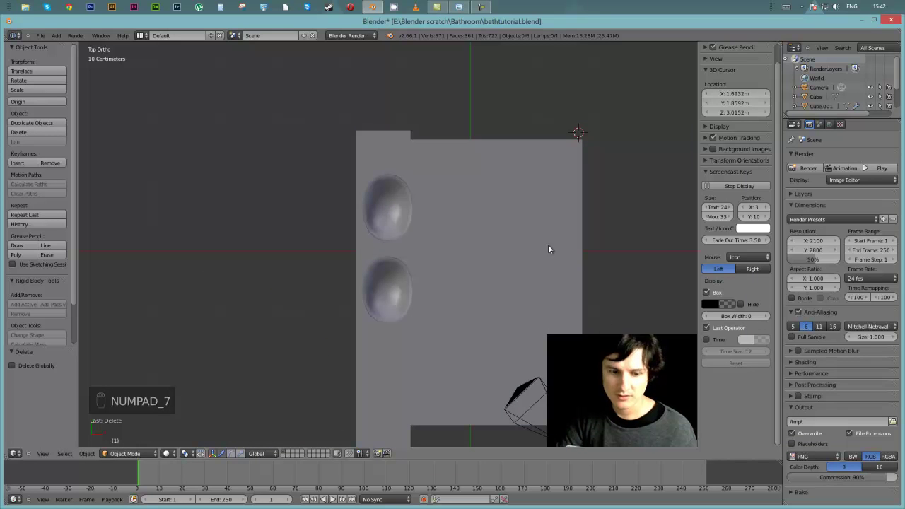
key(shift+a)
mouse_move(548, 246)
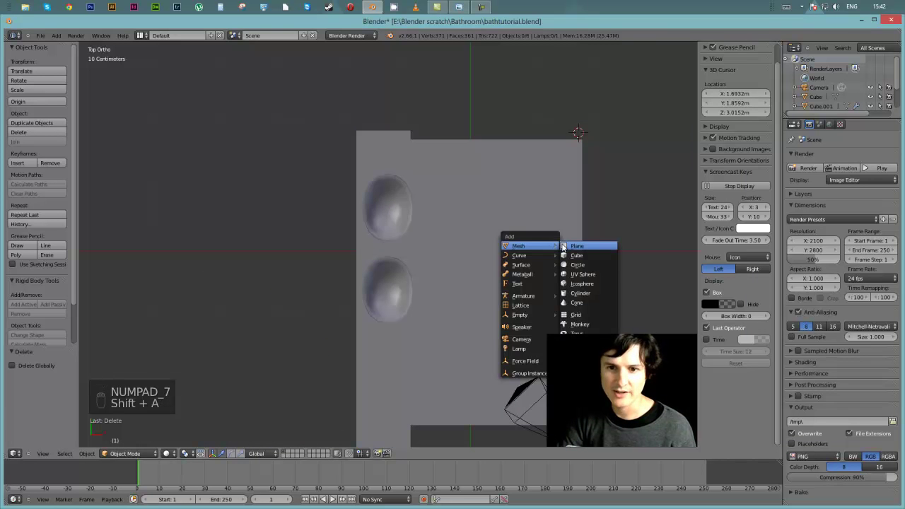
click(563, 246)
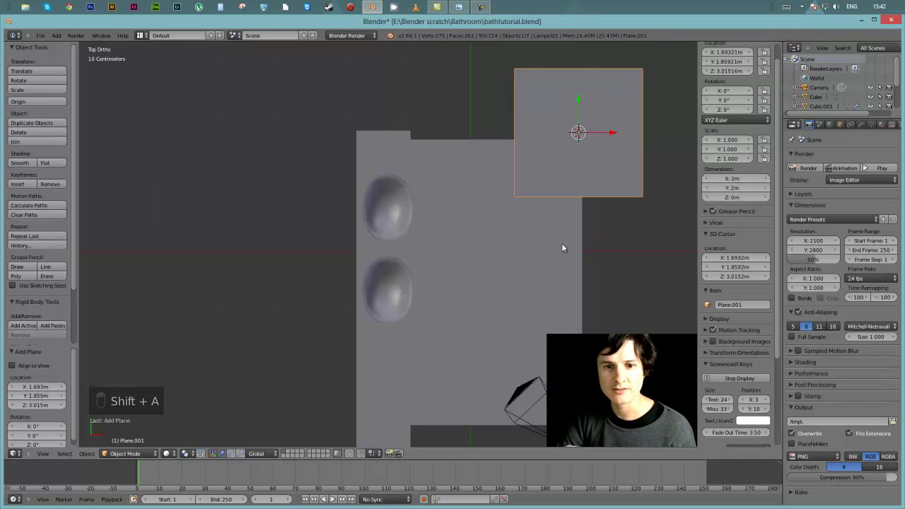
Step: Set the new plane's Y rotation to 90° and apply its rotation and scale
click(729, 99)
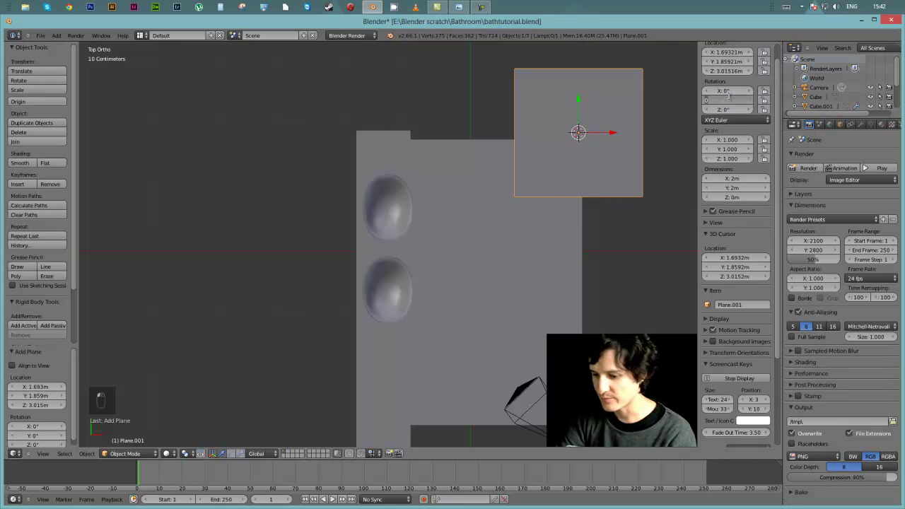
text(90)
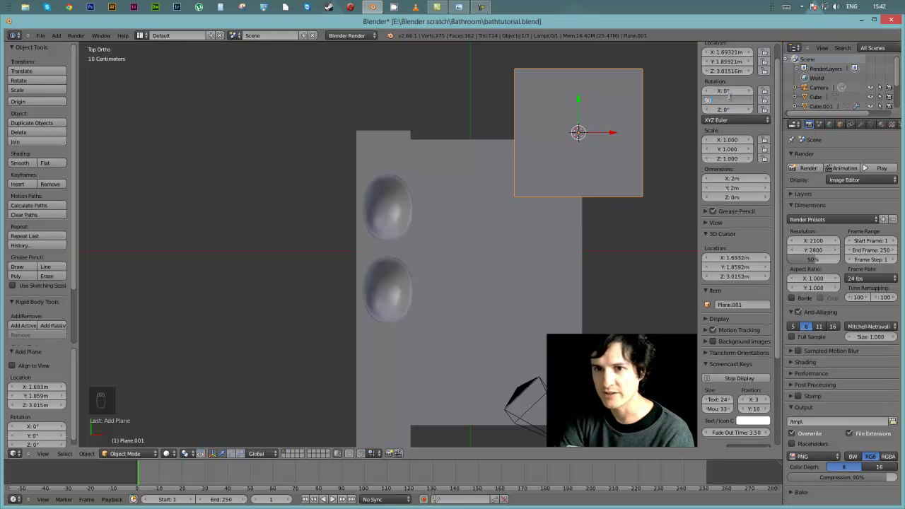
key(Return)
middle_drag(586, 202, 575, 131)
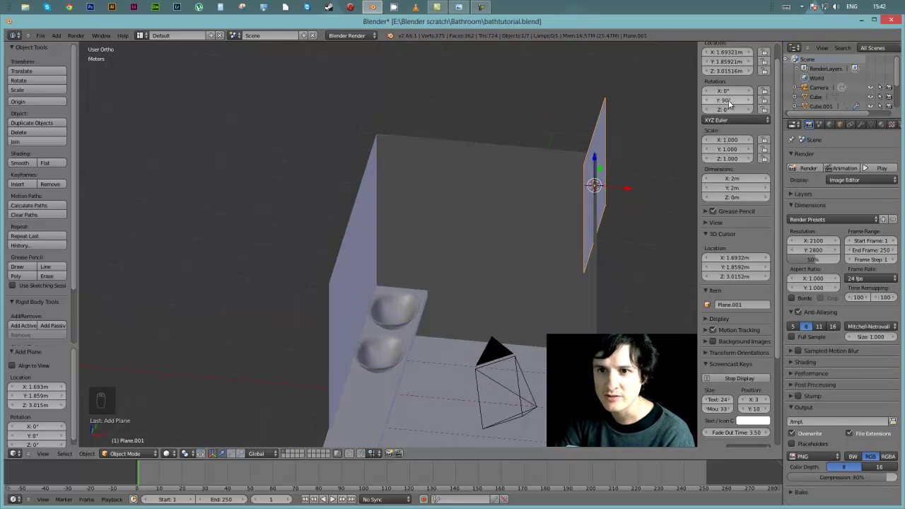
middle_drag(608, 136, 649, 111)
middle_drag(598, 208, 592, 190)
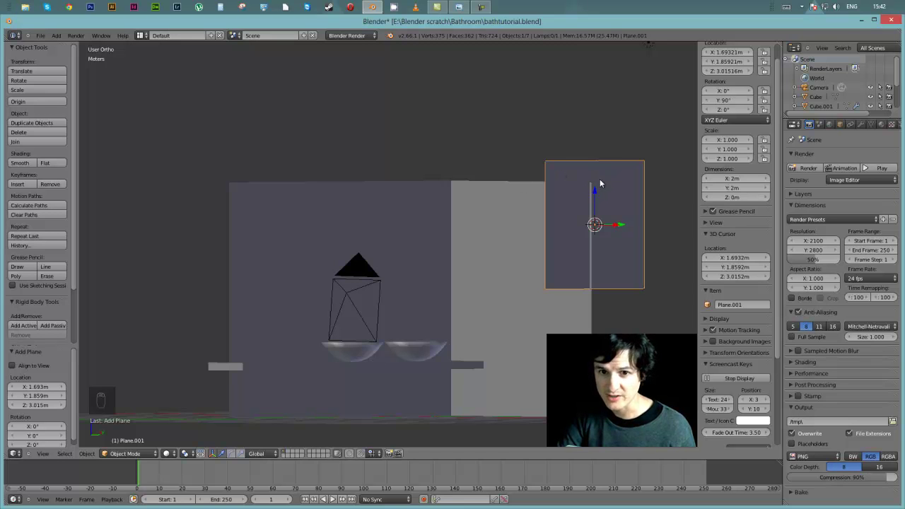
key(ctrl+a)
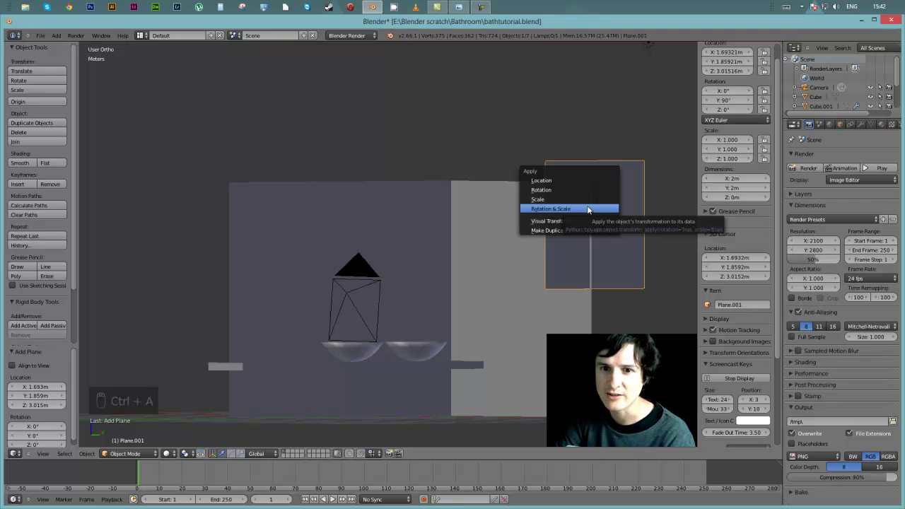
click(588, 209)
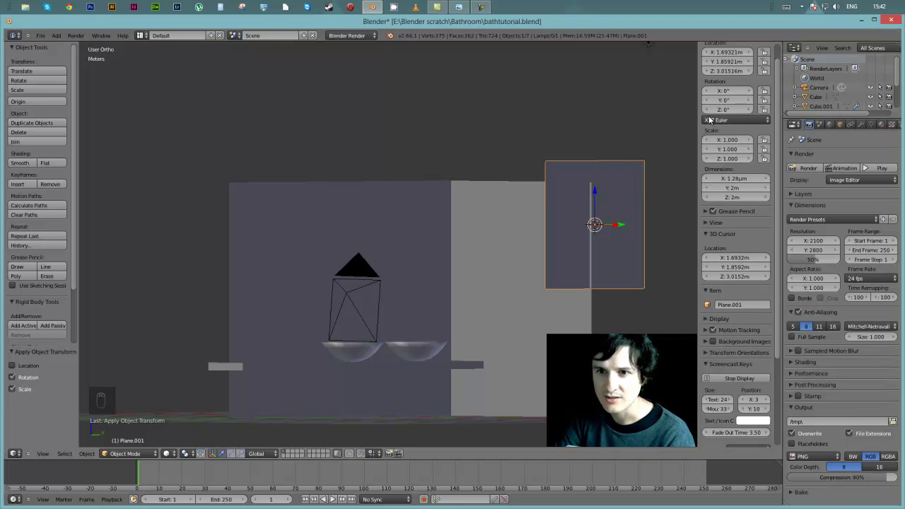
Step: Try rotating the upright plane about Y and undo the rotation
drag(730, 103, 733, 104)
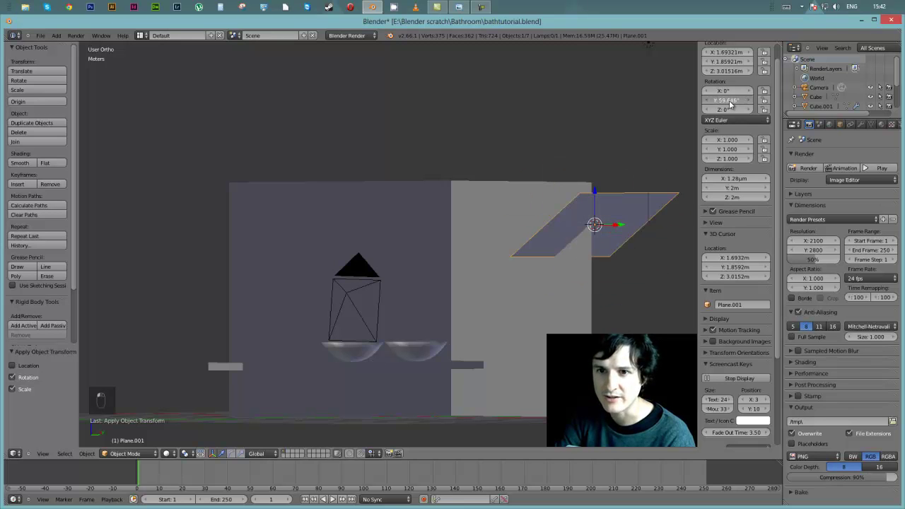
key(ctrl+z)
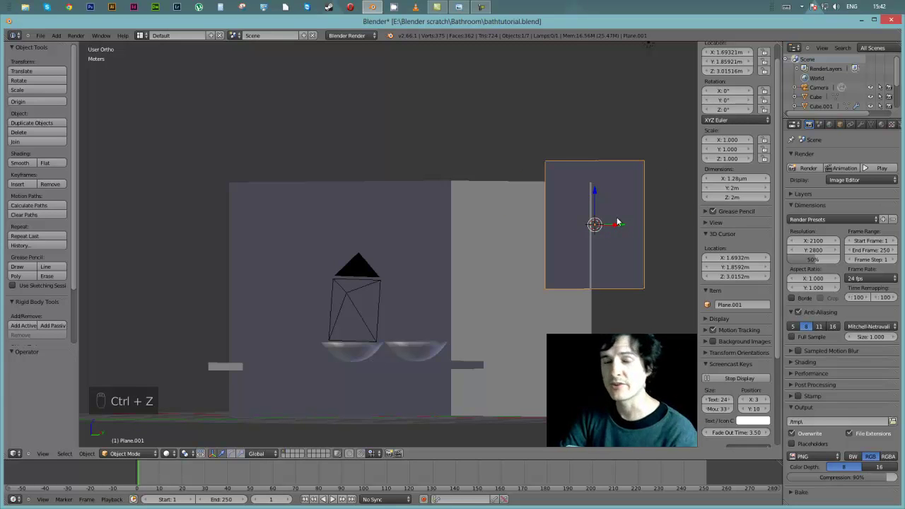
Step: Move the plane about 2.21 m along negative Y and about 2.36 m along negative X toward the basin wall
middle_drag(621, 228, 613, 268)
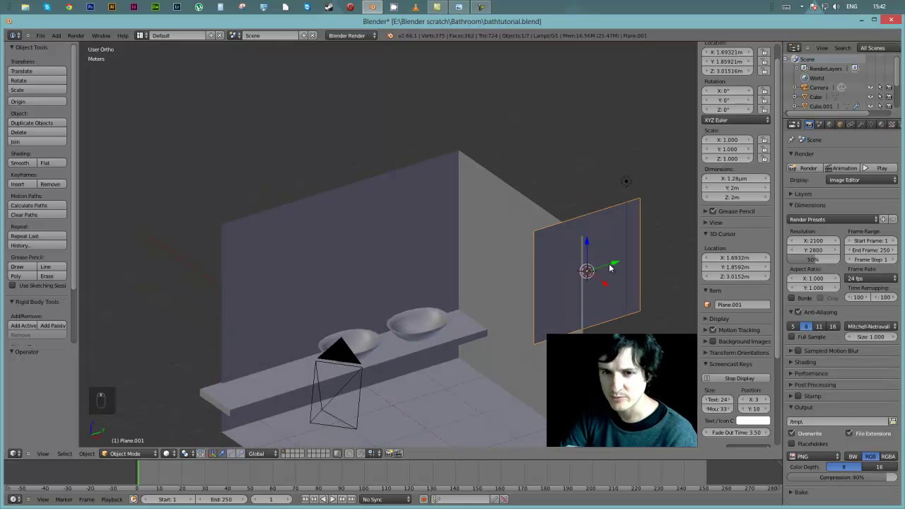
drag(613, 265, 486, 294)
key(g)
key(x)
drag(430, 283, 416, 267)
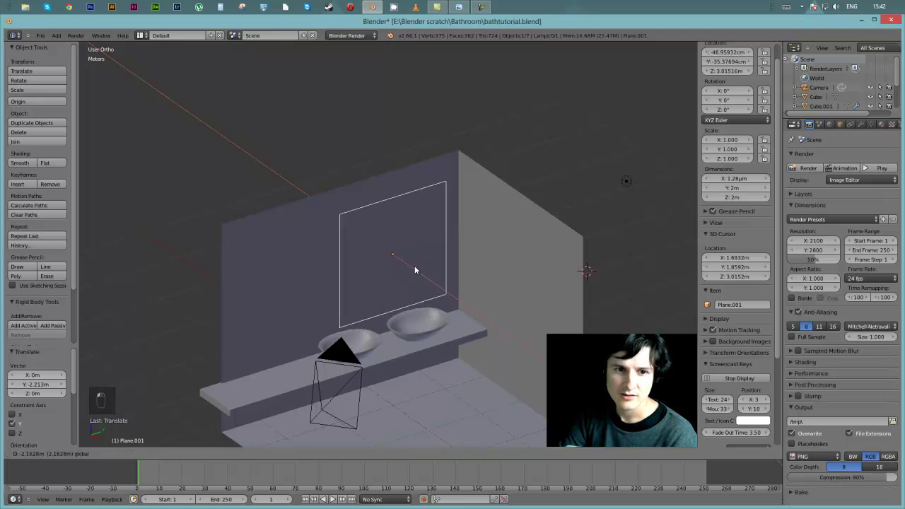
click(408, 262)
middle_drag(468, 272, 536, 276)
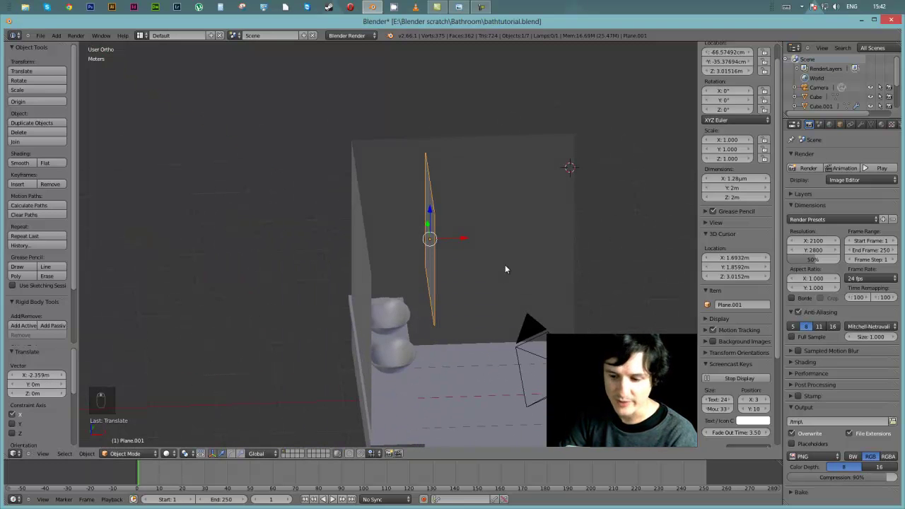
Step: Move the plane about 1.04 m further along negative X to the basin wall in top view with wireframe shading
key(KP_7)
key(z)
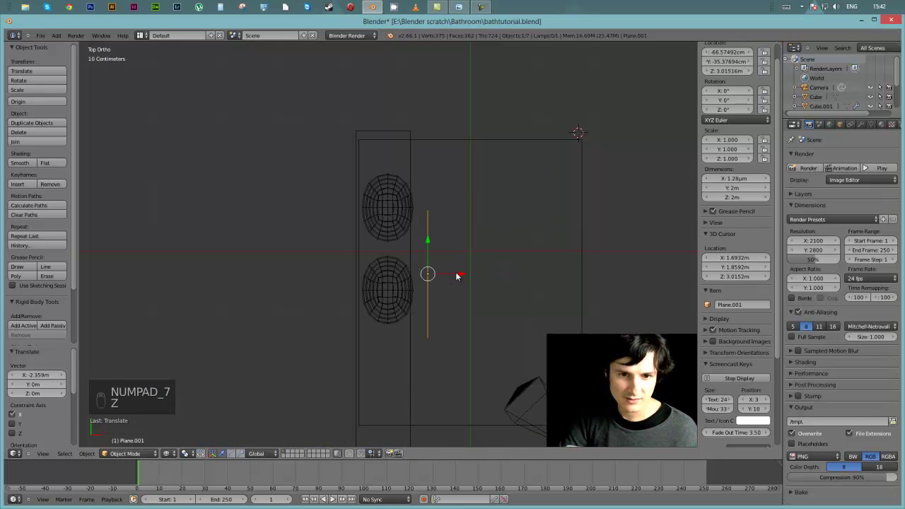
key(g)
key(x)
click(392, 268)
Step: Scale the mirror plane along Y by about 1.92 in side view, making it about 3.84 m long
middle_drag(432, 250, 372, 188)
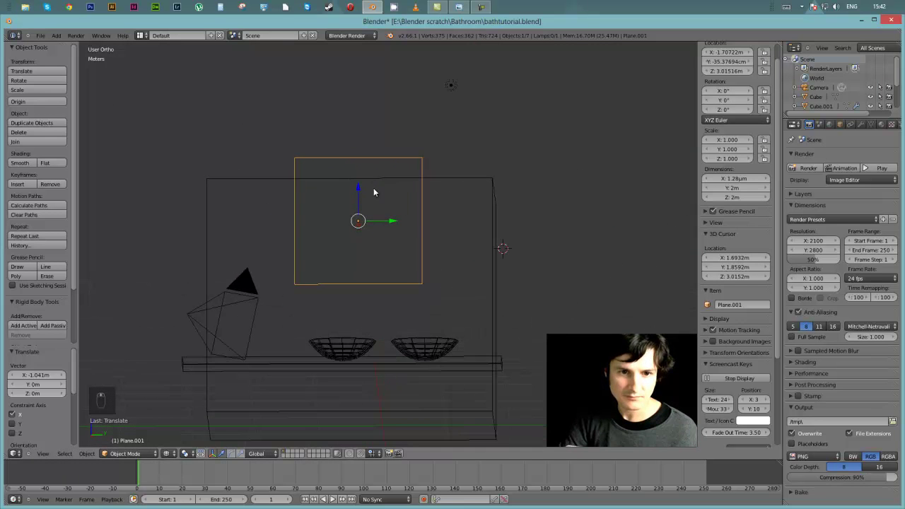
key(KP_2)
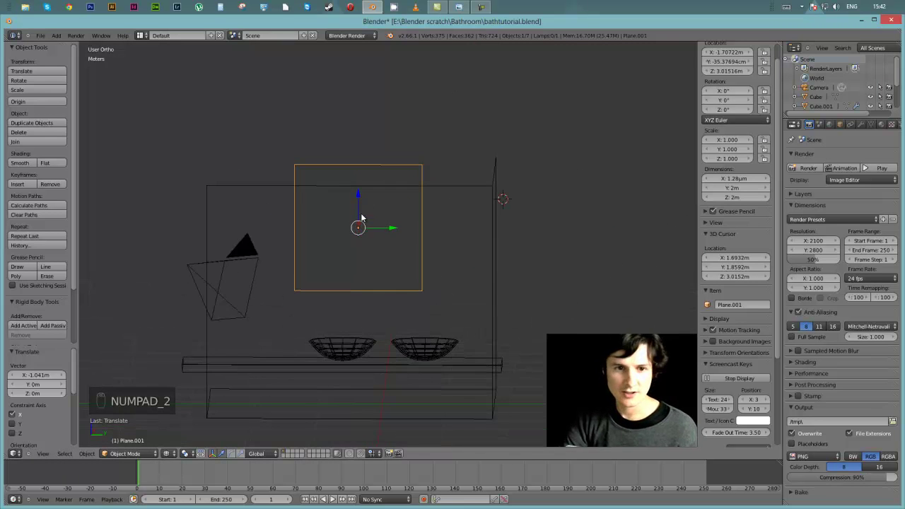
key(KP_1)
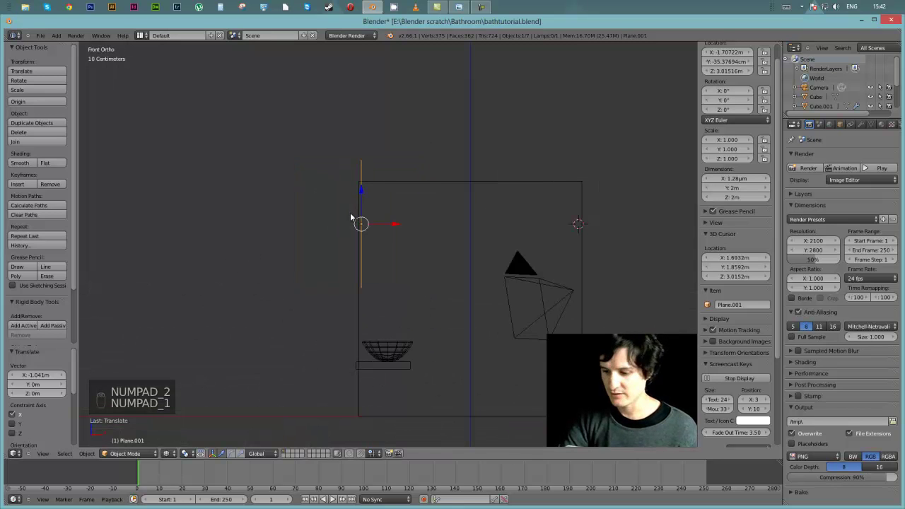
key(KP_3)
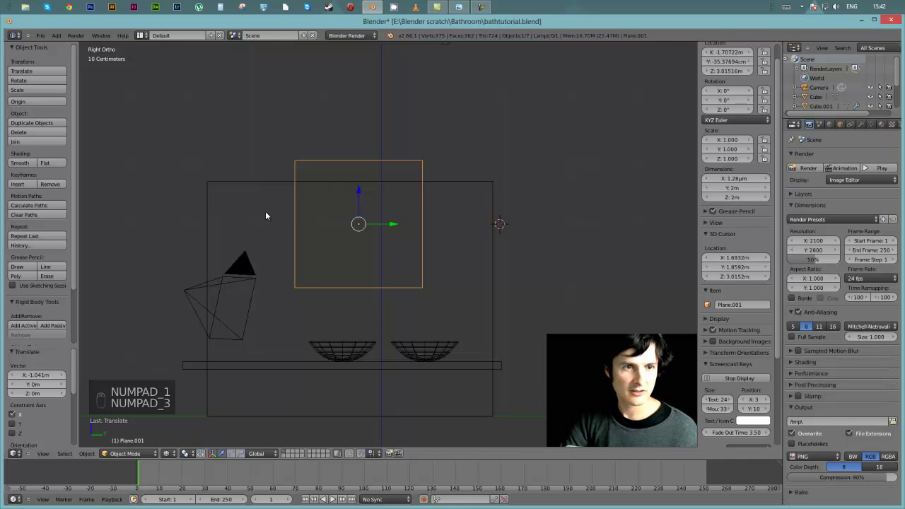
key(KP_3)
key(s)
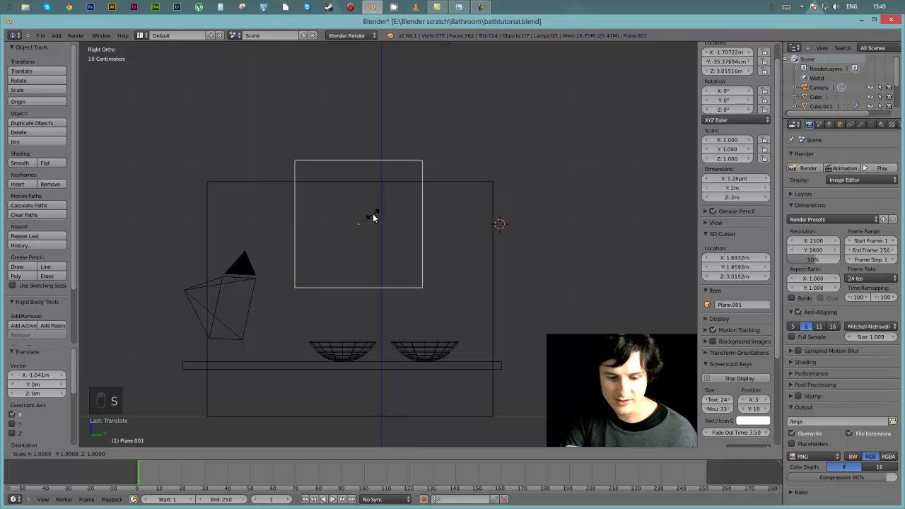
key(y)
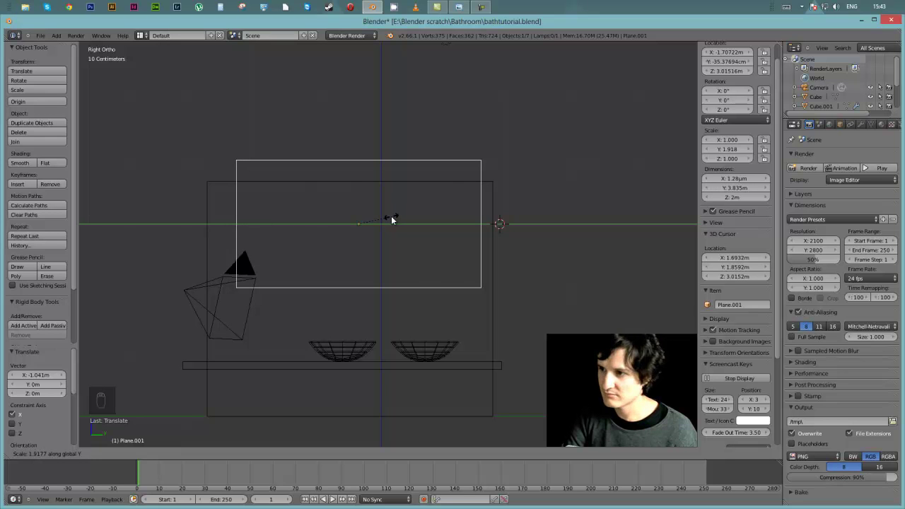
click(392, 221)
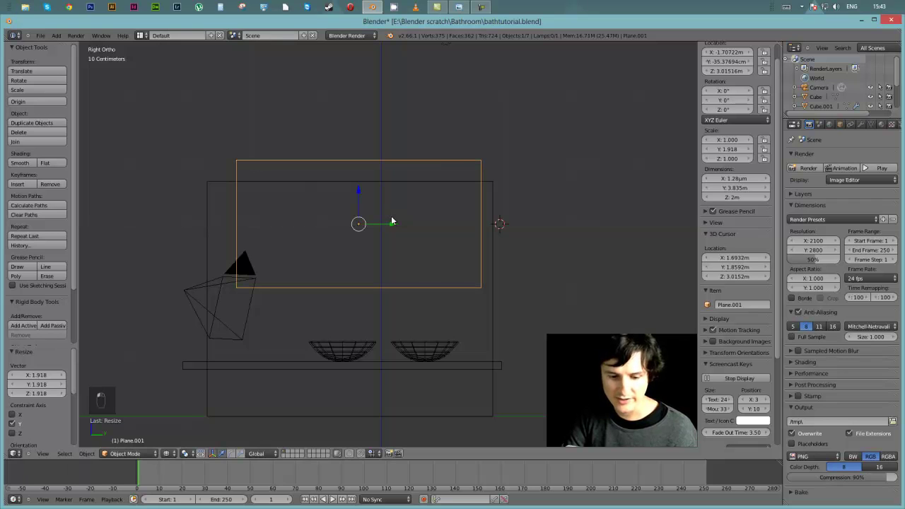
Step: Scale the mirror plane along Z by about 0.864, then lower it about 47 cm and shift it about 20 cm along negative Y
key(s)
key(z)
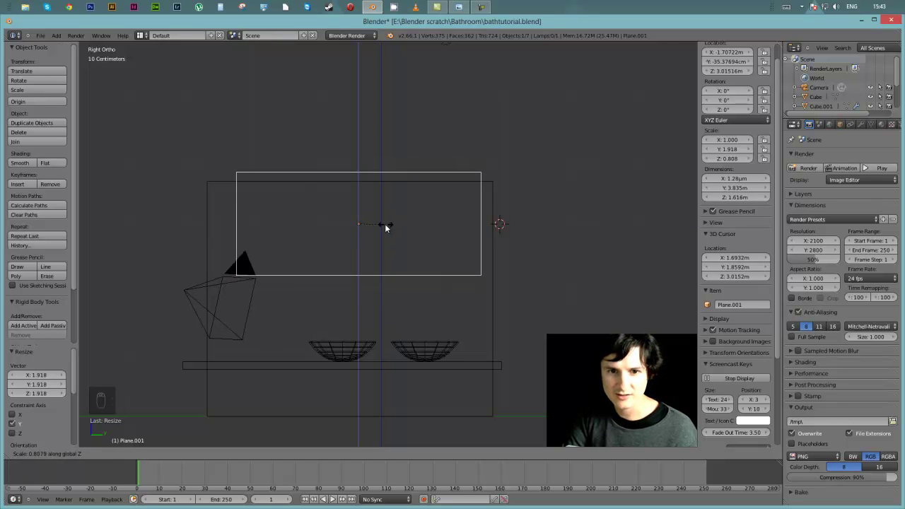
click(388, 224)
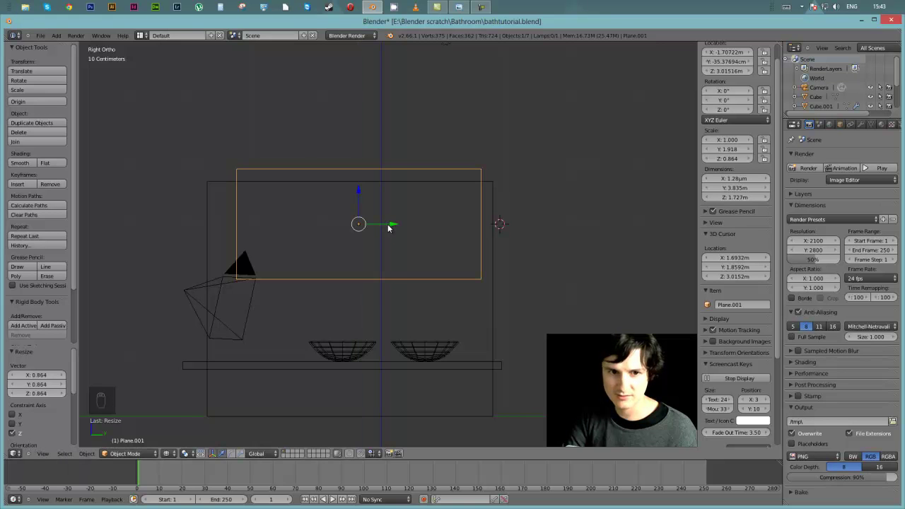
drag(359, 200, 378, 253)
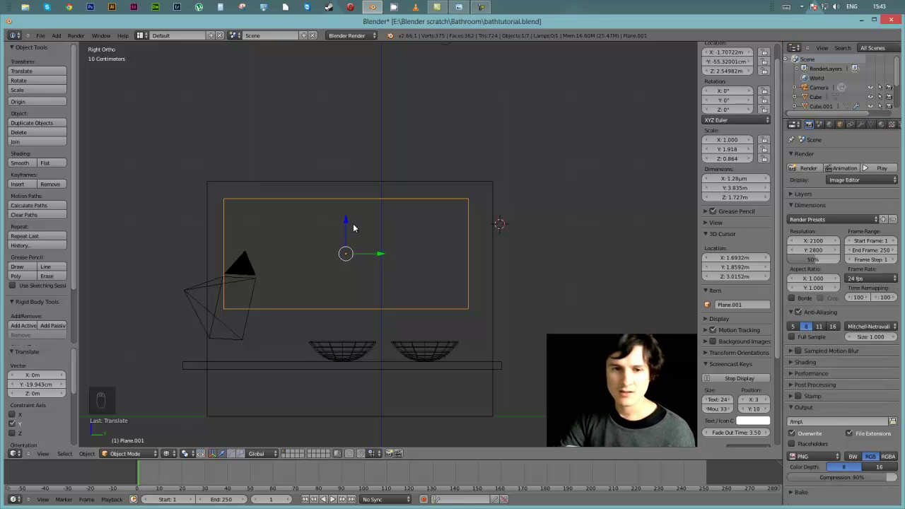
Step: Extrude the mirror plane about 6.7 cm along negative X into the basin wall and return to solid shading
middle_drag(354, 228, 399, 287)
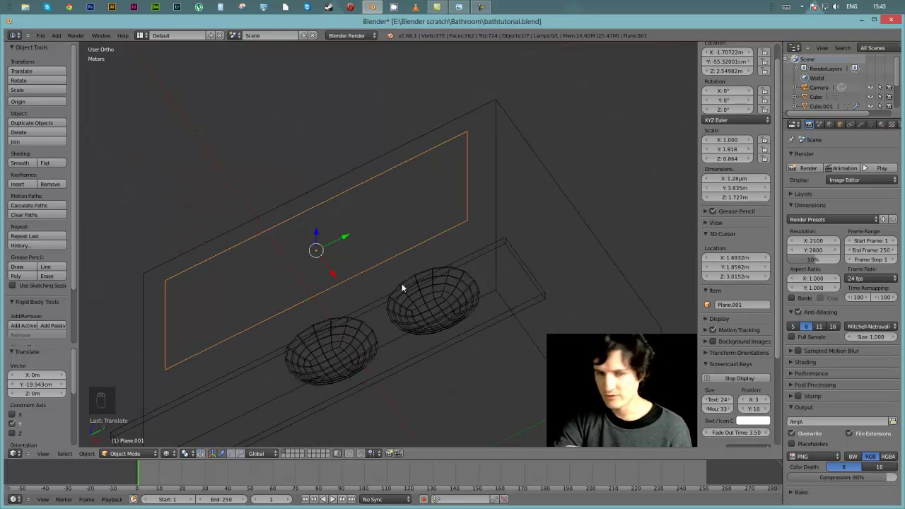
key(KP_7)
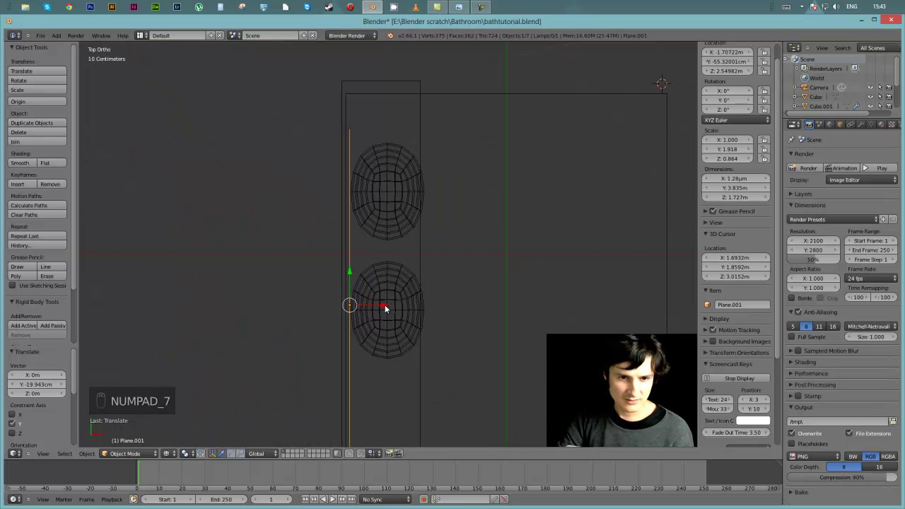
key(Tab)
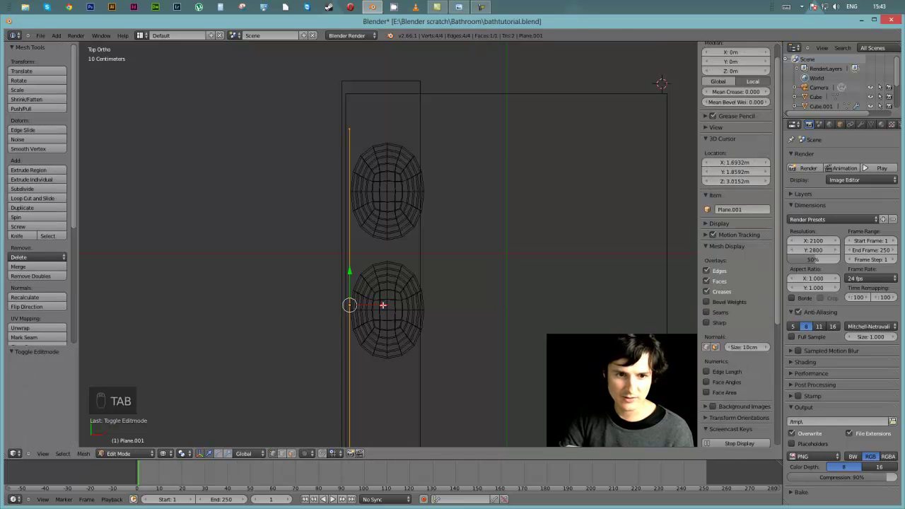
key(e)
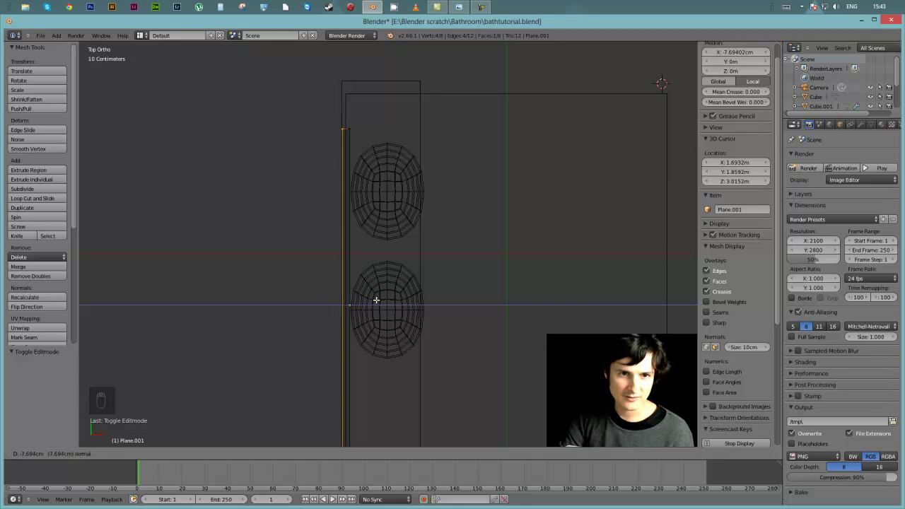
click(376, 299)
middle_drag(498, 319, 461, 300)
key(z)
mouse_move(402, 299)
middle_down()
mouse_move(403, 217)
mouse_move(331, 205)
mouse_move(303, 165)
mouse_move(337, 216)
mouse_move(366, 218)
middle_up()
scroll(325, 207, up, 3)
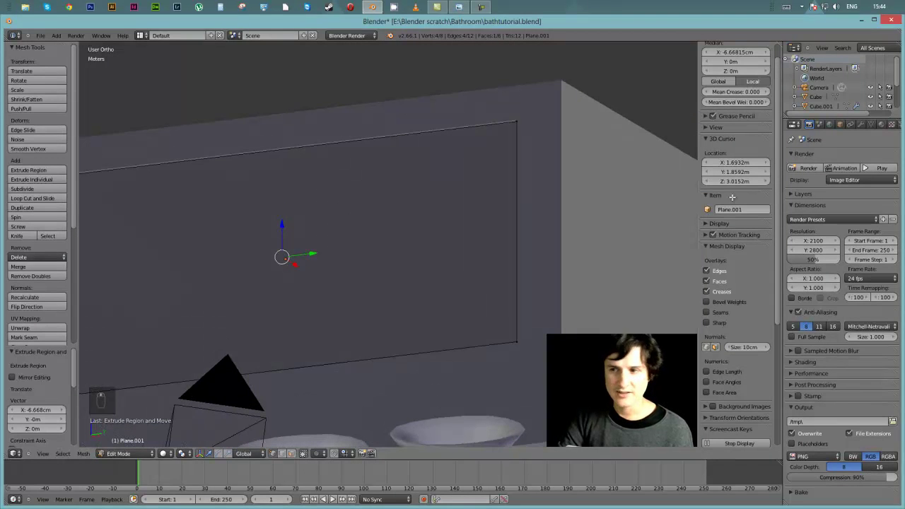
Step: Compare the extruded mirror slab with the mirror frame in the reference photo and examine it from the side
key(alt+Tab)
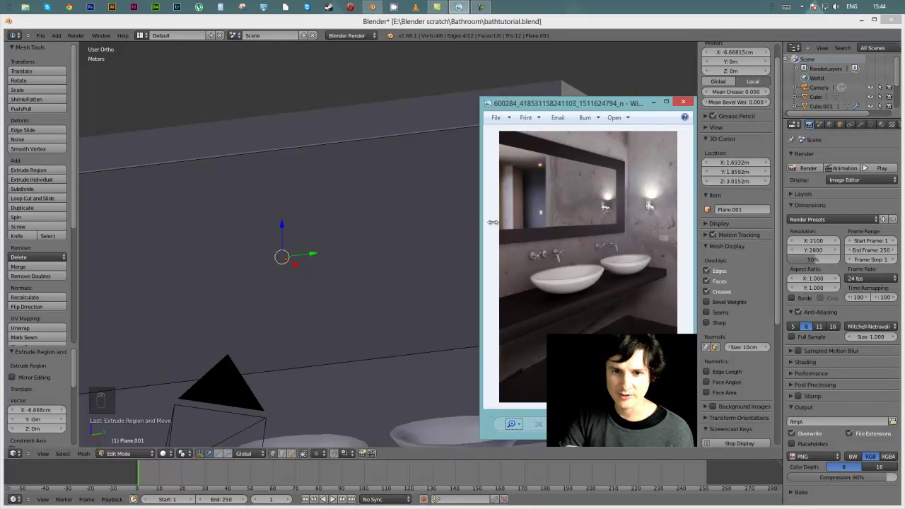
drag(558, 104, 901, 106)
key(alt+Tab)
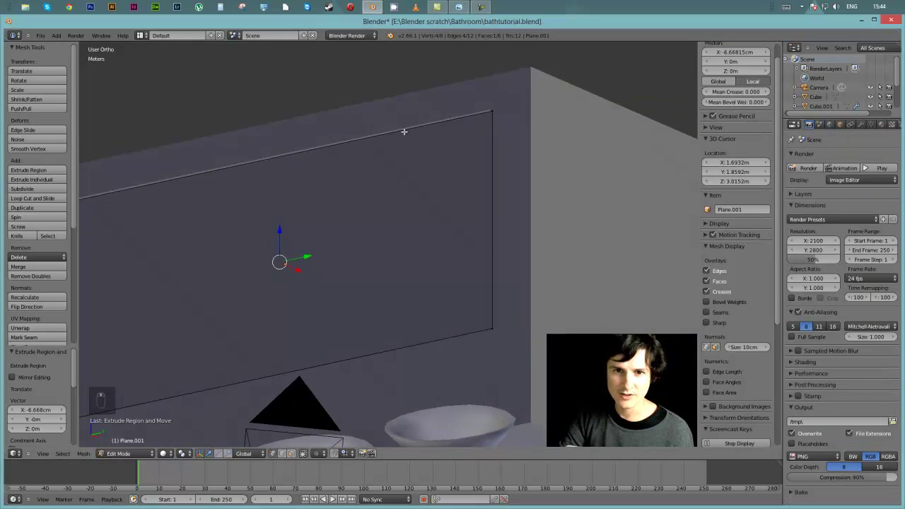
scroll(397, 131, down, 3)
middle_drag(423, 122, 393, 139)
scroll(397, 124, up, 3)
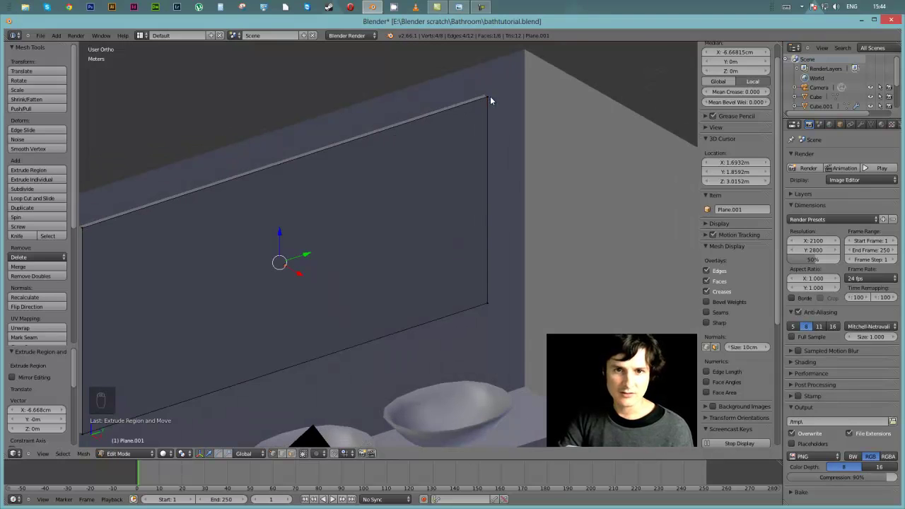
key(Tab)
middle_drag(480, 110, 511, 113)
key(Tab)
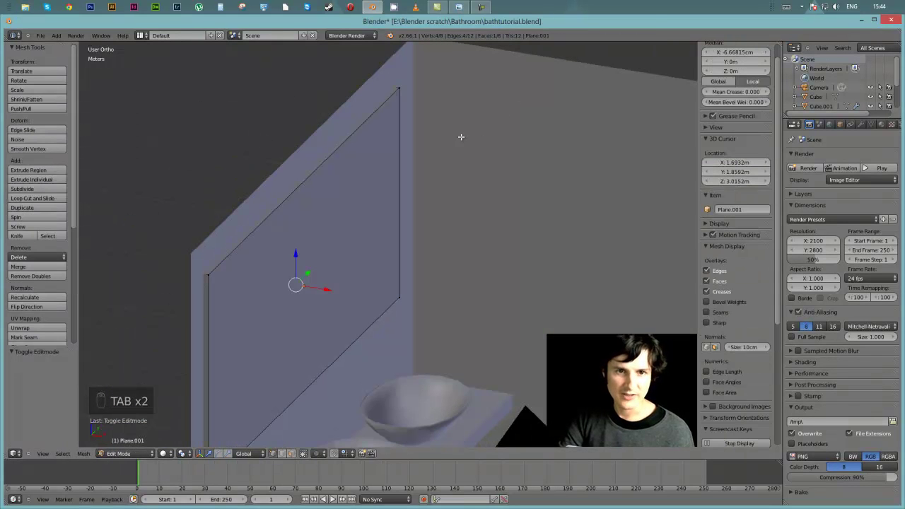
Step: Select the four corner vertices of the mirror slab's front face
right_click(402, 89)
shift+right_click(400, 297)
middle_drag(313, 293, 304, 200)
shift+right_click(251, 207)
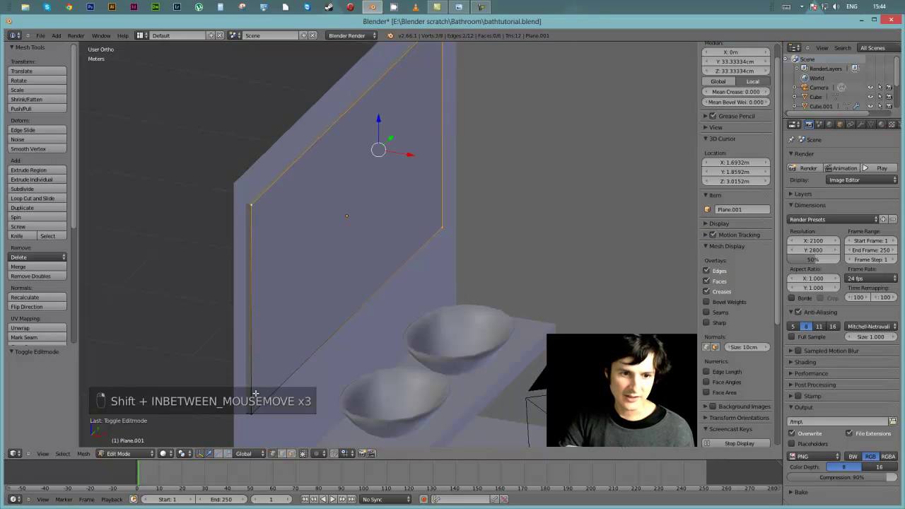
shift+right_click(250, 415)
middle_drag(384, 300, 325, 286)
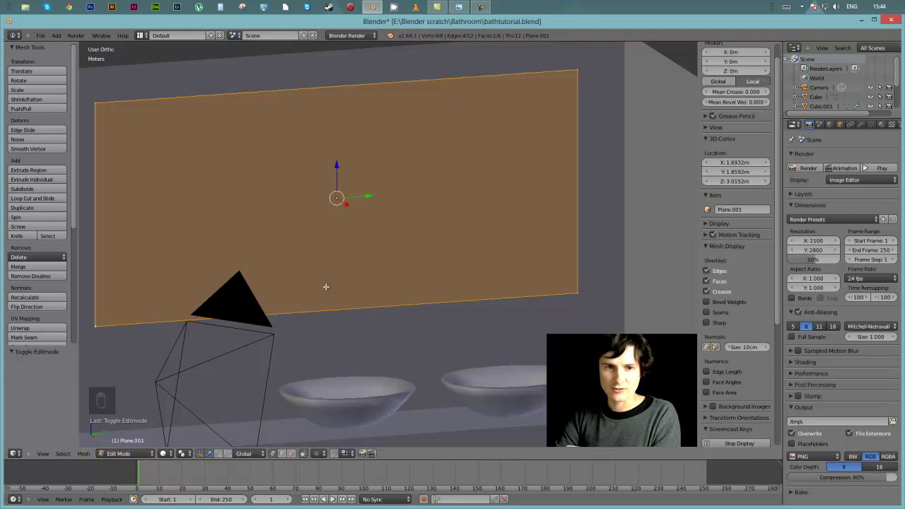
key(ctrl+i)
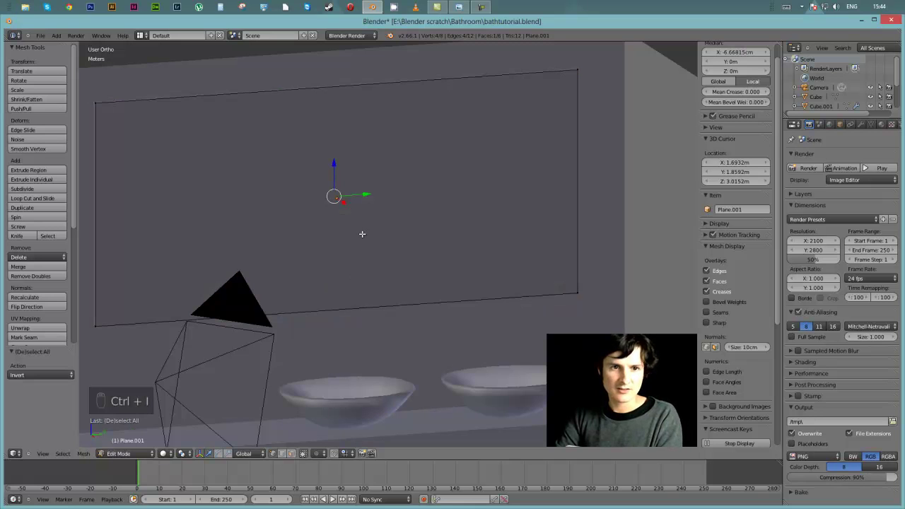
key(ctrl+z)
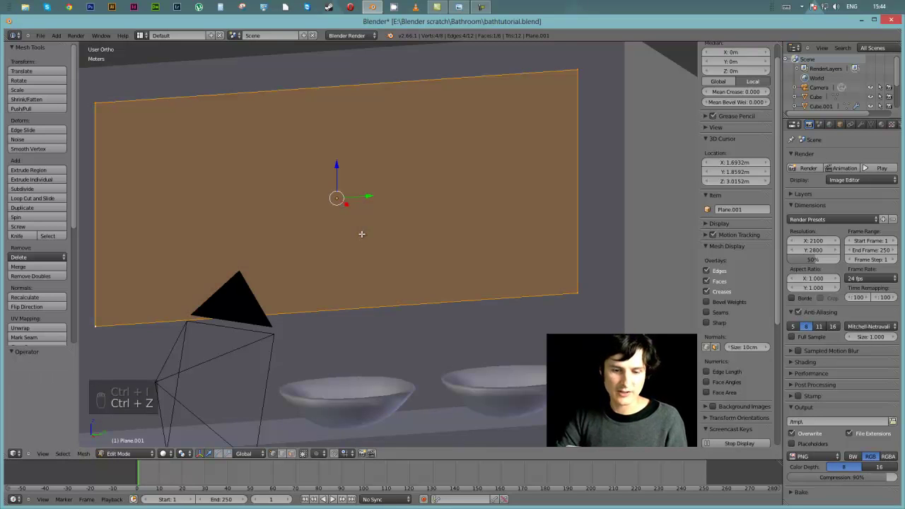
key(shift+i)
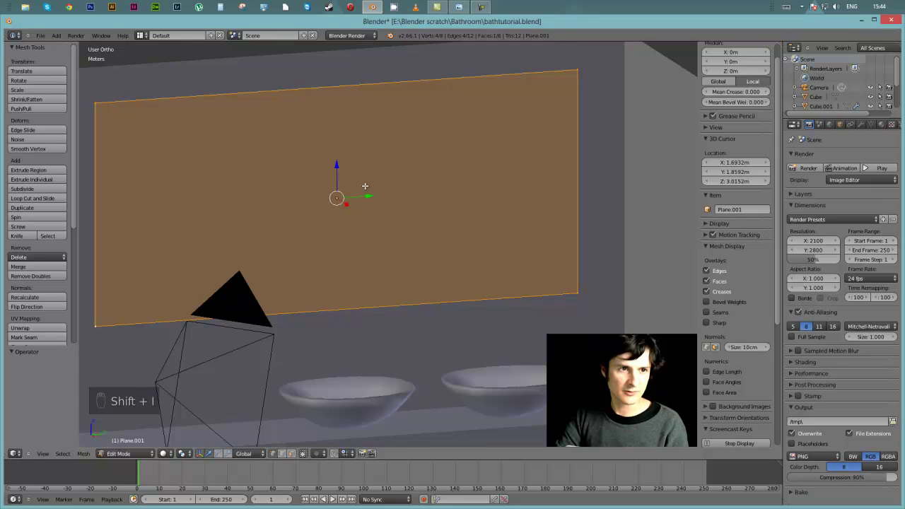
key(Escape)
Step: Inset the mirror's front face with a thickness of about 0.089 to form the frame border
key(i)
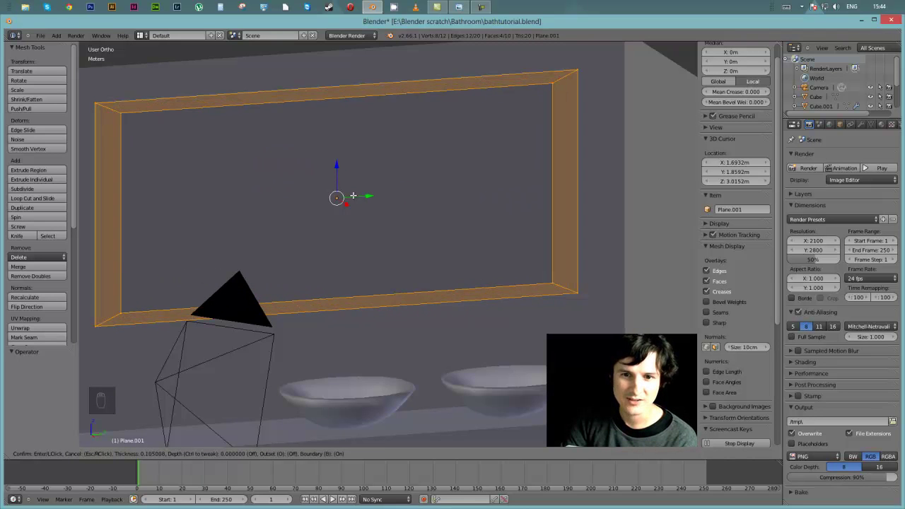
click(317, 192)
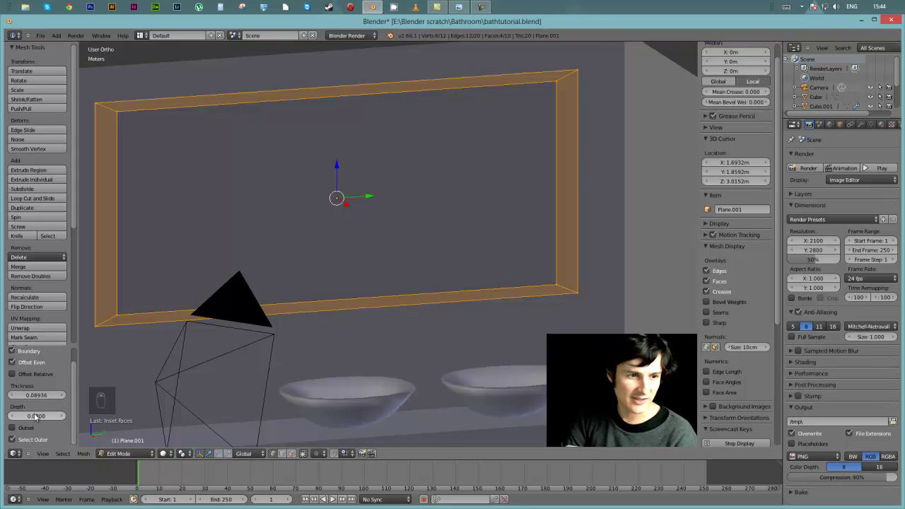
middle_drag(158, 249, 218, 252)
click(35, 395)
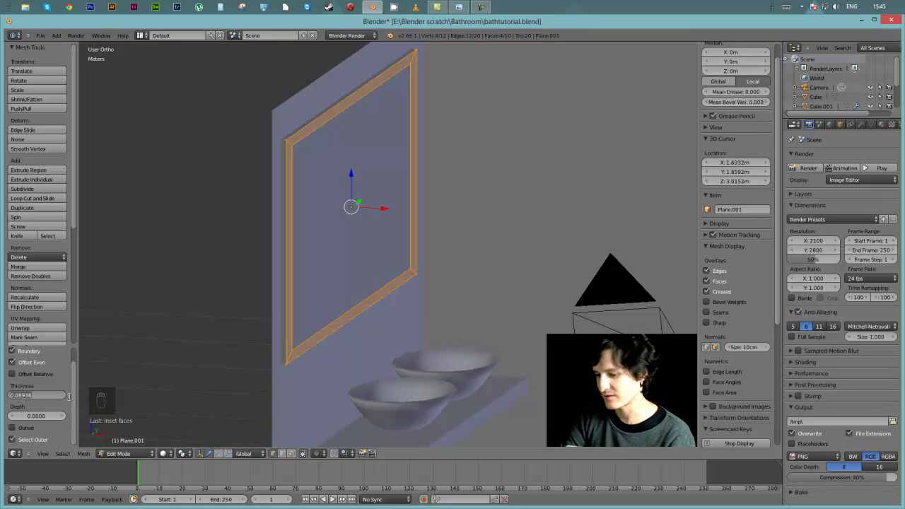
text(.05)
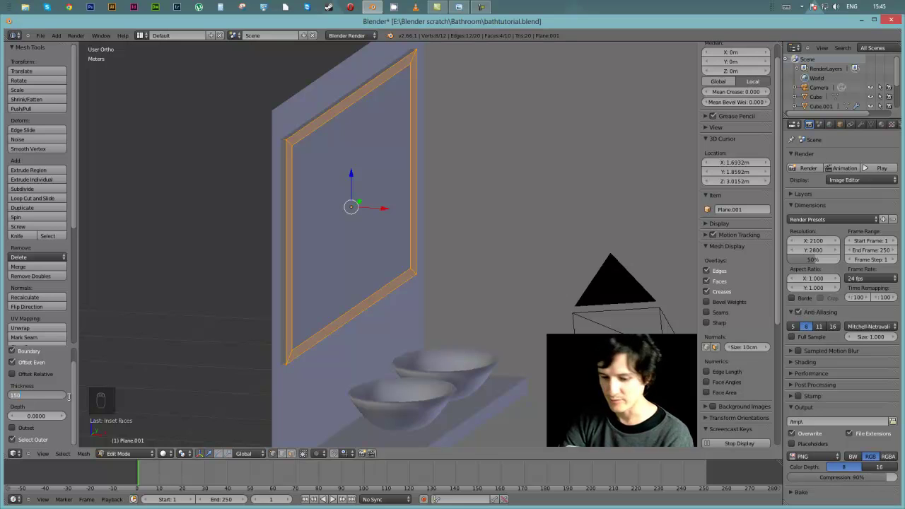
text(m)
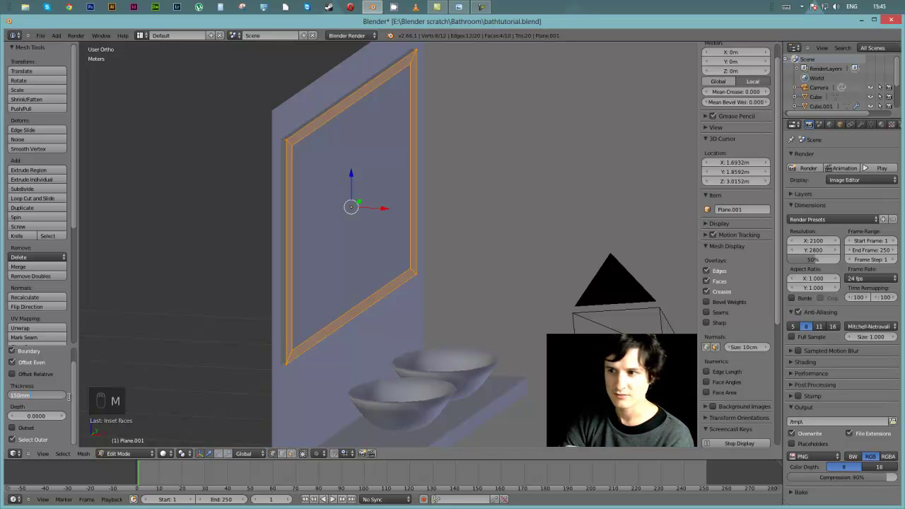
key(Escape)
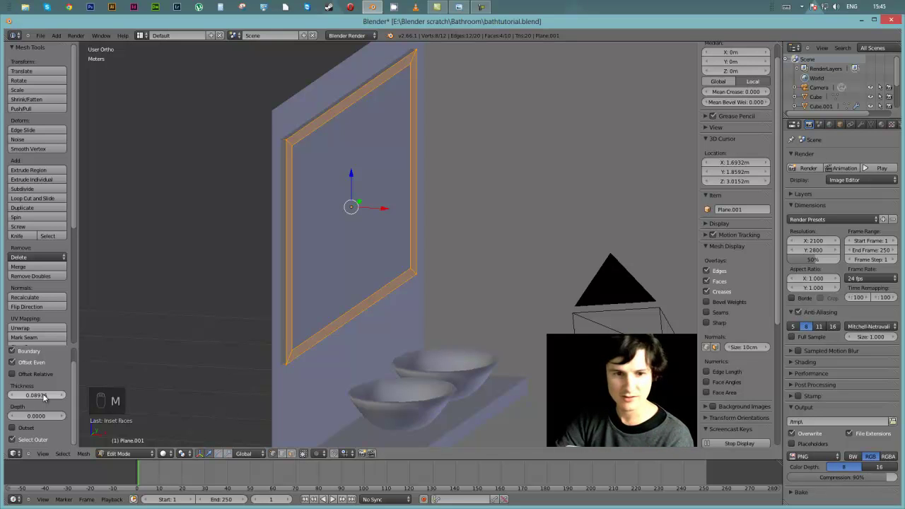
Step: Try selecting the inner mirror face by its four corner vertices and undo back to the frame border selection
middle_drag(429, 178, 357, 162)
right_click(563, 101)
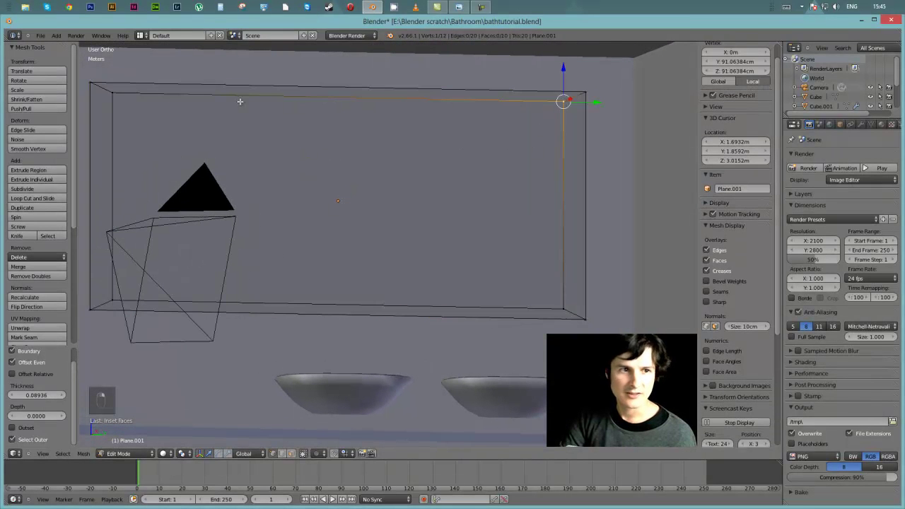
shift+right_click(111, 92)
shift+right_click(109, 300)
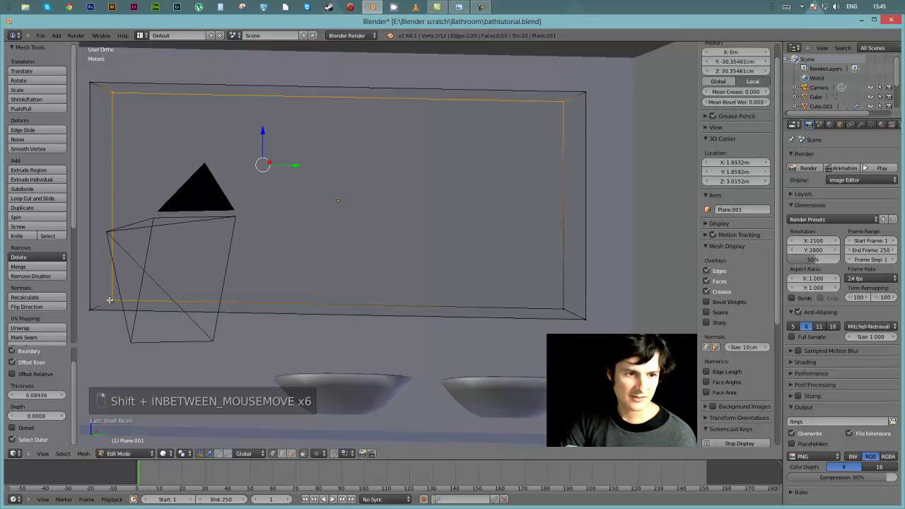
shift+right_click(561, 307)
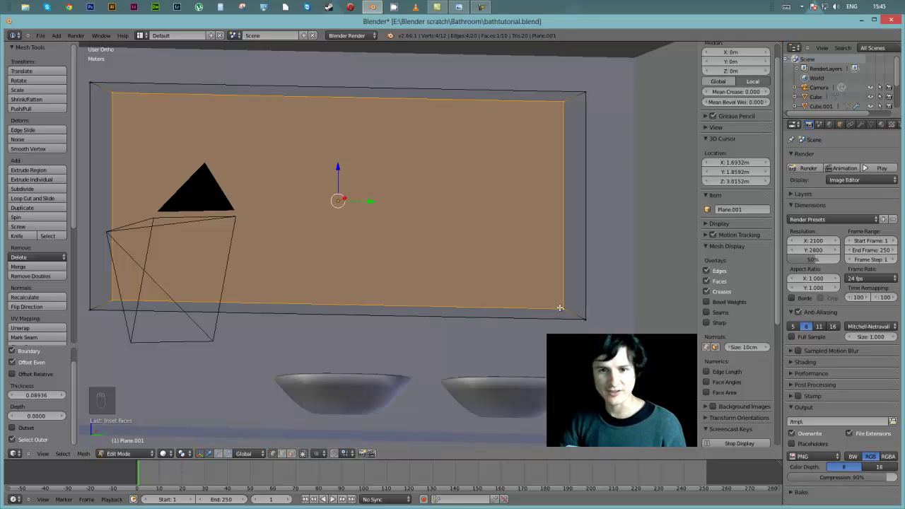
key(Escape)
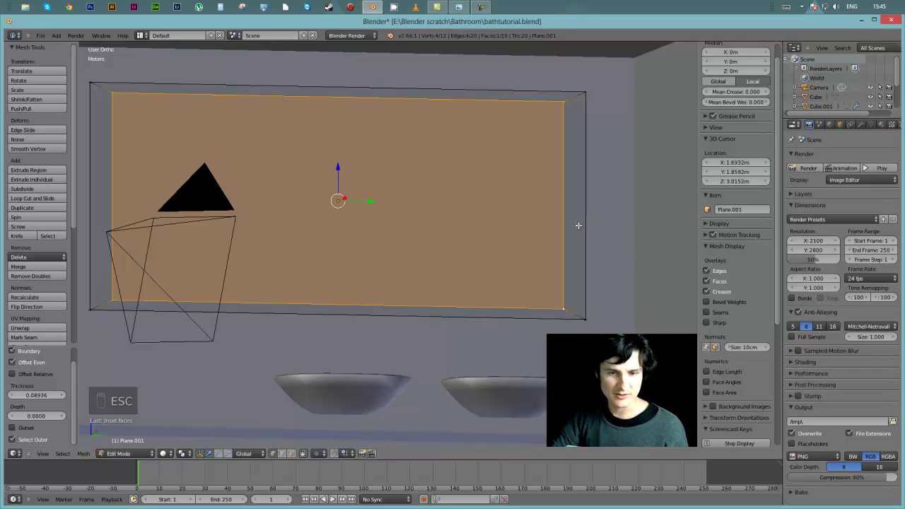
key(ctrl+z)
key(ctrl+z)
key(ctrl+z)
key(ctrl+z)
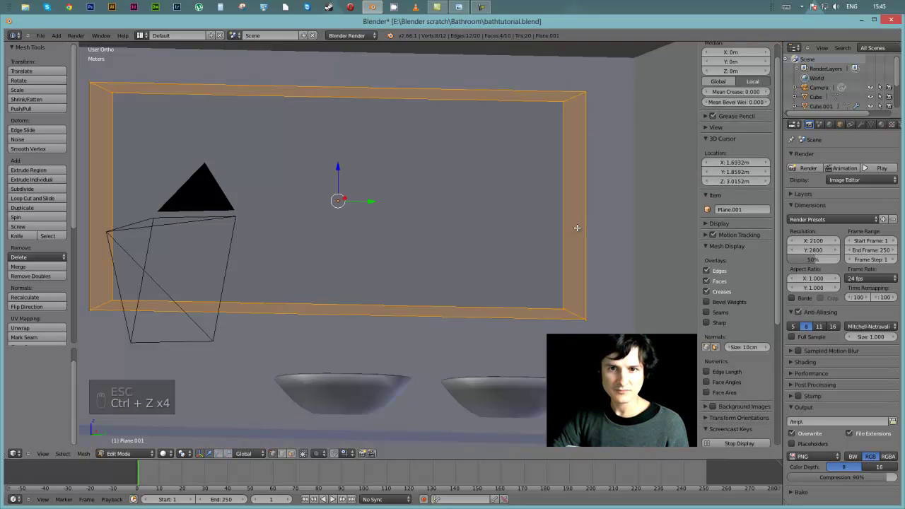
Step: Undo the inset on the mirror's front face and apply the mirror object's rotation and scale
key(ctrl+z)
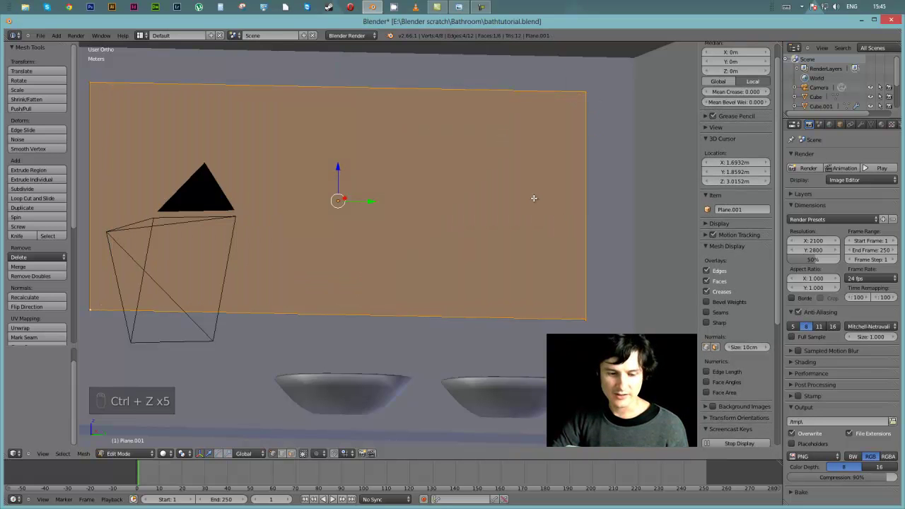
key(shift+a)
key(ctrl+a)
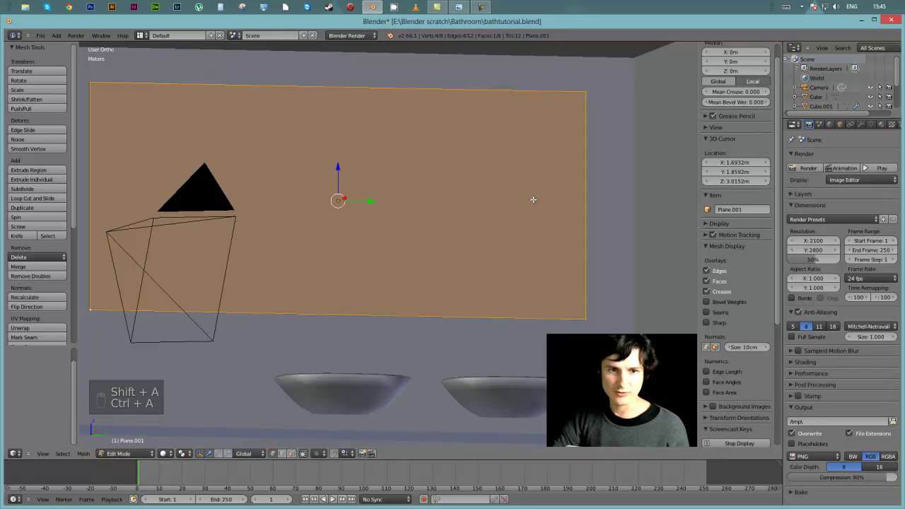
key(Tab)
middle_drag(515, 199, 535, 229)
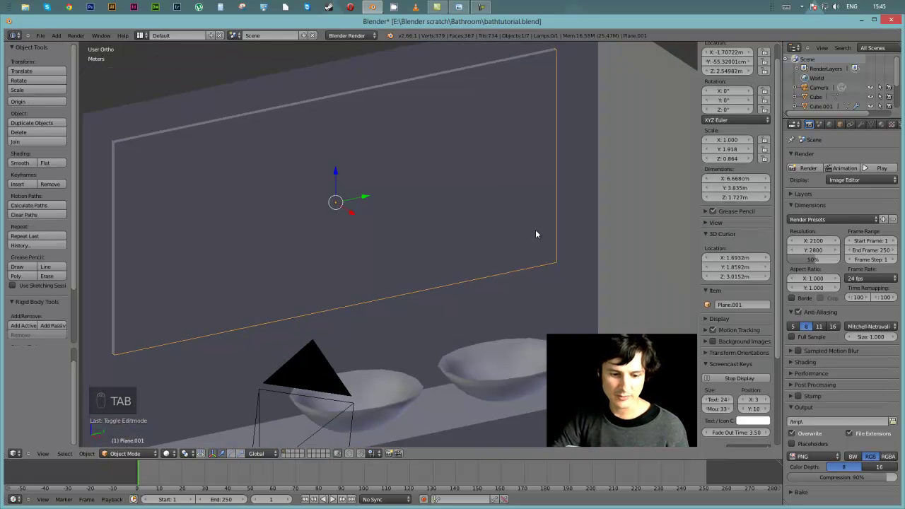
key(ctrl+a)
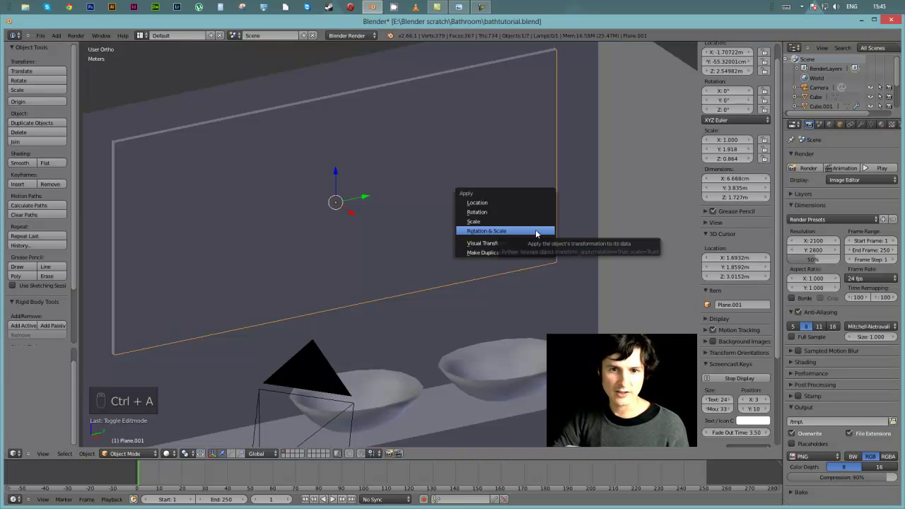
click(535, 231)
middle_drag(549, 224, 510, 189)
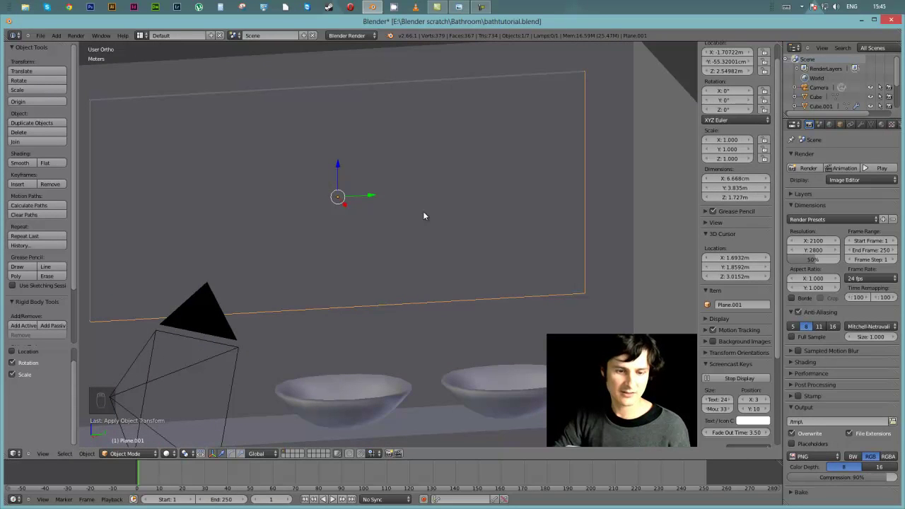
Step: Reopen the mirror mesh for editing and show it in wireframe from the front
key(Tab)
middle_drag(423, 215, 471, 232)
middle_drag(256, 257, 274, 252)
key(z)
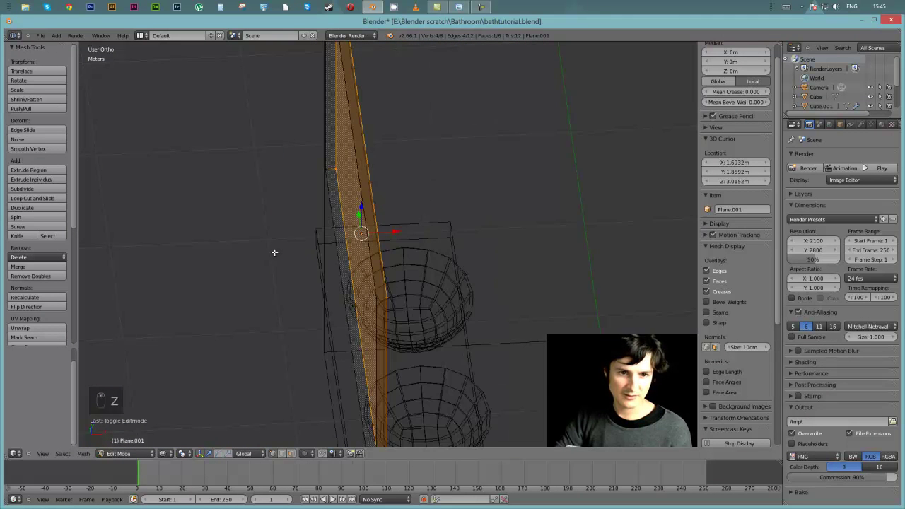
middle_drag(333, 253, 260, 227)
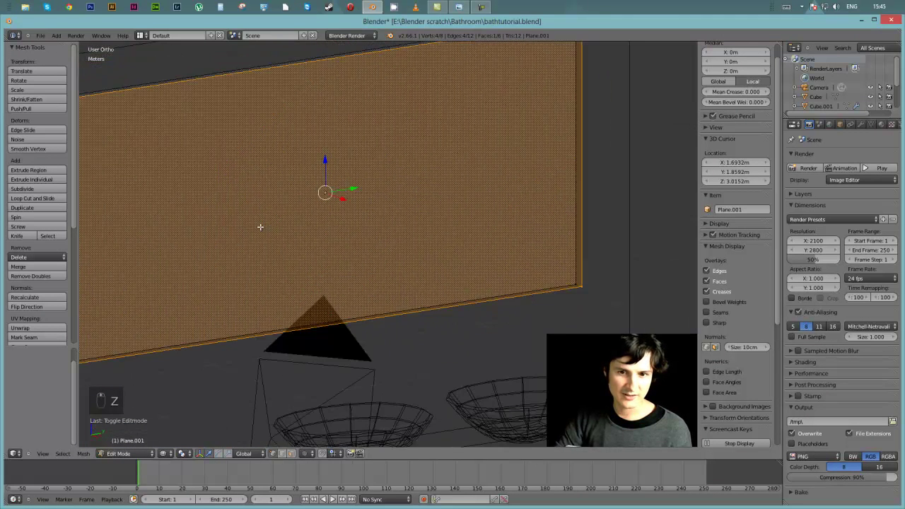
key(i)
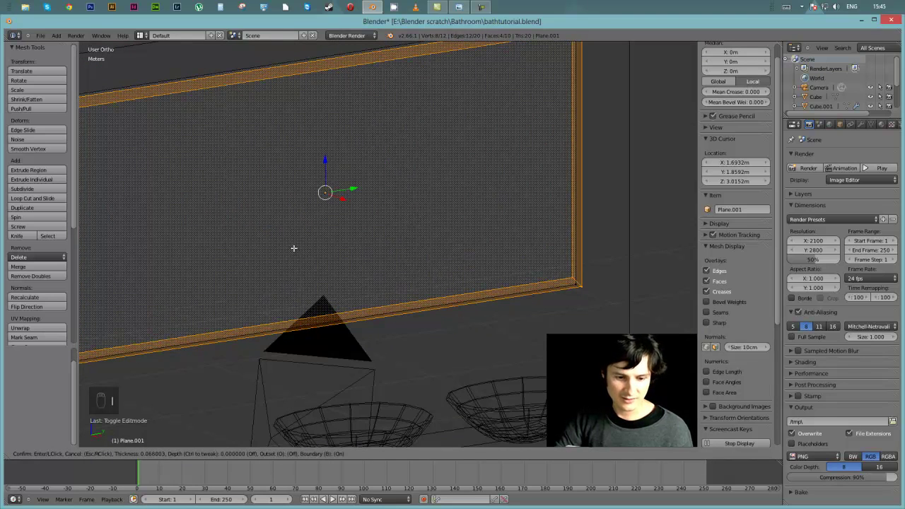
text(15)
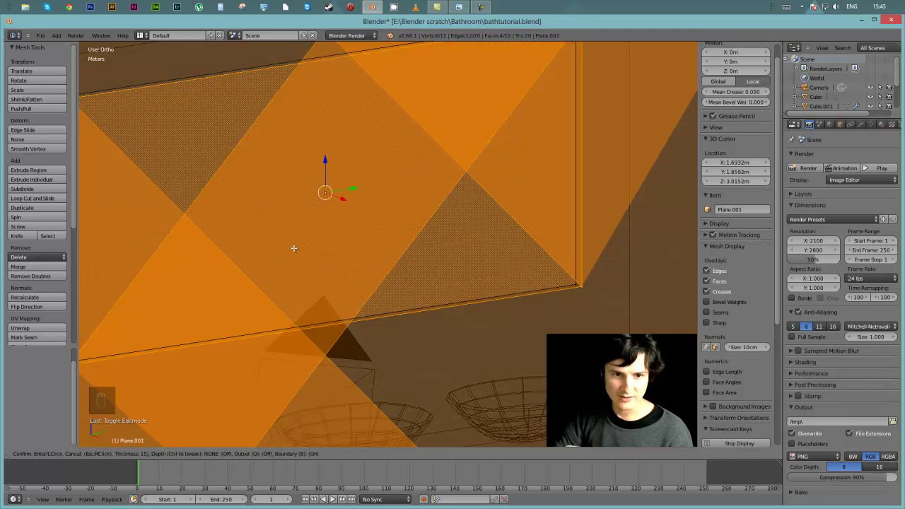
key(Escape)
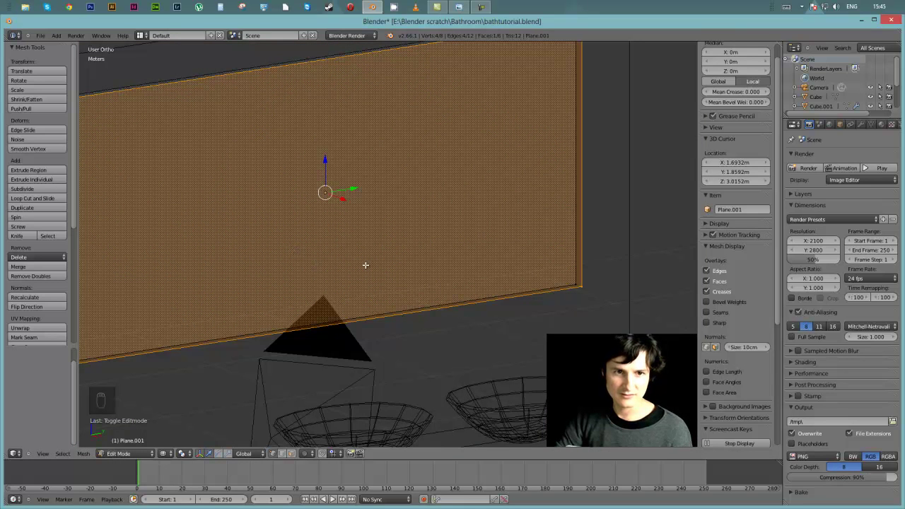
Step: Inset the mirror's front face with a thickness of 0.15 to form an even frame border
scroll(364, 264, down, 3)
scroll(362, 264, up, 2)
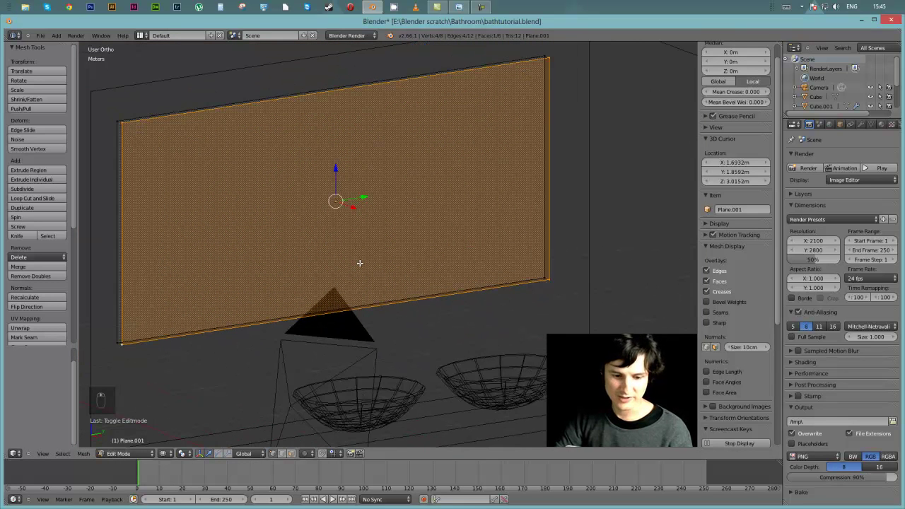
key(i)
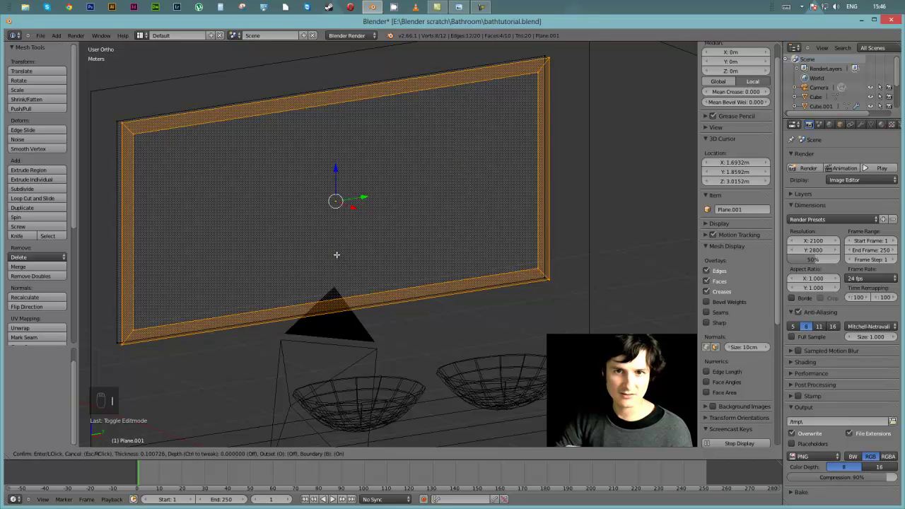
click(331, 250)
click(40, 395)
key(BackSpace)
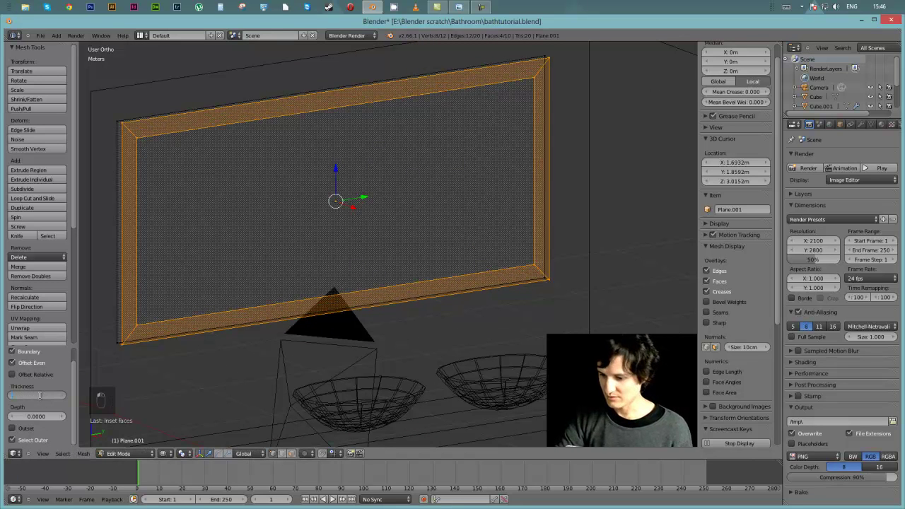
text(.15)
key(Return)
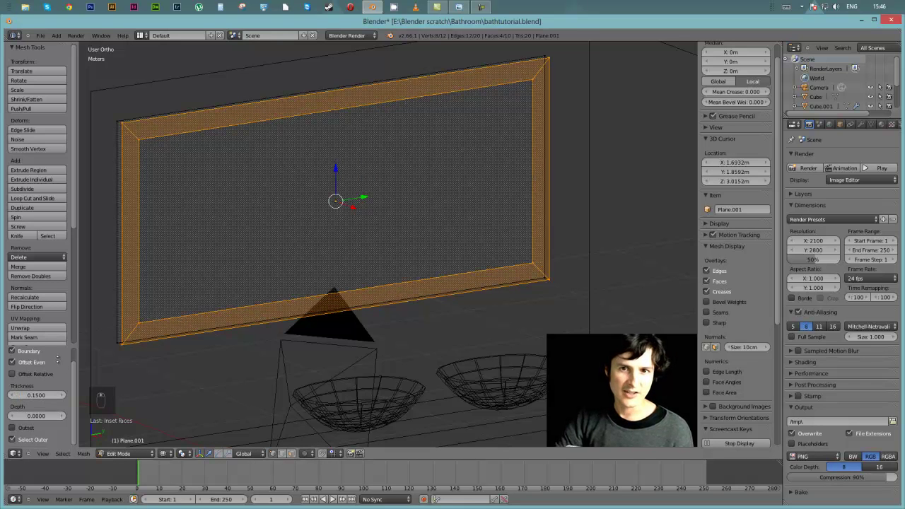
Step: Select the four corner vertices of the inner face inside the mirror's frame border
middle_drag(155, 346, 126, 137)
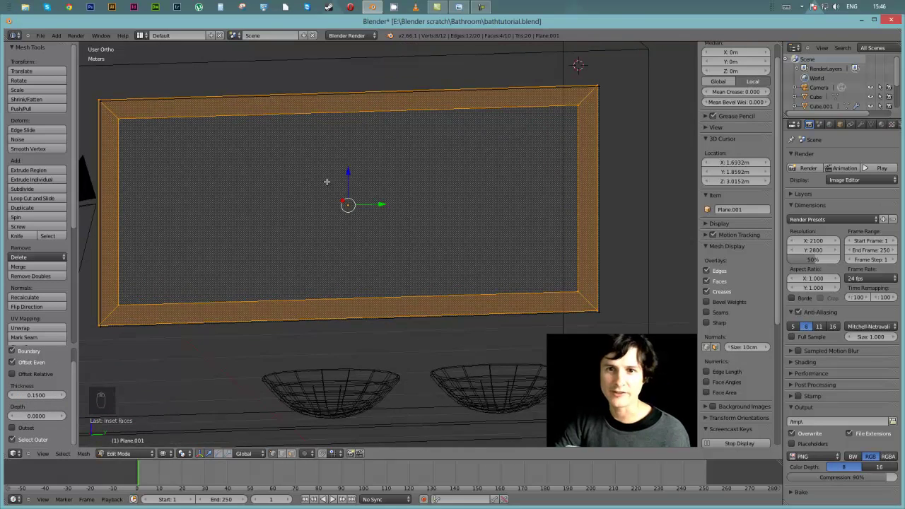
middle_drag(326, 182, 357, 189)
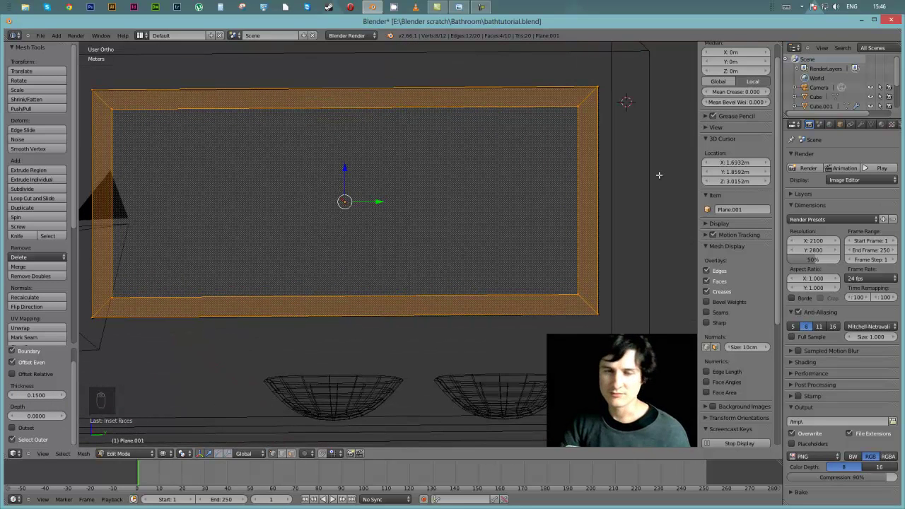
middle_drag(459, 159, 496, 171)
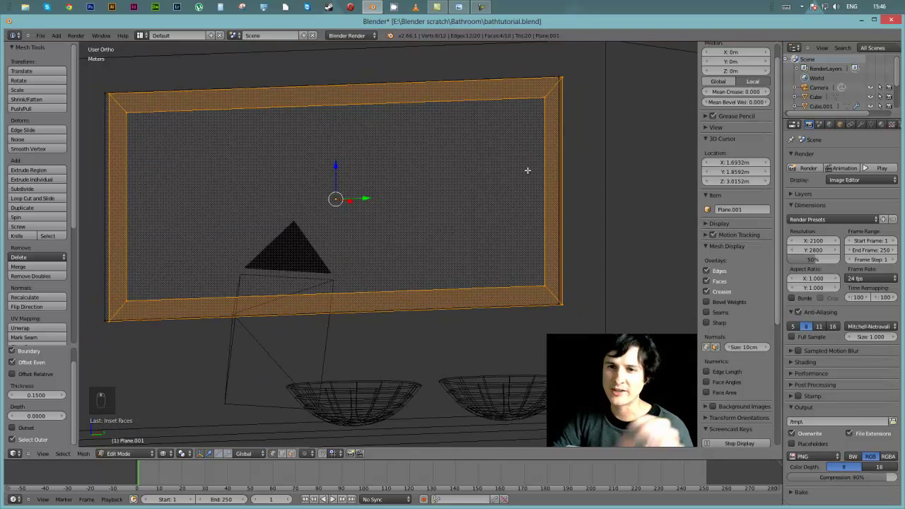
middle_drag(546, 201, 545, 200)
middle_drag(420, 205, 380, 194)
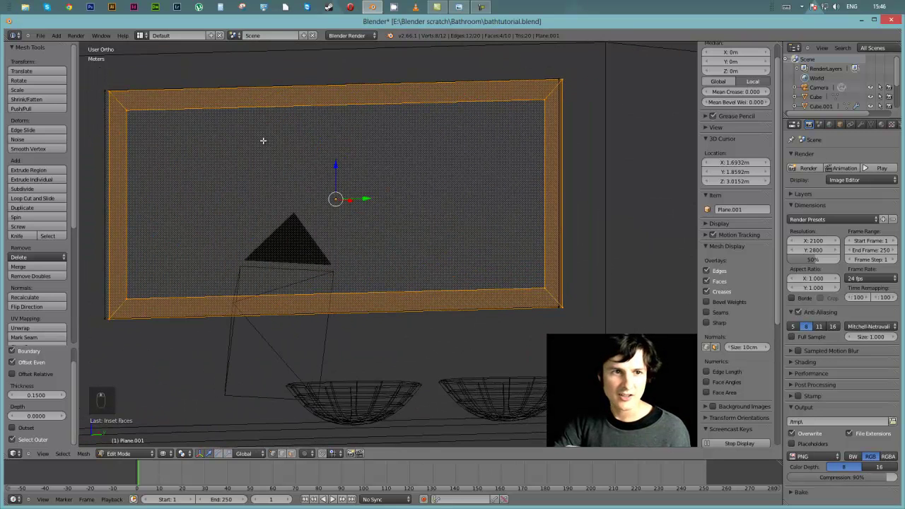
right_click(126, 110)
shift+right_click(531, 102)
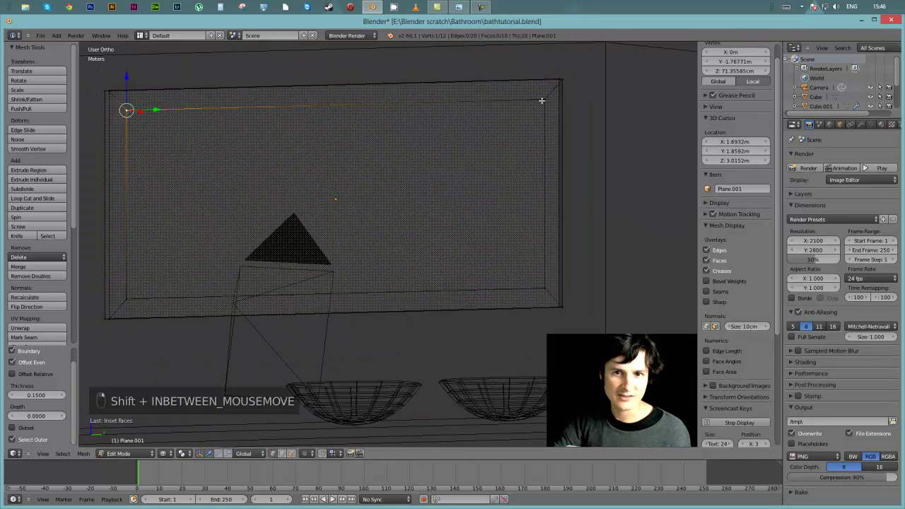
shift+right_click(540, 290)
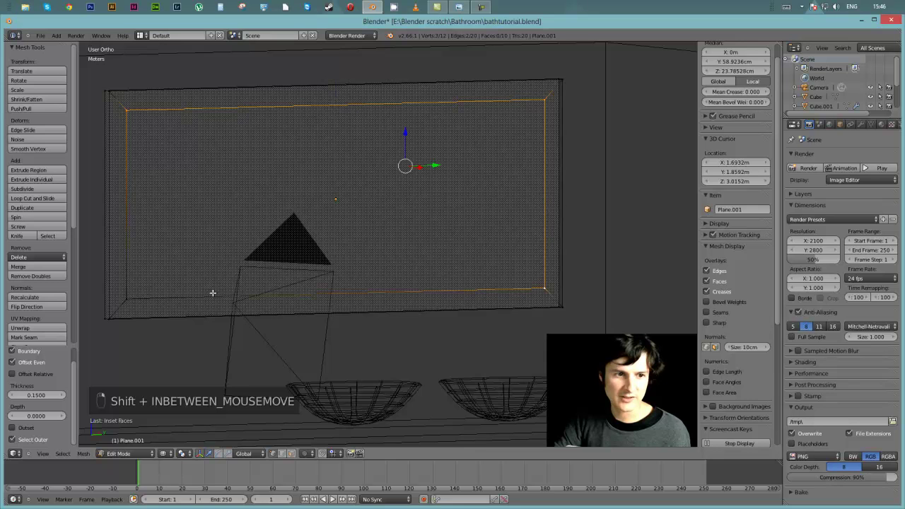
shift+right_click(130, 297)
Step: Extrude the inner mirror face about 2.5 cm back into the slab, working in top view
middle_drag(236, 254, 309, 286)
key(KP_7)
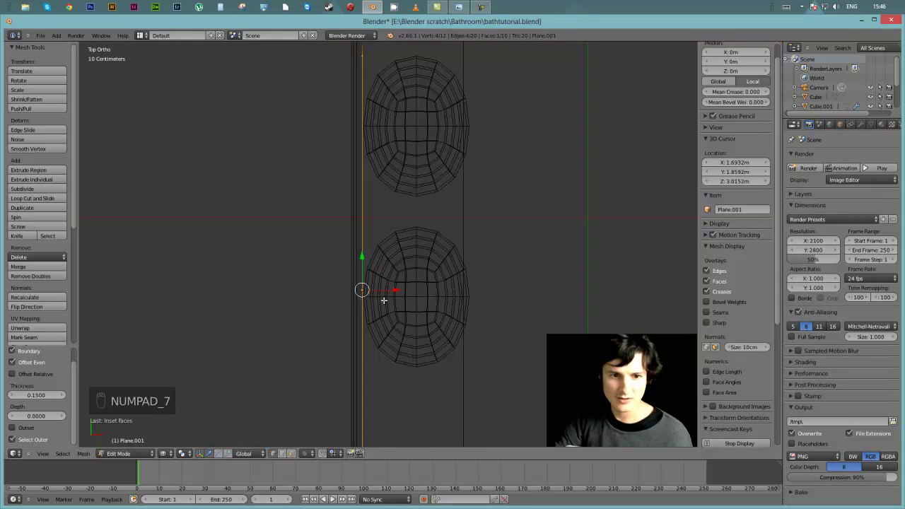
key(e)
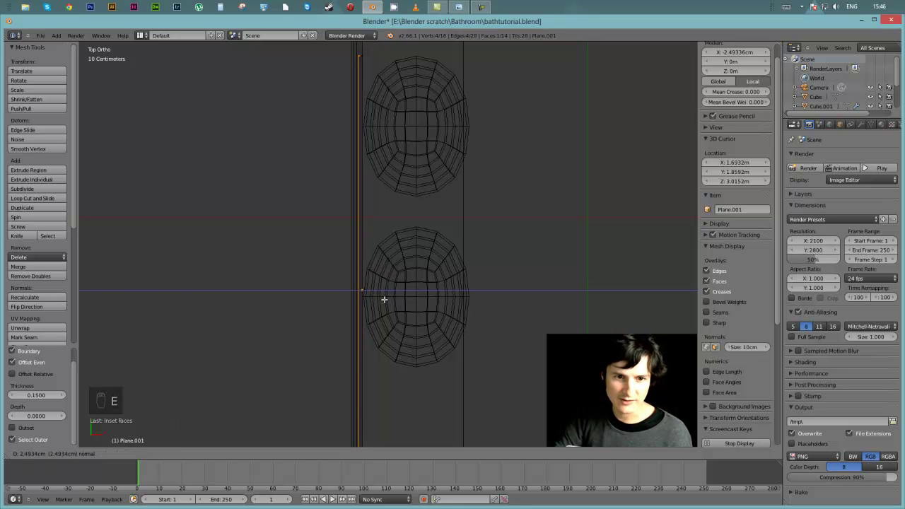
click(383, 300)
middle_drag(461, 304, 482, 195)
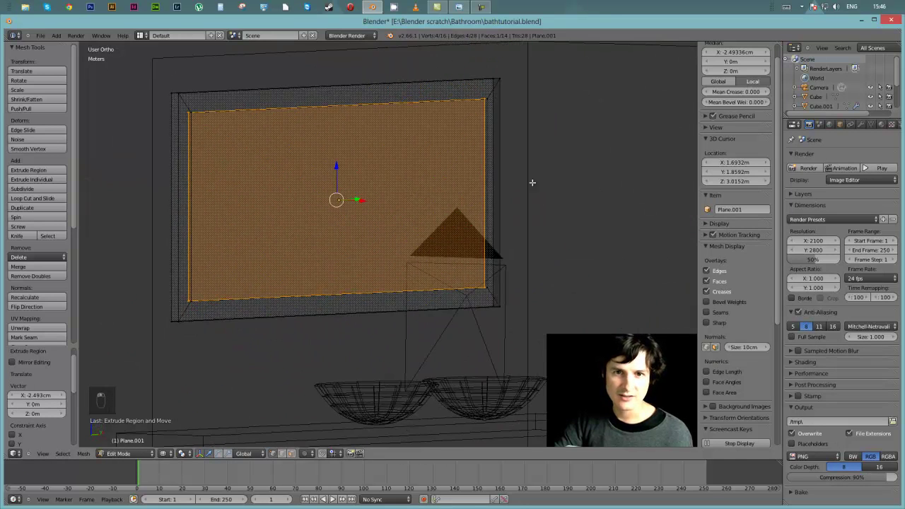
Step: Return to solid shading and separate the recessed mirror face into its own object
scroll(516, 127, up, 3)
mouse_move(516, 127)
middle_down()
mouse_move(521, 107)
mouse_move(533, 137)
mouse_move(514, 160)
mouse_move(323, 99)
mouse_move(372, 113)
mouse_move(375, 133)
mouse_move(469, 139)
mouse_move(475, 149)
mouse_move(467, 125)
middle_up()
key(z)
scroll(375, 135, down, 4)
scroll(467, 139, down, 2)
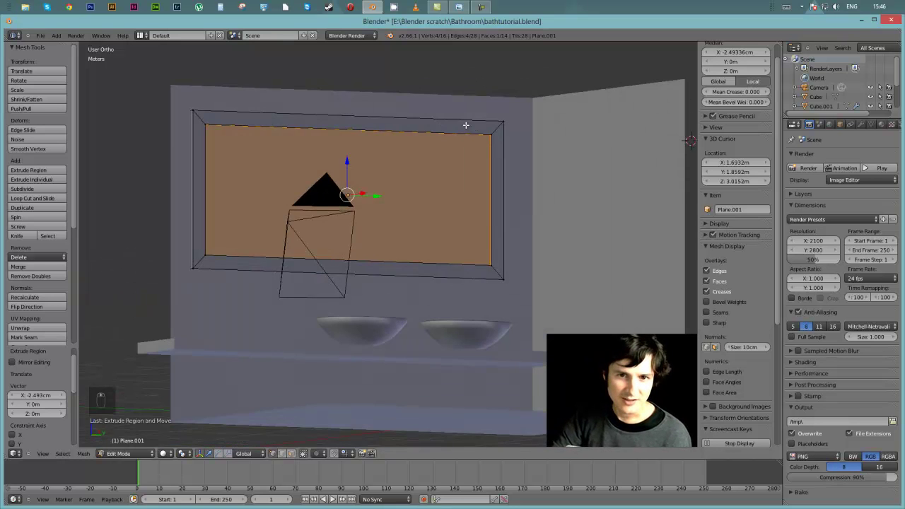
key(KP_5)
middle_drag(165, 142, 222, 199)
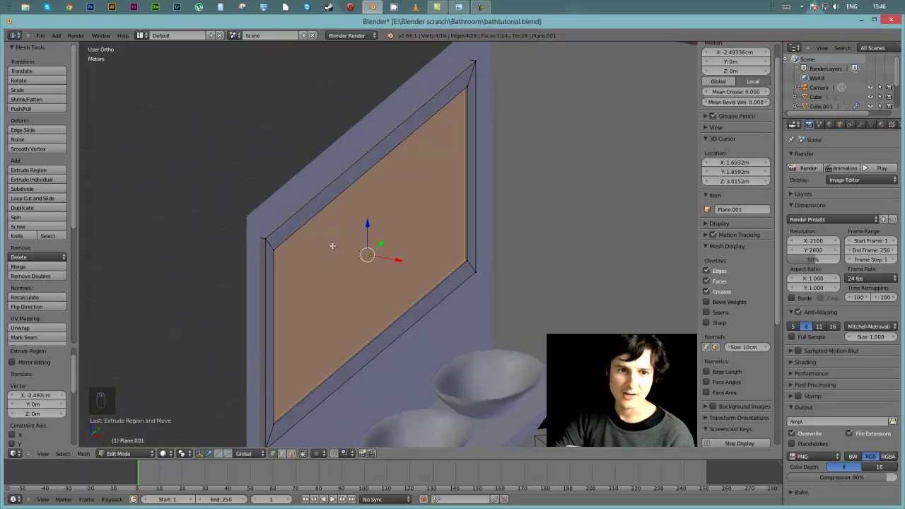
key(p)
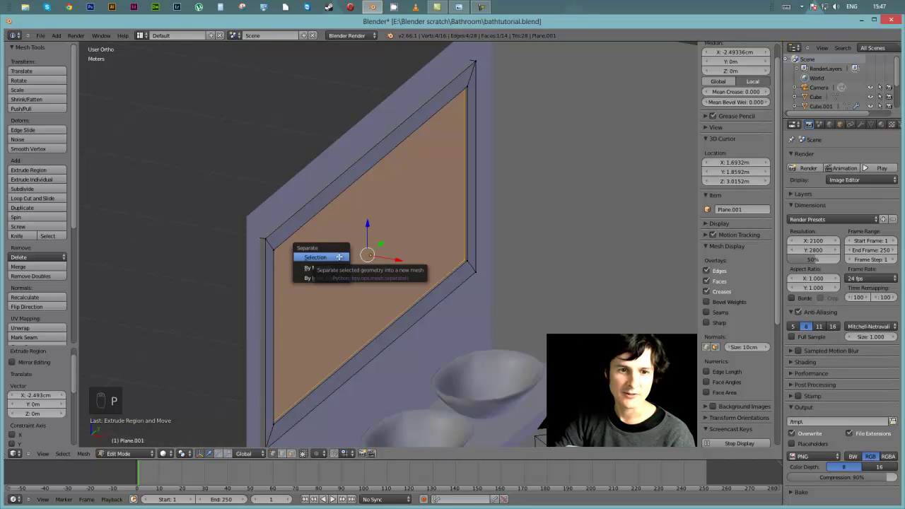
click(349, 259)
Step: Leave mesh editing, show the scene in wireframe and select the separated mirror pane
right_click(474, 268)
drag(475, 269, 463, 260)
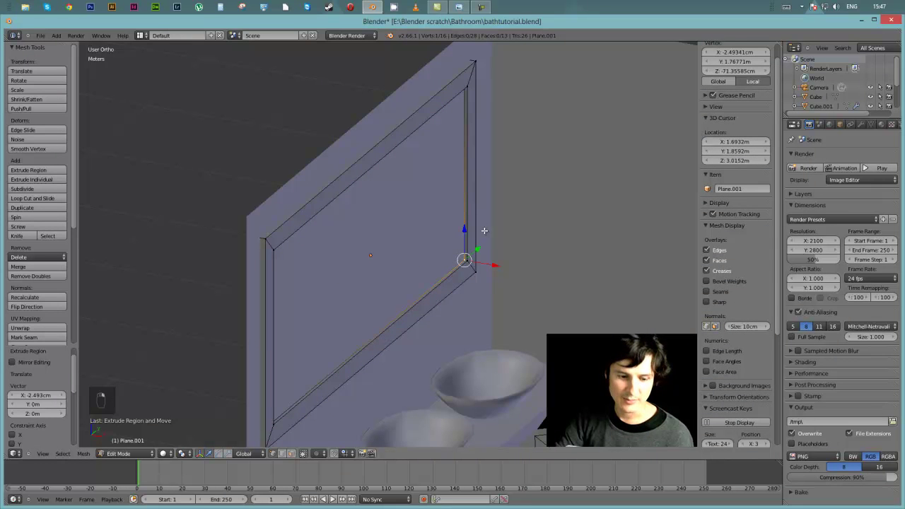
key(Tab)
middle_drag(488, 222, 465, 202)
right_click(428, 178)
right_click(416, 164)
right_click(415, 163)
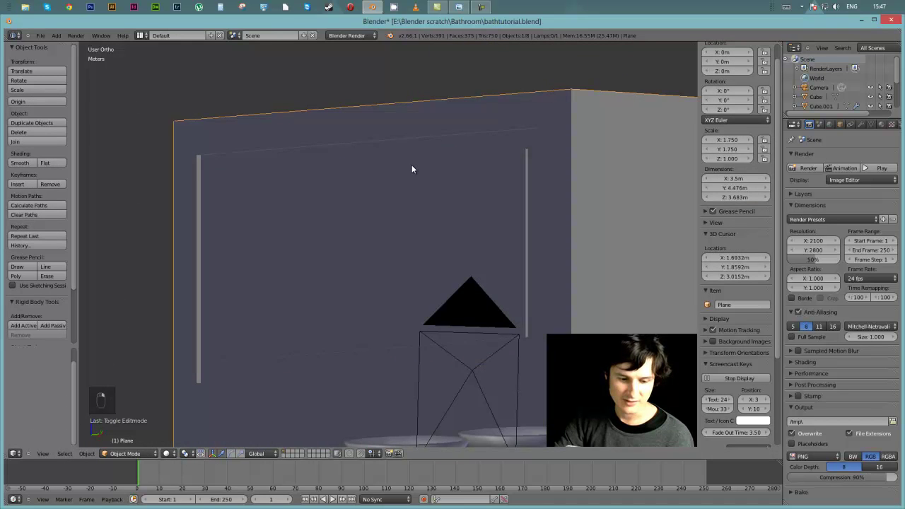
key(z)
right_click(311, 168)
right_click(309, 169)
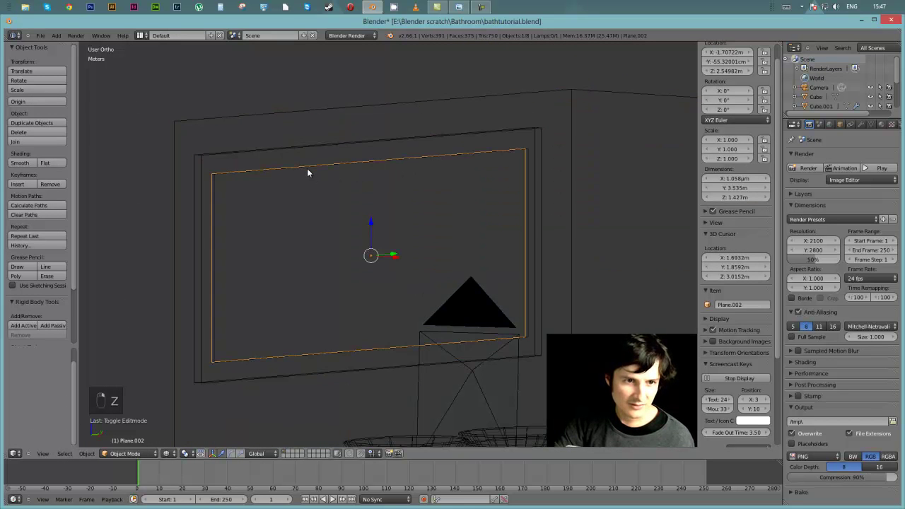
Step: Try moving the mirror pane about 94 cm out of its frame along X, and undo the move
middle_drag(309, 169, 359, 205)
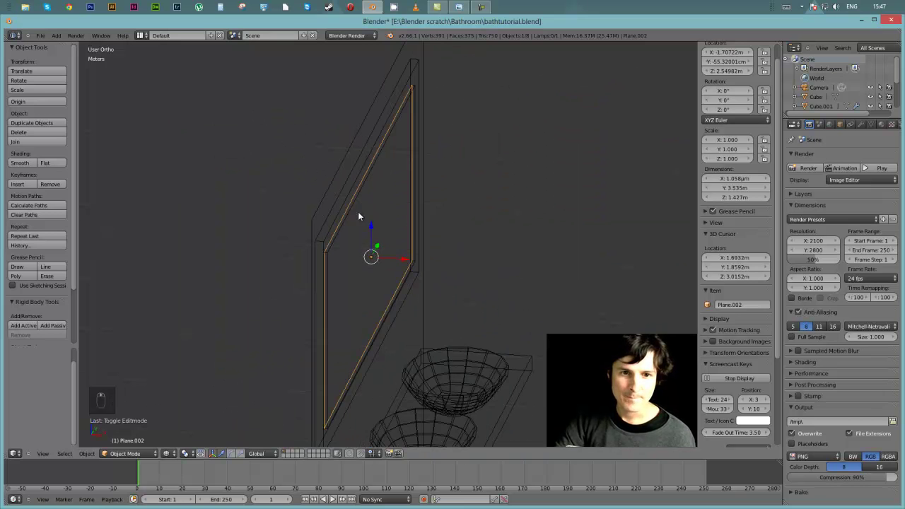
drag(400, 259, 526, 268)
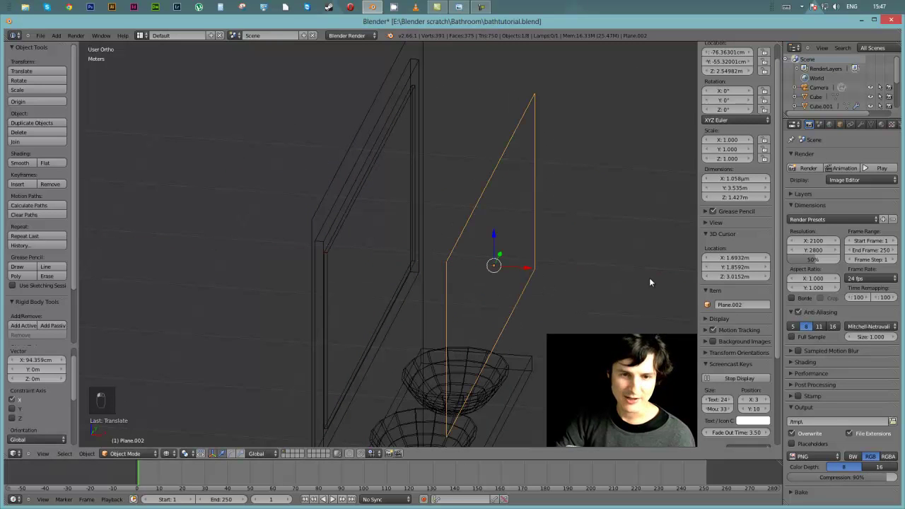
key(ctrl+z)
middle_drag(585, 270, 501, 281)
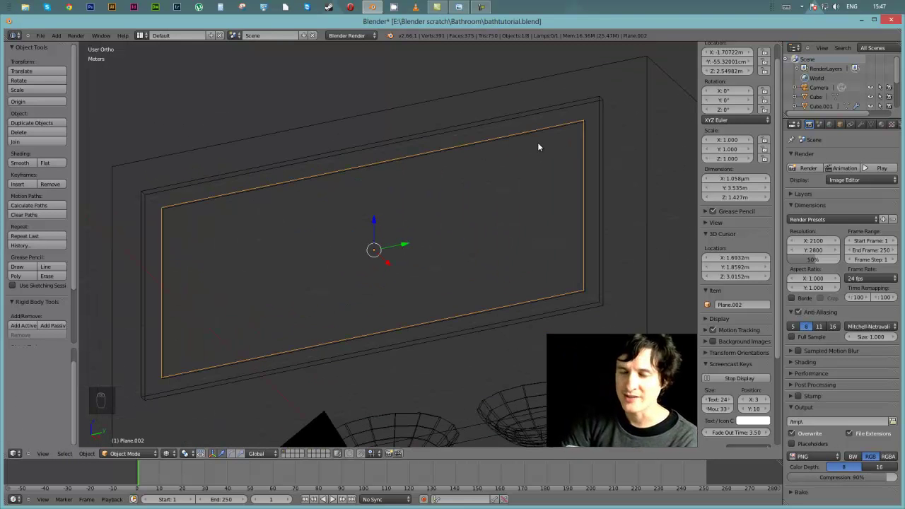
Step: Rename the scene as Bathroom
scroll(898, 79, down, 1)
scroll(895, 71, up, 1)
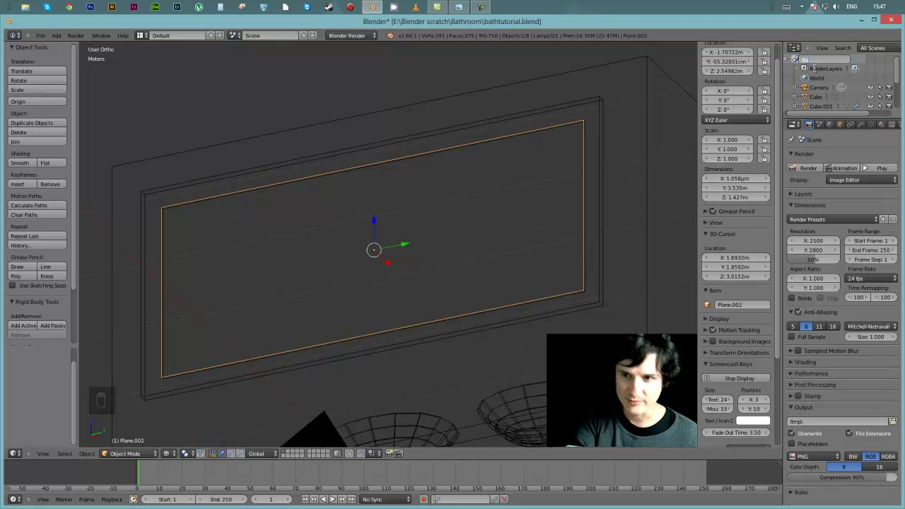
key(o)
key(Return)
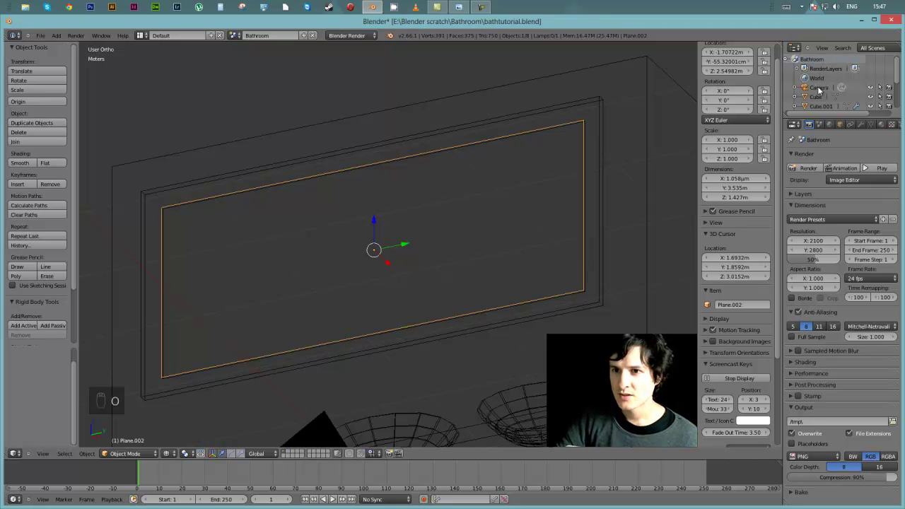
scroll(819, 99, down, 1)
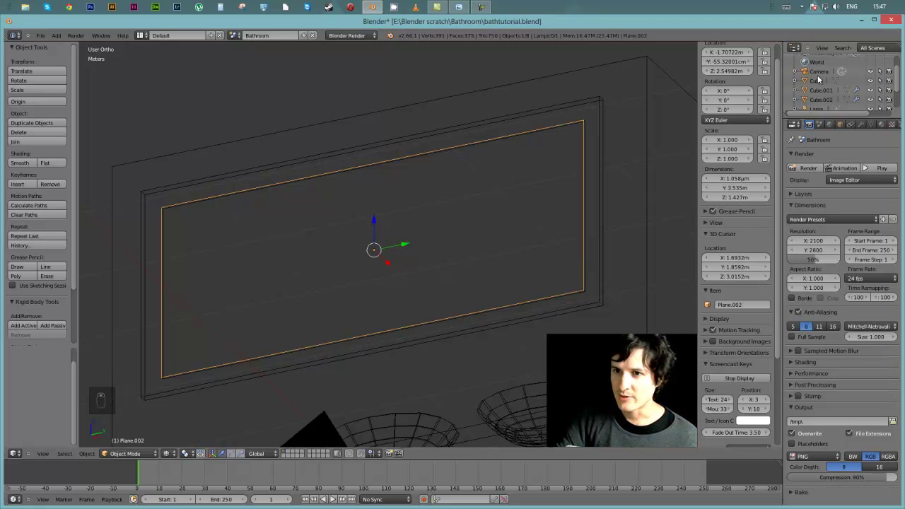
Step: Rename the countertop object Cube as Counter
click(816, 82)
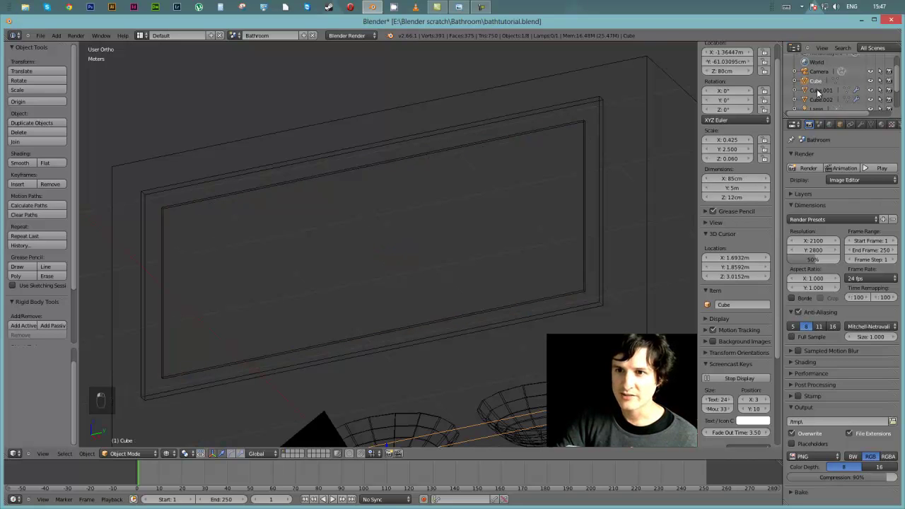
double_click(817, 82)
key(BackSpace)
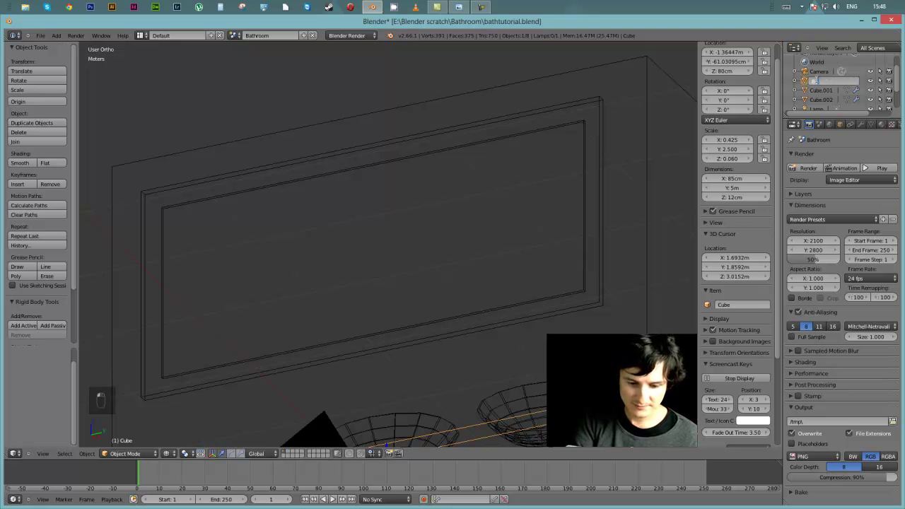
key(BackSpace)
key(BackSpace)
key(BackSpace)
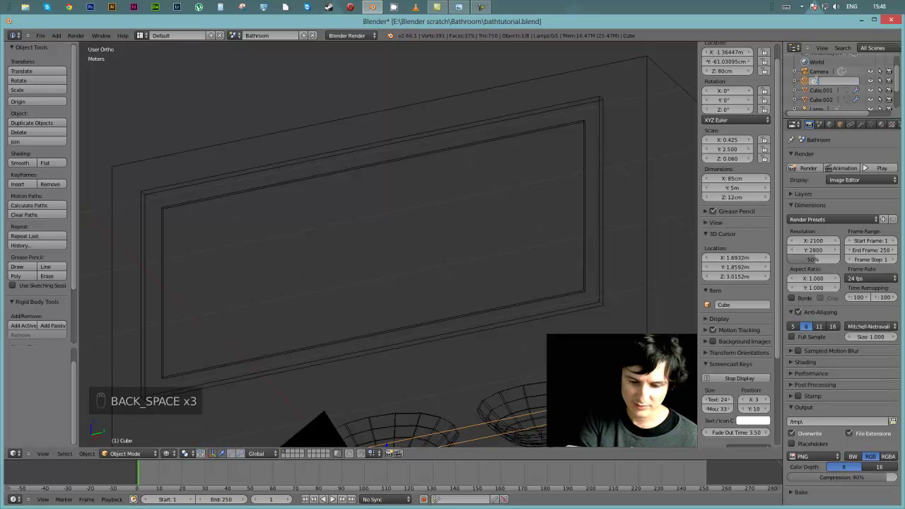
key(Return)
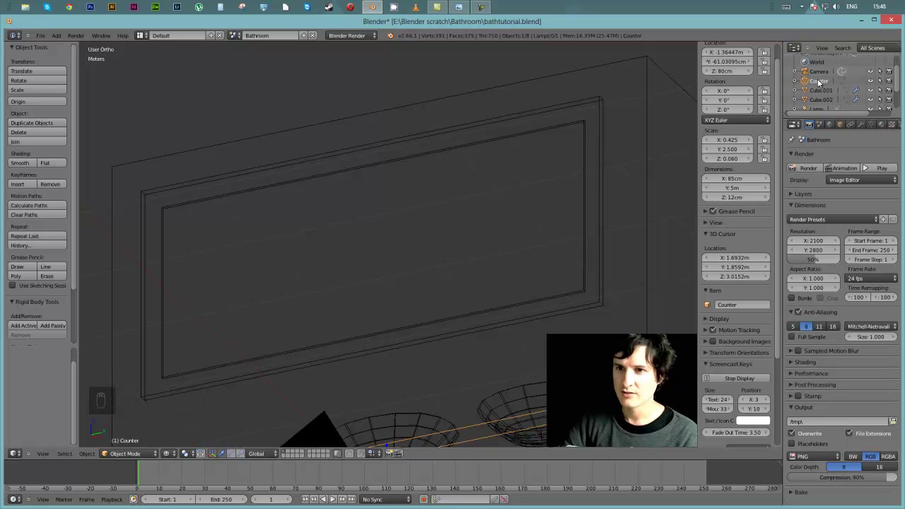
Step: Rename the basin object Cube.001 as Basin_1
click(820, 90)
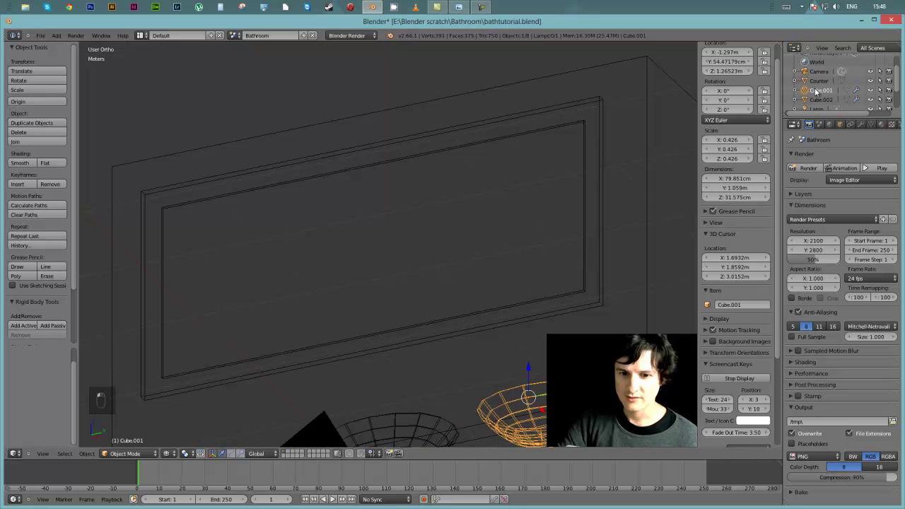
double_click(816, 91)
key(BackSpace)
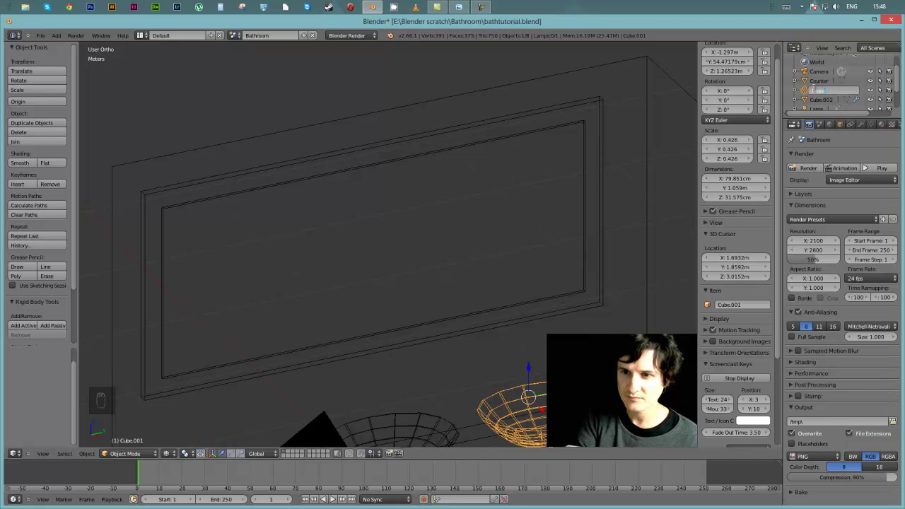
text(Basin)
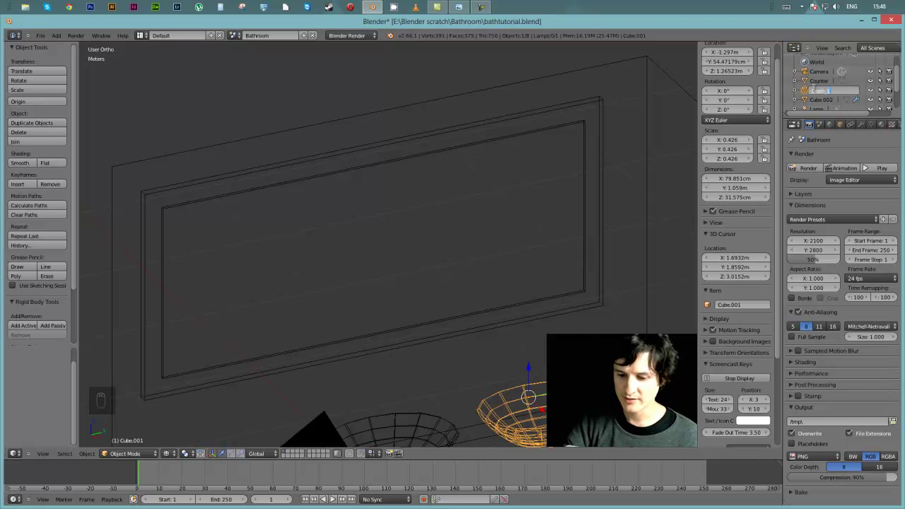
text(_1)
key(Return)
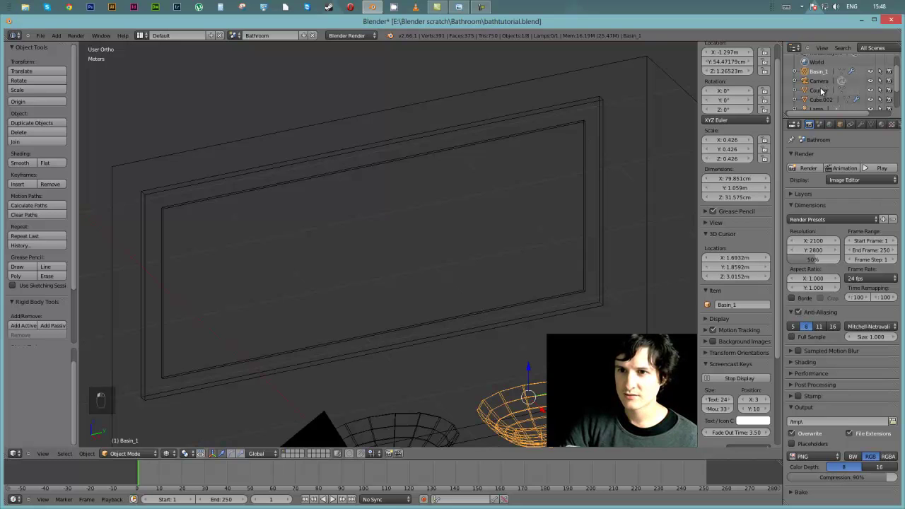
Step: Rename the other basin object, Cube.002, as Basin_2
click(821, 91)
click(820, 100)
double_click(822, 101)
text(Basin_2)
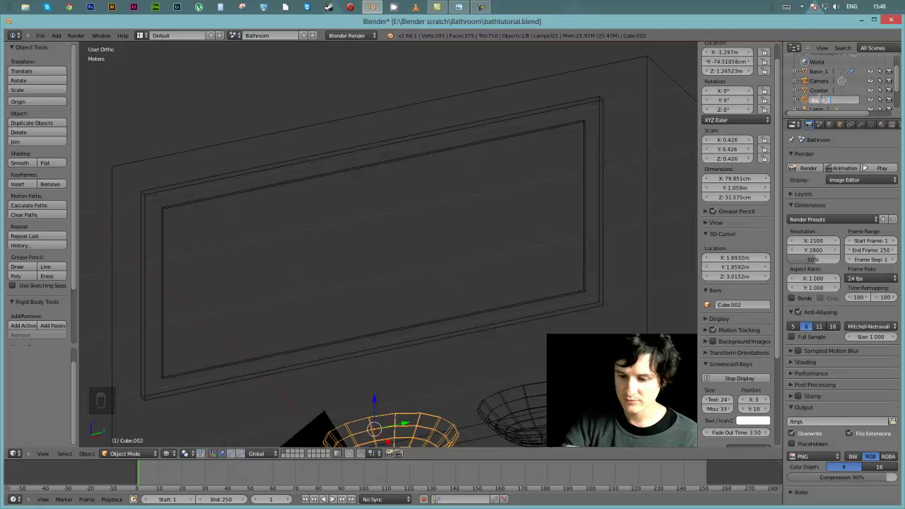
key(Return)
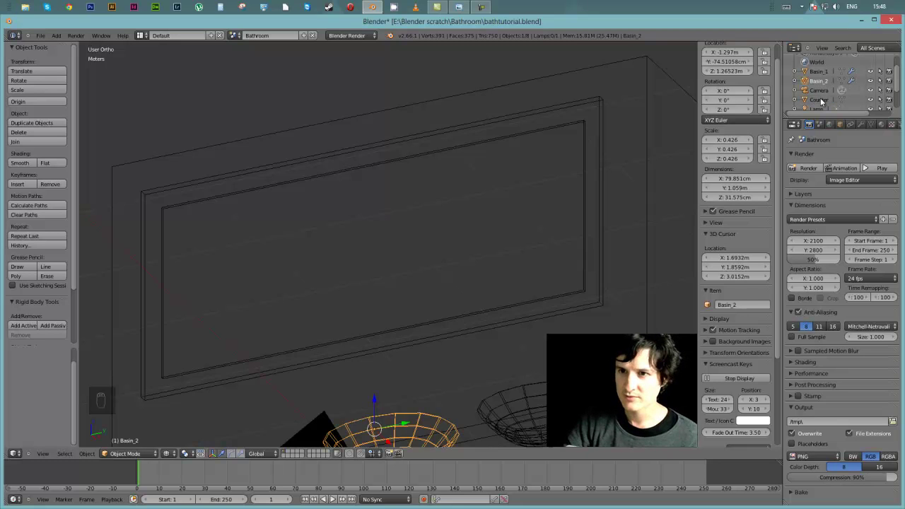
Step: Rename the object Plane, which forms the bathroom's walls, as Room
click(822, 101)
scroll(822, 92, down, 2)
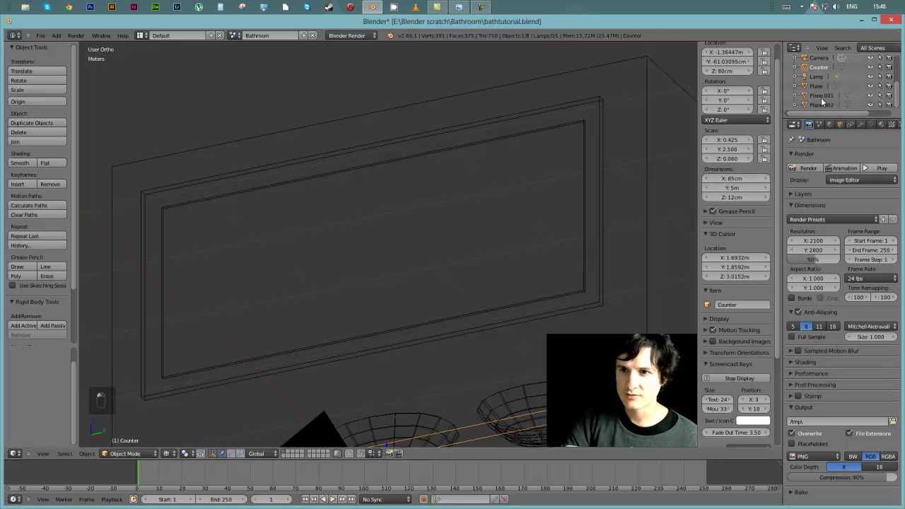
click(820, 80)
click(818, 85)
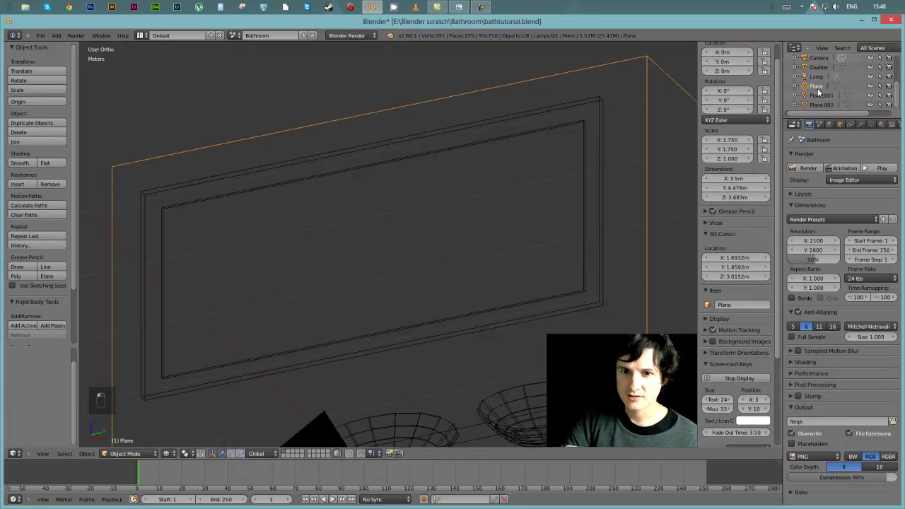
double_click(817, 85)
key(BackSpace)
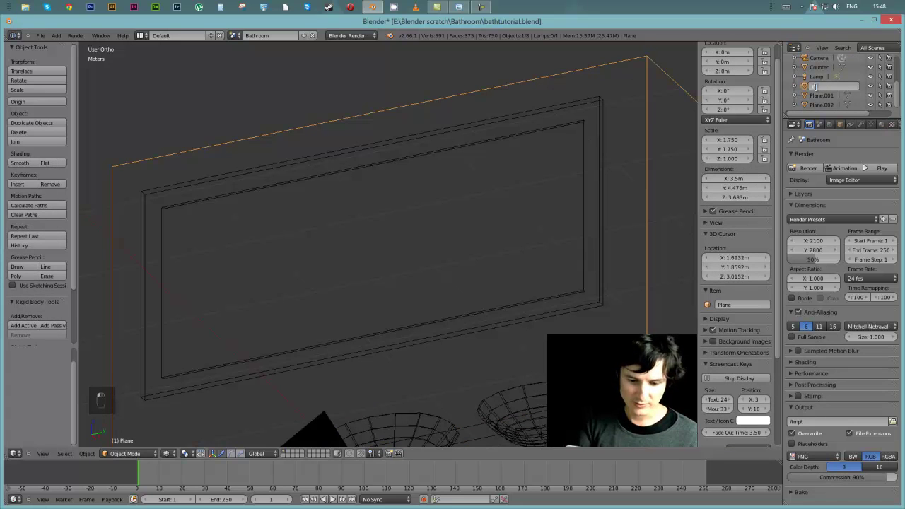
text(L)
key(BackSpace)
key(BackSpace)
key(BackSpace)
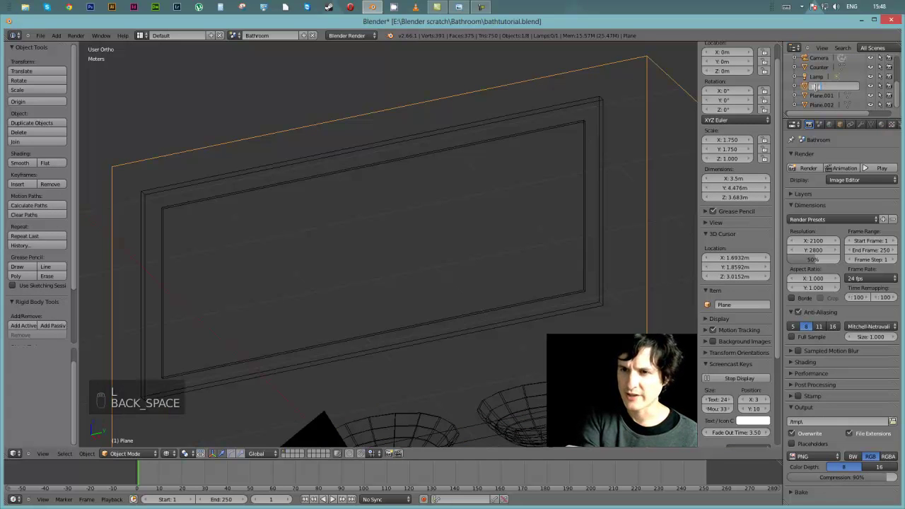
text(Room)
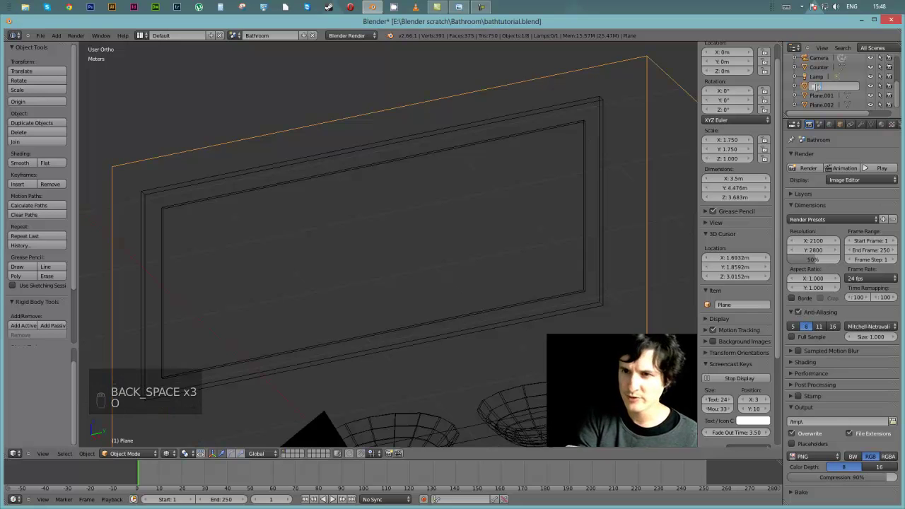
key(Return)
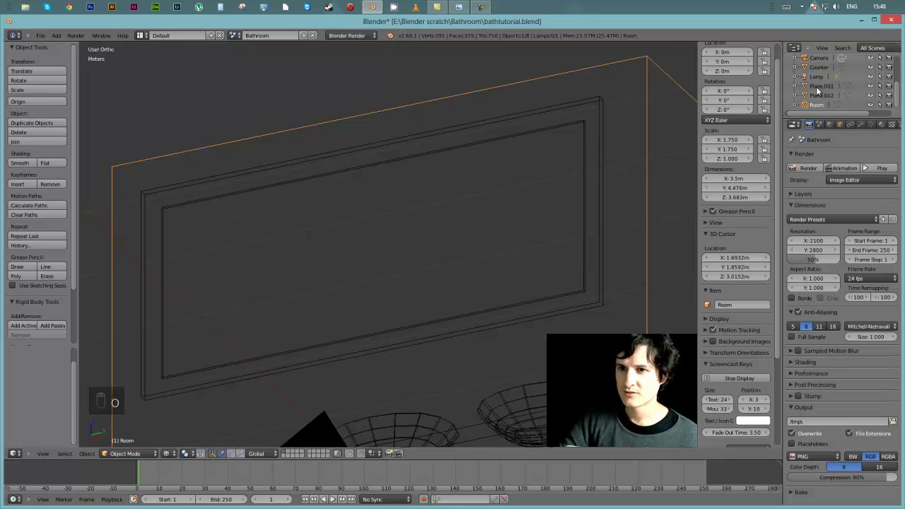
Step: Rename the mirror's frame object, Plane.001, as mirror_frame
click(817, 88)
double_click(817, 88)
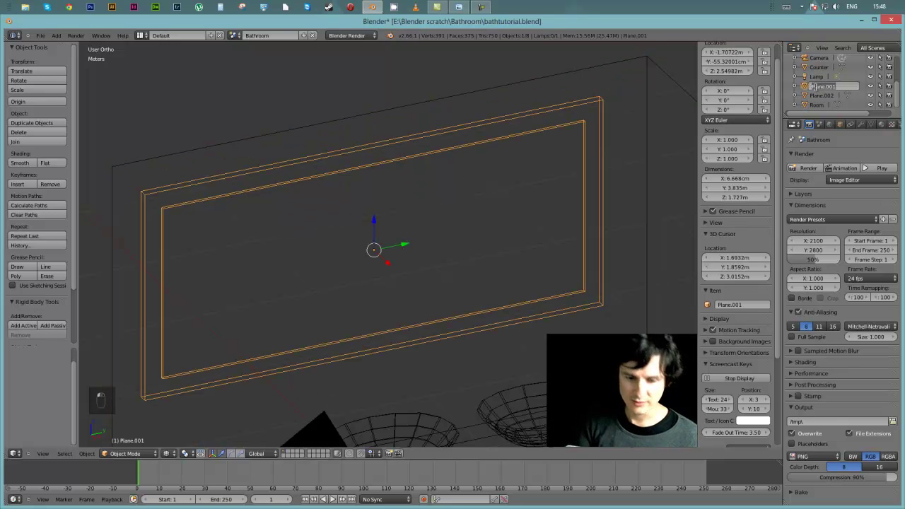
key(BackSpace)
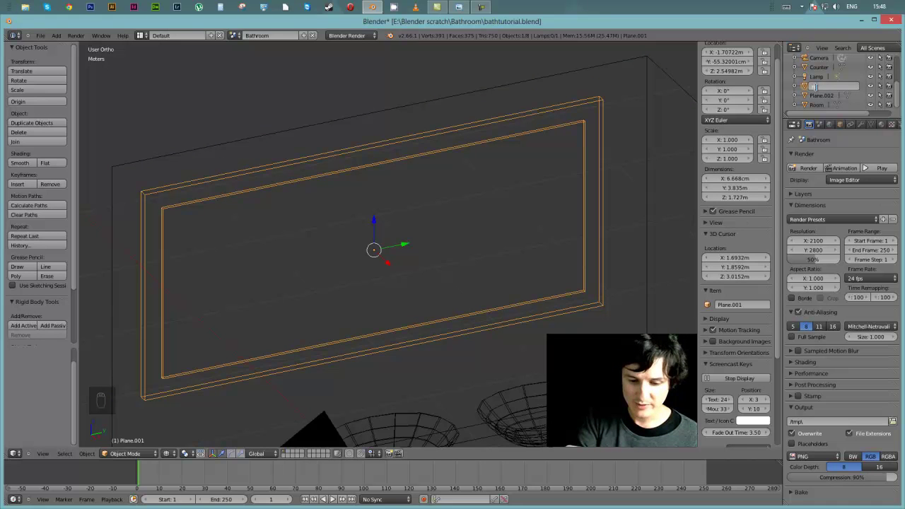
text(R)
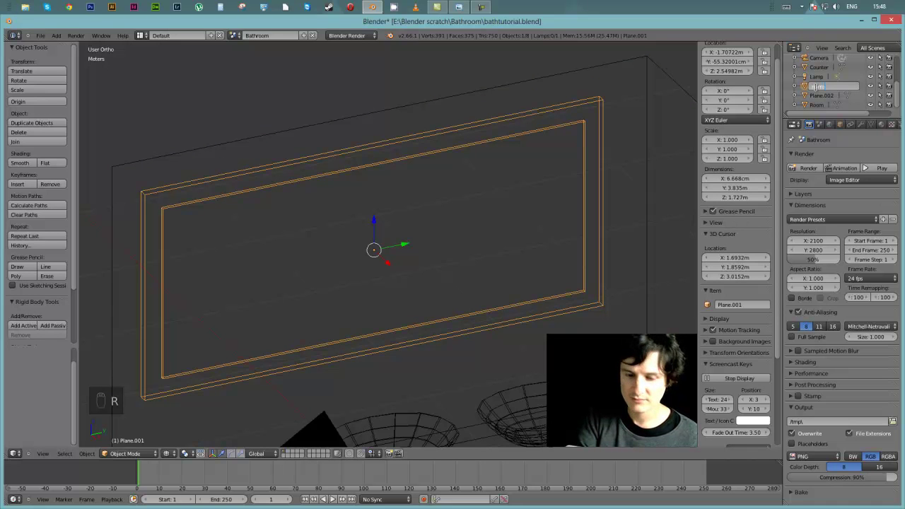
text(irror_frame)
key(Return)
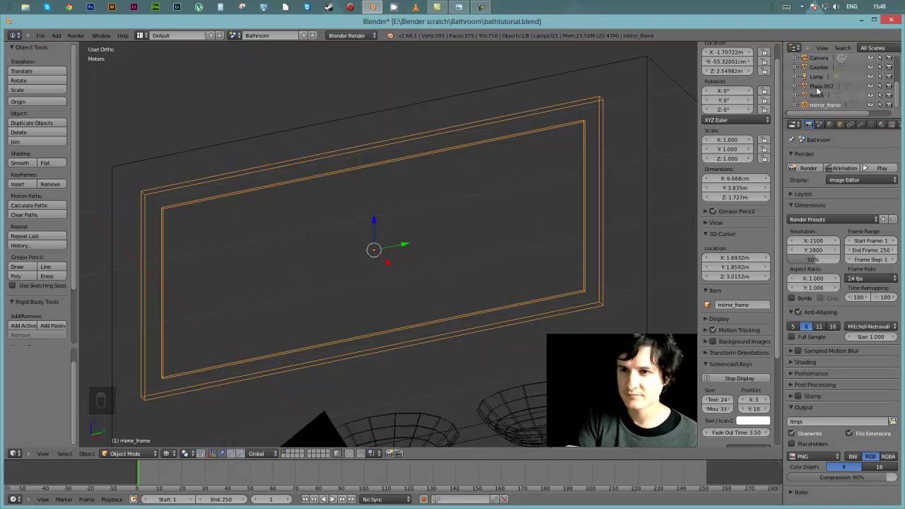
Step: Rename the separated mirror pane, Plane.002, as mirror
click(846, 86)
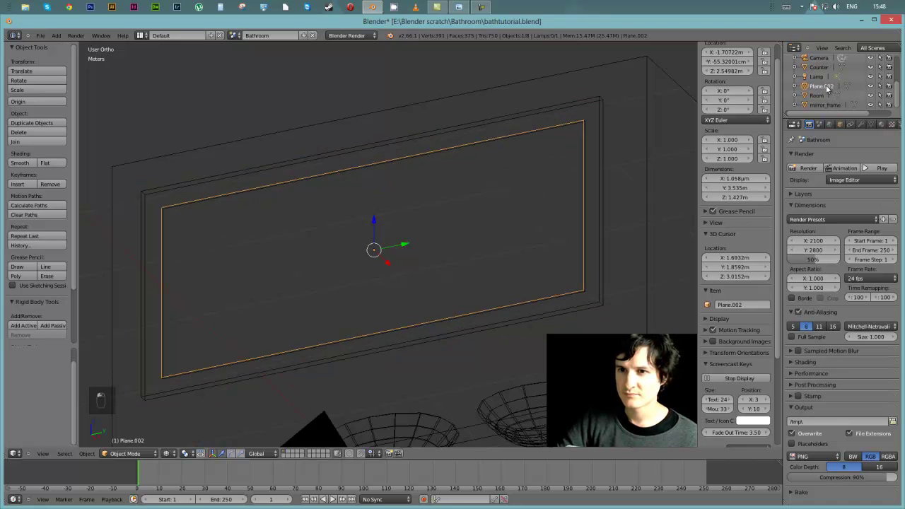
double_click(827, 86)
text(m)
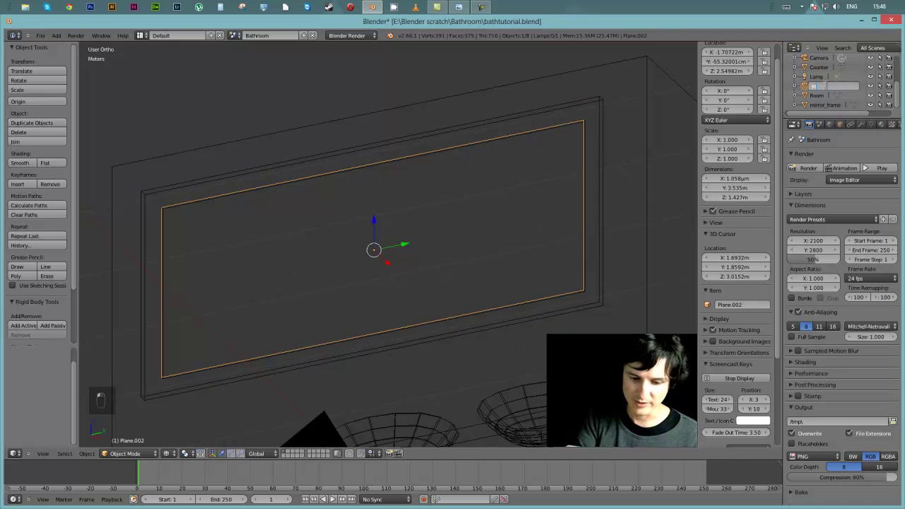
text(ir)
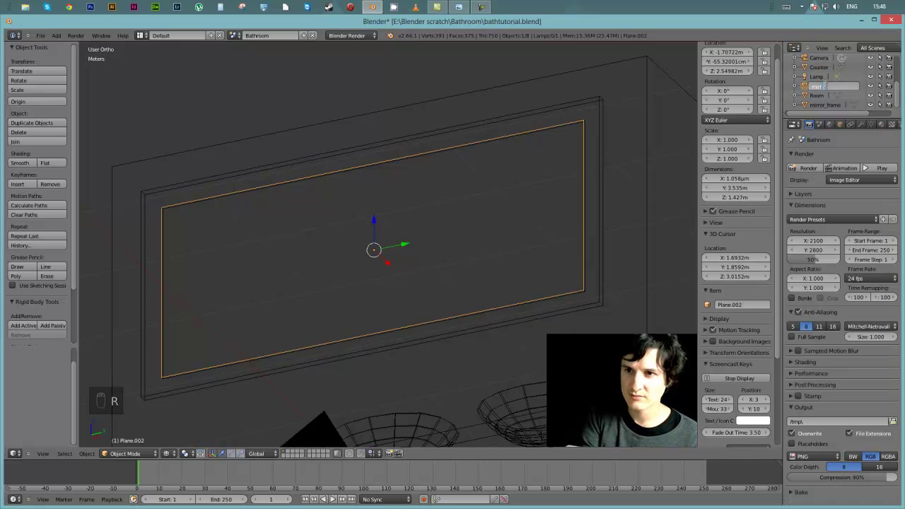
text(ror)
key(Return)
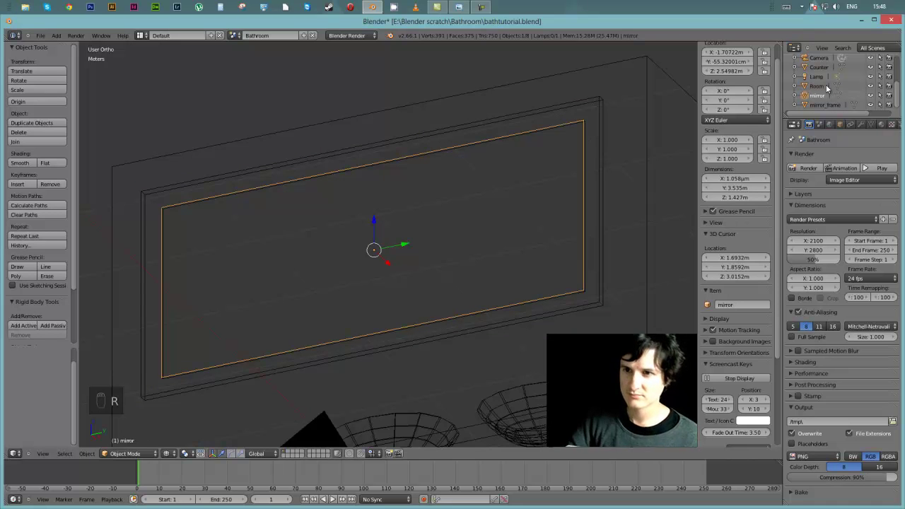
Step: Select Basin_1 among the renamed objects and examine the bathroom reference photo for what to model
scroll(900, 77, up, 3)
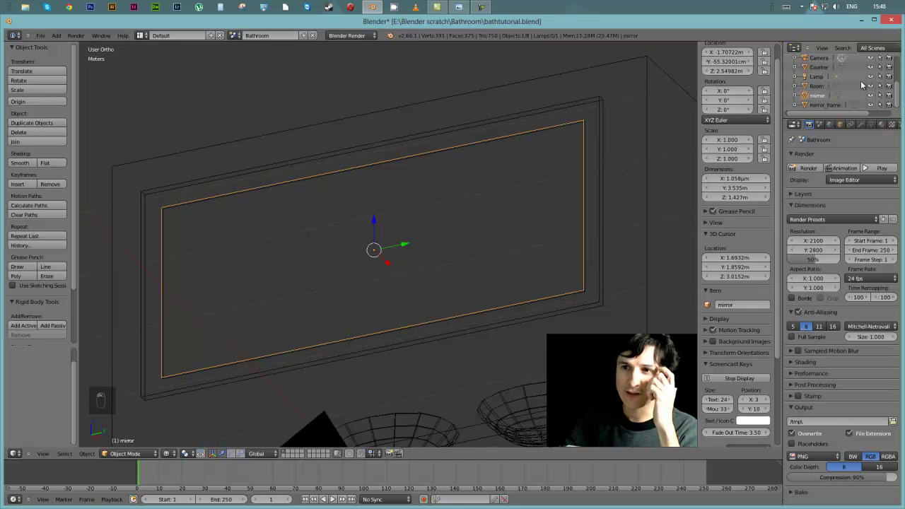
click(826, 73)
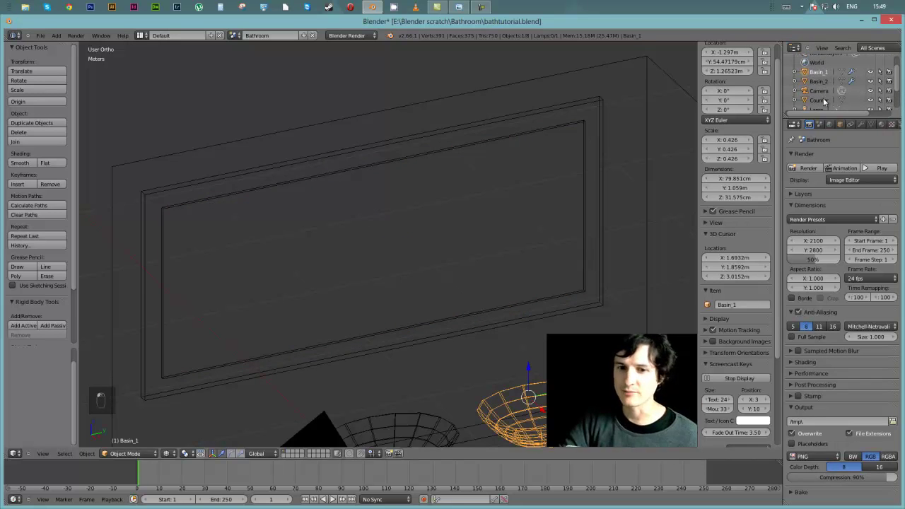
scroll(509, 324, down, 3)
middle_drag(509, 325, 434, 326)
scroll(434, 325, down, 2)
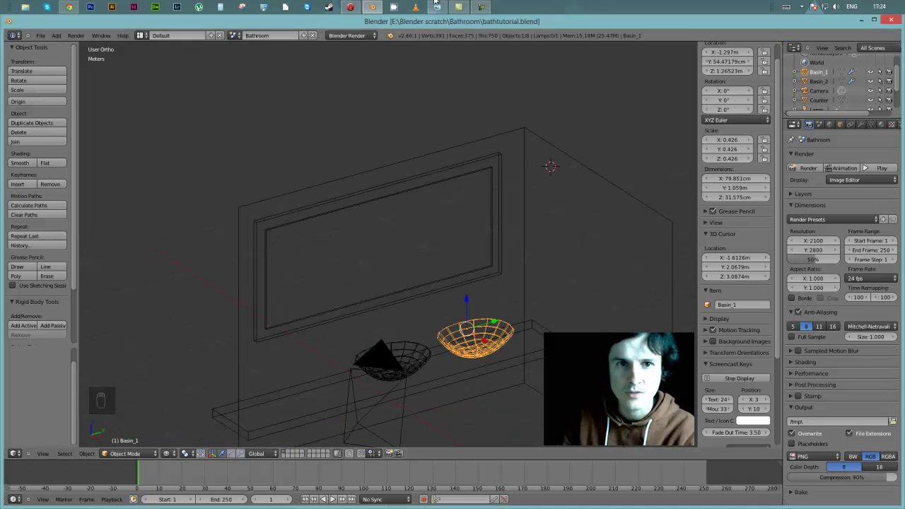
click(439, 7)
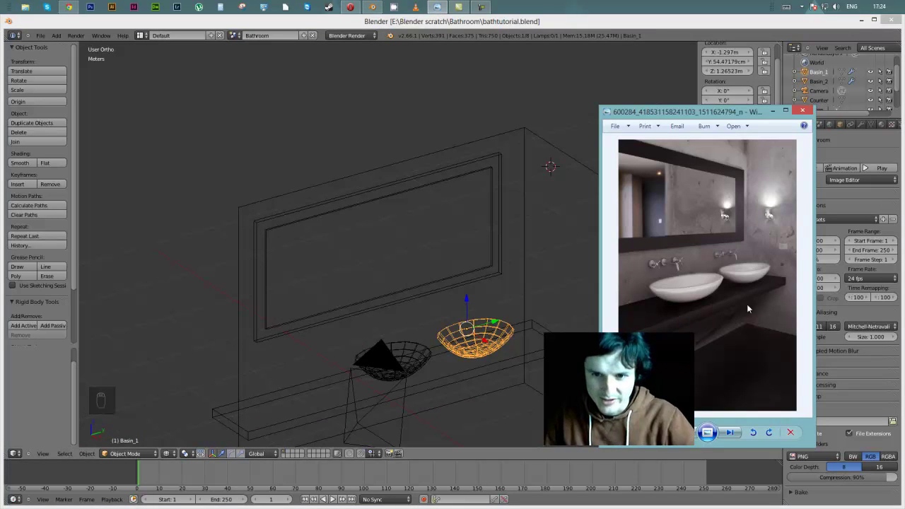
click(775, 111)
Step: Add a plane mesh at the 3D cursor near the upper corner of the room
mouse_move(393, 271)
middle_down()
mouse_move(442, 257)
mouse_move(411, 270)
middle_up()
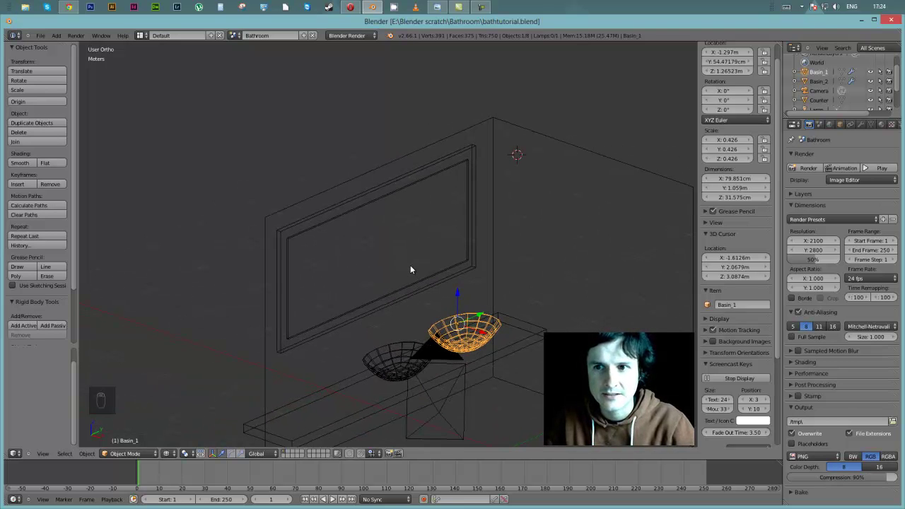
middle_drag(411, 270, 413, 291)
scroll(406, 324, up, 3)
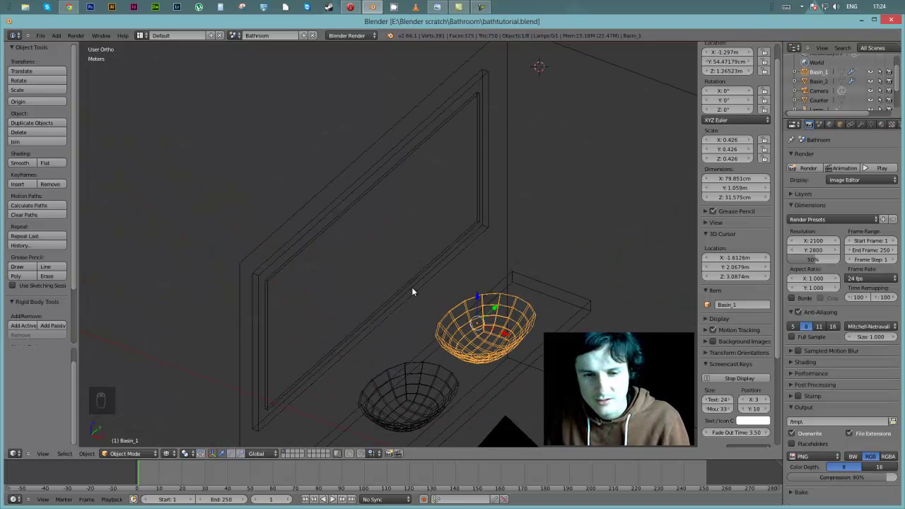
key(shift+a)
mouse_move(412, 288)
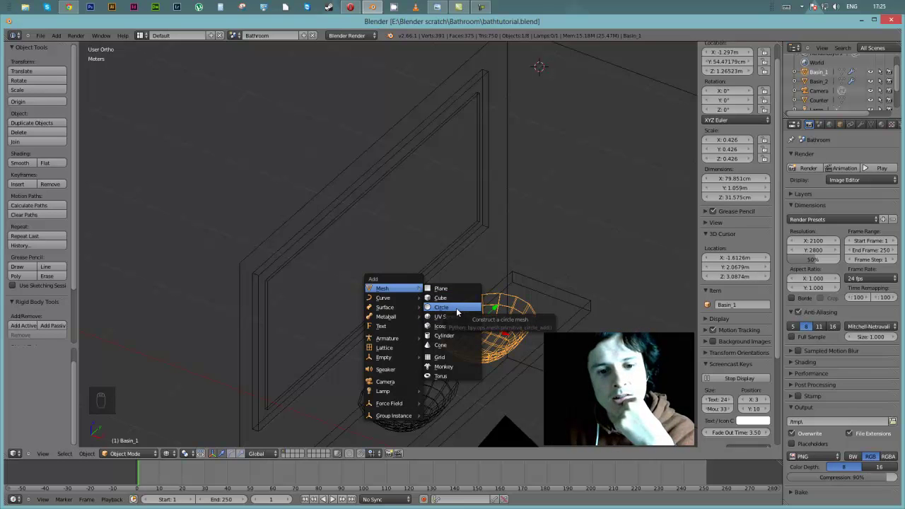
click(456, 289)
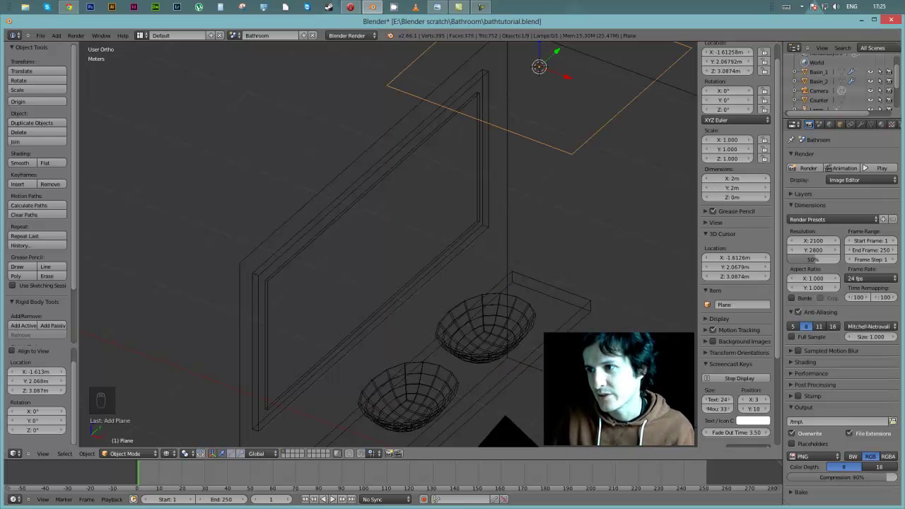
Step: Check and close the bathroom reference photo, then set the plane's Y rotation to 90°
key(alt+Tab)
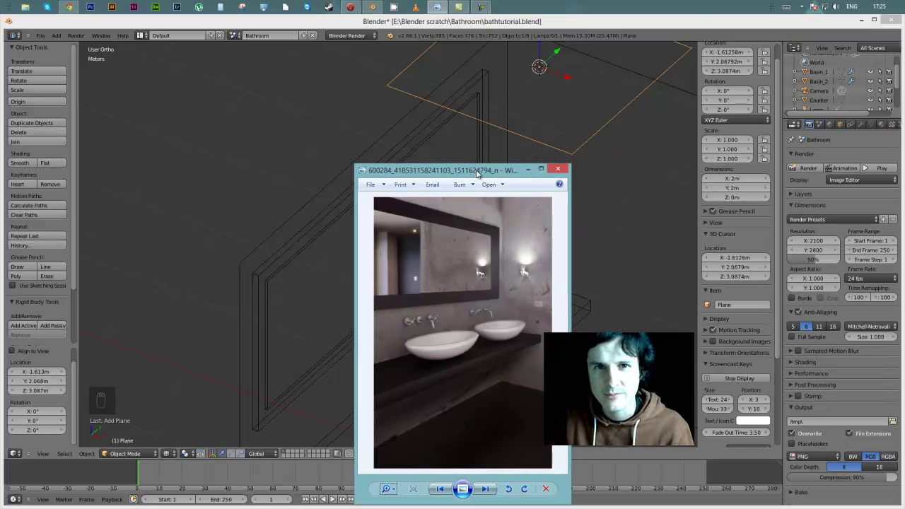
key(alt+F4)
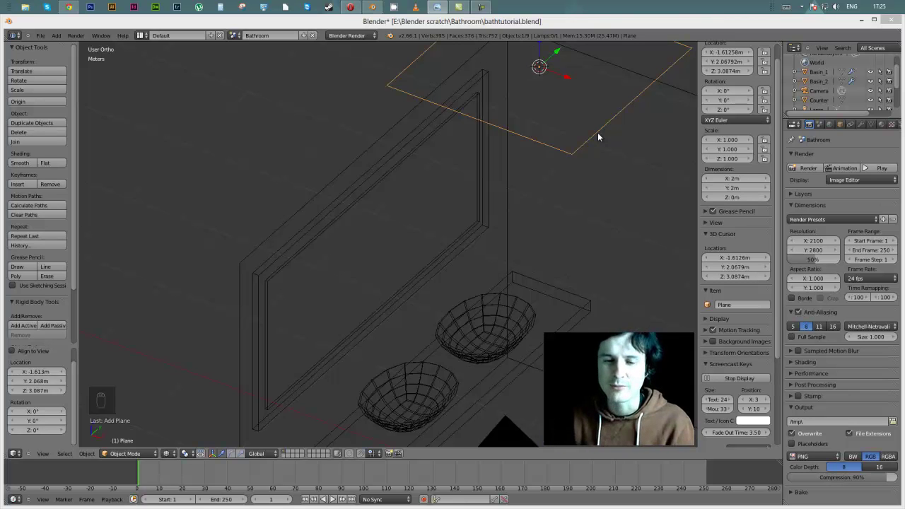
click(730, 100)
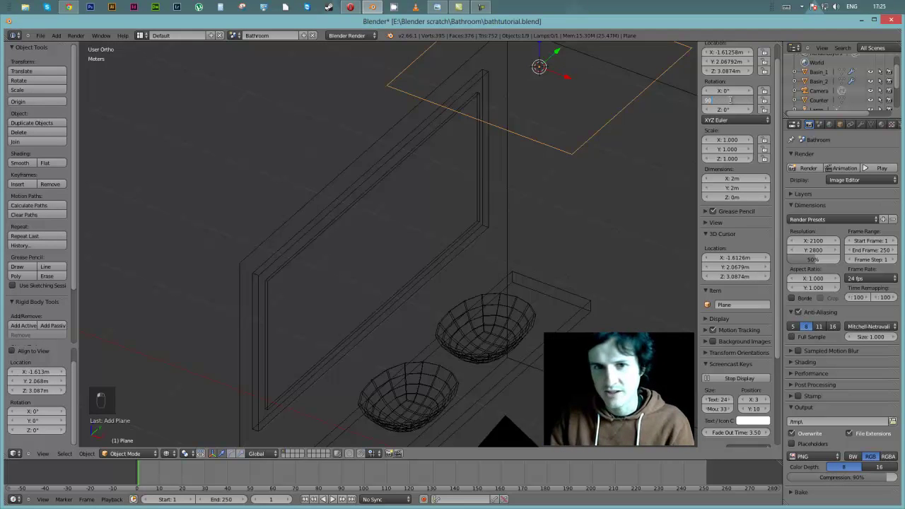
key(Return)
Step: Scale the plane down to about 11.6 cm square and position it above the camera-side end of the basin nearer the camera
key(KP_3)
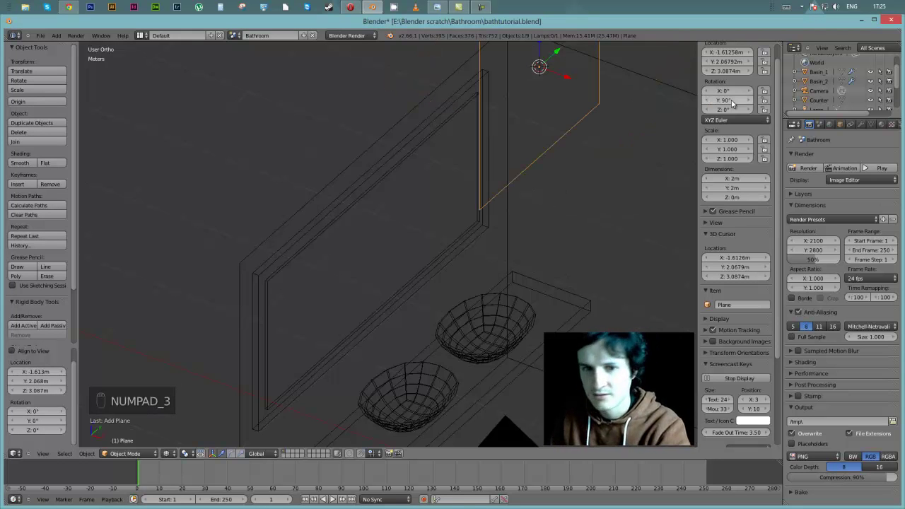
key(KP_1)
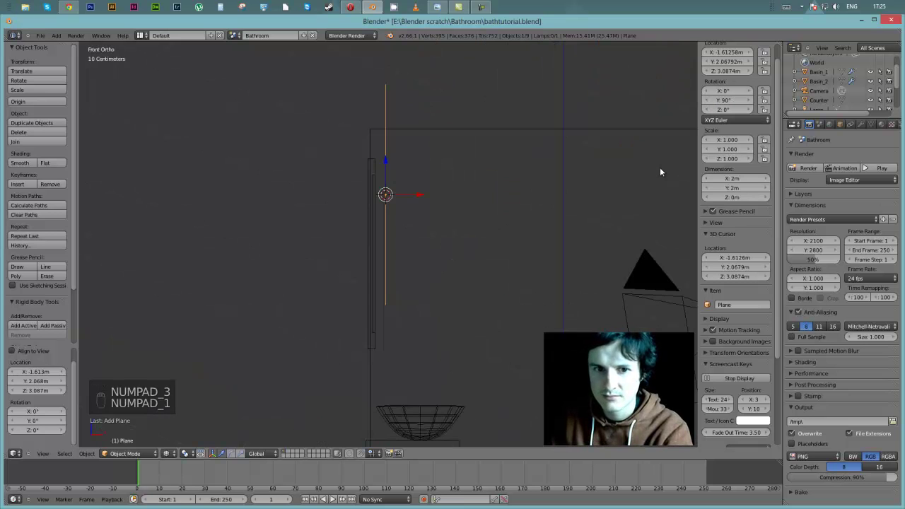
key(KP_9)
key(KP_3)
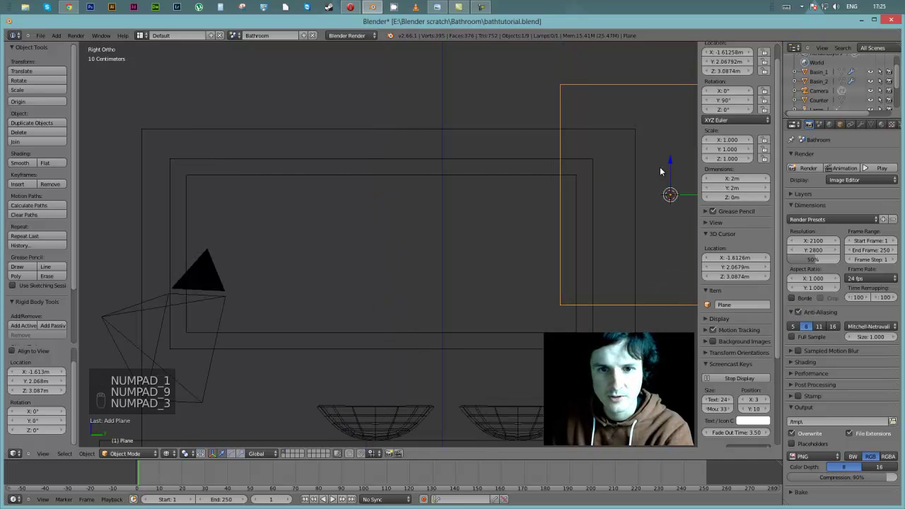
drag(690, 194, 410, 193)
key(s)
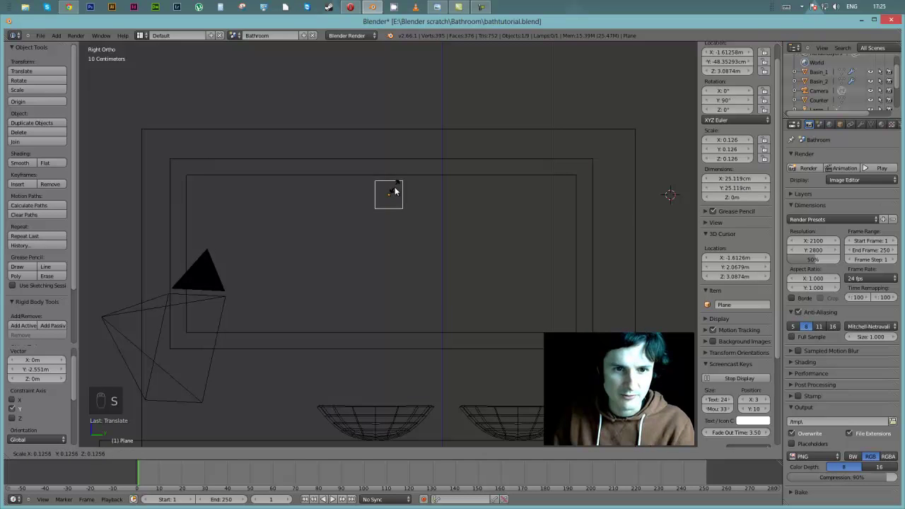
click(392, 194)
drag(387, 164, 387, 345)
drag(421, 382, 365, 380)
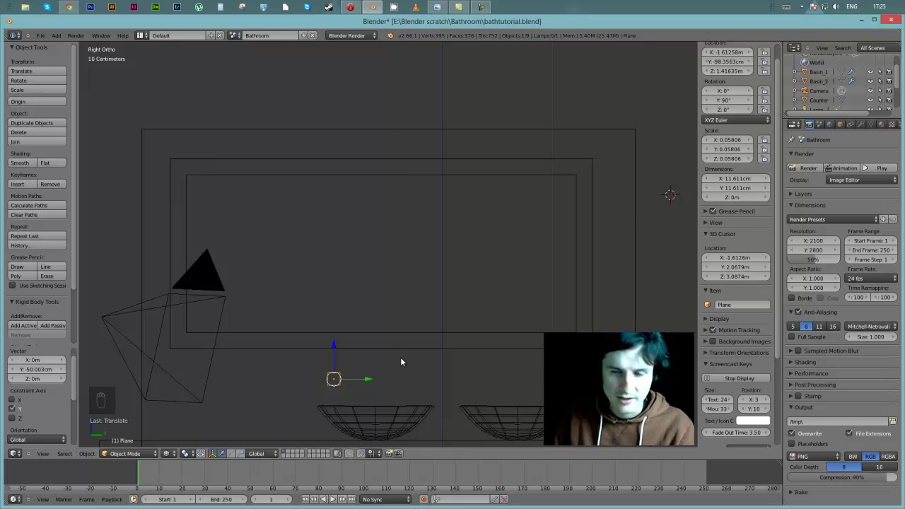
Step: Add a Subdivision Surface modifier to the small plane
click(861, 125)
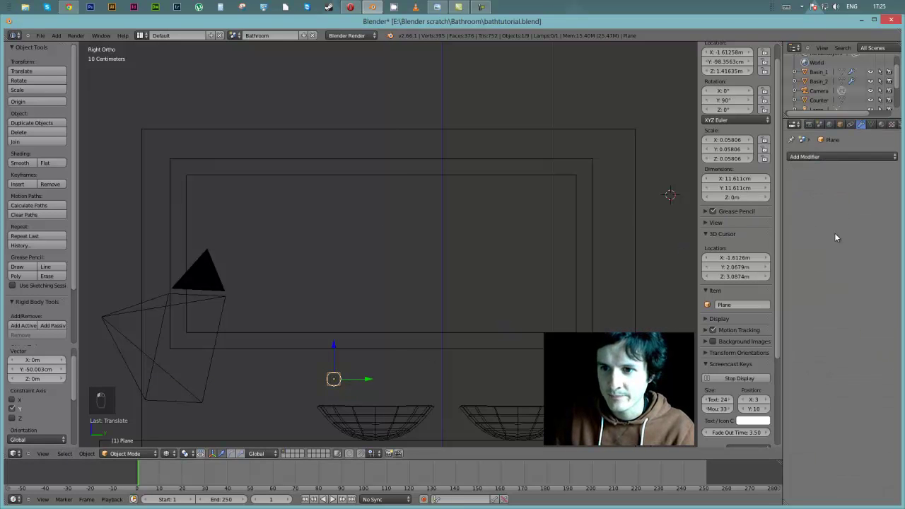
click(825, 157)
click(848, 158)
click(845, 157)
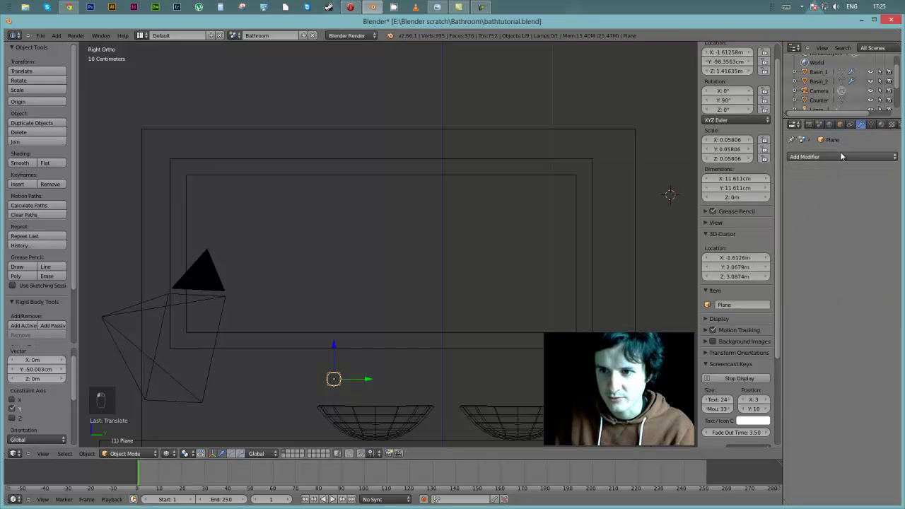
click(842, 157)
click(697, 311)
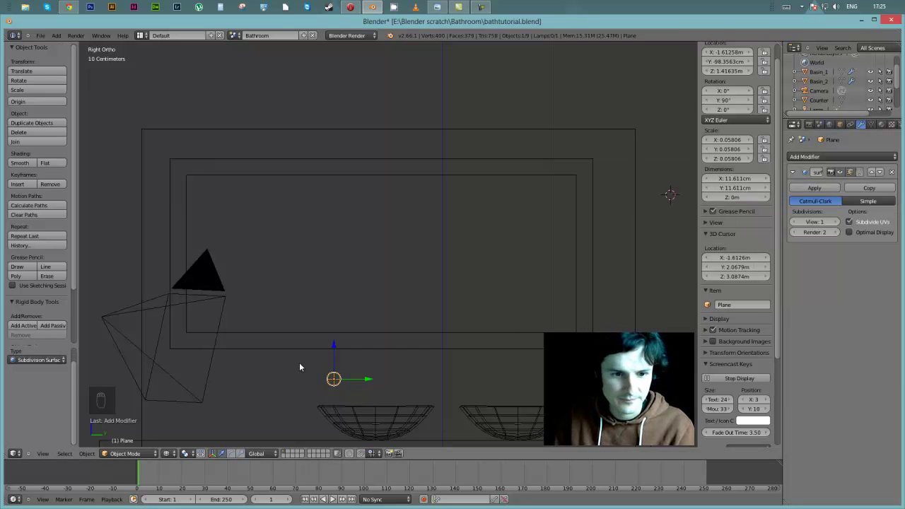
Step: Set the Subdivision Surface modifier's viewport subdivisions to 2 for a rounder disc
scroll(316, 379, up, 3)
scroll(318, 380, down, 3)
middle_drag(323, 380, 471, 163)
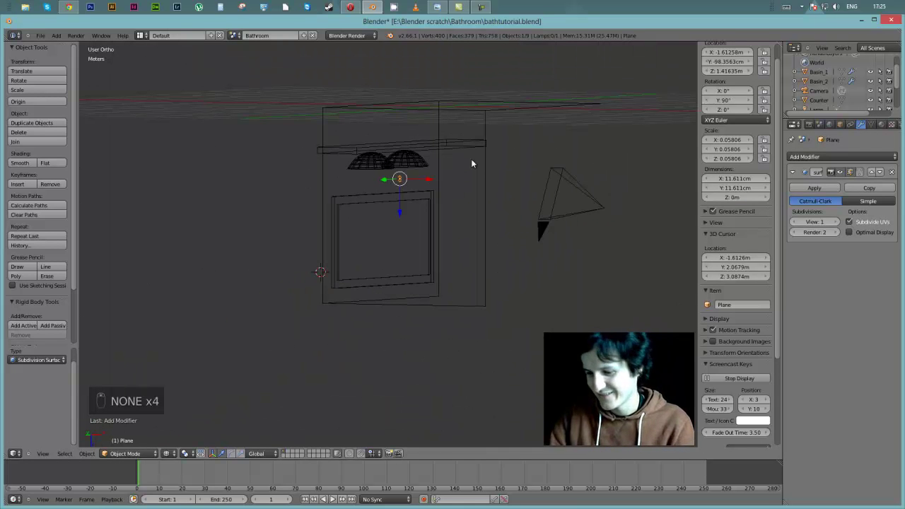
key(KP_7)
key(KP_1)
key(KP_9)
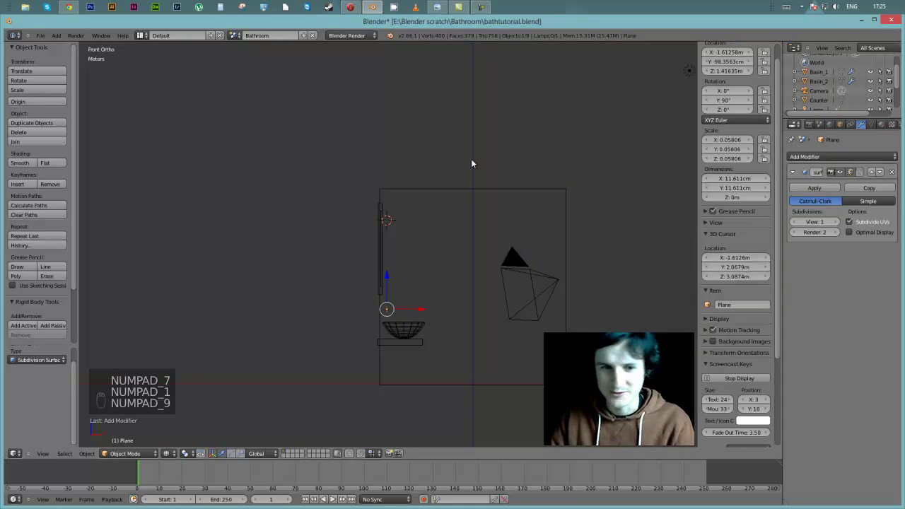
key(KP_3)
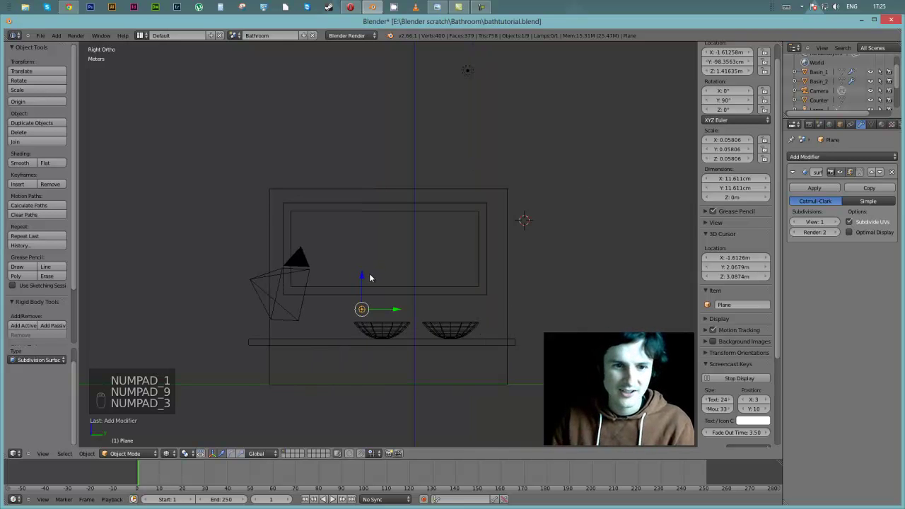
scroll(343, 313, up, 4)
scroll(343, 314, up, 2)
shift+middle_drag(346, 333, 442, 226)
scroll(473, 156, up, 4)
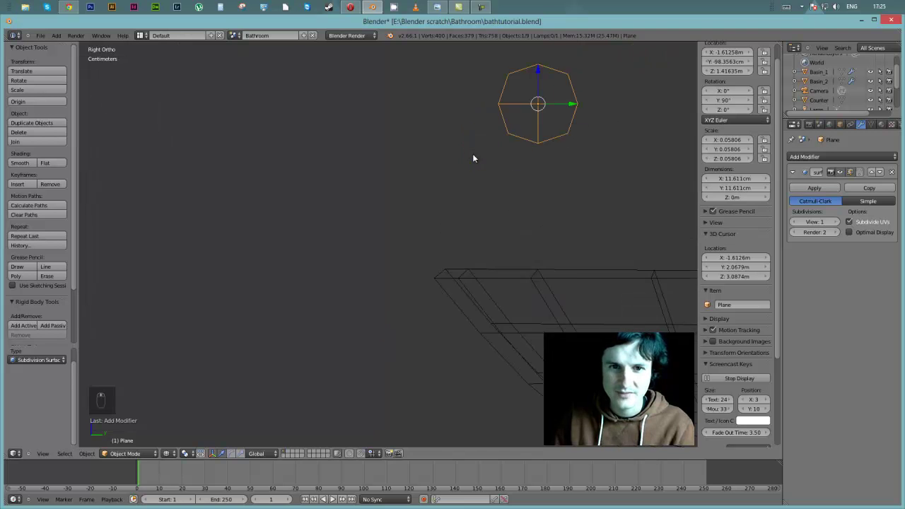
shift+middle_drag(513, 168, 463, 217)
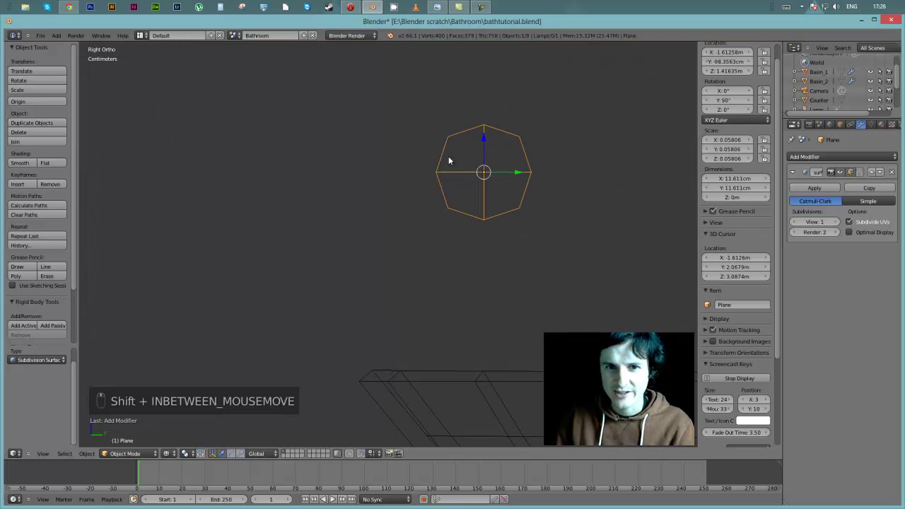
click(836, 222)
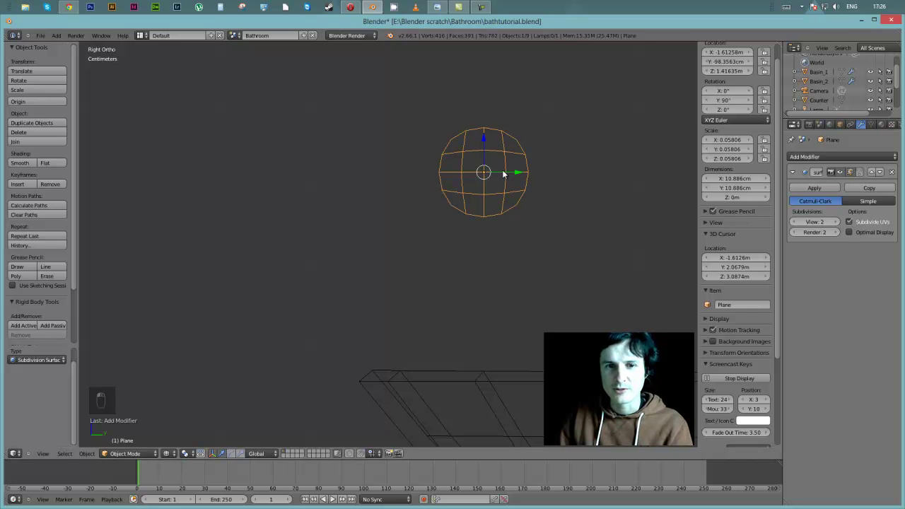
Step: Extrude the plane's face about 4.6 cm along X in Edit Mode to give the disc thickness
mouse_move(492, 160)
middle_down()
mouse_move(531, 177)
mouse_move(565, 178)
mouse_move(488, 171)
middle_up()
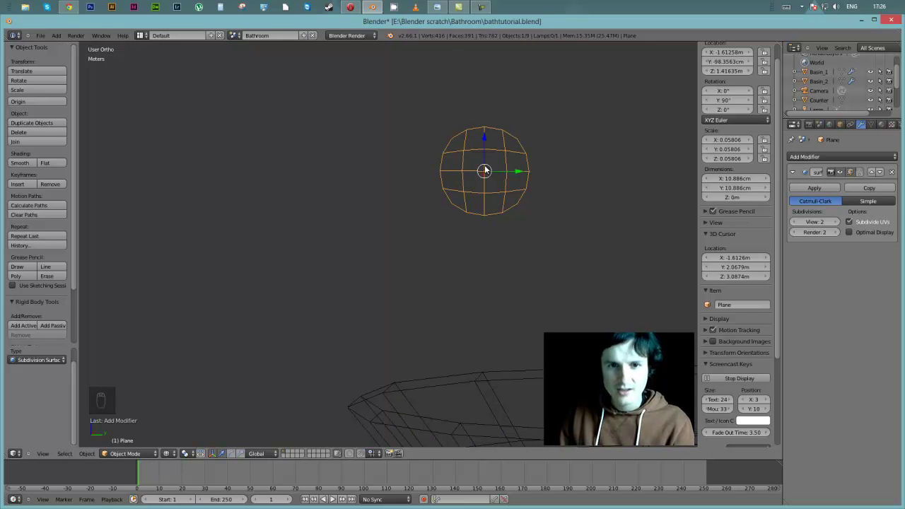
middle_drag(484, 170, 561, 182)
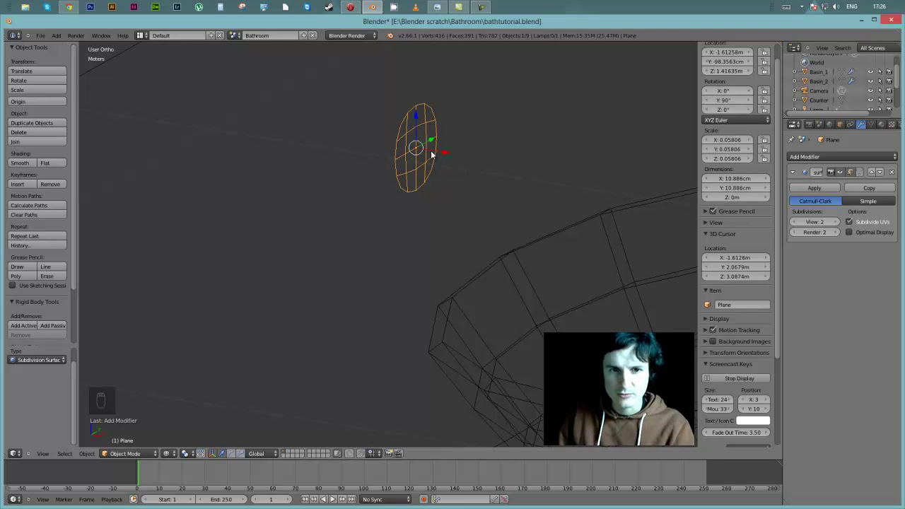
key(e)
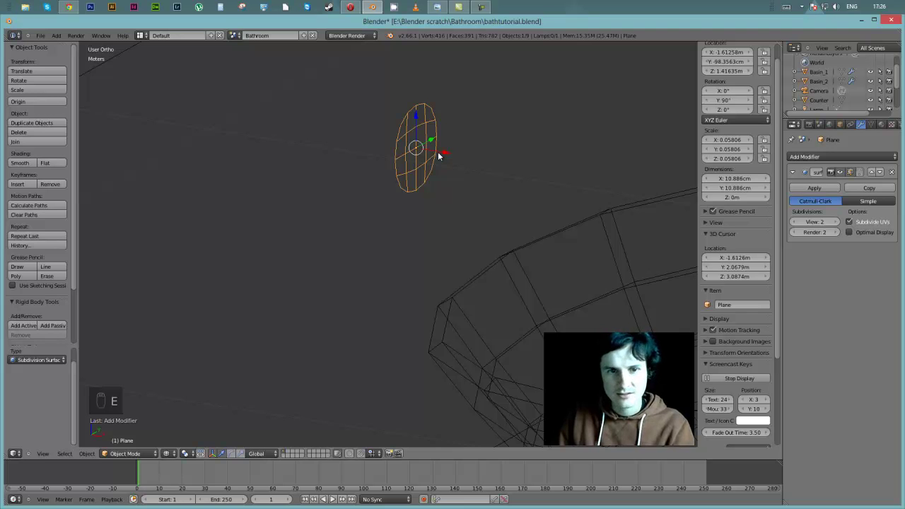
key(Tab)
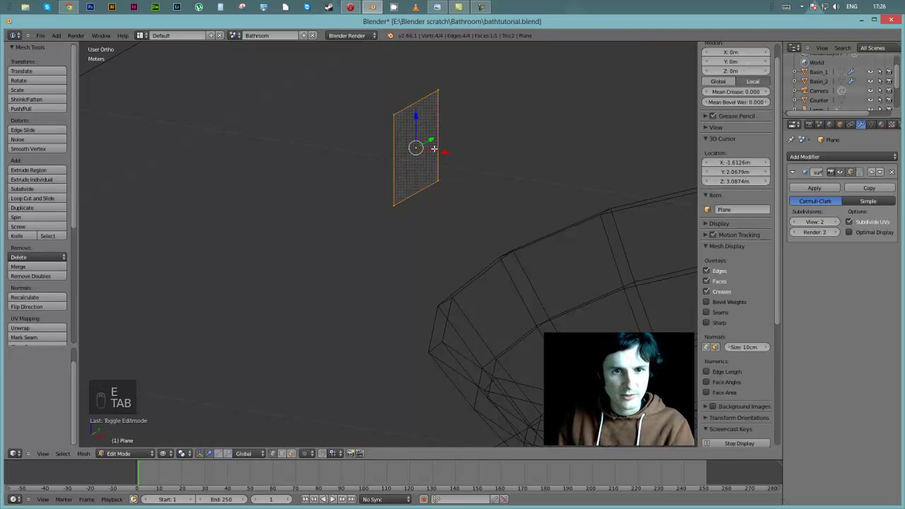
key(e)
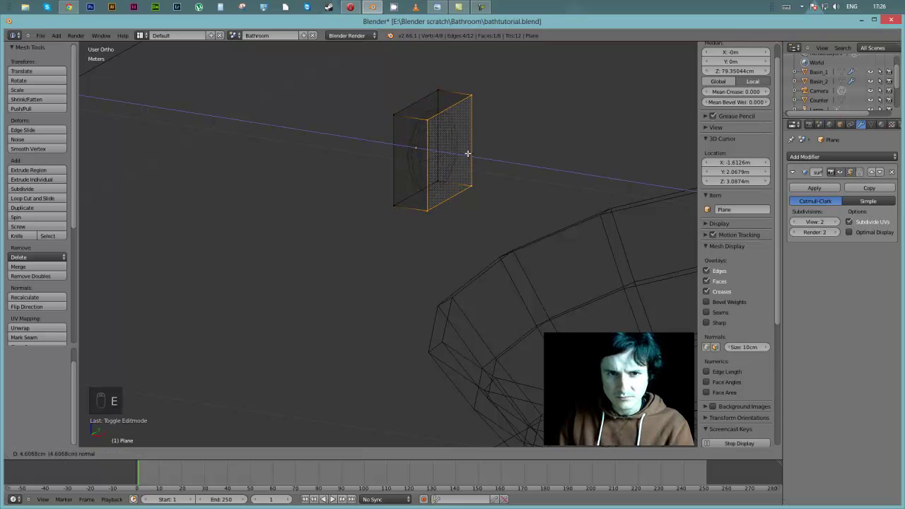
click(468, 154)
Step: Add two evenly spaced loop cuts across the extruded block's thickness
middle_drag(415, 150, 477, 198)
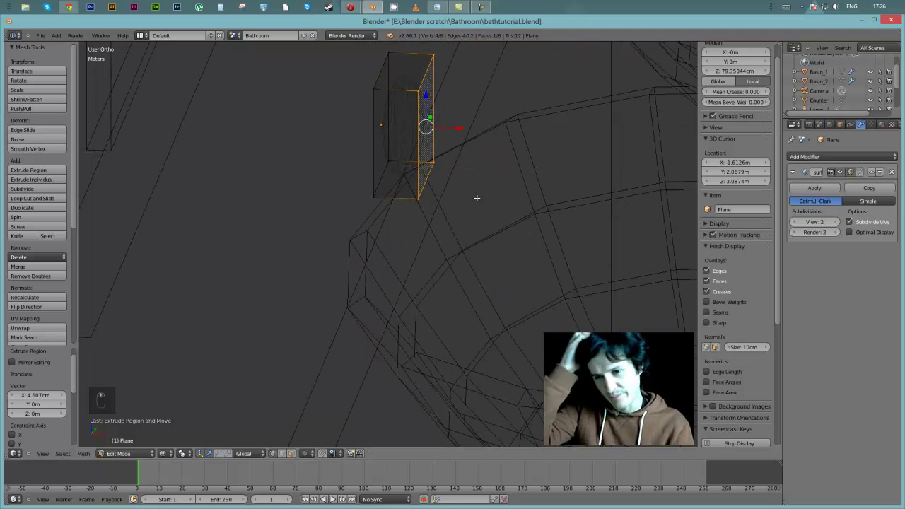
scroll(346, 177, up, 2)
shift+middle_drag(365, 156, 414, 212)
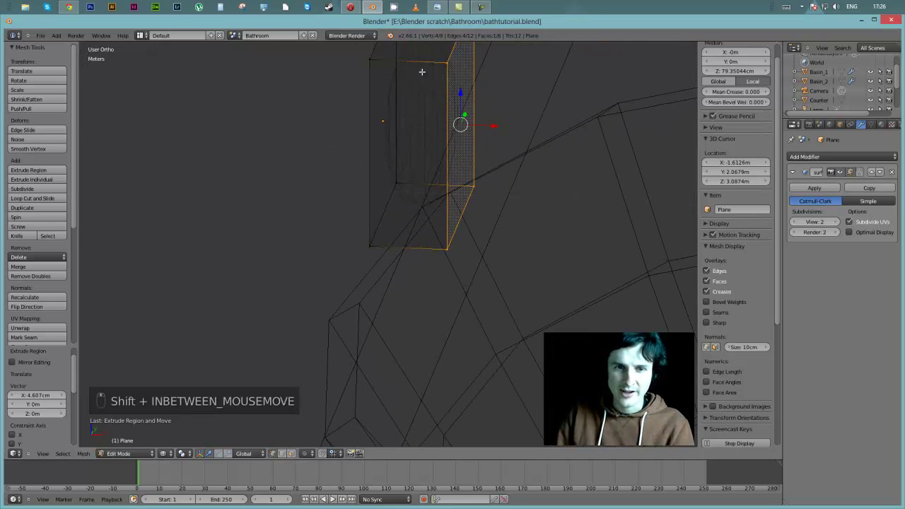
key(ctrl+r)
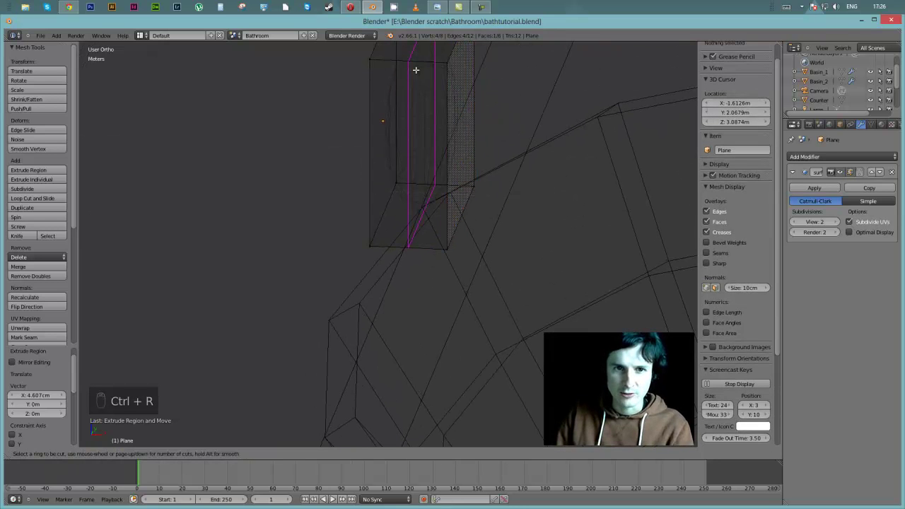
scroll(415, 70, up, 1)
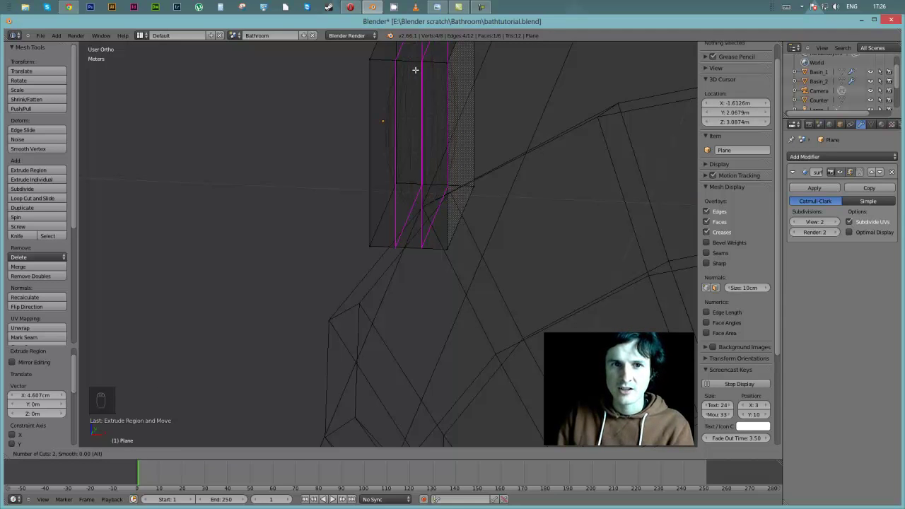
click(415, 70)
right_click(416, 70)
Step: Select the loop closest to the block's back face and move it about 1.41 cm along X towards that face
middle_drag(440, 65, 431, 123)
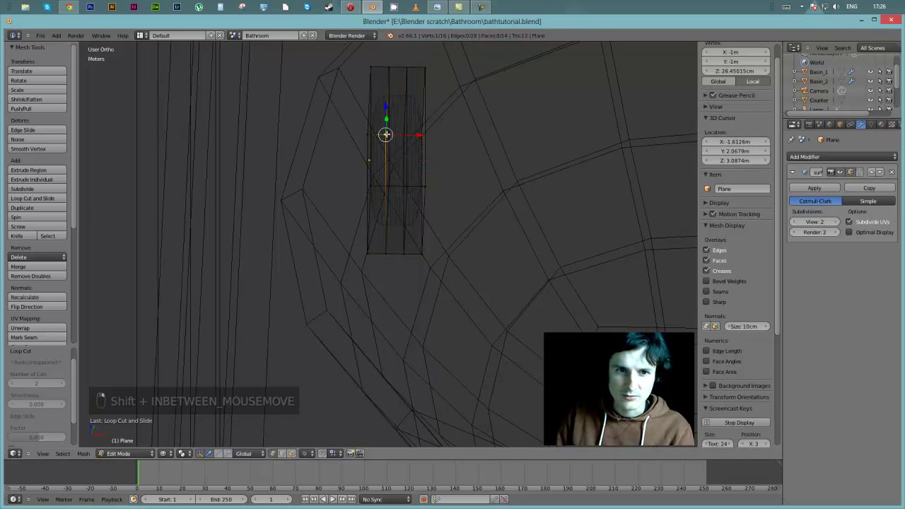
right_click(386, 77)
middle_drag(386, 77, 390, 102)
shift+right_click(396, 270)
middle_drag(440, 262, 580, 306)
shift+right_click(532, 309)
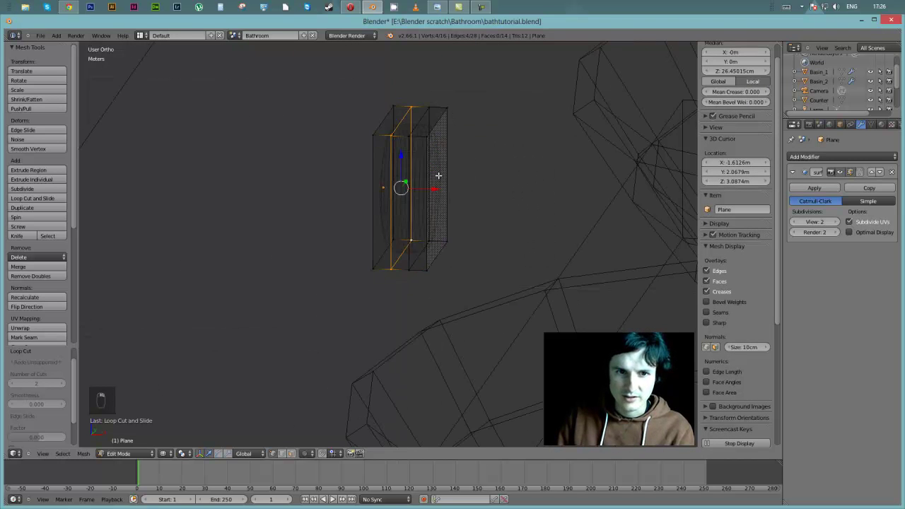
key(g)
key(x)
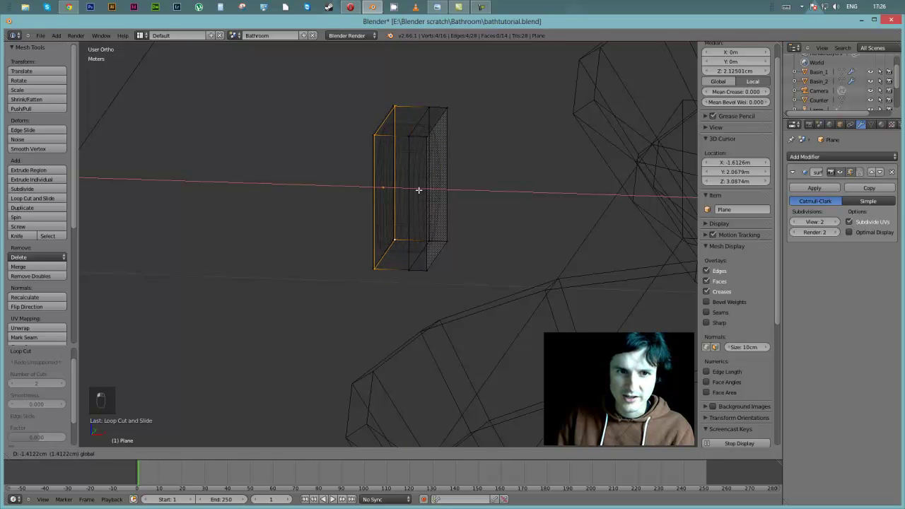
click(419, 189)
Step: Select the other loop and move it about 1.36 cm along X towards the block's front face
scroll(410, 146, up, 4)
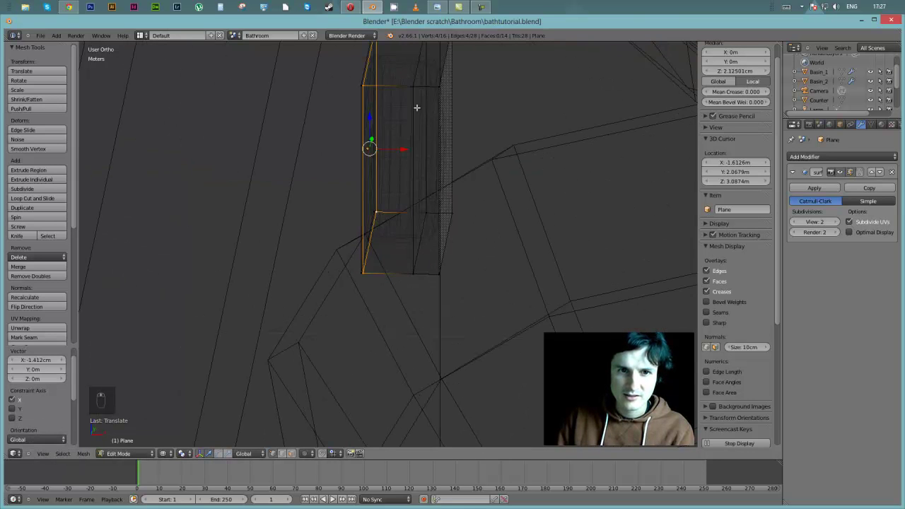
right_click(413, 86)
shift+right_click(415, 275)
middle_drag(509, 248, 561, 252)
shift+right_click(571, 257)
shift+right_click(570, 69)
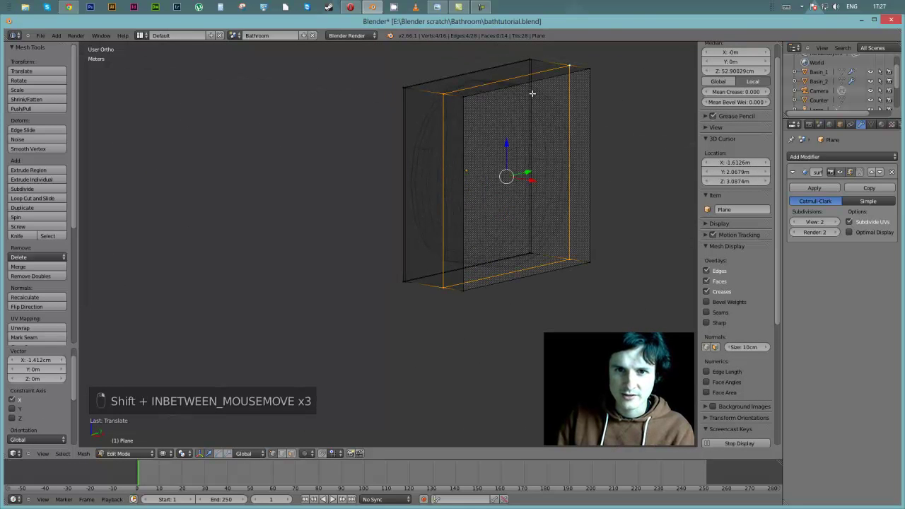
middle_drag(532, 179, 502, 167)
drag(505, 169, 533, 174)
Step: Display the scene in solid shading and inspect the shape of the subdivided disc
key(KP_1)
key(z)
middle_drag(502, 148, 454, 158)
scroll(454, 158, down, 4)
scroll(480, 191, up, 4)
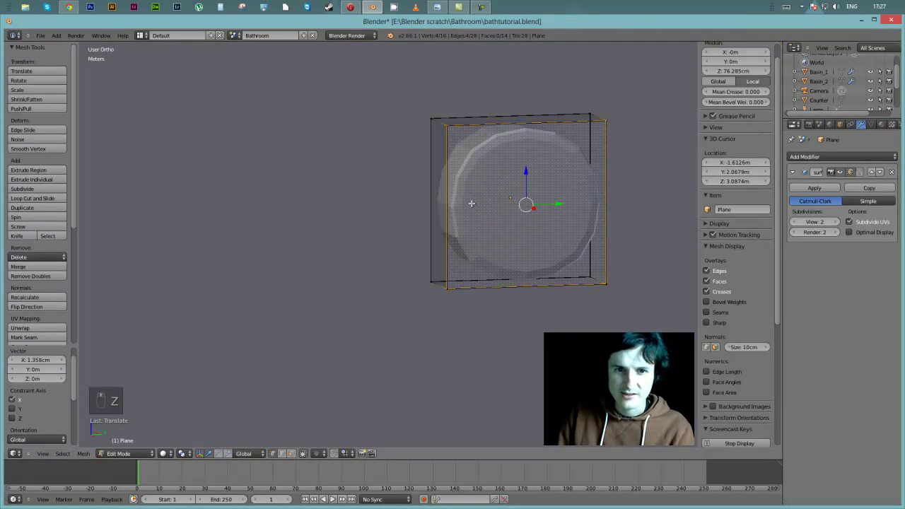
middle_drag(488, 198, 501, 205)
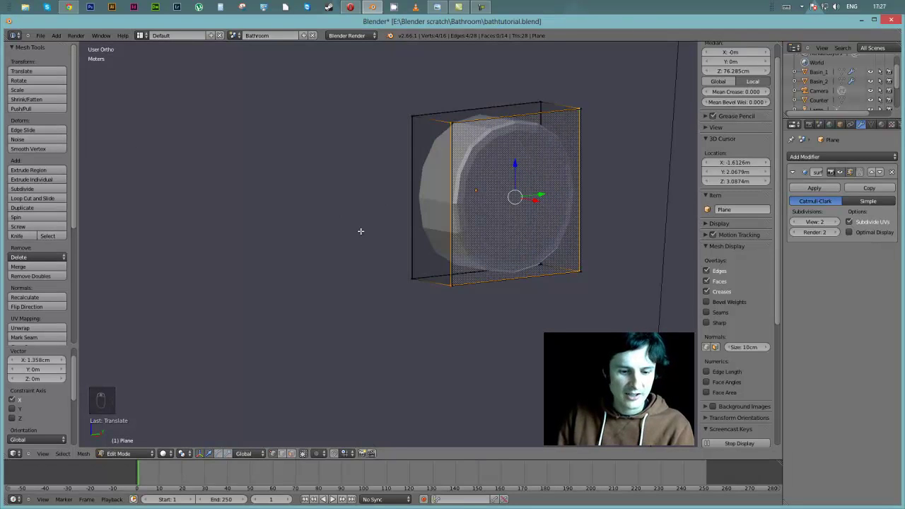
Step: Return to Object Mode and apply smooth shading to the disc
key(Tab)
middle_drag(482, 203, 488, 229)
scroll(488, 229, down, 4)
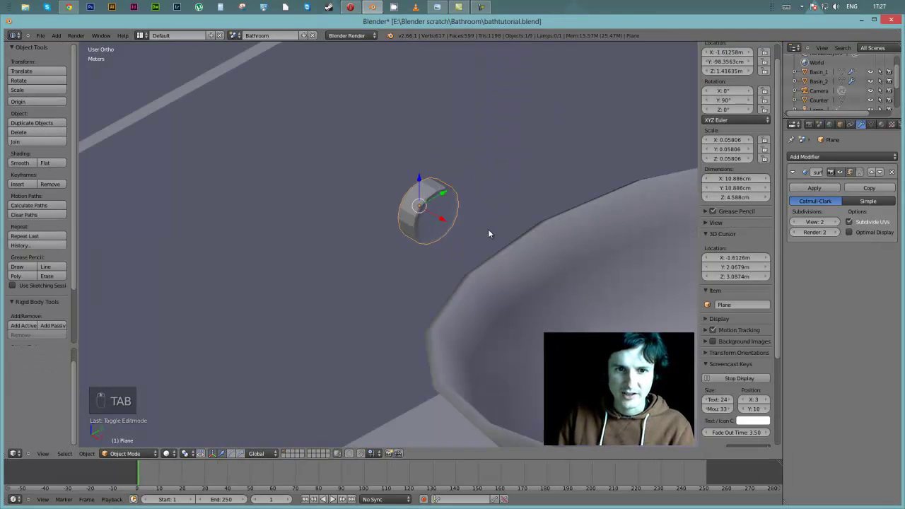
scroll(488, 229, up, 2)
click(32, 164)
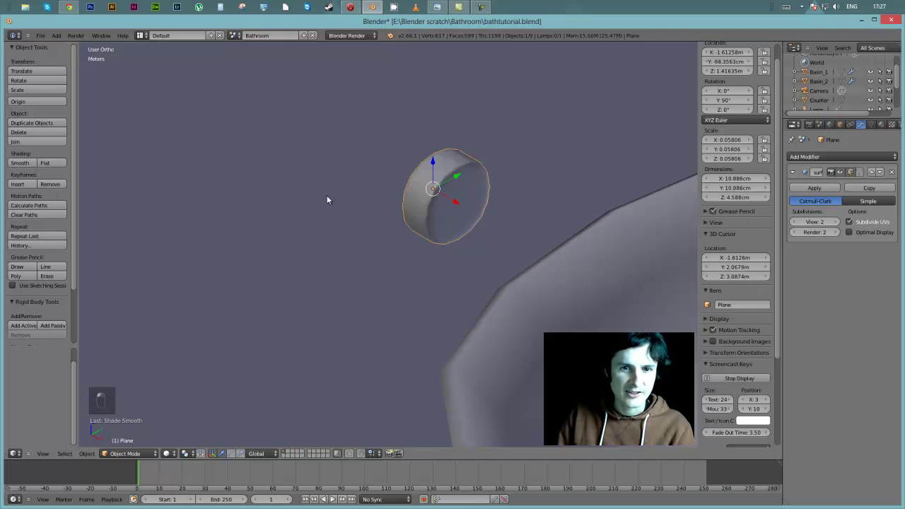
Step: Examine the disc's size and placement above the basins through the camera view
middle_drag(288, 191, 372, 177)
scroll(408, 198, up, 2)
mouse_move(408, 203)
middle_down()
mouse_move(382, 167)
mouse_move(350, 174)
mouse_move(557, 279)
mouse_move(443, 256)
middle_up()
scroll(473, 256, down, 4)
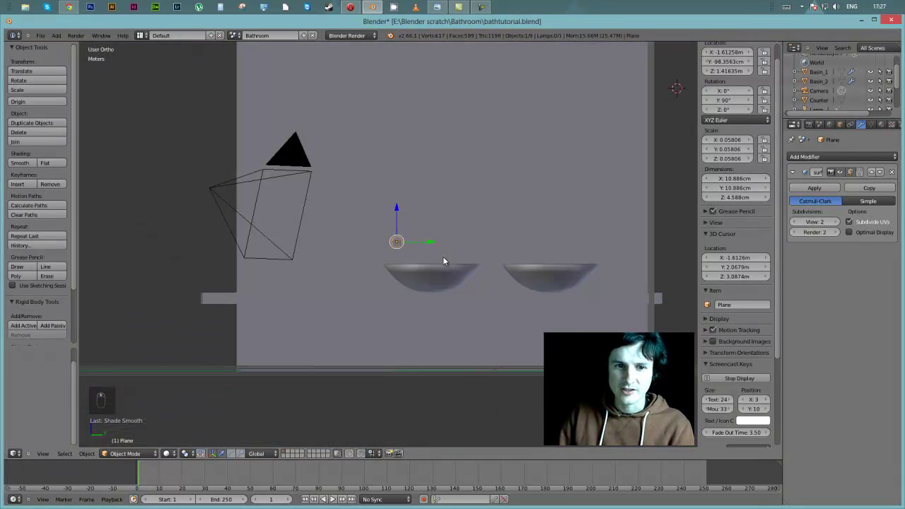
key(KP_0)
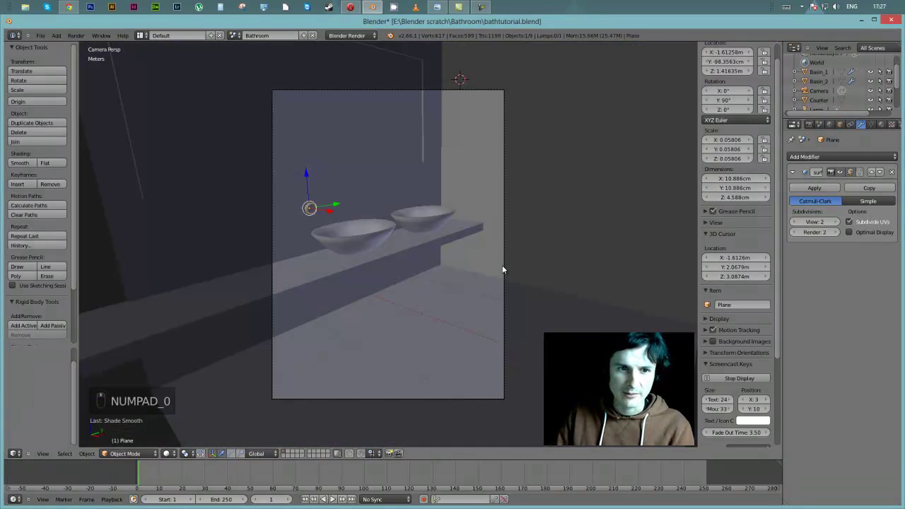
scroll(316, 198, up, 3)
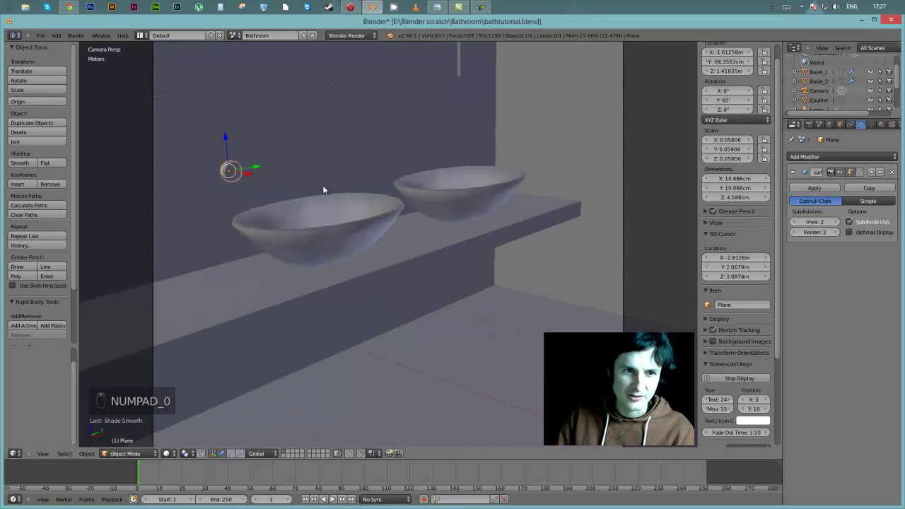
right_click(324, 193)
right_click(237, 178)
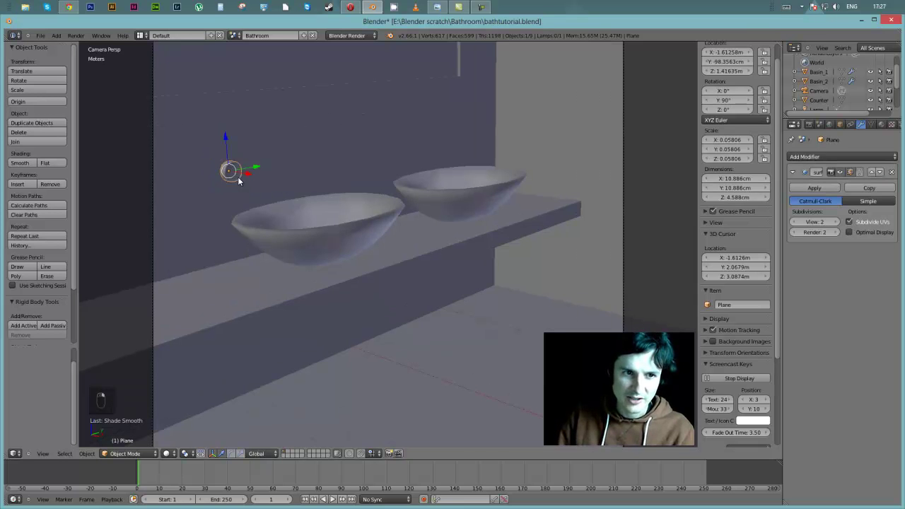
Step: Isolate the disc in local view and compare its smoothness at viewport subdivision levels 3 and 2
click(837, 223)
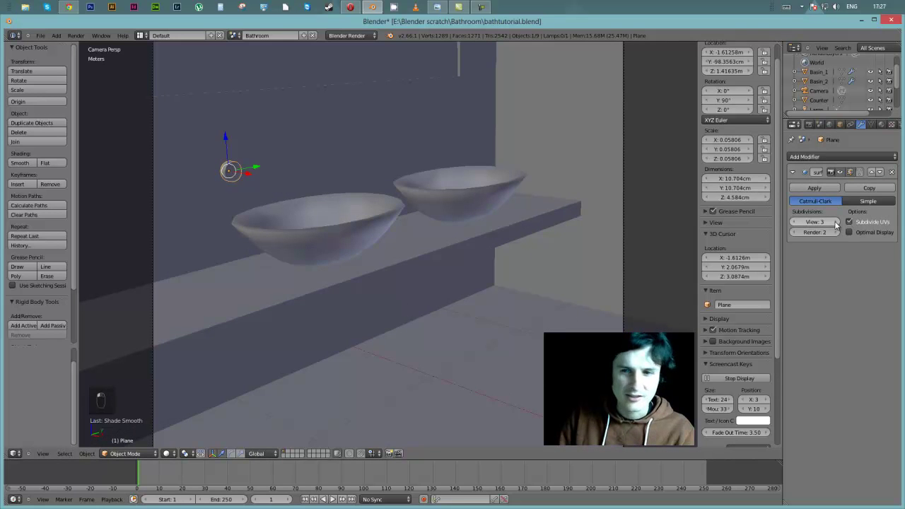
click(794, 222)
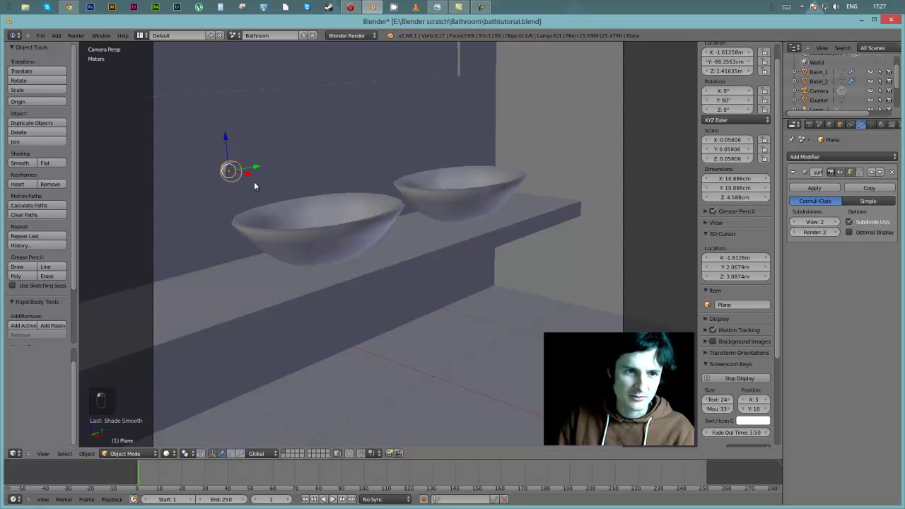
key(KP_Divide)
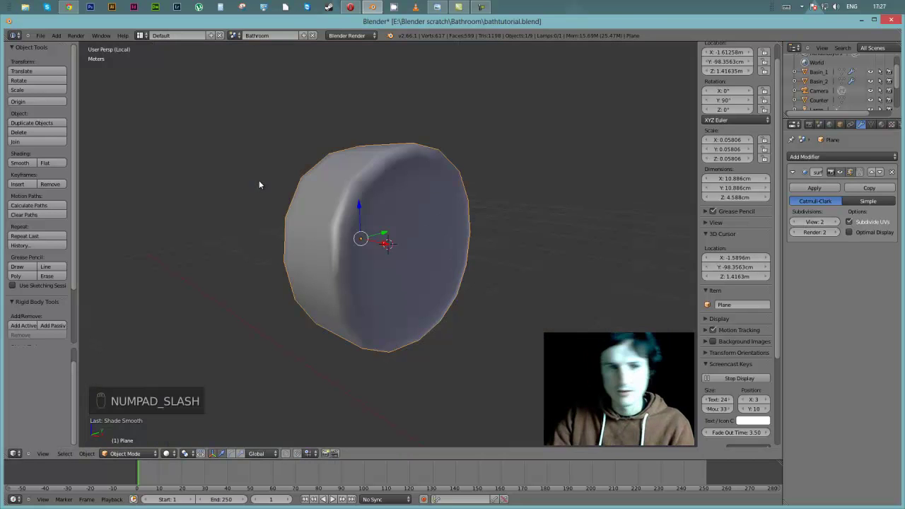
click(837, 222)
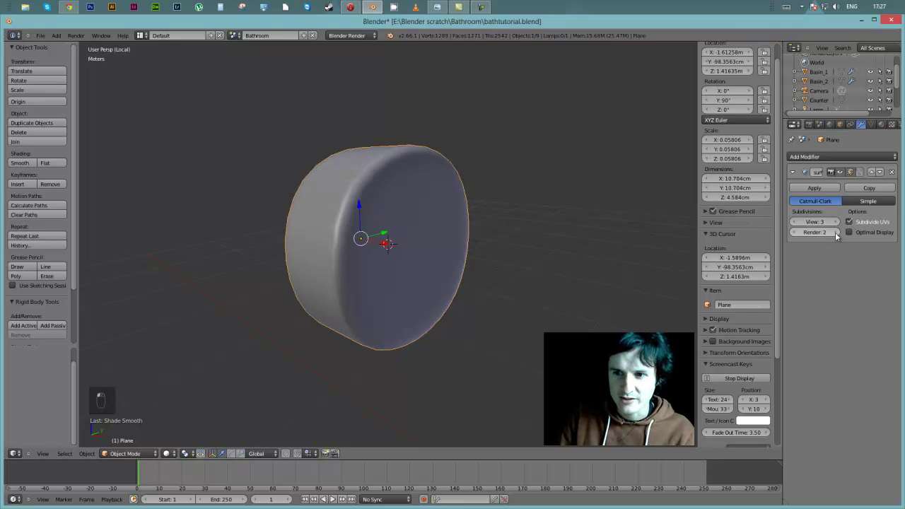
click(828, 223)
click(828, 222)
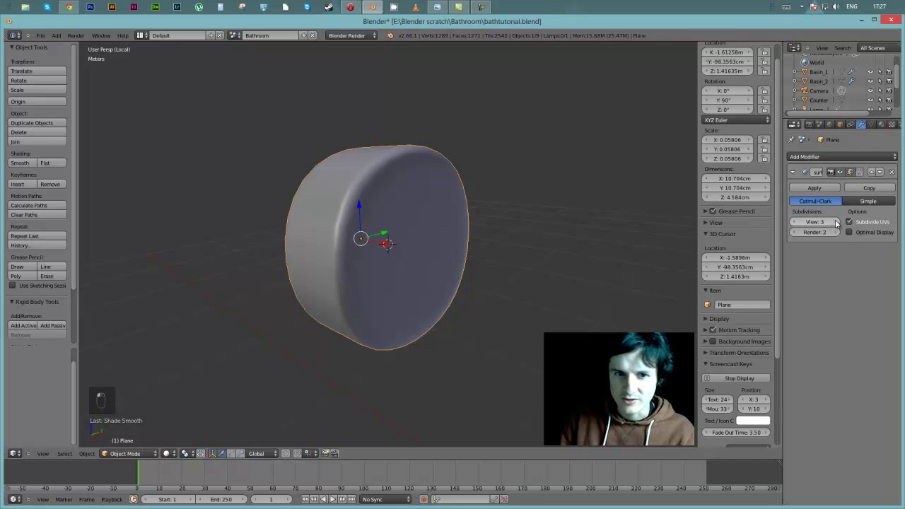
click(795, 222)
click(796, 222)
click(795, 222)
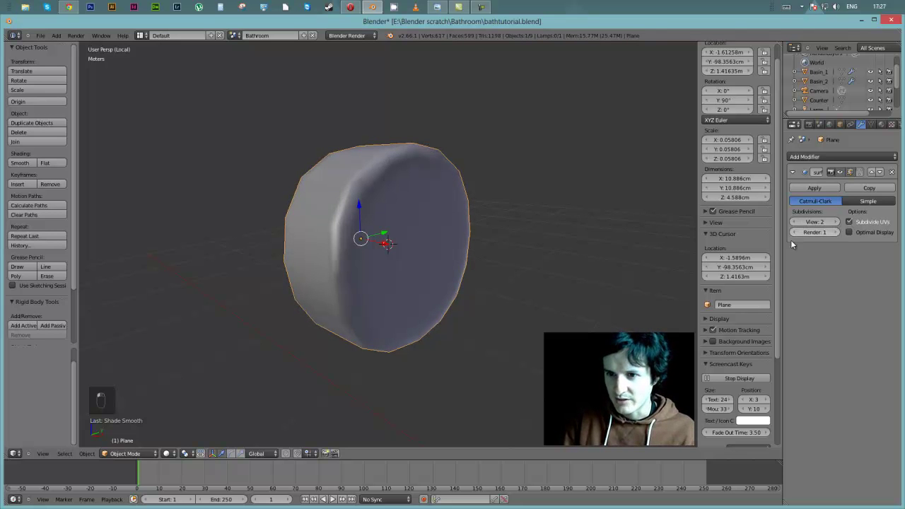
Step: Display the disc in wireframe and enter Edit Mode with face selection
scroll(499, 251, down, 5)
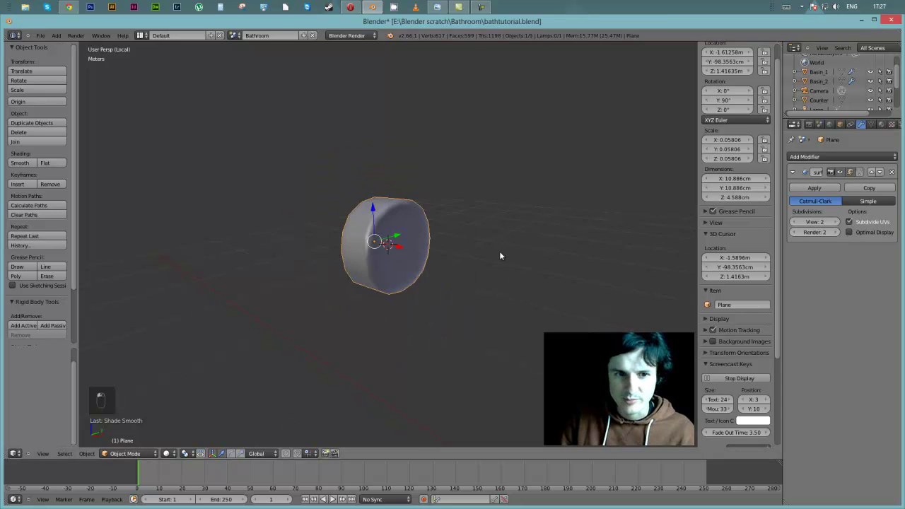
middle_drag(499, 251, 468, 244)
scroll(467, 244, down, 3)
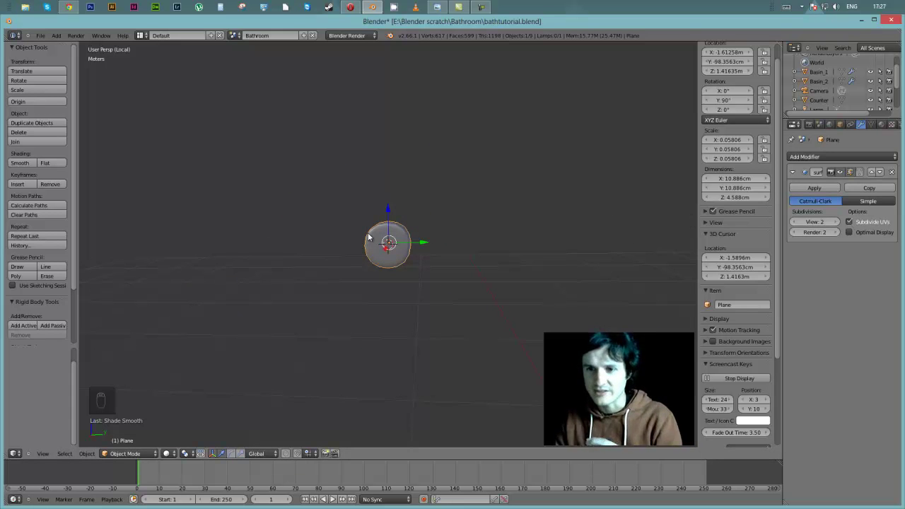
middle_drag(370, 236, 434, 229)
scroll(390, 241, up, 3)
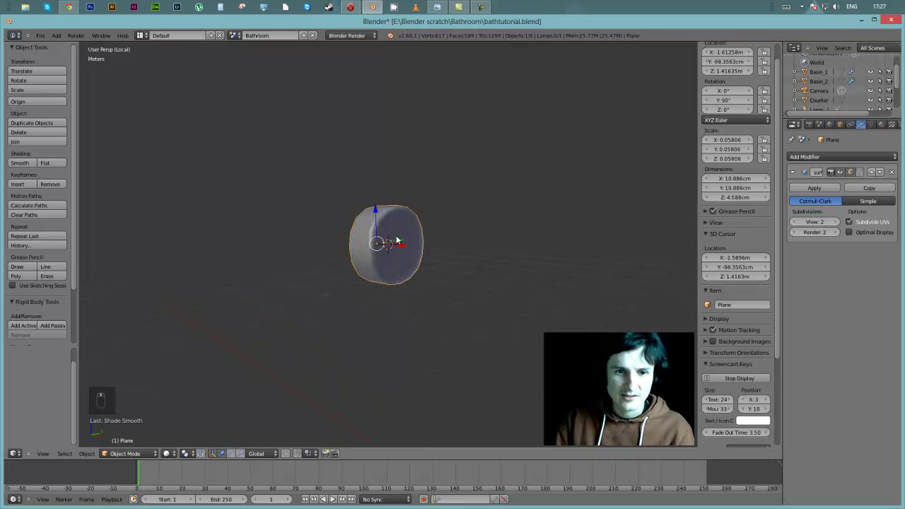
scroll(398, 242, up, 3)
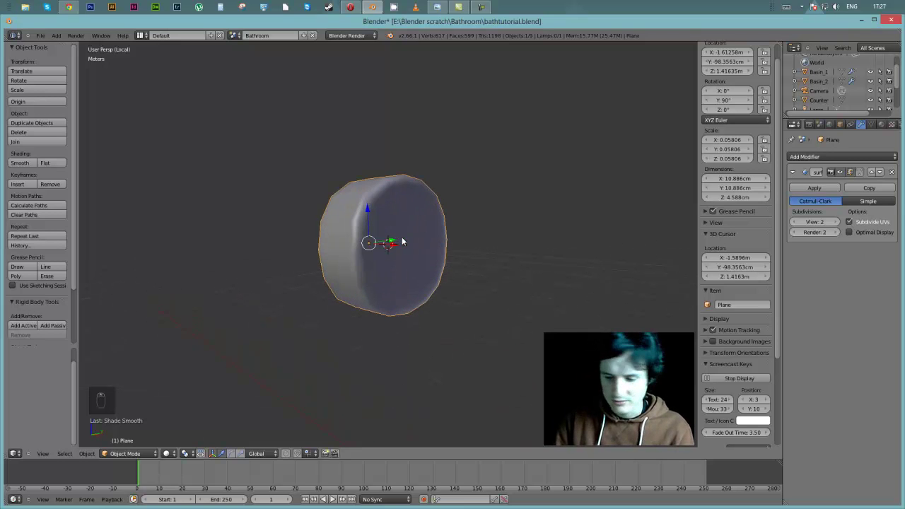
key(z)
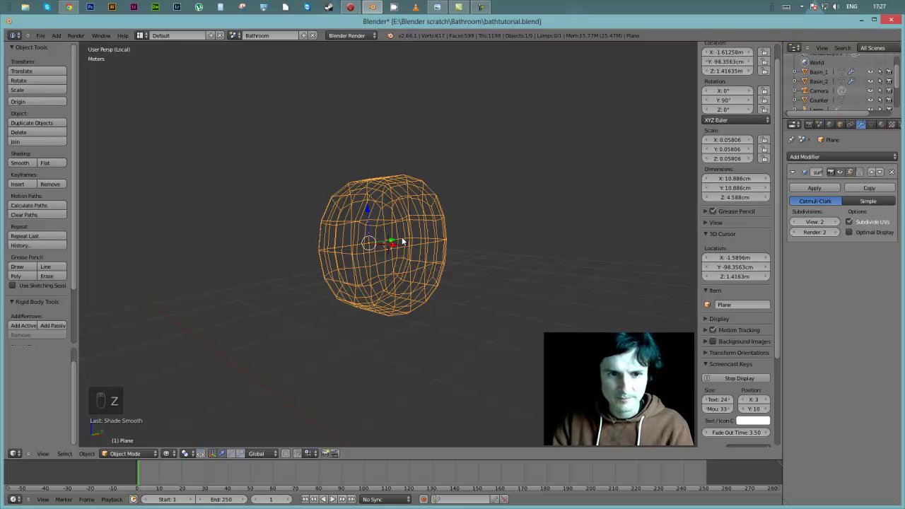
key(Tab)
middle_drag(401, 239, 364, 221)
key(ctrl+Tab)
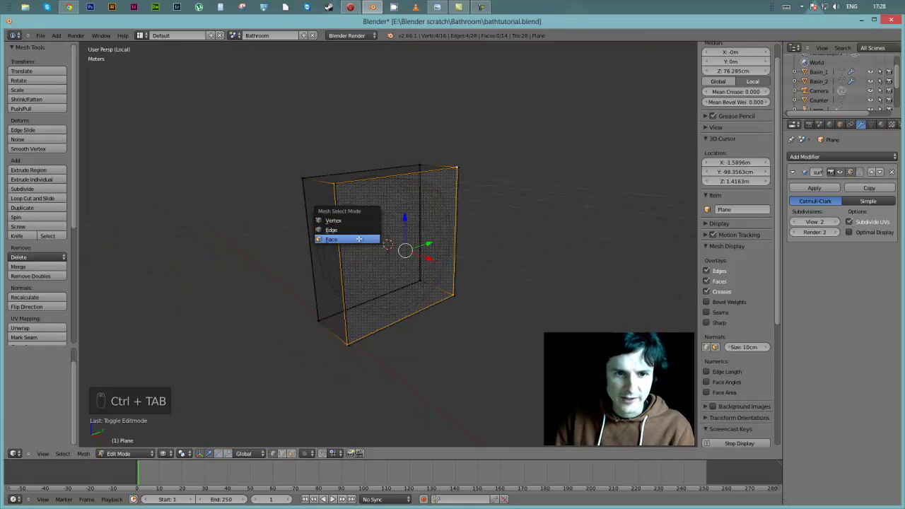
click(359, 239)
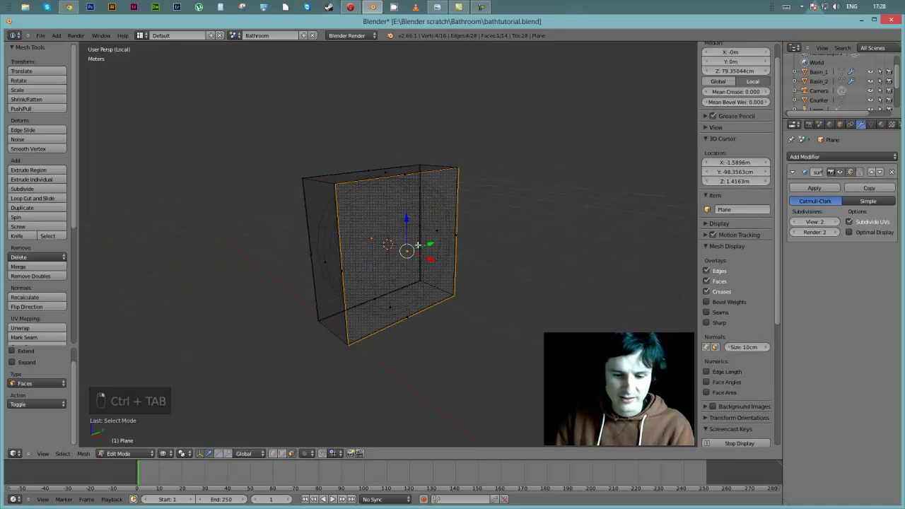
Step: Inset the disc's front face with a thickness of about 0.638
key(i)
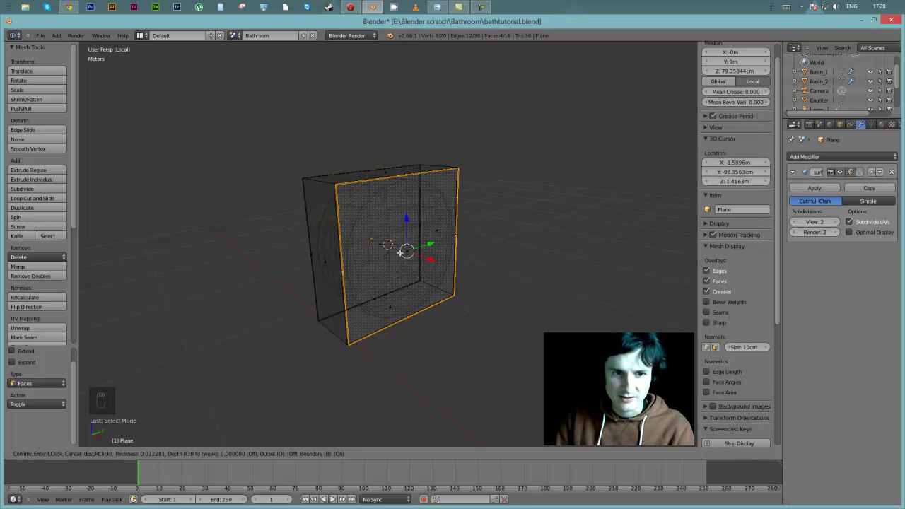
click(387, 246)
drag(36, 396, 78, 396)
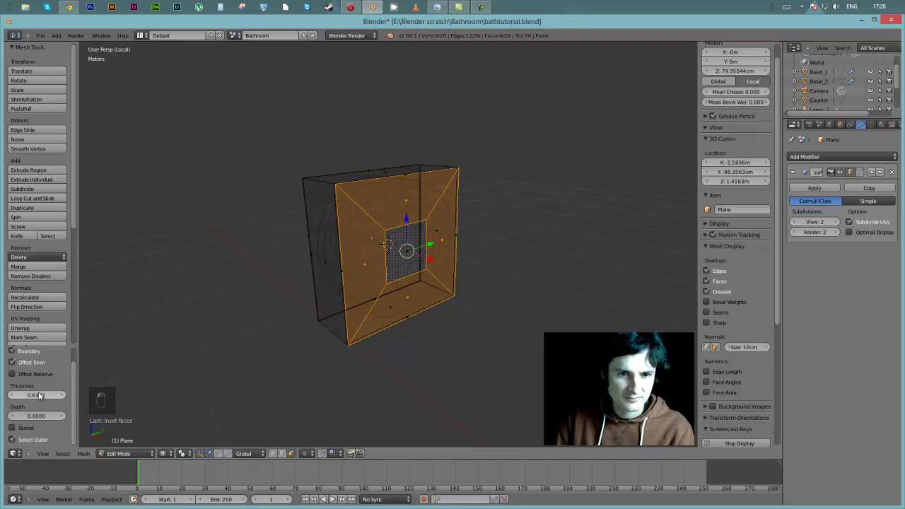
Step: Select the small inner face of the inset and extrude it about 8.8 cm outward along X
middle_drag(480, 291, 415, 260)
scroll(452, 277, up, 3)
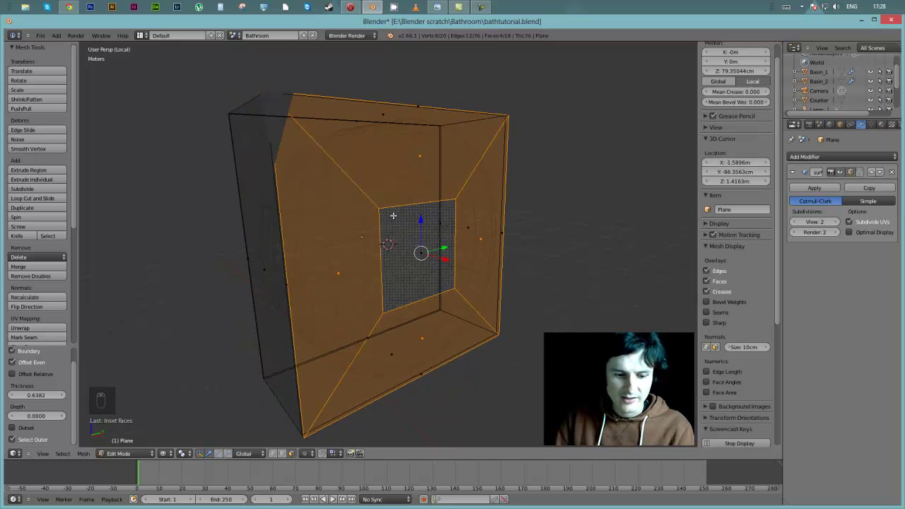
right_click(414, 227)
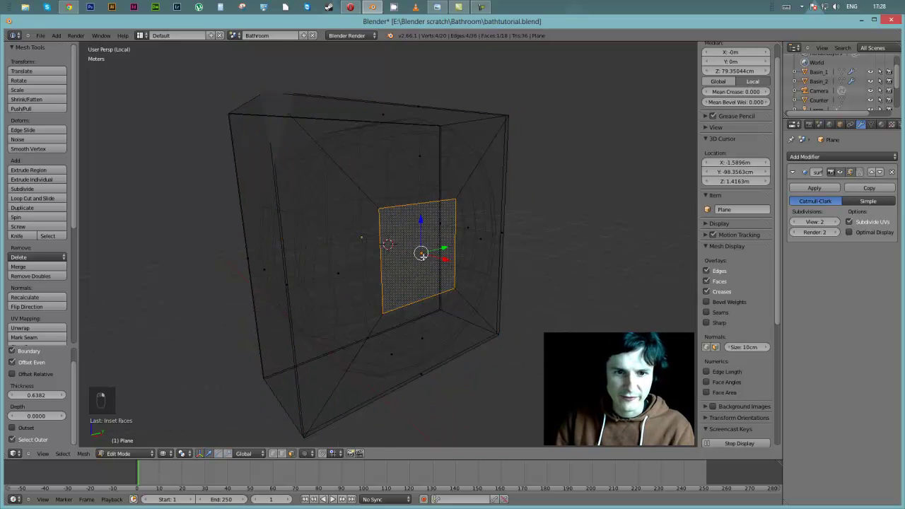
middle_drag(424, 257, 454, 263)
key(e)
click(643, 271)
scroll(631, 277, down, 3)
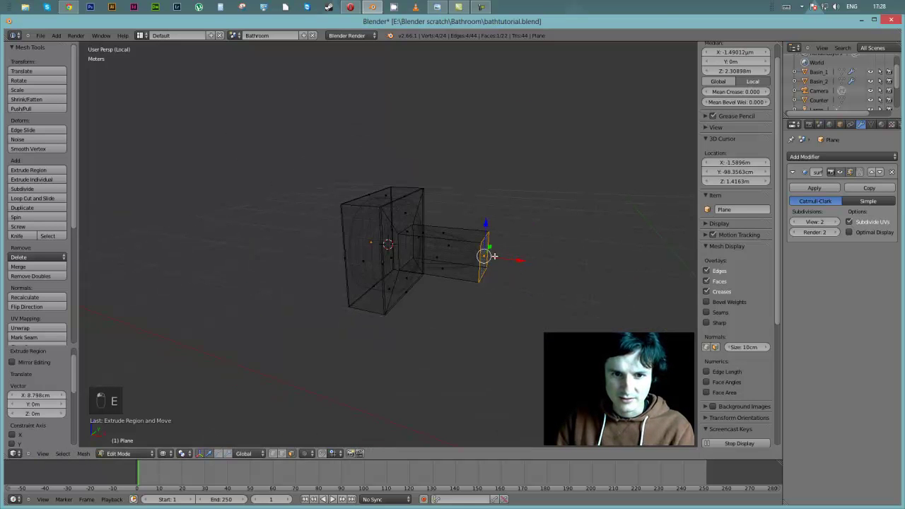
Step: Add a loop cut around the extruded bar and slide it almost to the free end
key(ctrl+r)
click(451, 247)
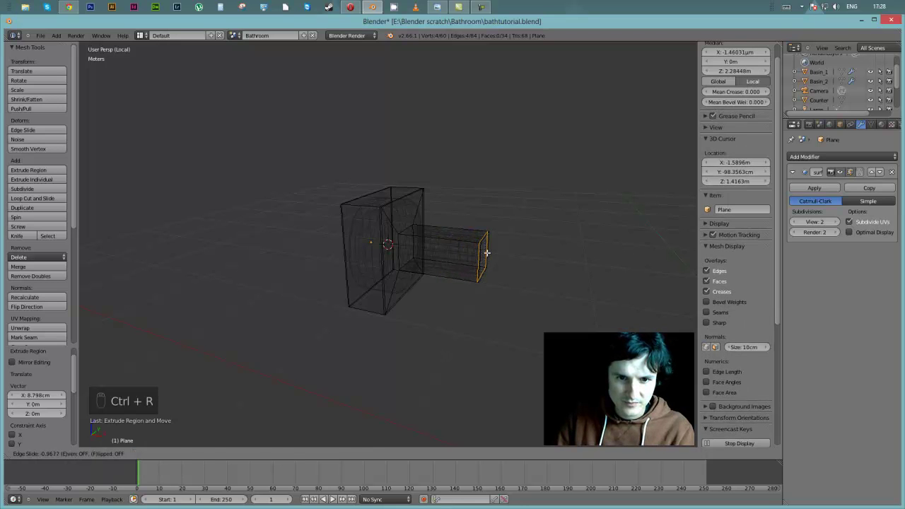
click(486, 252)
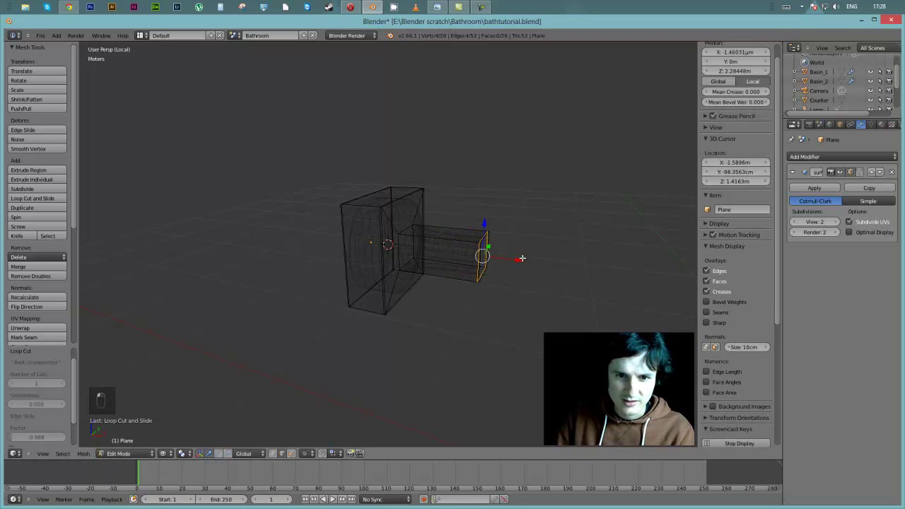
Step: Add another loop cut around the bar and slide it close to the disc
scroll(499, 252, up, 4)
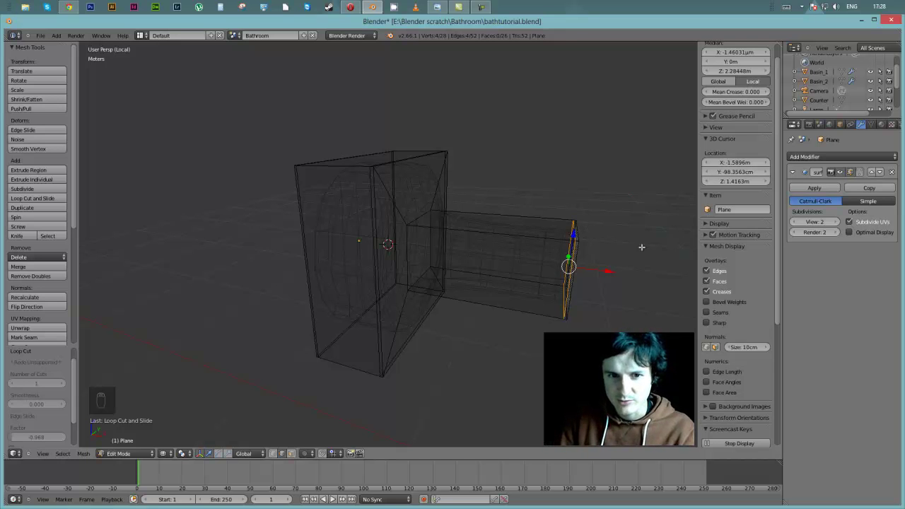
key(ctrl+r)
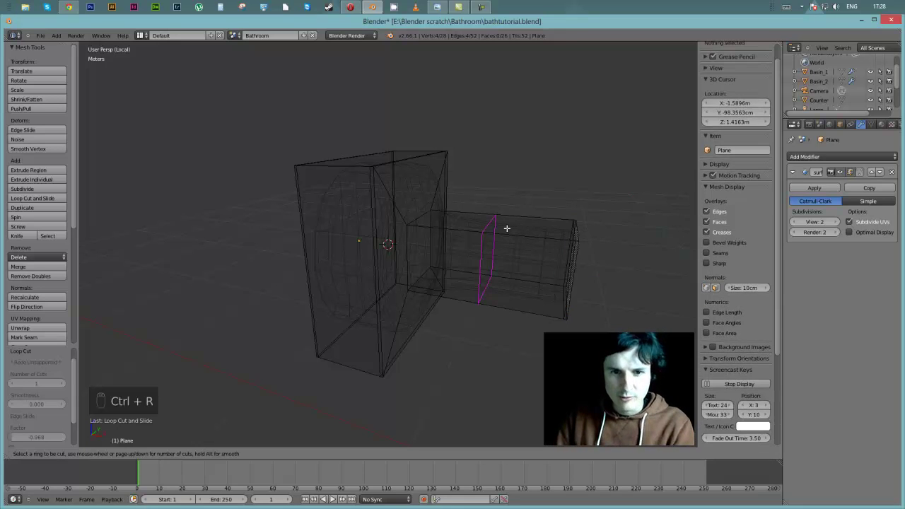
click(491, 227)
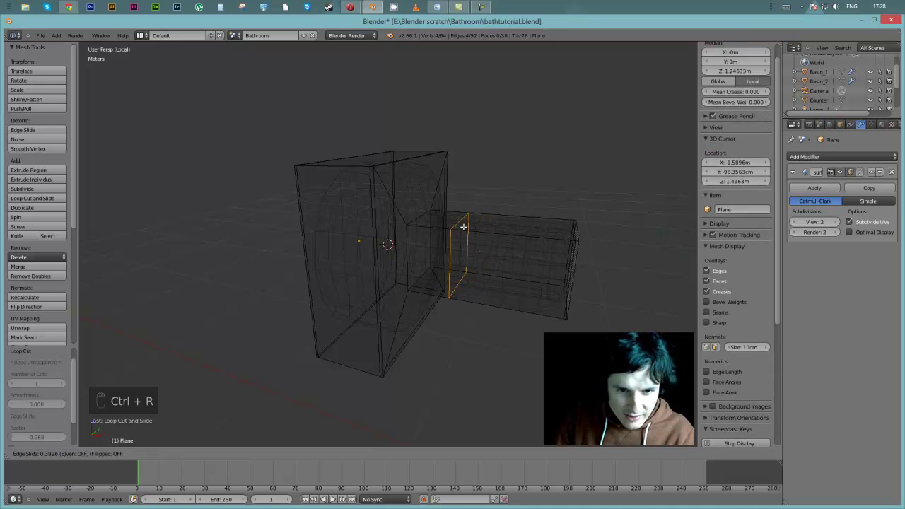
click(445, 224)
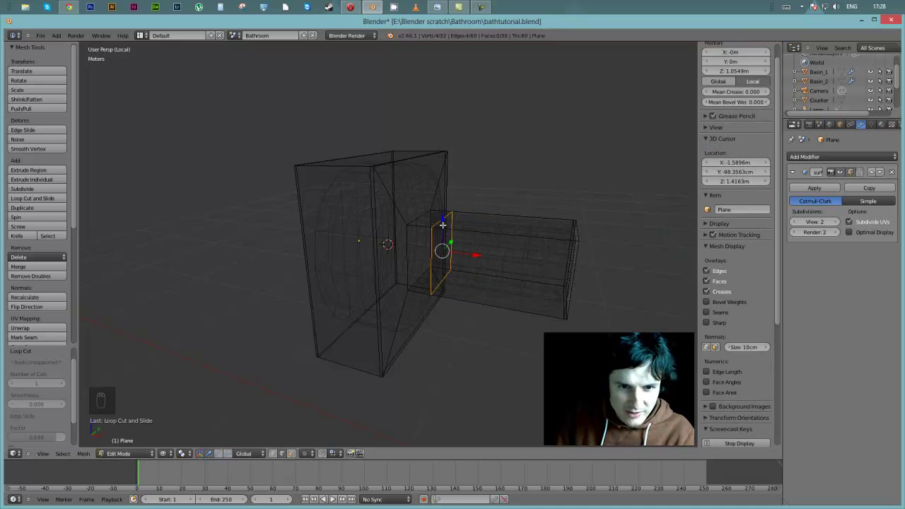
Step: Switch to solid shading and move the loop beside the disc about 5.94 mm along X towards the bar's free end
key(z)
mouse_move(462, 247)
mouse_down()
mouse_move(498, 249)
mouse_move(453, 247)
mouse_move(471, 247)
mouse_up()
middle_drag(606, 234, 598, 251)
scroll(583, 223, down, 3)
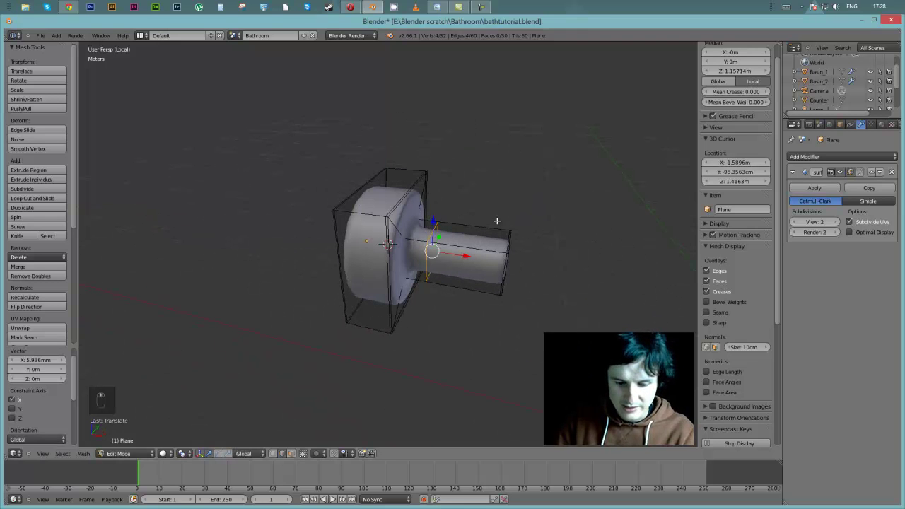
mouse_move(503, 218)
middle_down()
mouse_move(529, 210)
mouse_move(494, 206)
middle_up()
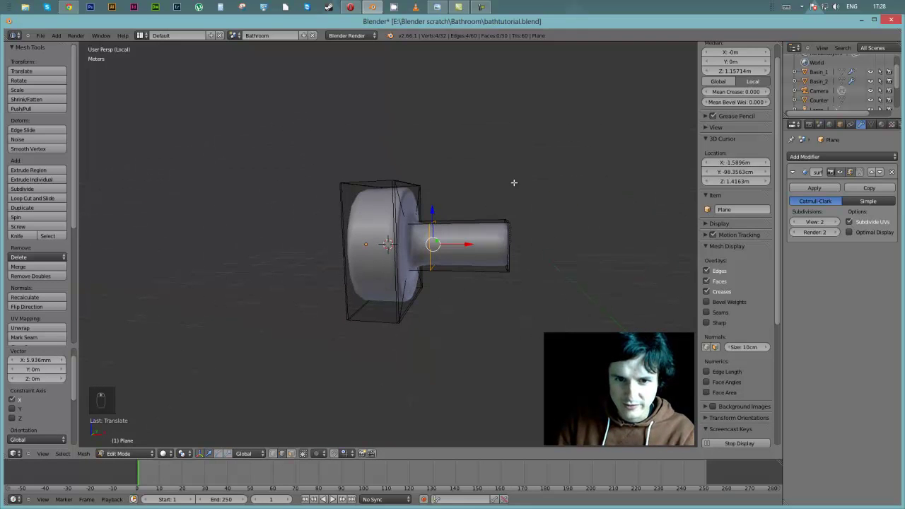
Step: Box-select all the geometry at the bar's free end and move it about 9.84 cm outward along X
middle_drag(515, 238, 507, 225)
key(b)
drag(524, 233, 528, 298)
key(b)
key(a)
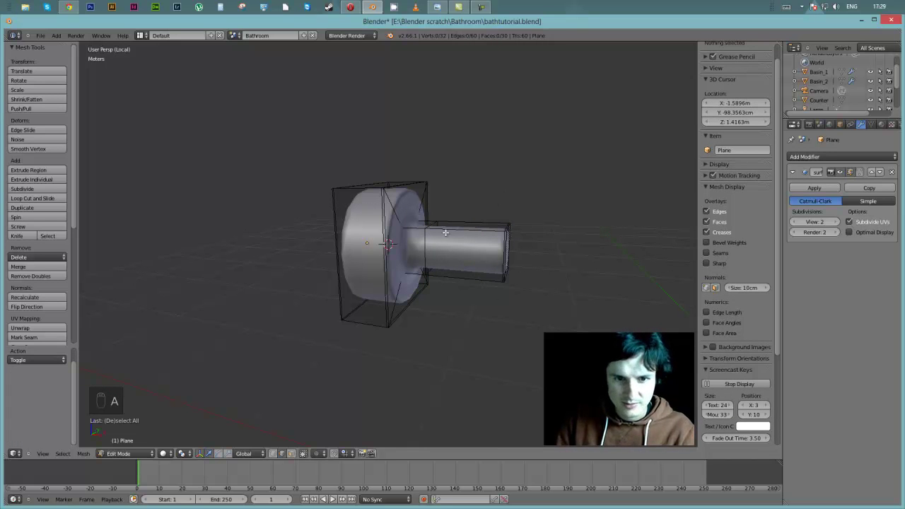
key(b)
drag(493, 188, 531, 300)
drag(537, 253, 652, 260)
Step: Lengthen the bar further by moving its selected end about 6.83 cm along X
scroll(652, 260, down, 3)
shift+middle_drag(653, 260, 570, 264)
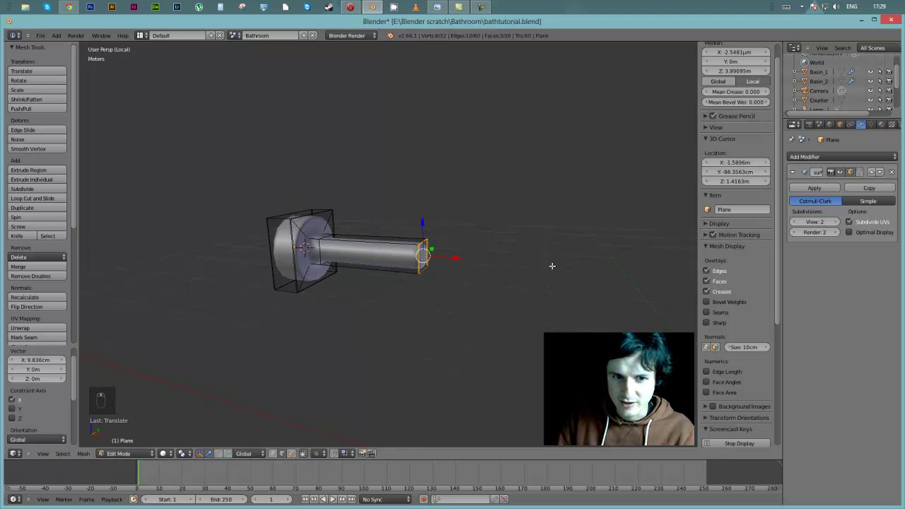
drag(468, 260, 504, 260)
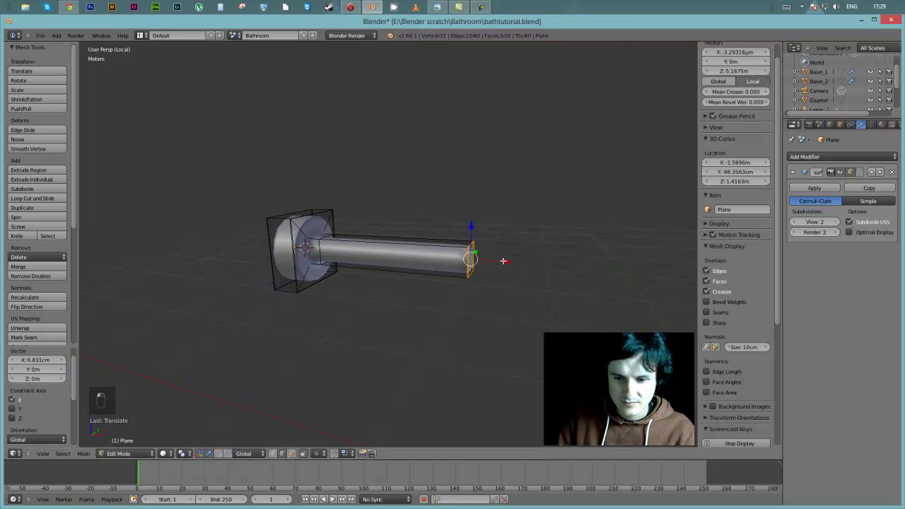
Step: Leave local view, check the spout's reach over the basin from the side, and return to Object Mode
key(KP_Divide)
middle_drag(501, 259, 300, 205)
scroll(312, 206, up, 5)
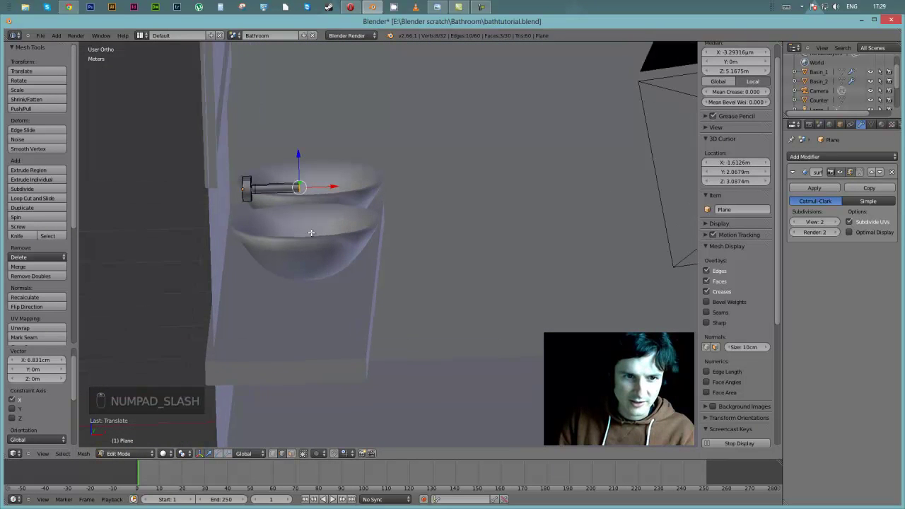
key(Tab)
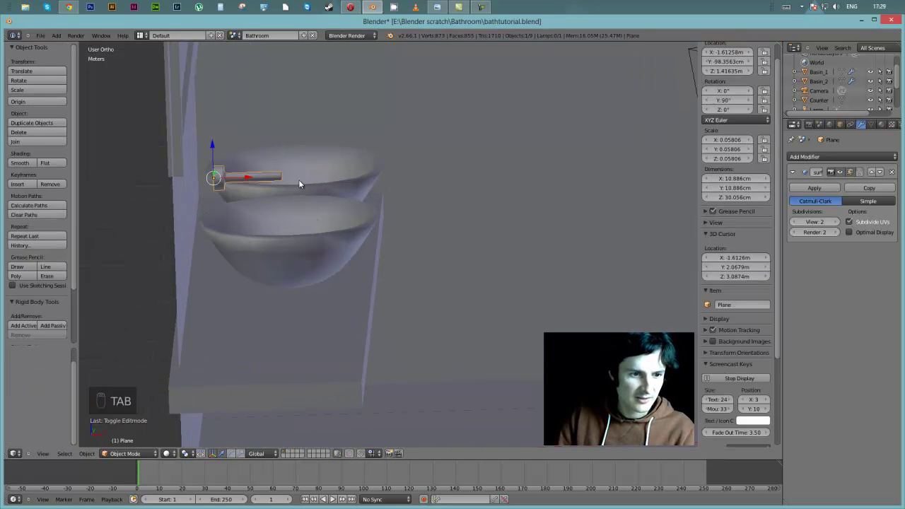
Step: Move the tap spout about 13.87 cm along negative X so its base meets the wall
key(g)
key(x)
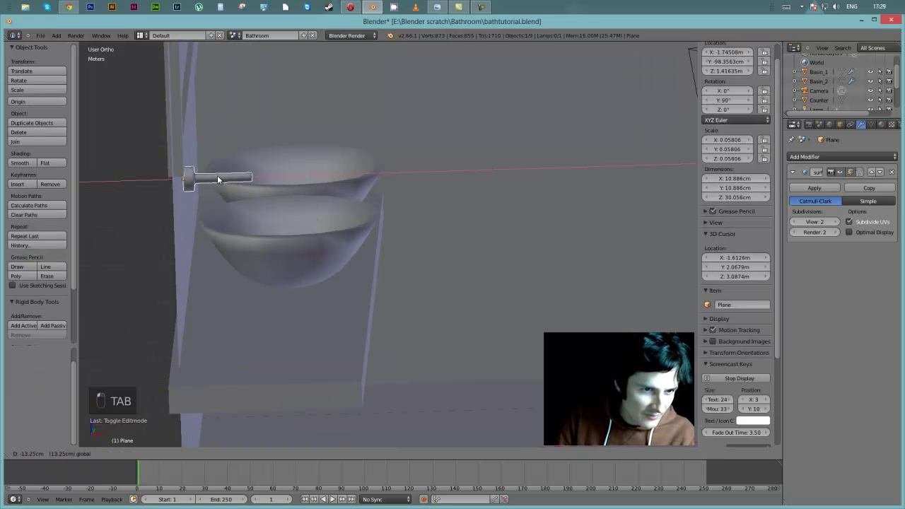
click(219, 180)
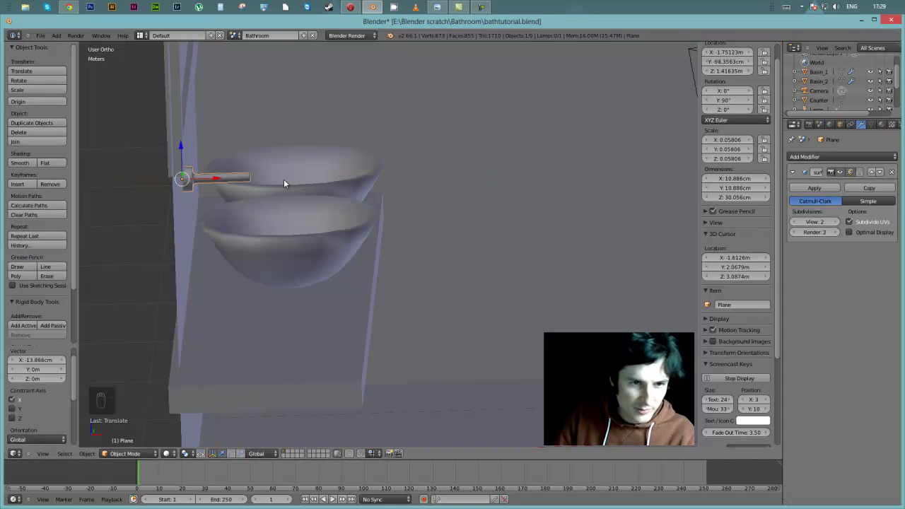
Step: Move the spout about 30.3 cm along positive Y to sit above the basin
middle_drag(283, 179, 287, 265)
middle_drag(353, 293, 310, 112)
drag(309, 125, 379, 123)
Step: Centre the spout over its basin by moving it about 8.09 cm along positive Y in the side view
key(KP_6)
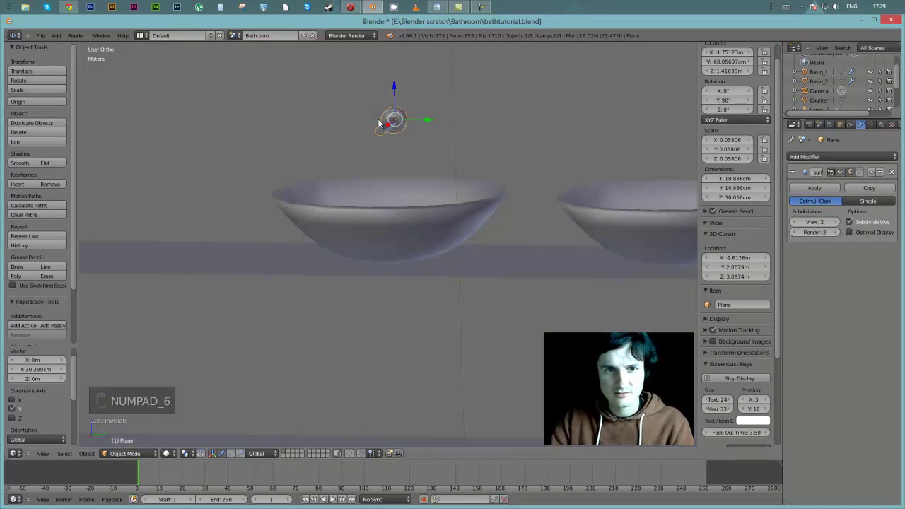
key(KP_9)
key(KP_1)
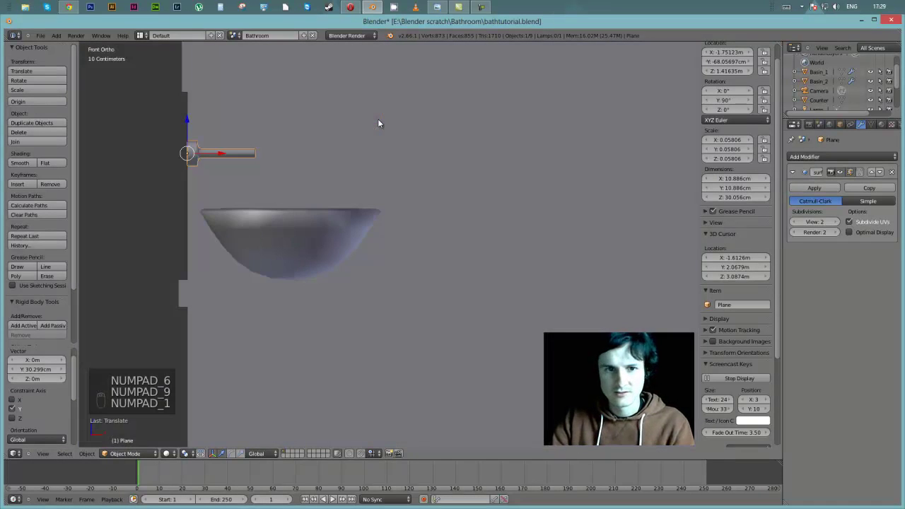
key(KP_4)
key(KP_6)
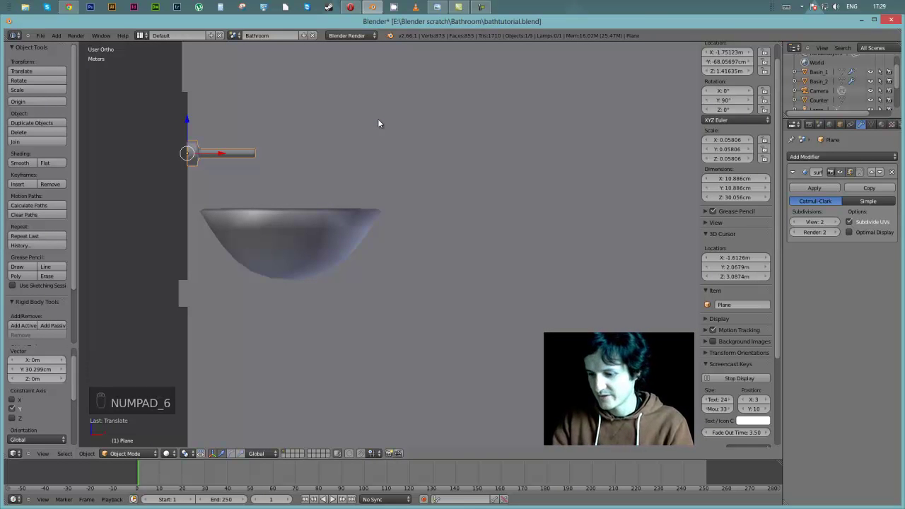
key(KP_3)
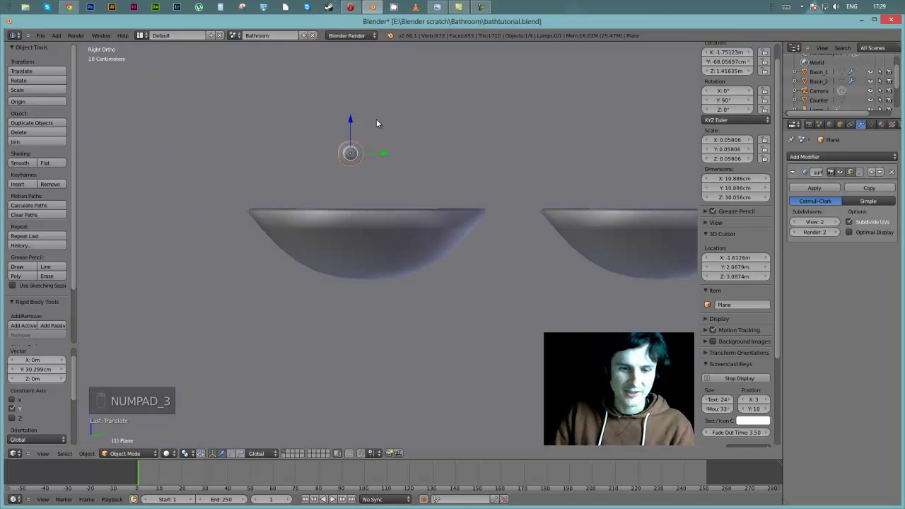
key(z)
mouse_move(385, 154)
mouse_down()
mouse_move(417, 150)
mouse_move(401, 151)
mouse_up()
mouse_move(402, 152)
middle_down()
mouse_move(363, 162)
mouse_move(270, 117)
mouse_move(554, 276)
mouse_move(511, 162)
mouse_move(541, 166)
middle_up()
key(z)
Step: In Edit Mode, add one loop cut across the spout's bar, slid towards the free end by a factor of about 0.28
scroll(270, 118, up, 3)
scroll(371, 171, up, 2)
middle_drag(371, 172, 293, 183)
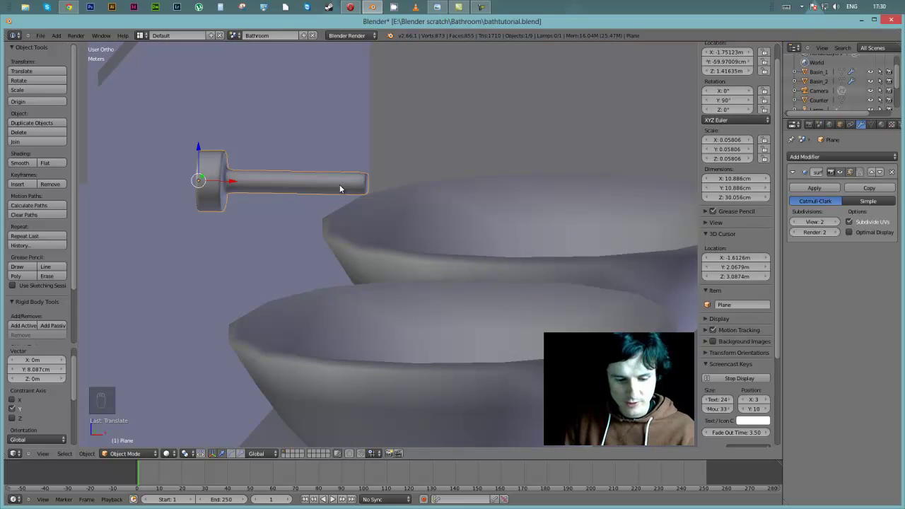
key(Tab)
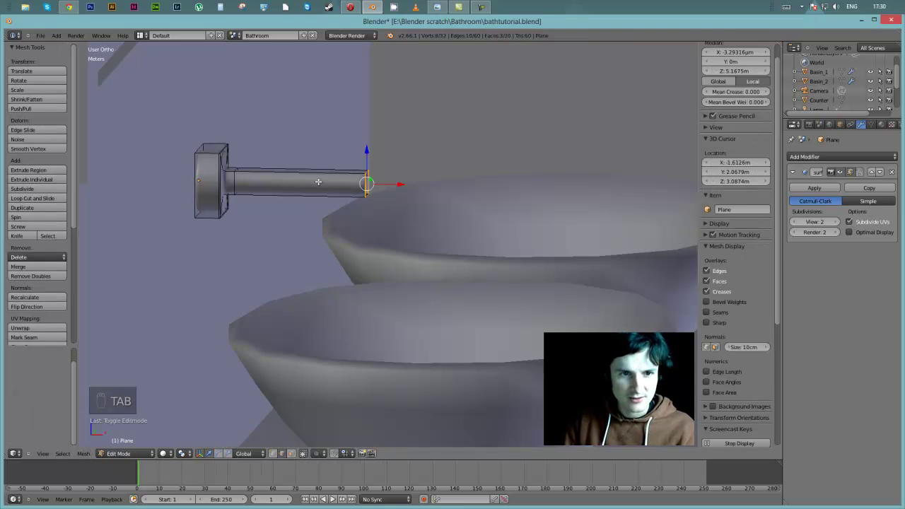
scroll(319, 182, up, 2)
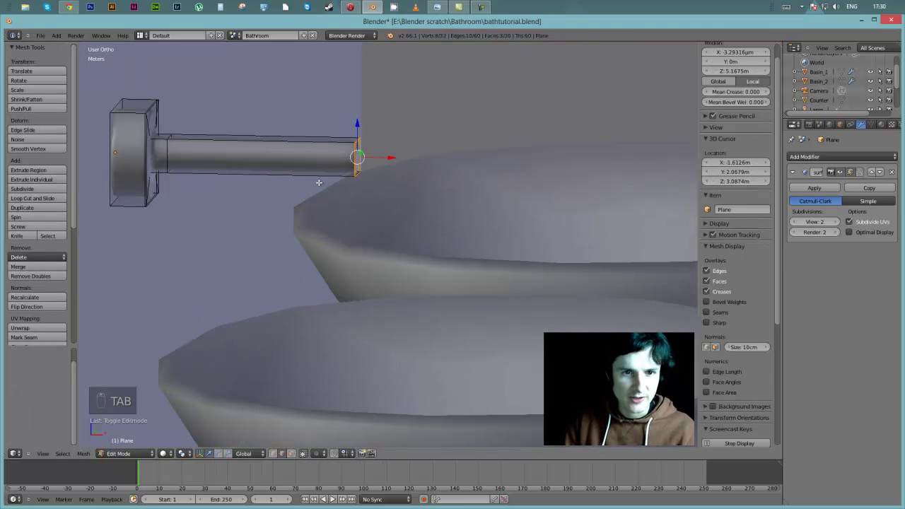
key(ctrl+r)
click(286, 151)
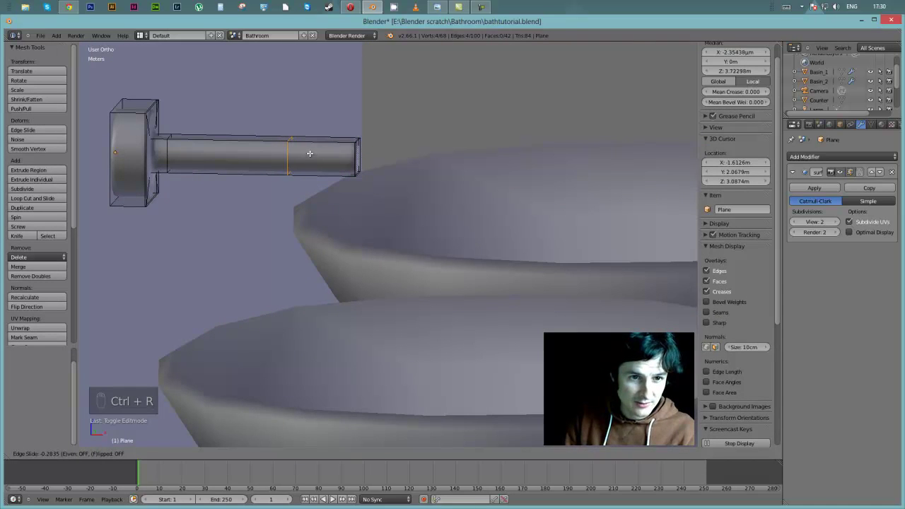
click(310, 152)
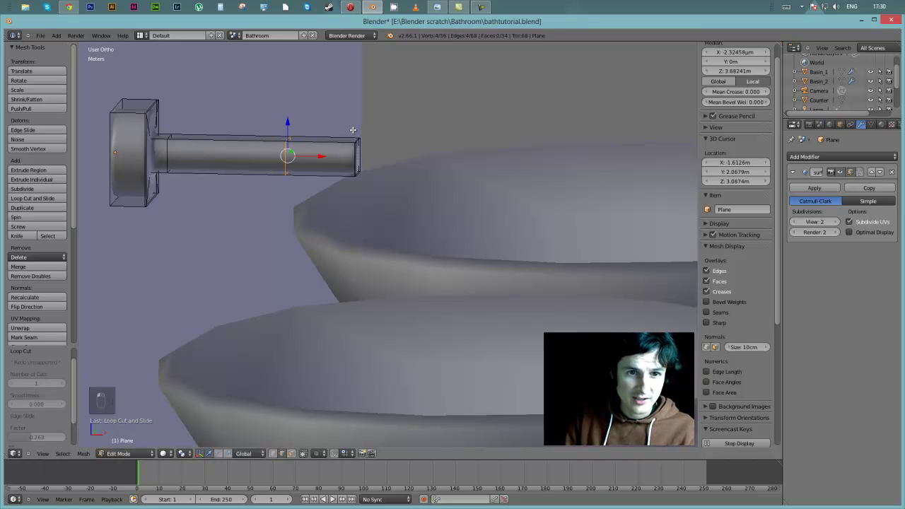
Step: Isolate the spout in local view, clear the selection and box-select the geometry at its free end
key(KP_Divide)
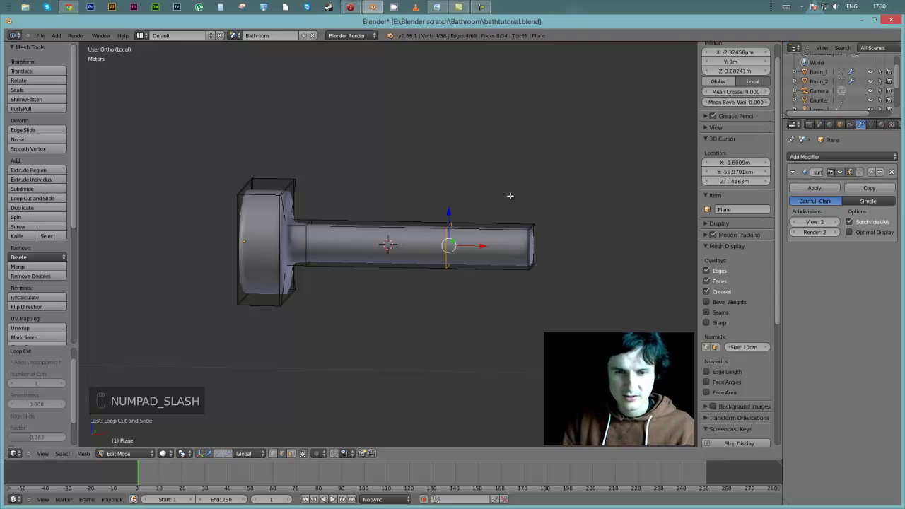
key(b)
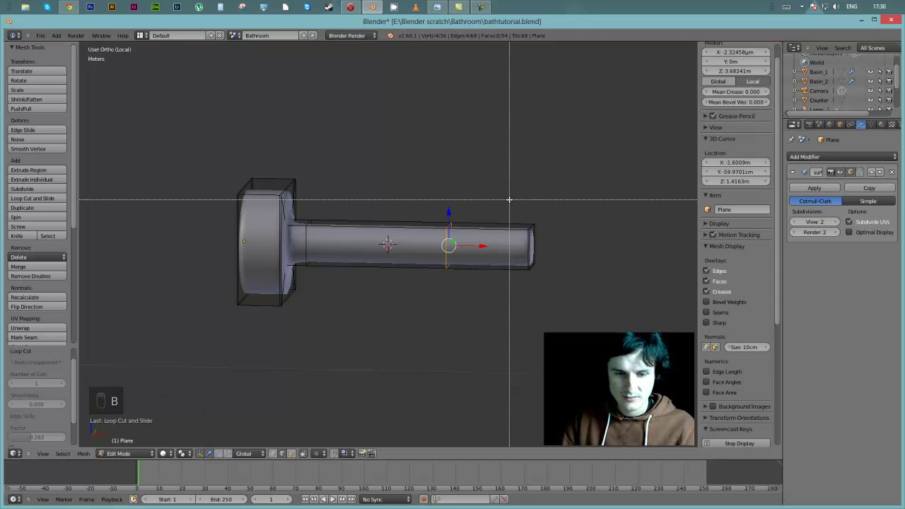
right_click(512, 186)
key(a)
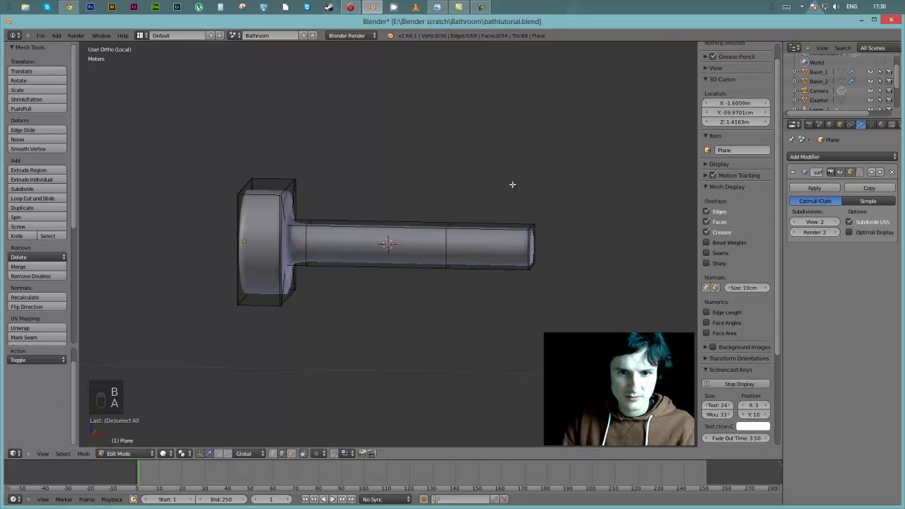
key(b)
drag(510, 186, 558, 328)
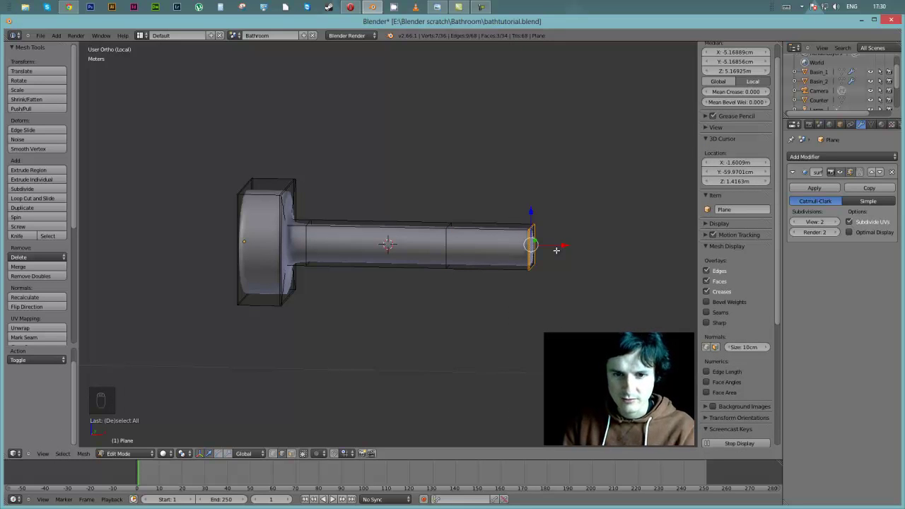
Step: Try to rotate the selected end about 90° in front view and lower it about 10.26 cm along Z
key(KP_1)
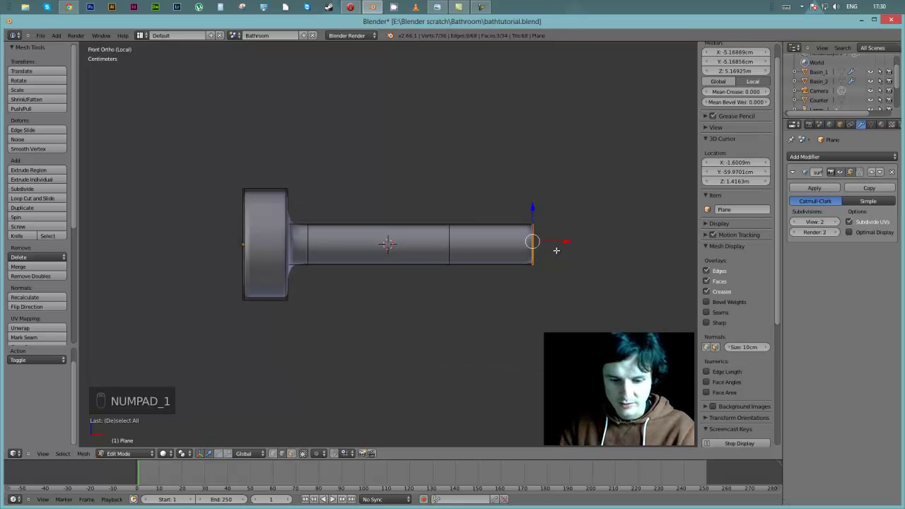
key(r)
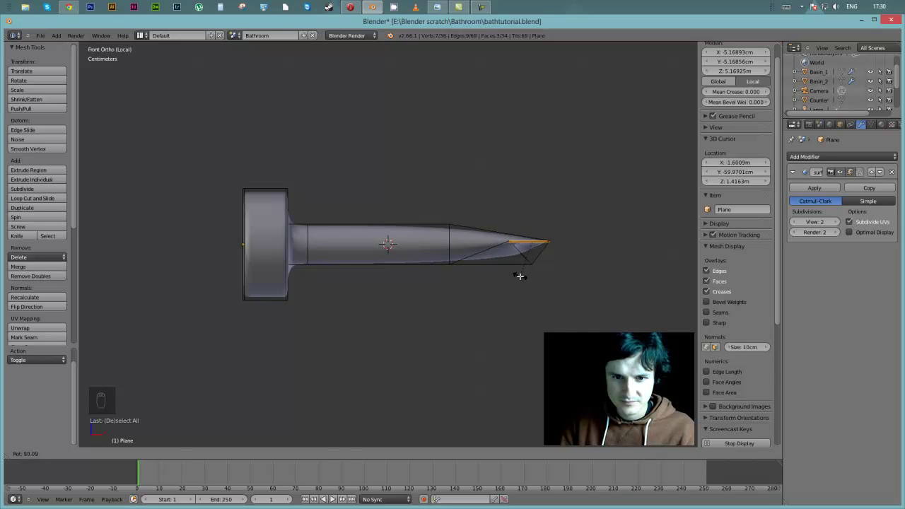
click(520, 276)
drag(533, 207, 520, 293)
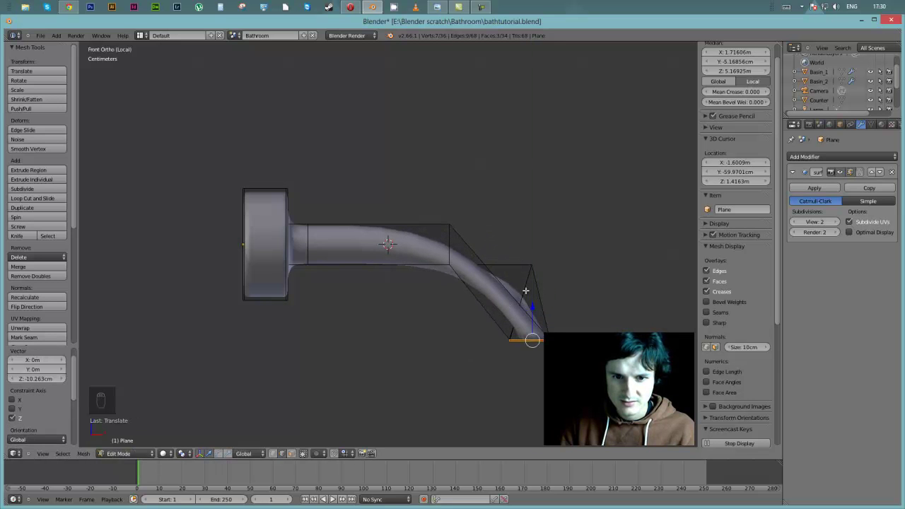
Step: Undo the end's downward move and rotation, and examine which geometry is selected at the bar's end
key(ctrl+z)
middle_drag(556, 281, 437, 284)
key(ctrl+z)
scroll(509, 304, up, 8)
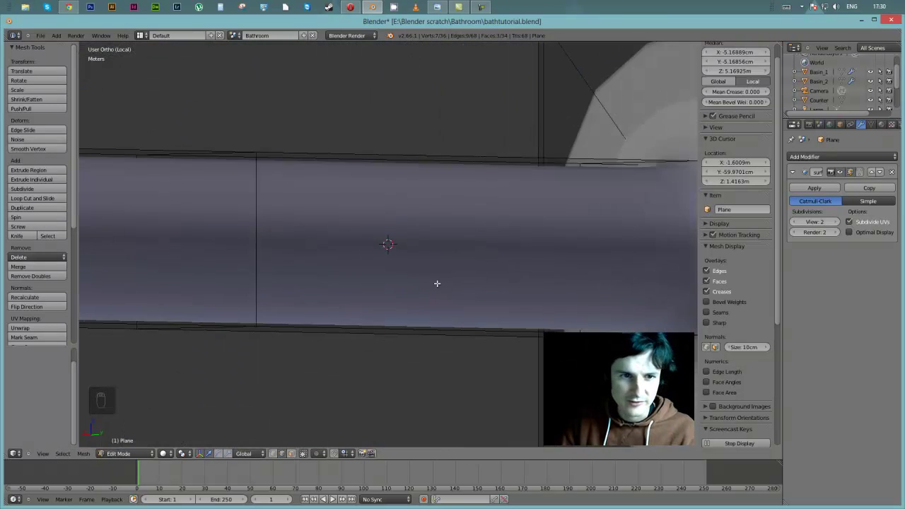
scroll(437, 284, down, 3)
shift+middle_drag(177, 286, 303, 299)
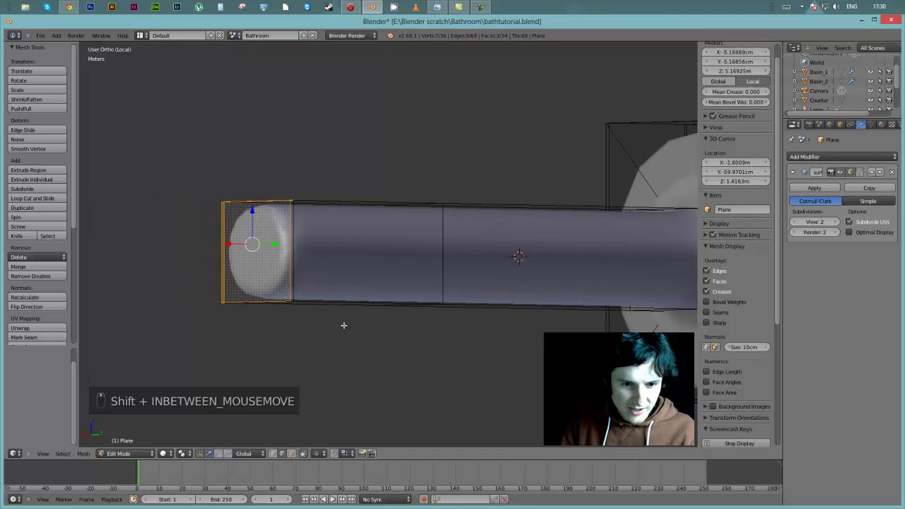
shift+middle_drag(347, 339, 503, 323)
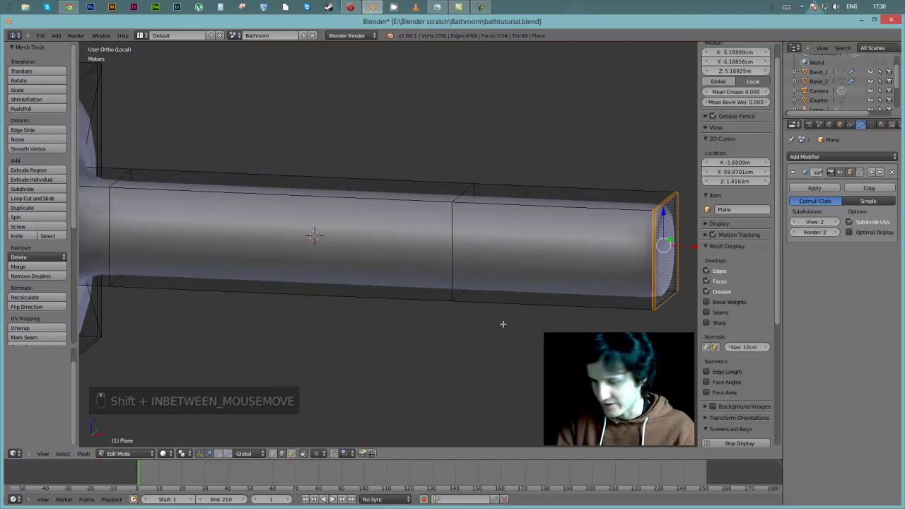
Step: Reselect all the geometry at the bar's free end in front view and rotate it 90°
key(KP_1)
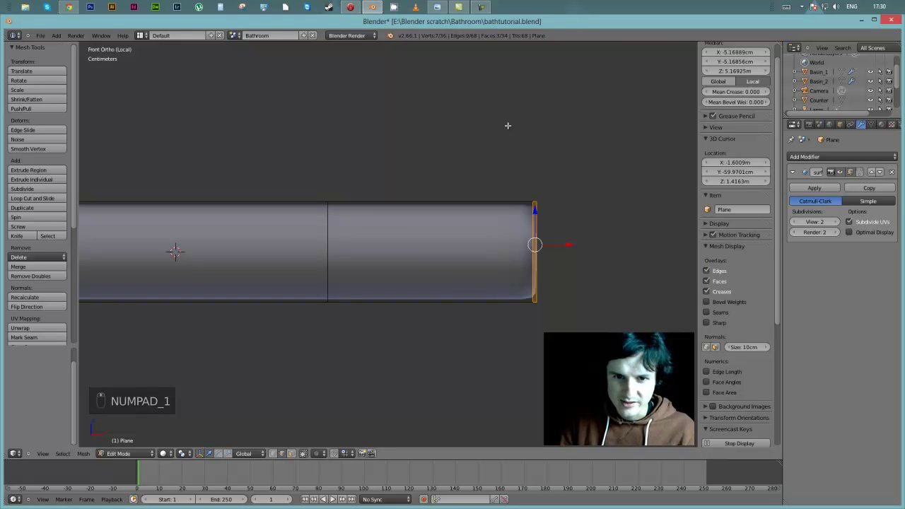
key(a)
key(a)
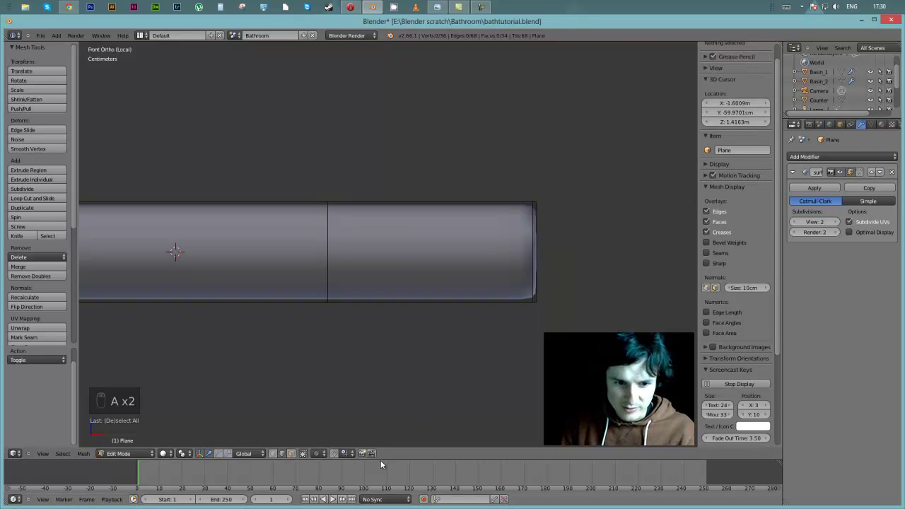
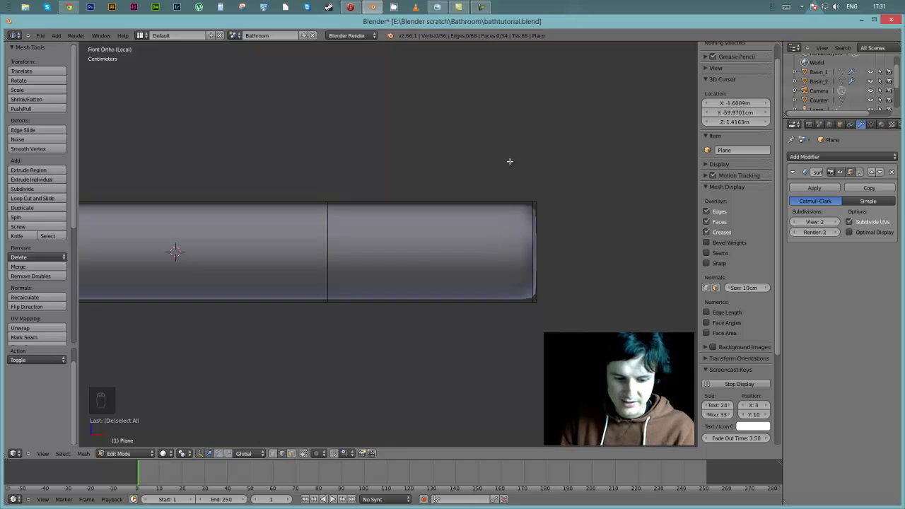
key(b)
drag(511, 156, 581, 370)
key(r)
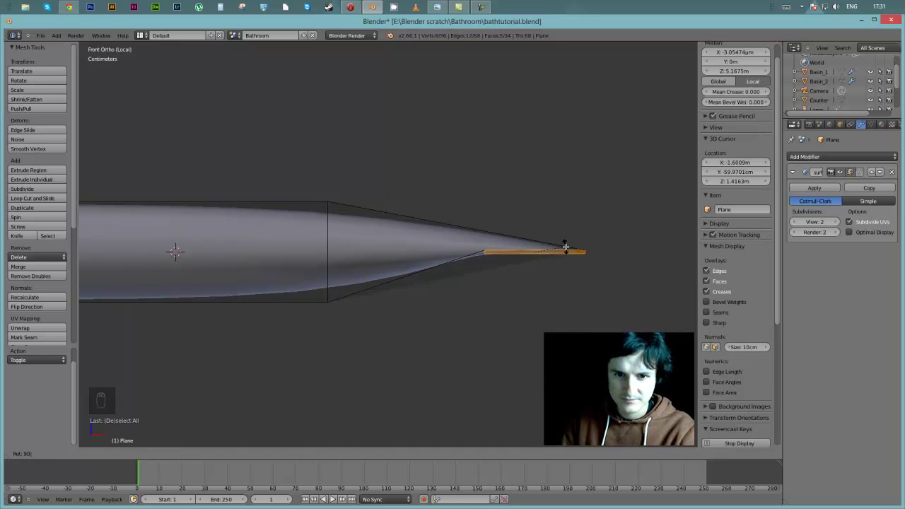
click(565, 247)
Step: Lower the rotated end about 7.58 cm along Z and pull it back about 3.03 cm along negative X
key(g)
key(z)
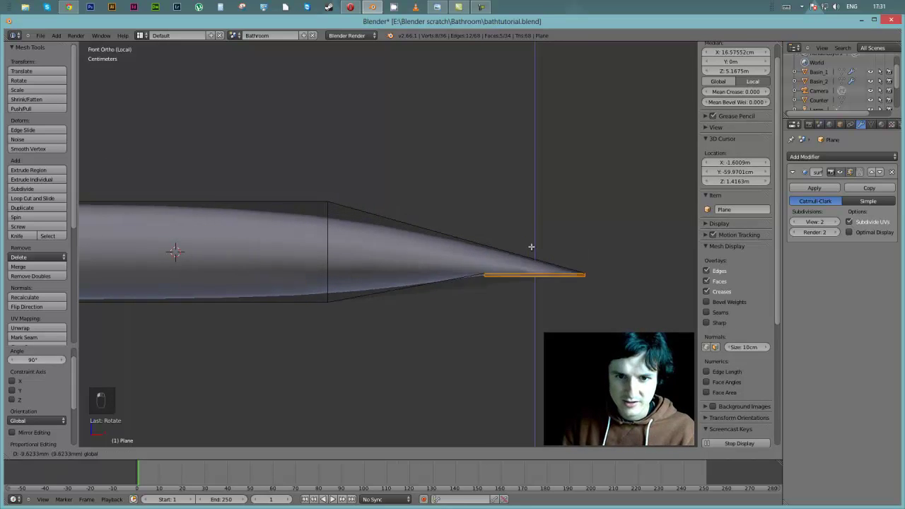
click(505, 386)
scroll(506, 372, down, 3)
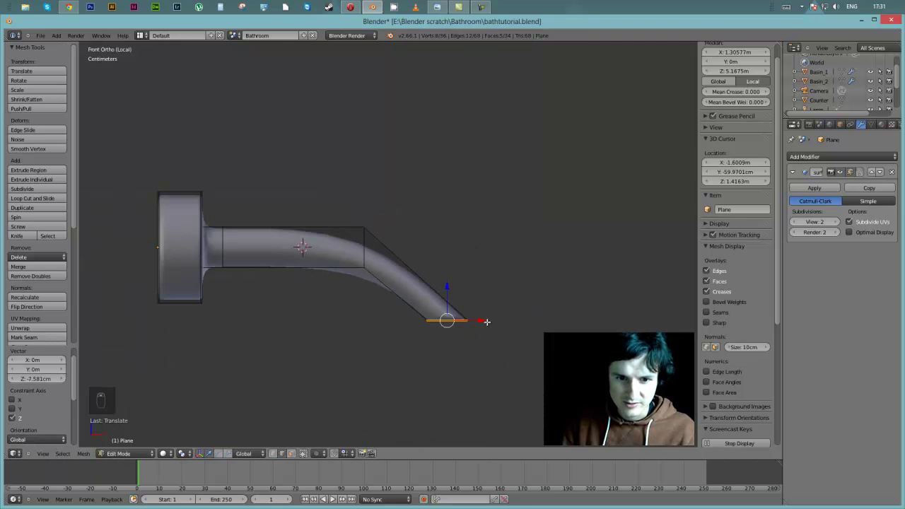
key(g)
key(x)
click(453, 318)
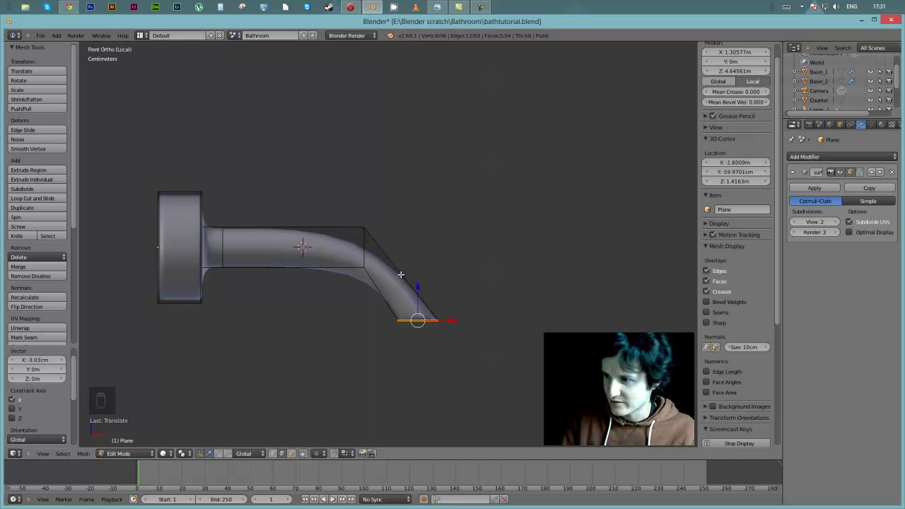
Step: In vertex select mode, select the four vertices of the loop at the bend and move them about 3.14 cm along positive X
right_click(365, 234)
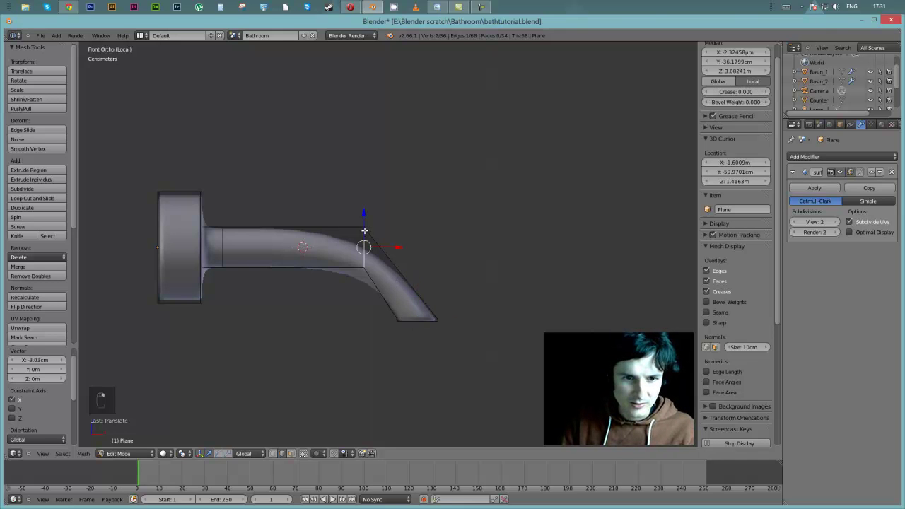
mouse_move(372, 222)
middle_down()
mouse_move(382, 276)
mouse_move(373, 217)
middle_up()
scroll(372, 216, up, 3)
right_click(346, 189)
key(ctrl+Tab)
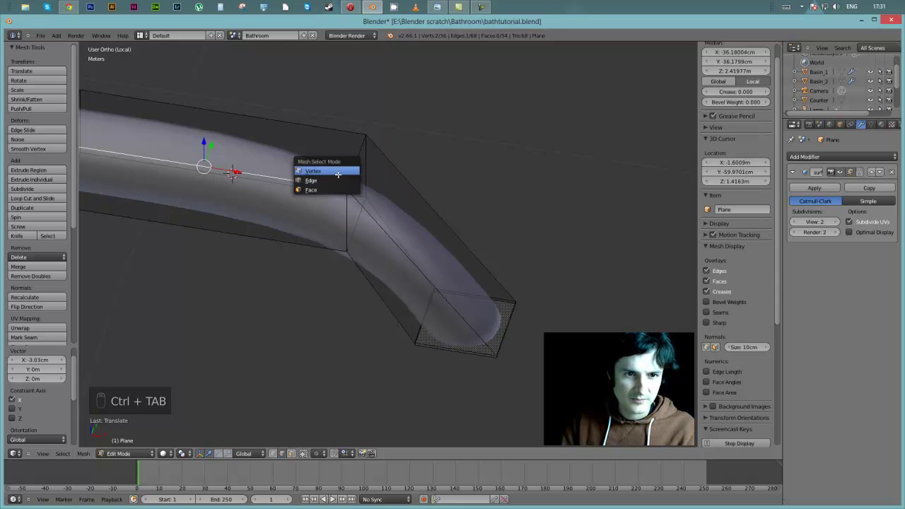
click(313, 170)
right_click(347, 188)
shift+right_click(362, 207)
shift+right_click(347, 247)
middle_drag(347, 247, 340, 269)
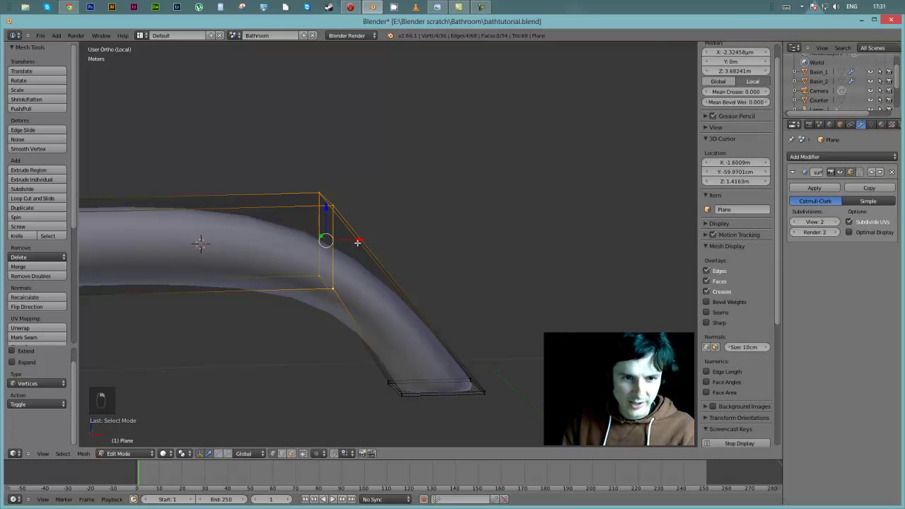
key(g)
key(x)
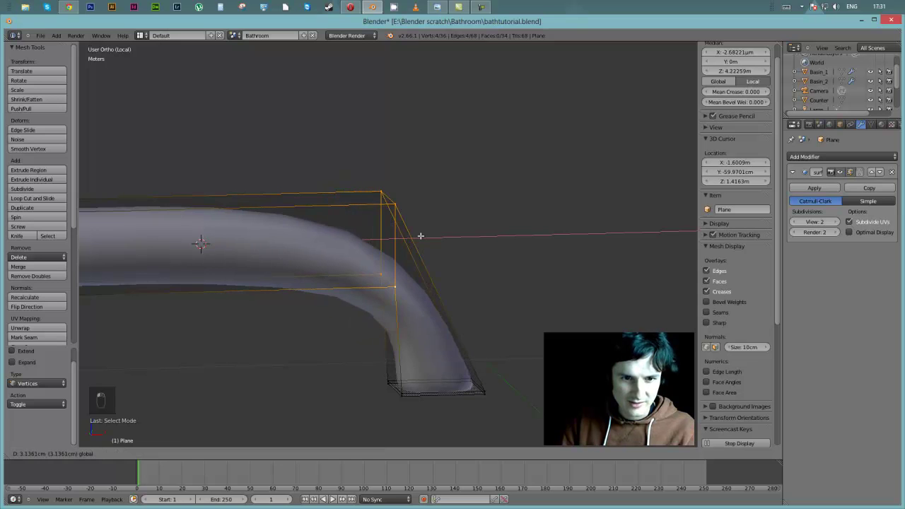
click(422, 237)
mouse_move(422, 236)
middle_down()
mouse_move(452, 244)
mouse_move(416, 240)
middle_up()
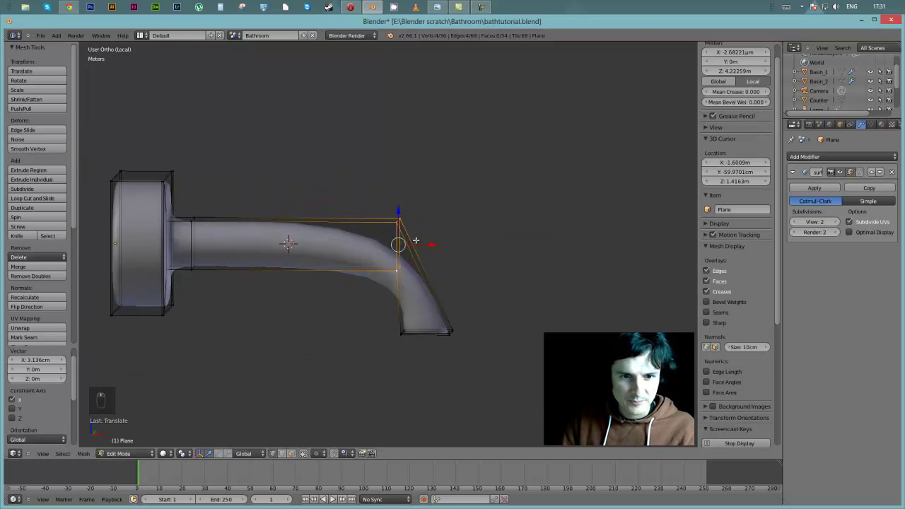
scroll(416, 240, down, 2)
scroll(395, 267, up, 5)
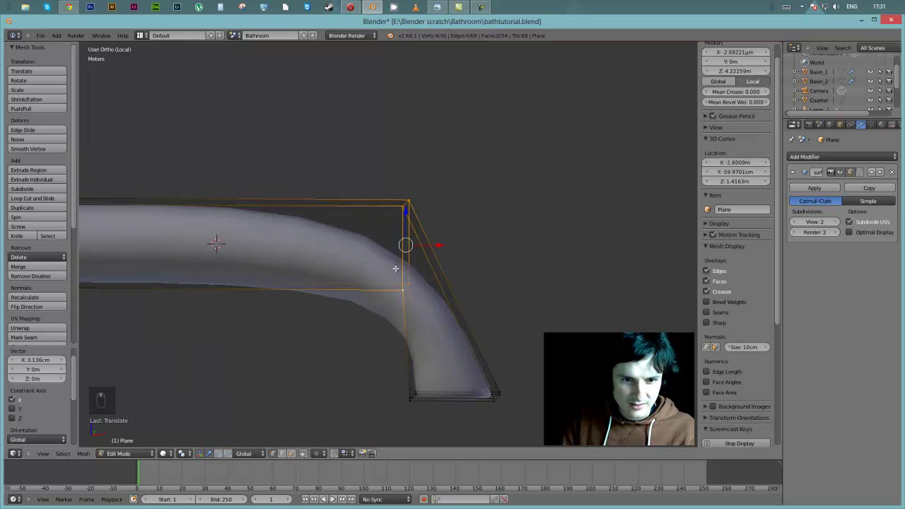
right_click(404, 286)
key(g)
key(z)
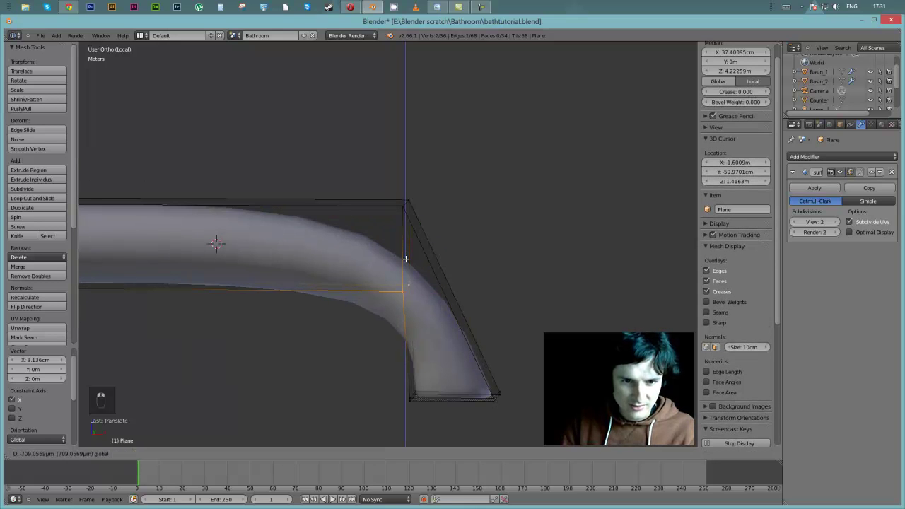
right_click(406, 256)
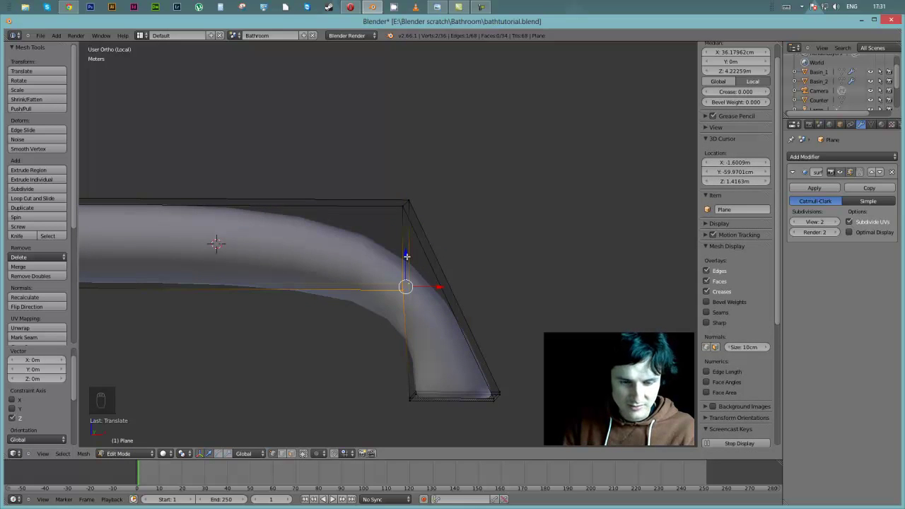
key(ctrl+z)
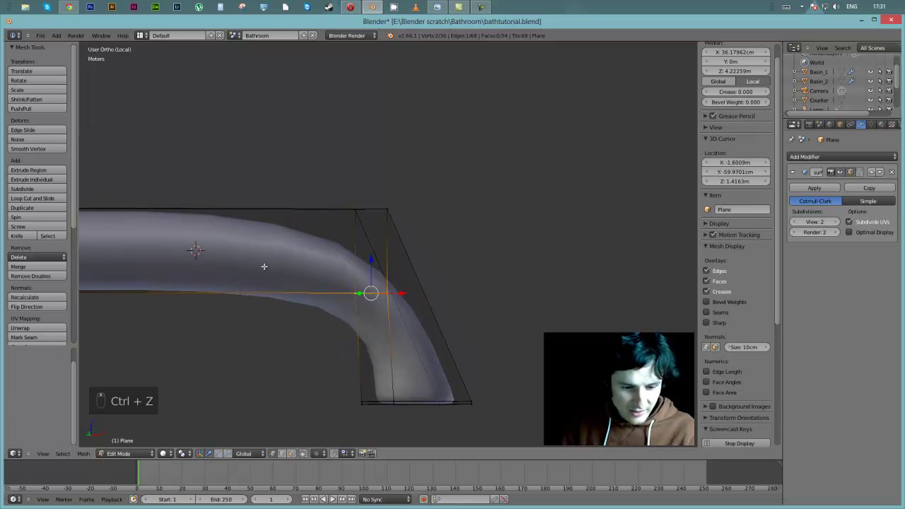
Step: Add one loop cut around the spout's horizontal bar and slide it toward the bend with a factor of about -0.549
key(ctrl+e)
key(ctrl+r)
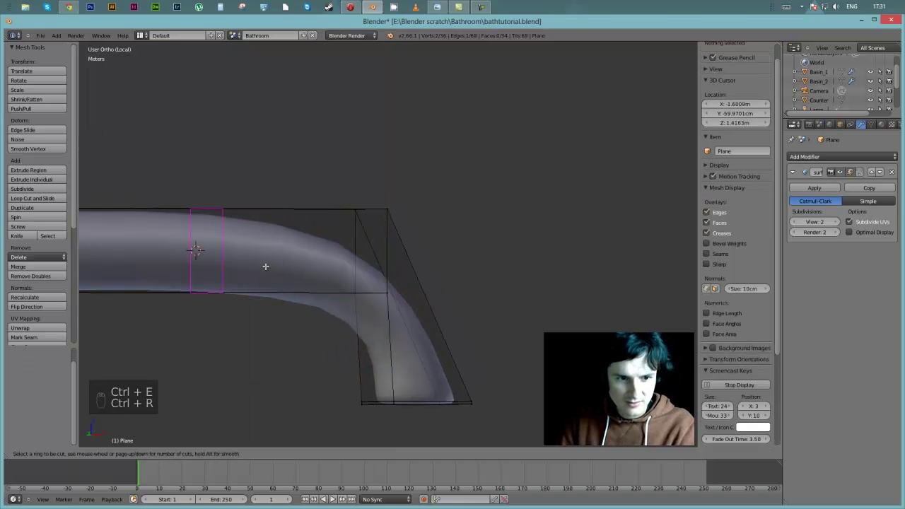
click(262, 261)
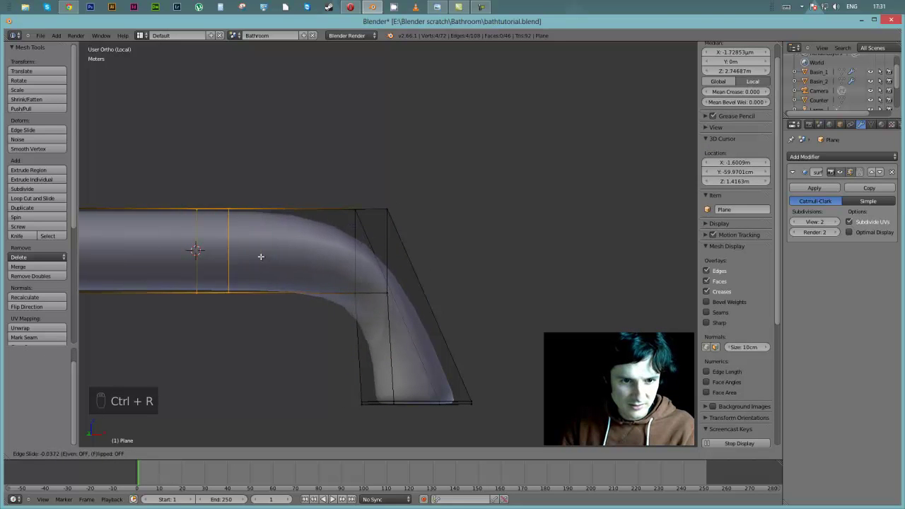
click(351, 254)
middle_drag(425, 304, 459, 293)
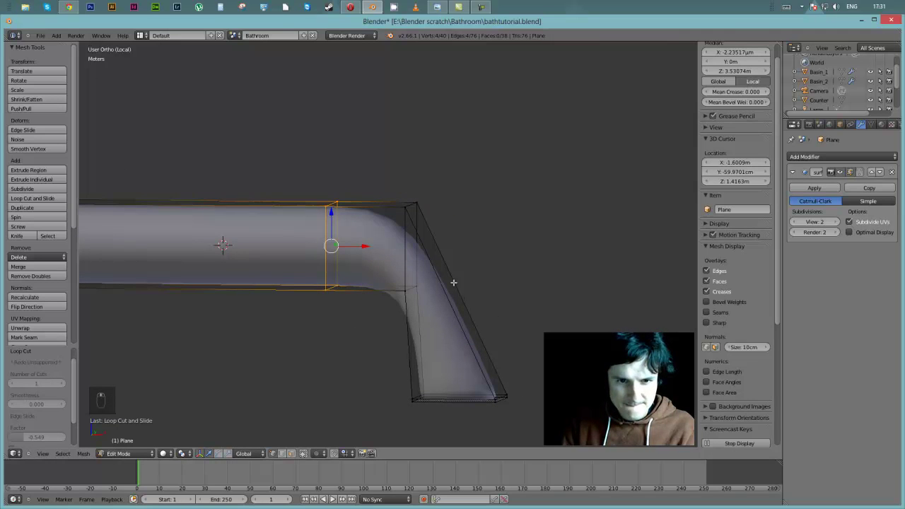
Step: Select the four vertices of the loop at the spout's bend and rotate them about 21.67°
right_click(411, 209)
shift+right_click(416, 205)
shift+right_click(415, 287)
shift+right_click(405, 291)
key(r)
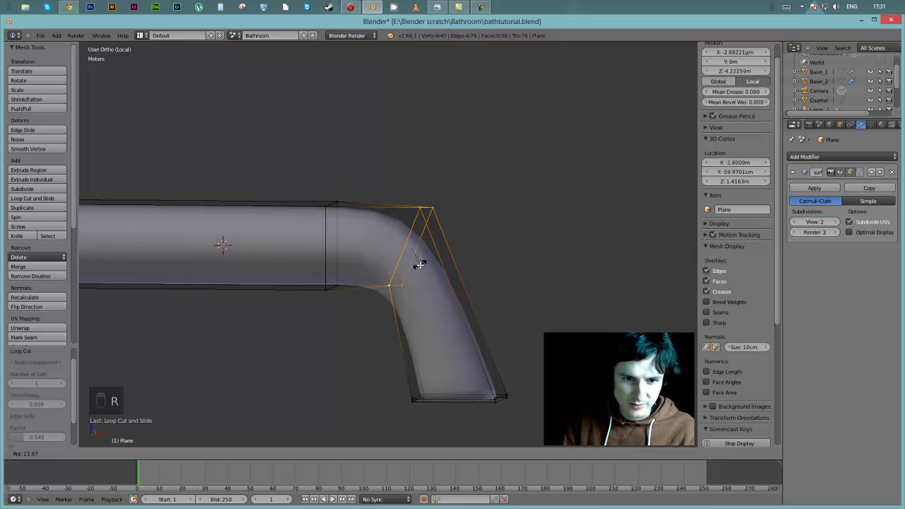
click(420, 264)
Step: Leave local view and edit mode, and view the tap with the whole bathroom scene through the camera
middle_drag(420, 264, 426, 314)
scroll(437, 319, down, 3)
key(KP_0)
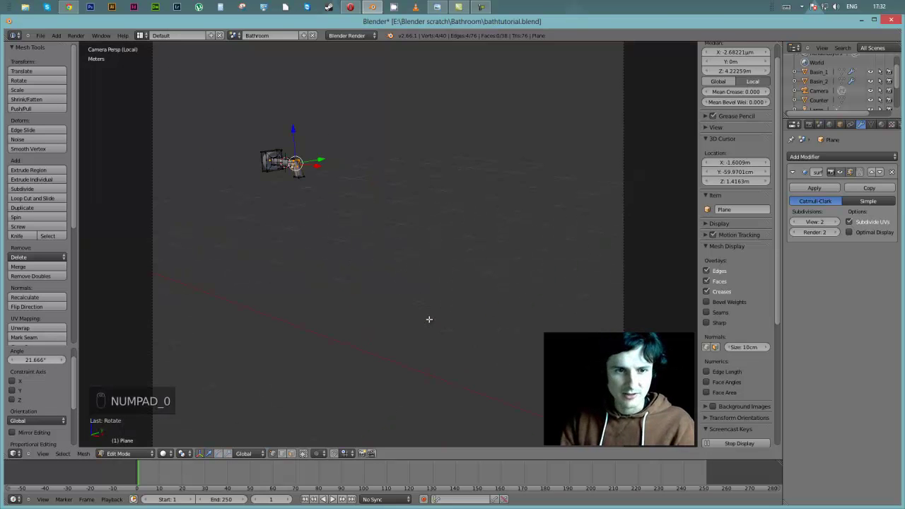
key(KP_Divide)
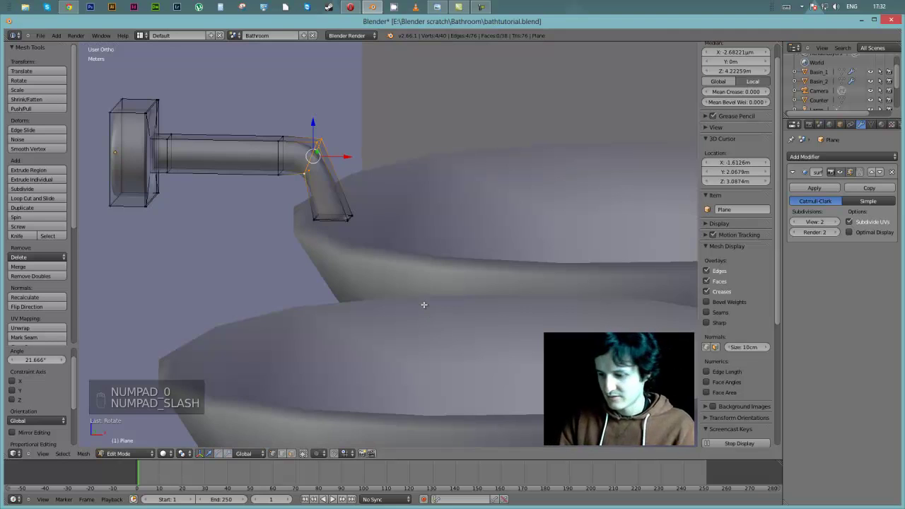
key(KP_0)
key(Tab)
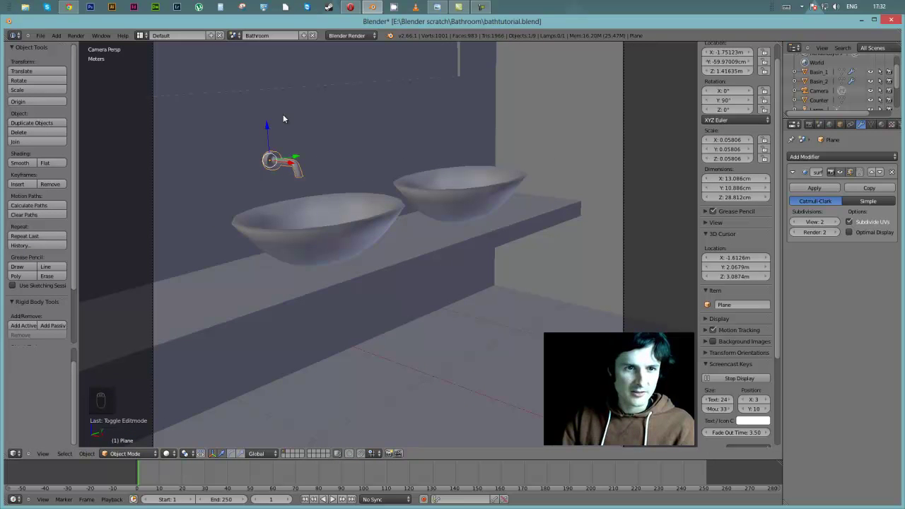
Step: Lower the tap about 4.57 cm along Z and check its height over the basin through the camera
key(g)
key(z)
click(297, 136)
middle_drag(314, 140, 338, 143)
key(KP_0)
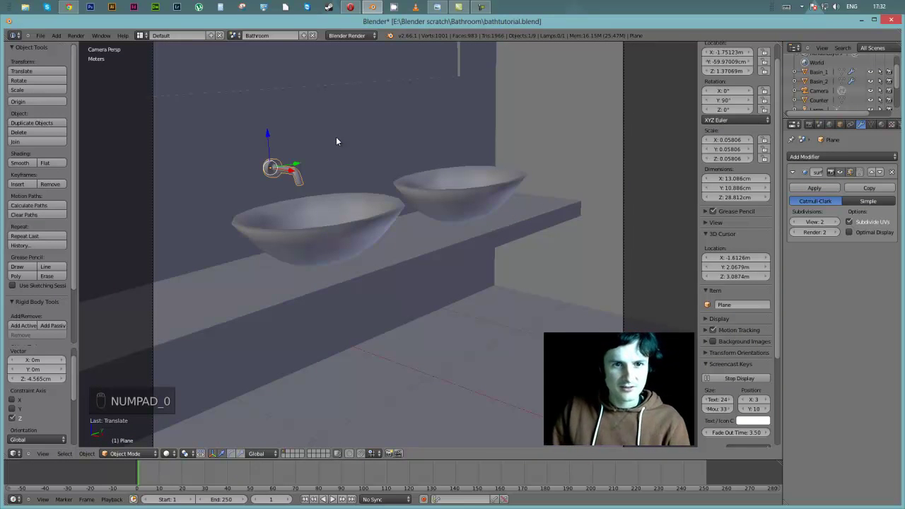
Step: Isolate the tap spout above the first basin in local view
scroll(220, 157, up, 3)
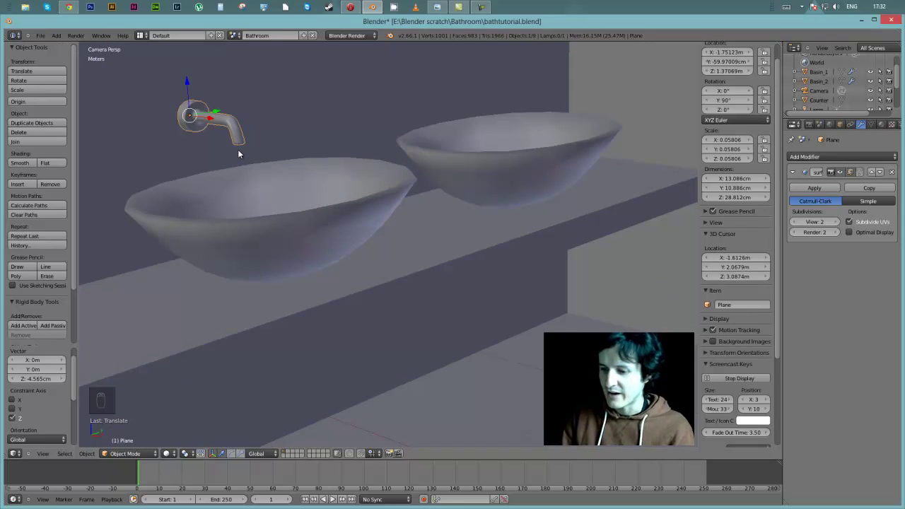
key(KP_Divide)
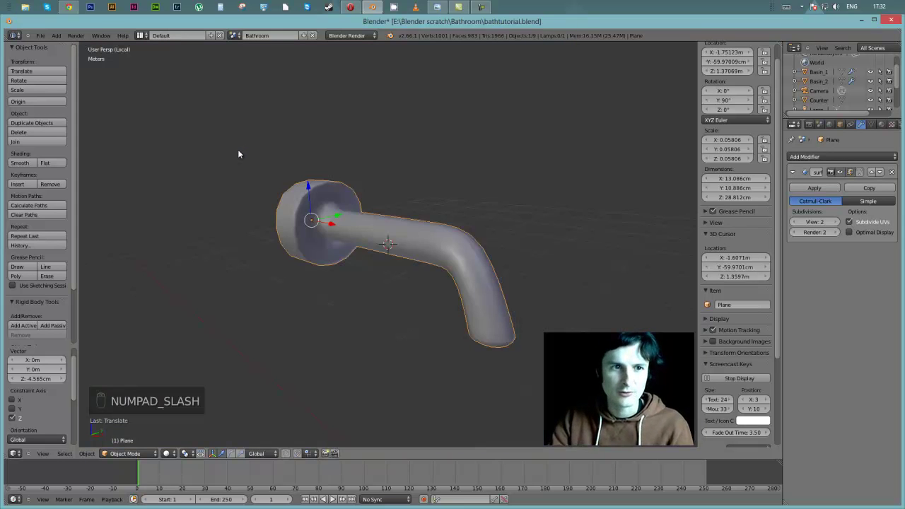
Step: Try a viewport subdivision level of 3 on the spout's Subdivision Surface modifier
click(837, 222)
click(795, 222)
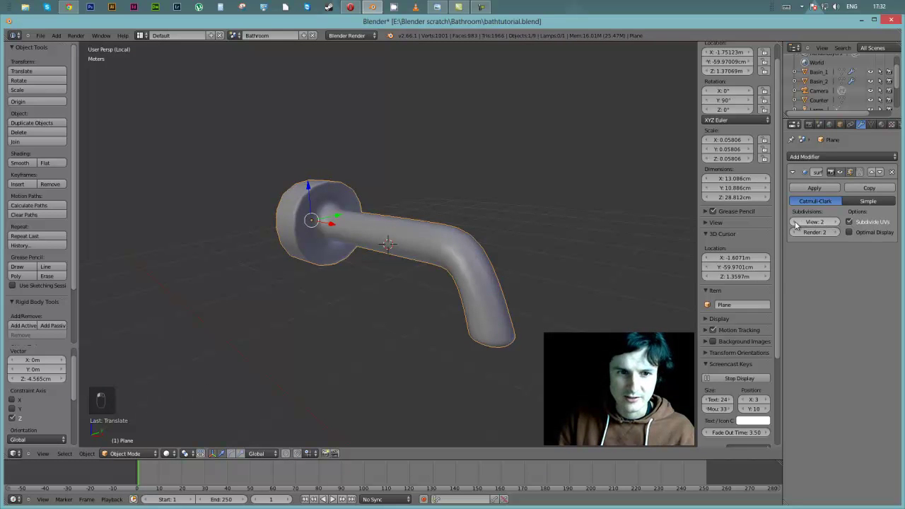
click(795, 222)
click(838, 223)
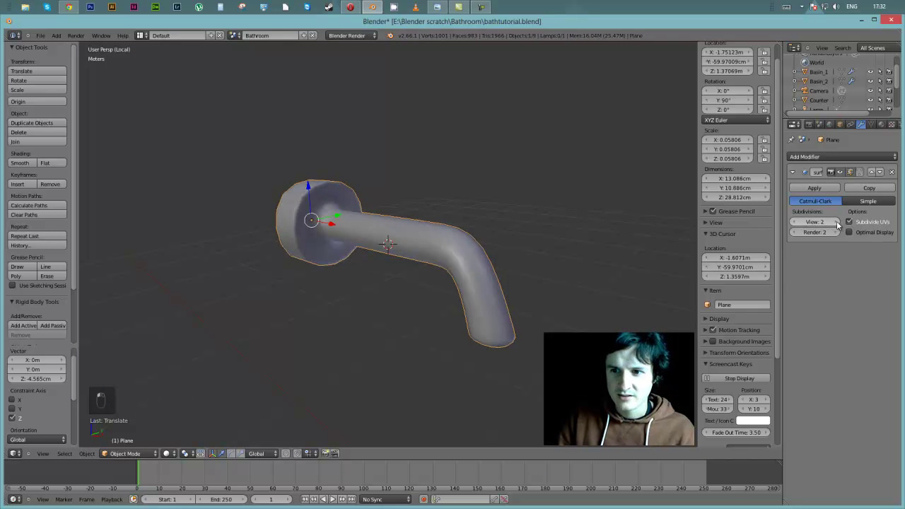
click(837, 223)
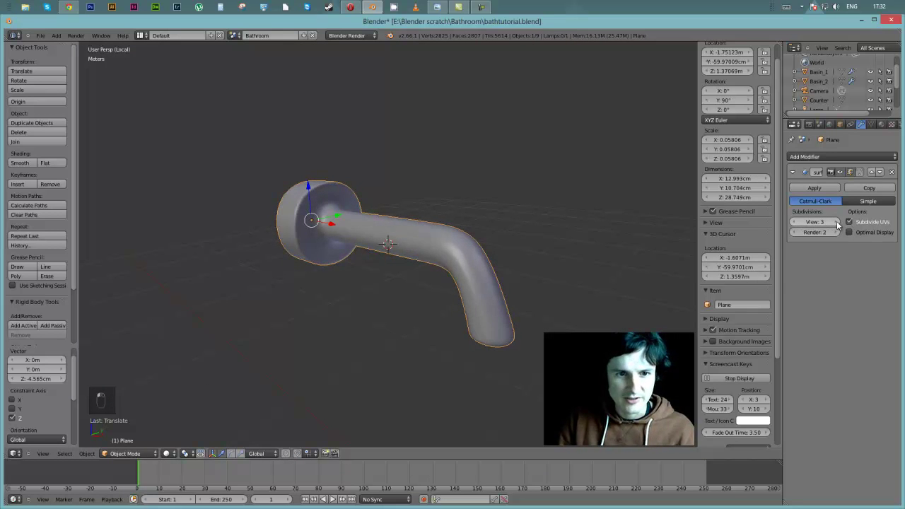
ctrl+scroll(837, 222, down, 1)
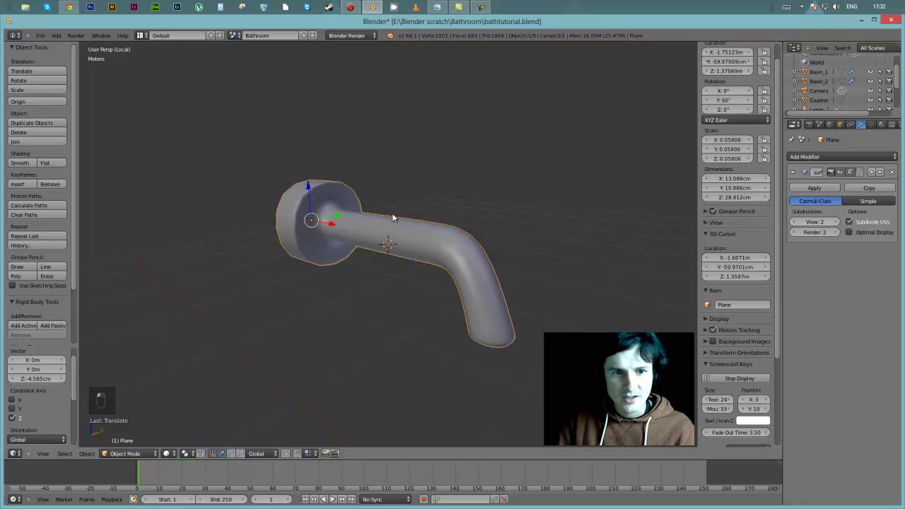
Step: In Edit Mode, move the edge loop just before the spout's bend about 7.9 cm along X toward the wall plate
key(Tab)
scroll(404, 216, up, 3)
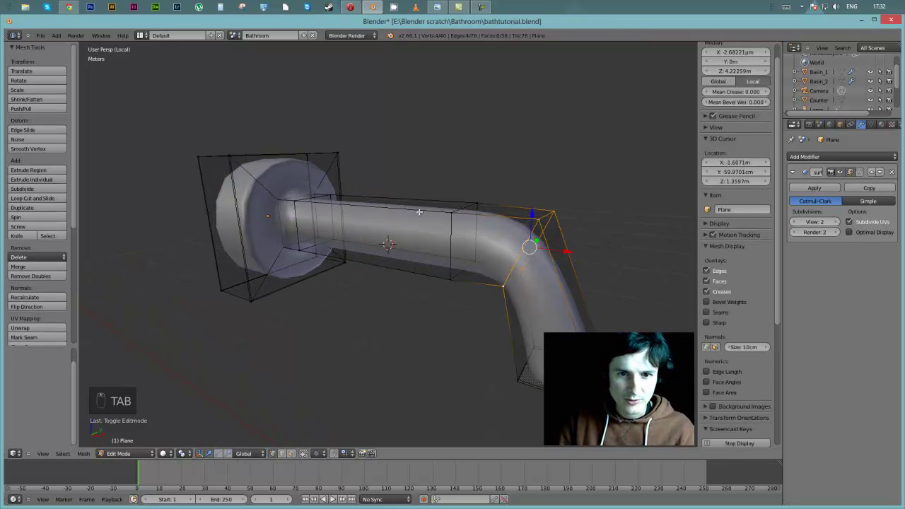
right_click(453, 212)
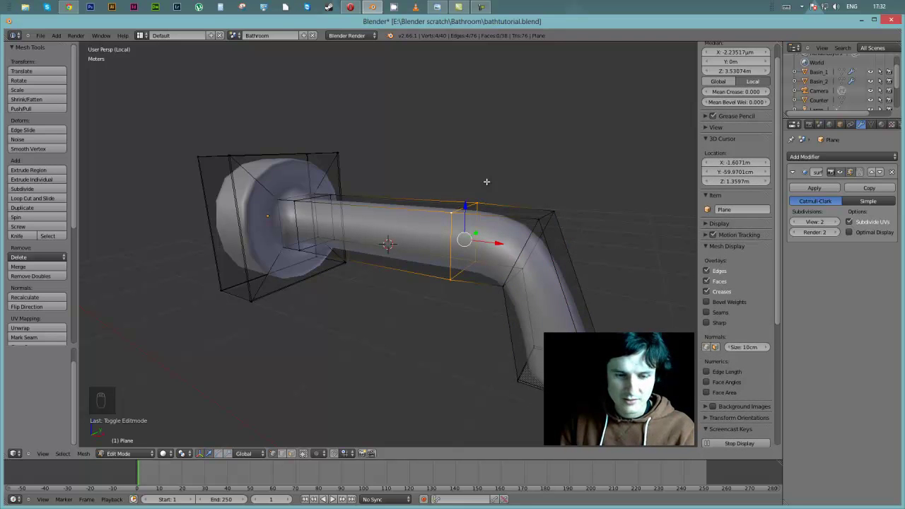
key(a)
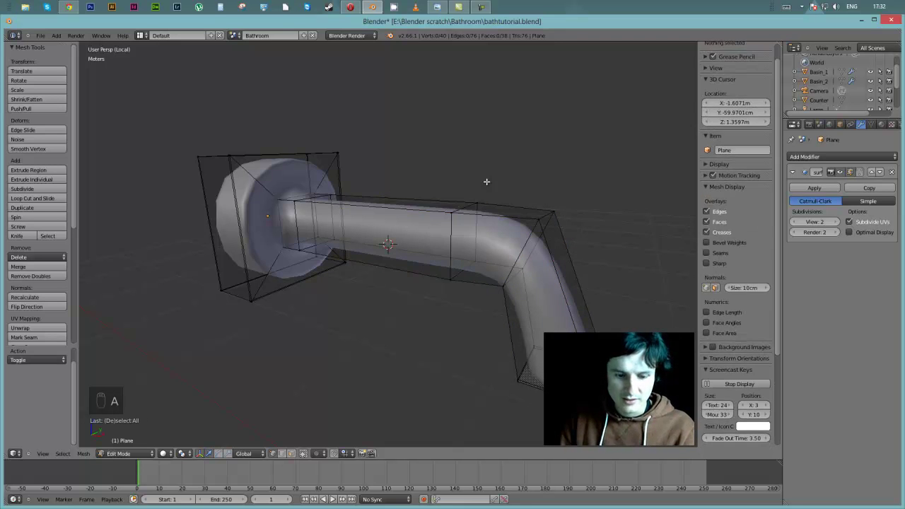
alt+right_click(458, 210)
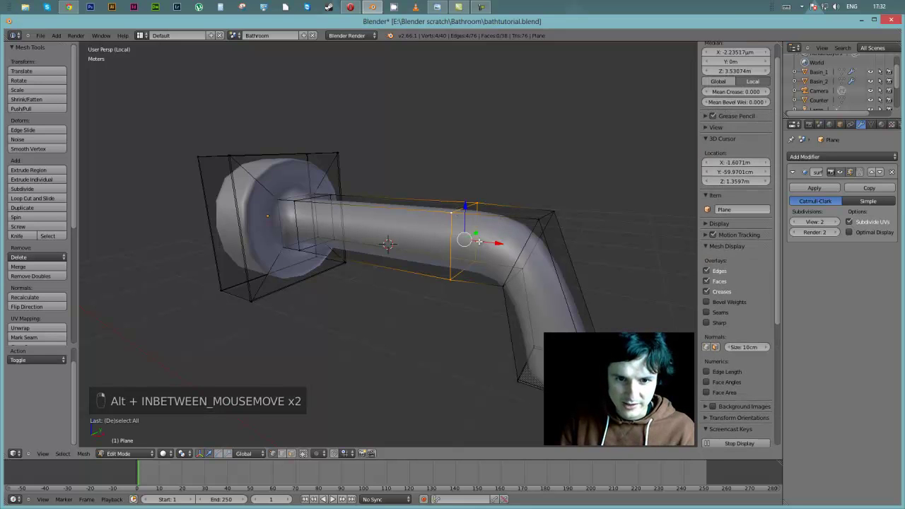
drag(490, 242, 350, 215)
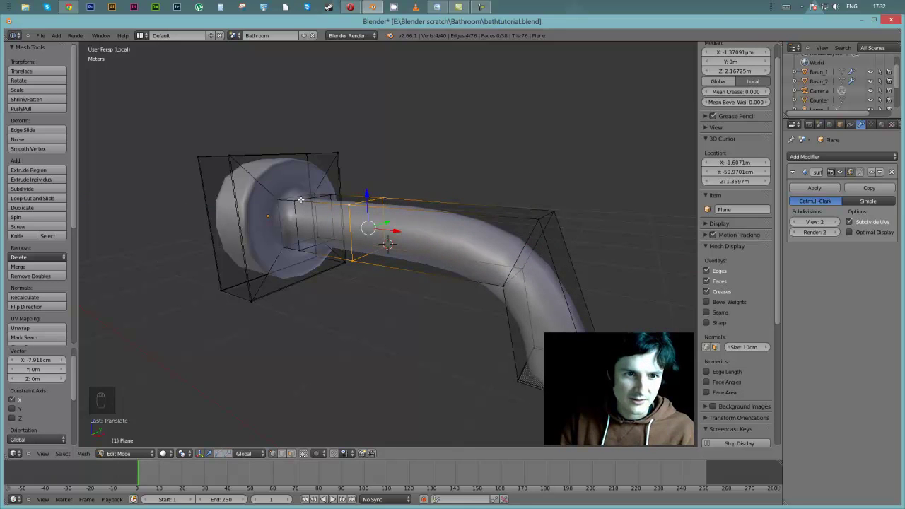
Step: Nudge the edge loop where the pipe leaves the wall plate about 0.14 mm along X toward the plate
key(a)
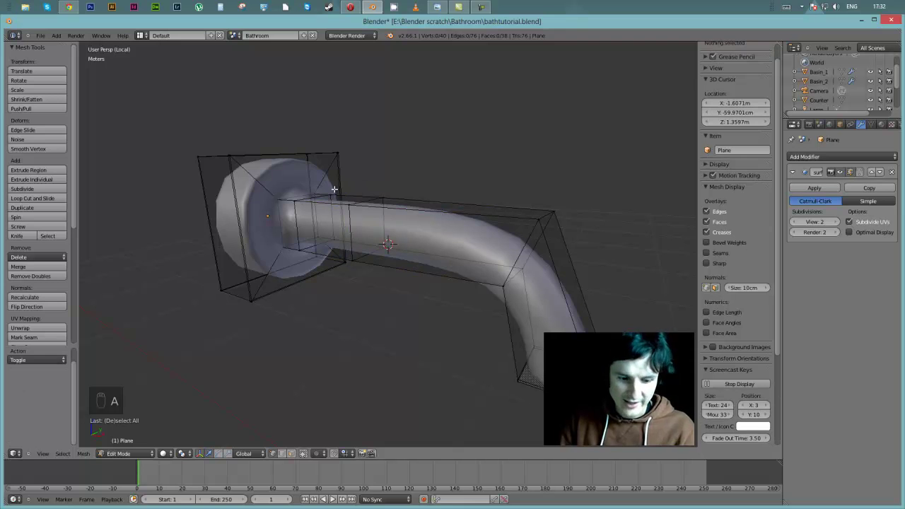
alt+right_click(304, 200)
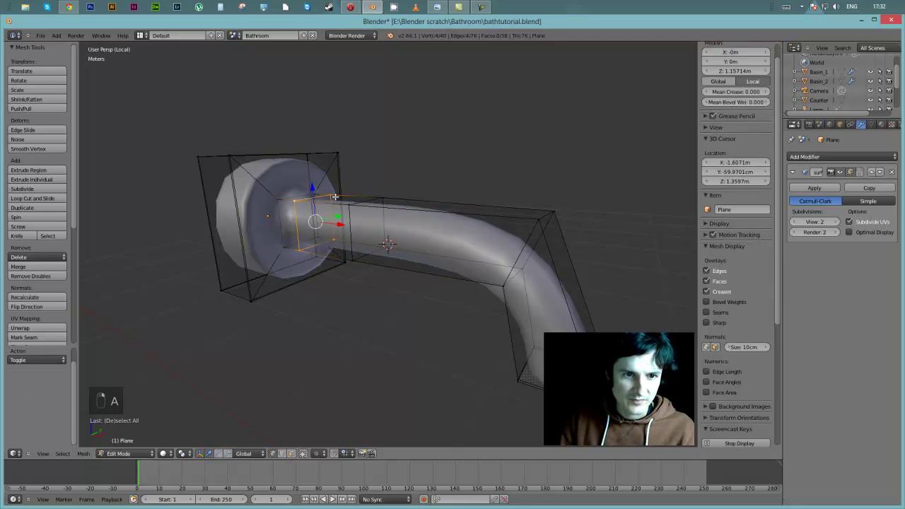
drag(341, 221, 339, 223)
middle_drag(414, 201, 426, 199)
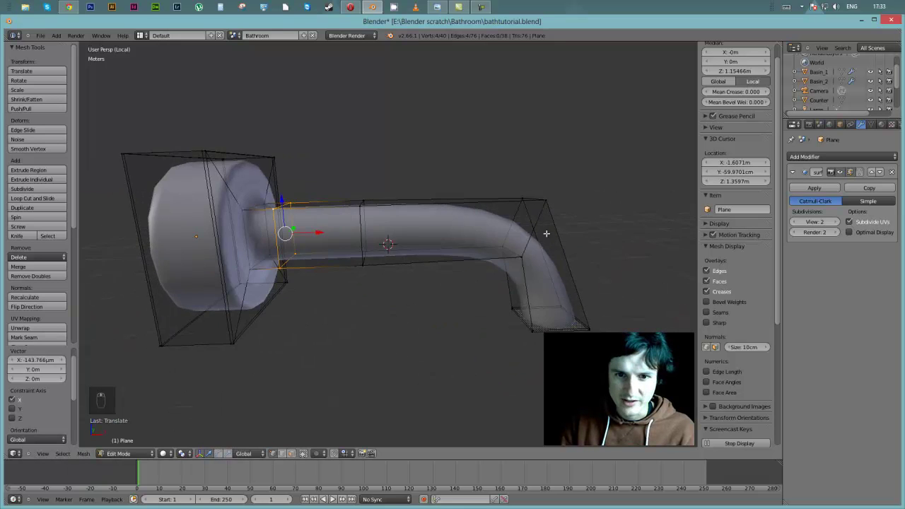
middle_drag(545, 233, 524, 228)
scroll(521, 227, down, 2)
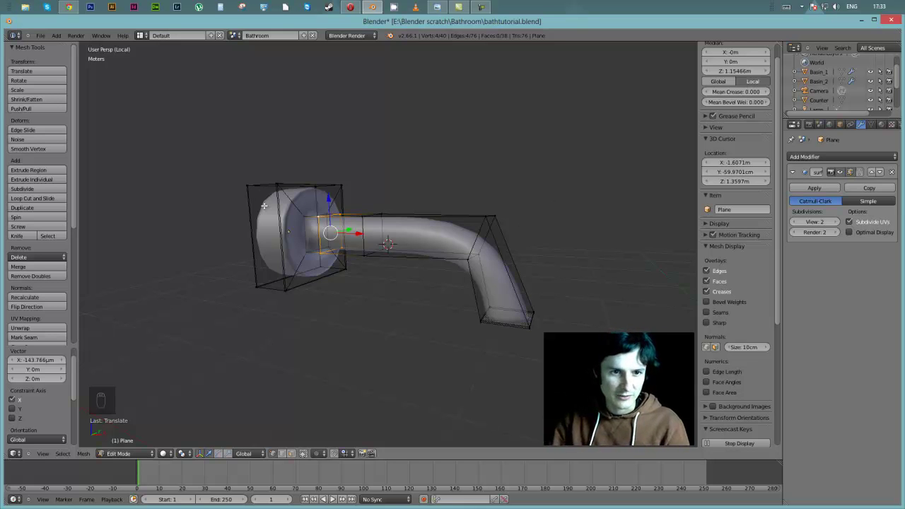
Step: Move the edge loop around the wall plate's rim about 2.14 cm along X toward the plate's back
scroll(263, 206, up, 3)
alt+right_click(209, 196)
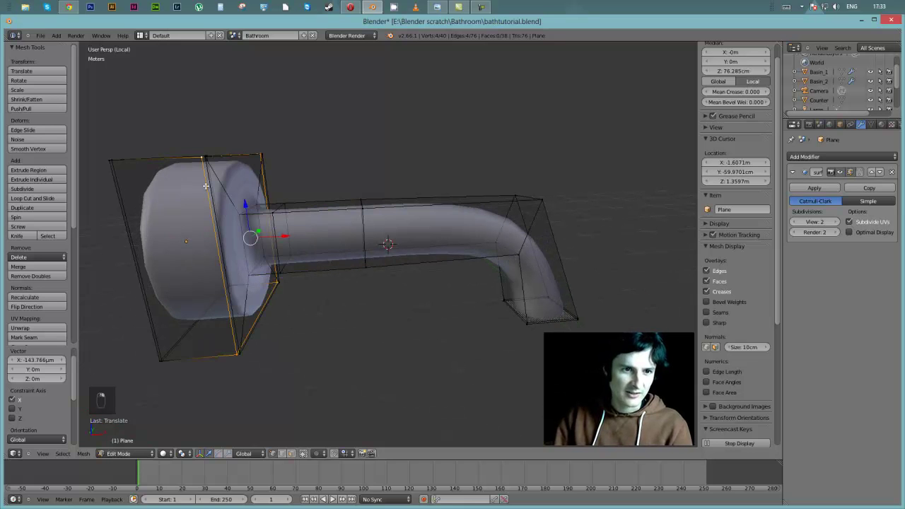
key(g)
key(x)
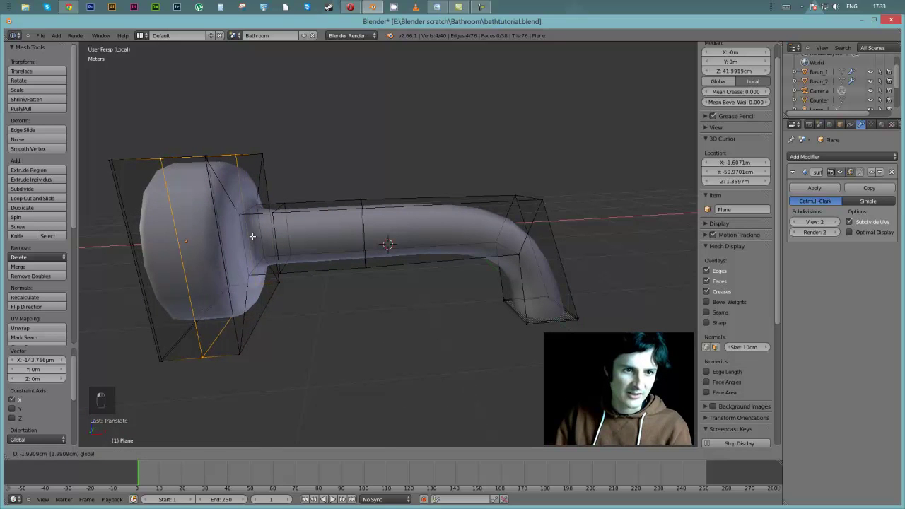
click(247, 235)
middle_drag(247, 234, 229, 219)
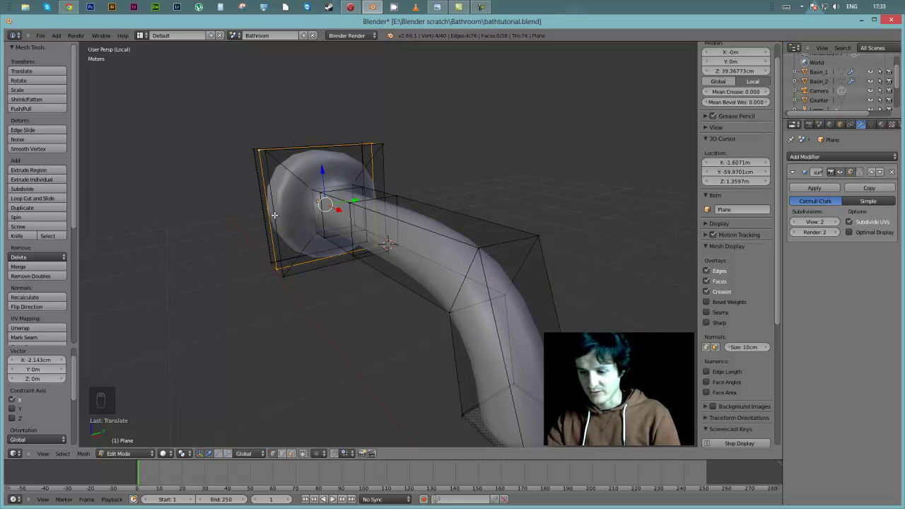
Step: Leave local view and return to Object Mode with the whole bathroom scene shown
key(KP_Divide)
key(KP_0)
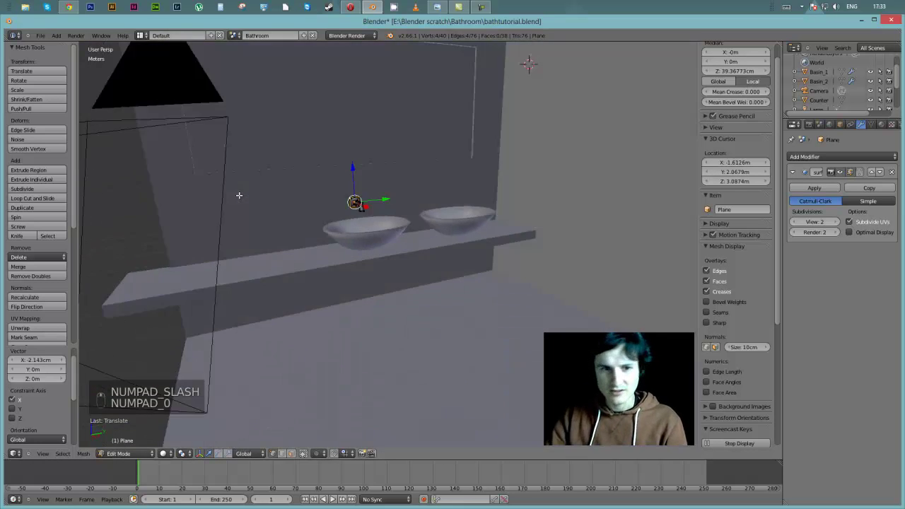
key(Tab)
middle_drag(280, 199, 323, 168)
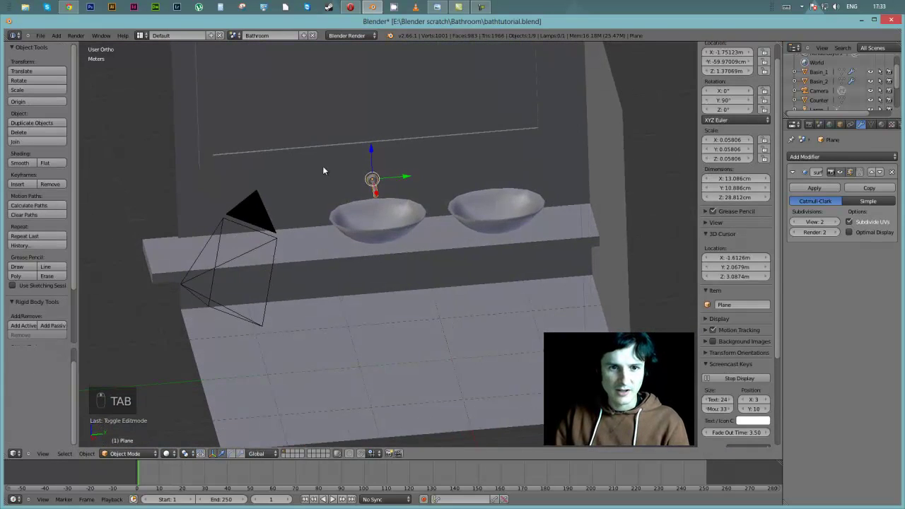
scroll(337, 177, up, 5)
middle_drag(355, 107, 368, 90)
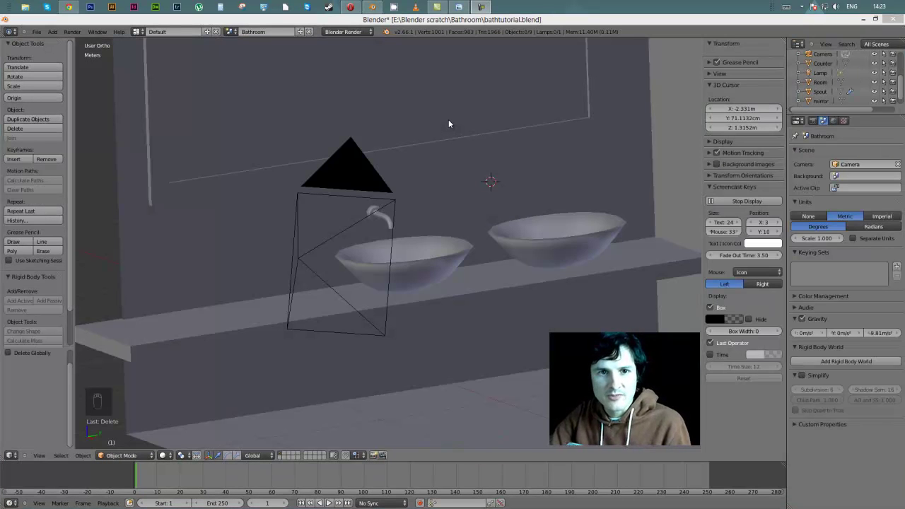
Step: Duplicate the spout and place the copy about 22.3 cm along negative Y beside the original
middle_drag(443, 137, 394, 209)
right_click(376, 216)
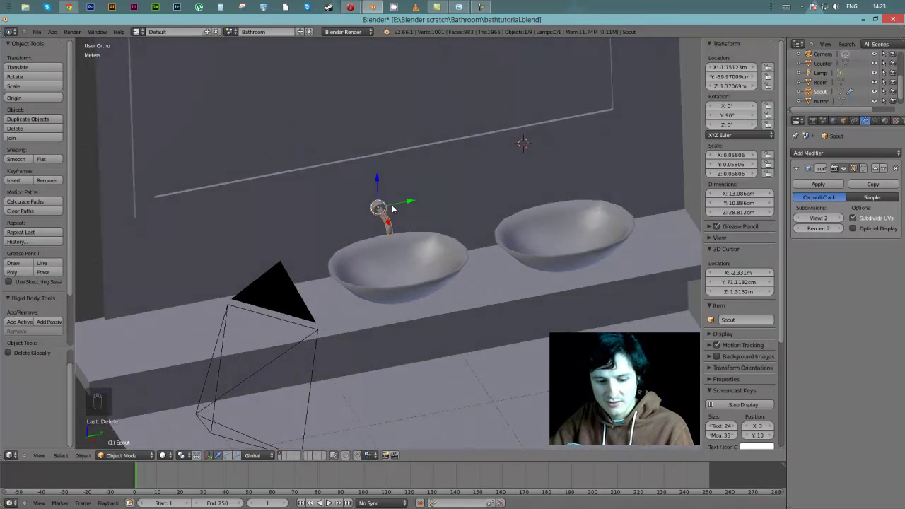
key(shift+d)
key(y)
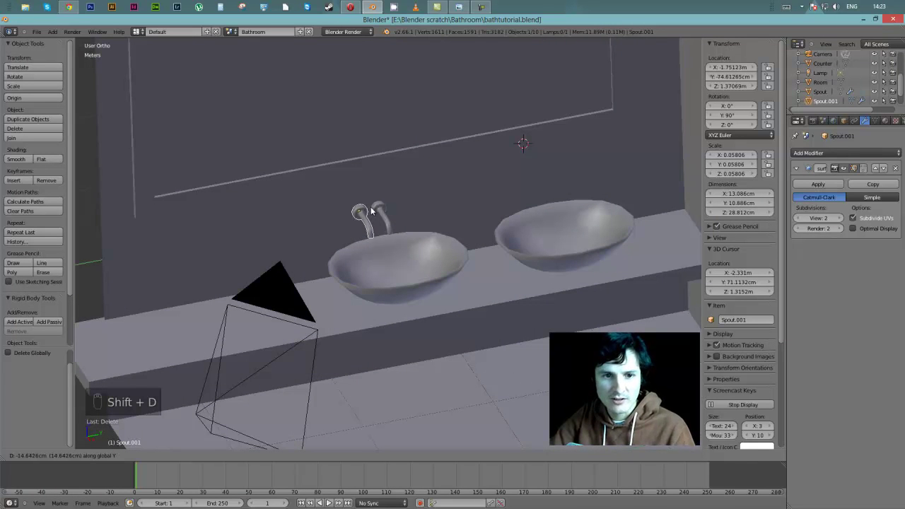
click(362, 210)
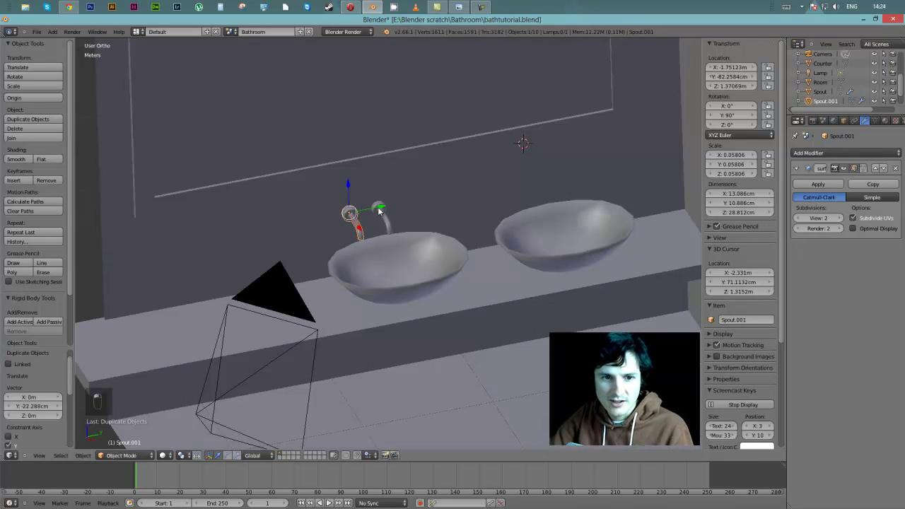
Step: Isolate the duplicated spout in local view and show its mesh in Edit Mode from the front
middle_drag(362, 211, 364, 193)
key(KP_3)
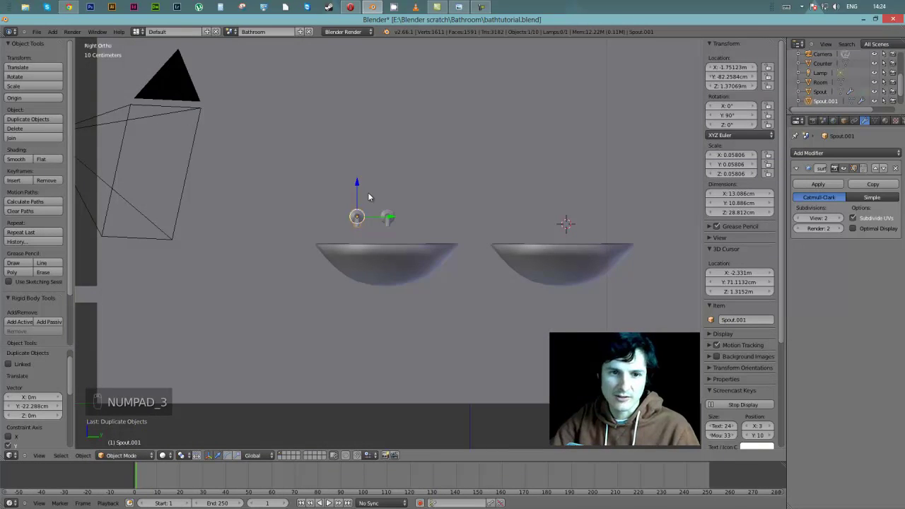
key(z)
key(z)
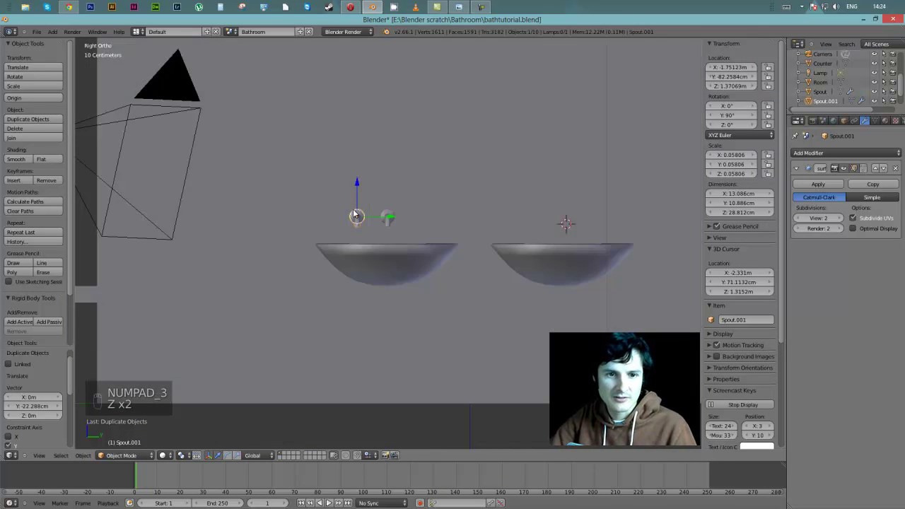
scroll(357, 205, up, 5)
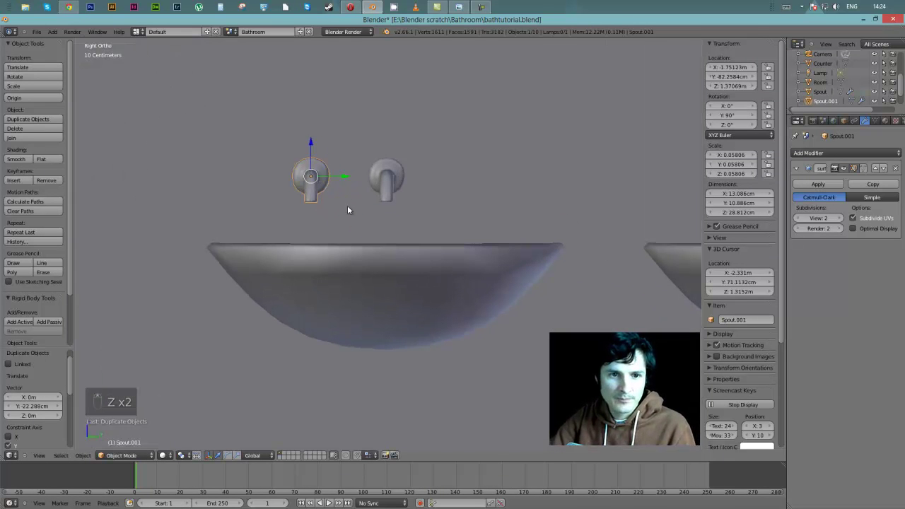
middle_drag(352, 208, 398, 187)
key(Tab)
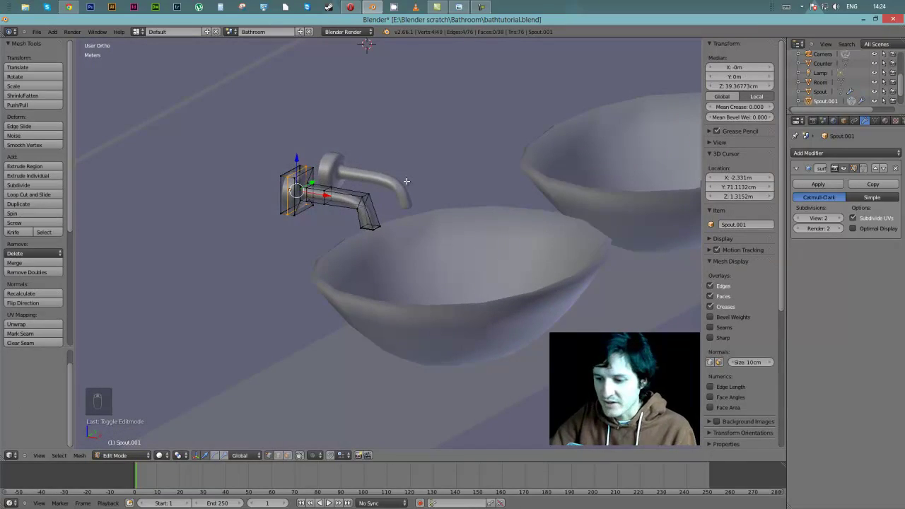
key(KP_Divide)
middle_drag(369, 174, 379, 171)
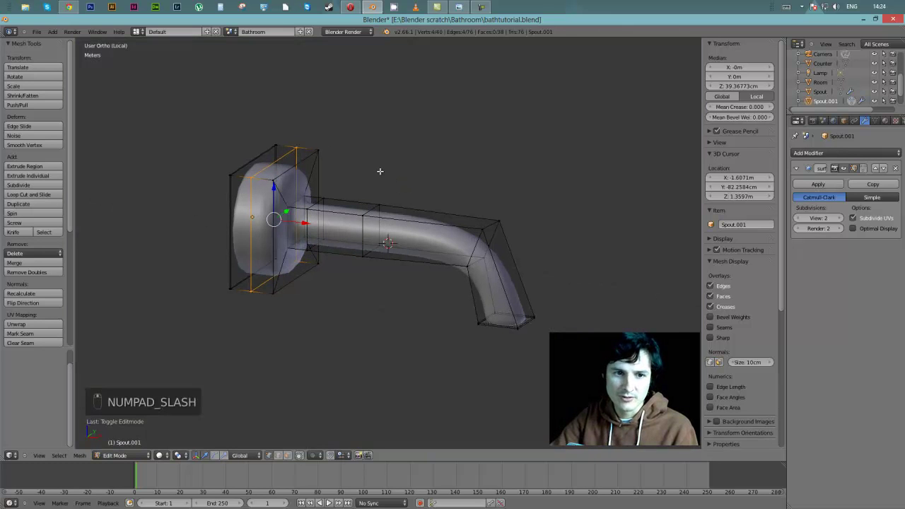
key(KP_3)
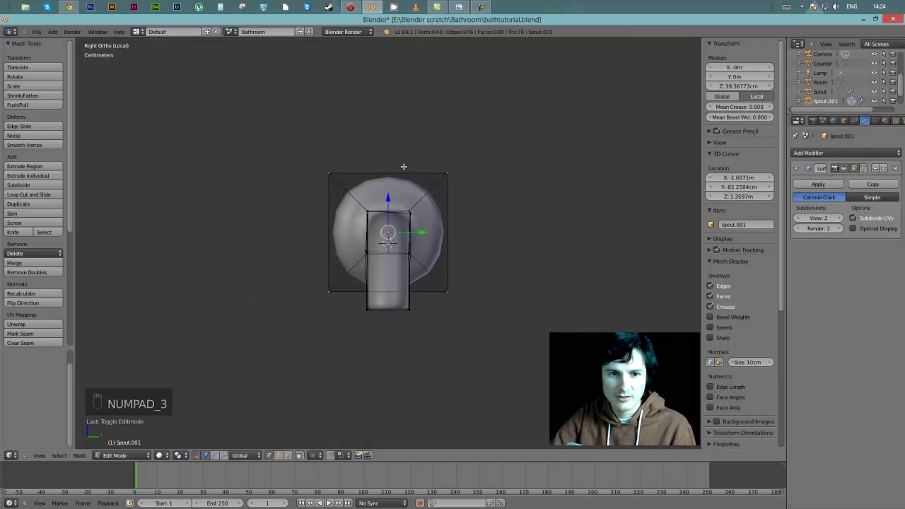
key(KP_1)
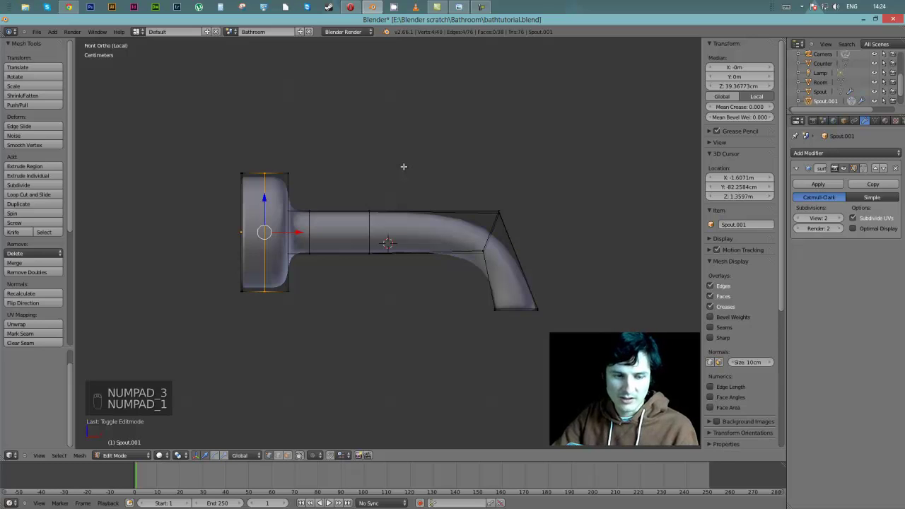
Step: Delete the vertices of the duplicate's outer pipe section and bend, keeping only the wall plate and the short stub
key(a)
key(a)
key(a)
key(a)
key(a)
key(a)
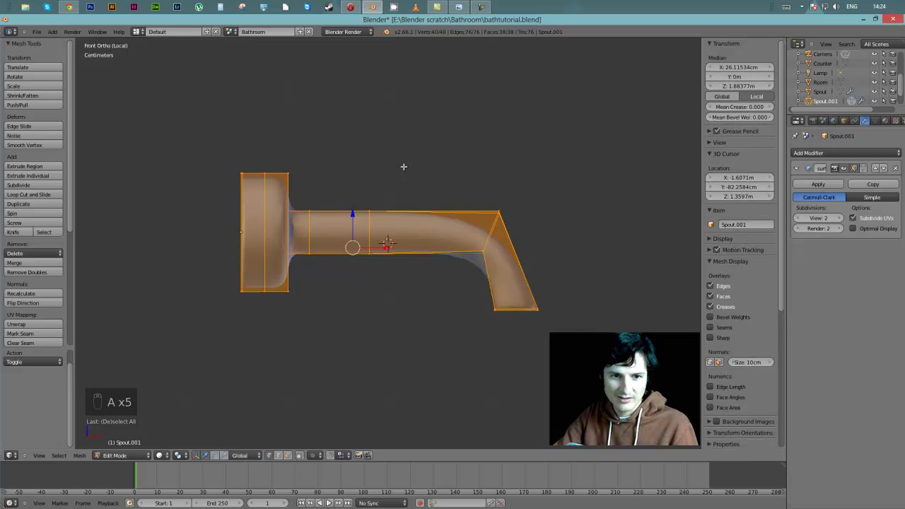
key(b)
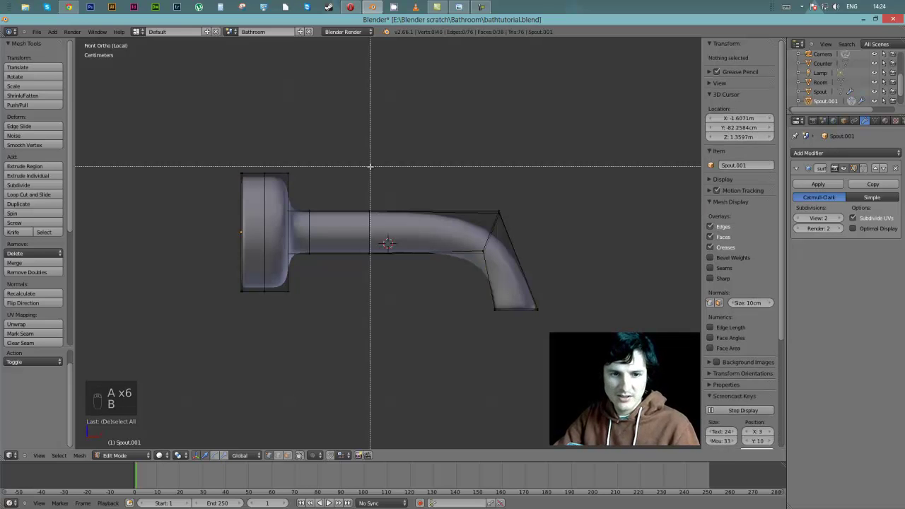
drag(351, 153, 567, 355)
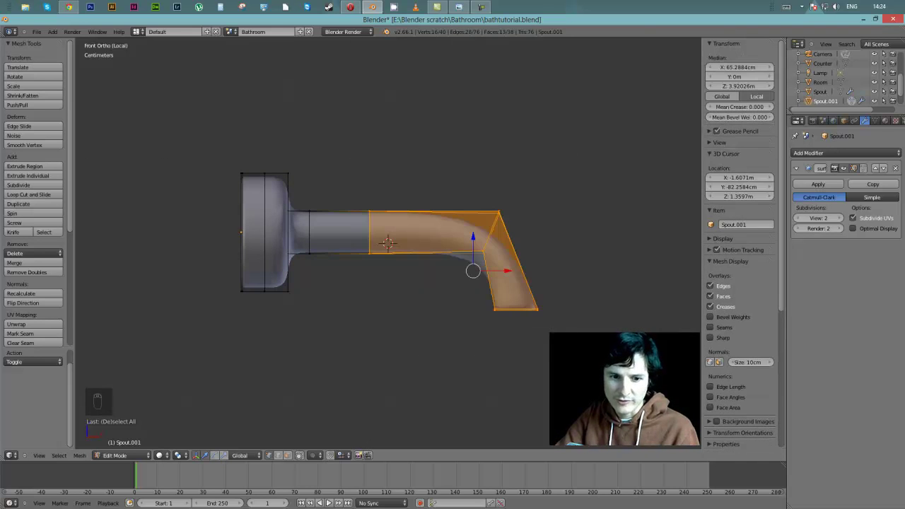
click(298, 454)
middle_drag(344, 396, 467, 367)
middle_drag(319, 285, 352, 214)
key(Delete)
click(489, 278)
scroll(352, 214, up, 6)
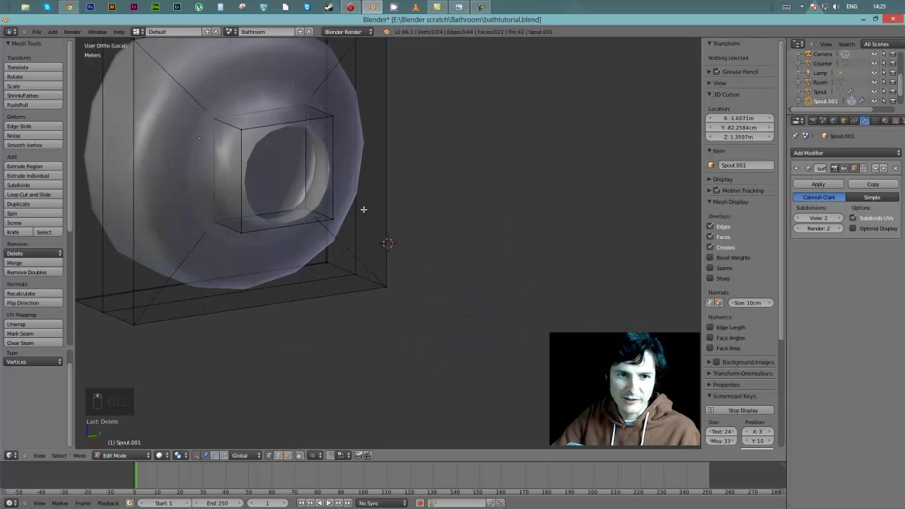
Step: Select the eight vertices of the short square stub on the wall plate and scale them down to 0.613
middle_drag(369, 167, 274, 167)
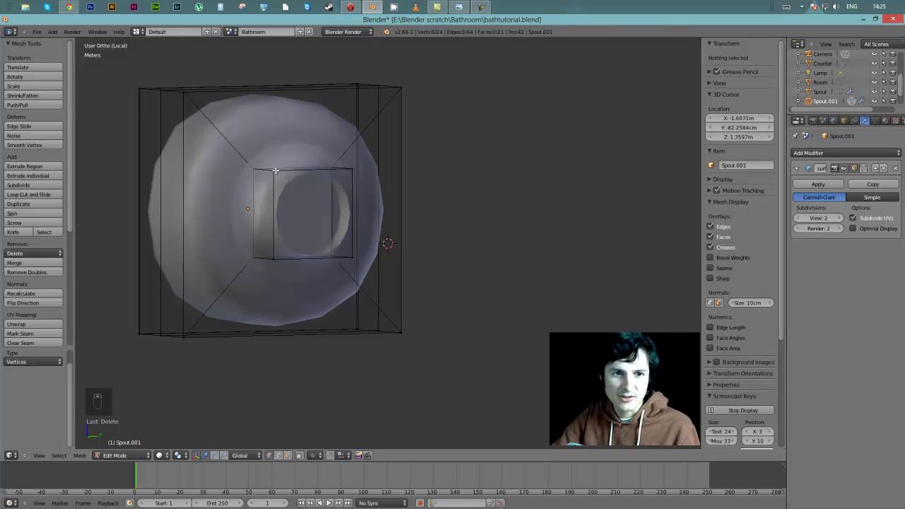
right_click(274, 170)
shift+right_click(352, 170)
shift+right_click(351, 259)
shift+right_click(272, 259)
shift+right_click(253, 256)
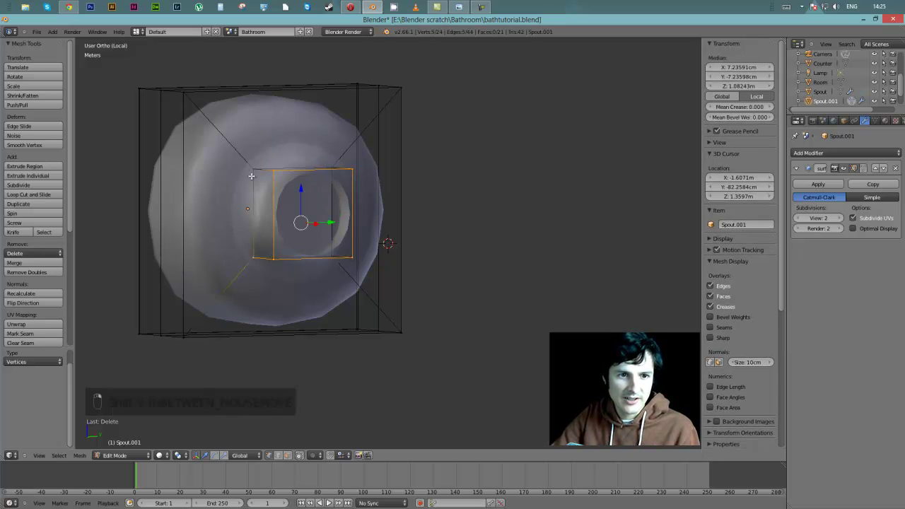
shift+right_click(252, 168)
shift+right_click(329, 168)
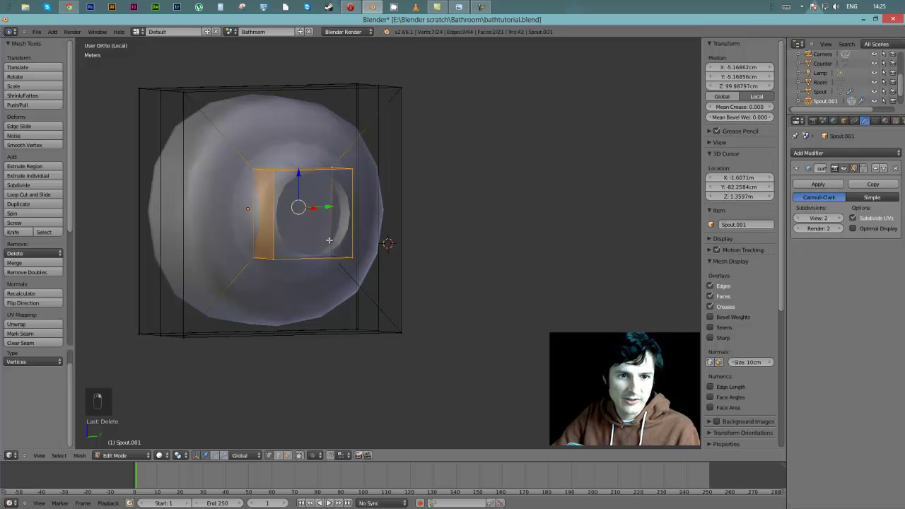
shift+right_click(331, 256)
key(KP_1)
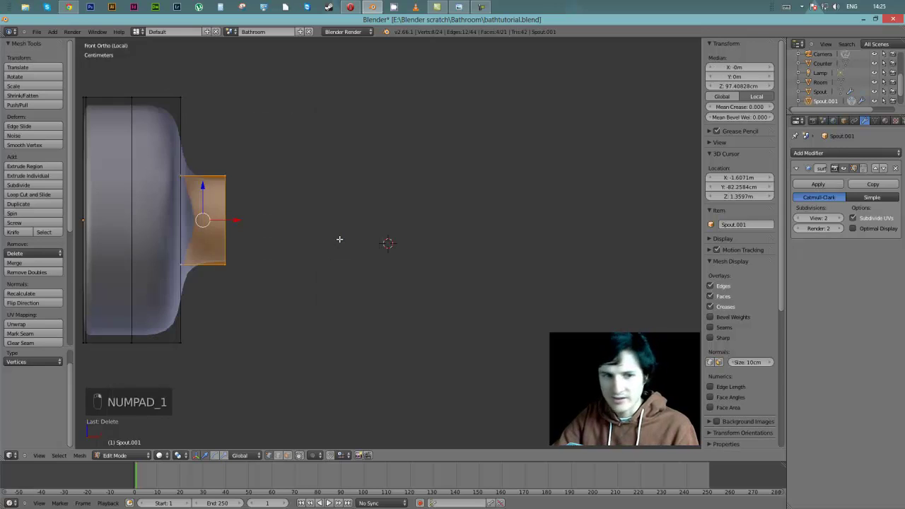
key(KP_3)
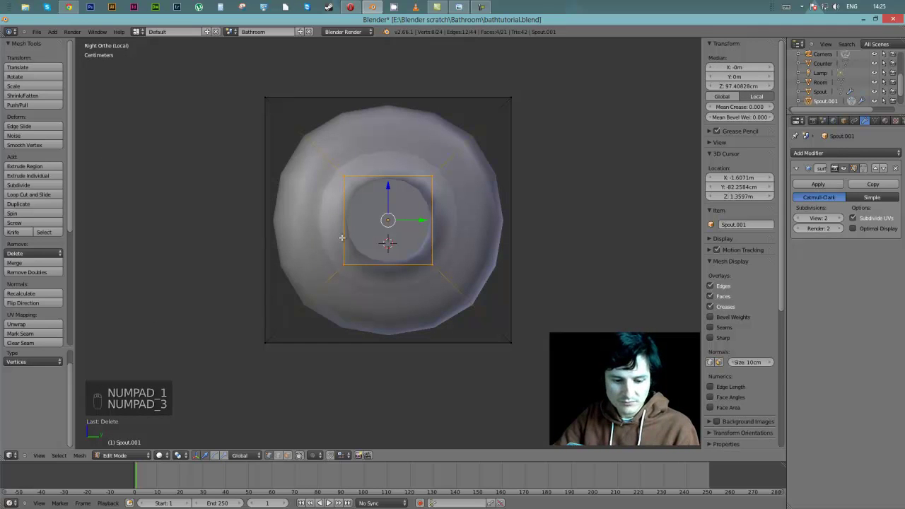
key(s)
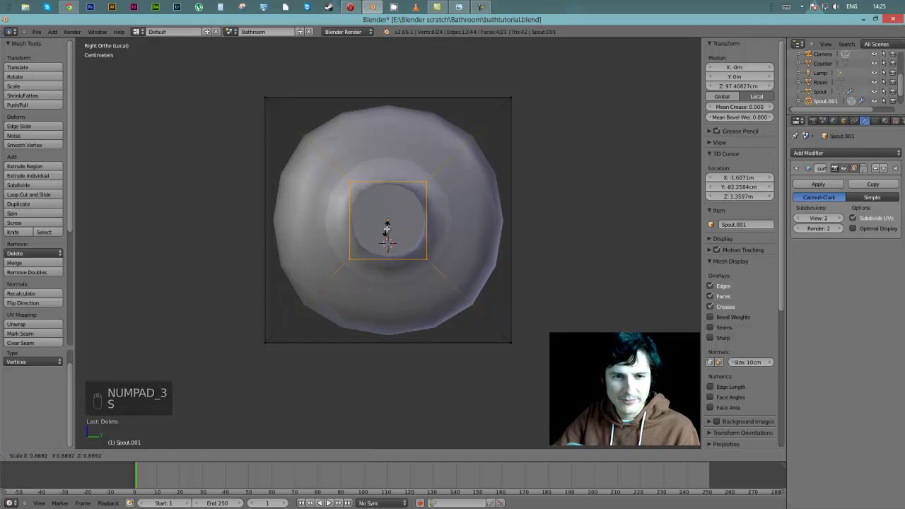
click(388, 225)
Step: Extrude the stub's four end vertices about 10 cm along the X axis to form a long stem
middle_drag(388, 225, 255, 212)
right_click(219, 205)
shift+right_click(218, 185)
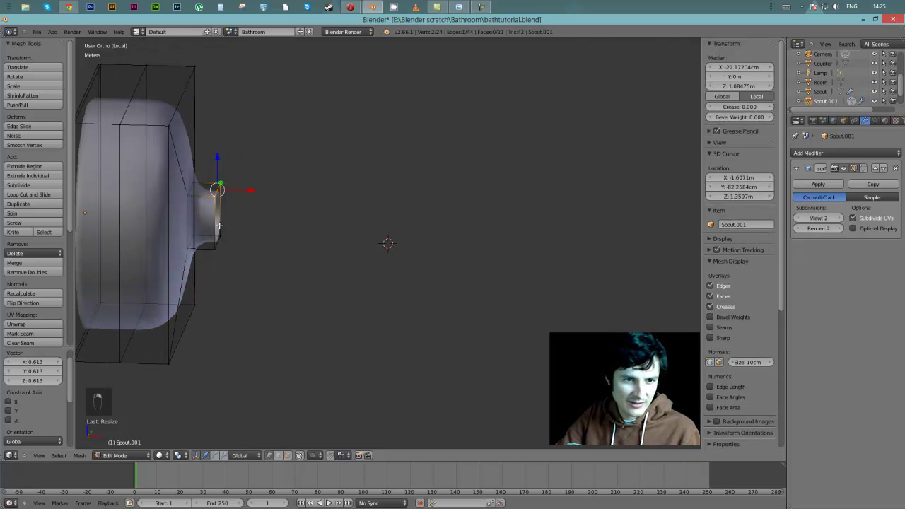
shift+right_click(217, 240)
shift+right_click(217, 240)
key(e)
key(x)
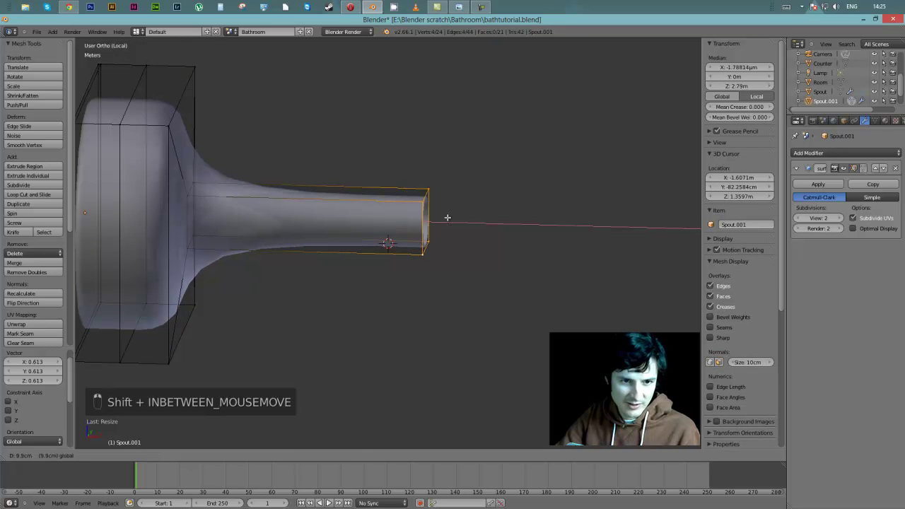
click(441, 214)
Step: Add a Mirror modifier to the duplicated part and mirror it on the X and Y axes, leaving Z off
middle_drag(436, 207, 377, 225)
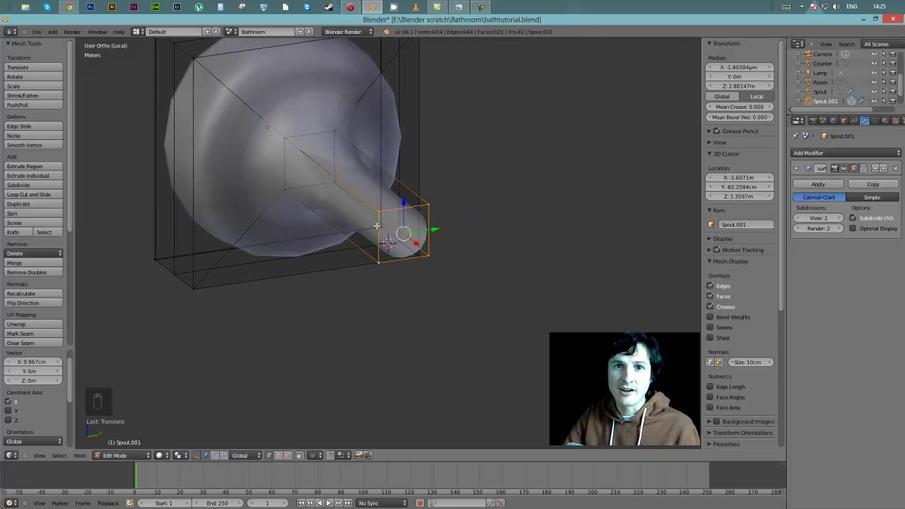
click(829, 152)
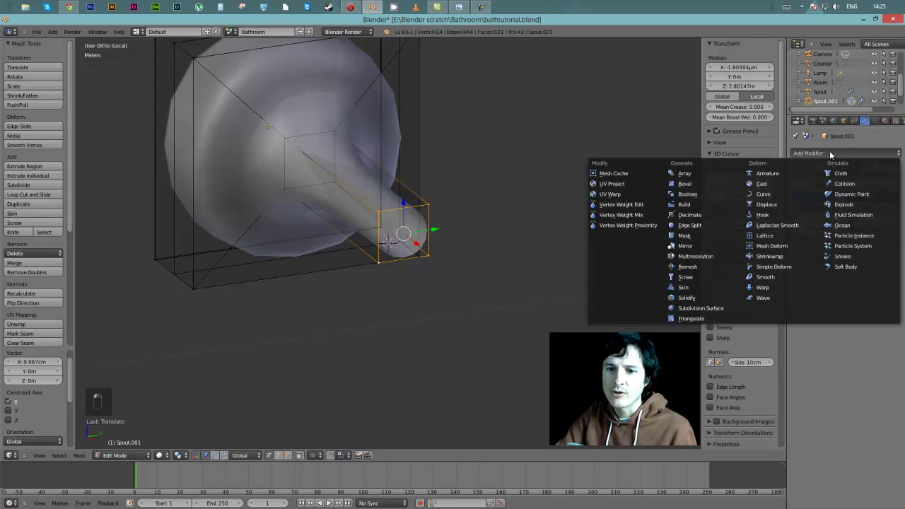
click(705, 247)
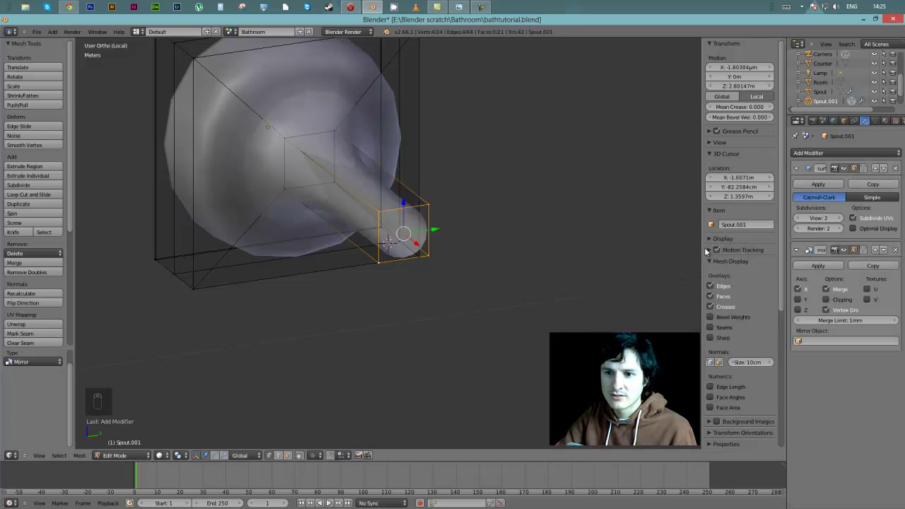
middle_drag(540, 247, 587, 239)
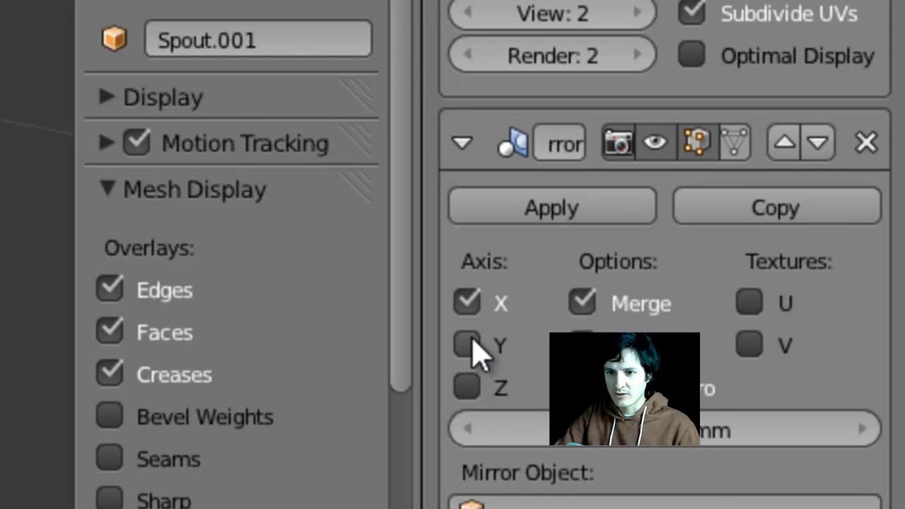
click(797, 299)
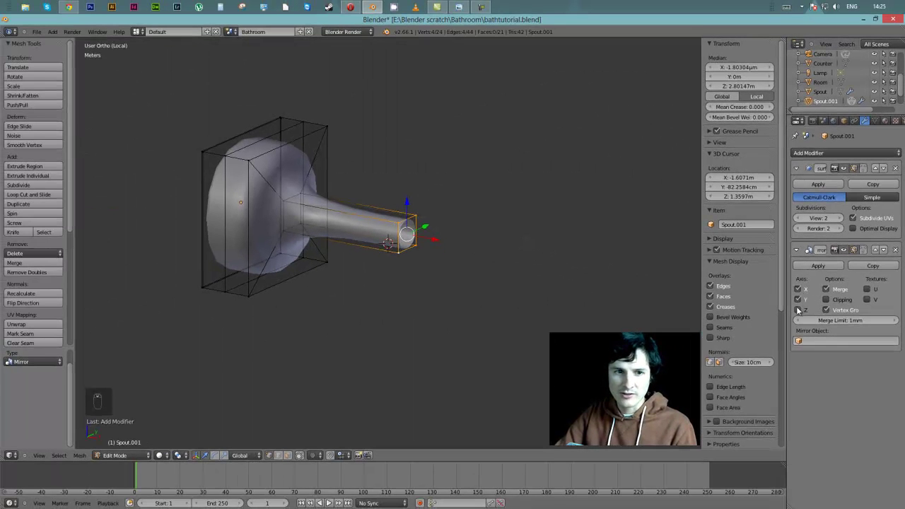
click(791, 311)
double_click(791, 311)
click(798, 310)
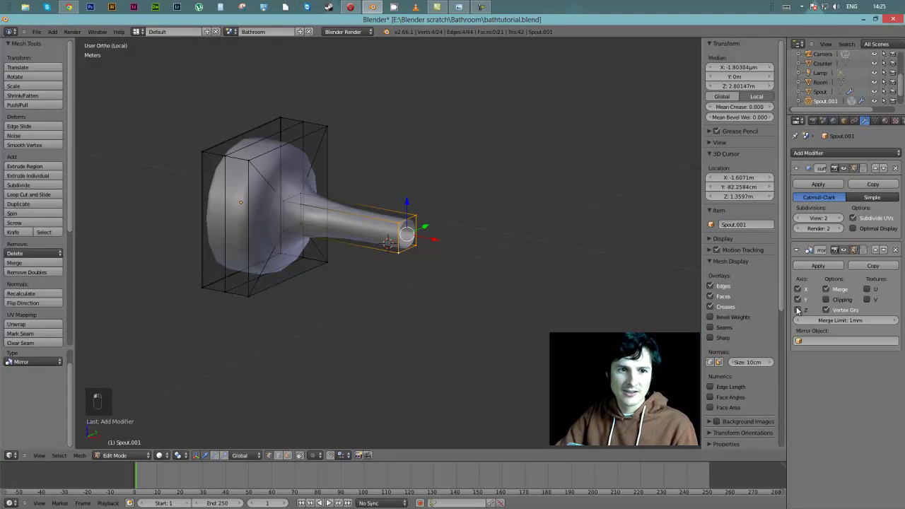
Step: Add a loop cut around the stem from the front view and slide it close to the wall plate
middle_drag(439, 184, 339, 170)
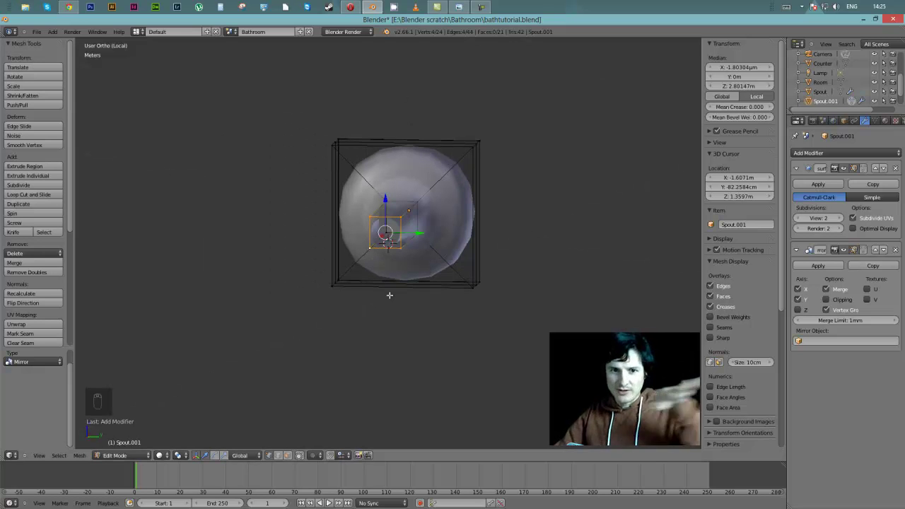
key(KP_1)
key(KP_2)
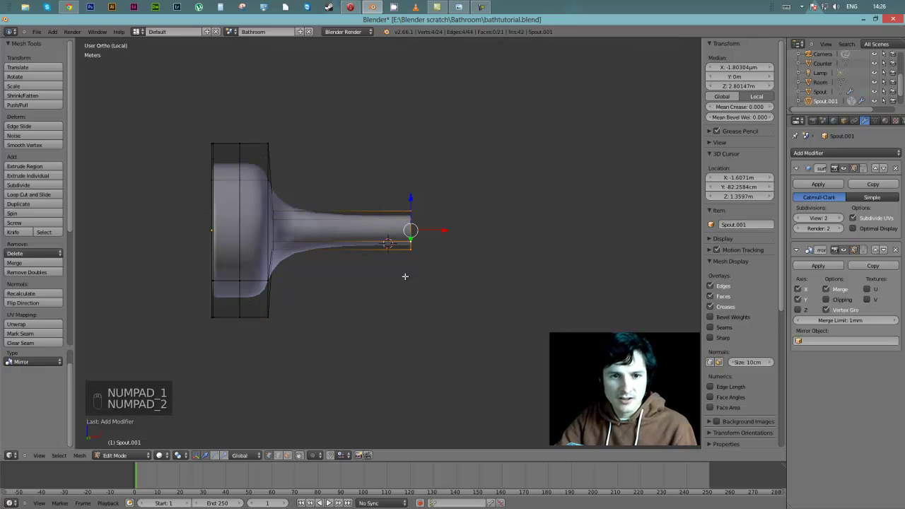
key(KP_1)
scroll(400, 180, up, 3)
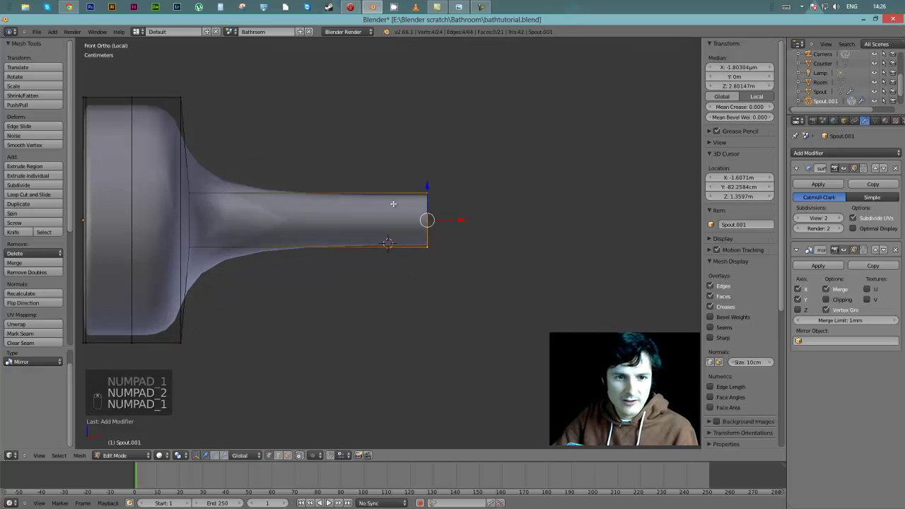
key(ctrl+r)
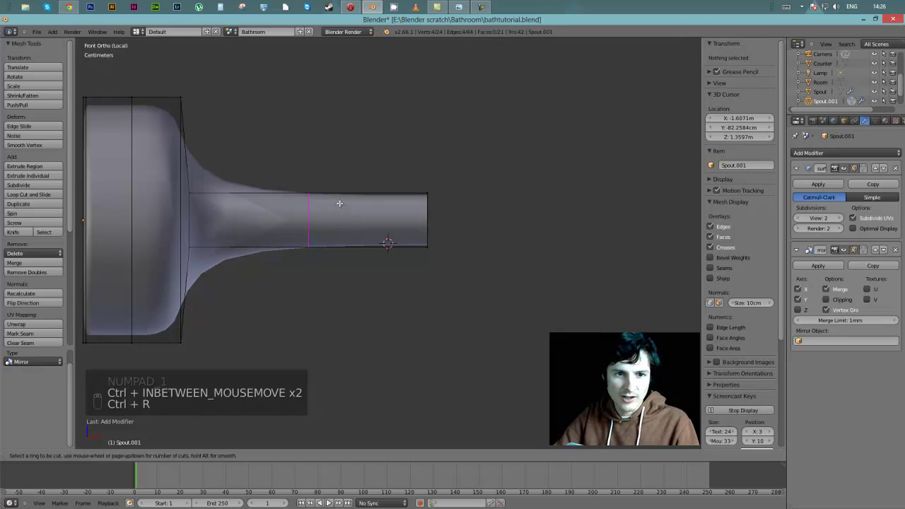
click(350, 202)
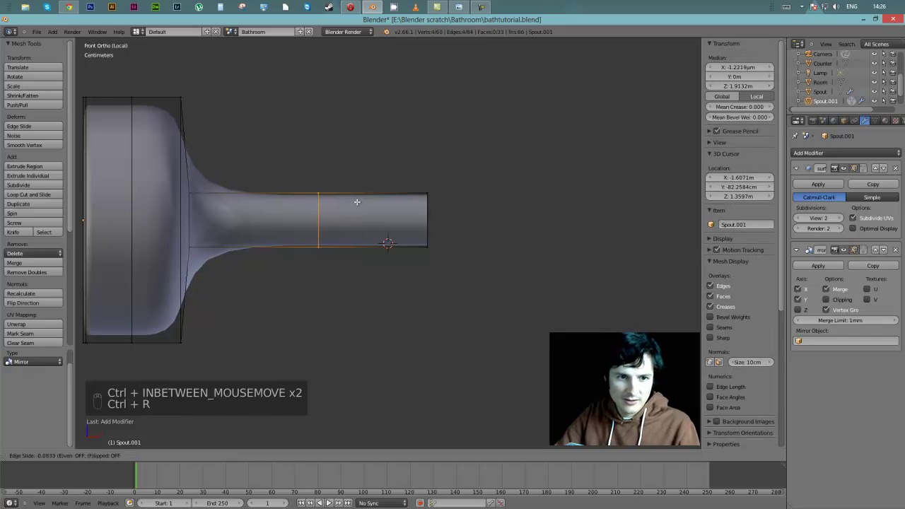
click(281, 199)
Step: Add a second loop cut around the stem near its free end, with a slide factor of -0.610
key(ctrl+r)
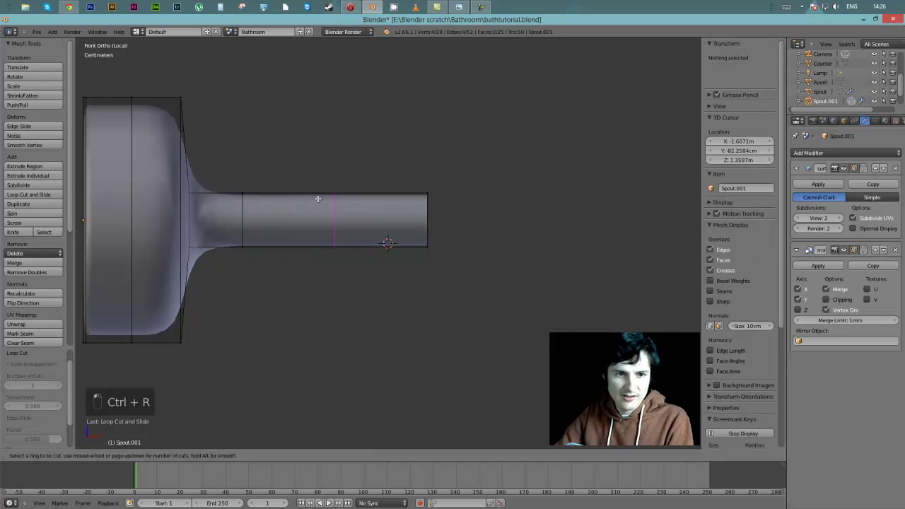
click(316, 198)
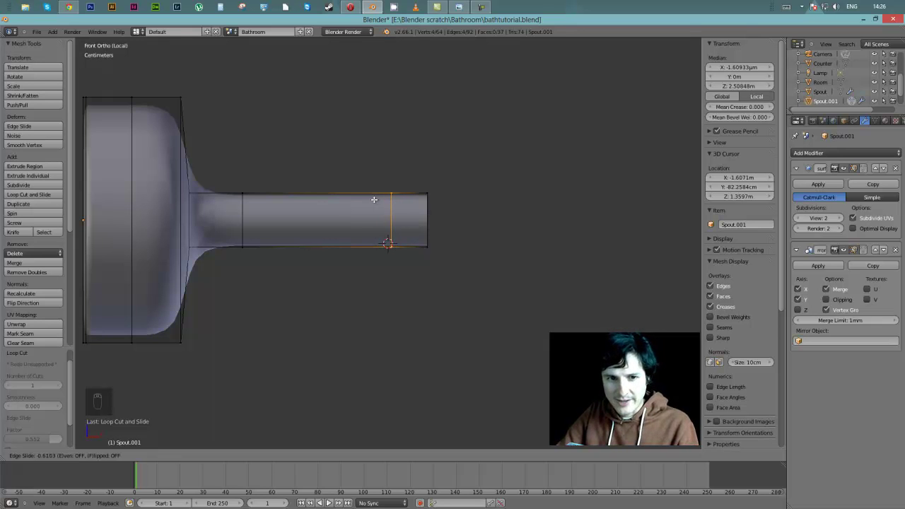
click(374, 199)
Step: In face select mode, select the side and upper faces of the stem's end section and subdivide them
mouse_move(407, 206)
middle_down()
mouse_move(372, 229)
mouse_move(414, 212)
middle_up()
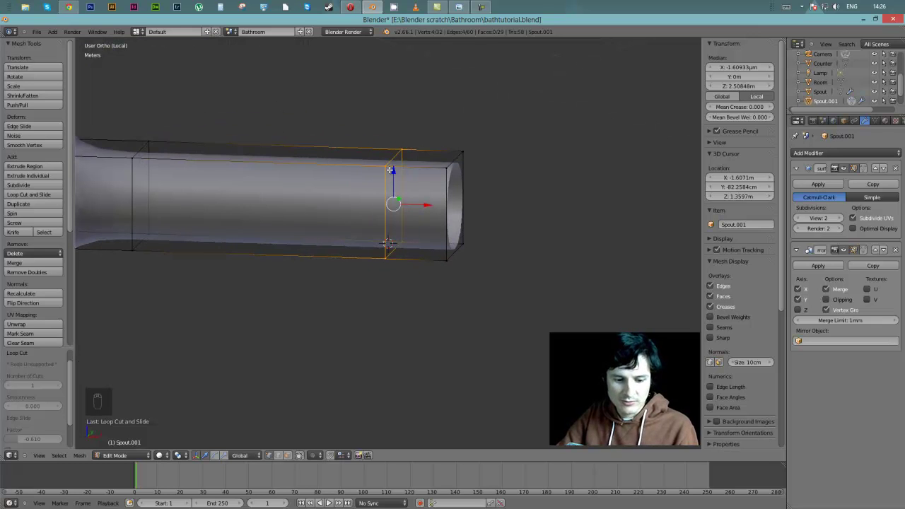
key(ctrl+Tab)
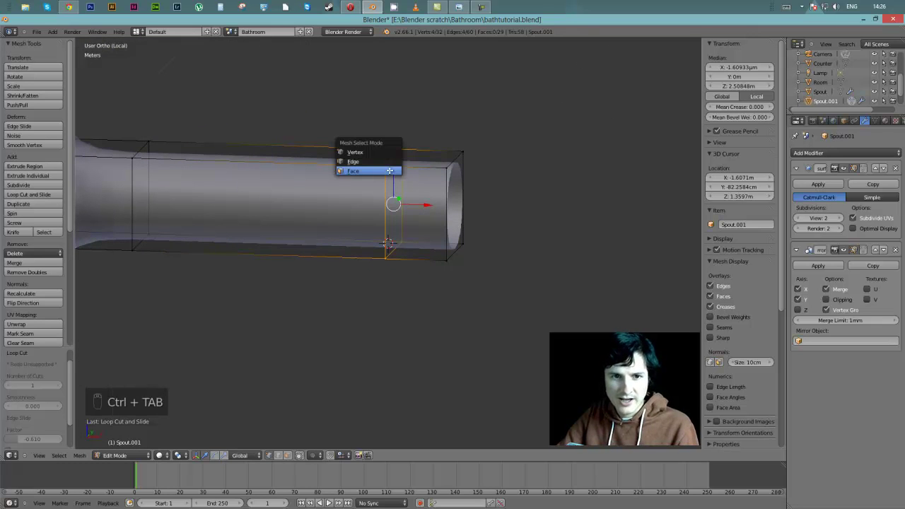
click(391, 172)
right_click(406, 199)
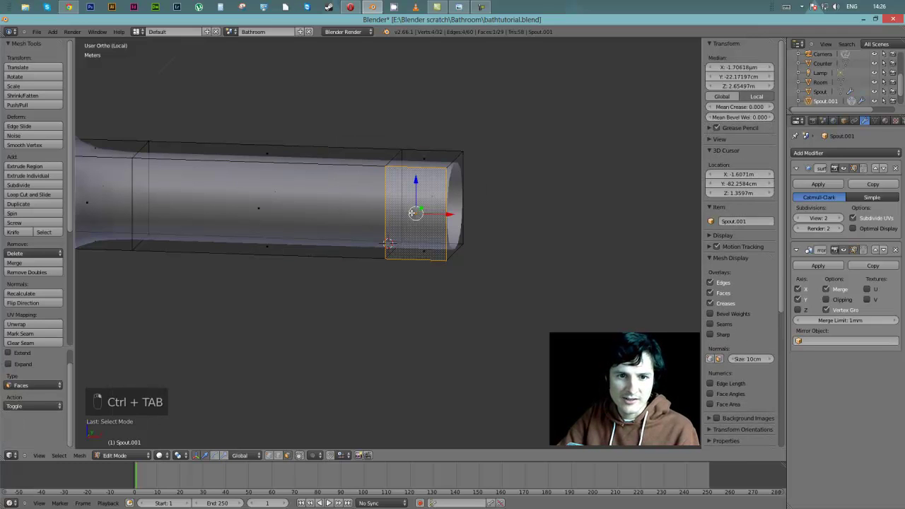
shift+right_click(429, 154)
middle_drag(553, 142, 480, 145)
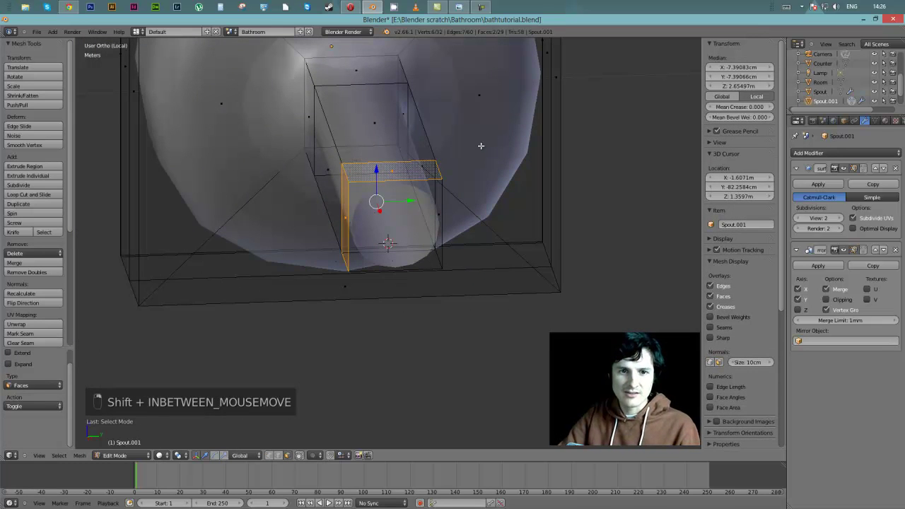
middle_drag(373, 183, 408, 205)
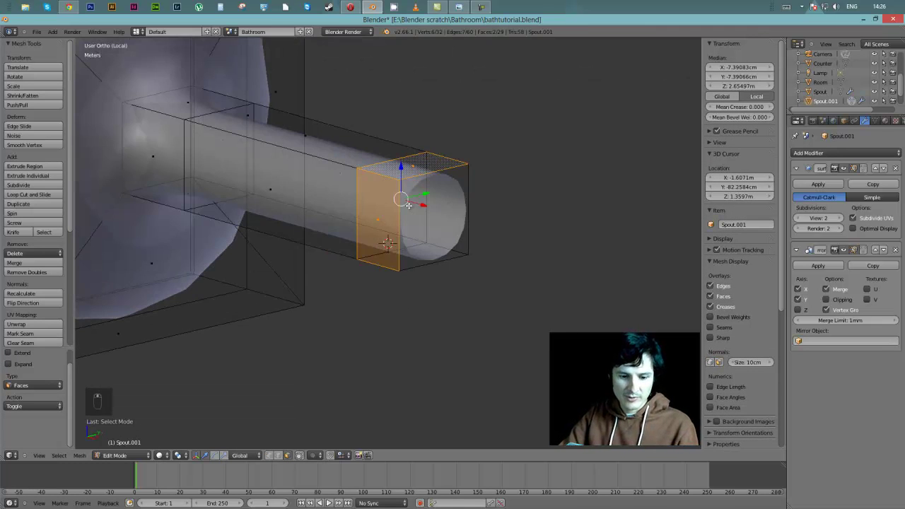
key(w)
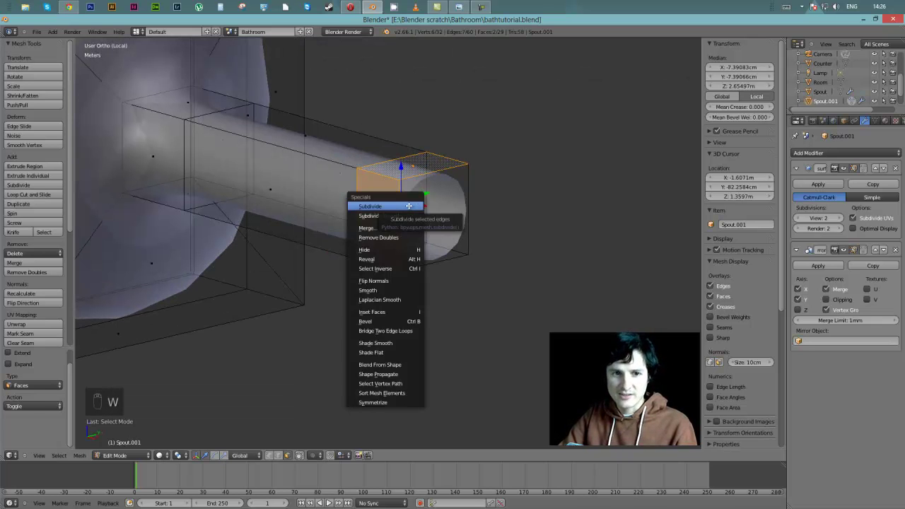
click(408, 206)
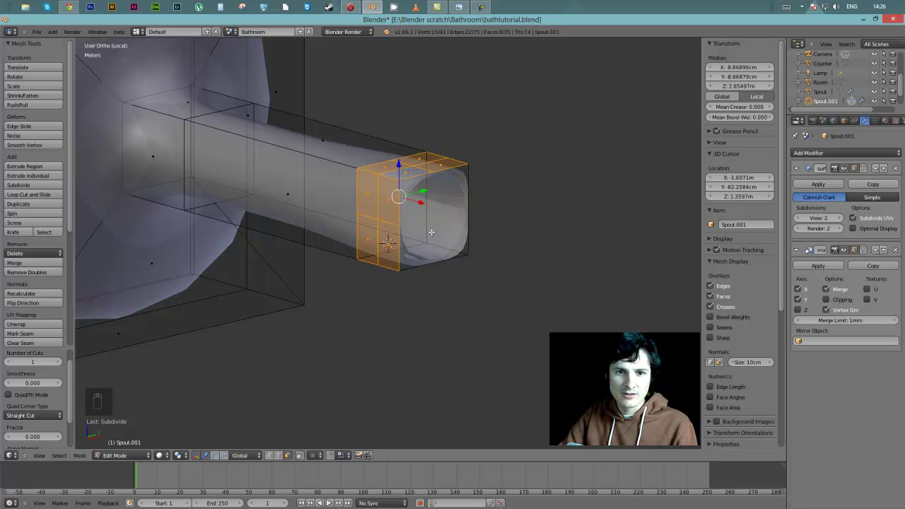
Step: Set the number of cuts of the end-section subdivision to 2
scroll(432, 244, up, 4)
middle_drag(409, 278, 414, 217)
scroll(504, 261, down, 1)
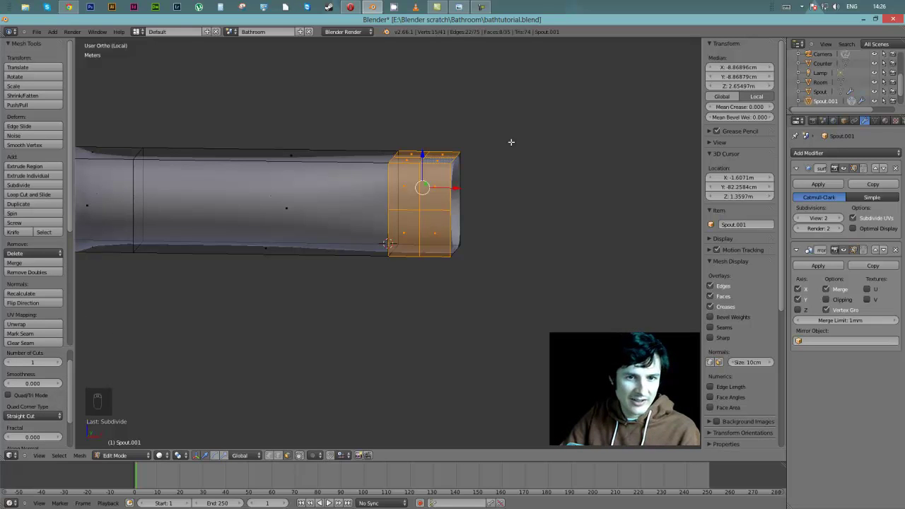
click(58, 362)
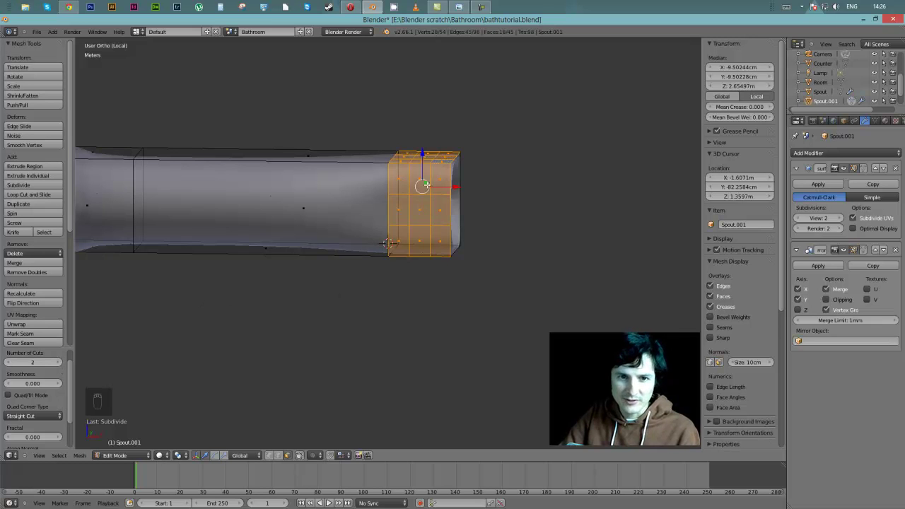
Step: Extrude the middle face of the subdivided side grid outward about 4.7 cm as a handle arm
middle_drag(449, 162, 422, 212)
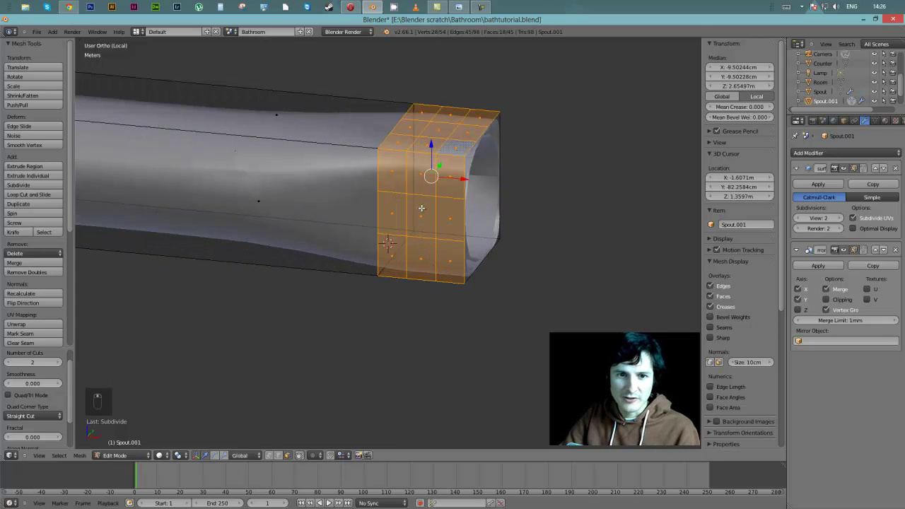
right_click(420, 216)
middle_drag(452, 157, 363, 194)
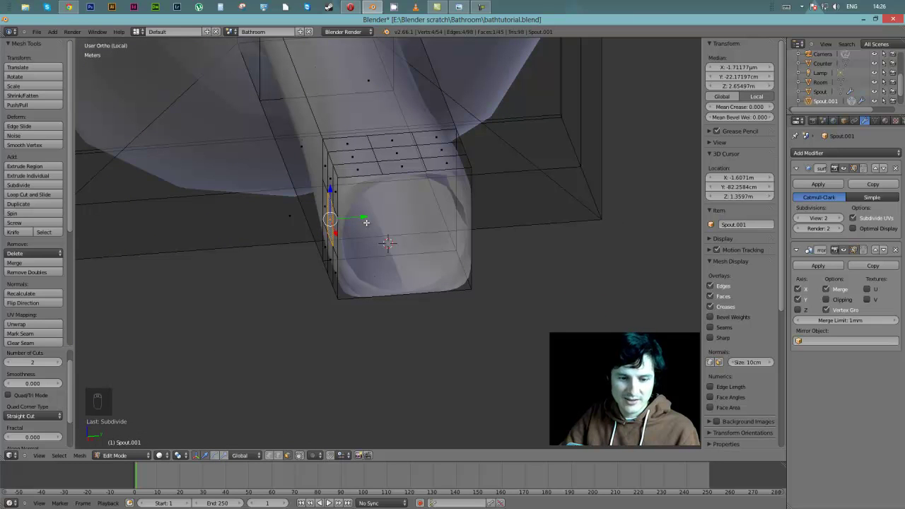
key(e)
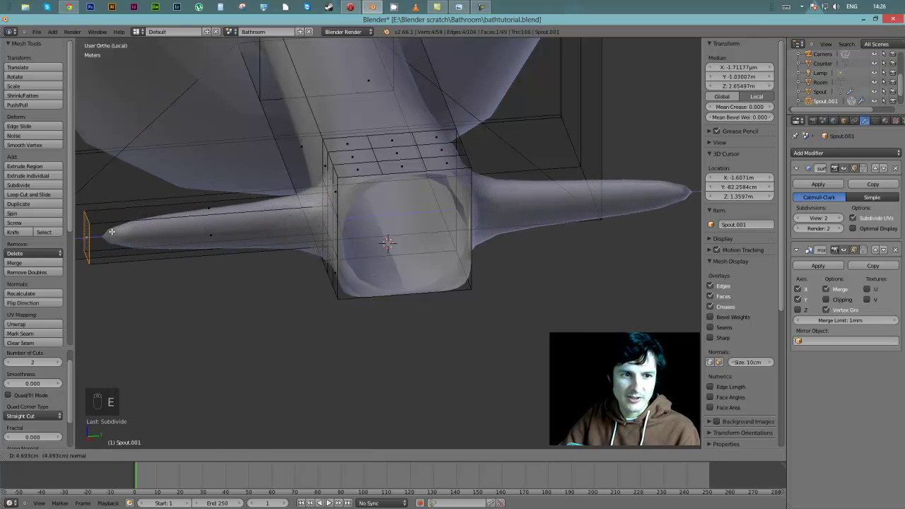
click(99, 231)
Step: Add a loop cut near the side arm's outer end and scale that loop up by about 2.07
middle_drag(99, 231, 343, 211)
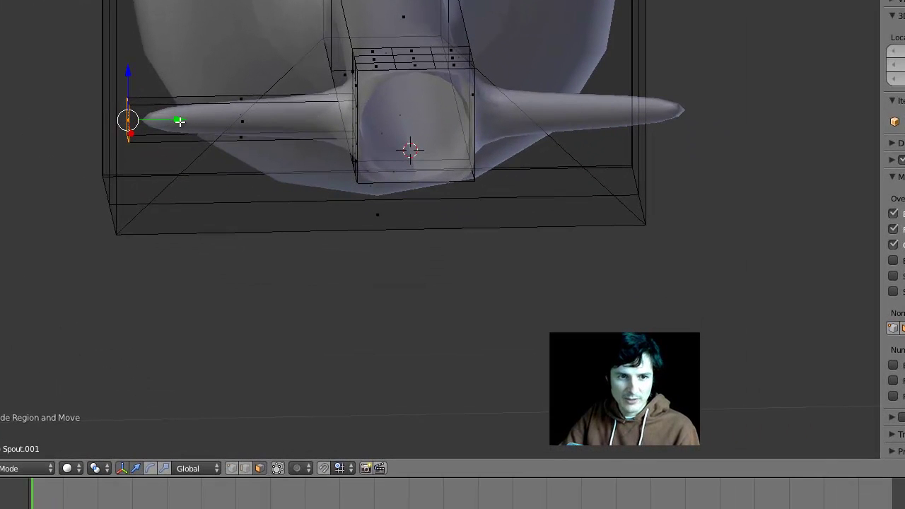
key(ctrl+r)
click(241, 116)
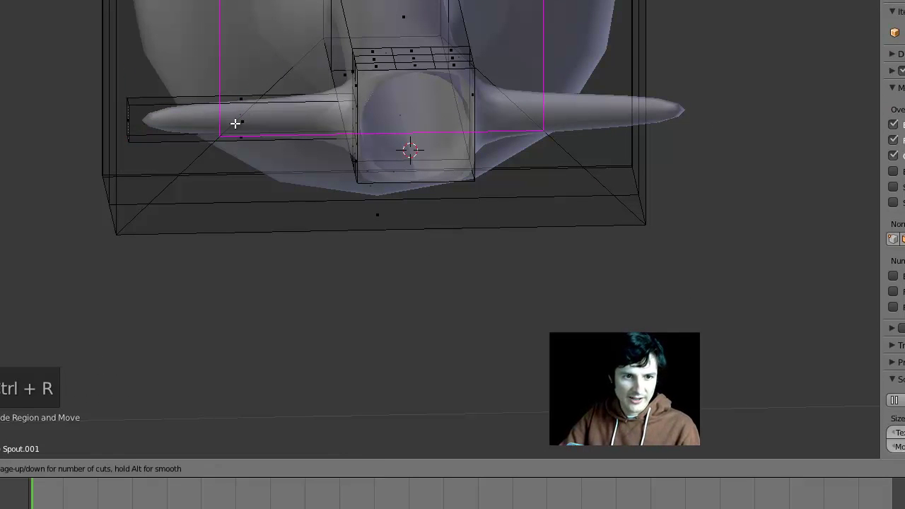
click(219, 141)
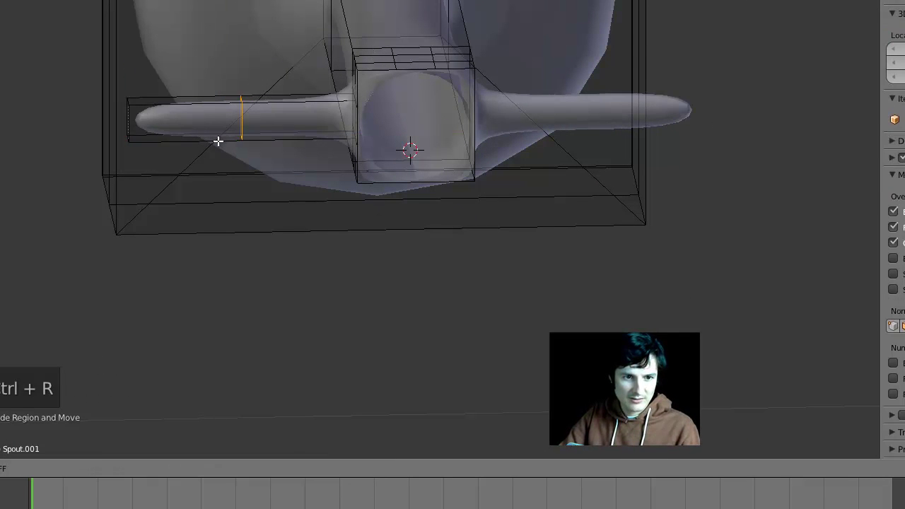
click(148, 133)
middle_drag(148, 134, 247, 132)
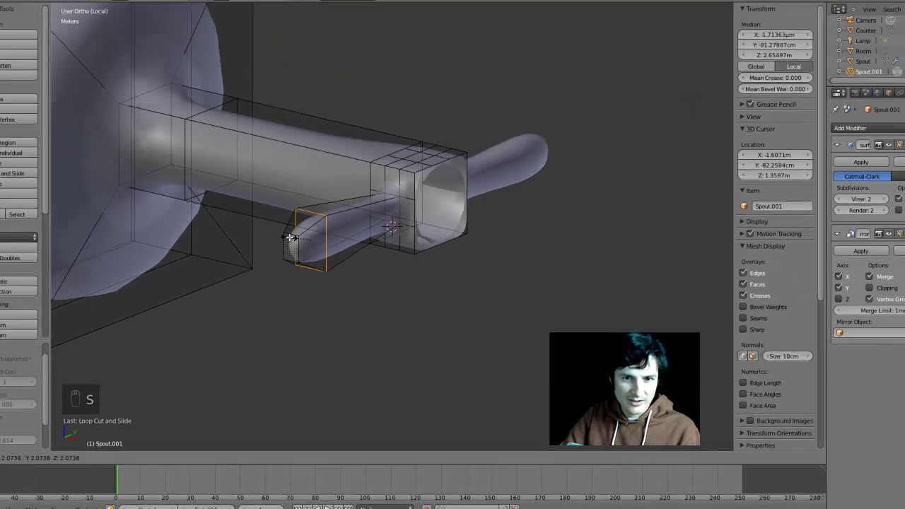
click(268, 171)
Step: In face select mode, select the middle face of the hub's upper grid and extrude it upward about 5.5 cm
middle_drag(267, 171, 376, 128)
scroll(365, 225, down, 2)
middle_drag(365, 225, 421, 278)
scroll(372, 228, up, 3)
right_click(410, 241)
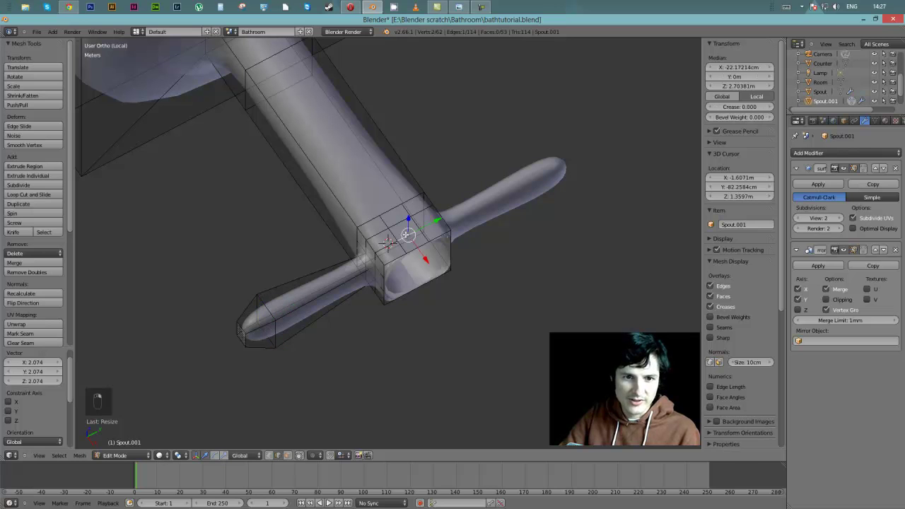
right_click(401, 229)
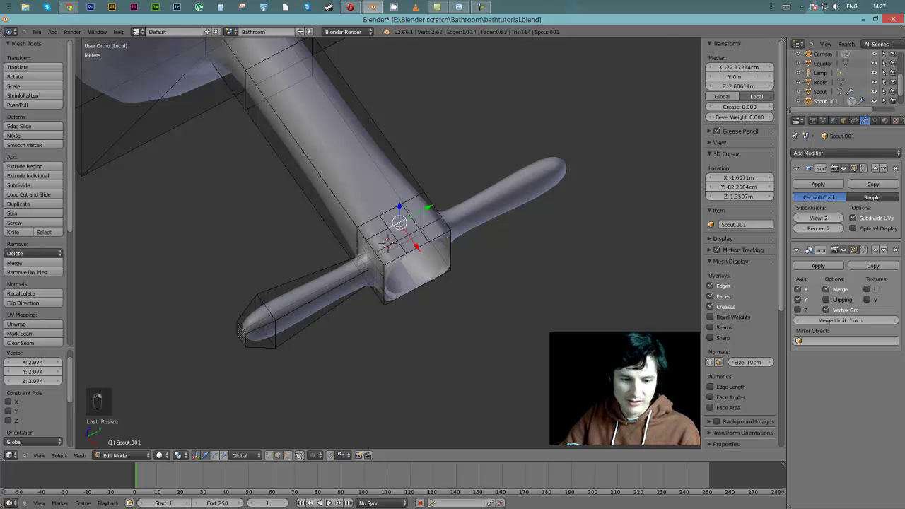
key(ctrl+Tab)
click(396, 223)
right_click(412, 218)
middle_drag(412, 218, 389, 200)
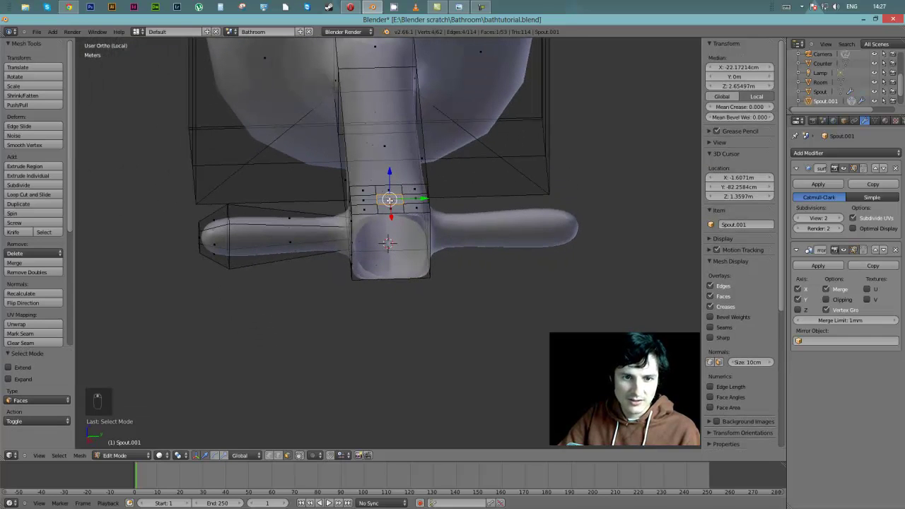
key(e)
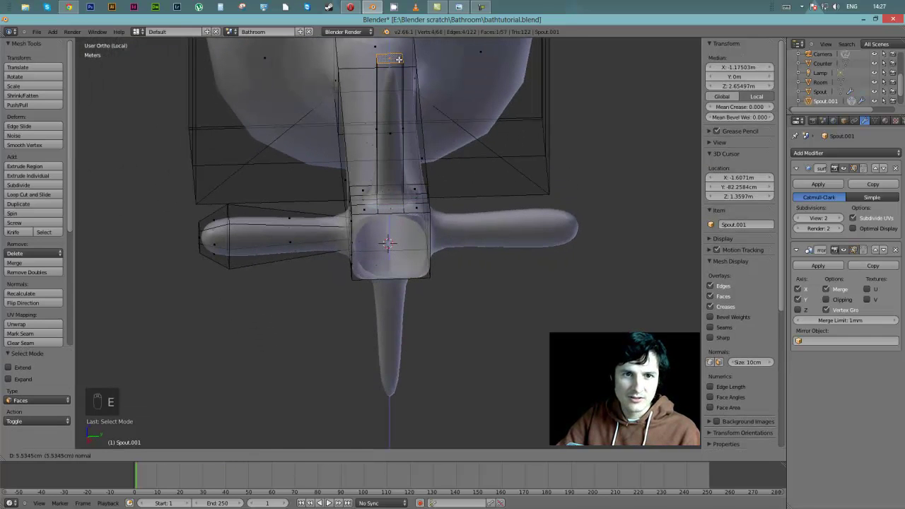
click(403, 85)
Step: In the right view, shorten the upper arm by moving its end face down about 2.7 mm along Z
middle_drag(413, 115, 412, 94)
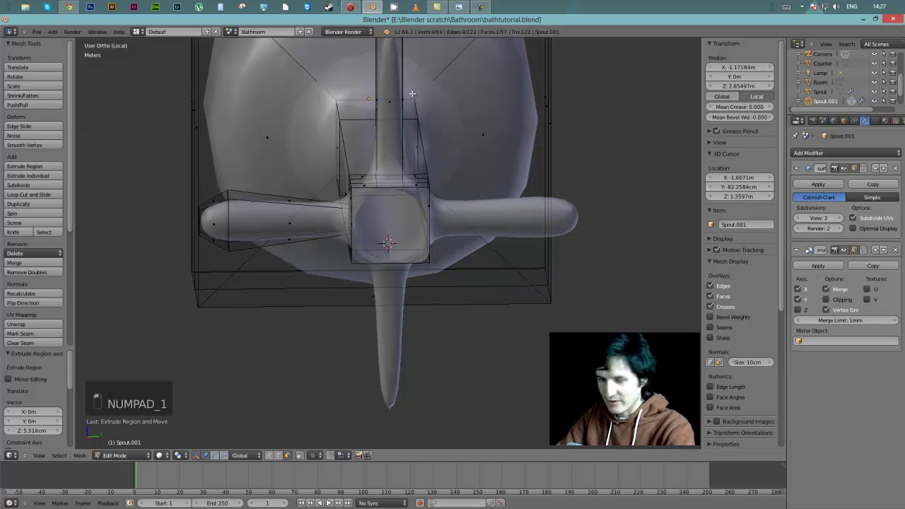
key(KP_1)
key(KP_3)
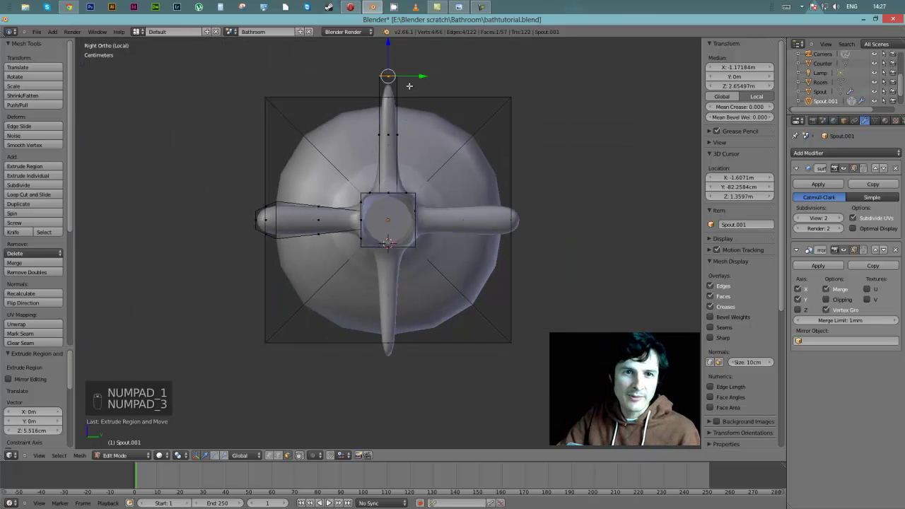
scroll(410, 89, down, 1)
key(g)
key(z)
click(388, 75)
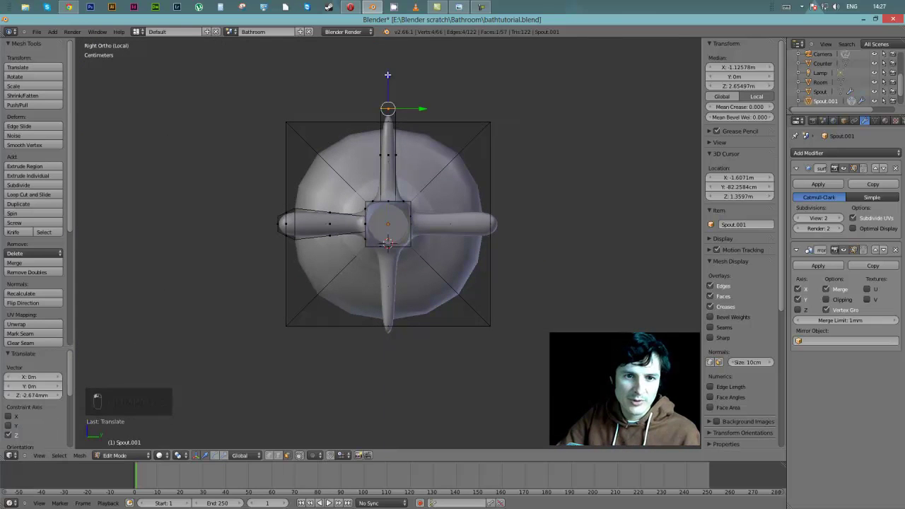
Step: Add a loop cut near the upper arm's outer end, scale it up by about 1.94 and nudge it slightly along Z
key(ctrl+r)
click(388, 124)
click(389, 138)
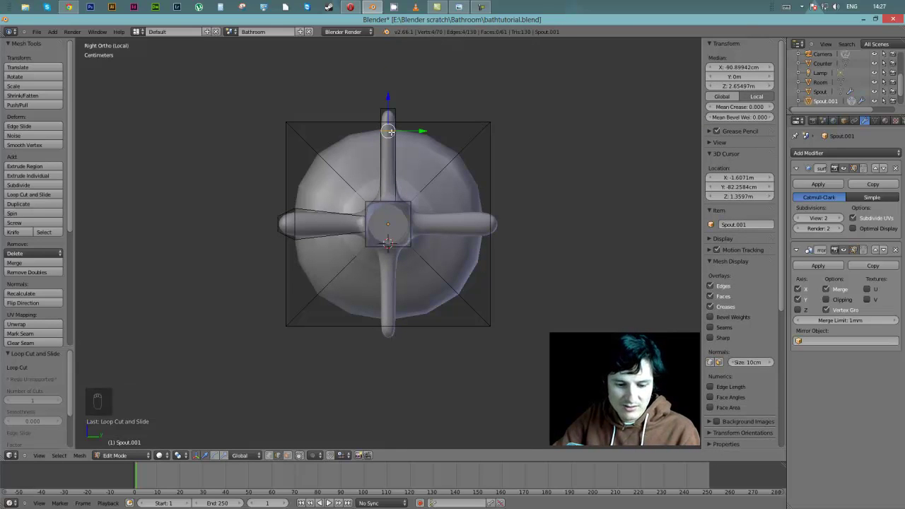
key(s)
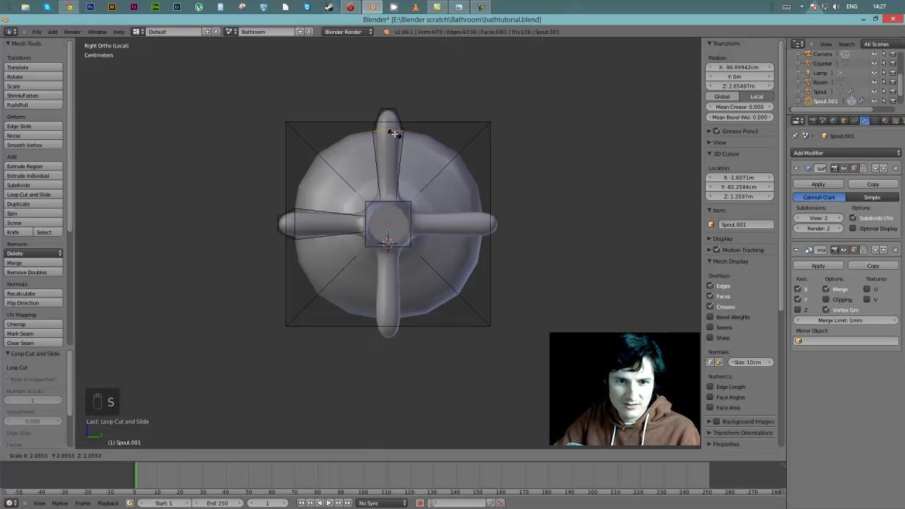
click(393, 133)
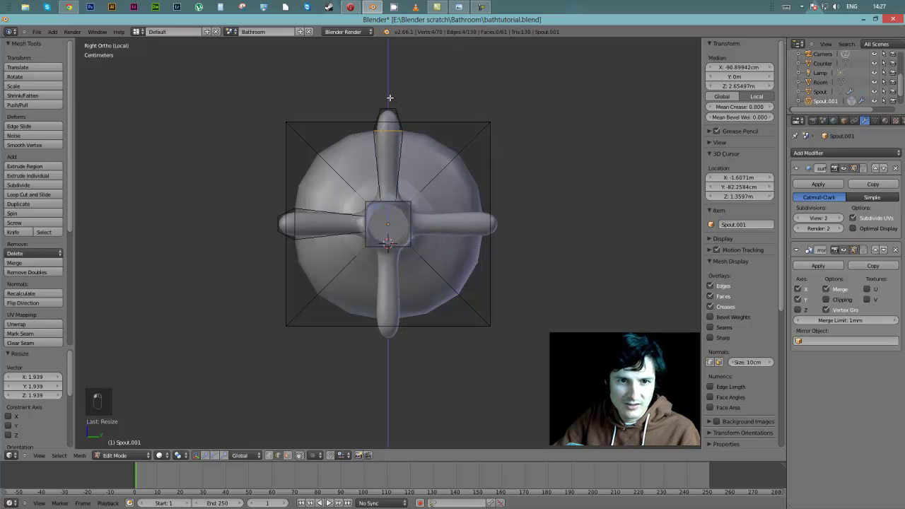
key(g)
key(z)
click(389, 99)
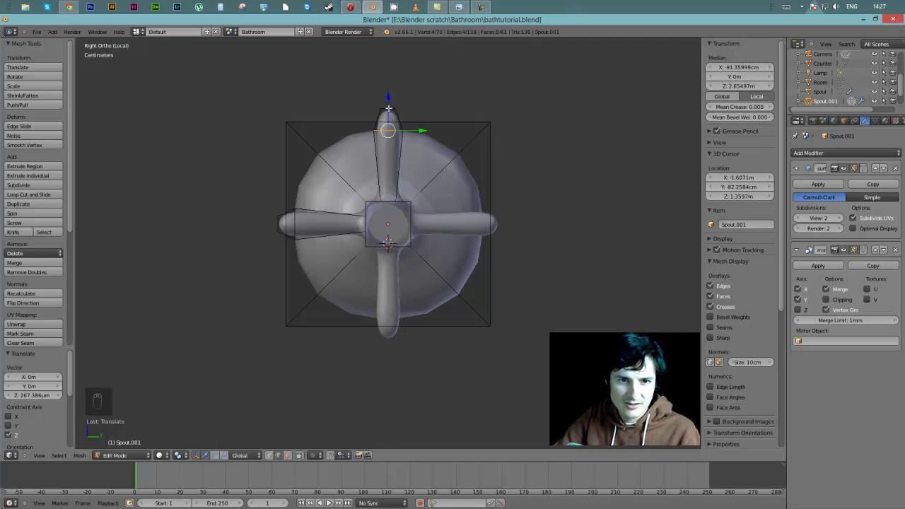
Step: Box-select the upper arm's whole tip section and move it down about 2.5 mm along Z
middle_drag(387, 110, 476, 114)
key(b)
drag(390, 100, 424, 145)
drag(407, 92, 406, 94)
middle_drag(407, 94, 354, 112)
key(KP_3)
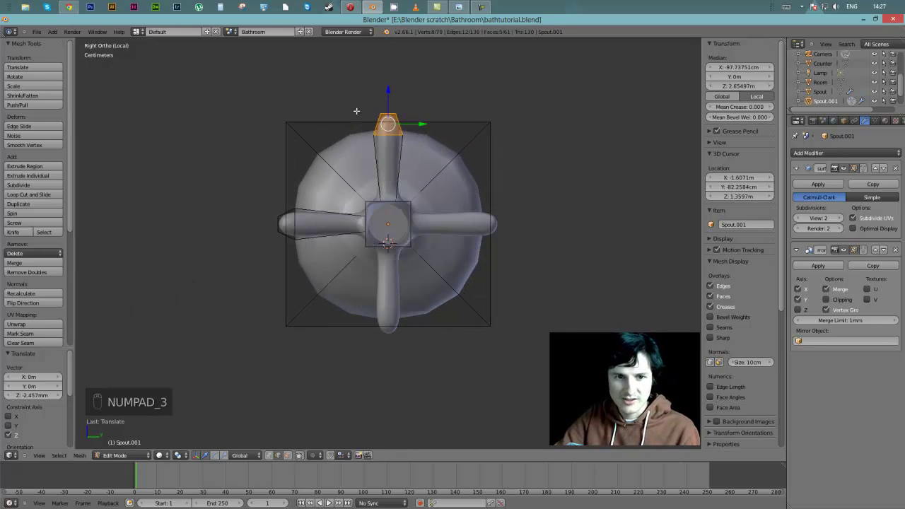
click(513, 150)
middle_drag(515, 151, 576, 168)
key(KP_3)
Step: In vertex select mode, select the rim vertices of the hub's open front end and fill them with a face
scroll(416, 237, up, 5)
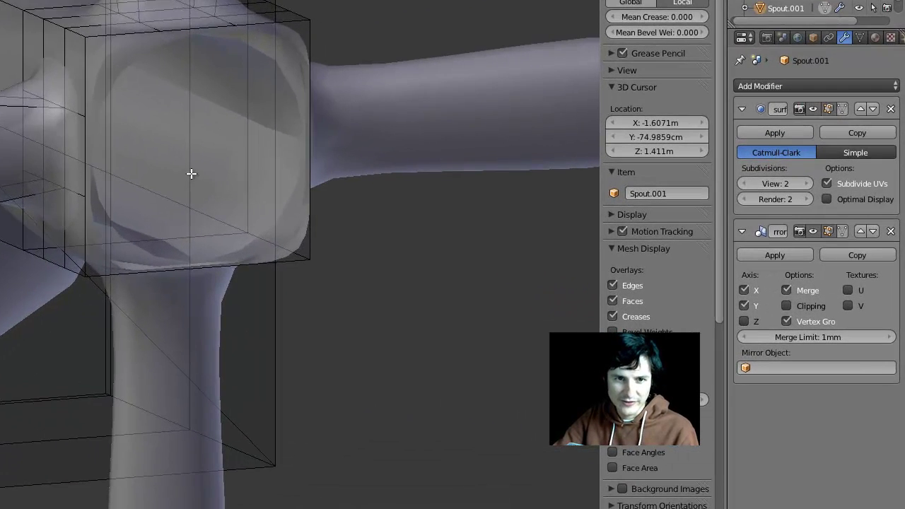
middle_drag(242, 181, 276, 199)
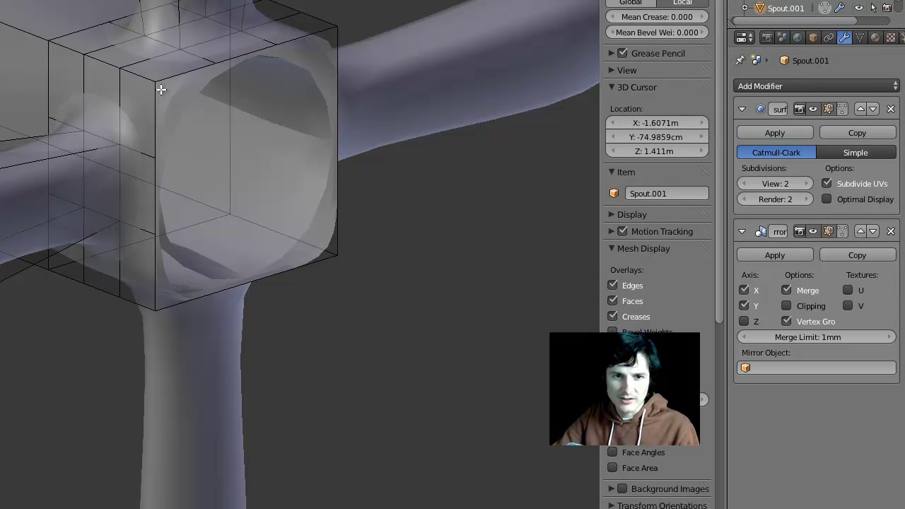
key(ctrl+Tab)
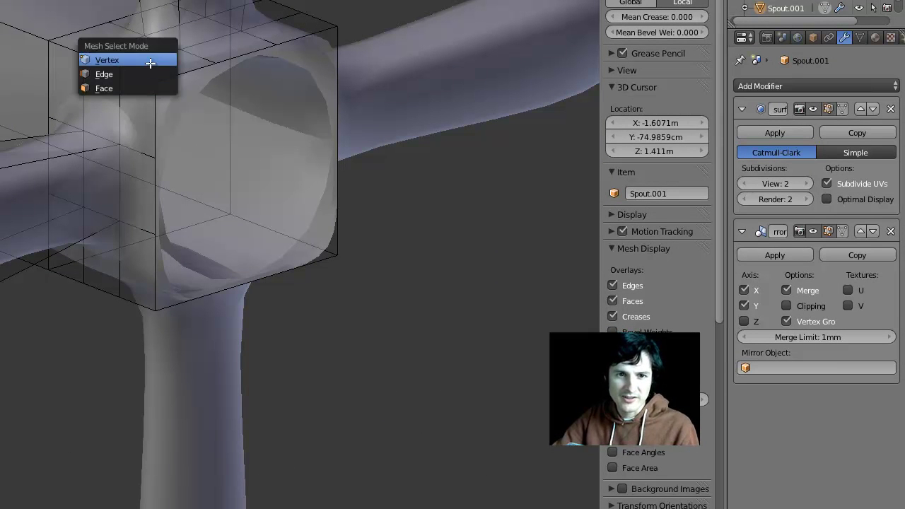
click(149, 60)
right_click(157, 85)
shift+right_click(220, 63)
shift+right_click(284, 45)
shift+right_click(340, 30)
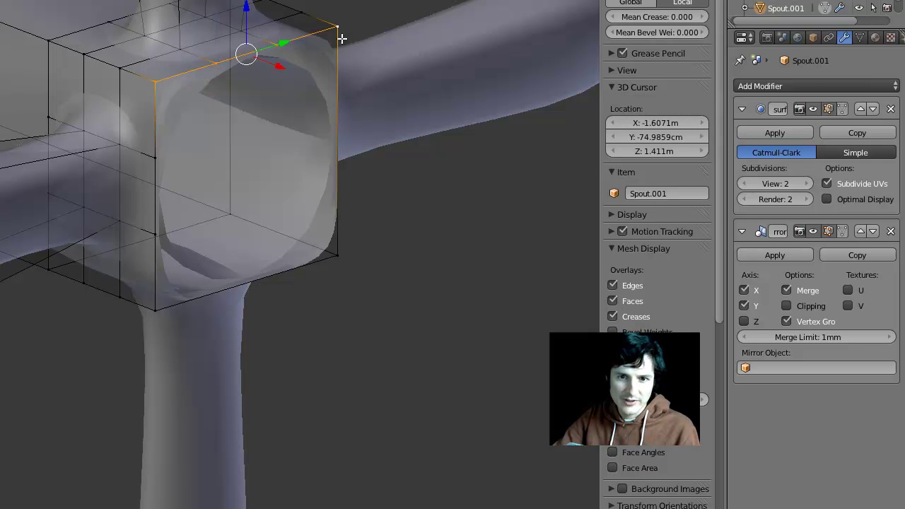
shift+right_click(337, 252)
shift+right_click(155, 307)
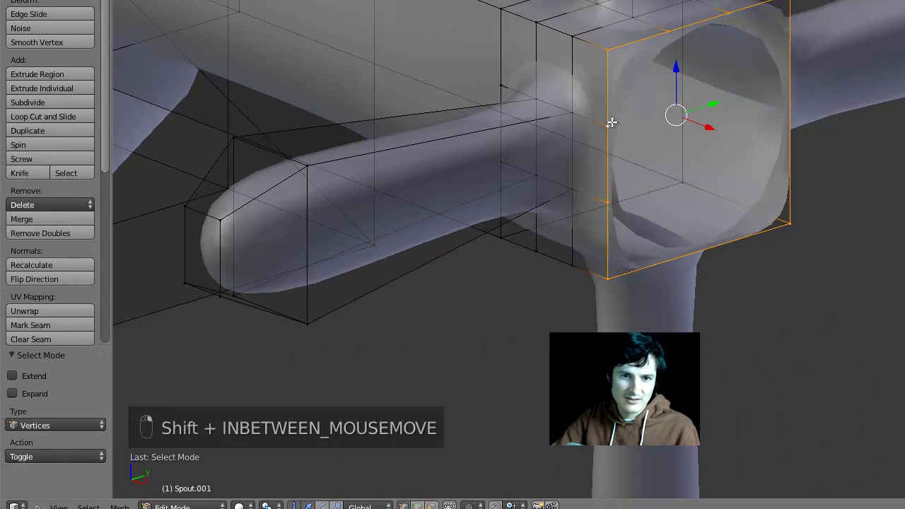
shift+middle_drag(196, 159, 284, 176)
key(f)
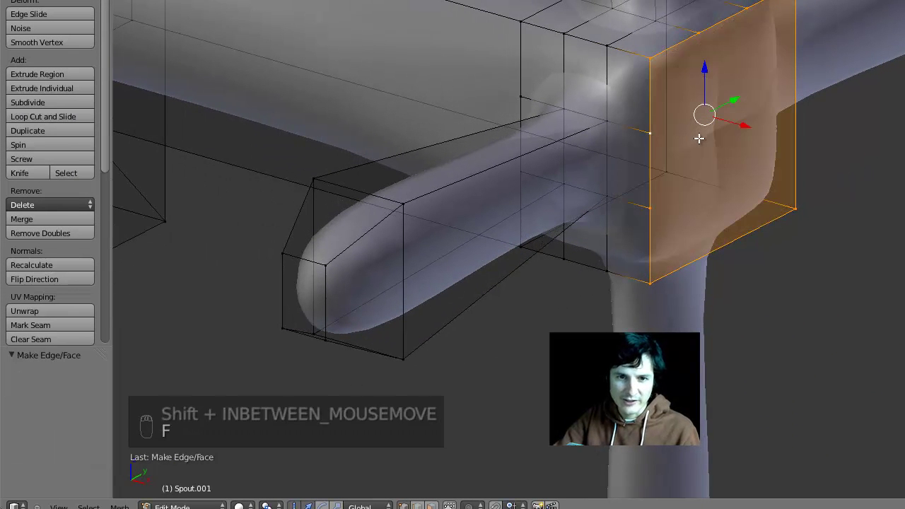
Step: Inset the new front face of the hub with a thickness of 0.1343
middle_drag(697, 137, 657, 115)
key(i)
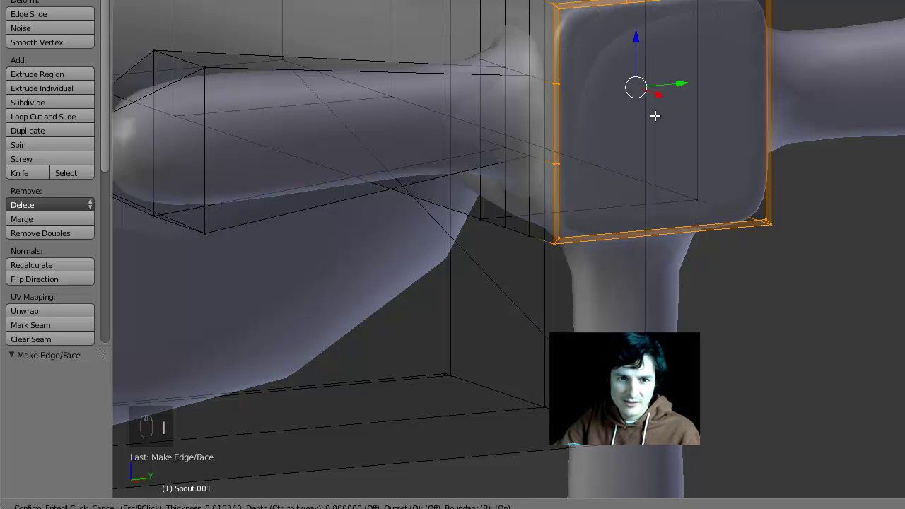
click(655, 116)
drag(34, 439, 78, 425)
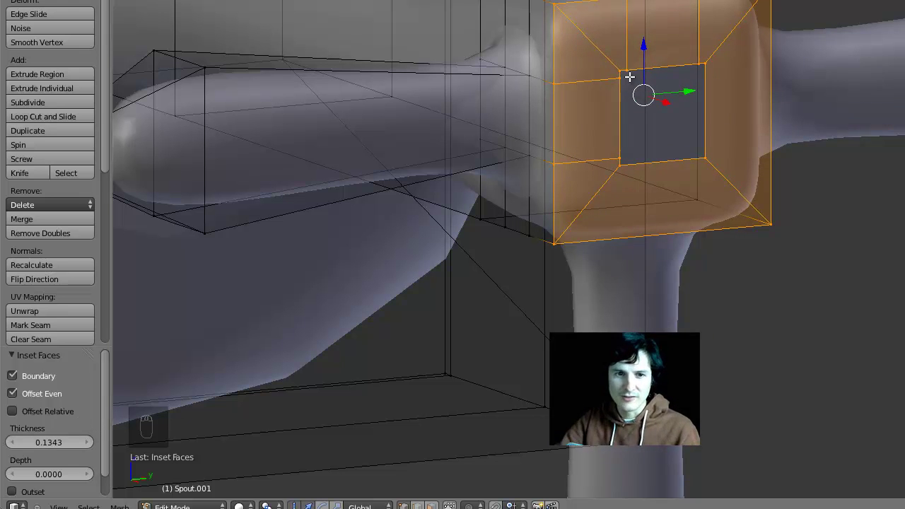
Step: Try to add two loop cuts around the stem behind the handle hub
middle_drag(625, 86, 662, 102)
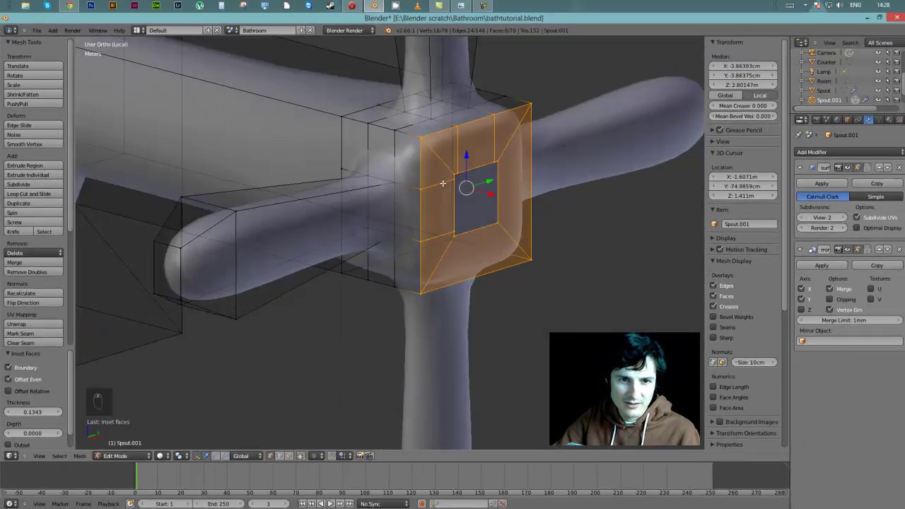
scroll(443, 184, down, 6)
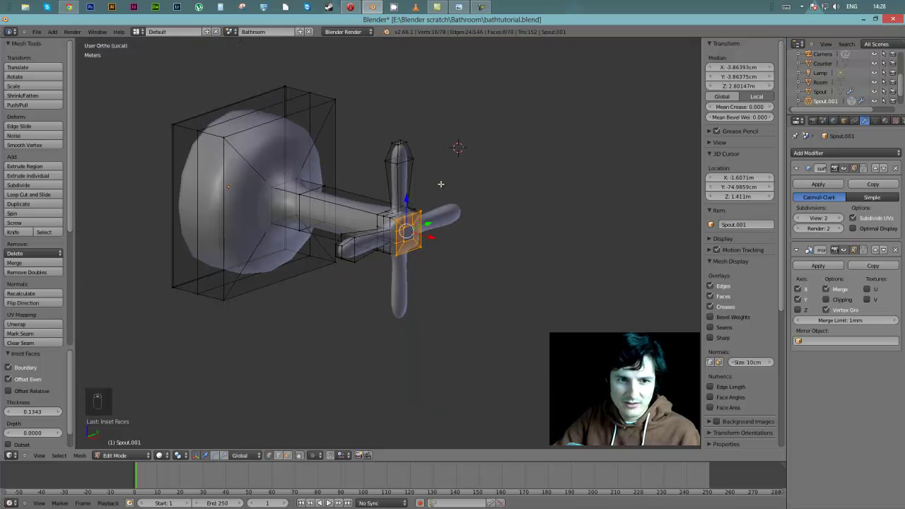
middle_drag(372, 185, 431, 183)
scroll(334, 265, up, 3)
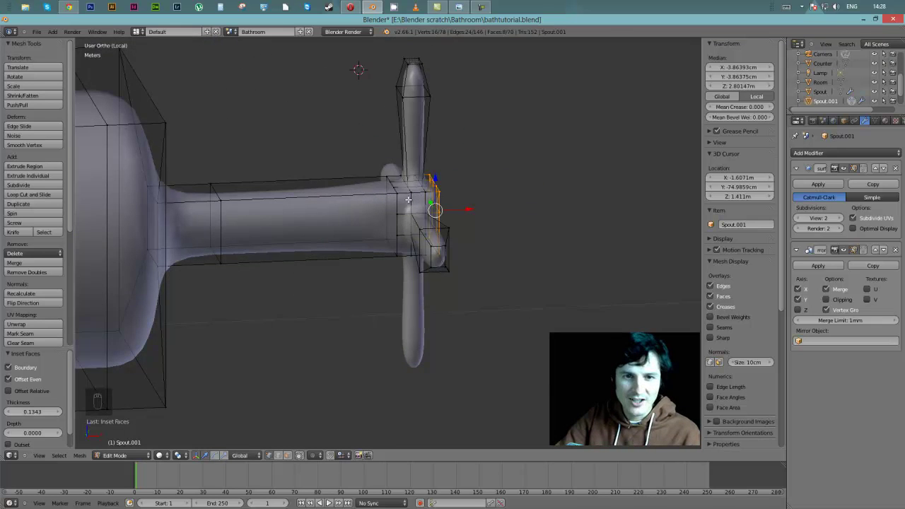
middle_drag(408, 200, 329, 198)
middle_drag(282, 162, 361, 204)
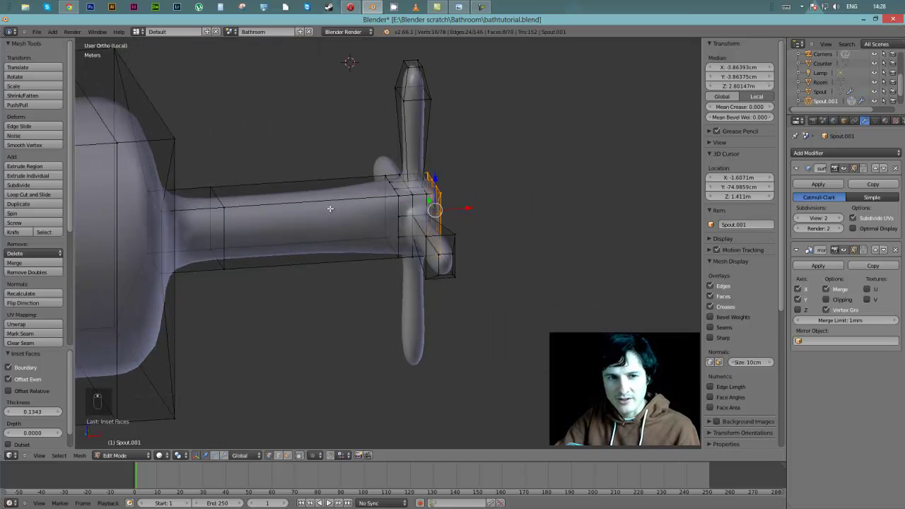
key(ctrl+r)
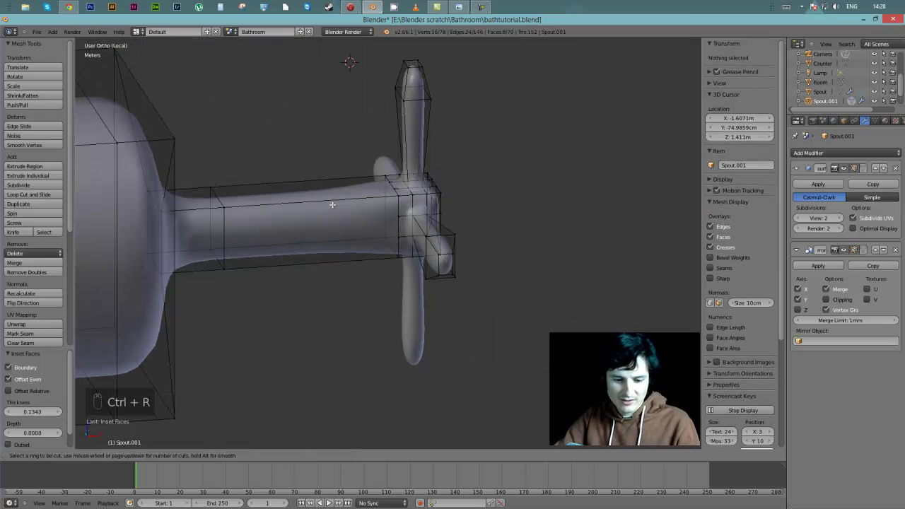
scroll(326, 208, down, 1)
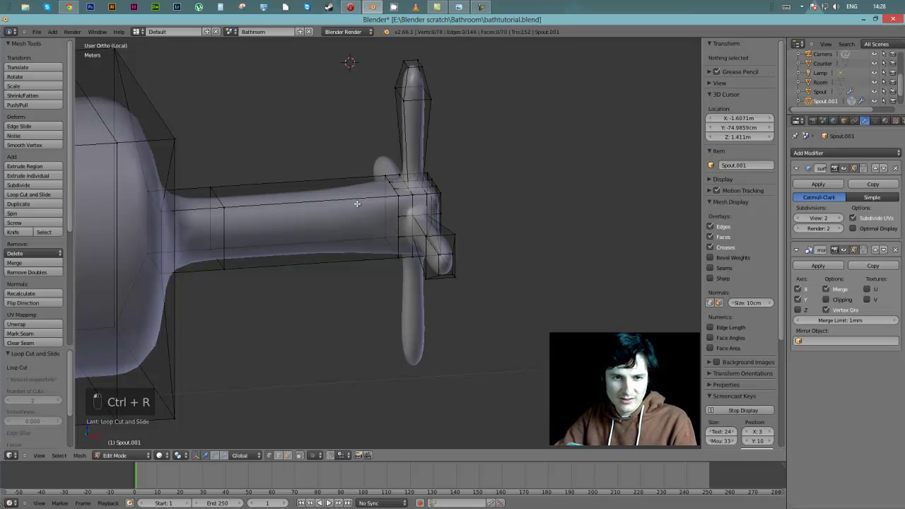
click(344, 205)
key(ctrl+r)
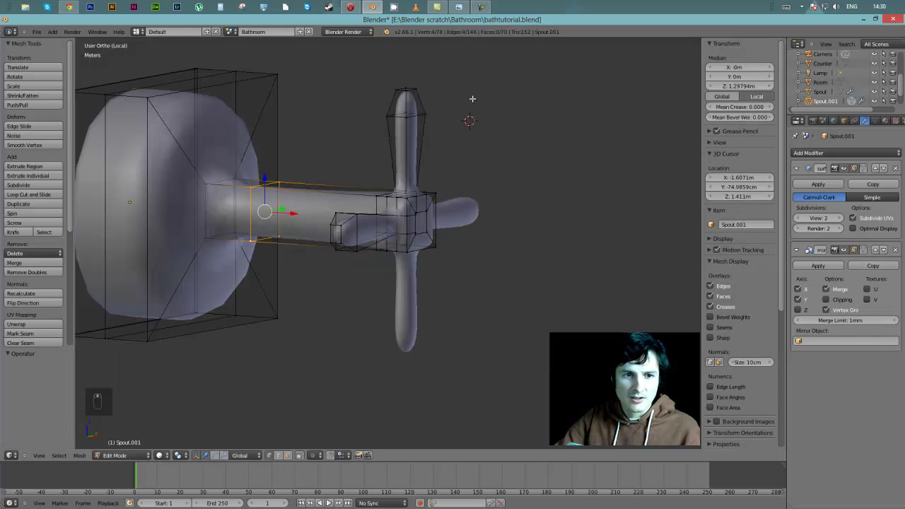
Step: Move the stem's edge loop about 6.5 cm along X towards the hub and add a new loop cut near the base
middle_drag(301, 121, 259, 183)
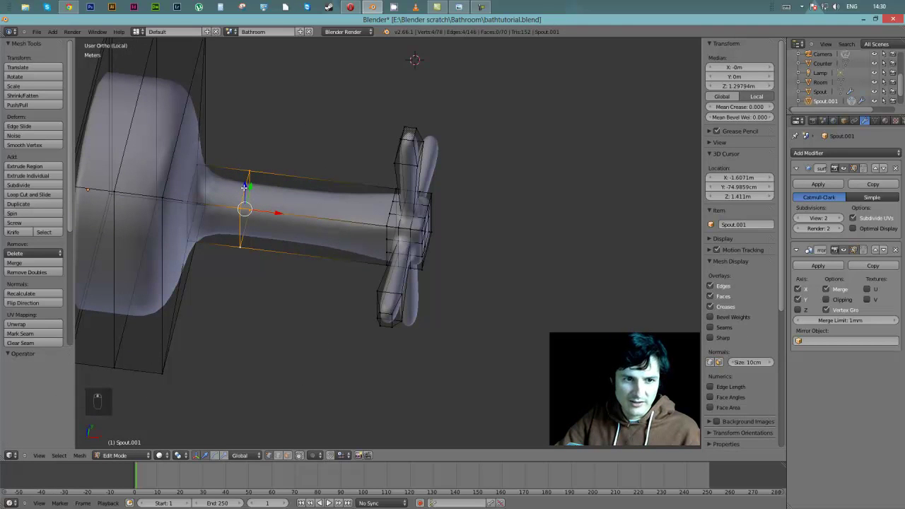
drag(269, 211, 408, 226)
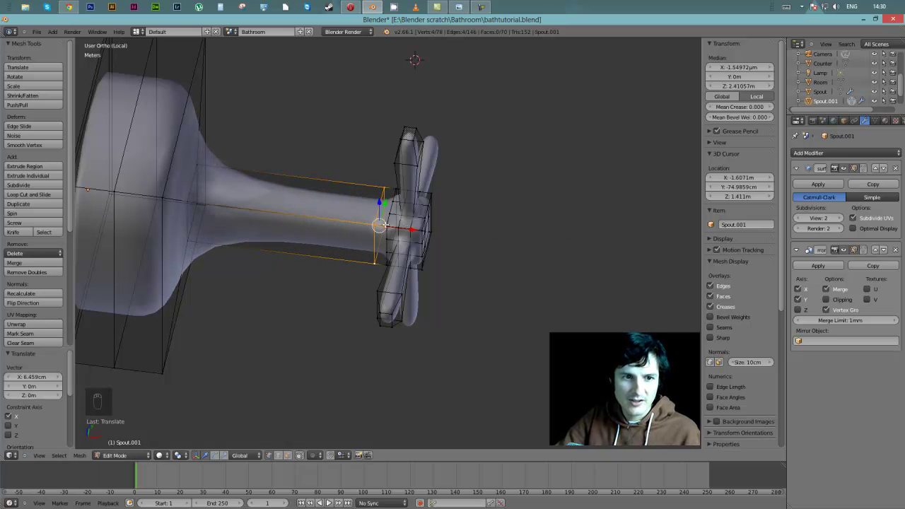
key(ctrl+r)
click(272, 207)
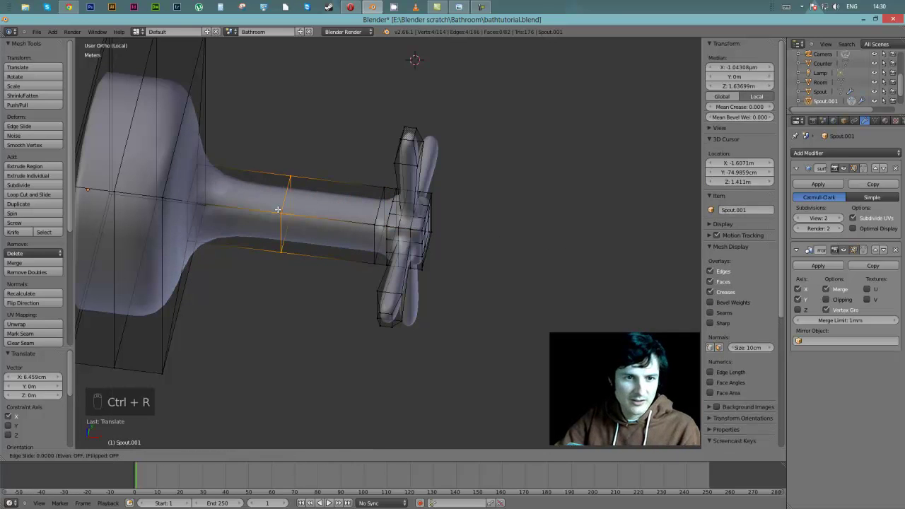
click(205, 201)
Step: Select the stem's edge loop next to the handle hub and scale it to about 0.647
middle_drag(205, 200, 398, 206)
right_click(398, 206)
alt+right_click(399, 210)
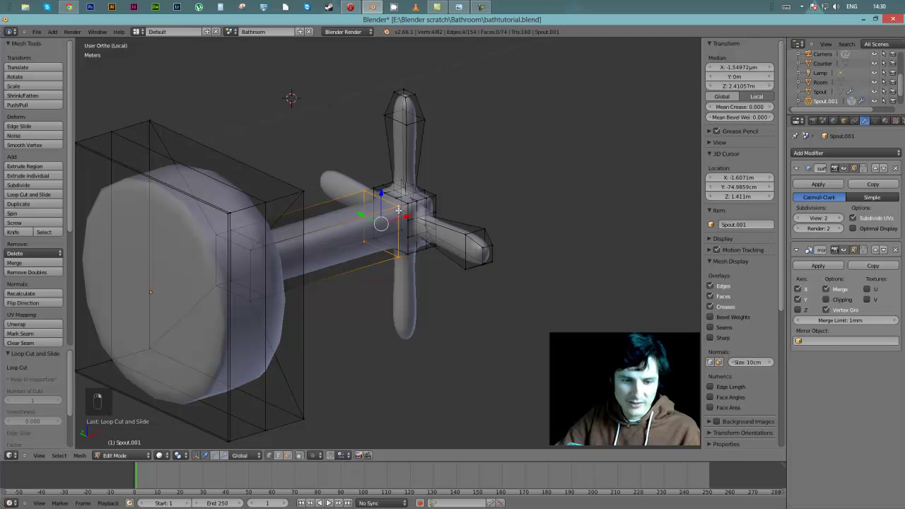
key(s)
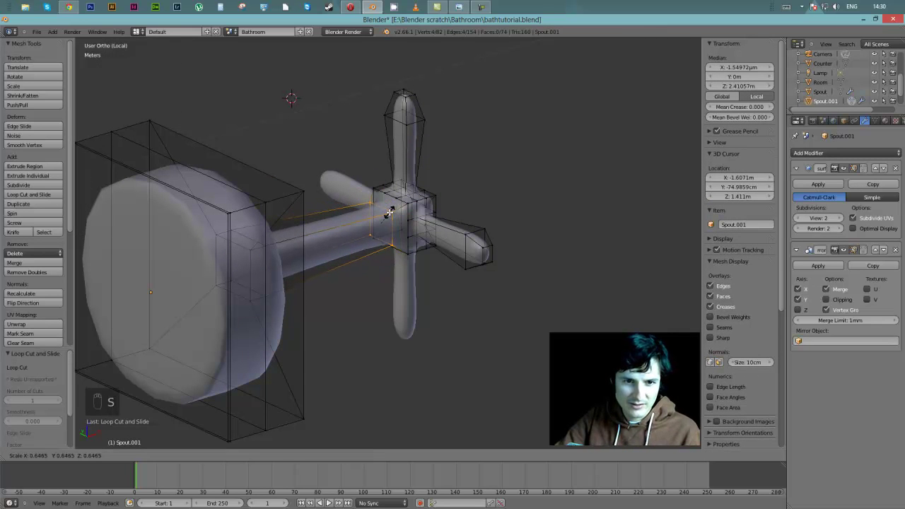
click(389, 210)
Step: Add a loop cut on the stem close to the handle hub and scale it to about 1.381
middle_drag(363, 212, 280, 206)
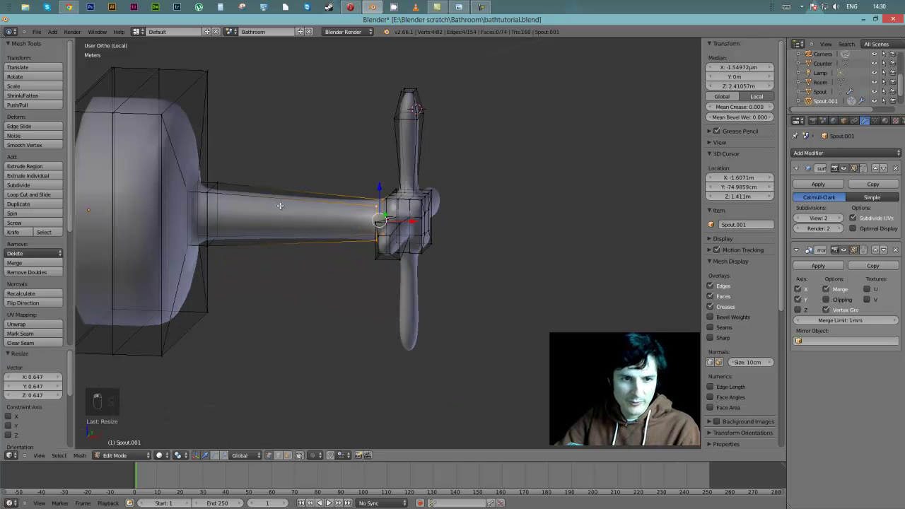
key(ctrl+r)
click(304, 205)
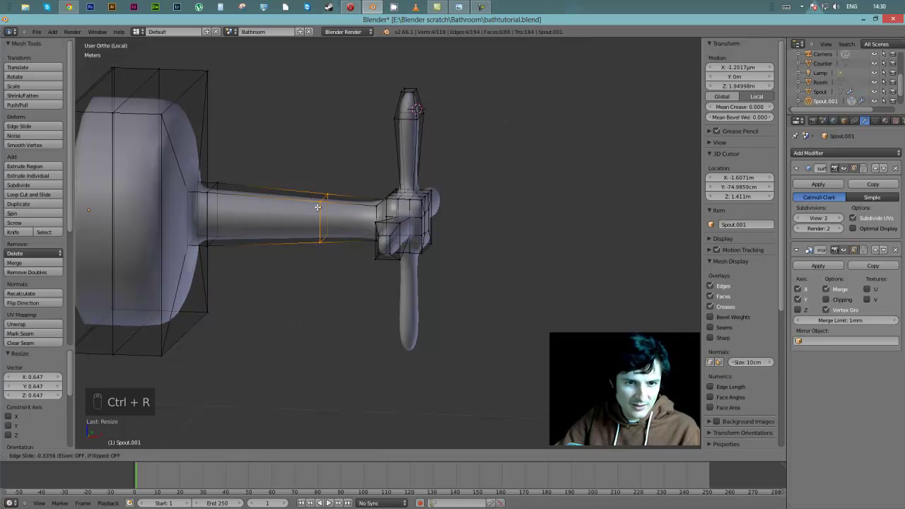
click(356, 207)
middle_drag(357, 207, 430, 213)
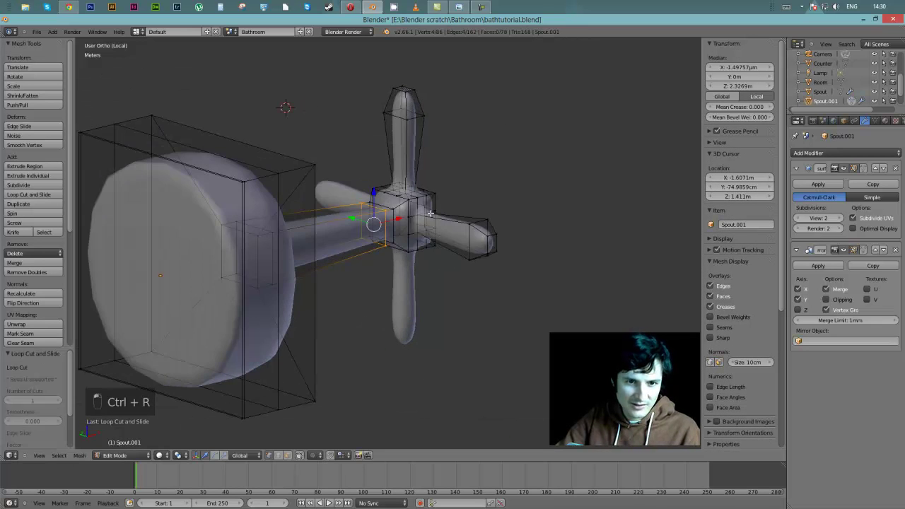
key(s)
click(395, 220)
Step: Leave local view and edit mode, and check the tap handle and spout against the basins through the camera
middle_drag(395, 220, 312, 215)
key(KP_Divide)
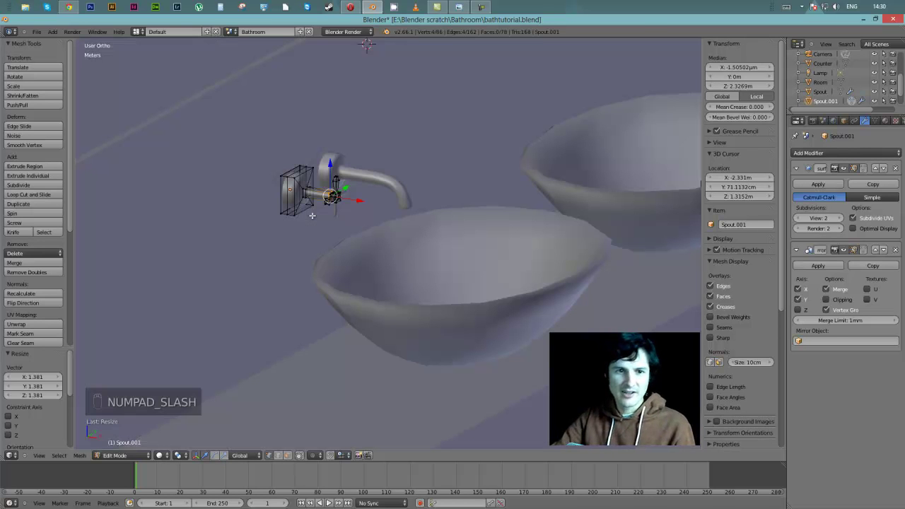
key(Tab)
middle_drag(316, 215, 321, 219)
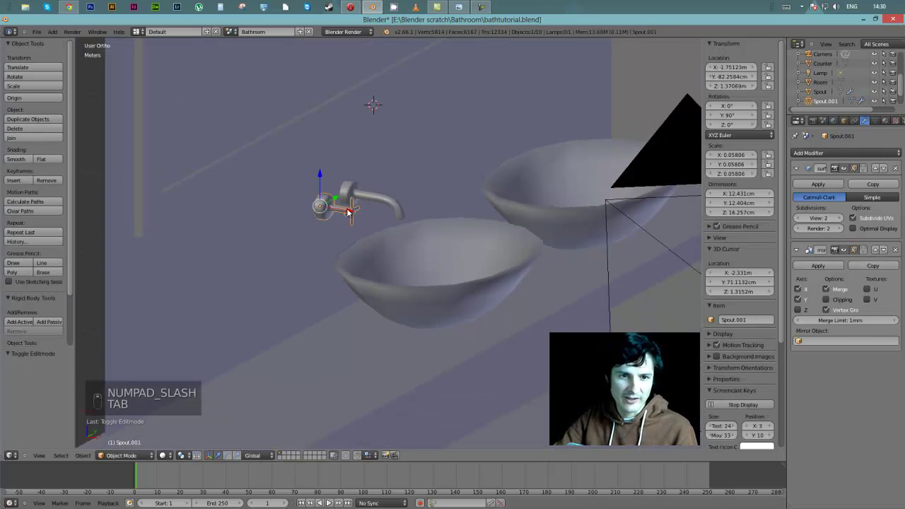
right_click(386, 199)
middle_drag(420, 191, 365, 173)
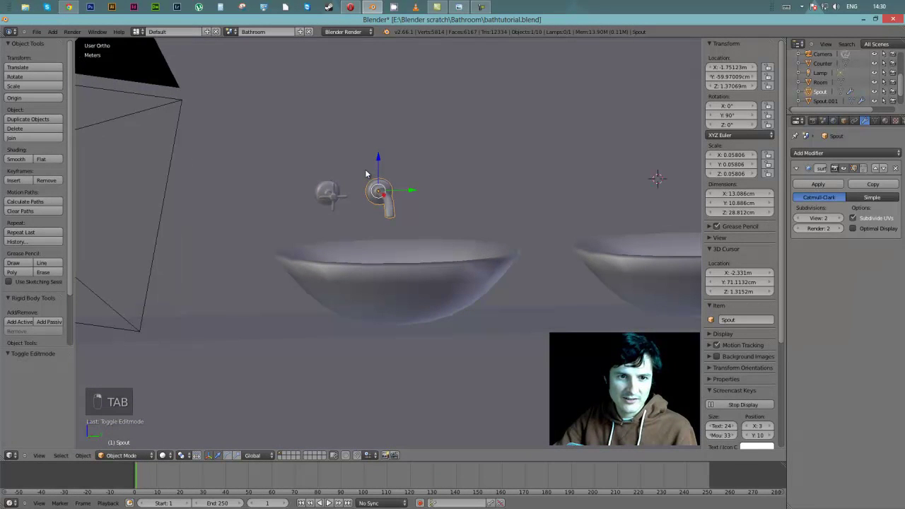
key(KP_0)
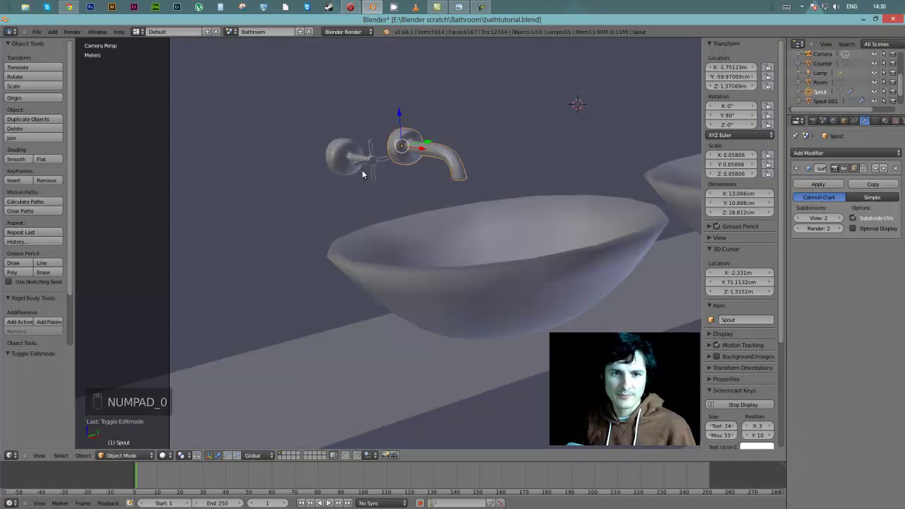
scroll(357, 180, down, 6)
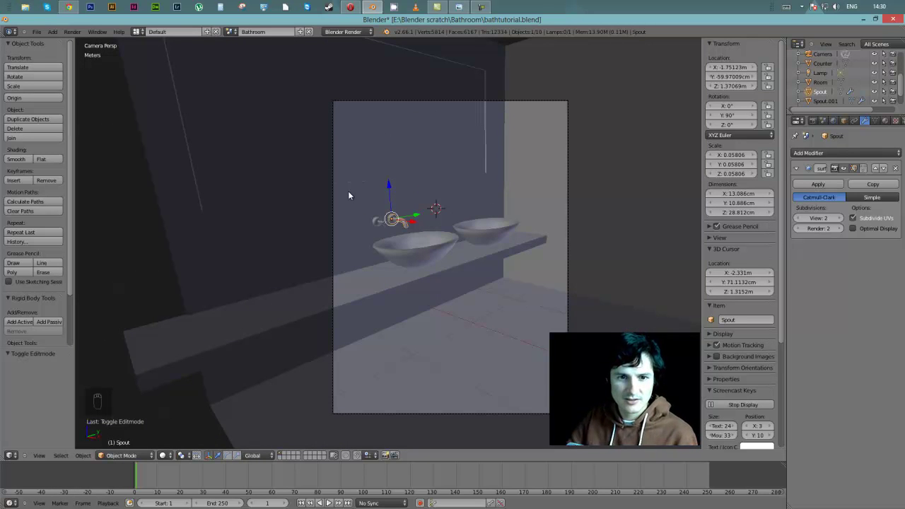
right_click(515, 225)
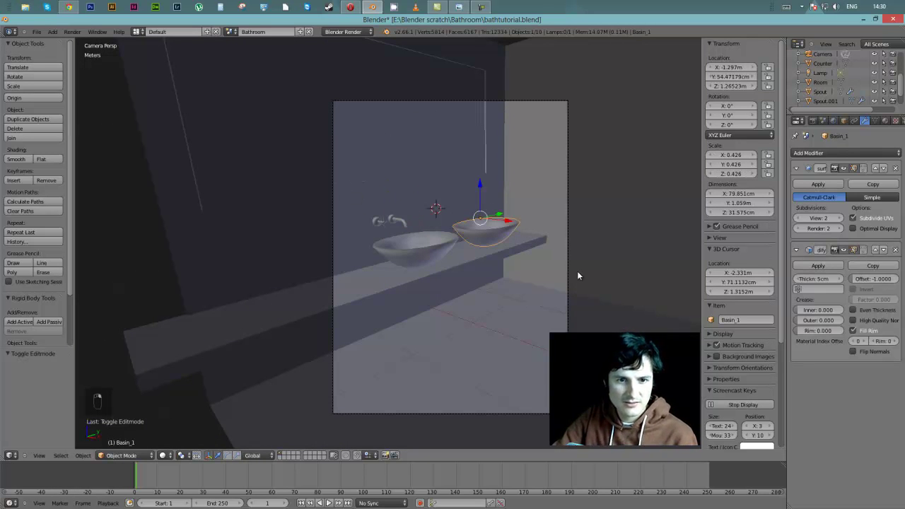
Step: In the right-side wireframe view, duplicate the tap handle about 46.4 cm along Y to the other side of the spout
right_click(384, 221)
mouse_move(384, 221)
middle_down()
mouse_move(417, 216)
mouse_move(383, 236)
mouse_move(371, 218)
middle_up()
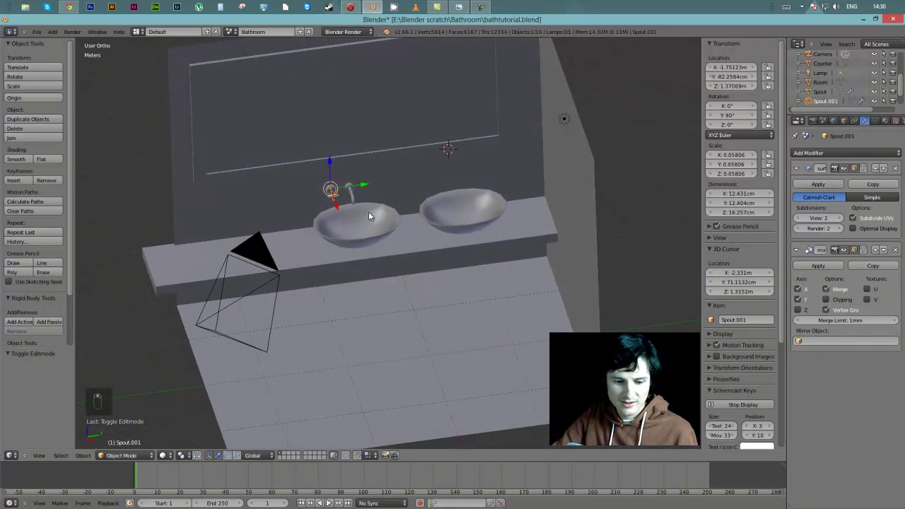
key(KP_3)
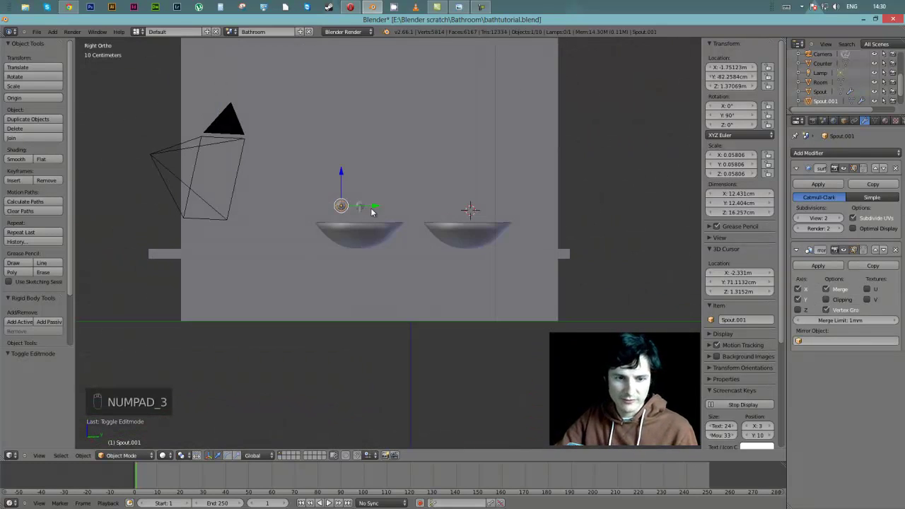
key(z)
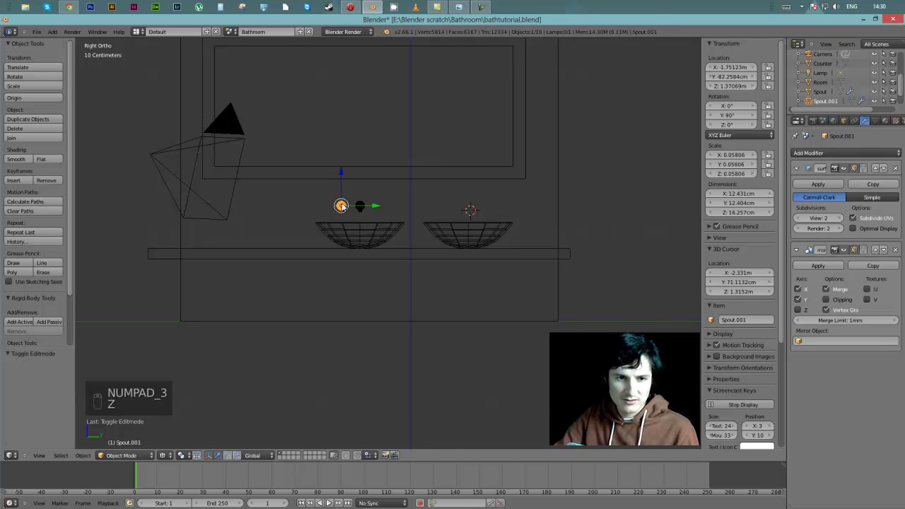
key(shift+d)
middle_click(362, 207)
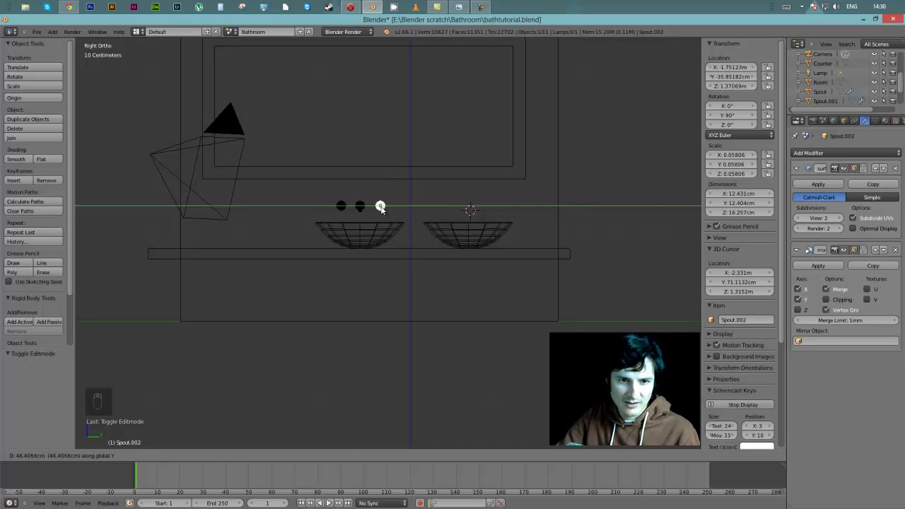
click(380, 206)
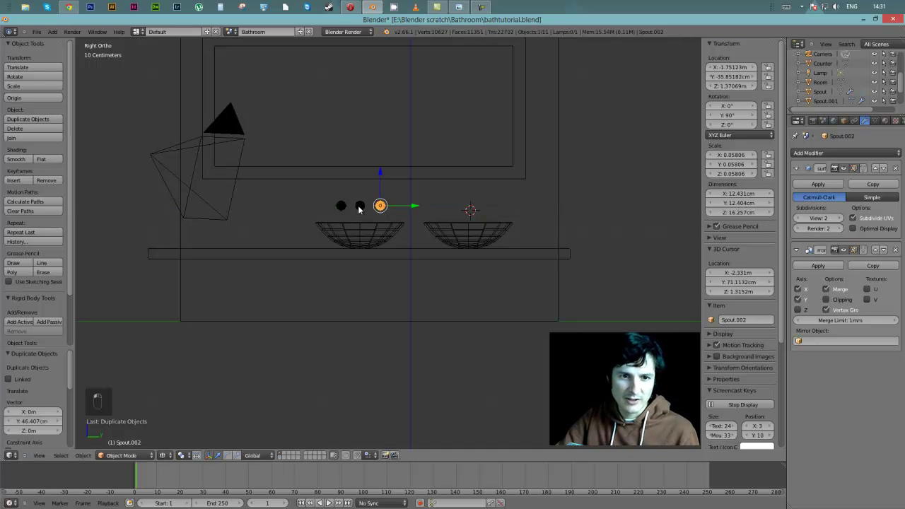
Step: Select the spout and both tap handles and group them as "tapset"
click(360, 206)
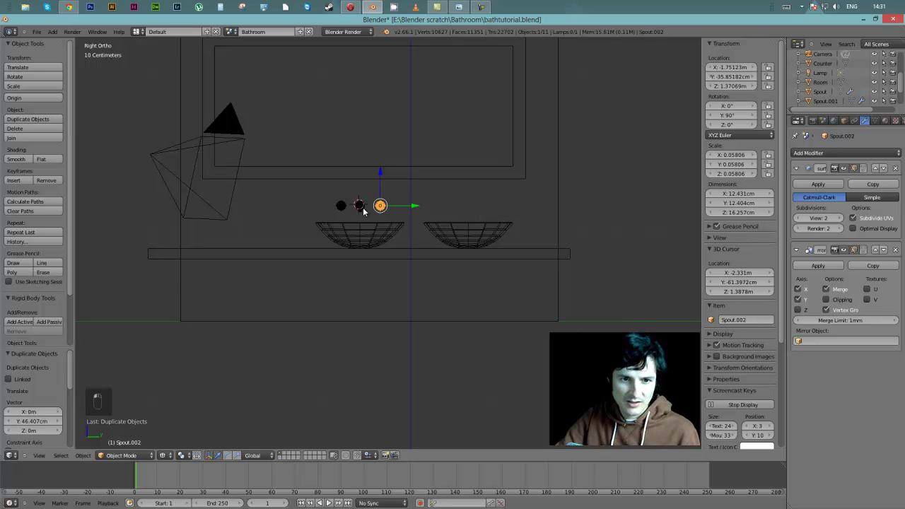
shift+right_click(346, 206)
shift+right_click(383, 207)
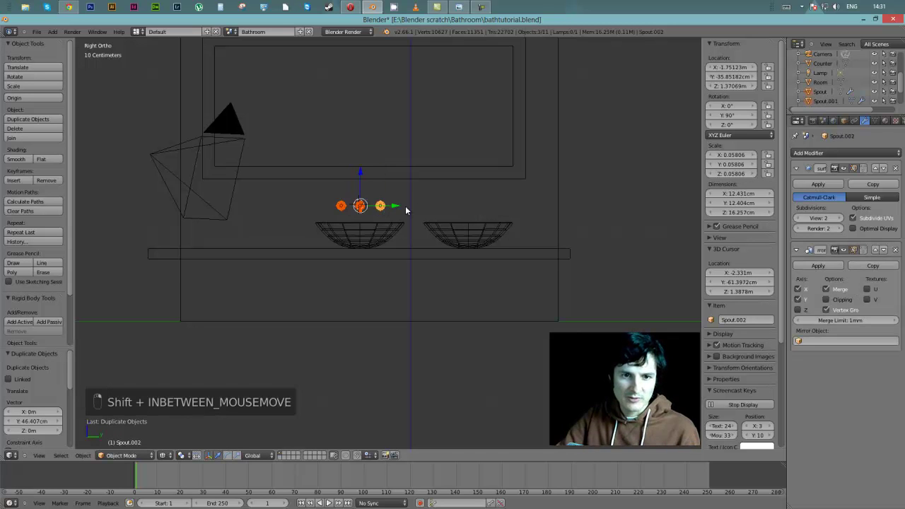
key(ctrl+g)
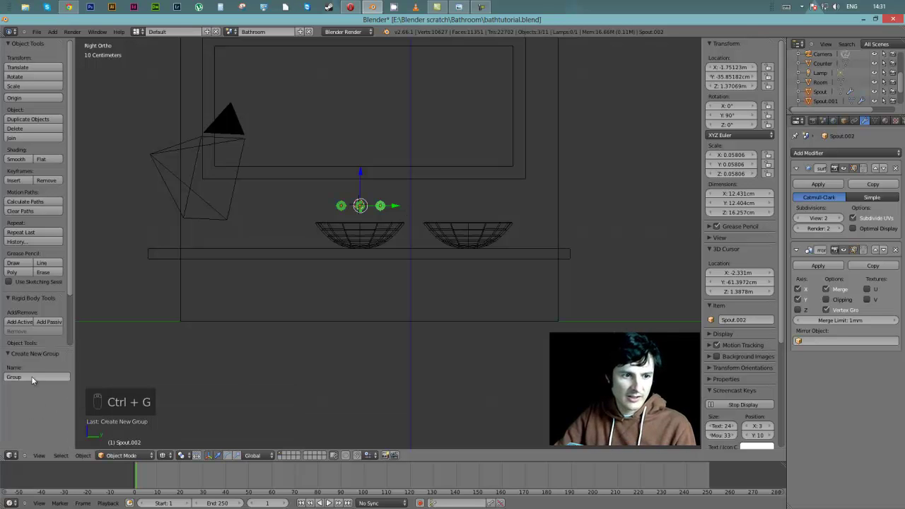
click(33, 377)
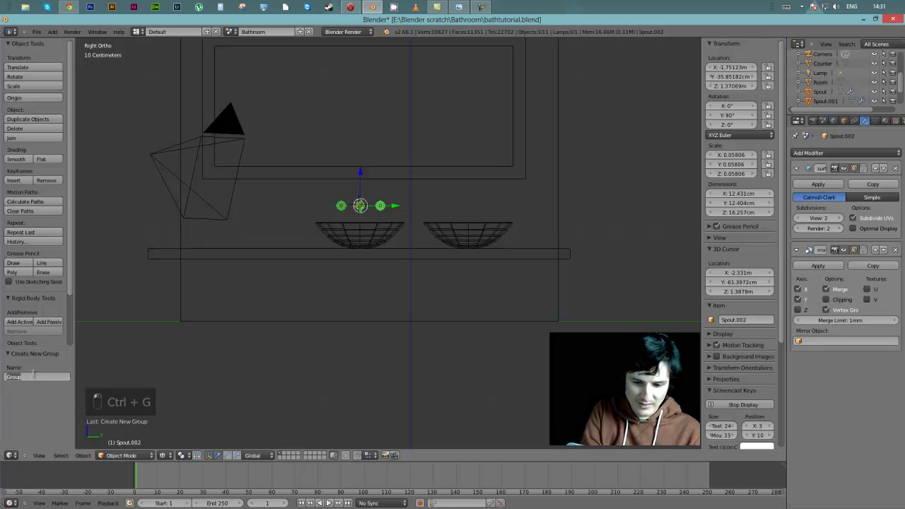
text(set)
key(Return)
Step: Duplicate the selected tap set about 1.286 m along Y above the second basin and check both sets in solid camera view
key(shift+d)
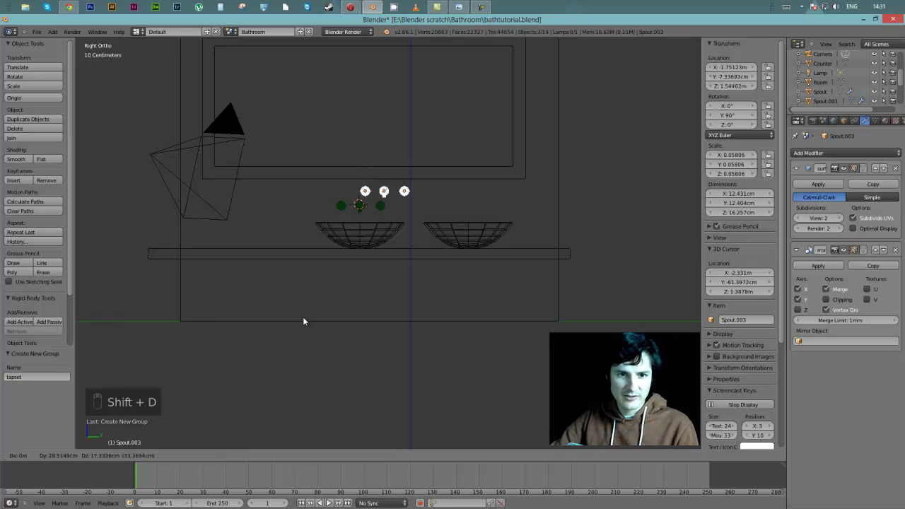
key(y)
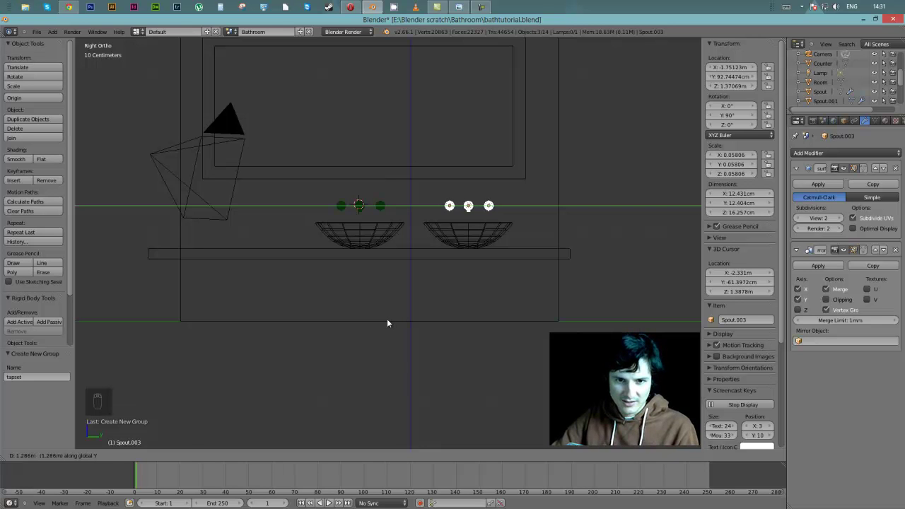
click(387, 319)
key(KP_0)
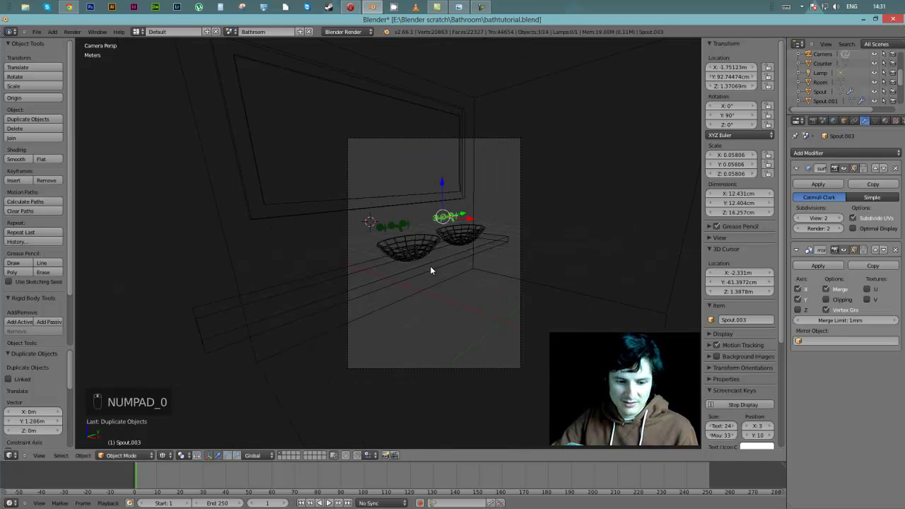
key(z)
scroll(430, 266, up, 3)
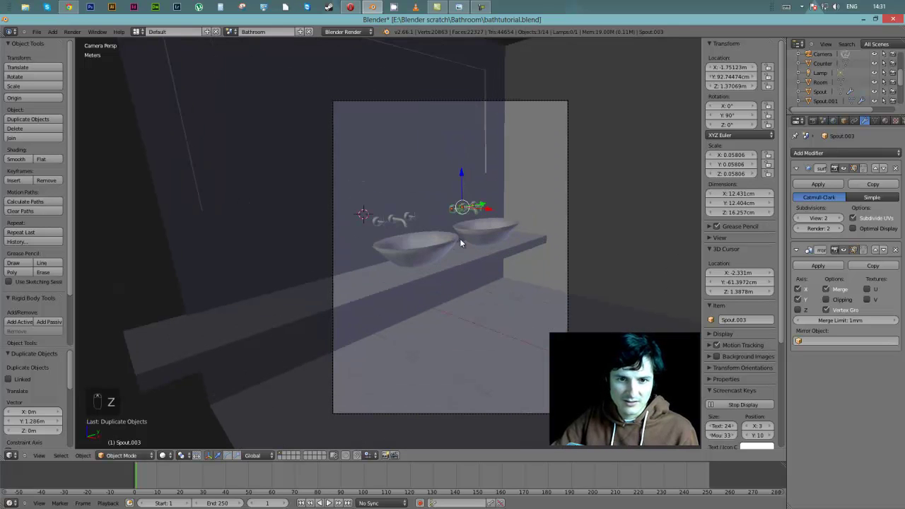
right_click(489, 285)
scroll(492, 283, up, 2)
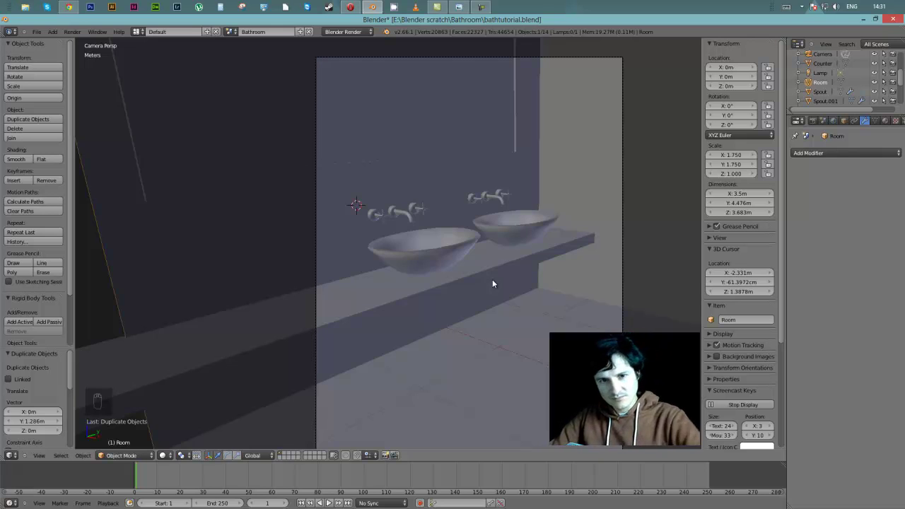
scroll(493, 284, down, 2)
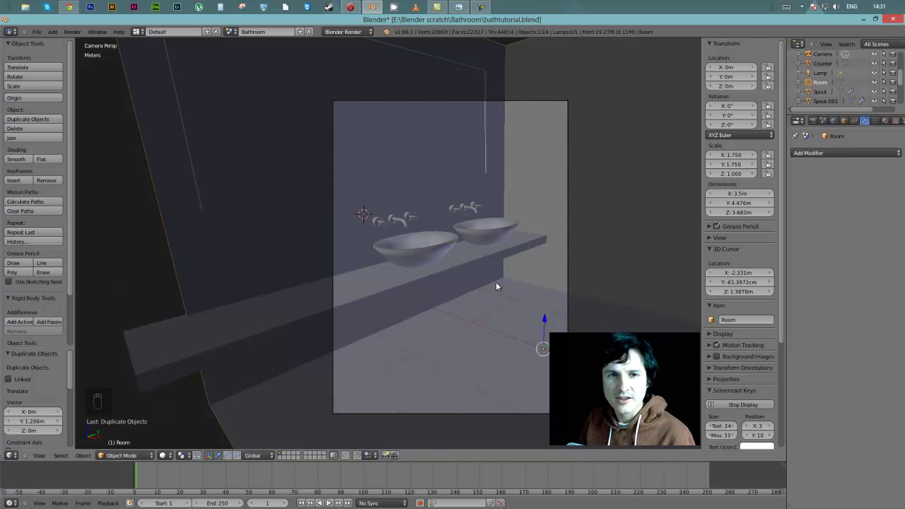
Step: Switch the render engine to Cycles Render and render a still image of the bathroom
click(342, 32)
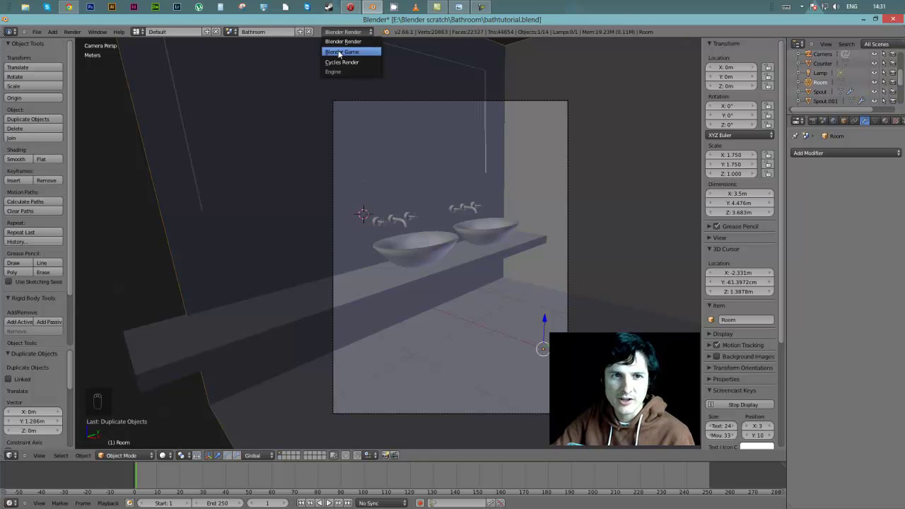
click(344, 41)
click(348, 32)
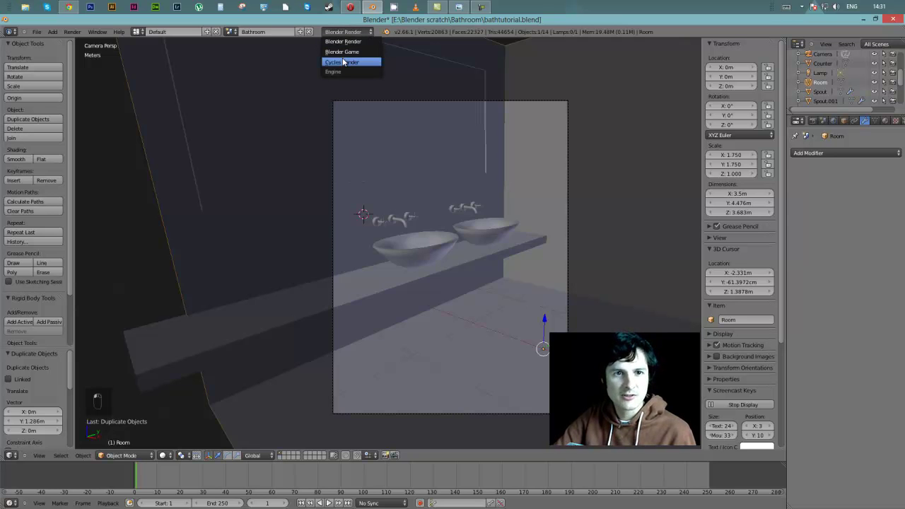
click(373, 59)
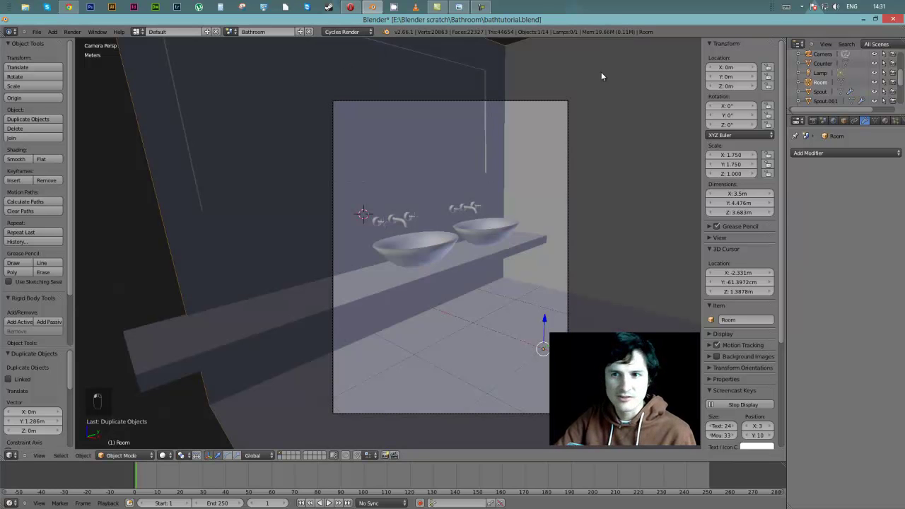
click(815, 122)
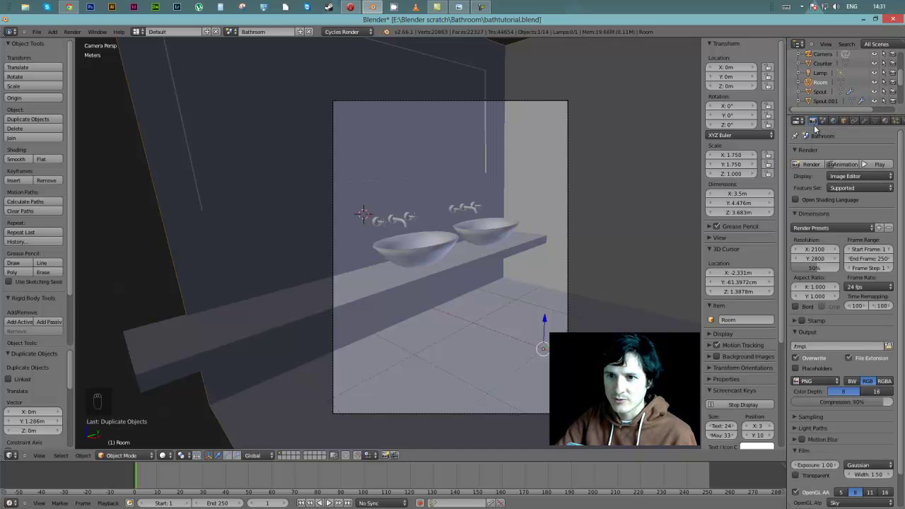
click(811, 164)
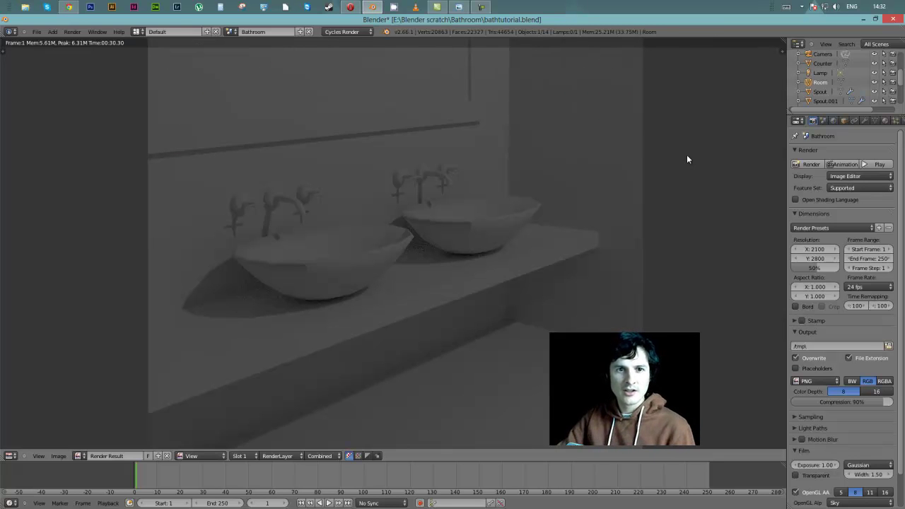
Step: Look over the finished bathroom render, and change the render result's editor back to the 3D View
scroll(488, 192, down, 4)
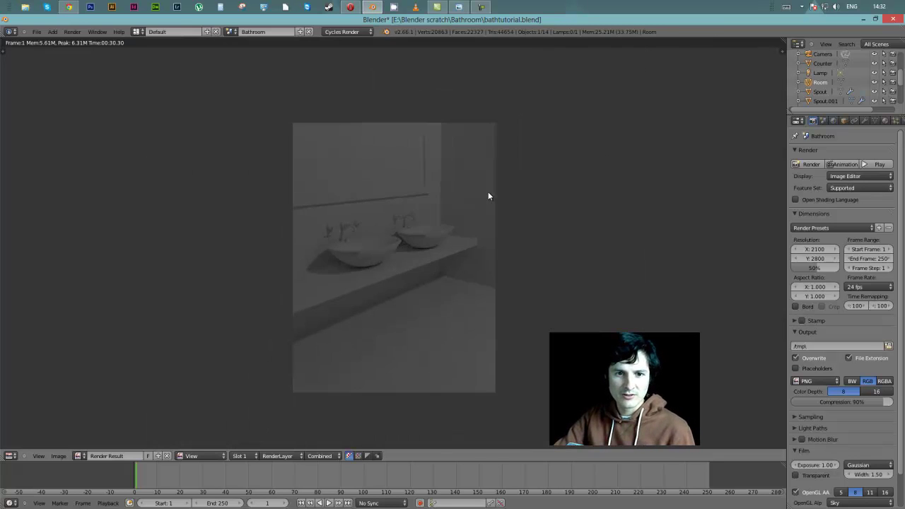
scroll(488, 192, up, 2)
click(79, 456)
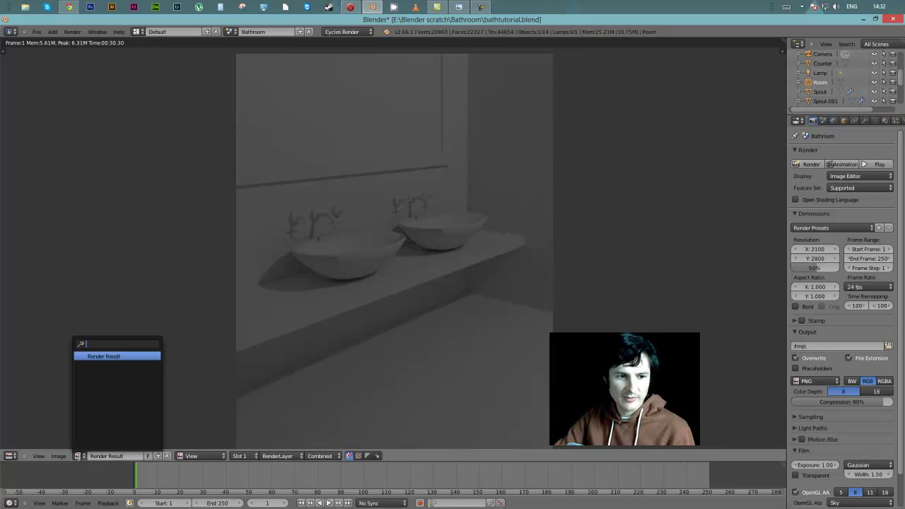
click(77, 456)
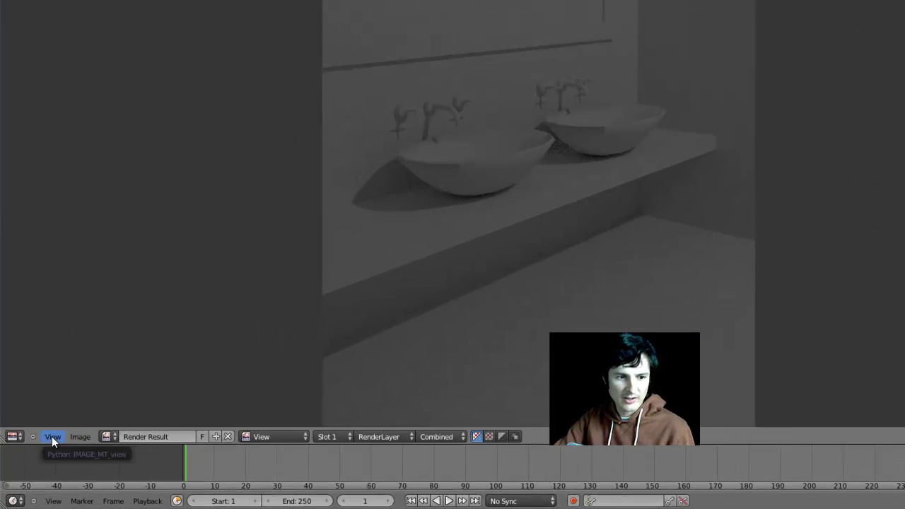
click(58, 455)
click(87, 431)
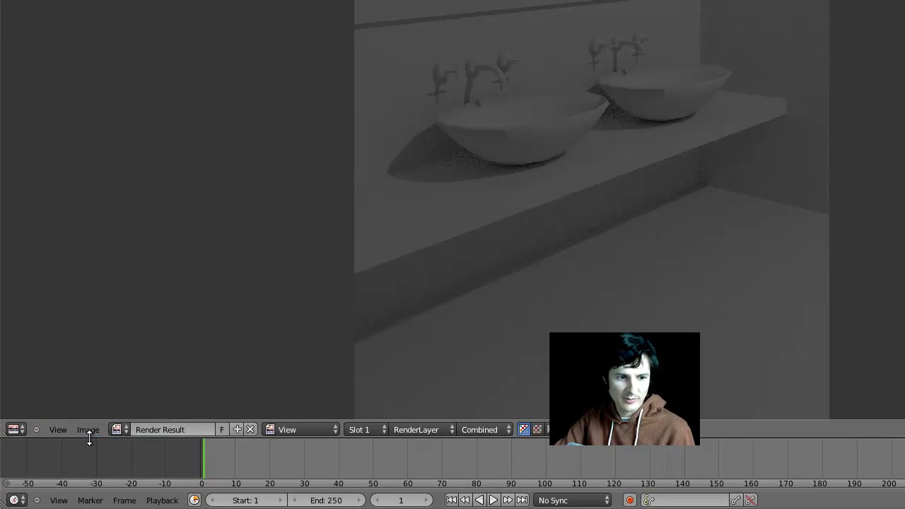
click(15, 429)
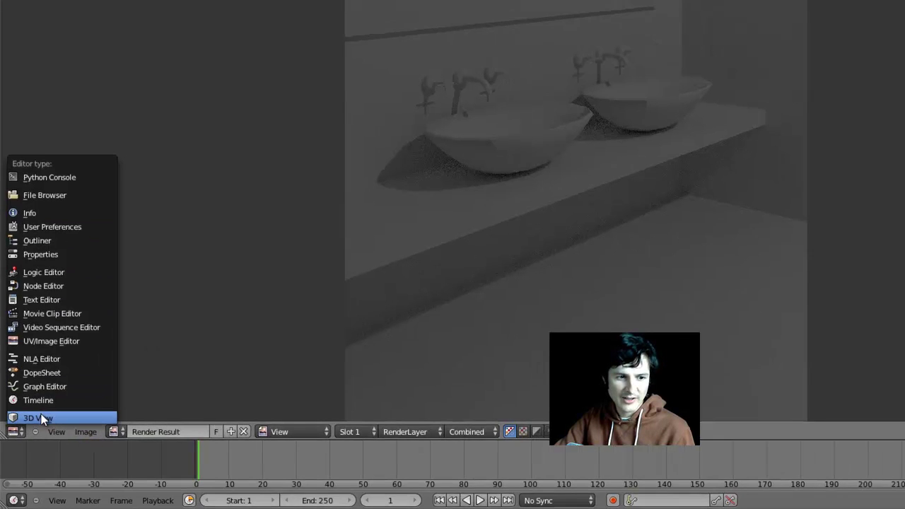
click(37, 415)
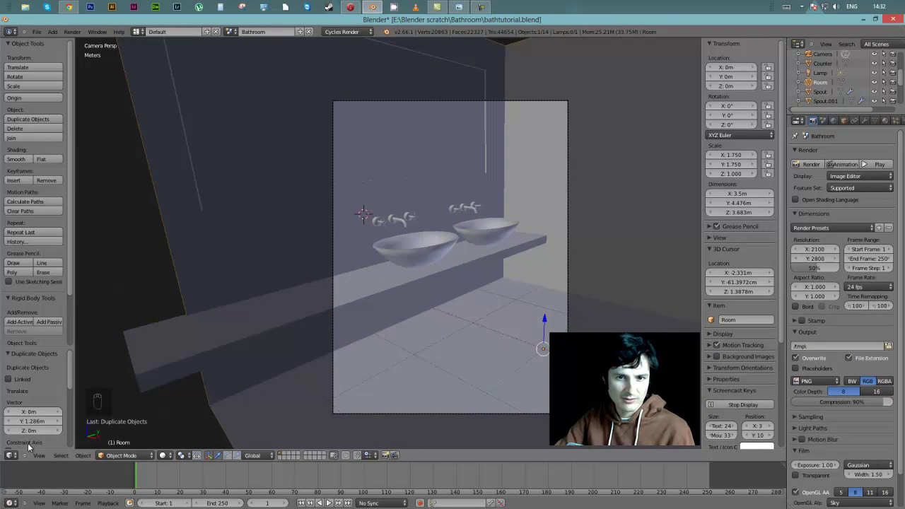
Step: Rotate the nearest tap handle above the front basin about 62.7° around the global X axis
middle_drag(464, 249, 430, 257)
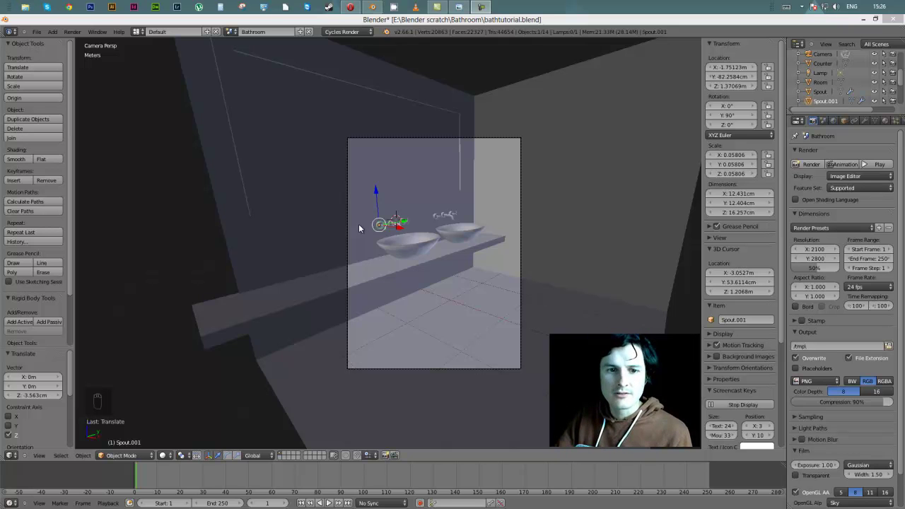
click(435, 225)
scroll(420, 226, up, 6)
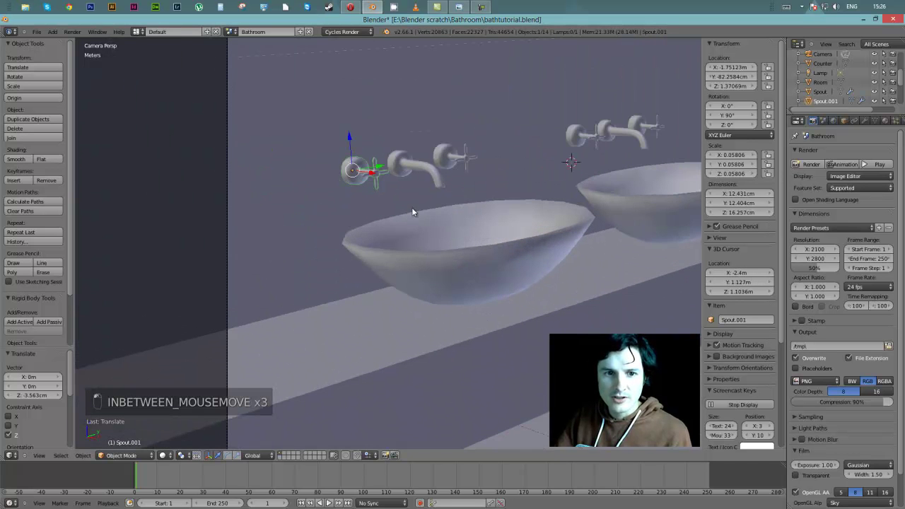
shift+middle_drag(411, 197, 536, 261)
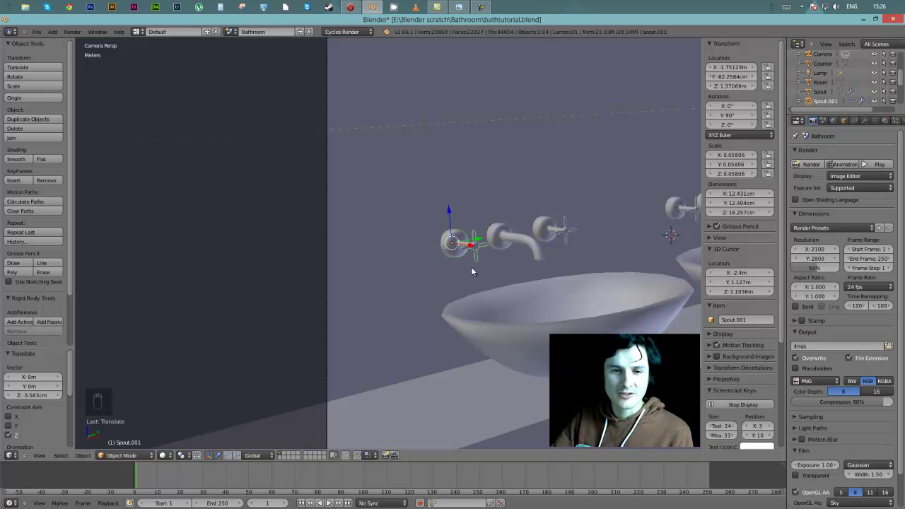
shift+middle_drag(578, 253, 478, 266)
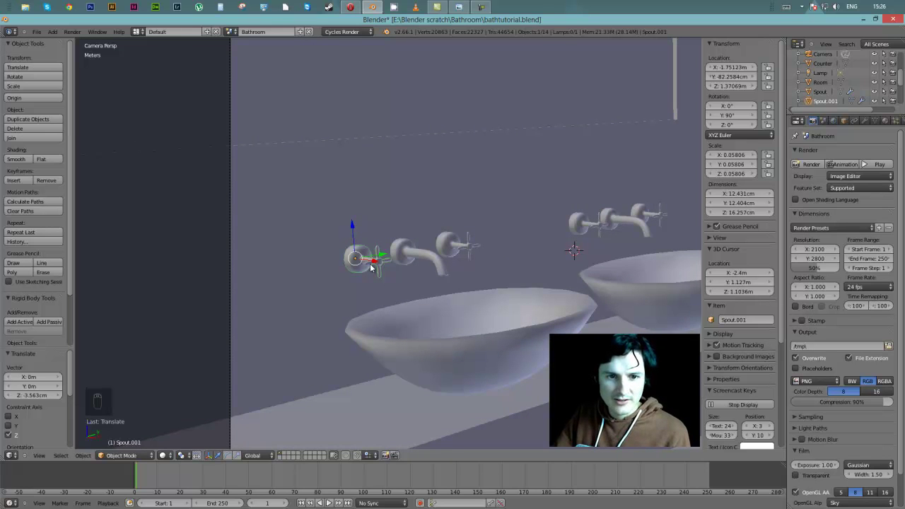
key(r)
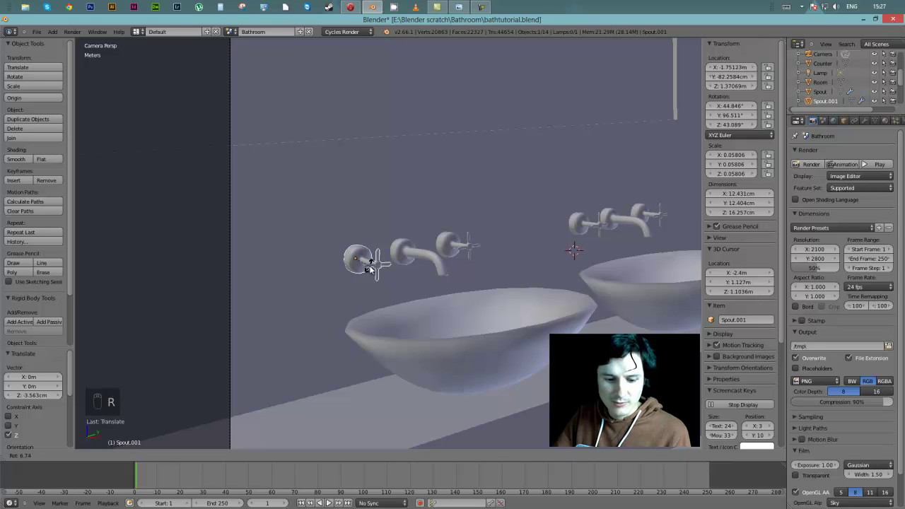
key(x)
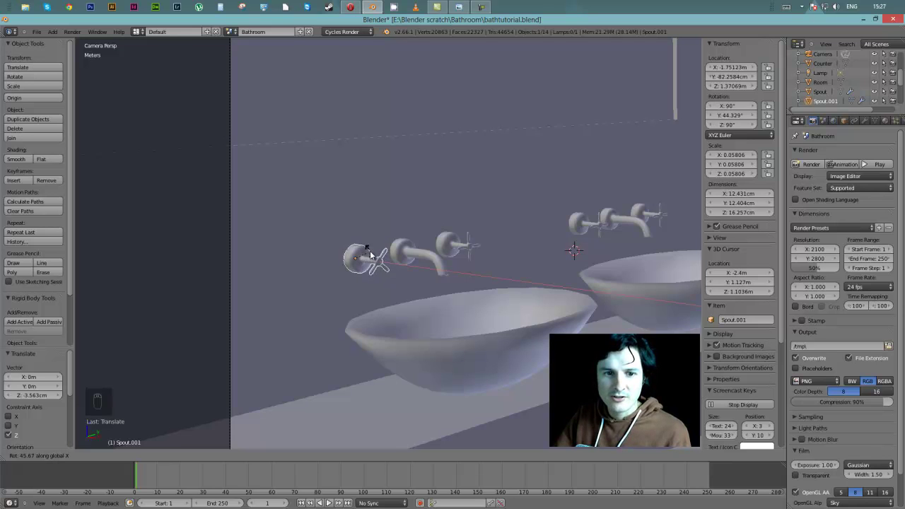
click(364, 248)
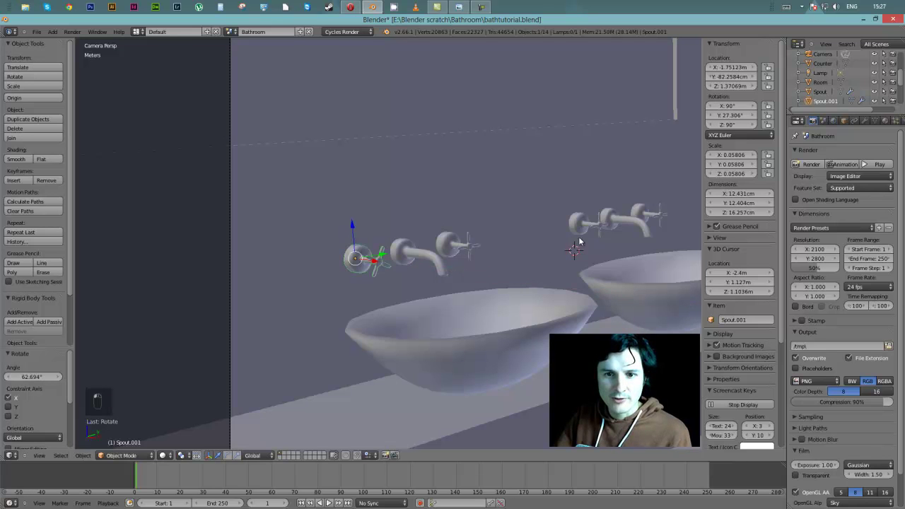
Step: Rotate the nearer handle of the rear basin's tap set about 51.2° around the global X axis
right_click(598, 225)
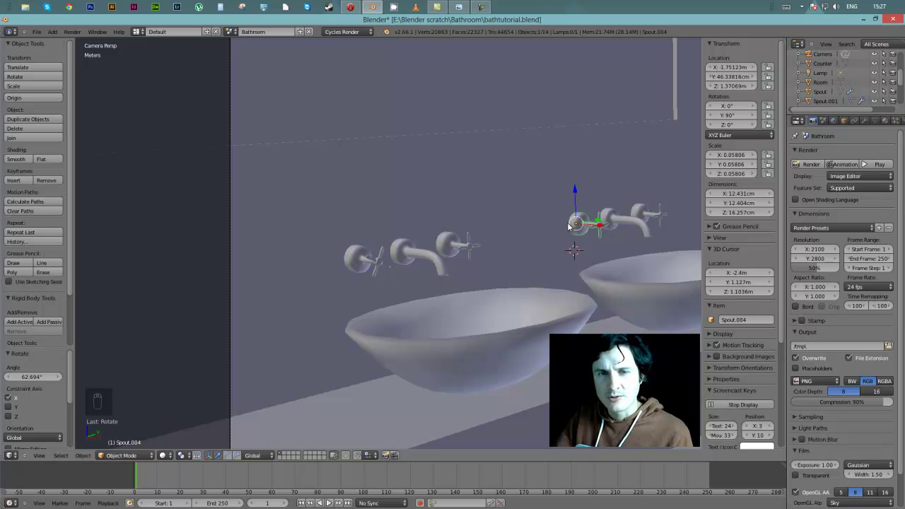
key(r)
key(x)
click(636, 220)
Step: Rotate the far handle of the rear basin's tap set about -11.9° around the global X axis
right_click(662, 215)
key(r)
key(x)
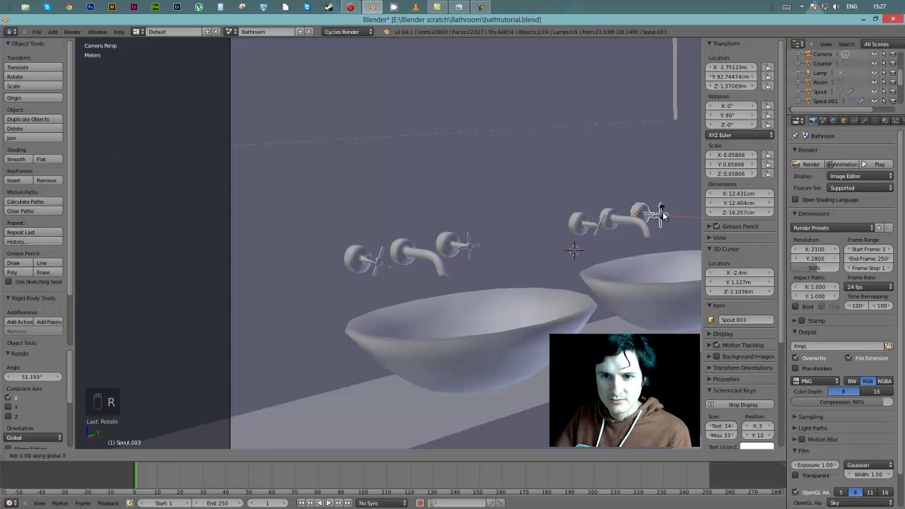
click(662, 221)
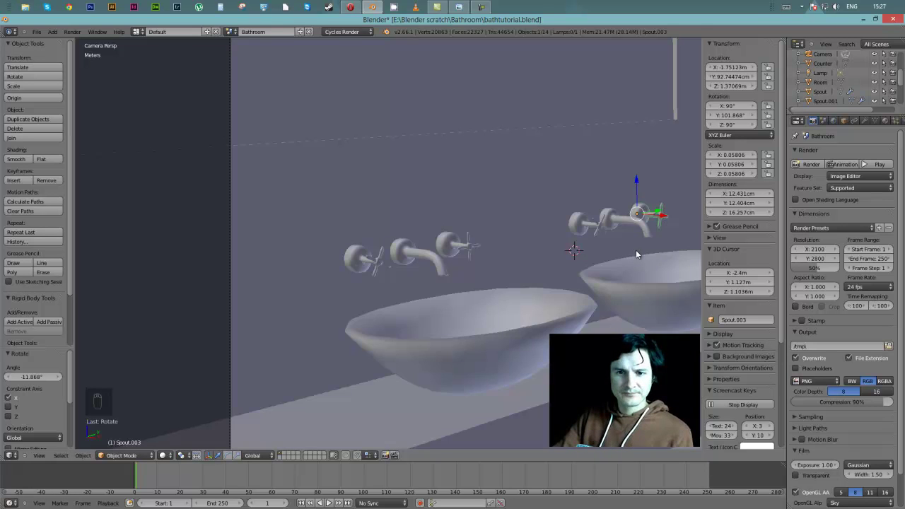
Step: Select the camera and tilt it upward about 7.1° around its local X axis
scroll(635, 250, down, 5)
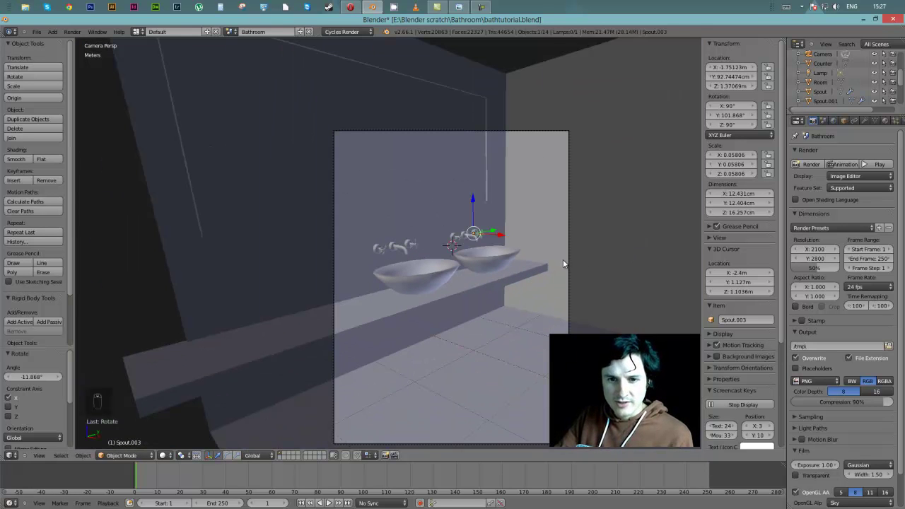
right_click(568, 255)
scroll(568, 255, down, 3)
scroll(481, 256, up, 3)
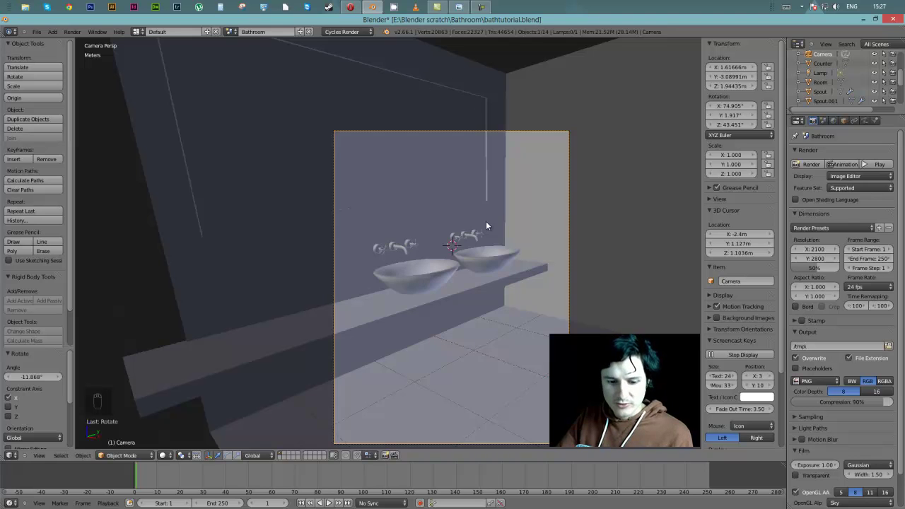
key(r)
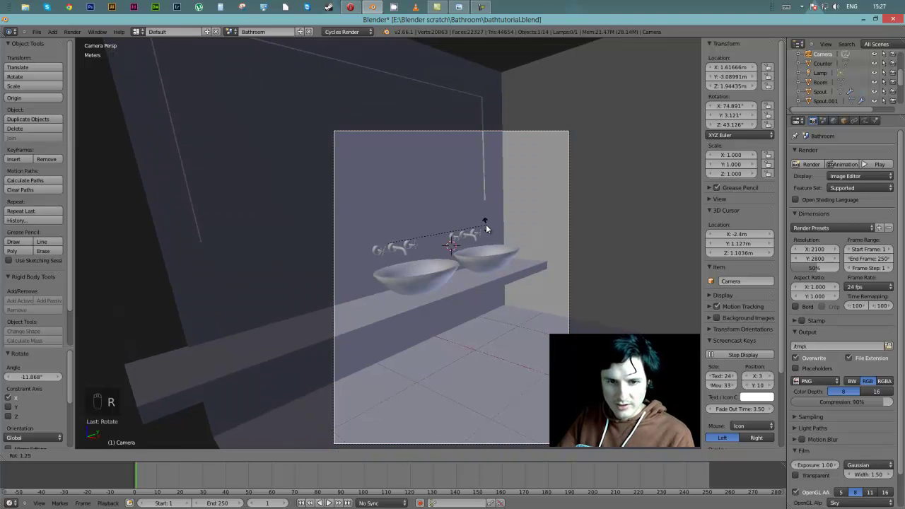
key(x)
key(x)
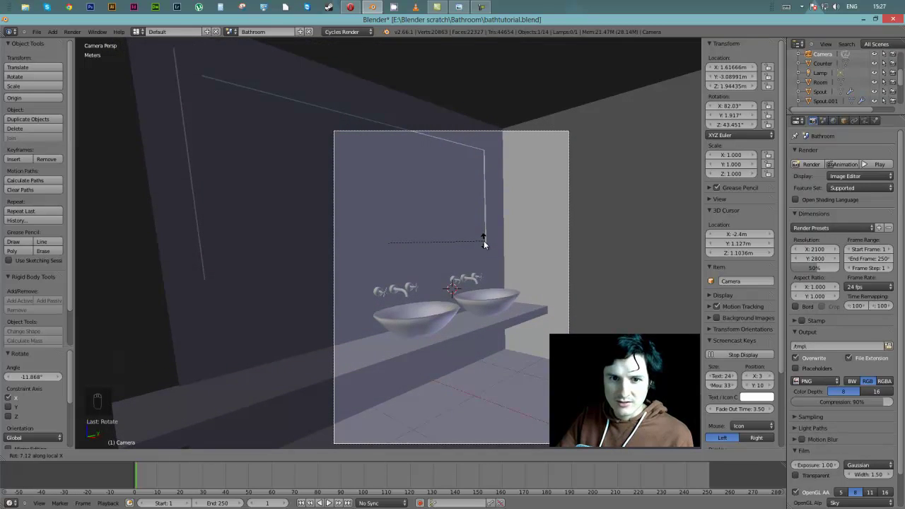
click(484, 244)
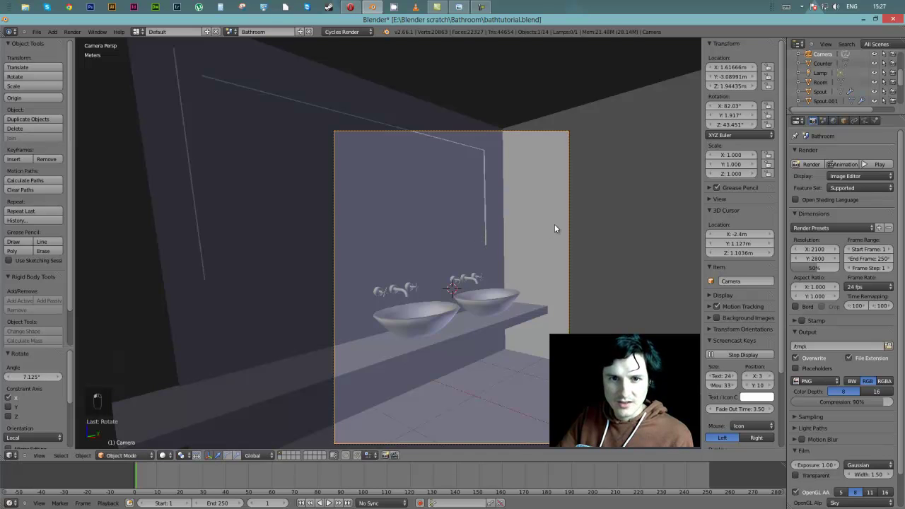
Step: Raise the three top corner vertices of the Room mesh about 1.17 m along Z and return to object mode in camera view
right_click(554, 224)
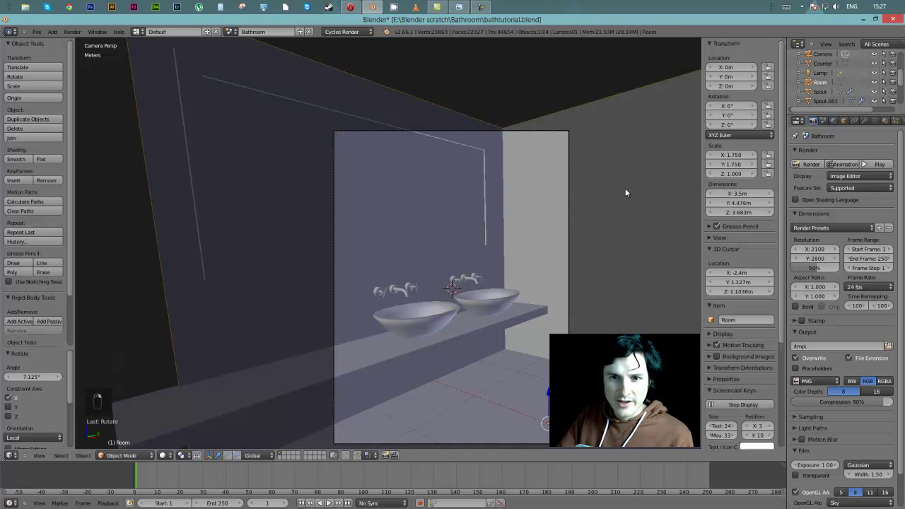
key(KP_0)
key(KP_Decimal)
middle_drag(489, 199, 354, 90)
key(Tab)
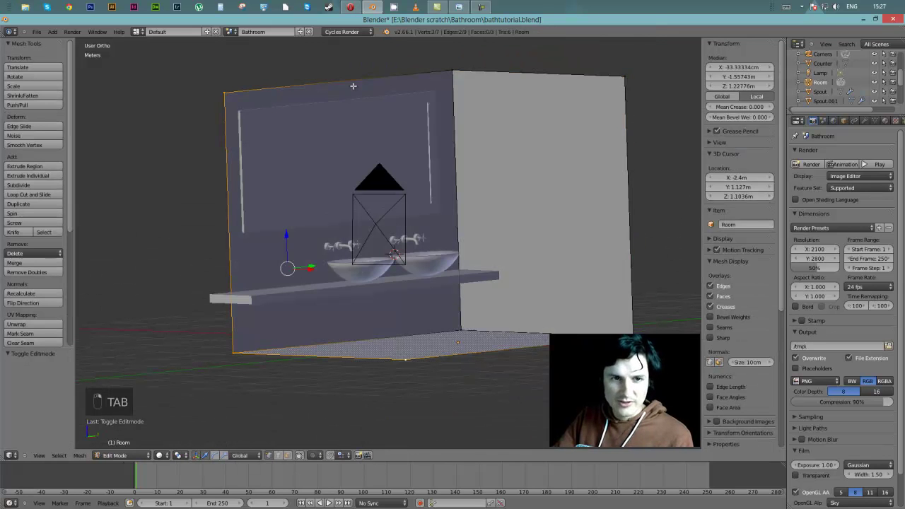
right_click(225, 91)
shift+right_click(458, 71)
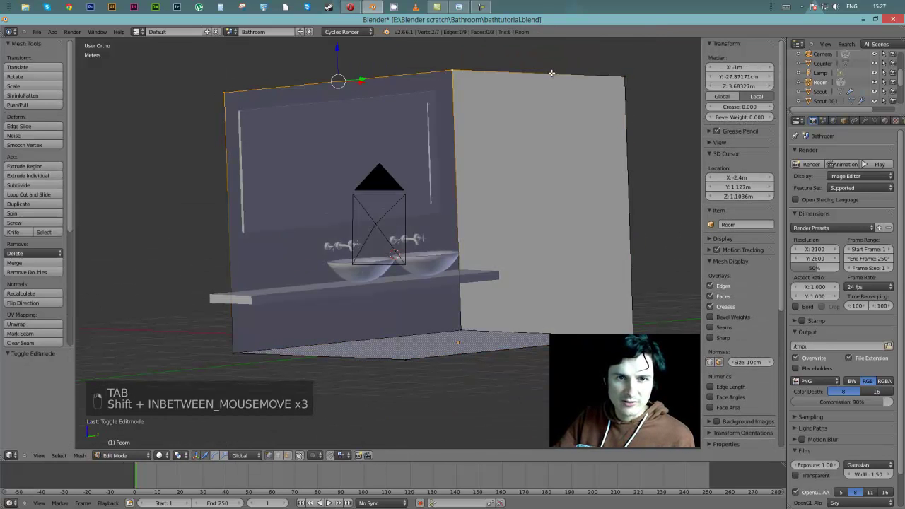
shift+right_click(625, 76)
scroll(410, 106, down, 3)
drag(413, 114, 413, 65)
middle_drag(413, 65, 444, 125)
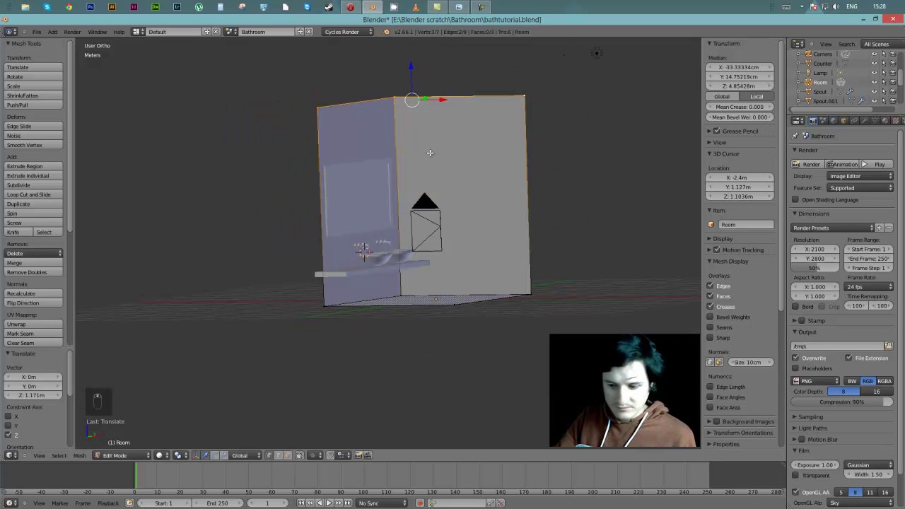
key(KP_0)
scroll(415, 239, up, 5)
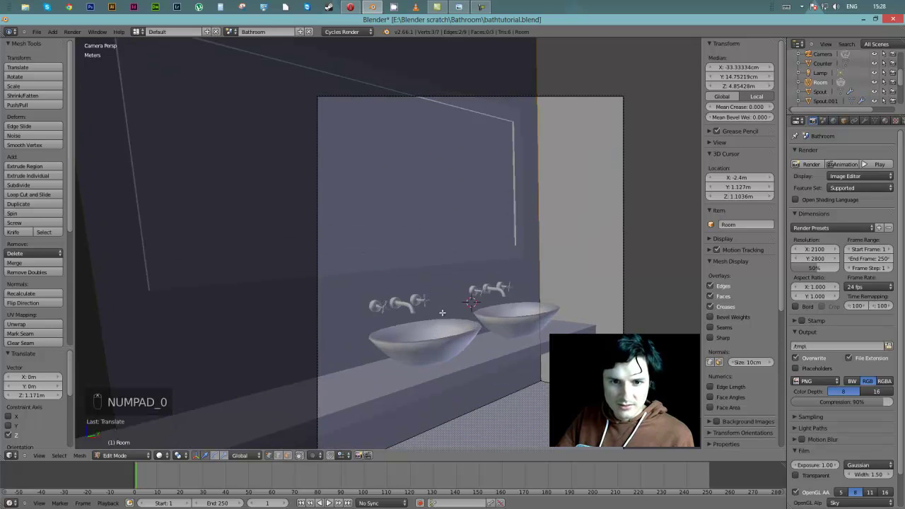
scroll(442, 312, down, 2)
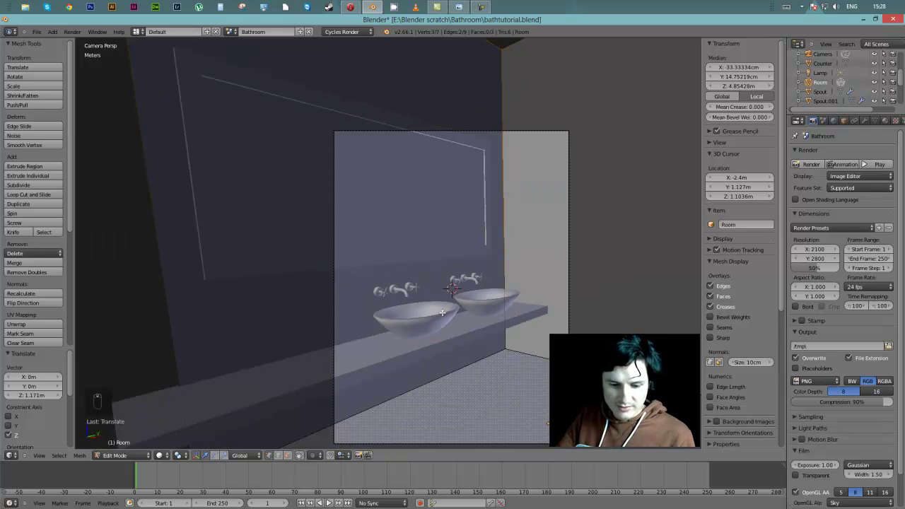
key(Tab)
Step: Select the camera and move it up about 27.1 cm along Z
right_click(568, 269)
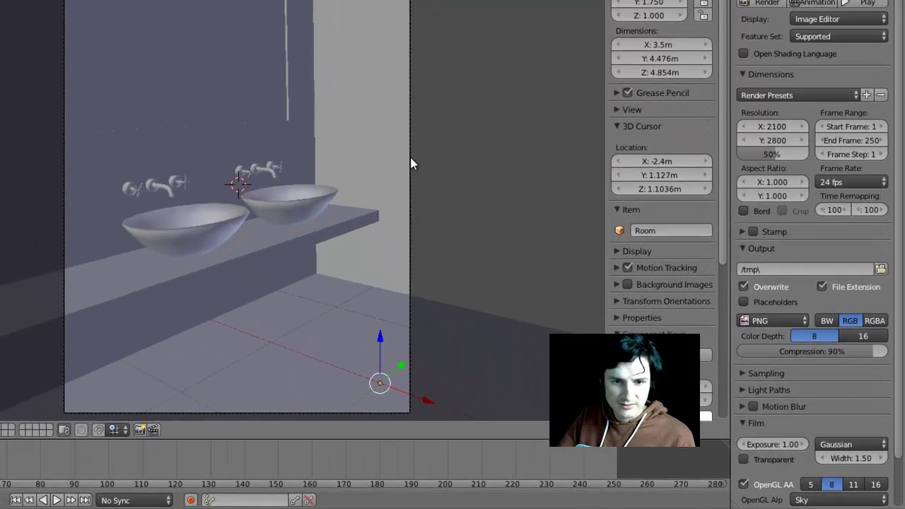
key(shift+f)
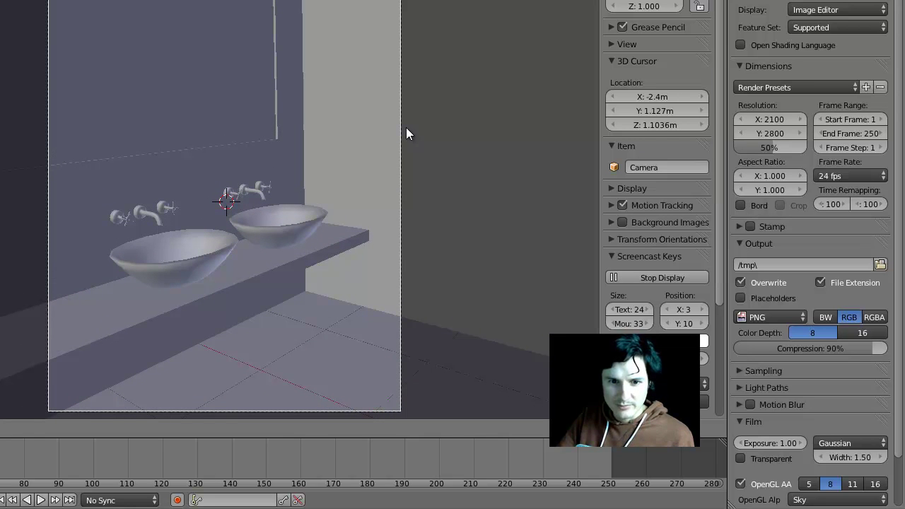
click(406, 128)
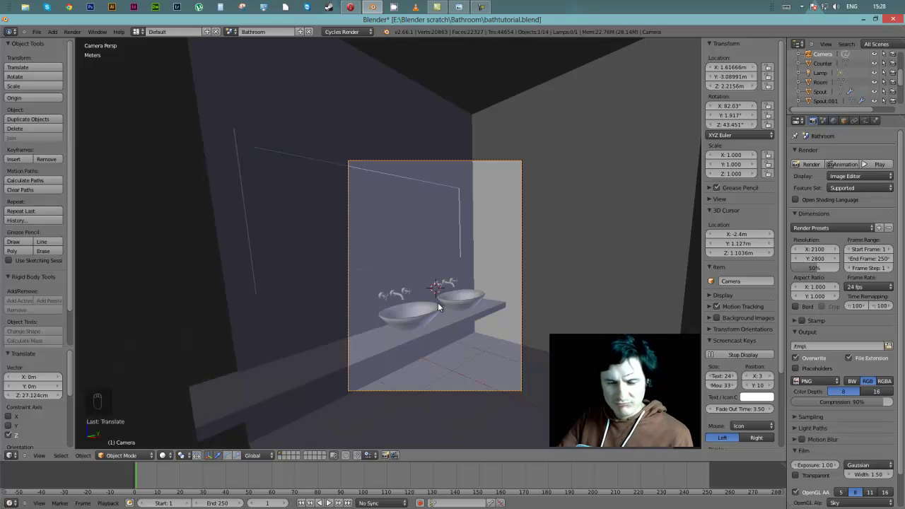
Step: Roll the camera about -0.96° around its viewing axis
scroll(497, 209, up, 3)
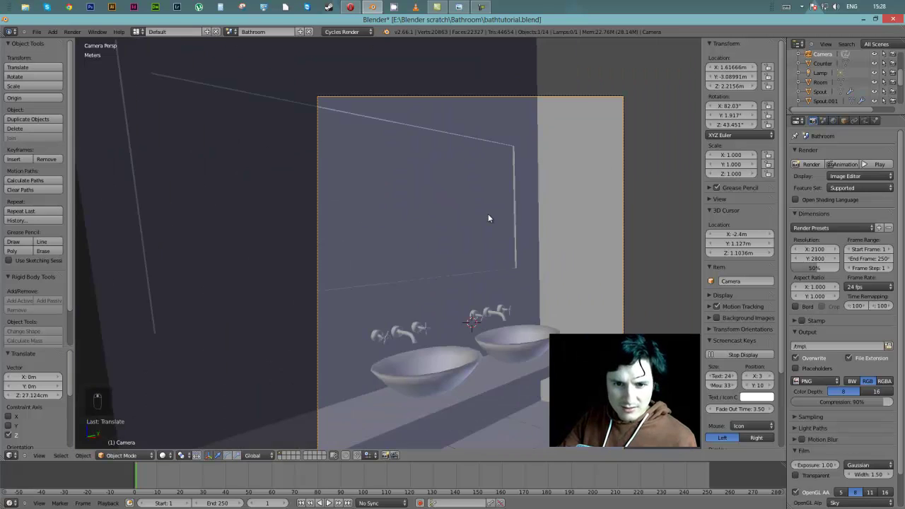
scroll(487, 216, down, 2)
key(r)
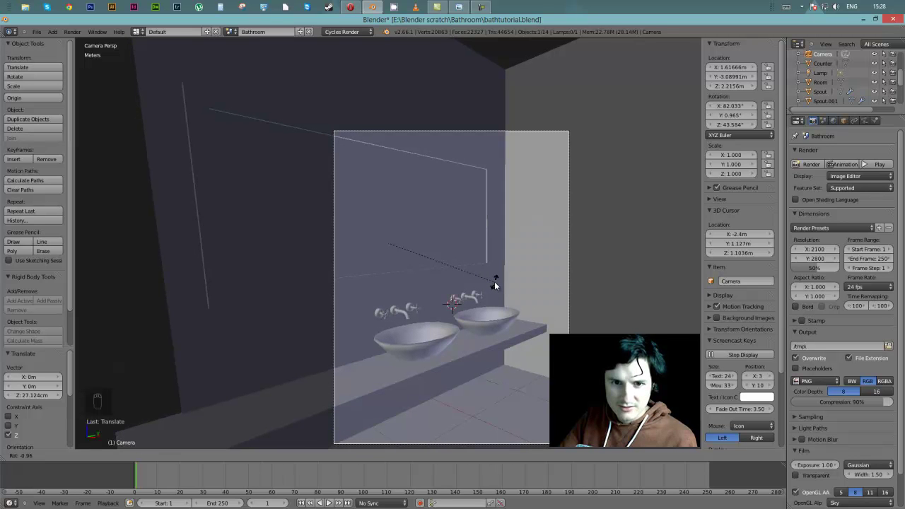
click(495, 283)
Step: Examine the room and the camera's placement from both inside and outside the camera view
scroll(494, 282, down, 5)
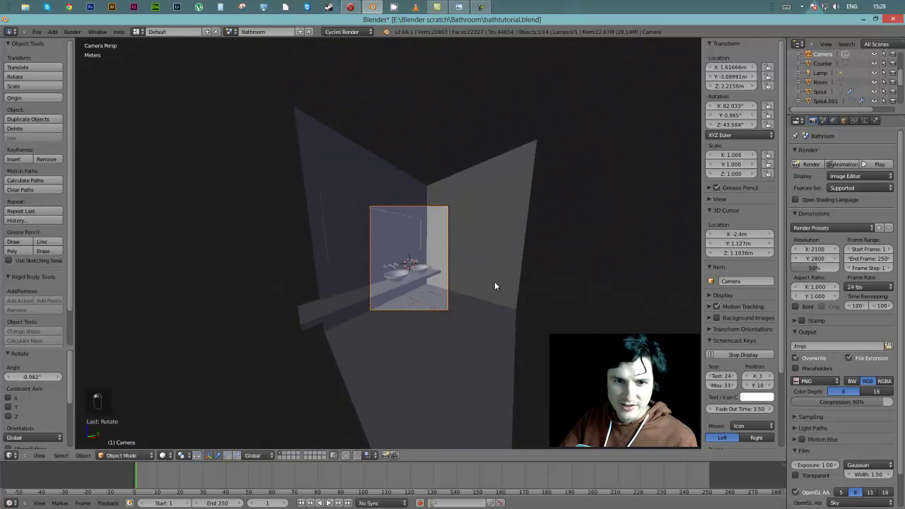
scroll(495, 283, up, 5)
scroll(494, 282, up, 2)
key(KP_0)
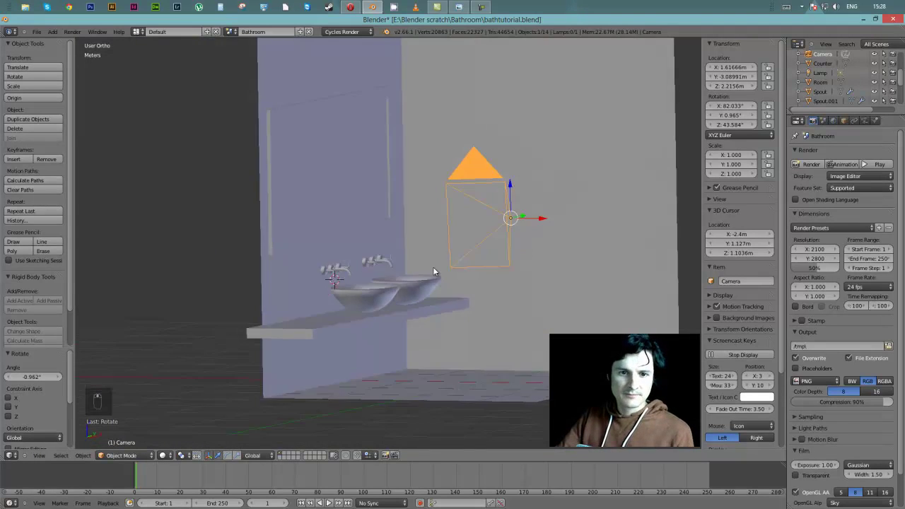
middle_drag(433, 270, 434, 302)
scroll(414, 276, up, 3)
key(KP_0)
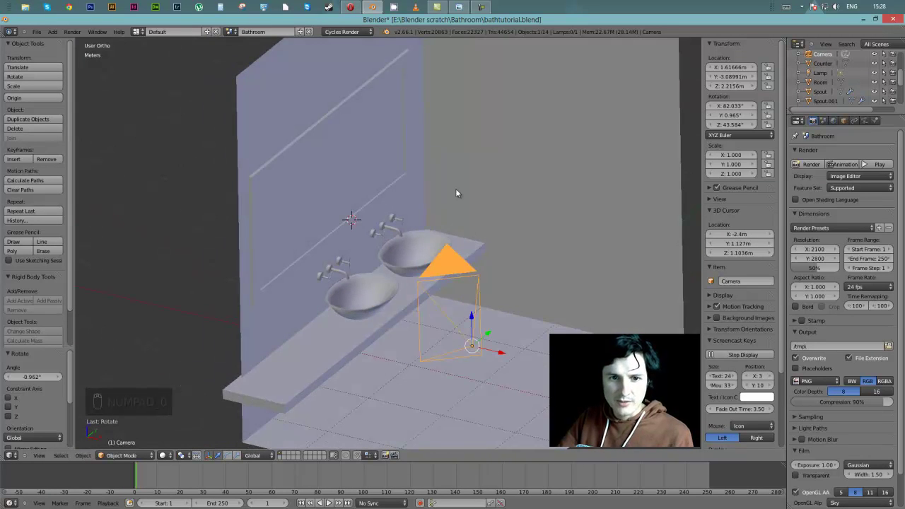
Step: Show the scene as wireframe in front view and add a mesh plane at the 3D cursor
scroll(440, 217, up, 4)
scroll(456, 207, down, 2)
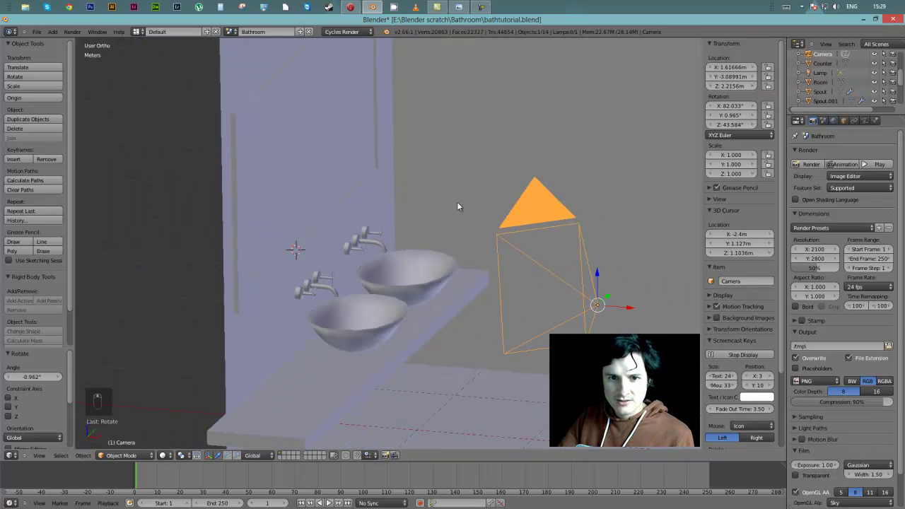
key(KP_1)
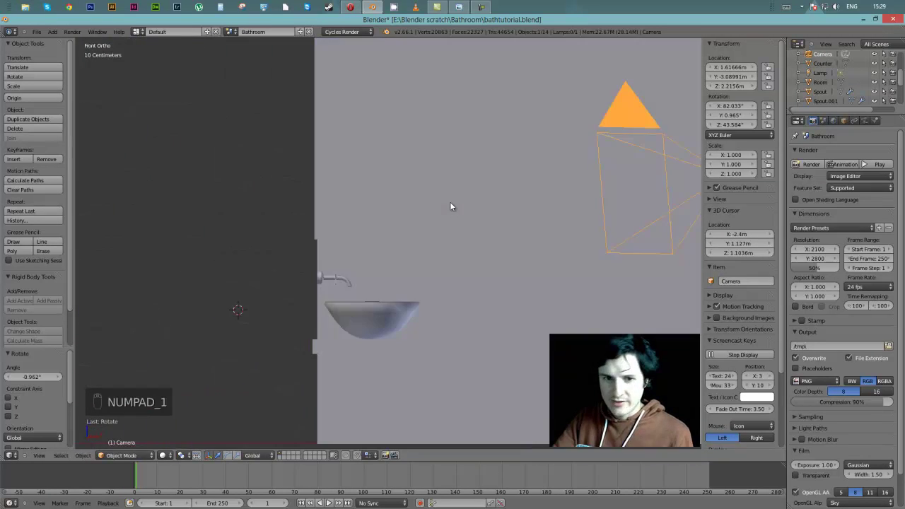
key(z)
key(shift+a)
mouse_move(361, 277)
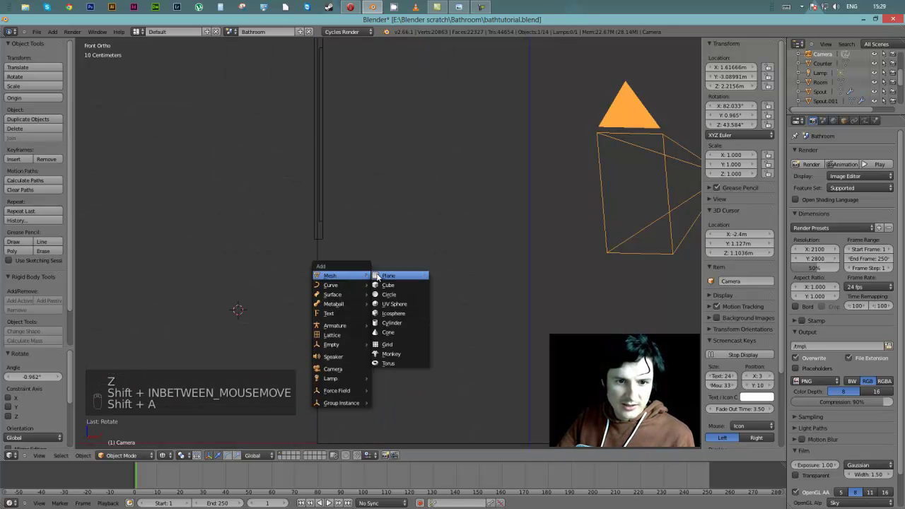
click(377, 276)
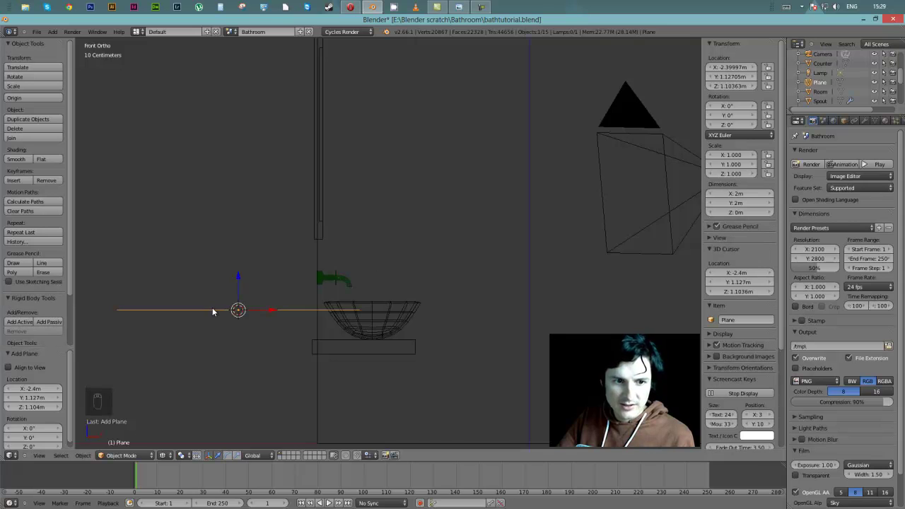
Step: Set the plane's rotation to 90° on Y and 90° on X
click(731, 115)
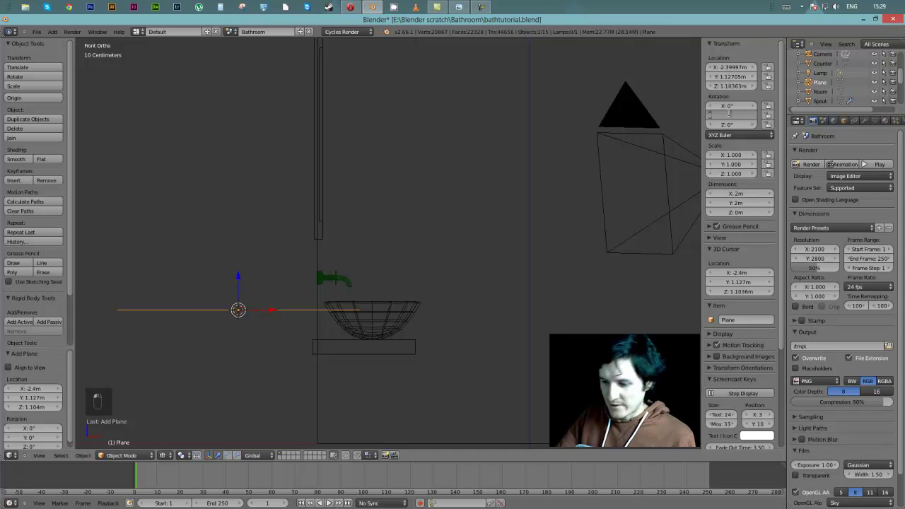
key(Return)
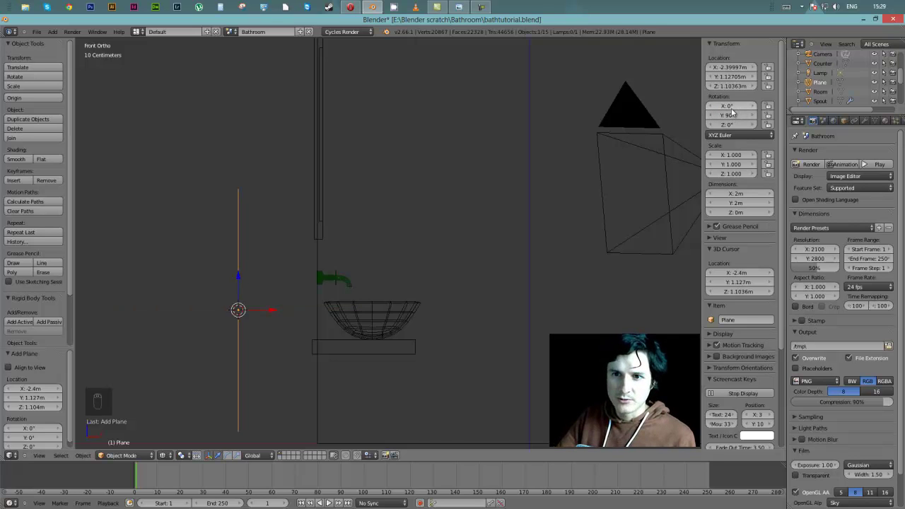
click(732, 106)
text(90)
key(Return)
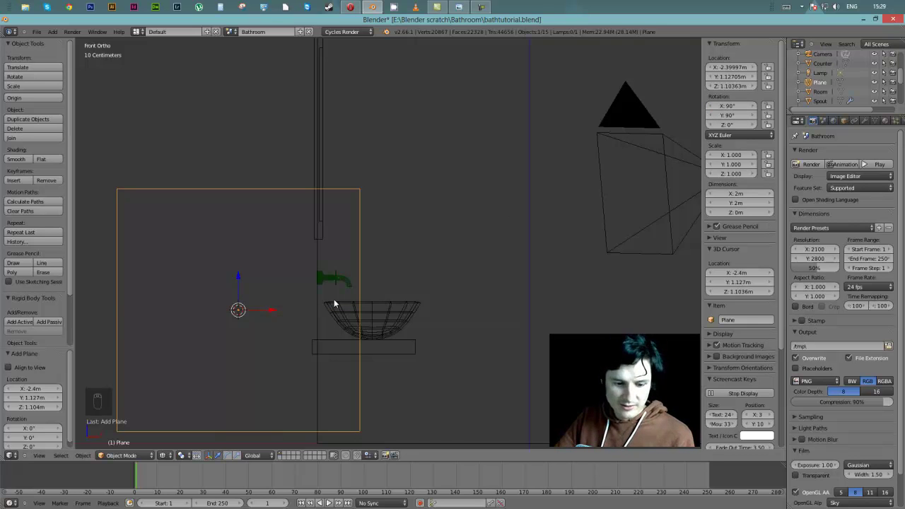
Step: Scale the plane down to about 0.087 overall and stretch it by about 1.56 along X
key(s)
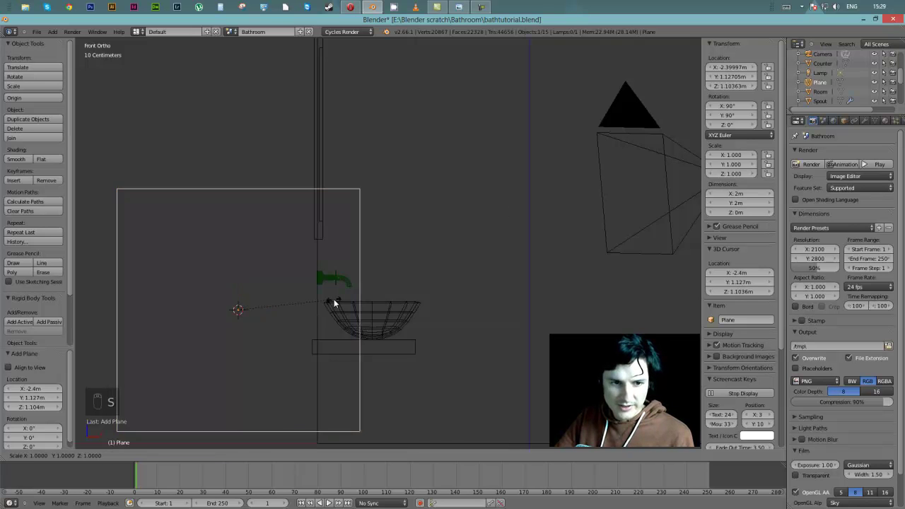
click(245, 316)
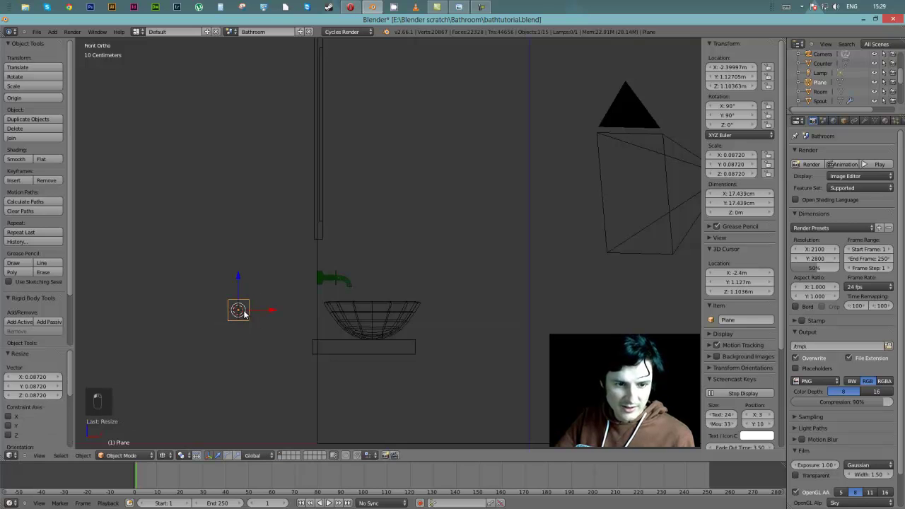
key(s)
key(x)
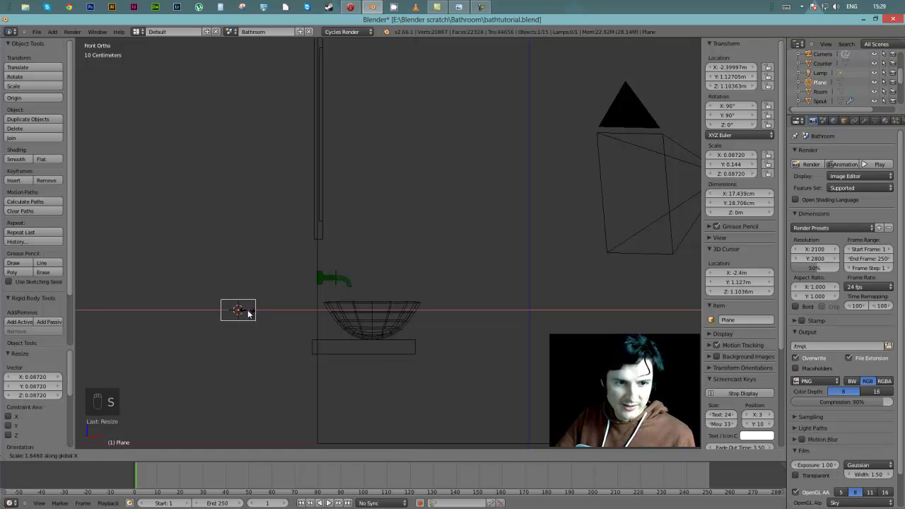
click(248, 313)
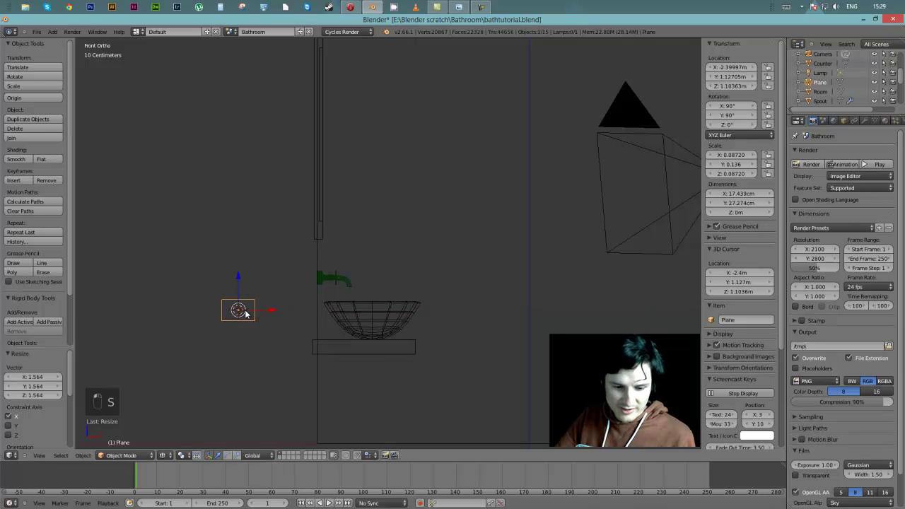
Step: Move the plane about 1.31 m along X and 28.4 cm up along Z above the basin, and scale it by 0.8
key(g)
key(x)
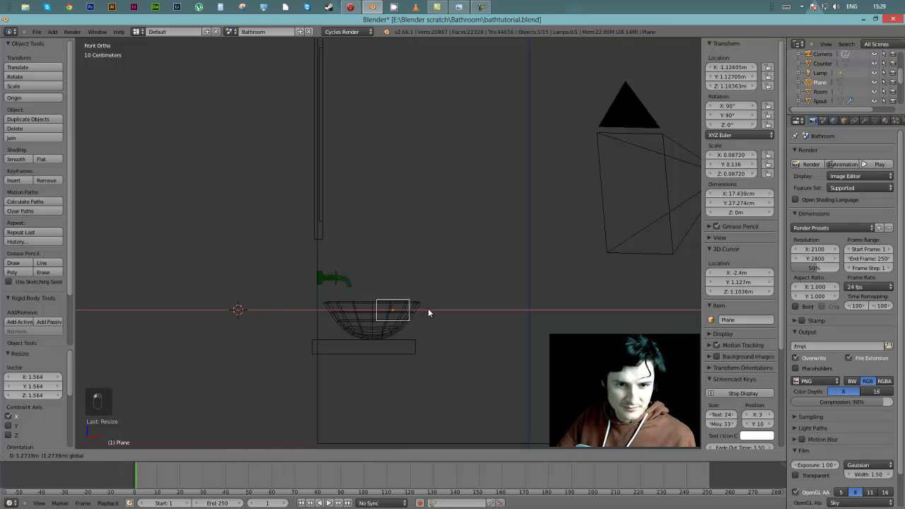
click(430, 309)
key(g)
key(z)
click(398, 255)
key(s)
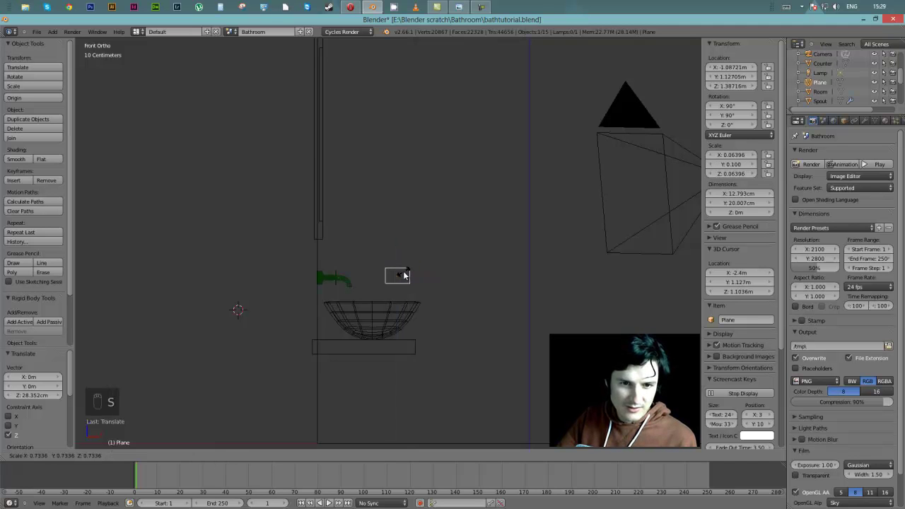
click(403, 273)
Step: Move the plane about 59.6 cm along Y towards the back wall and check its placement through the camera
middle_drag(408, 271, 412, 278)
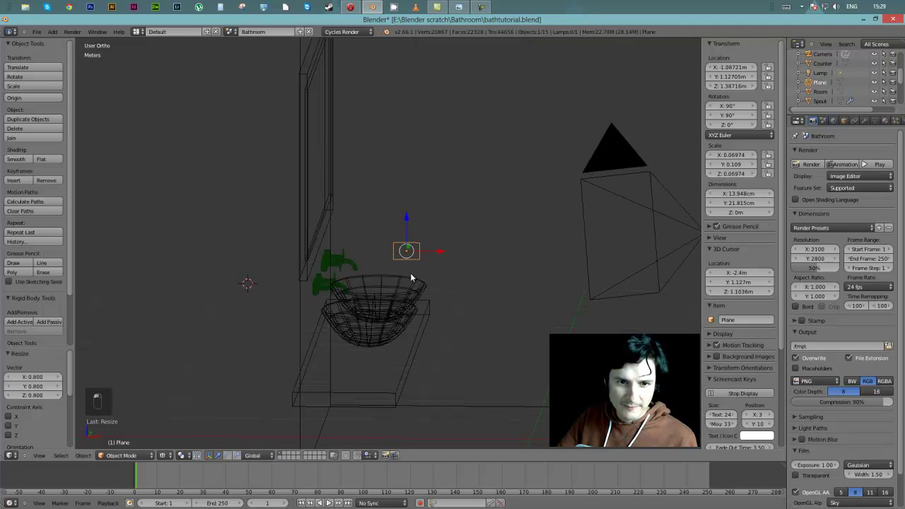
scroll(416, 273, down, 4)
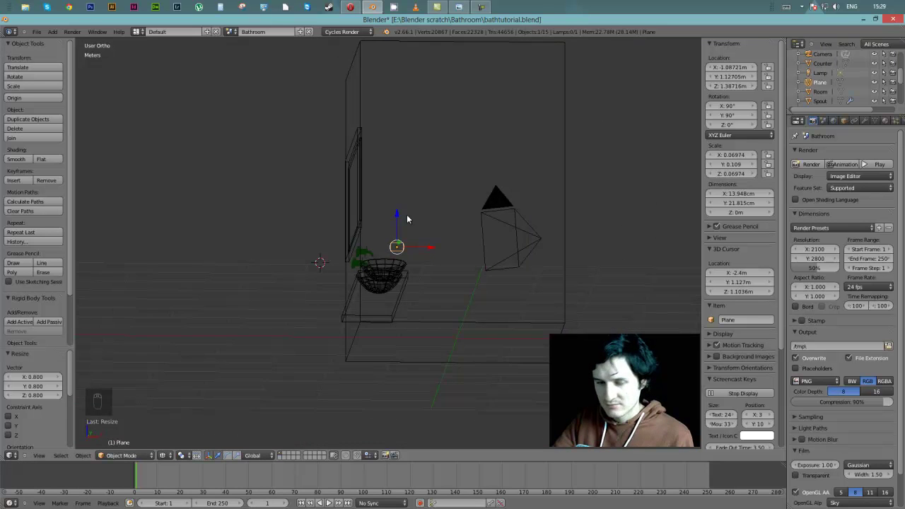
key(KP_1)
key(KP_3)
drag(499, 260, 535, 260)
middle_drag(449, 261, 538, 260)
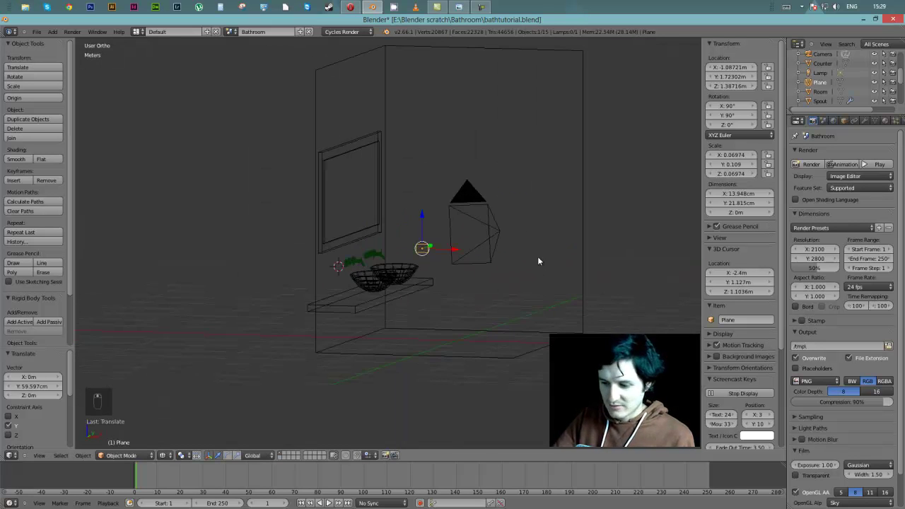
key(KP_0)
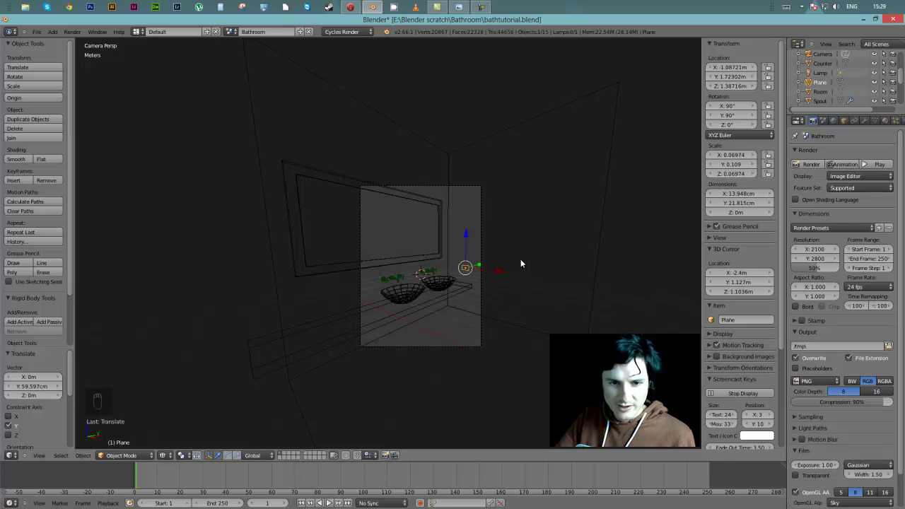
Step: Apply the plane's rotation and scale
key(ctrl+a)
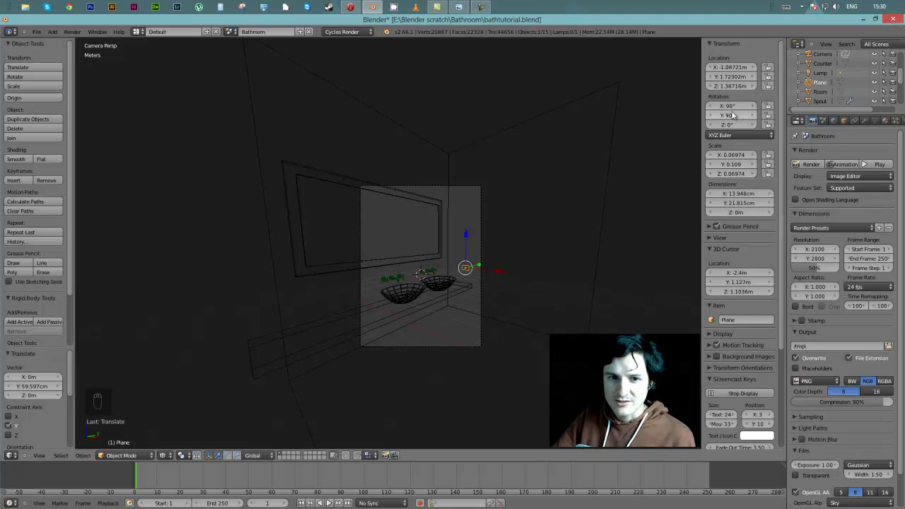
key(ctrl+a)
click(538, 306)
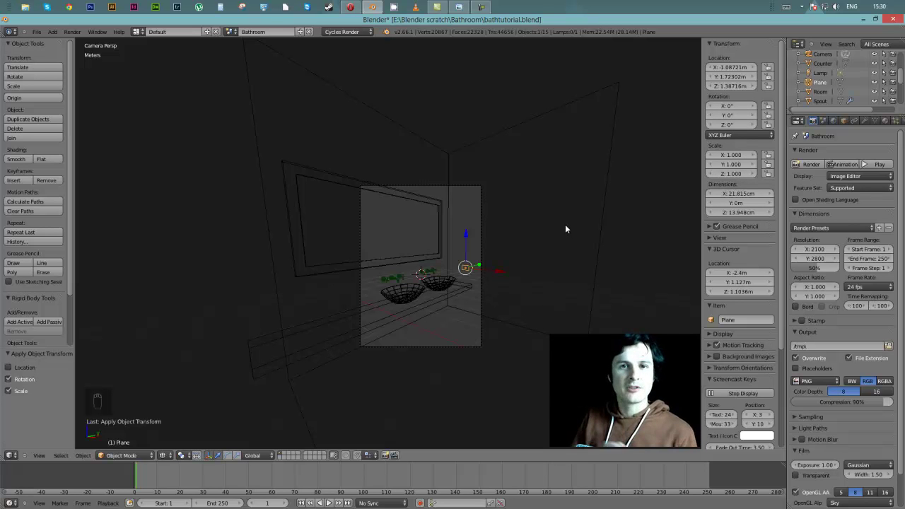
Step: Shift the plane about 1.09 cm along Y, closer to the back wall, in side view
scroll(422, 311, up, 5)
shift+middle_drag(450, 286, 295, 276)
shift+middle_drag(400, 319, 465, 345)
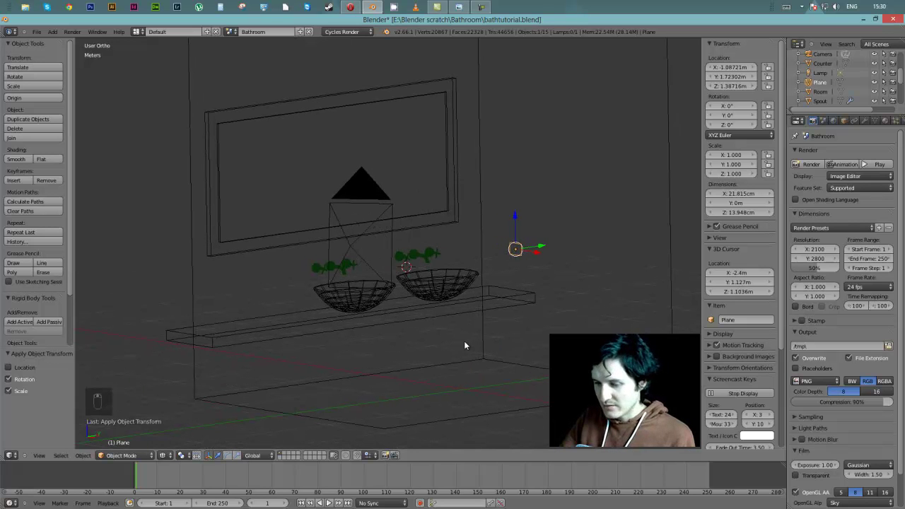
key(KP_1)
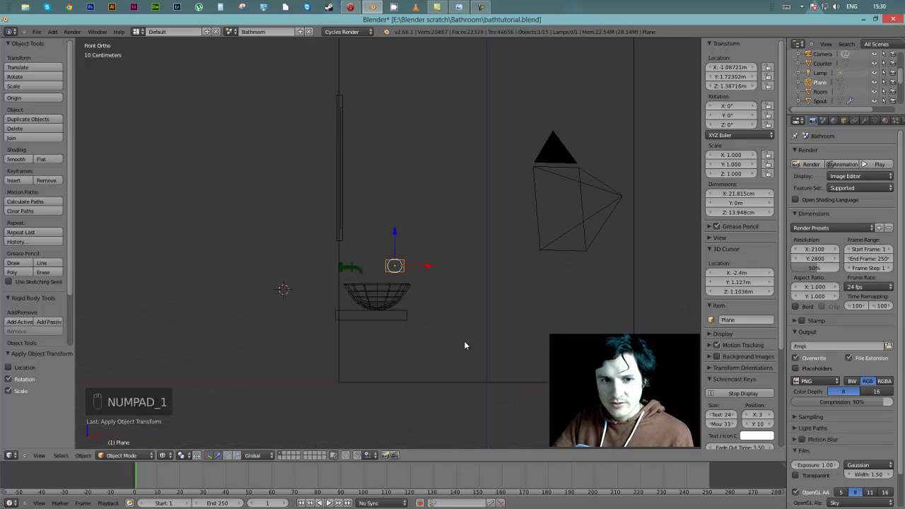
key(KP_3)
scroll(580, 266, up, 4)
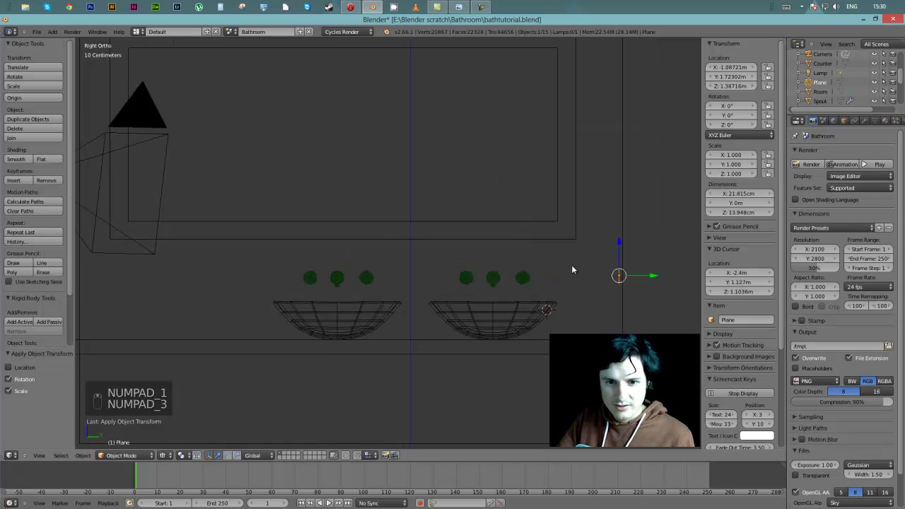
shift+middle_drag(586, 269, 382, 275)
scroll(473, 294, up, 5)
shift+middle_drag(565, 299, 322, 176)
scroll(414, 202, up, 5)
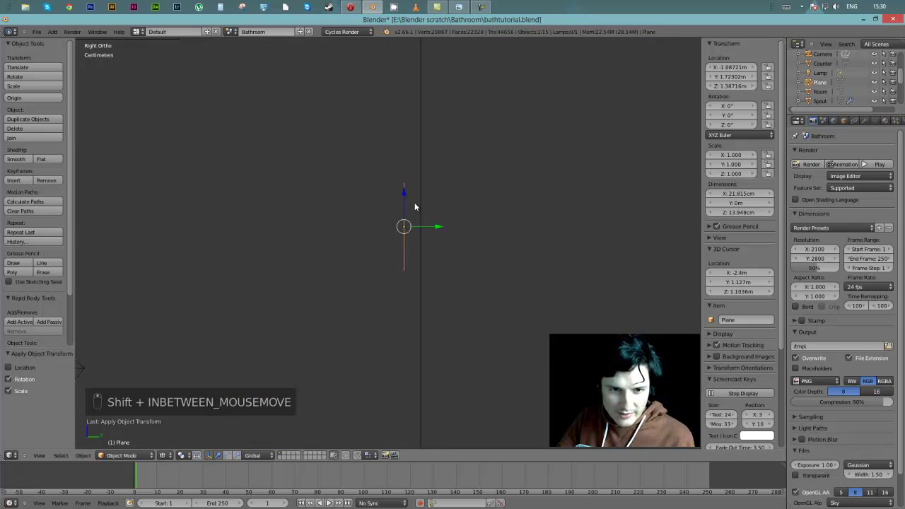
drag(452, 215, 463, 214)
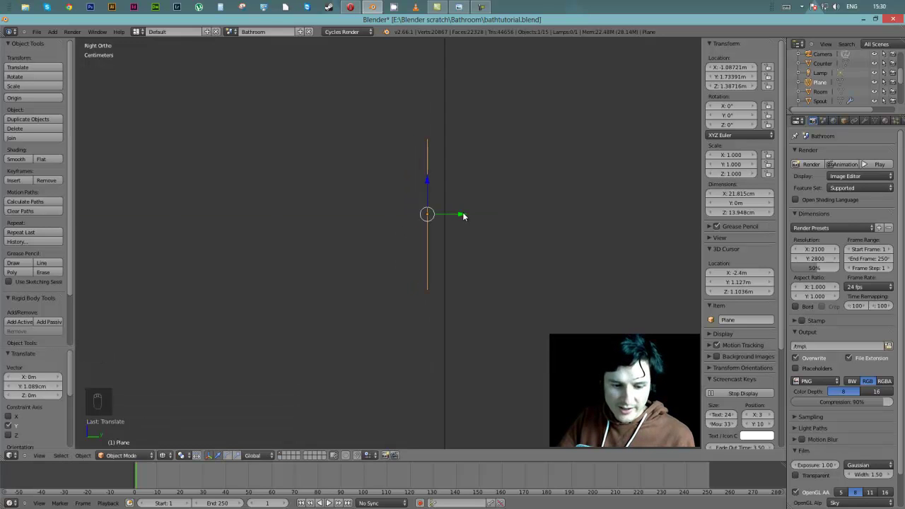
Step: Extrude the plane's face about 1.74 cm along Y to reach the back wall
key(e)
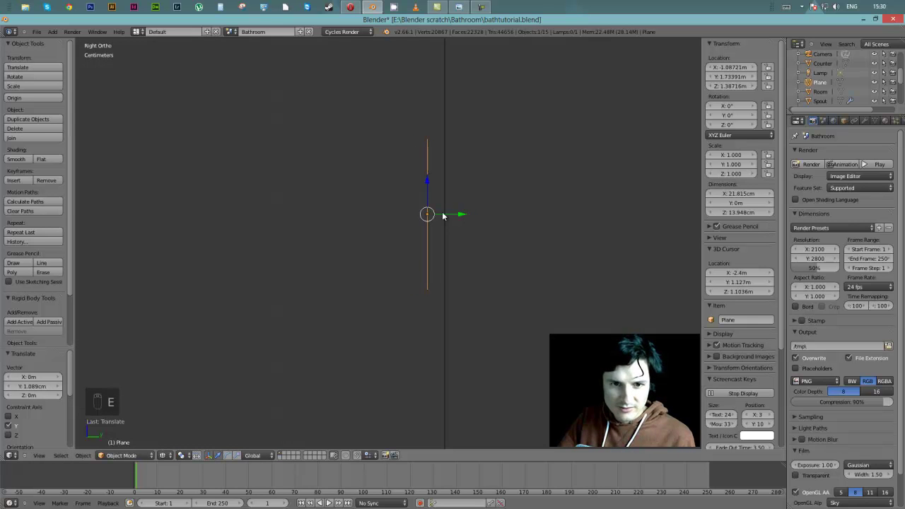
key(Tab)
key(e)
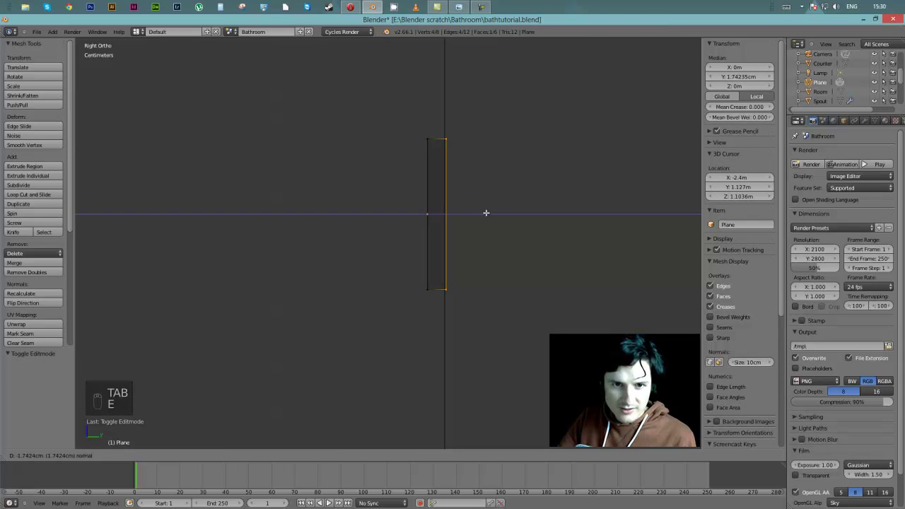
click(483, 213)
Step: Select the four front corner vertices of the extruded plate and isolate the object in local view
middle_drag(445, 214, 480, 224)
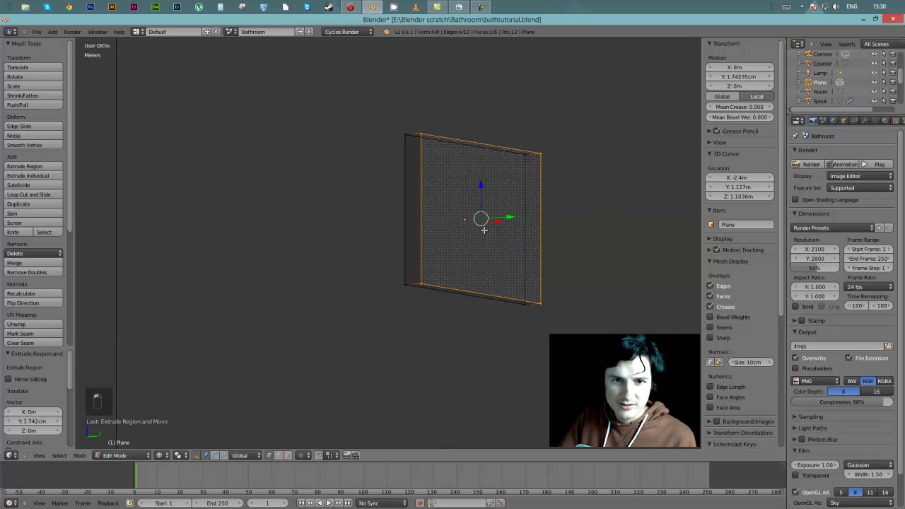
right_click(404, 135)
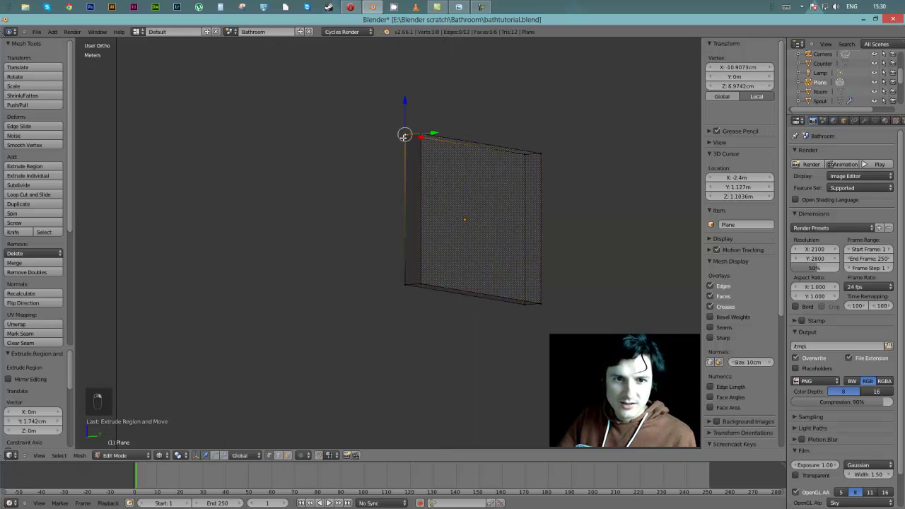
shift+right_click(527, 155)
shift+right_click(520, 306)
shift+right_click(405, 287)
middle_drag(404, 289, 454, 256)
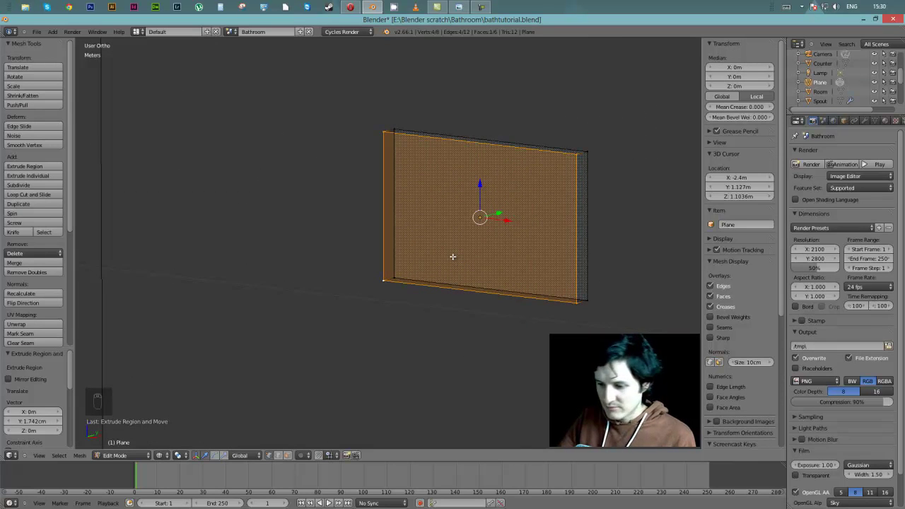
key(KP_Divide)
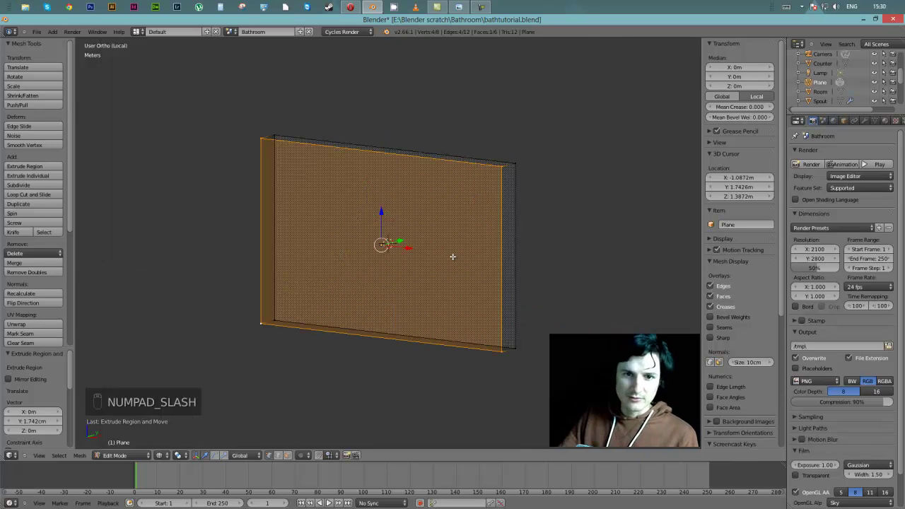
scroll(453, 257, down, 3)
scroll(453, 257, up, 3)
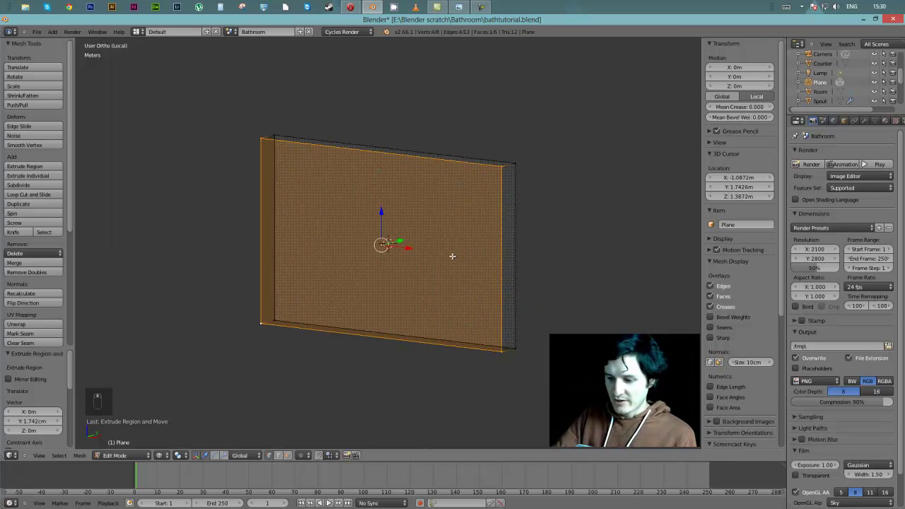
Step: Subdivide the plate's front face with 5 cuts, working in front view
key(KP_1)
key(w)
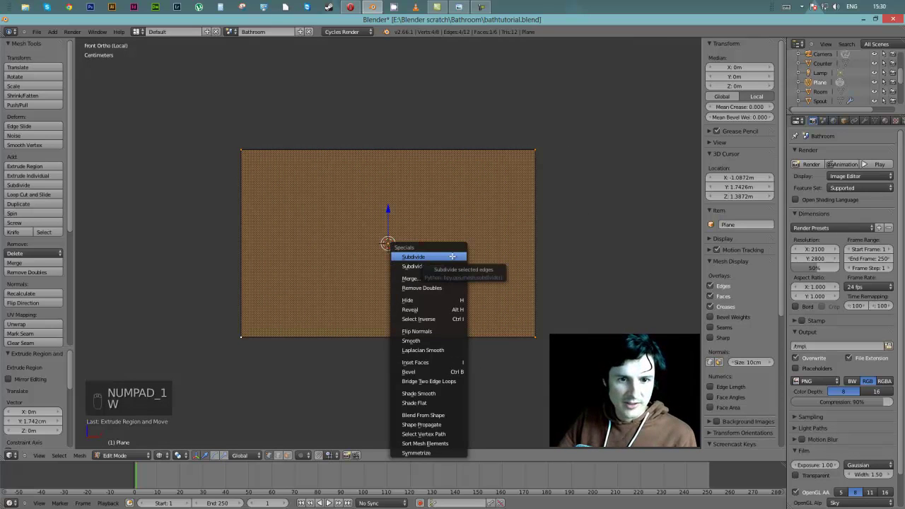
click(449, 256)
click(59, 377)
click(58, 377)
click(59, 378)
click(58, 378)
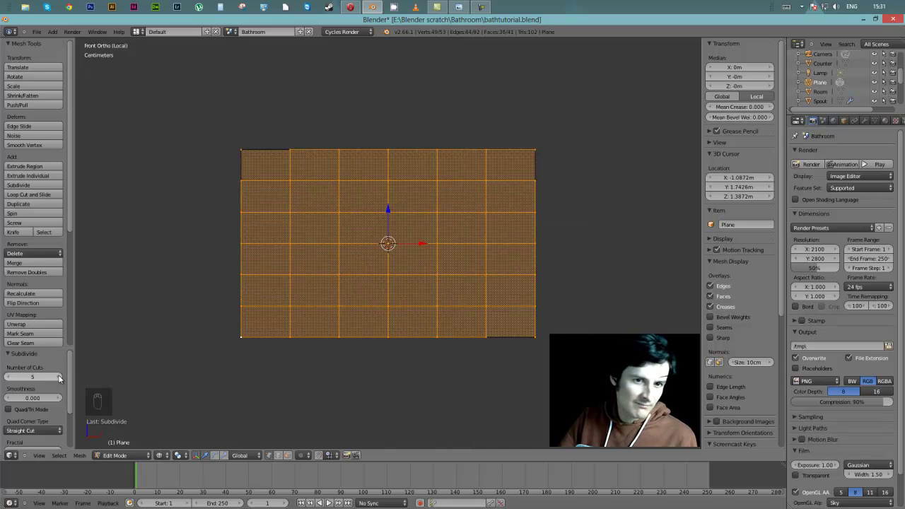
Step: Select the four vertices of the grid cell in the second column, second row, and rotate them about -46.3°
right_click(290, 179)
shift+right_click(339, 179)
shift+right_click(339, 211)
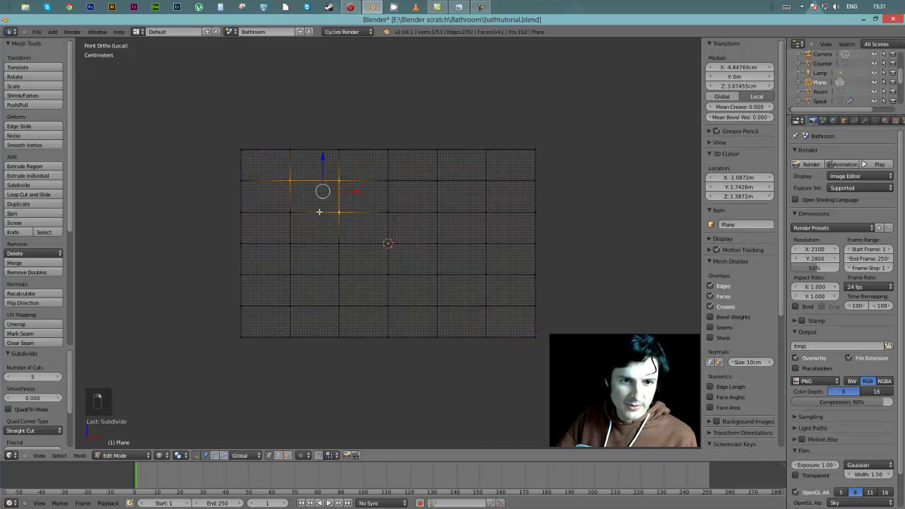
shift+right_click(298, 211)
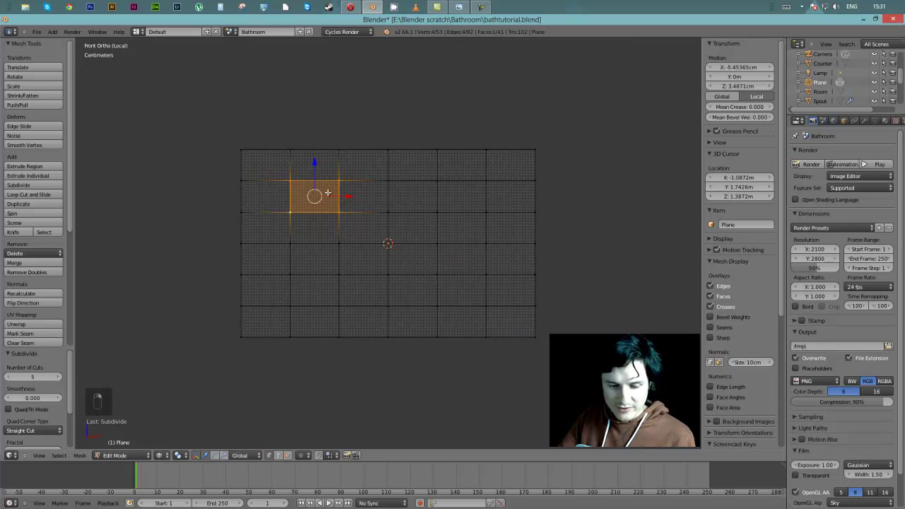
key(r)
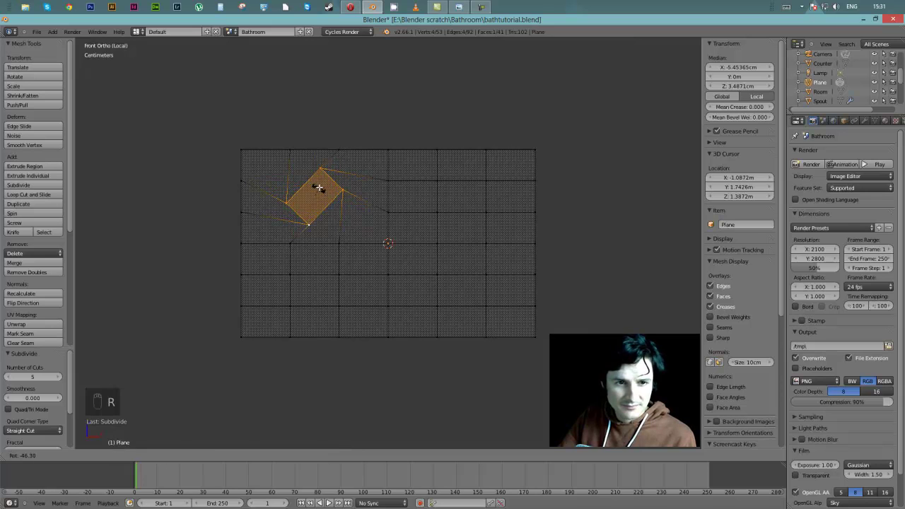
click(319, 188)
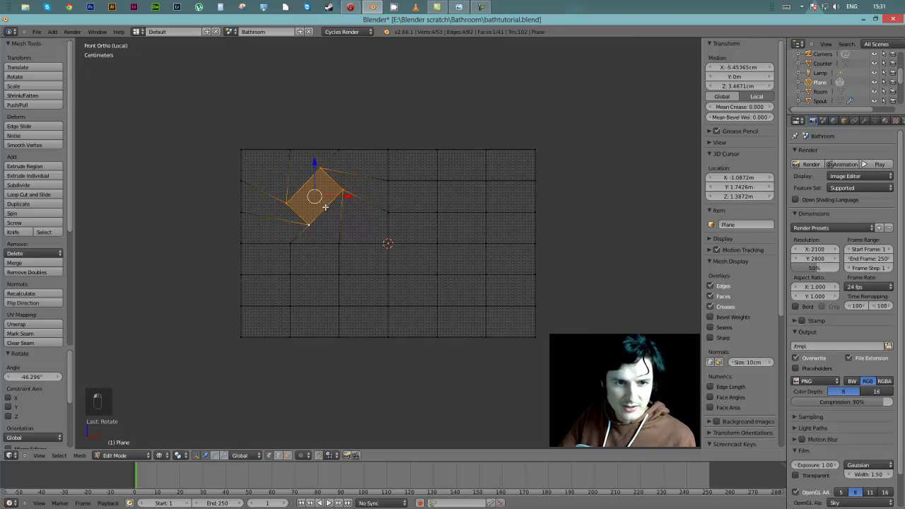
Step: Narrow the rotated cell by moving its lower-right edge about 8 mm along -X and 8 mm along +Z
right_click(308, 226)
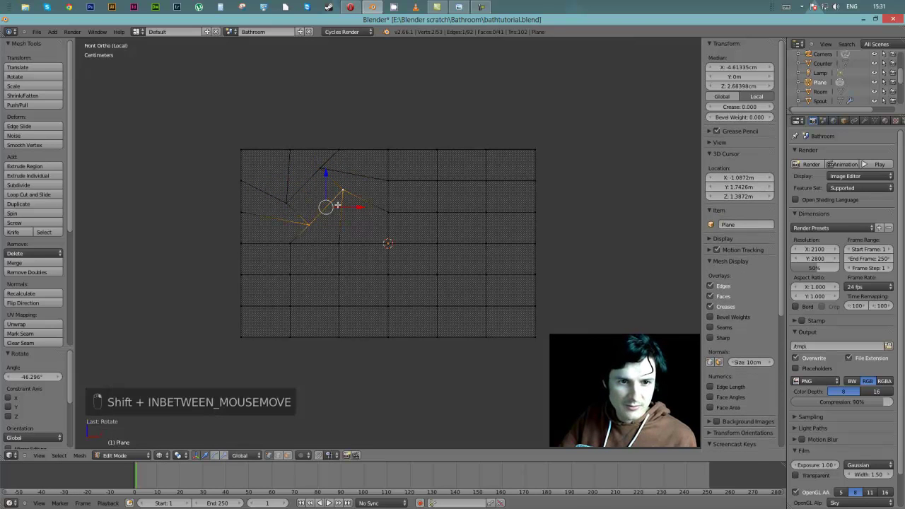
key(g)
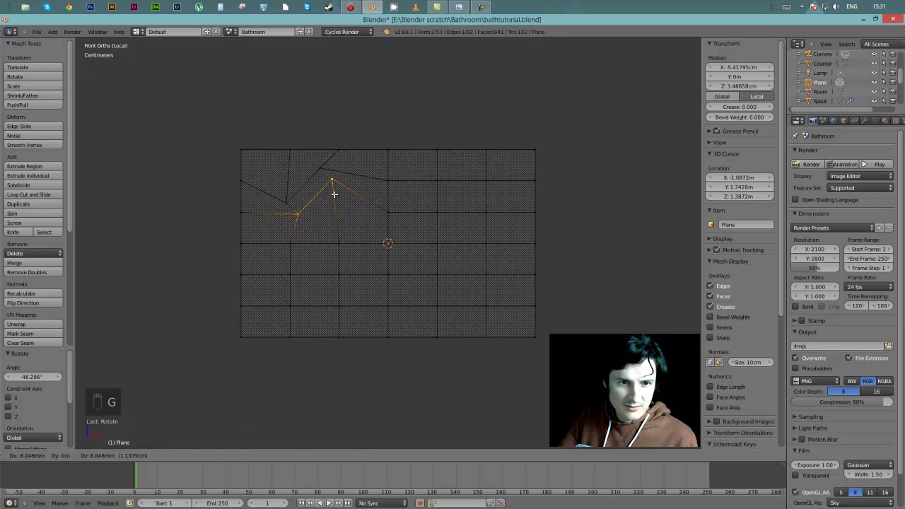
click(334, 194)
Step: Select the narrowed slanted cell's four vertices and move them about 1.05 cm down along Z and 4.9 mm along -X
shift+right_click(324, 177)
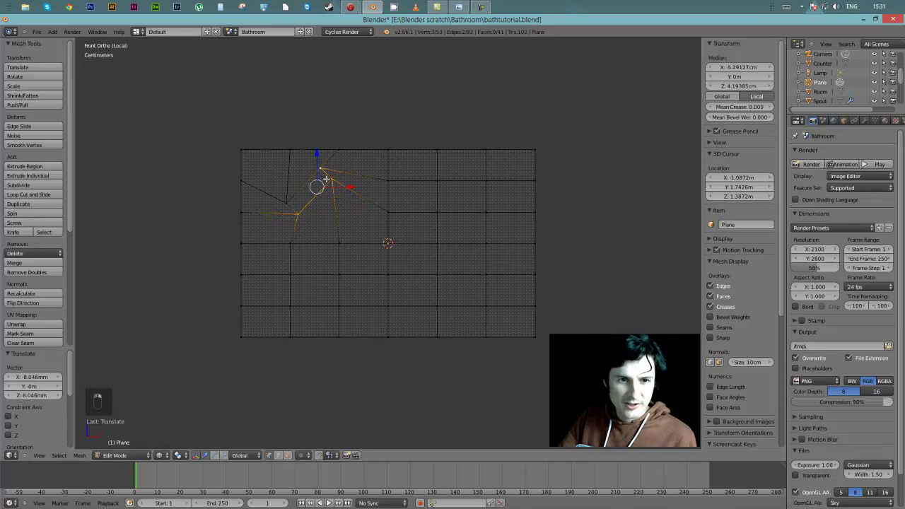
shift+right_click(297, 211)
shift+right_click(291, 203)
shift+right_click(297, 212)
key(g)
key(z)
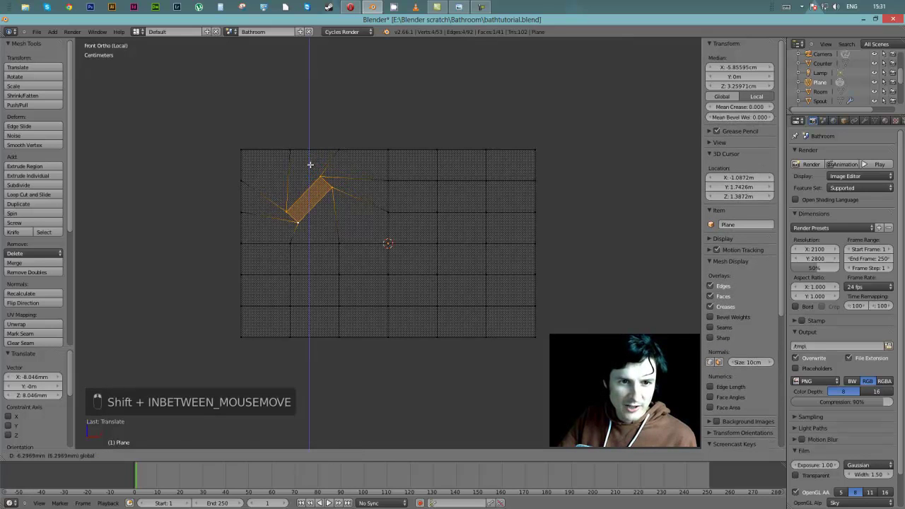
click(338, 215)
key(g)
key(x)
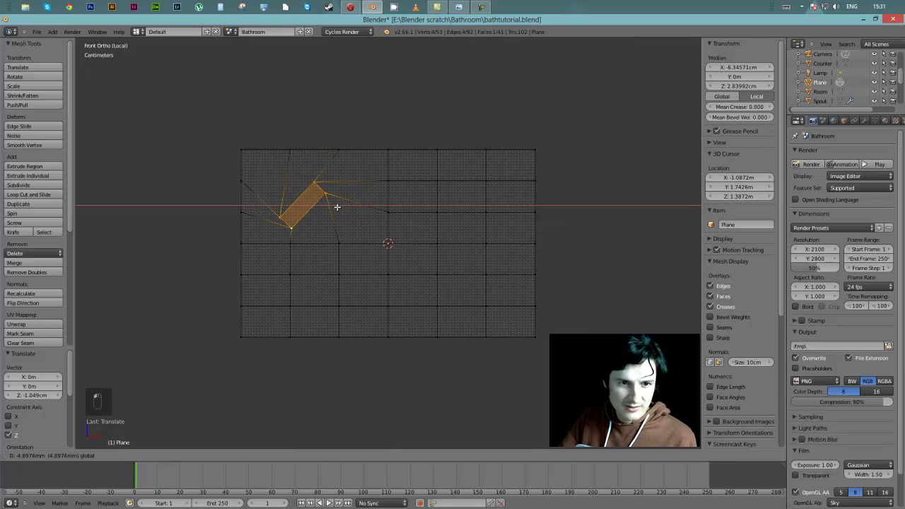
click(336, 204)
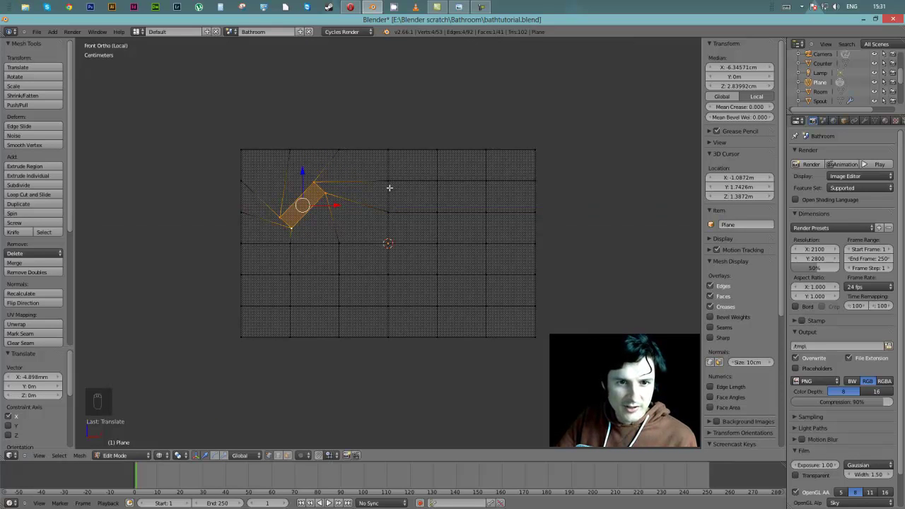
Step: Select the fourth-column, second-row cell and scale it by about 0.69 overall, 1.49 along X and 0.83 along Z
right_click(388, 181)
shift+right_click(437, 181)
shift+right_click(437, 211)
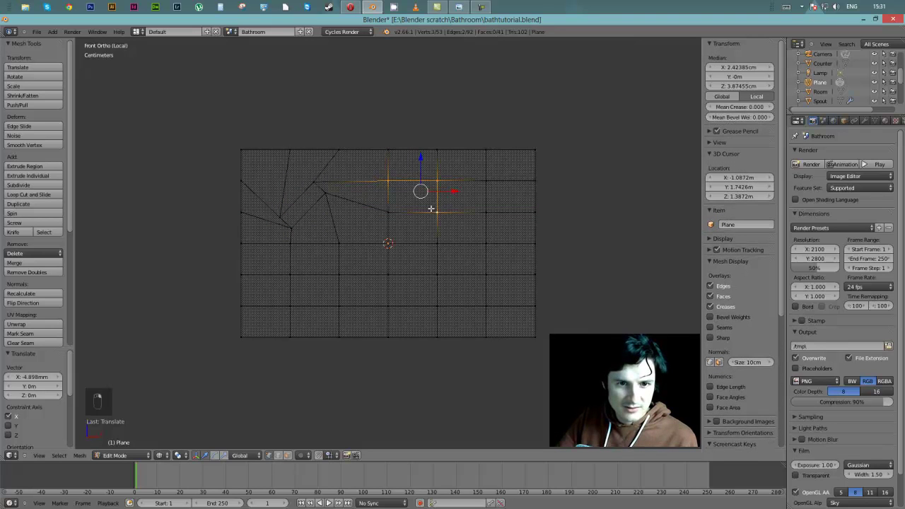
shift+right_click(391, 212)
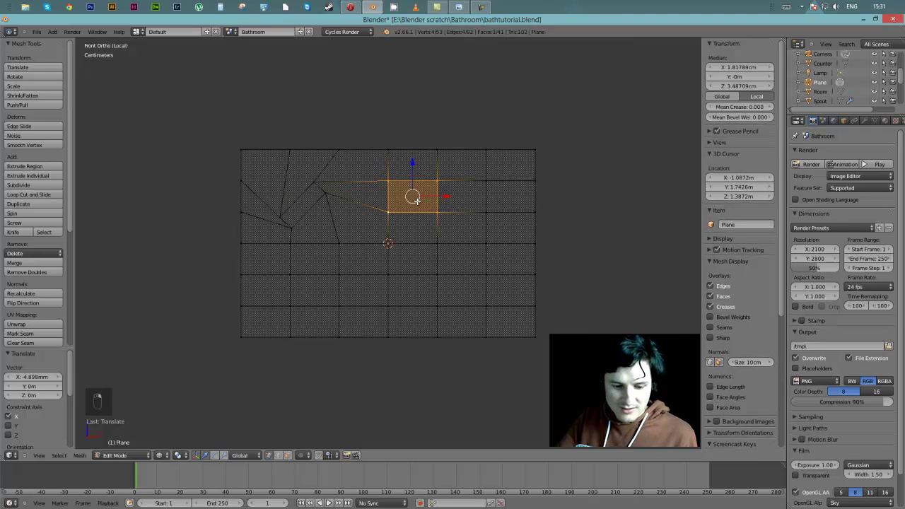
key(s)
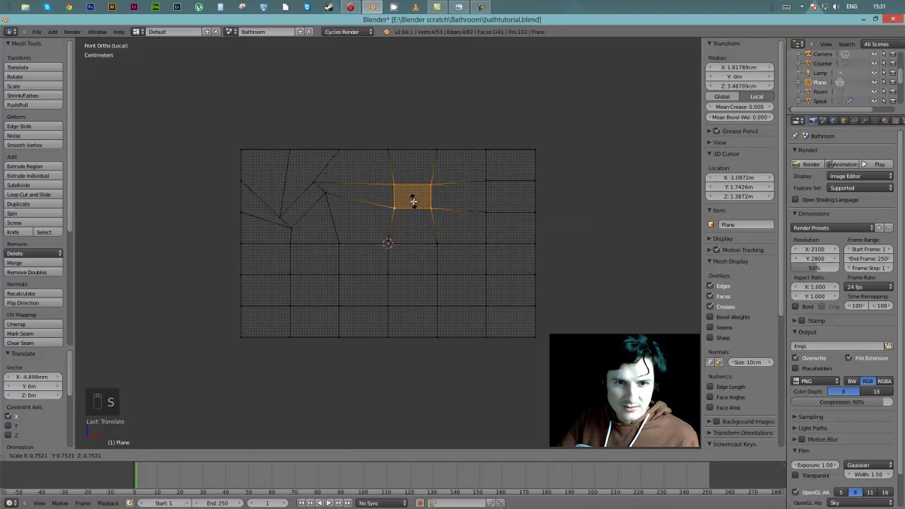
click(411, 200)
key(s)
key(x)
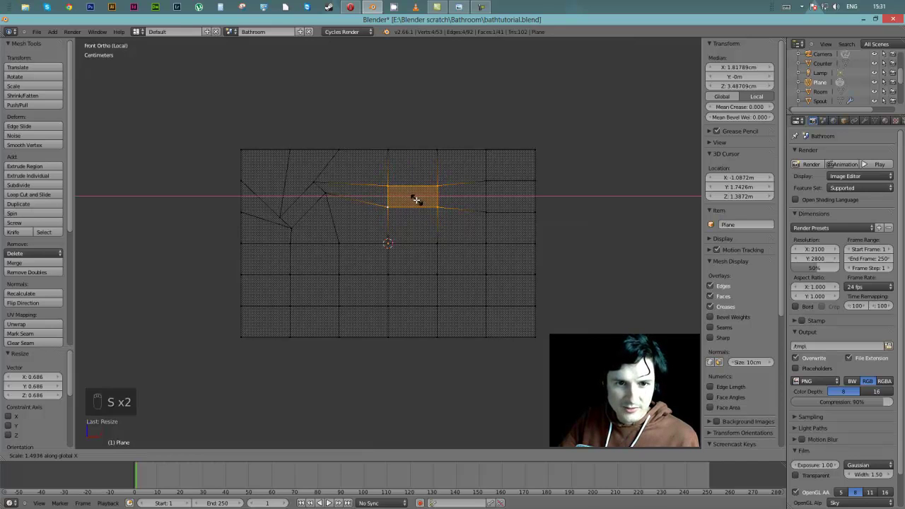
click(415, 200)
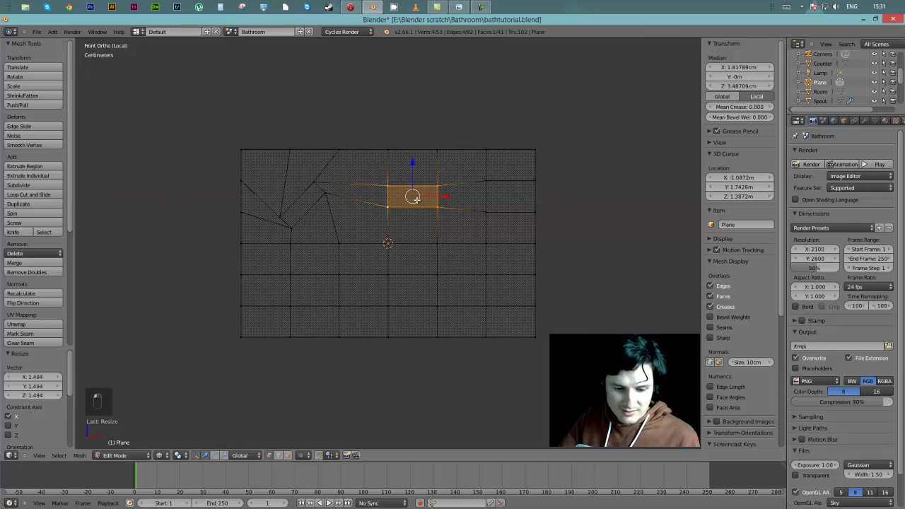
key(s)
key(y)
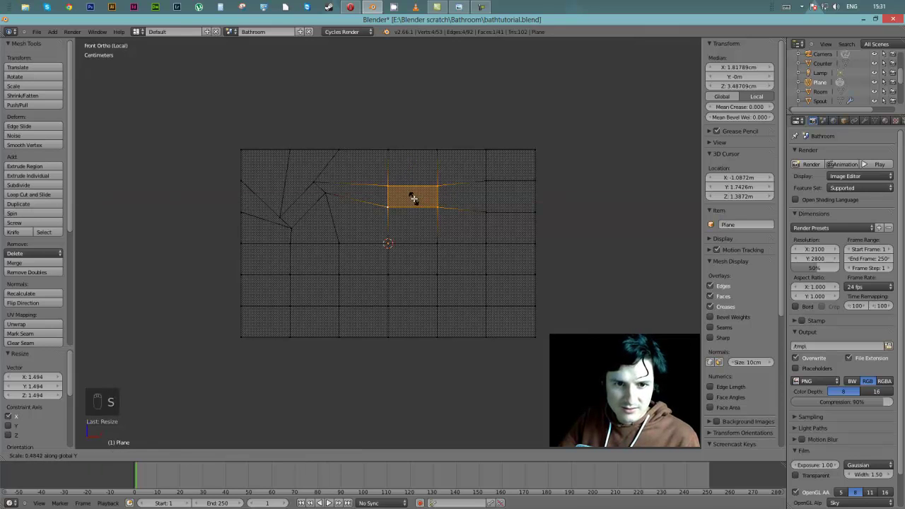
key(z)
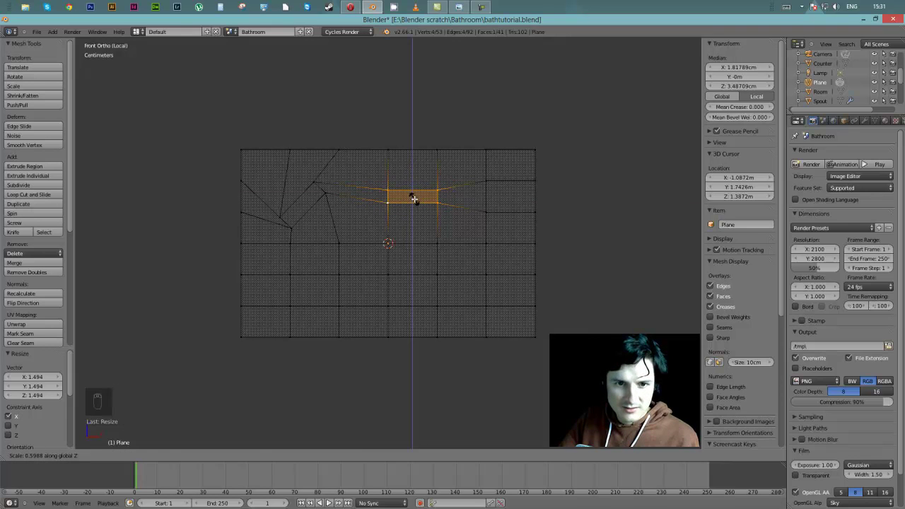
click(415, 200)
Step: Rotate the flattened cell about 40.6° and scale it by about 0.78 along X to mirror the first slot
key(r)
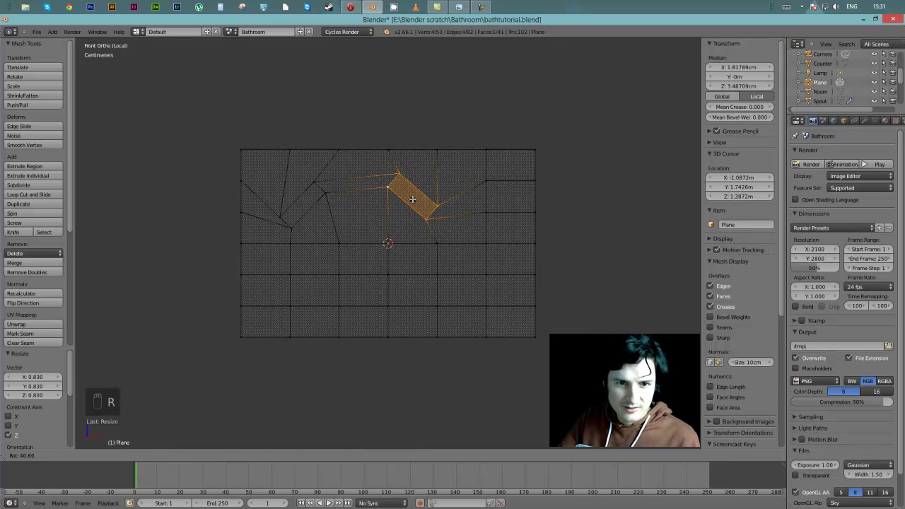
click(413, 198)
key(s)
key(x)
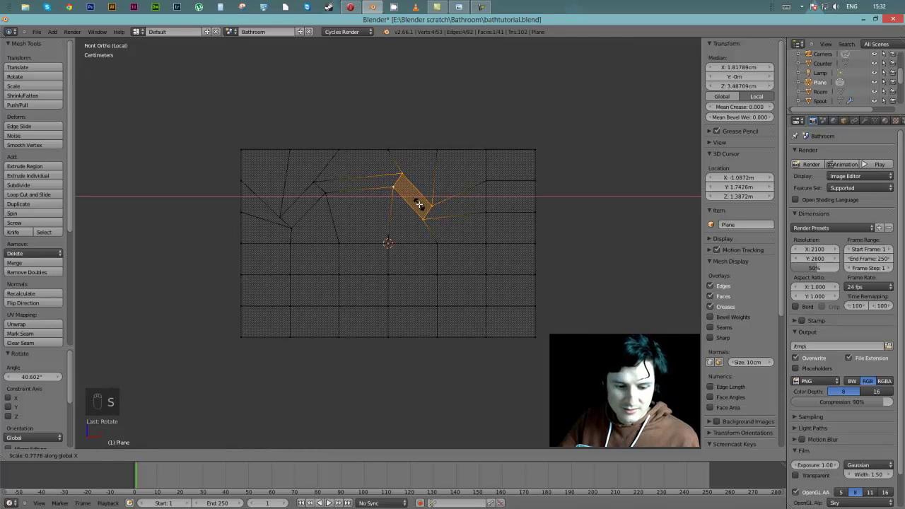
click(418, 205)
Step: Move the second slanted cell about 3.2 cm along -X and 7 mm down along Z, beside the first
key(g)
key(x)
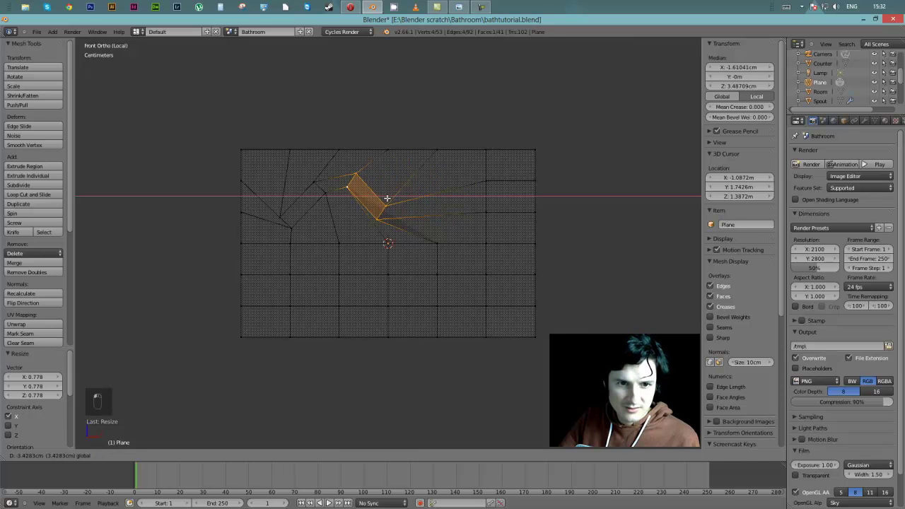
click(391, 198)
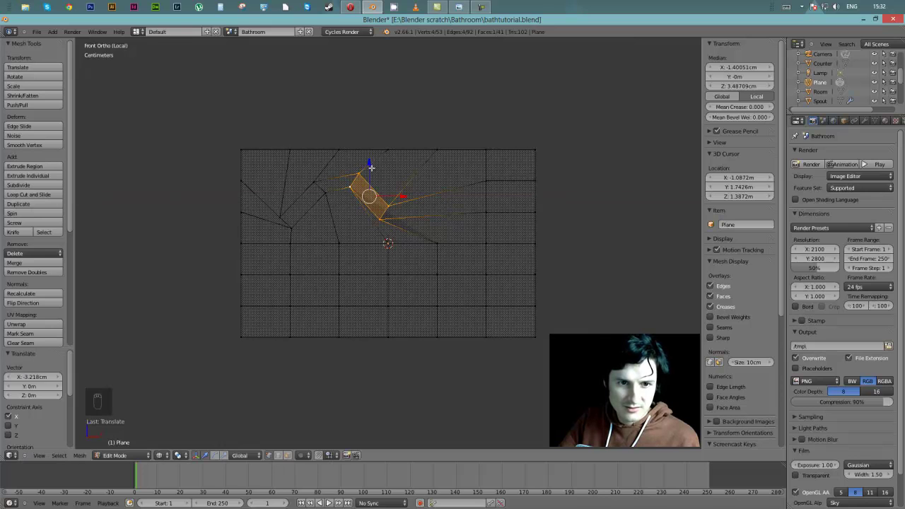
key(g)
key(z)
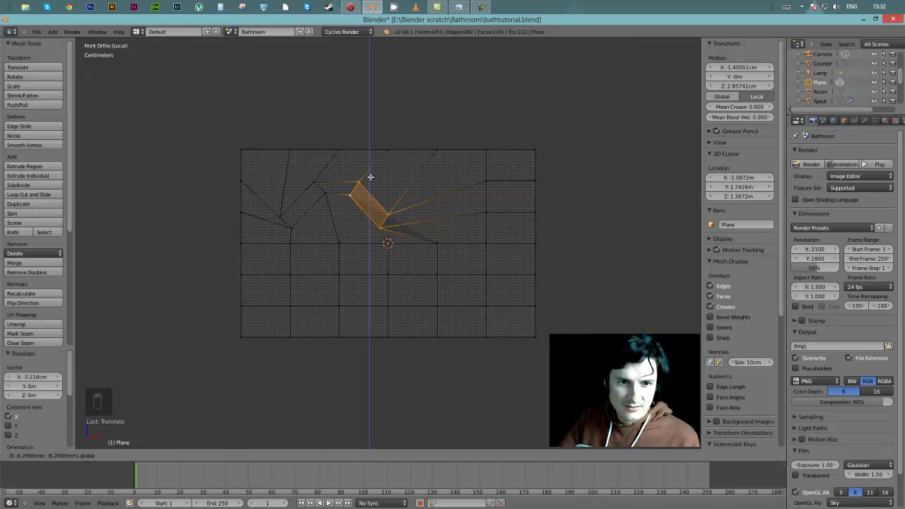
click(370, 177)
Step: Shift the plate's center vertex about 1.82 cm along -X and its left neighbour about 9.4 mm along -X
right_click(386, 242)
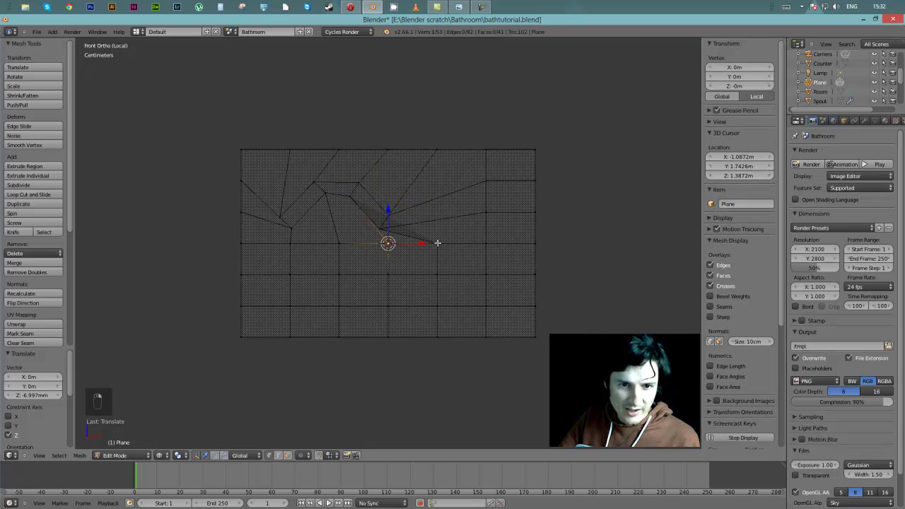
key(g)
key(x)
click(326, 242)
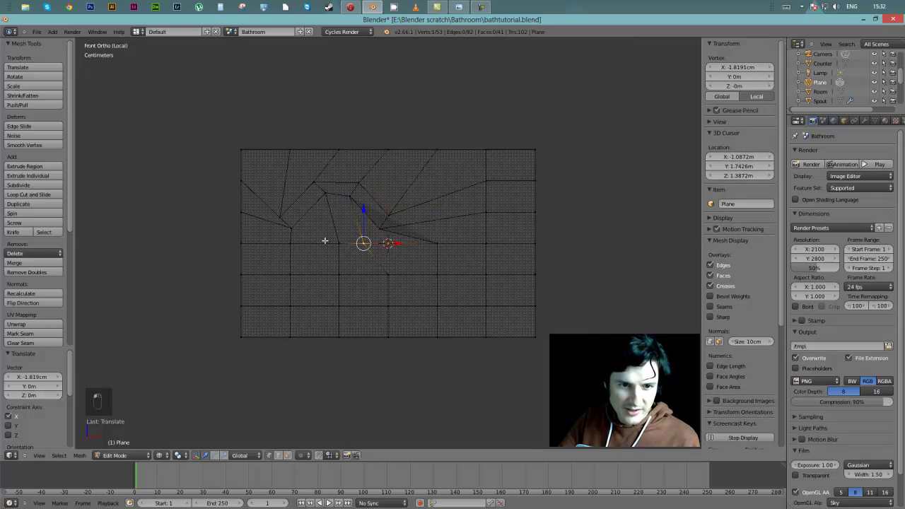
key(g)
key(x)
click(351, 242)
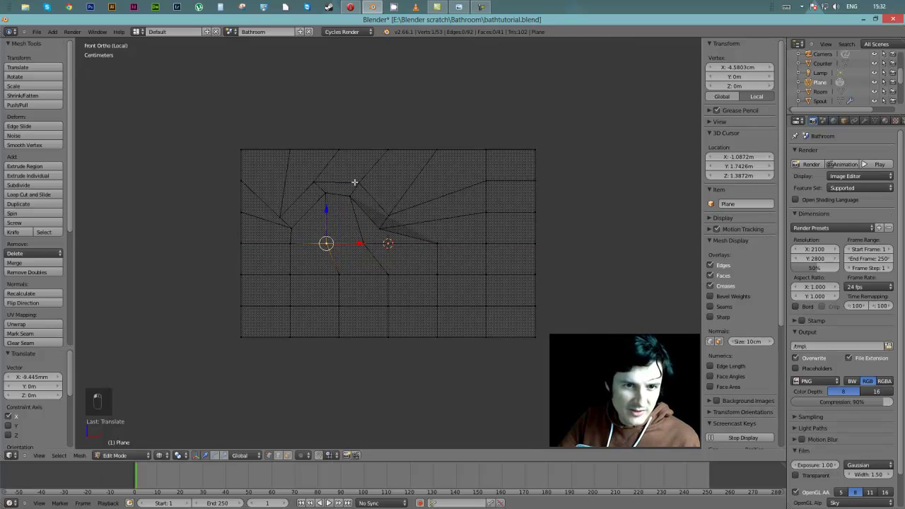
Step: Select only the two slanted slot faces, using face select mode to exclude the face bridging them
right_click(388, 215)
right_click(359, 182)
shift+right_click(352, 196)
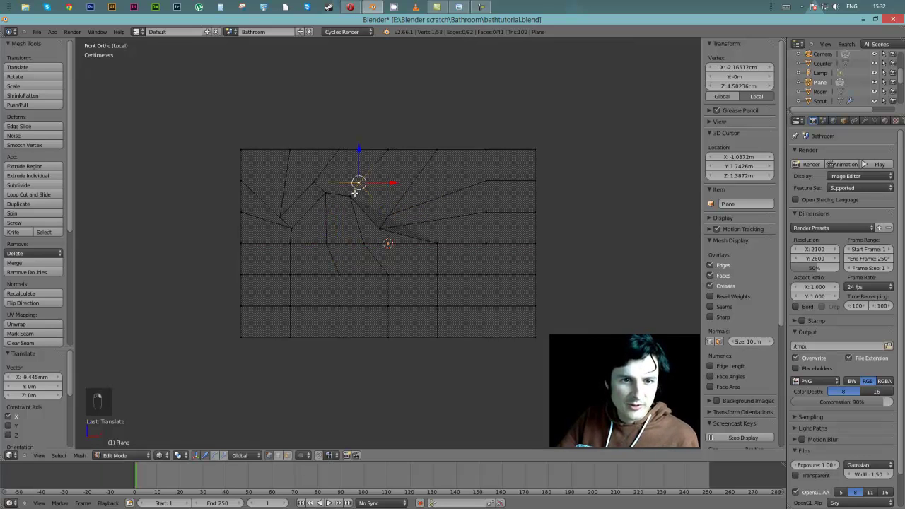
shift+right_click(380, 227)
shift+right_click(390, 215)
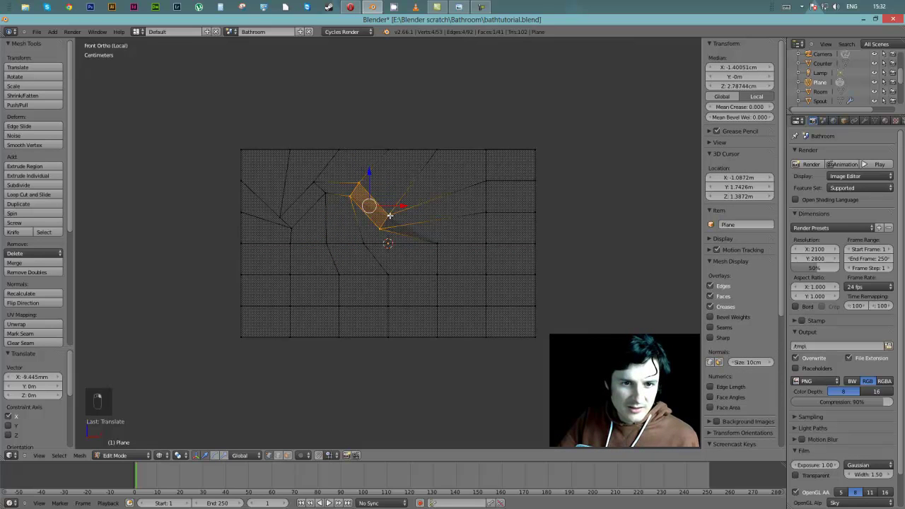
shift+right_click(314, 184)
shift+right_click(292, 227)
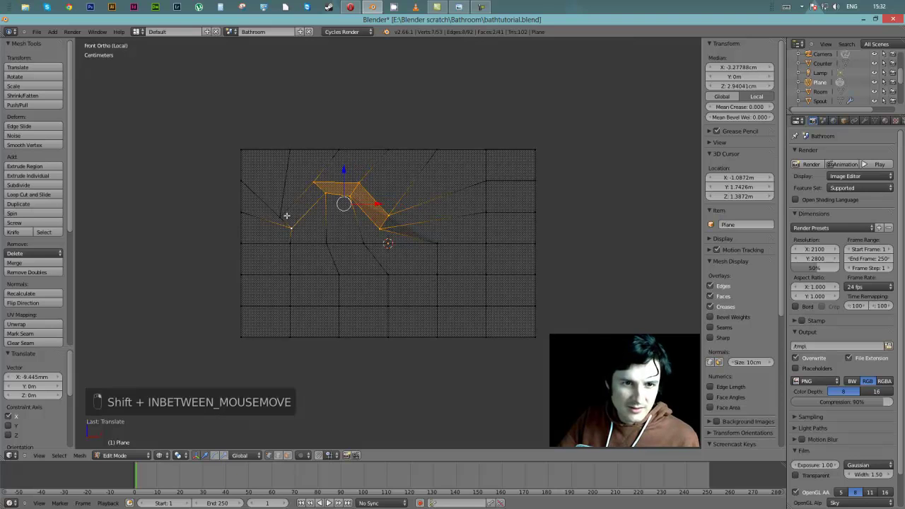
shift+right_click(282, 215)
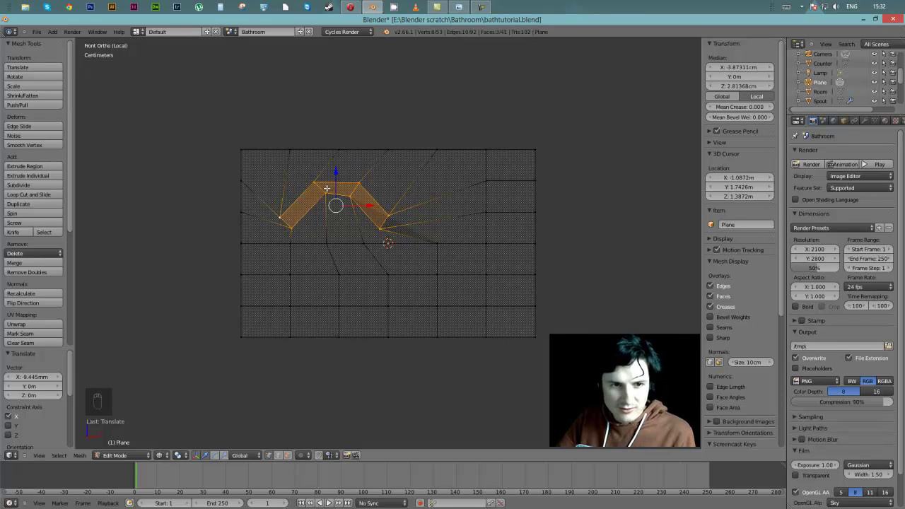
key(ctrl+Tab)
click(313, 209)
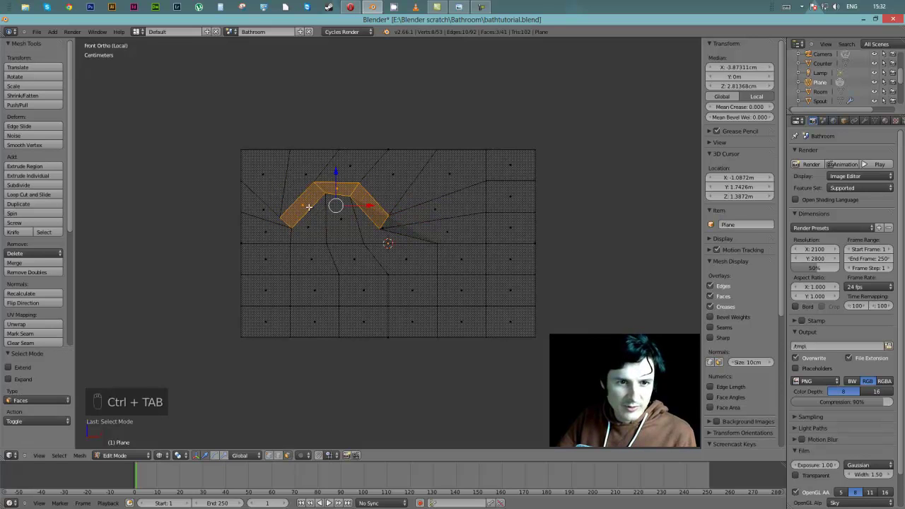
shift+right_click(352, 205)
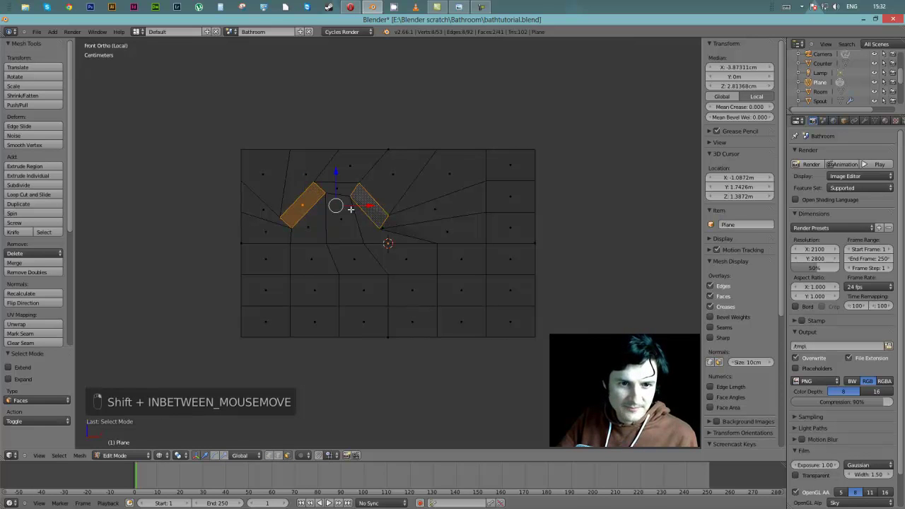
Step: Switch to vertex selection and select the four corners of the cell directly below the two slanted slots
middle_drag(328, 209, 347, 215)
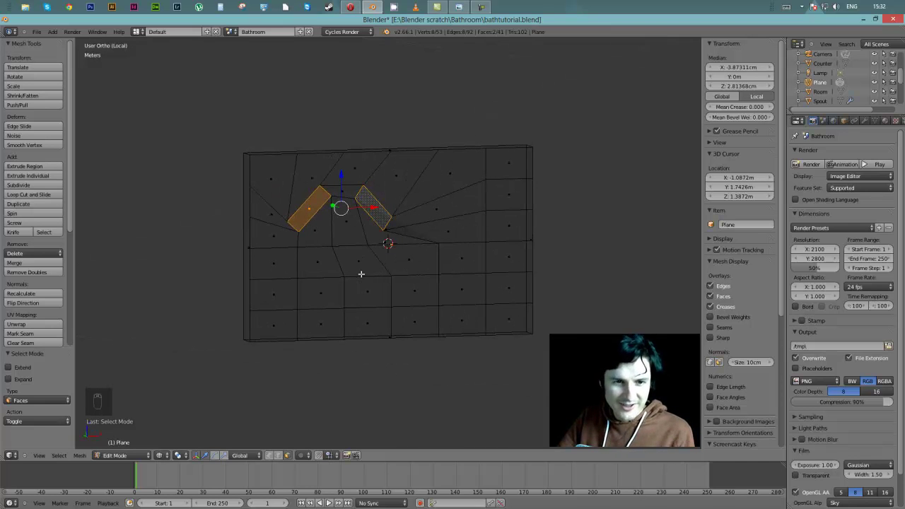
key(ctrl+Tab)
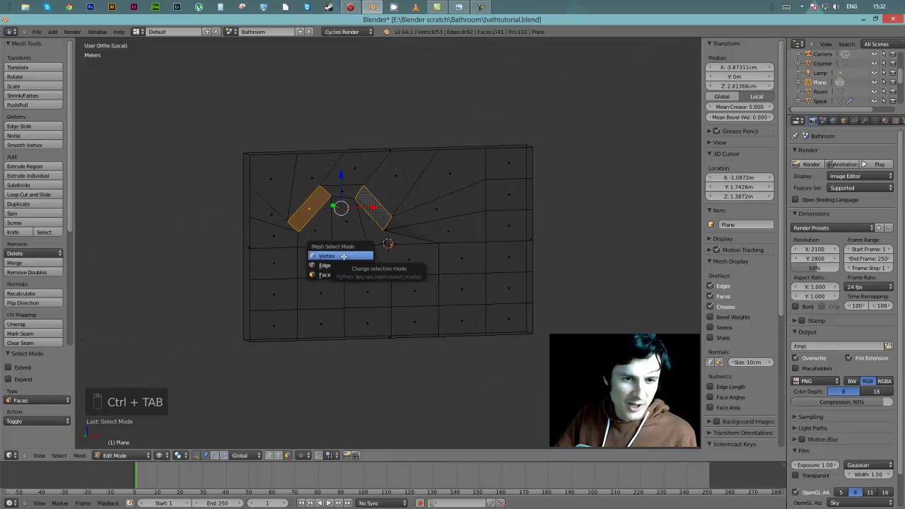
click(343, 256)
right_click(334, 246)
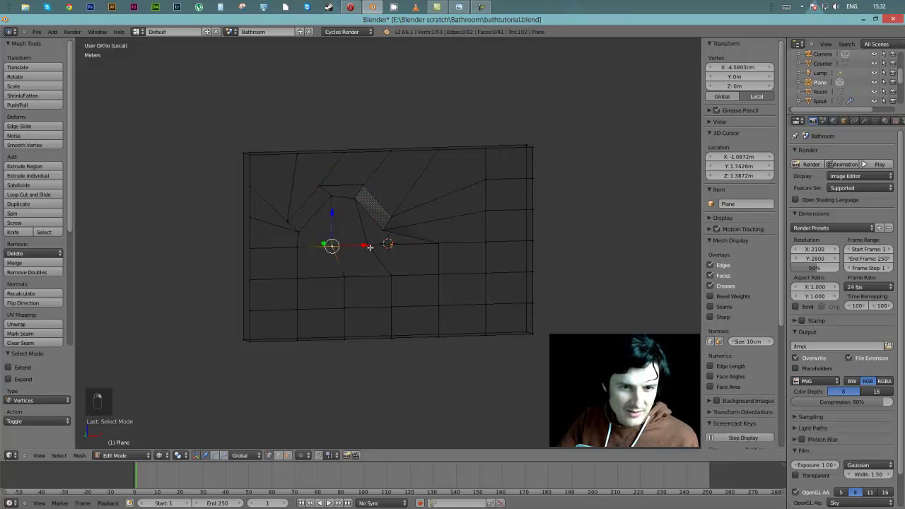
shift+right_click(369, 245)
shift+right_click(391, 275)
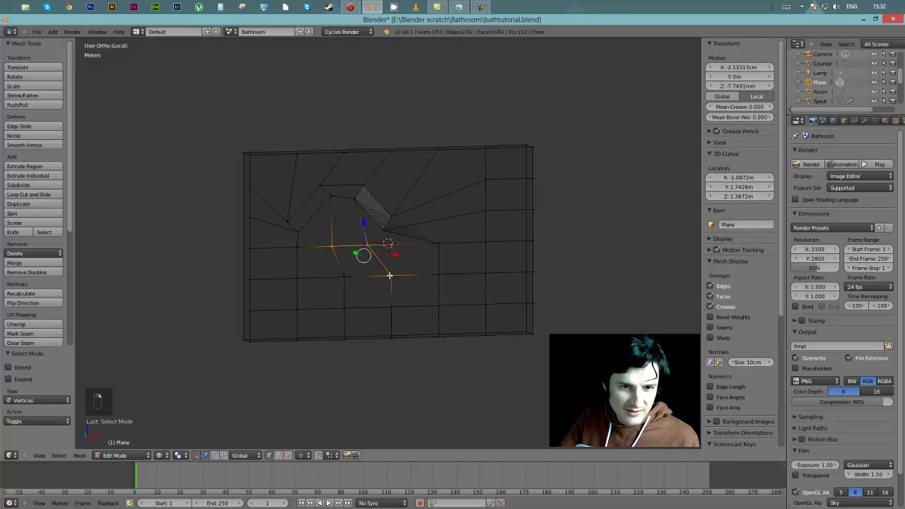
shift+right_click(340, 275)
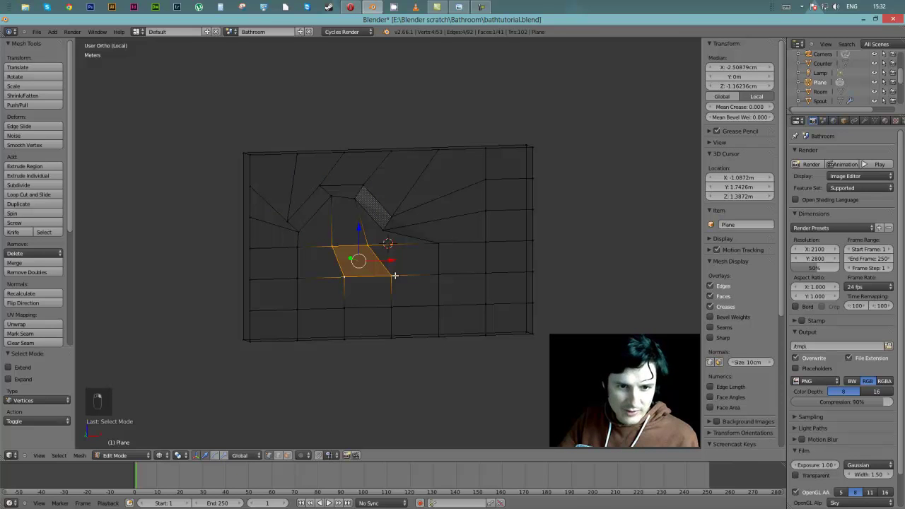
Step: Shift the lower-right vertex of that cell about 2.45 cm along -X in the front view
key(KP_1)
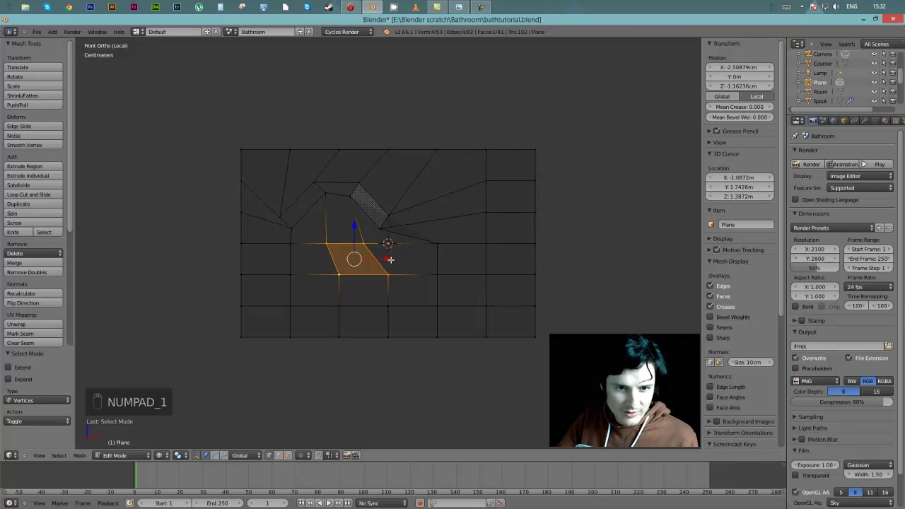
right_click(389, 275)
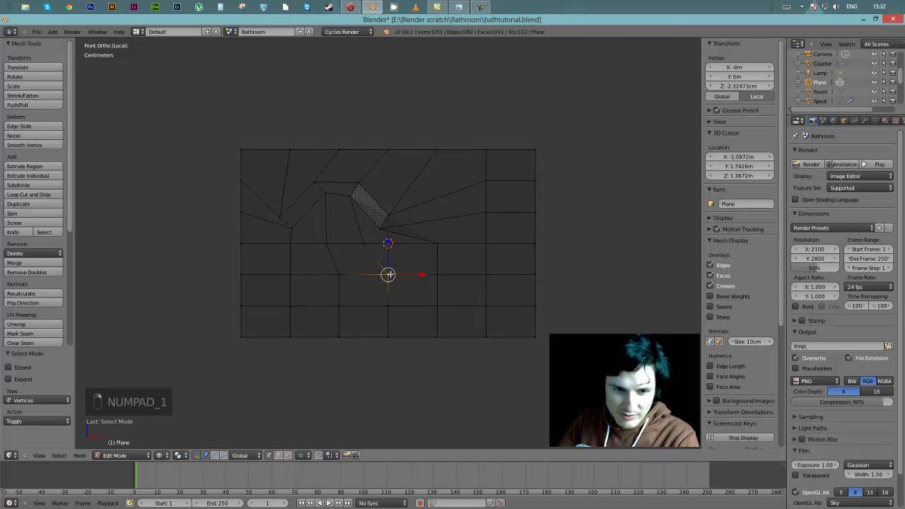
key(g)
key(x)
click(362, 274)
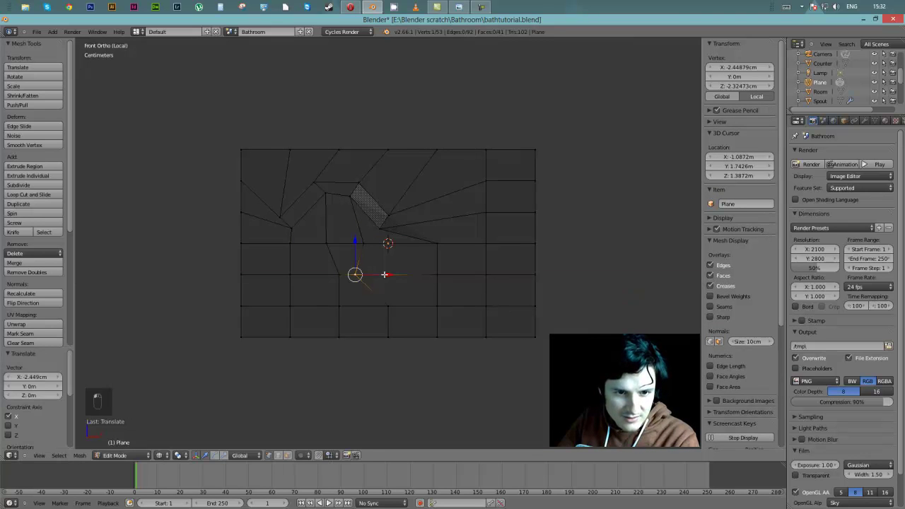
Step: Shift the cell's upper-right vertex about 6.3 mm along -X, lining it up above the lower-right vertex
right_click(364, 244)
key(g)
key(x)
click(378, 243)
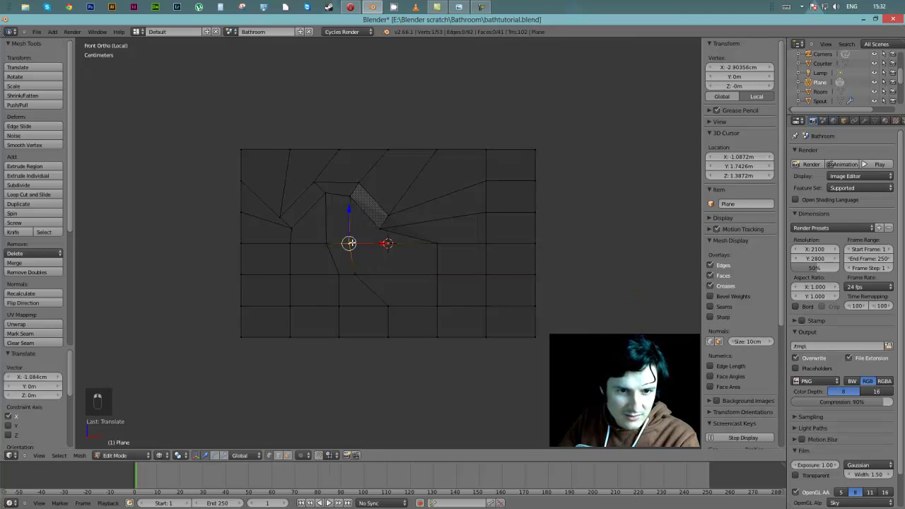
key(ctrl+z)
key(g)
key(x)
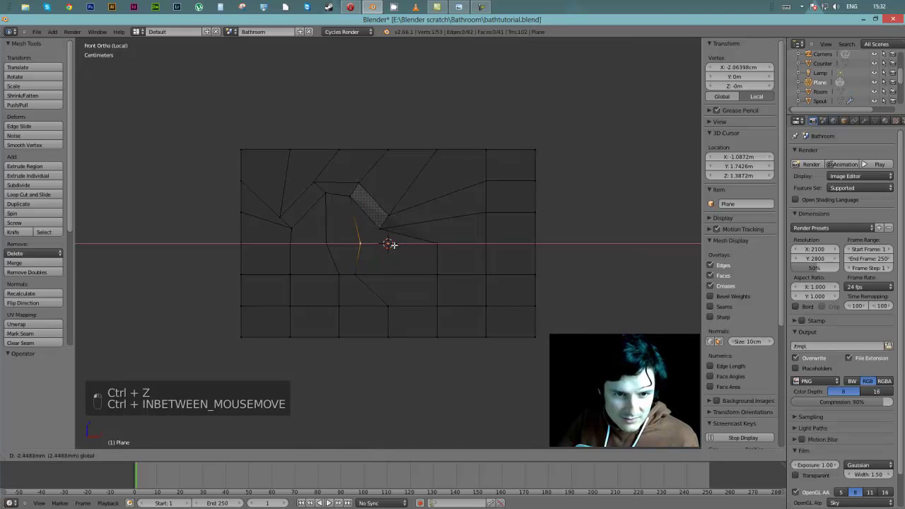
click(388, 244)
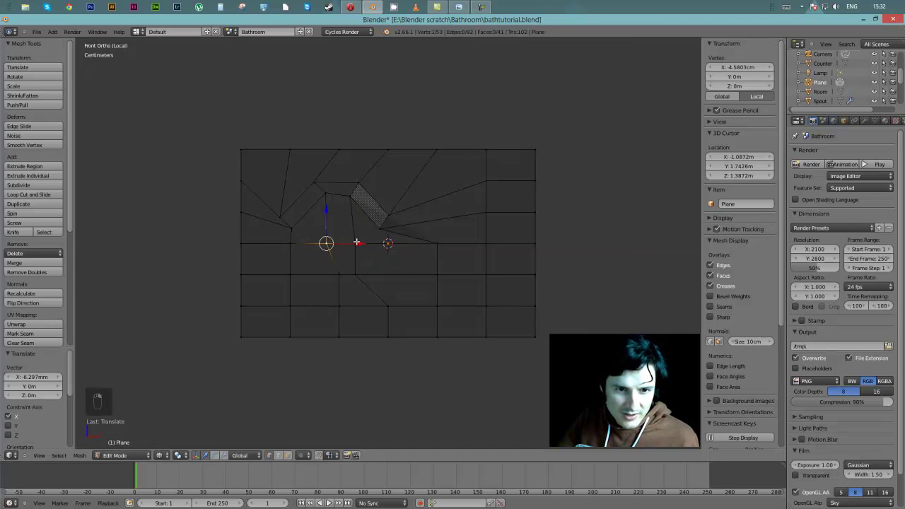
Step: Shift the cell's upper-left vertex about 9.4 mm along +X, lining it up above the lower-left vertex
key(g)
key(x)
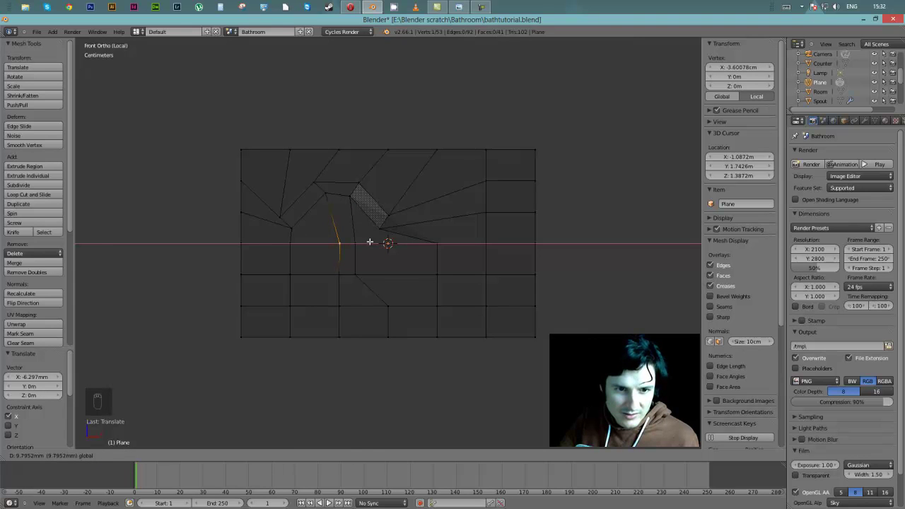
click(369, 241)
Step: Stretch the narrowed cell along Z and move it about 5.6 mm along -X, centred beneath the slanted slots
shift+right_click(355, 270)
shift+right_click(344, 270)
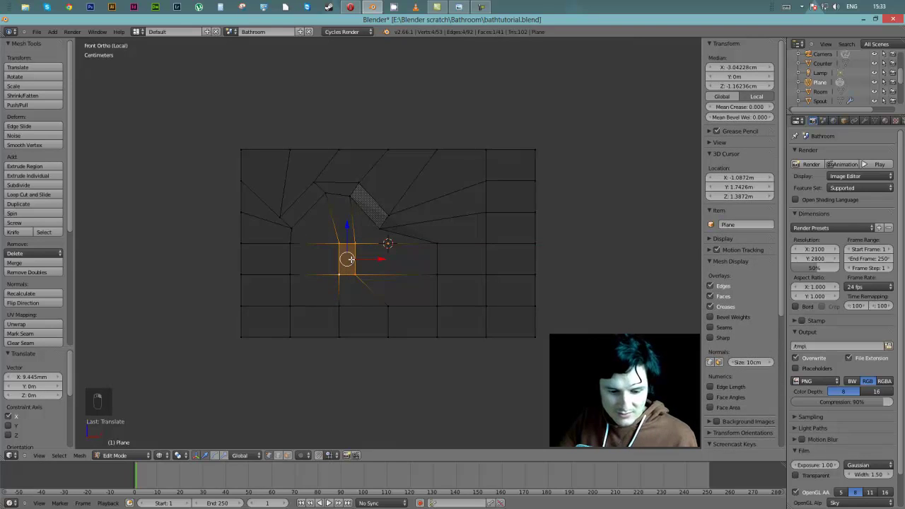
key(s)
key(z)
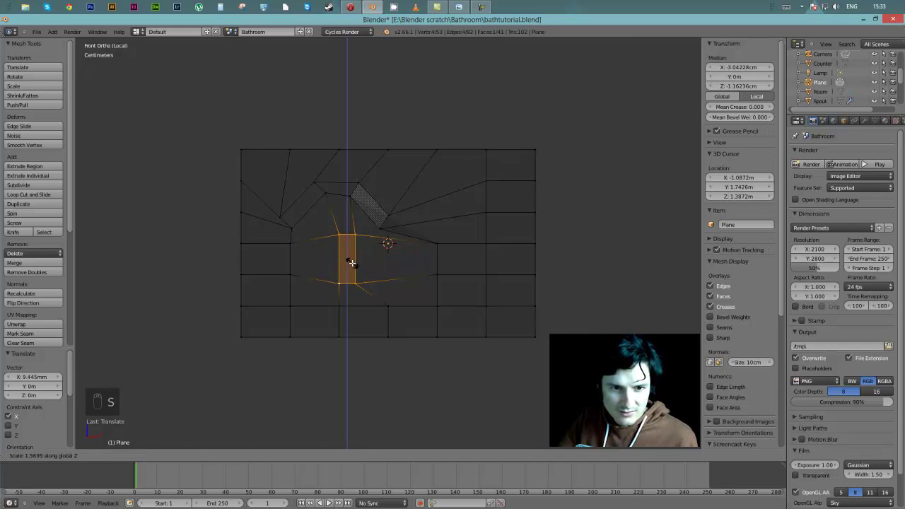
click(354, 261)
key(g)
key(x)
click(360, 260)
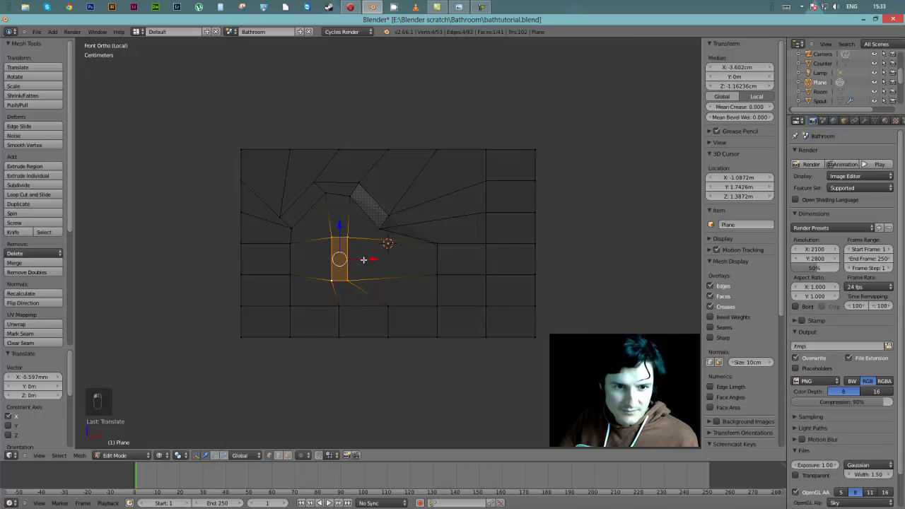
Step: Select the upright and both slanted slot faces in face select mode and extrude them about 5.8 mm into the plate
key(ctrl+Tab)
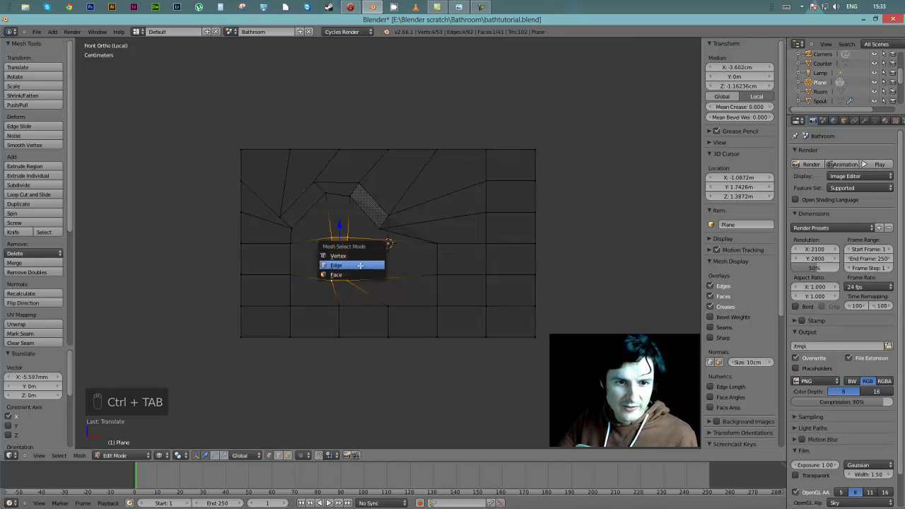
click(346, 274)
shift+right_click(361, 205)
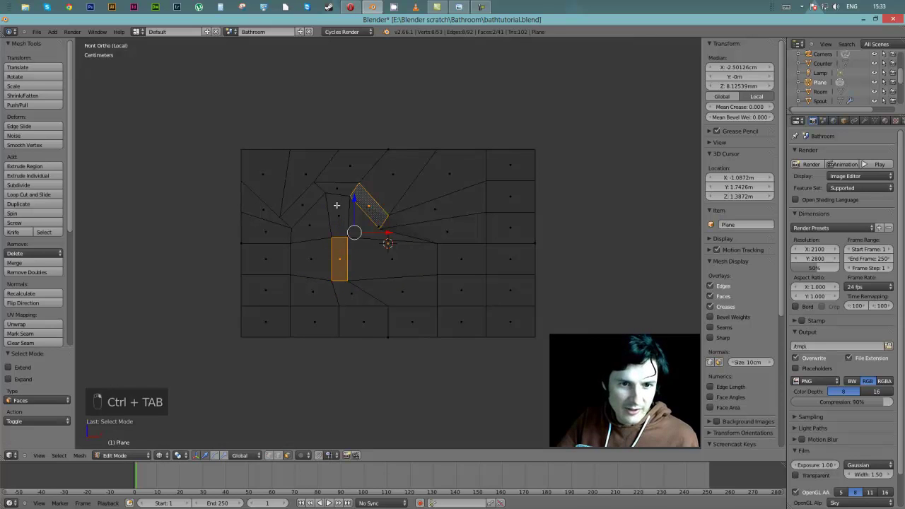
shift+right_click(307, 207)
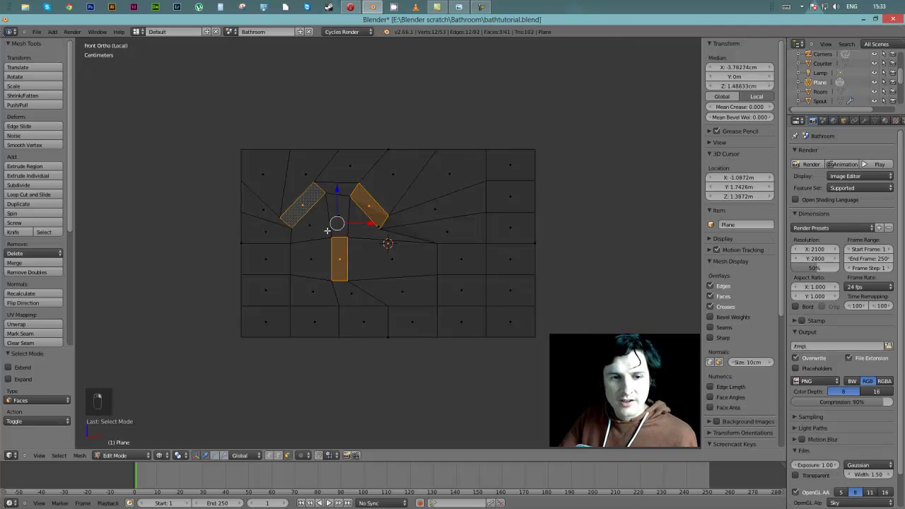
middle_drag(328, 229, 416, 242)
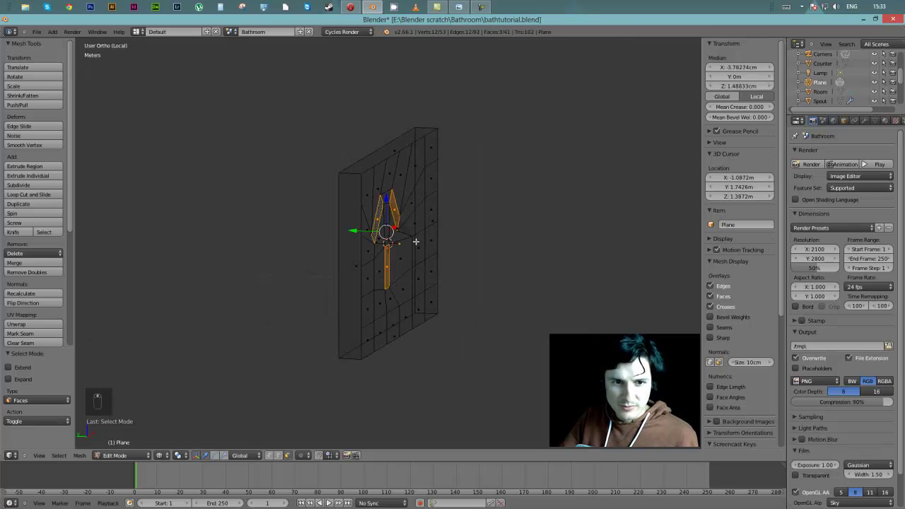
key(e)
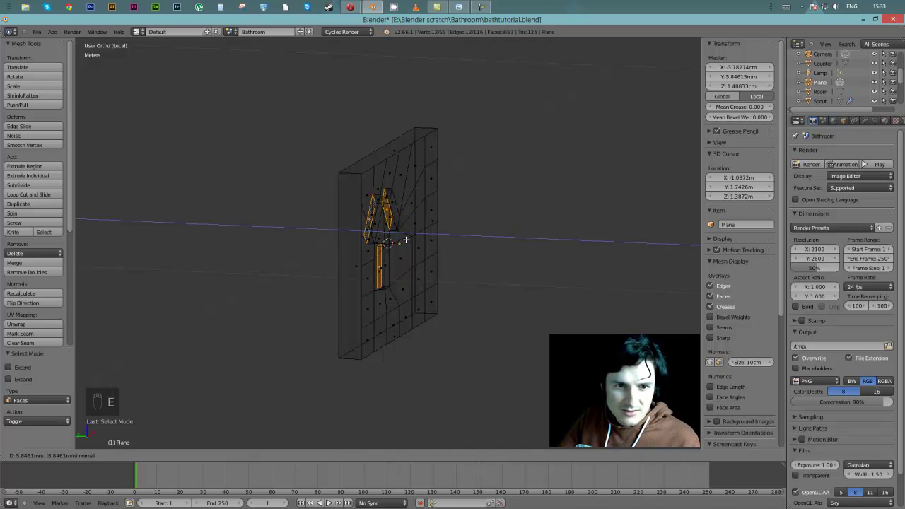
click(406, 239)
Step: Switch the viewport to solid shading and examine the recessed slots from the front
mouse_move(403, 238)
middle_down()
mouse_move(471, 239)
mouse_move(457, 249)
mouse_move(396, 249)
mouse_move(385, 243)
mouse_move(396, 239)
mouse_move(346, 215)
mouse_move(353, 240)
mouse_move(372, 247)
mouse_move(327, 226)
middle_up()
scroll(385, 242, up, 5)
key(z)
scroll(372, 246, down, 2)
scroll(327, 227, up, 2)
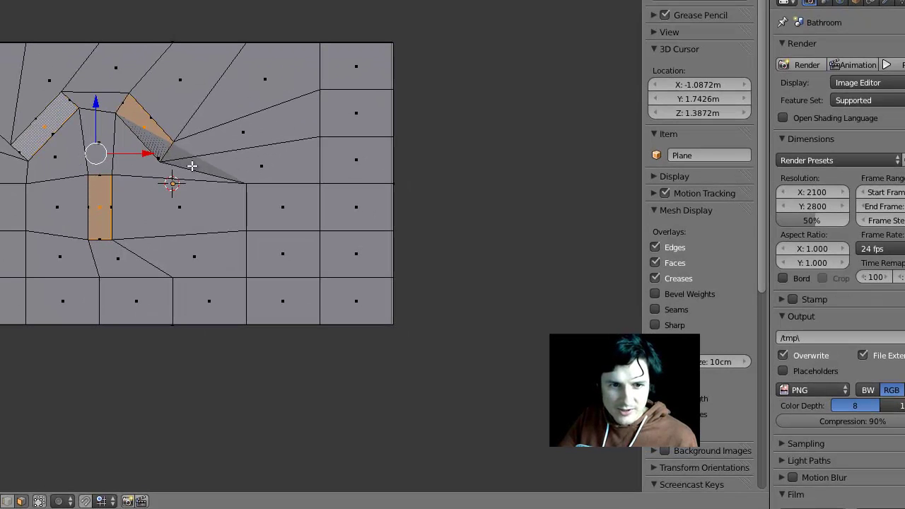
Step: Select the left slanted slot's recessed face together with the plate faces above and beside it
right_click(60, 123)
shift+right_click(67, 96)
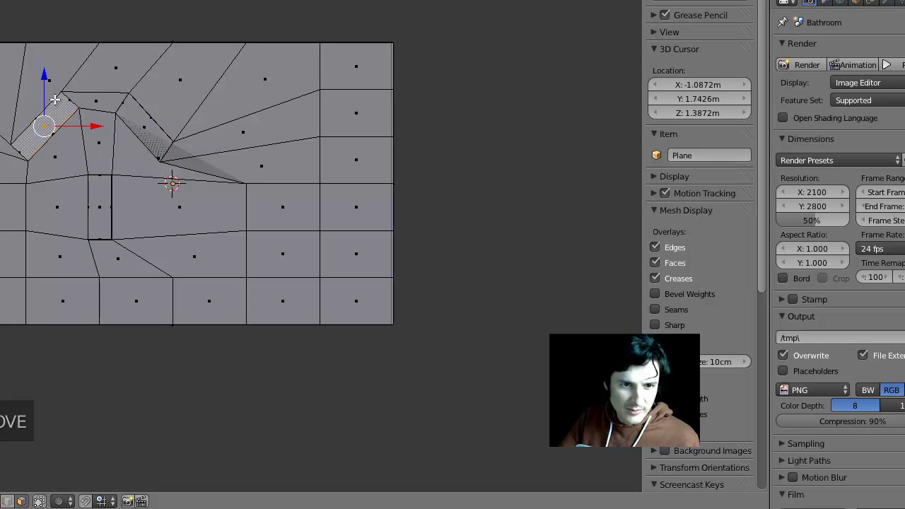
shift+right_click(121, 74)
shift+right_click(54, 91)
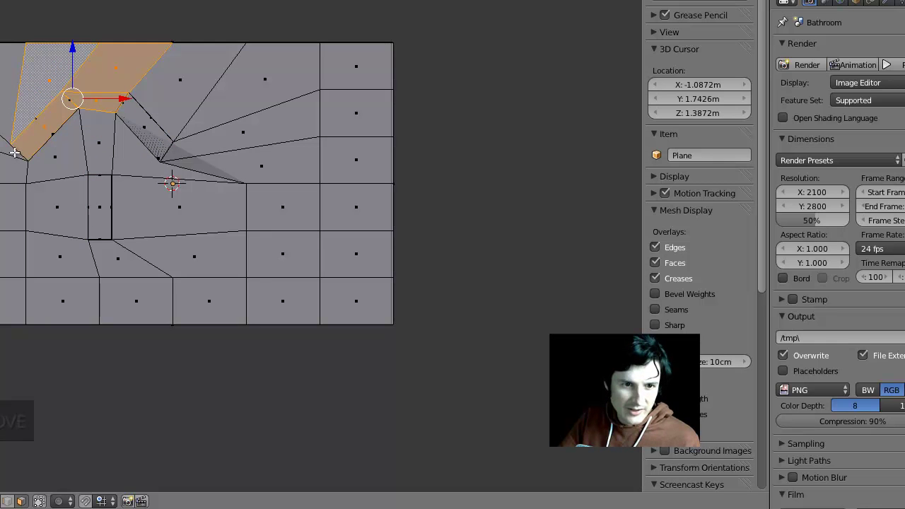
Step: Reselect only the three recessed slot faces and try shifting them along -X
right_click(57, 124)
shift+right_click(51, 126)
shift+right_click(104, 201)
shift+right_click(141, 145)
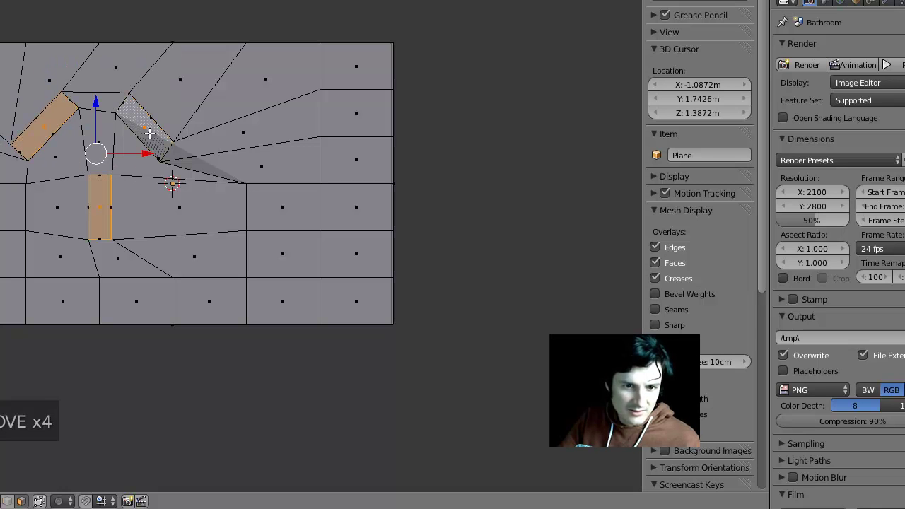
drag(147, 154, 134, 155)
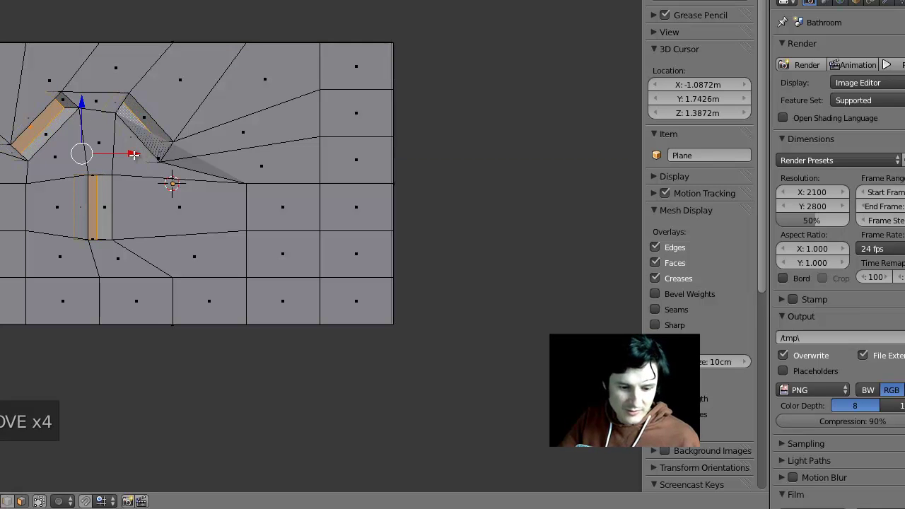
Step: Switch to vertex select mode and deselect the slot faces
scroll(174, 177, down, 5)
middle_drag(176, 181, 194, 183)
key(KP_7)
scroll(174, 186, up, 2)
ctrl+scroll(111, 160, down, 1)
scroll(111, 160, down, 1)
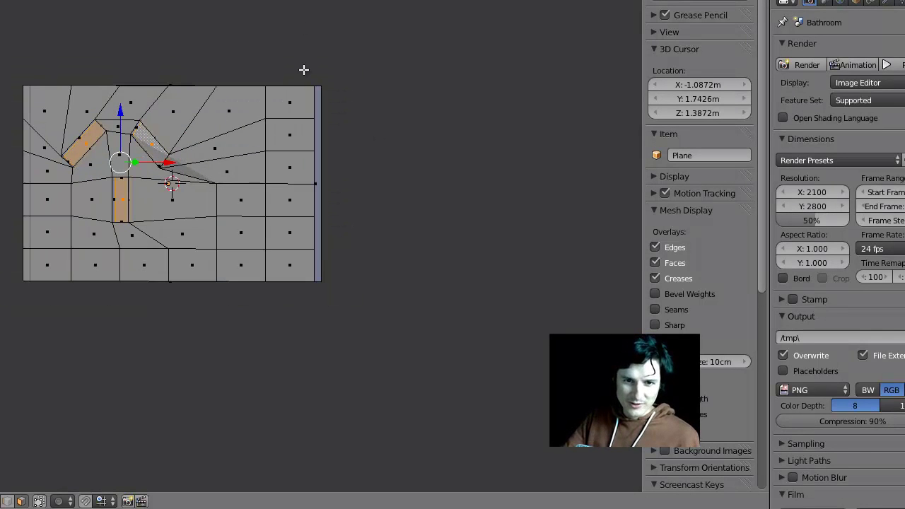
key(ctrl+Tab)
click(299, 38)
click(296, 46)
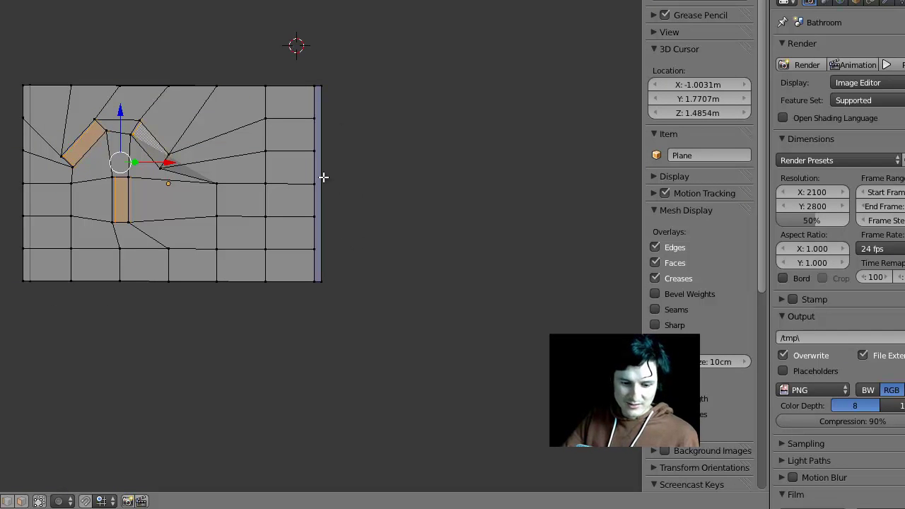
key(b)
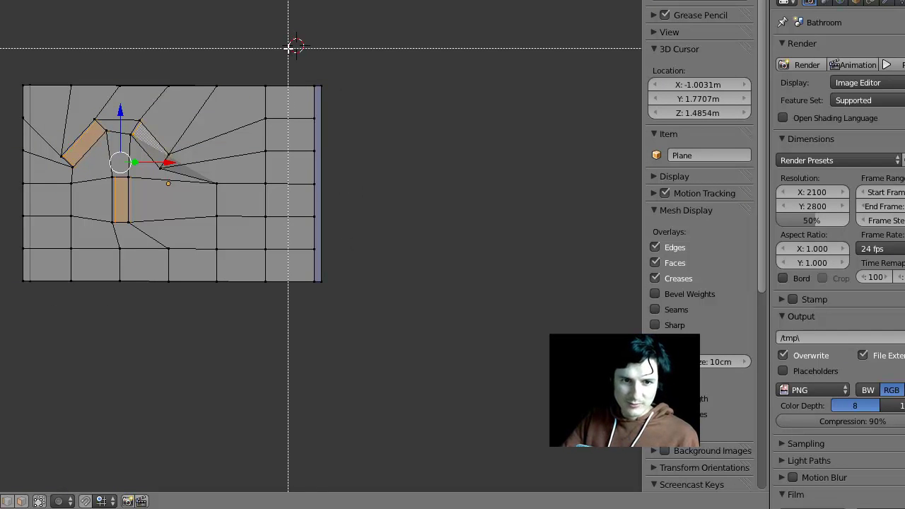
key(Escape)
key(a)
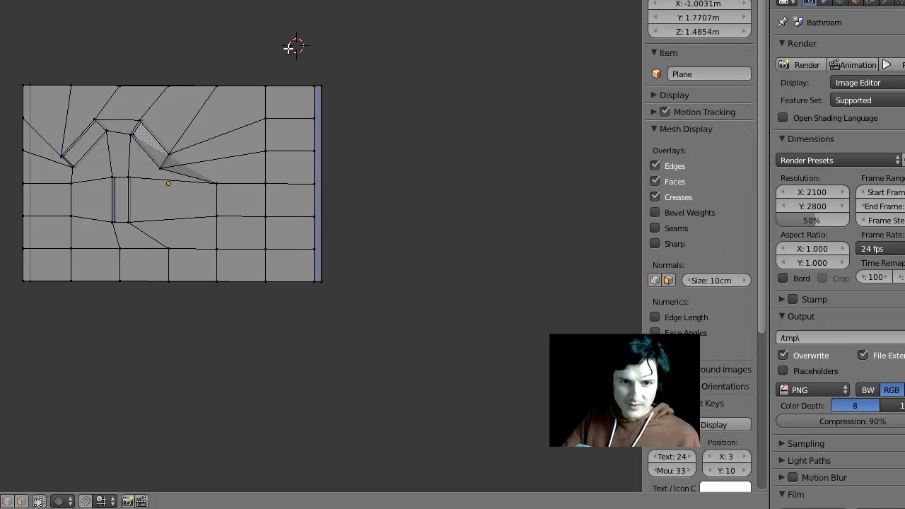
Step: Box-select all vertices along the plate's right edge and move them about 1.83 cm along +X
key(b)
drag(289, 48, 357, 321)
key(g)
key(x)
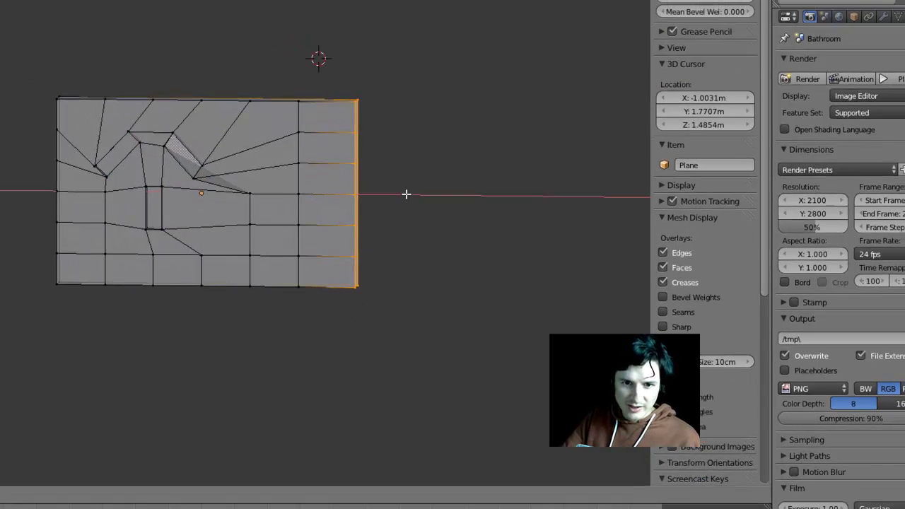
click(424, 193)
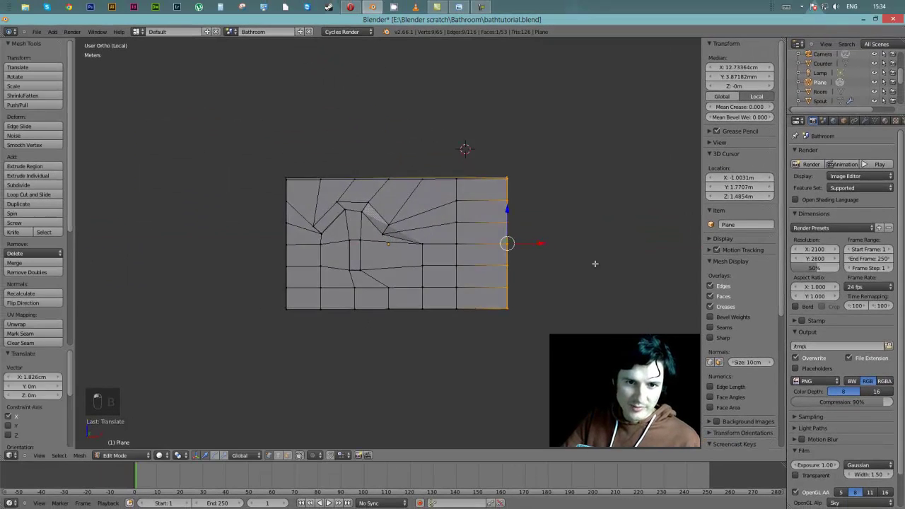
Step: Select the four corners of the third cell down in the plate's rightmost column and subdivide it with one cut
scroll(351, 191, up, 2)
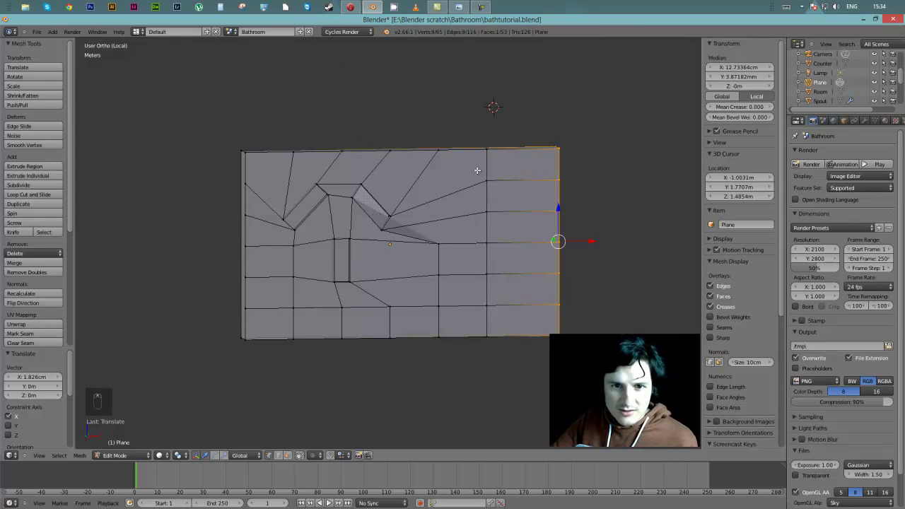
right_click(486, 212)
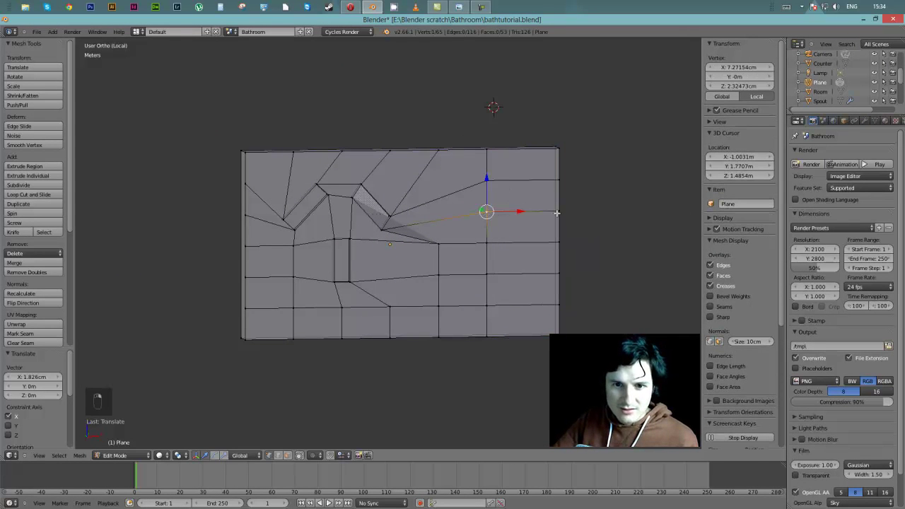
shift+right_click(557, 212)
shift+right_click(557, 239)
shift+right_click(496, 240)
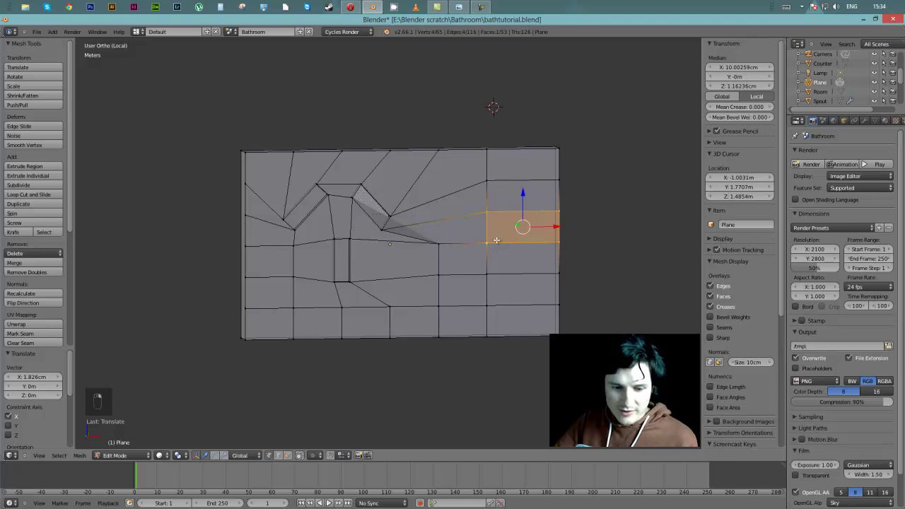
key(w)
click(496, 239)
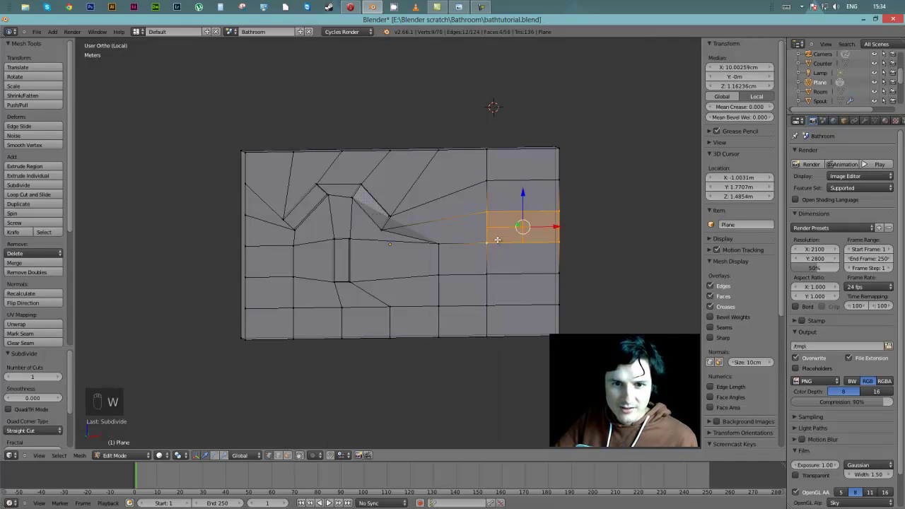
Step: Select the four corners of the subdivided cell's lower-left face and move them about 1.86 cm down along Z
right_click(522, 211)
shift+right_click(486, 212)
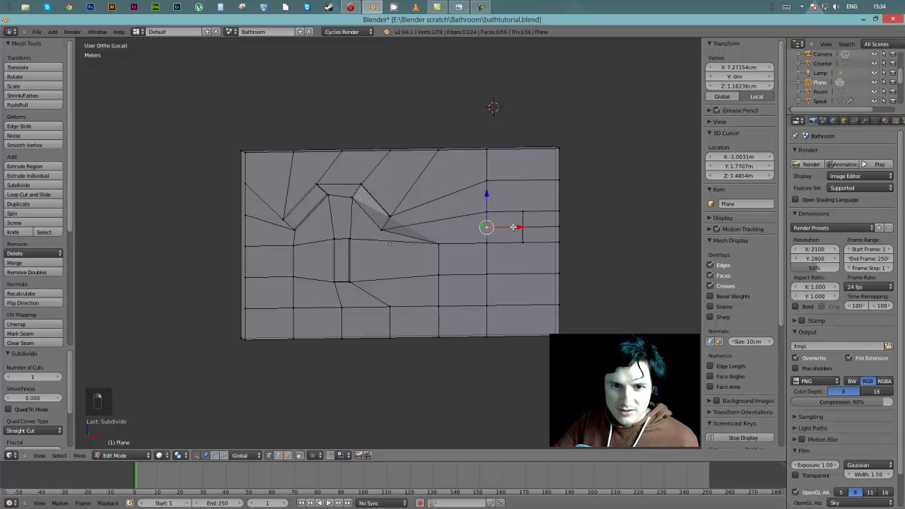
shift+right_click(485, 237)
drag(505, 205, 505, 247)
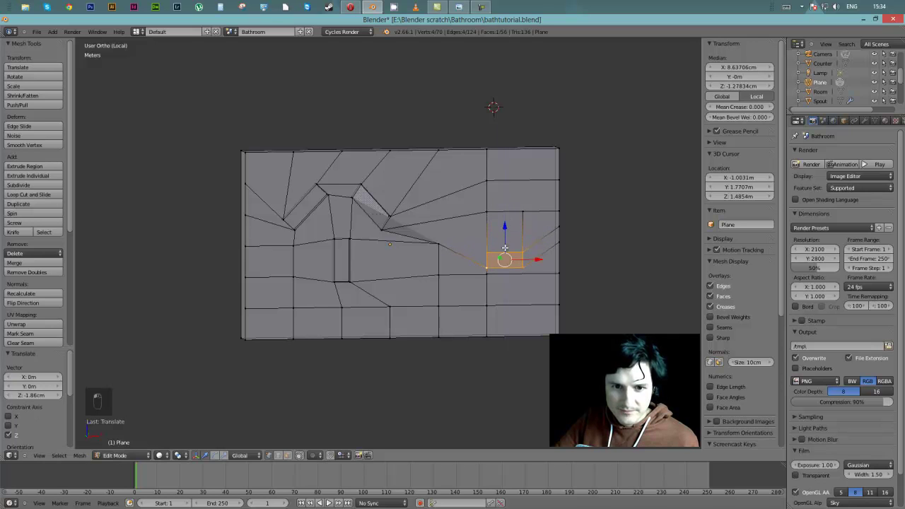
Step: Select the two vertices along the top of the stretched face above it and raise them about 2.1 mm along Z
right_click(491, 251)
shift+right_click(522, 249)
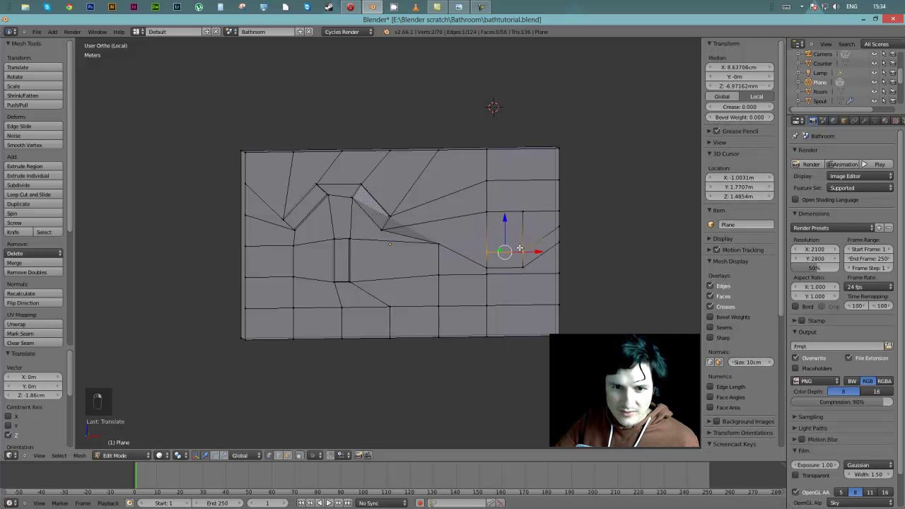
key(g)
key(z)
ctrl+click(513, 201)
drag(504, 186, 509, 185)
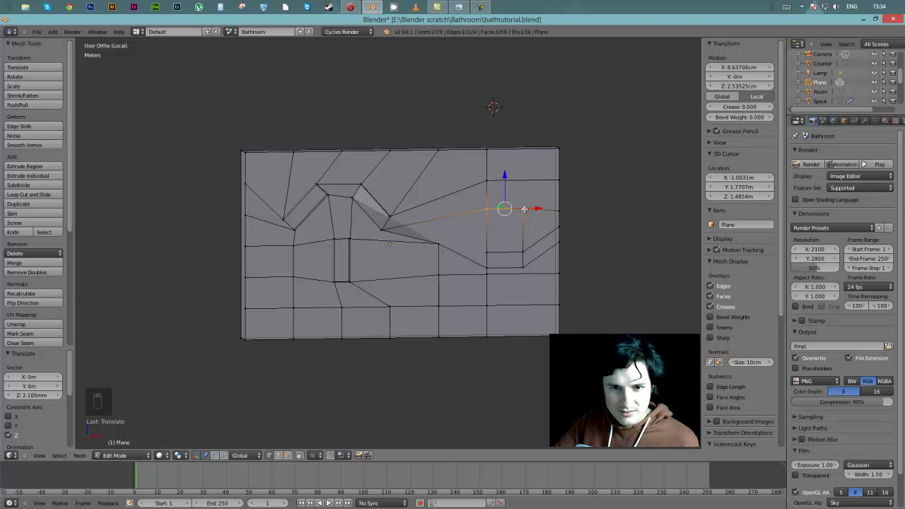
Step: Select the two right-hand vertices of the tall rectangular face and move them about 4.97 mm along +X
right_click(521, 250)
right_click(524, 218)
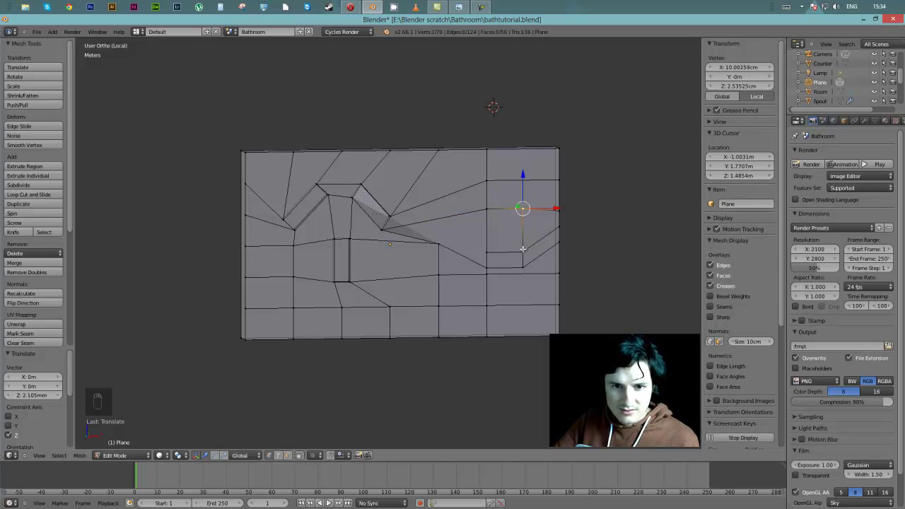
shift+right_click(523, 249)
key(g)
key(x)
click(526, 232)
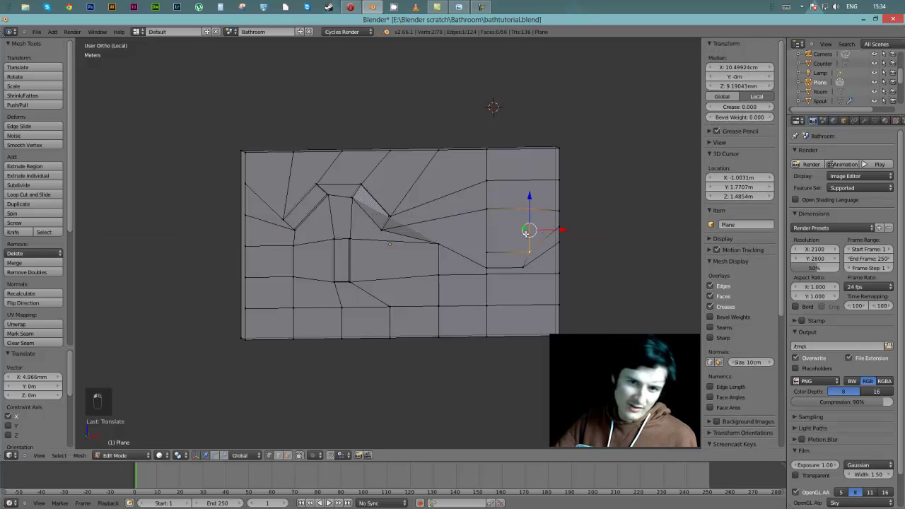
Step: Select all four corners of the rectangular face and move it about 4.56 mm up along Z
right_click(488, 211)
shift+right_click(487, 251)
shift+right_click(529, 251)
shift+right_click(532, 210)
key(g)
key(z)
click(519, 205)
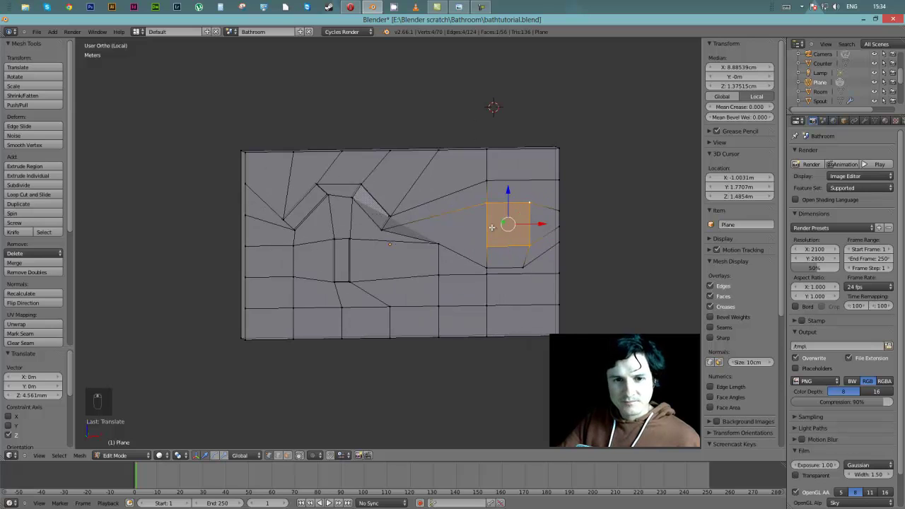
Step: Reselect the rectangular face's four corners and extrude it about 6.5 mm outward along -Y from the plate
right_click(487, 203)
shift+right_click(529, 204)
shift+right_click(528, 246)
shift+right_click(487, 246)
middle_drag(499, 240, 559, 232)
key(e)
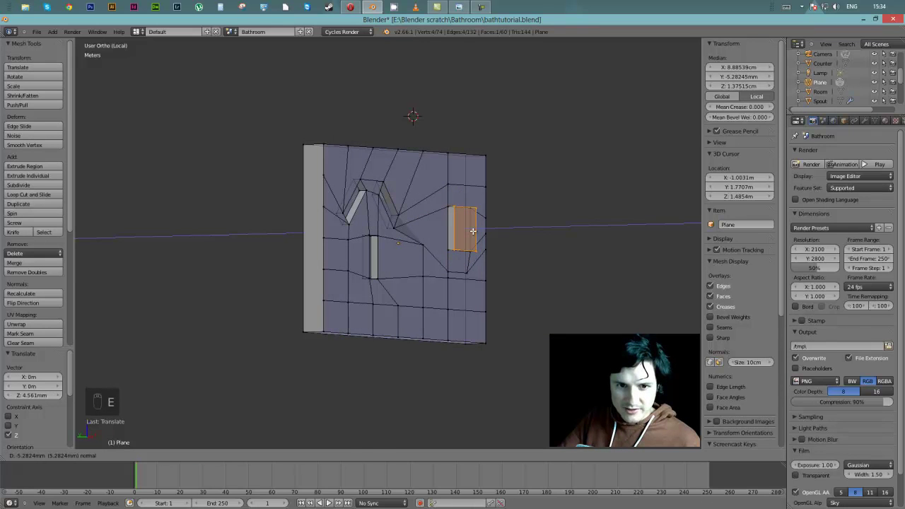
click(473, 232)
middle_drag(473, 232, 457, 239)
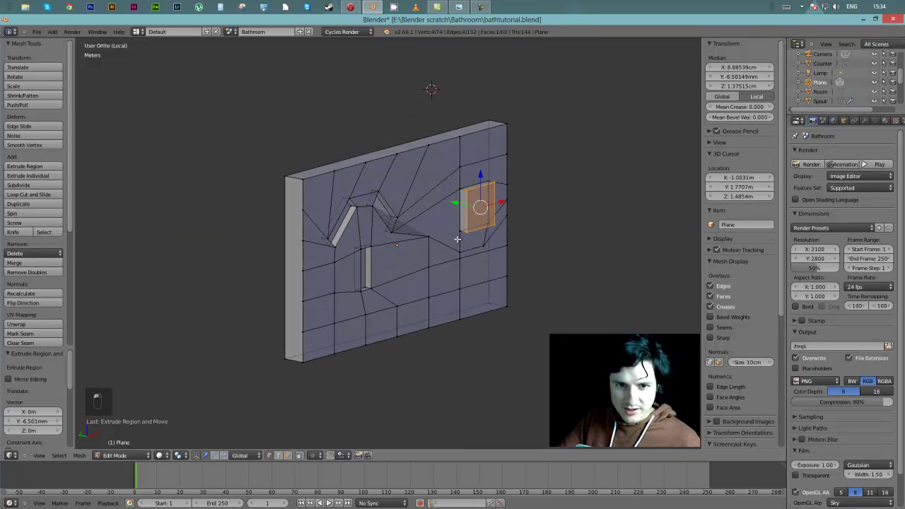
Step: Select the top edge of the extruded block's front and move it about 4.93 mm back along Y to form a wedge
right_click(464, 201)
right_click(481, 186)
middle_drag(480, 185, 474, 171)
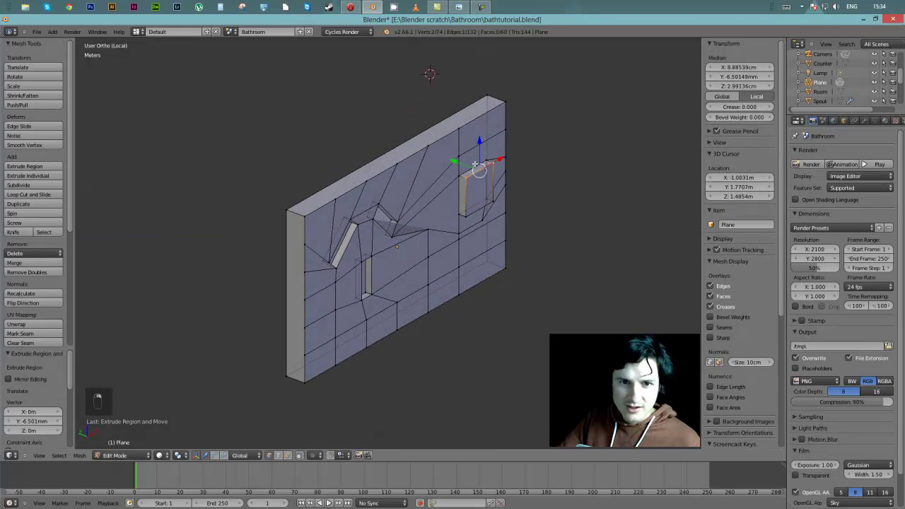
drag(455, 161, 455, 159)
Step: Examine the switch wedge and slots, return the plate to Object Mode, and view it through the scene camera
middle_drag(539, 176, 404, 242)
scroll(506, 247, up, 5)
scroll(507, 247, down, 4)
key(KP_0)
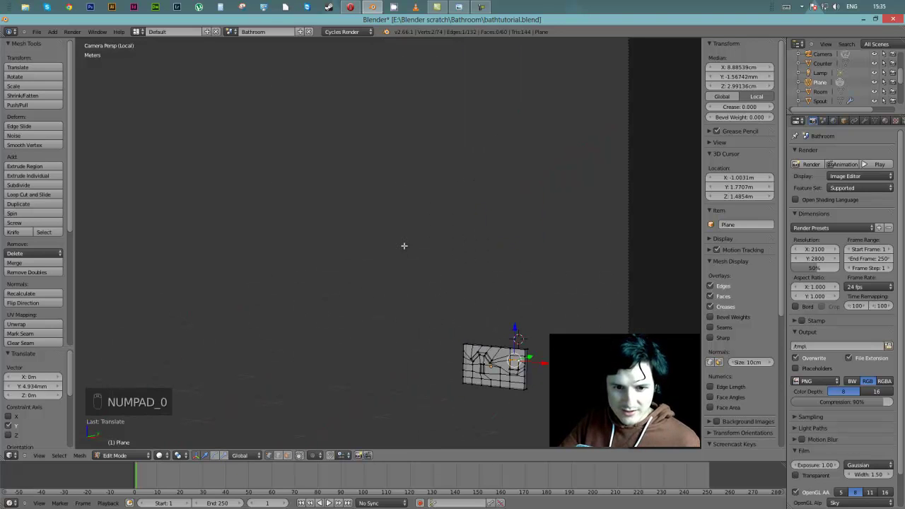
key(z)
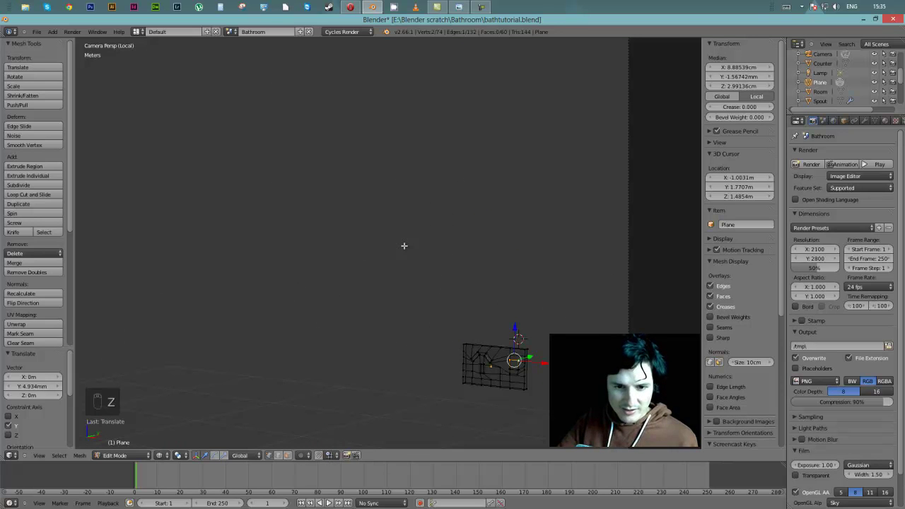
key(z)
key(Tab)
middle_drag(488, 380, 477, 333)
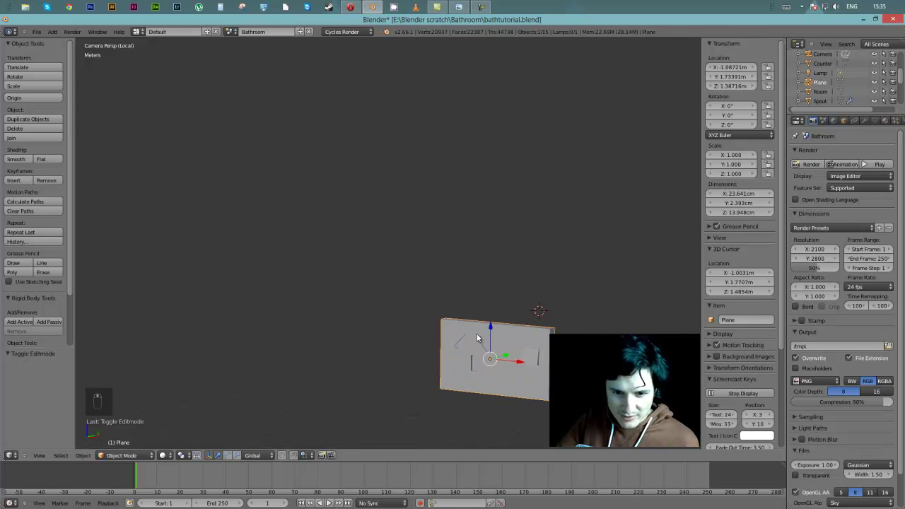